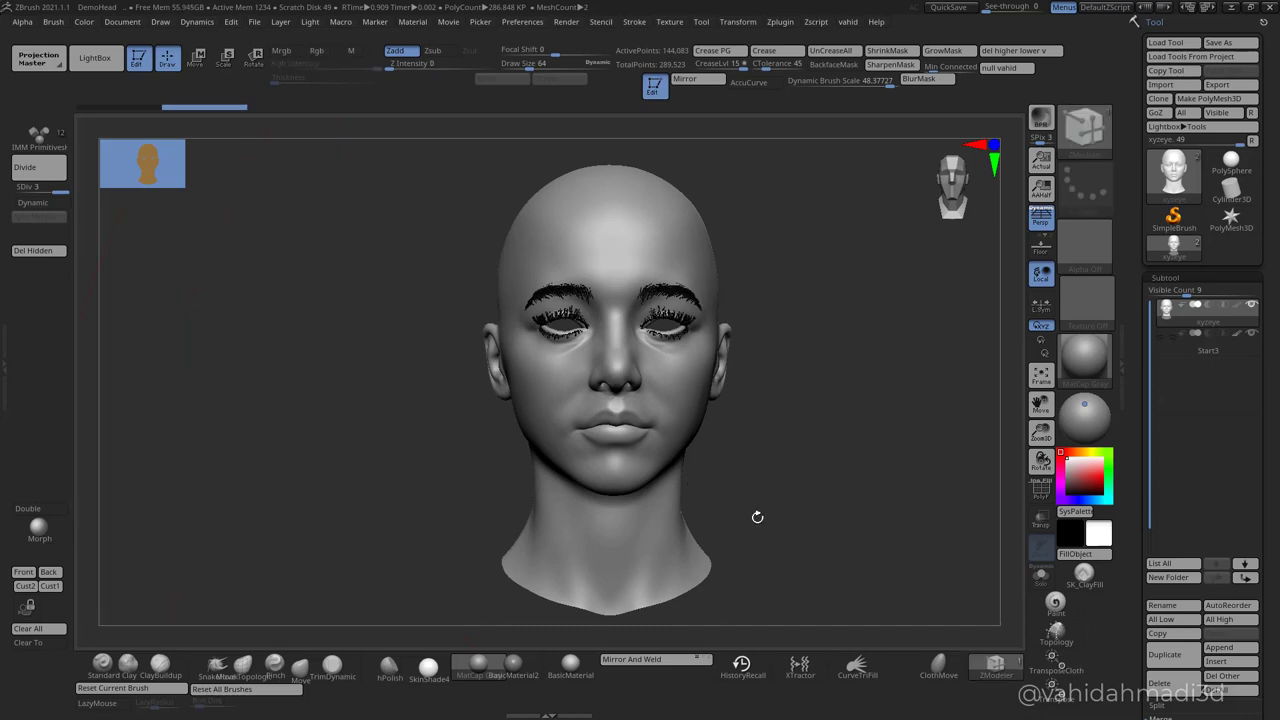
Measure the head's full height with a transpose line from the top of the skull to the neck's lower edge.
right_click_drag(786, 522, 735, 410, "ctrl")
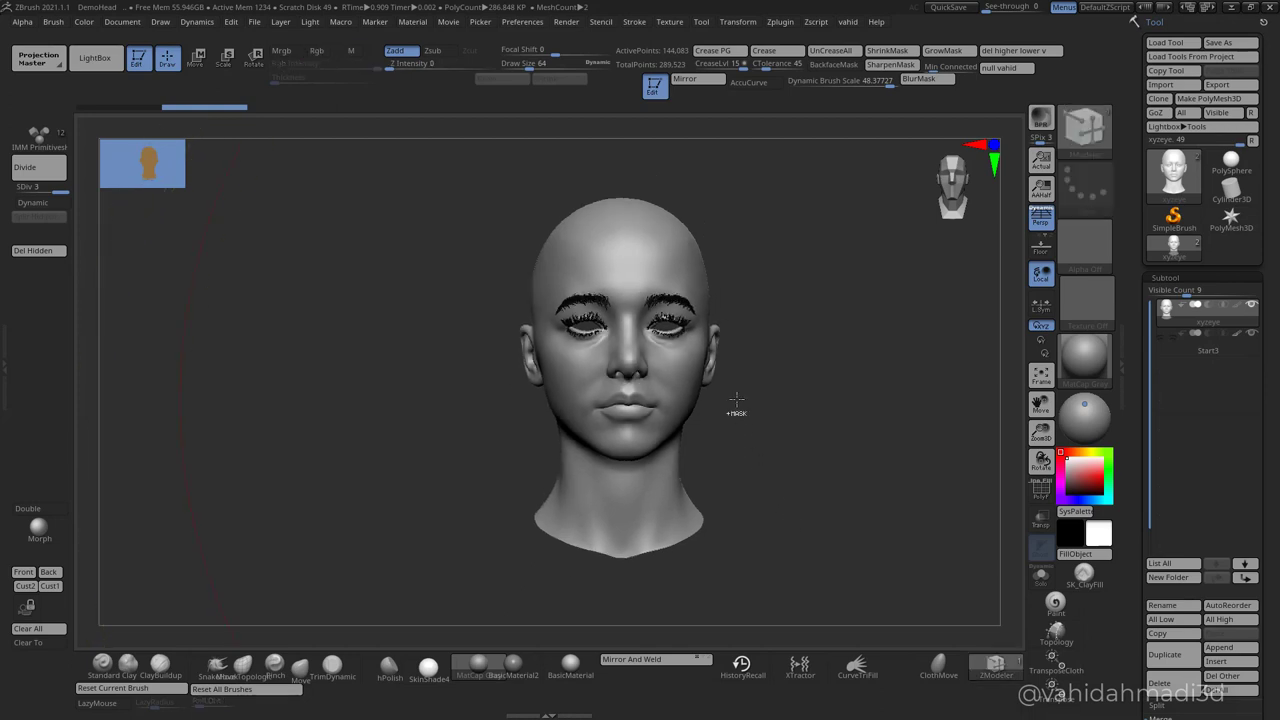
right_click_drag(764, 473, 686, 497, "alt")
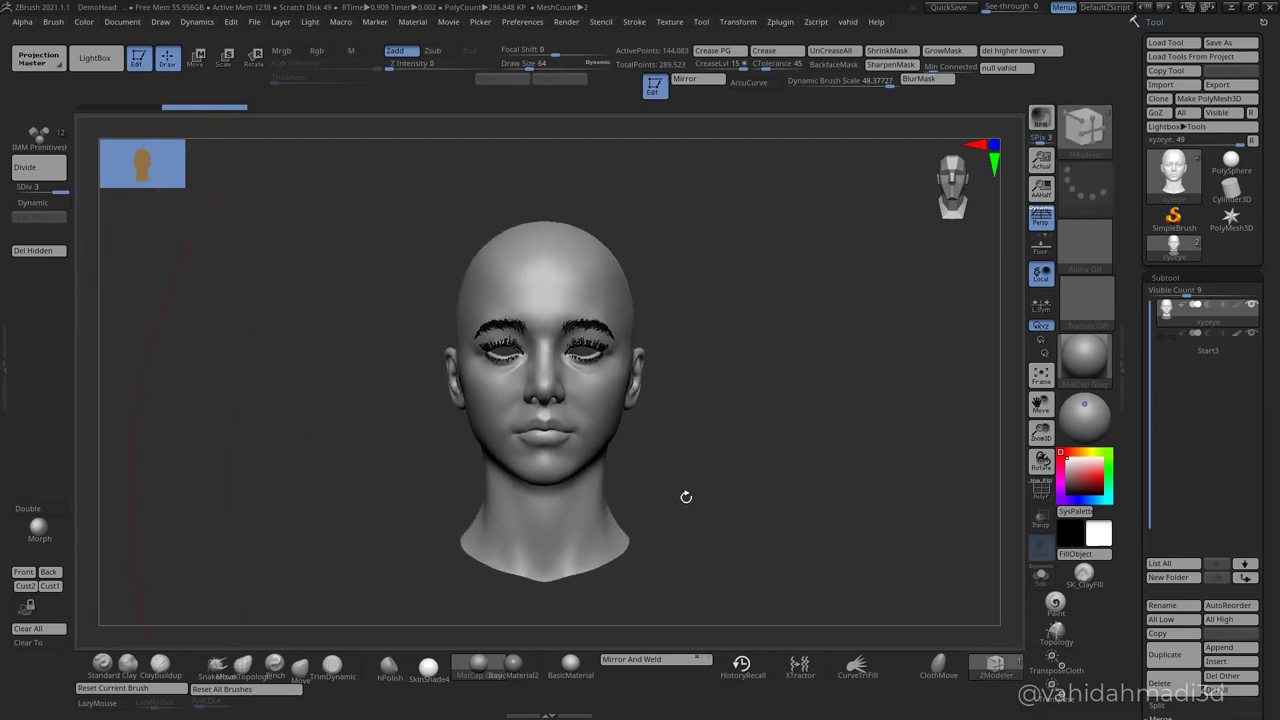
key("w")
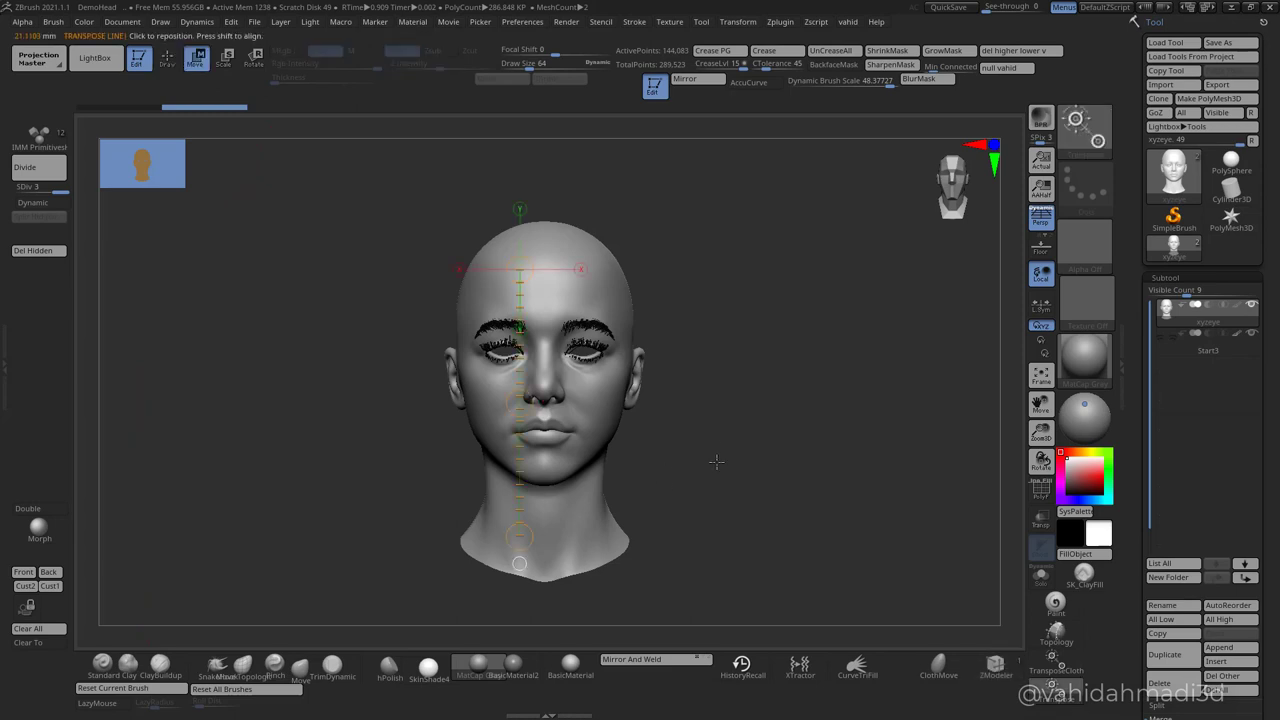
mouse_move(544, 222)
left_mouse_down()
mouse_move(544, 609)
mouse_move(547, 585)
left_mouse_up()
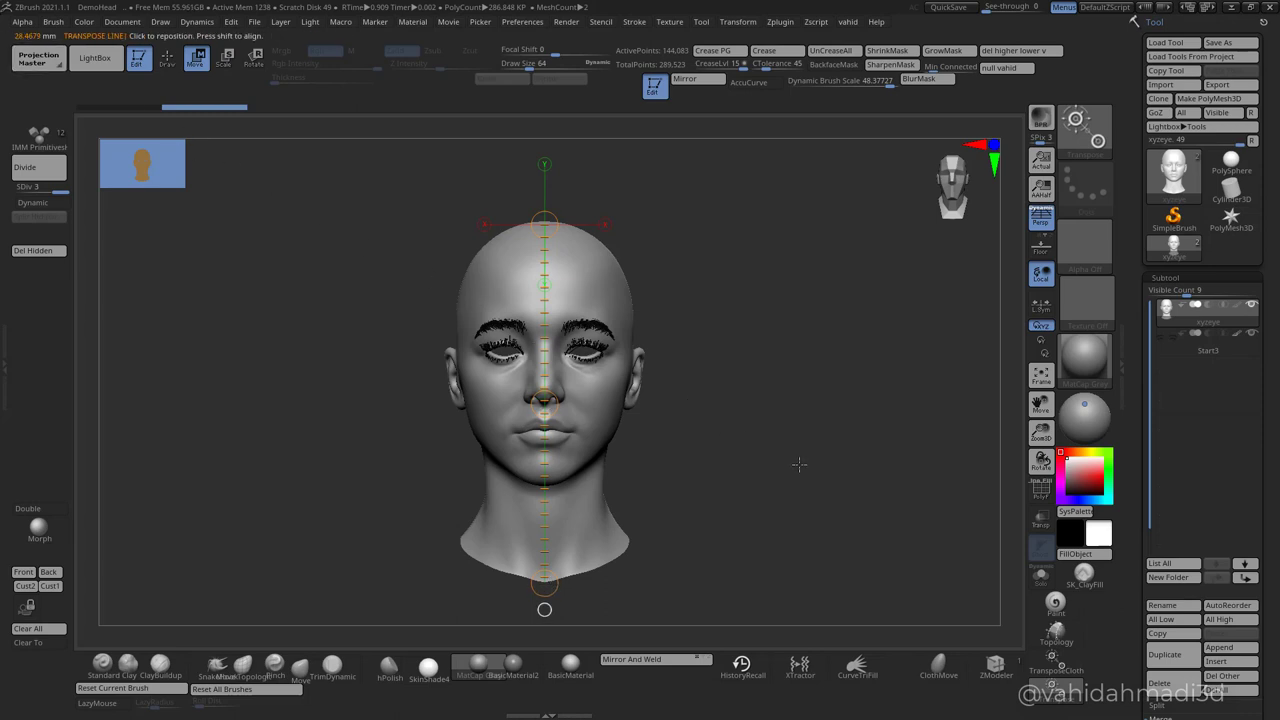
Load the DemoHead.ZTL sample tool from the LightBox library and close the library.
left_click(96, 60)
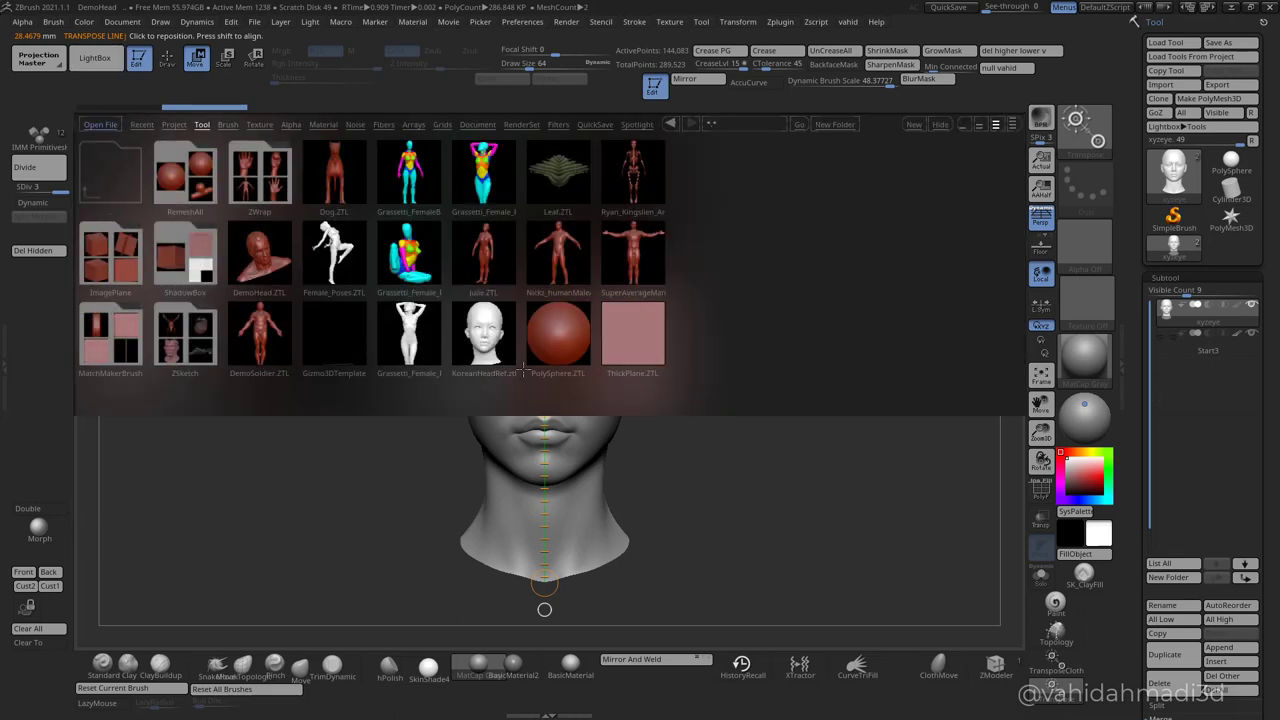
left_click_drag(409, 262, 371, 237)
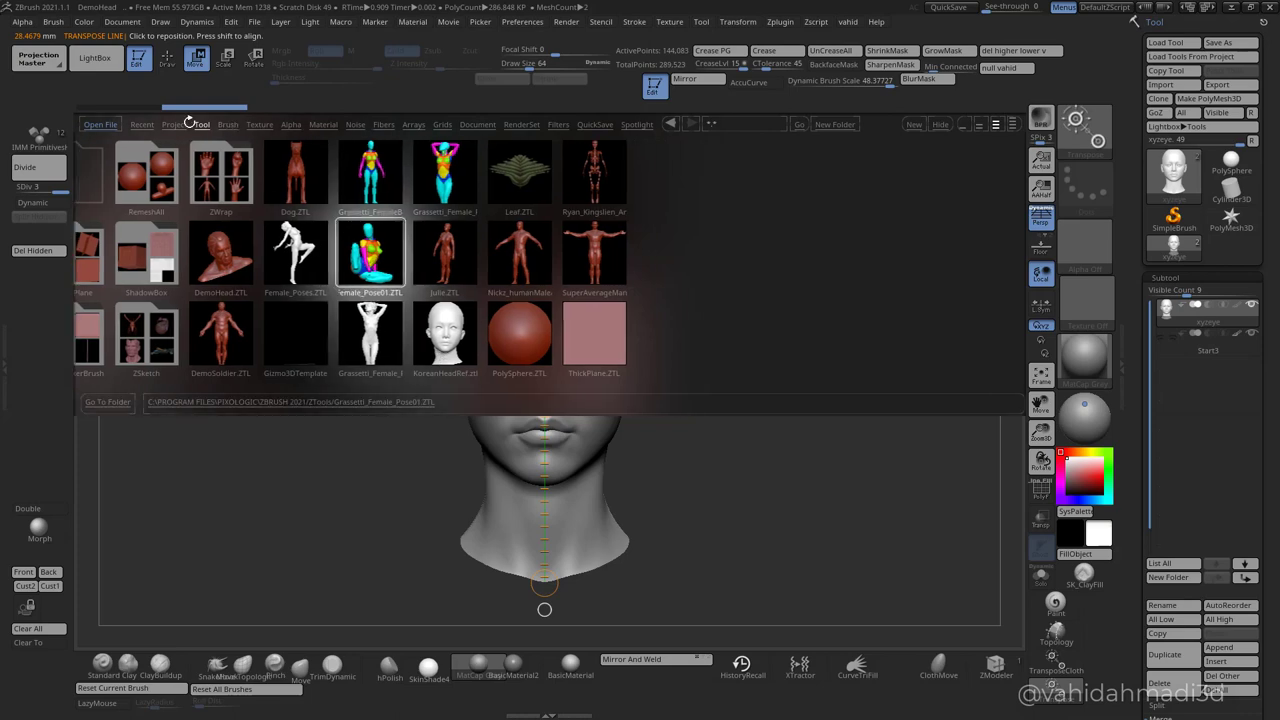
left_click(182, 125)
left_click(198, 126)
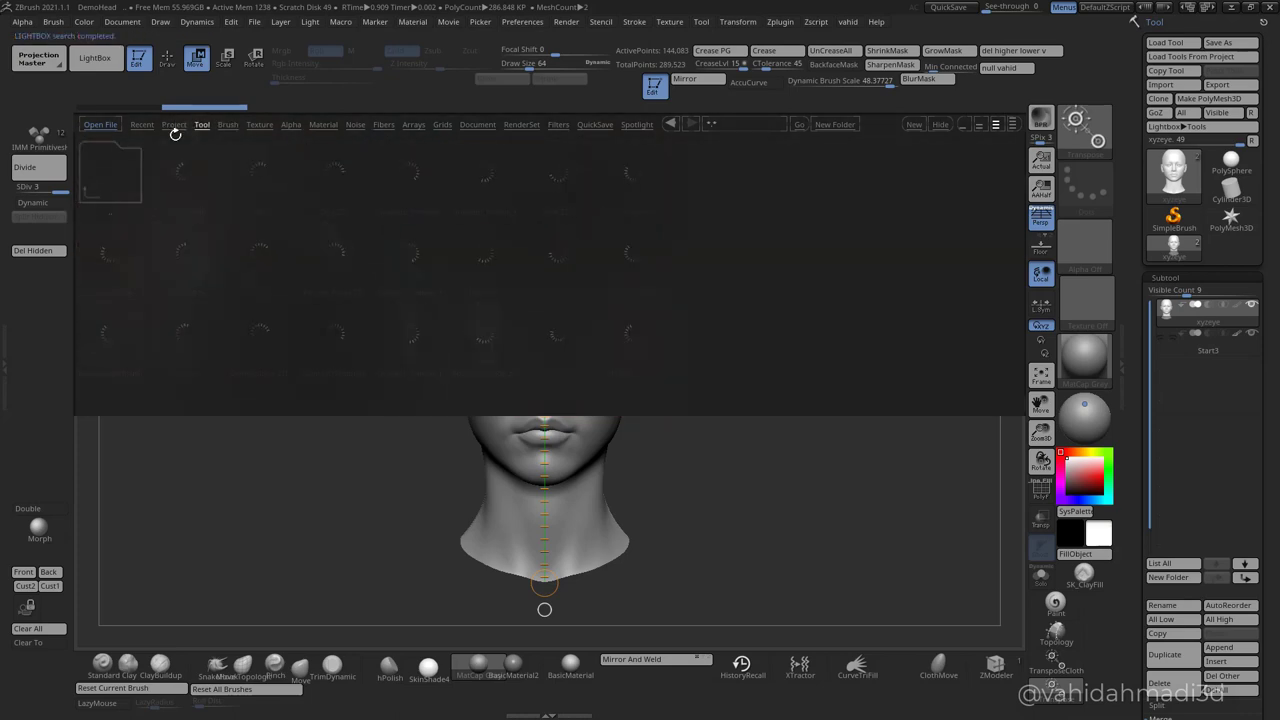
left_click(259, 260)
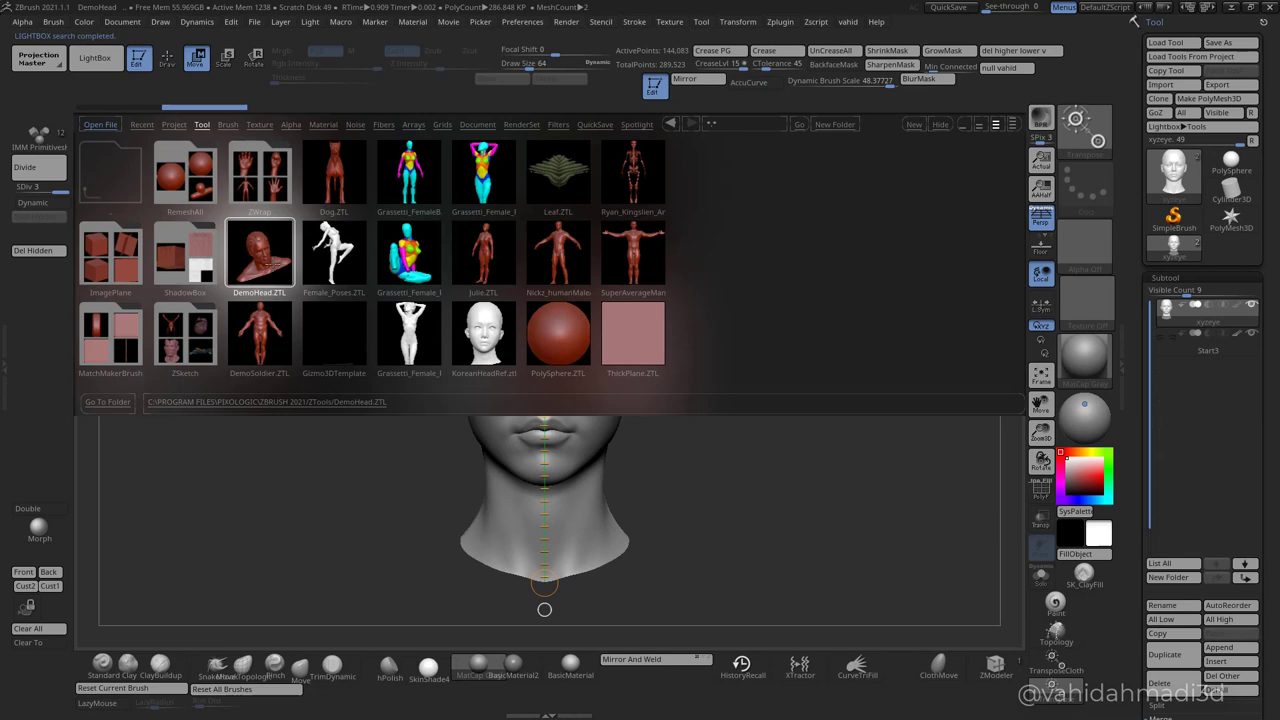
left_click(108, 62)
Measure the DemoHead bust's height with a vertical transpose line.
mouse_move(630, 424)
right_mouse_down("ctrl")
mouse_move(600, 345)
mouse_move(580, 398)
right_mouse_up("ctrl")
key("w")
left_click_drag(556, 305, 556, 528, "shift")
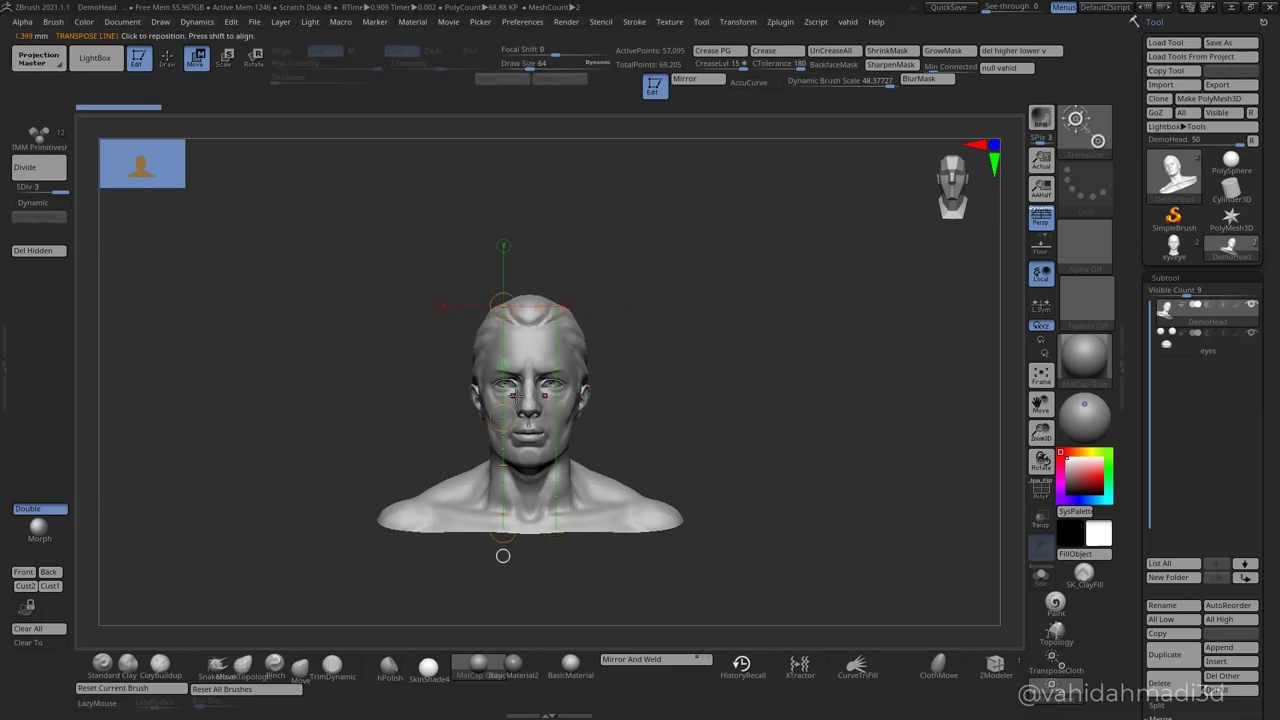
left_click(779, 22)
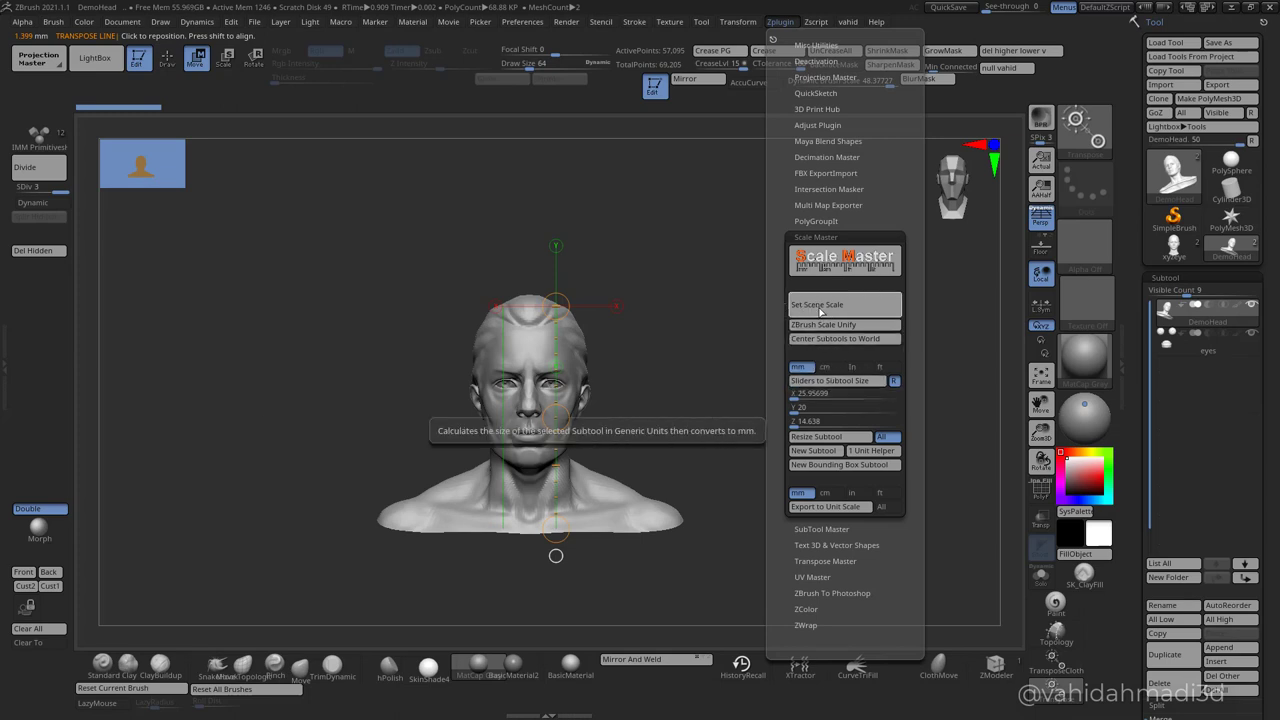
left_click(820, 310)
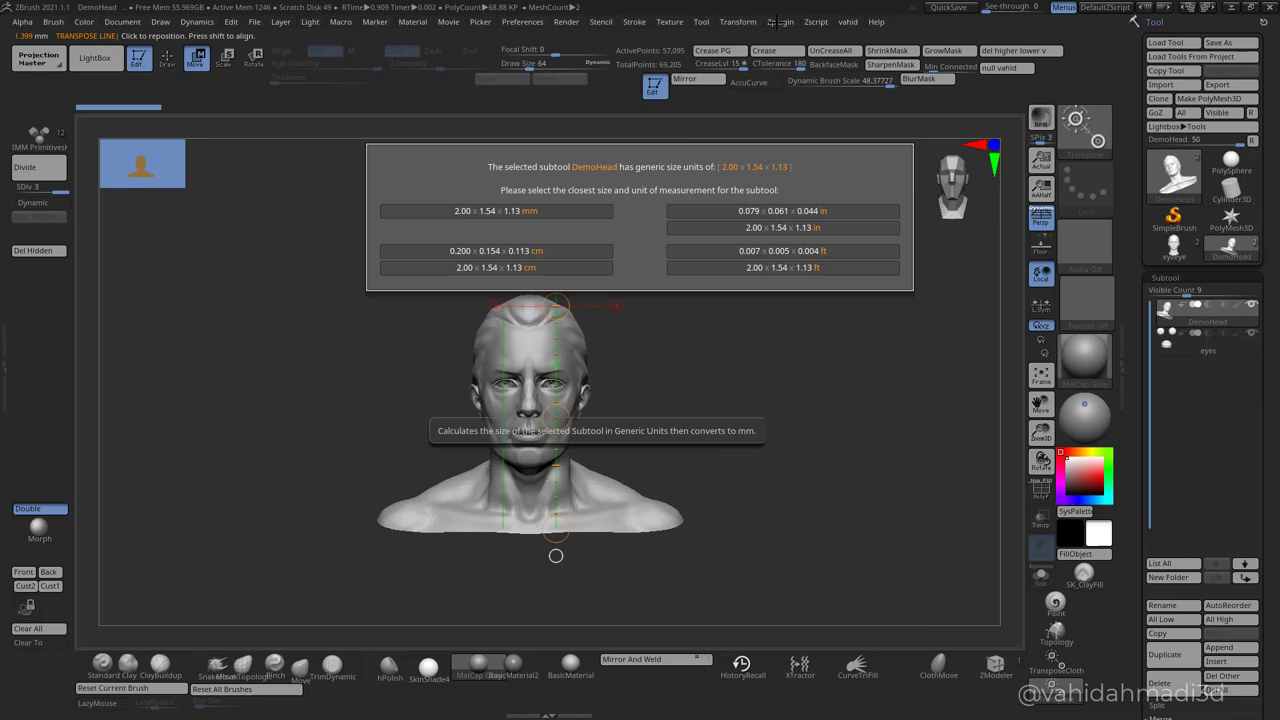
key("Escape")
Resize all subtools in Scale Master using centimetres and a Y size of 18, accepting the unify-first option.
left_click(787, 26)
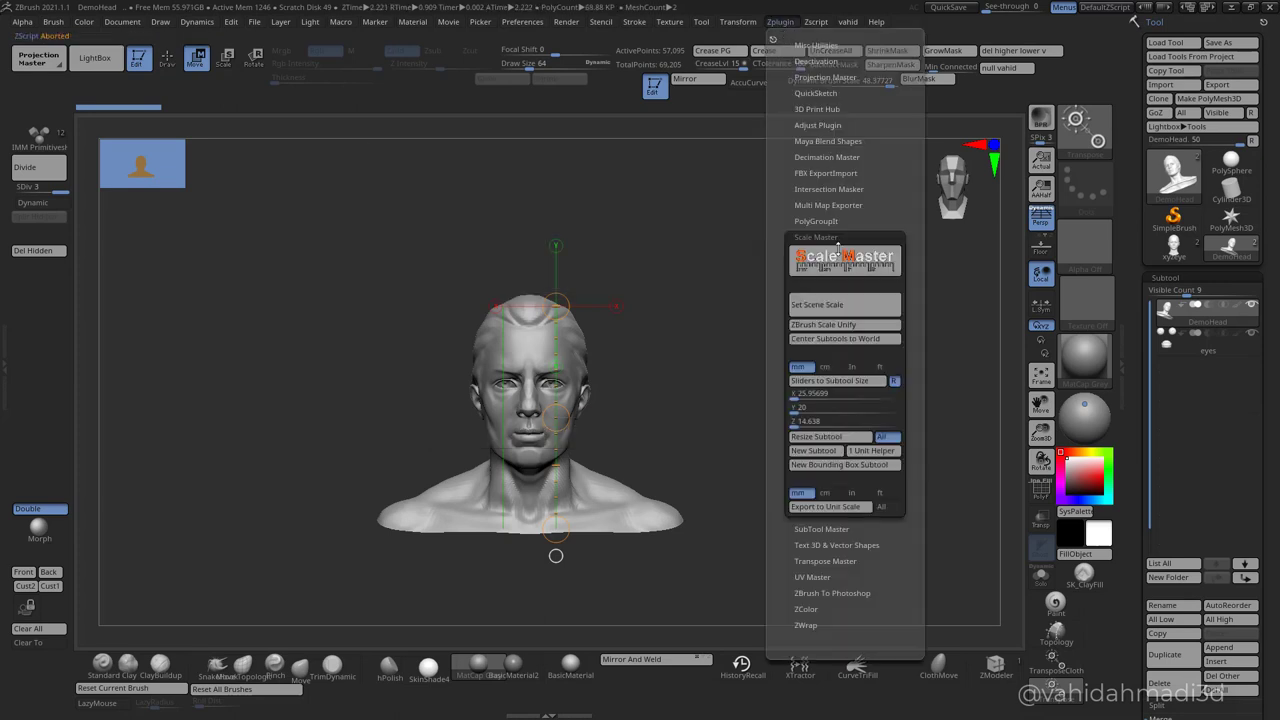
left_click(828, 368)
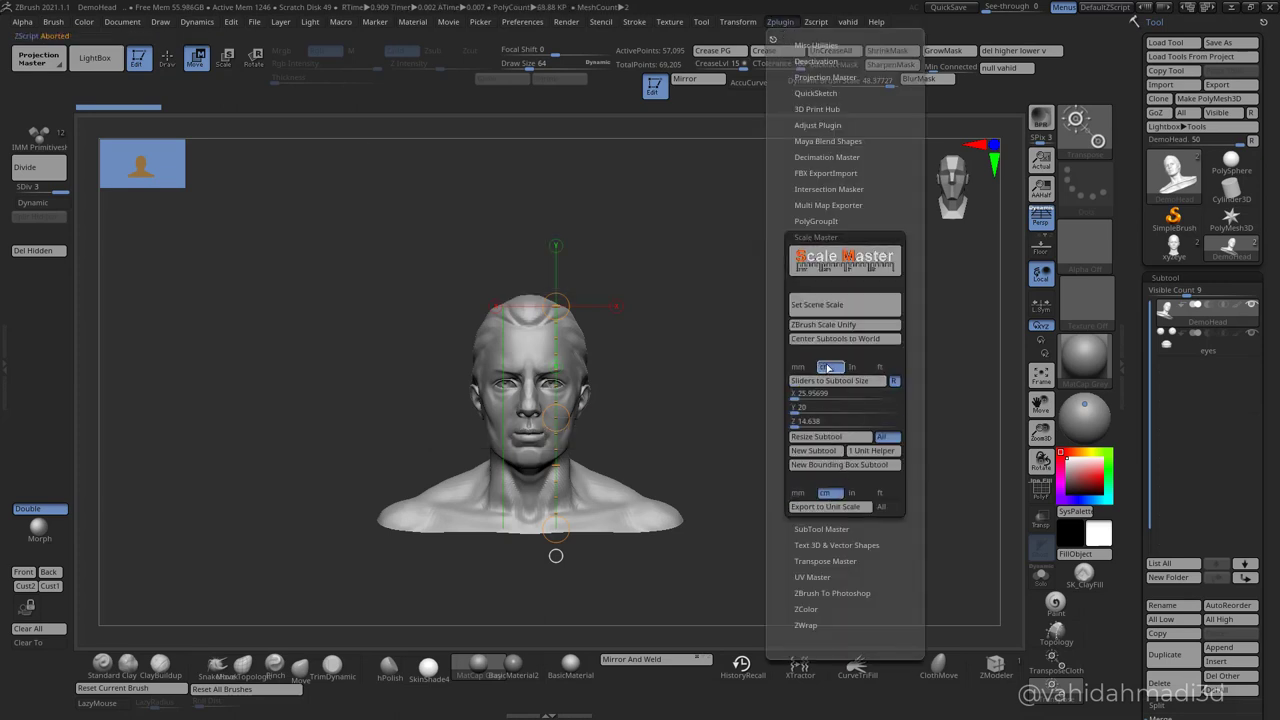
left_click(799, 409)
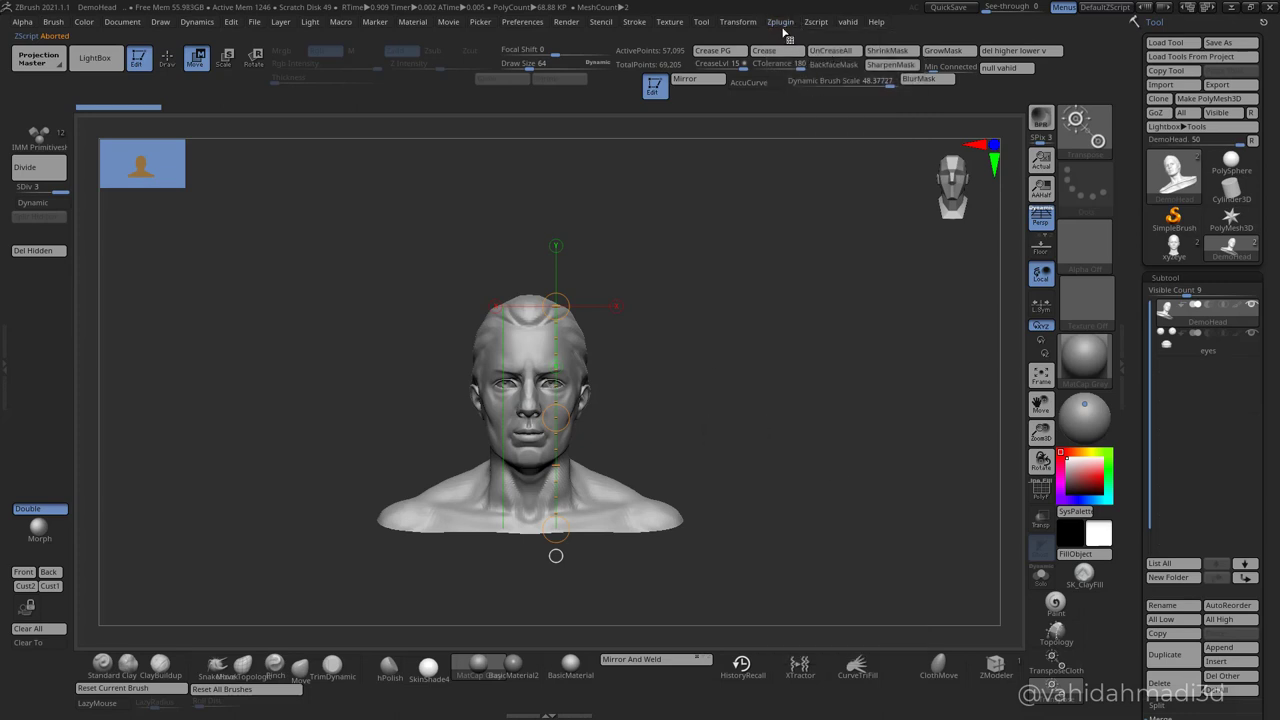
left_click(781, 23)
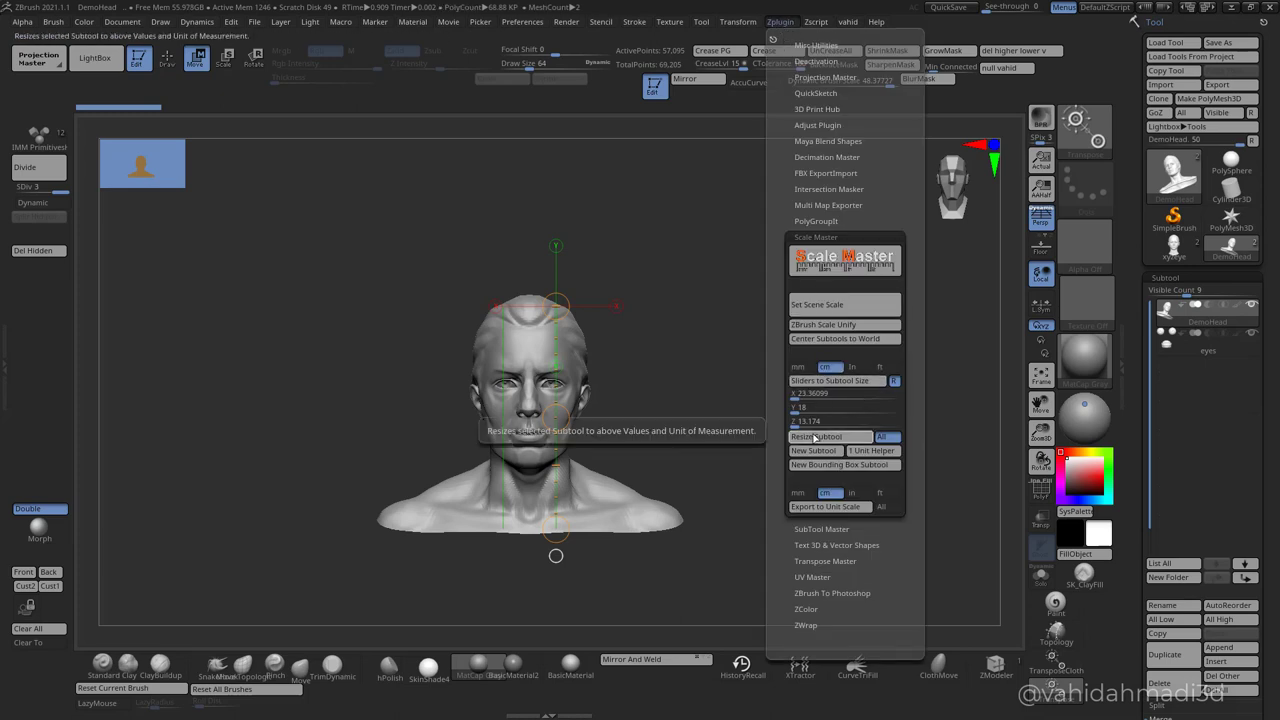
left_click(815, 438)
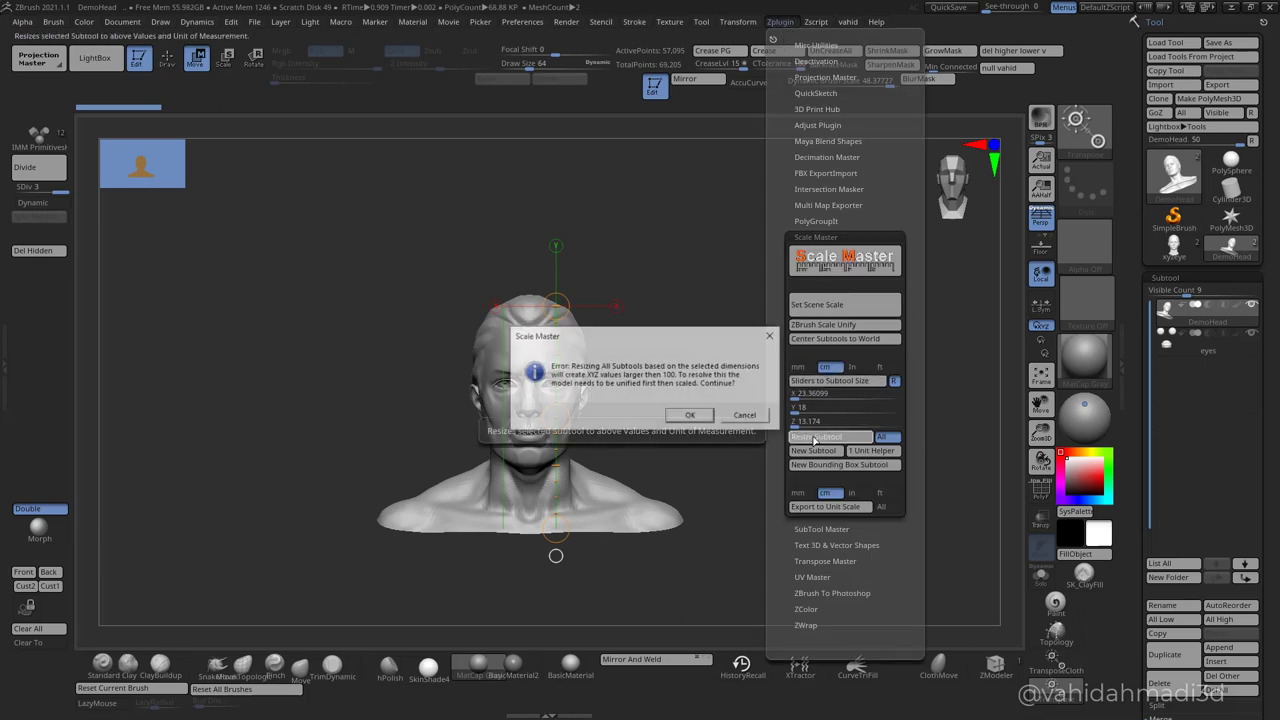
left_click(692, 415)
Measure the resized bust's height with a transpose line from head to base, and return to Draw mode.
right_click_drag(696, 443, 709, 350, "ctrl")
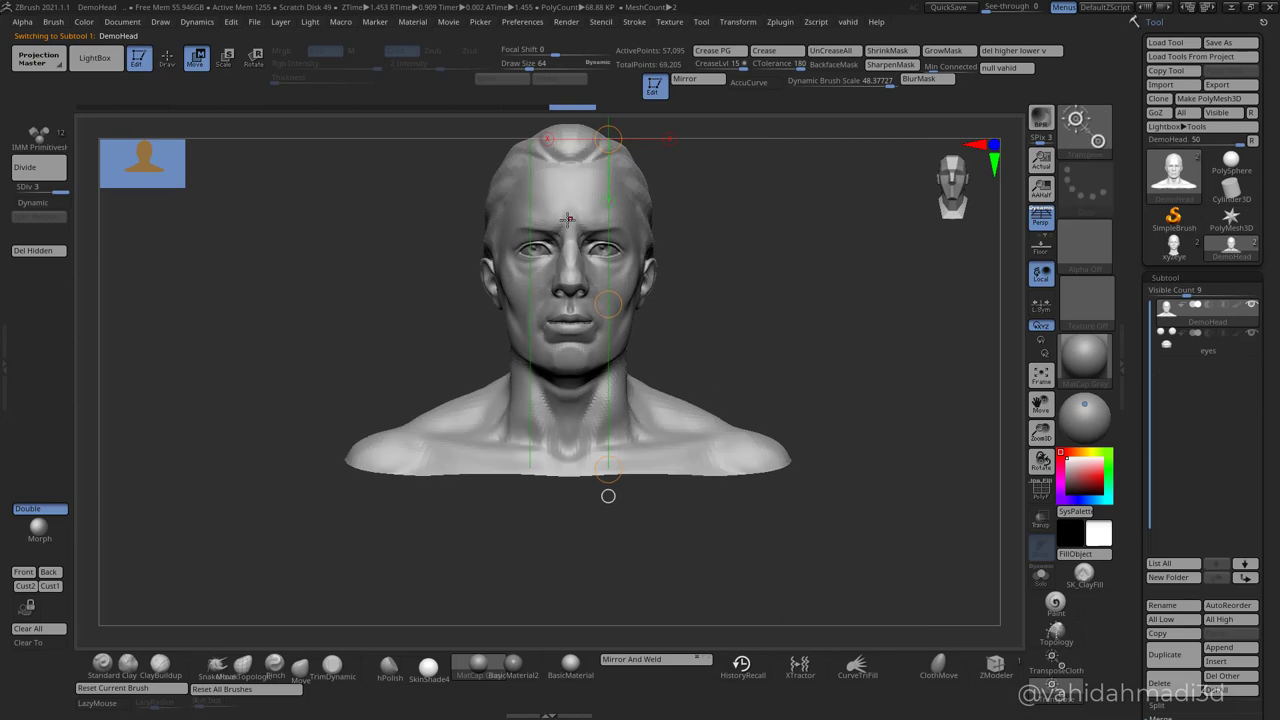
right_click_drag(563, 216, 512, 372, "alt")
left_click_drag(523, 279, 525, 588)
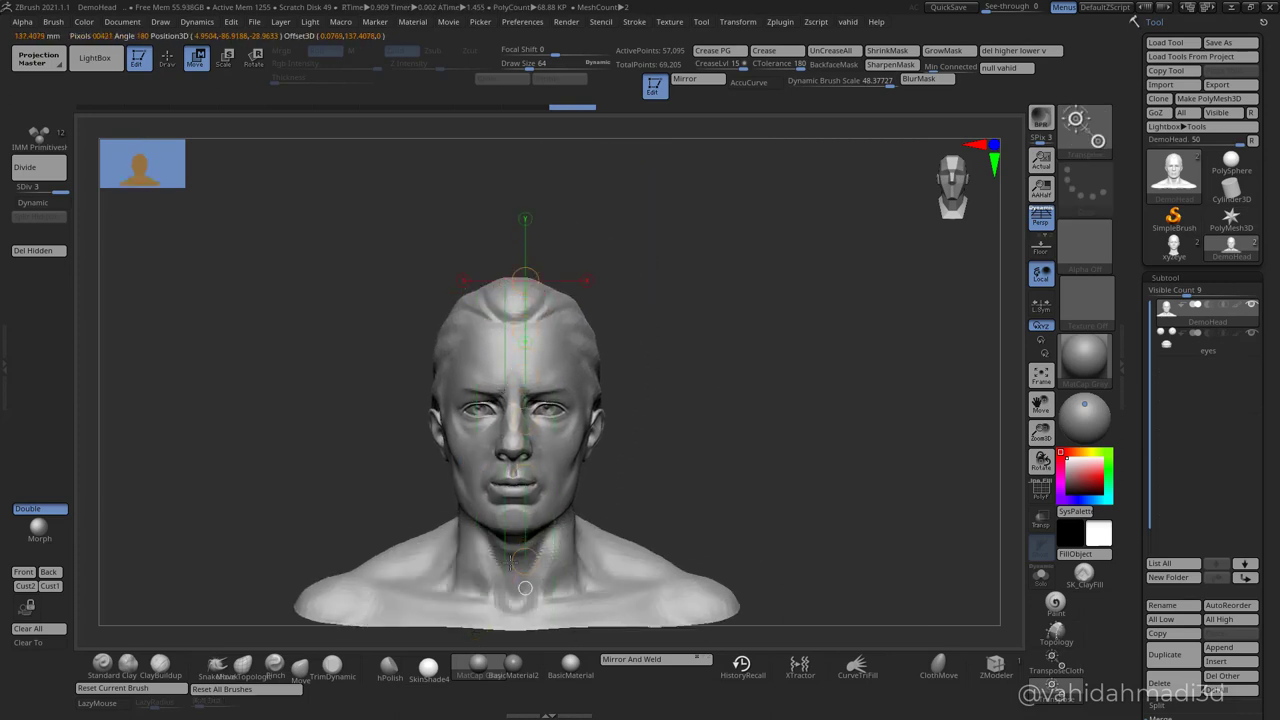
left_click_drag(504, 630, 504, 627, "shift")
right_click_drag(593, 478, 656, 406, "ctrl")
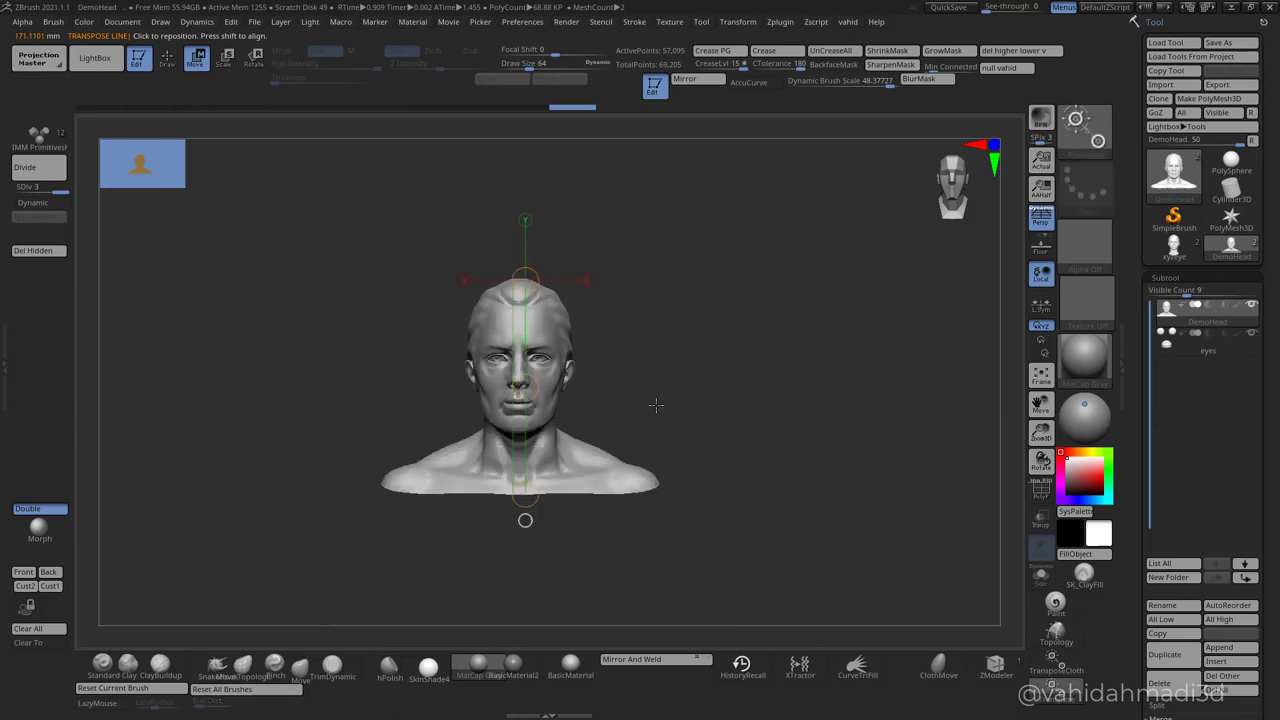
key("q")
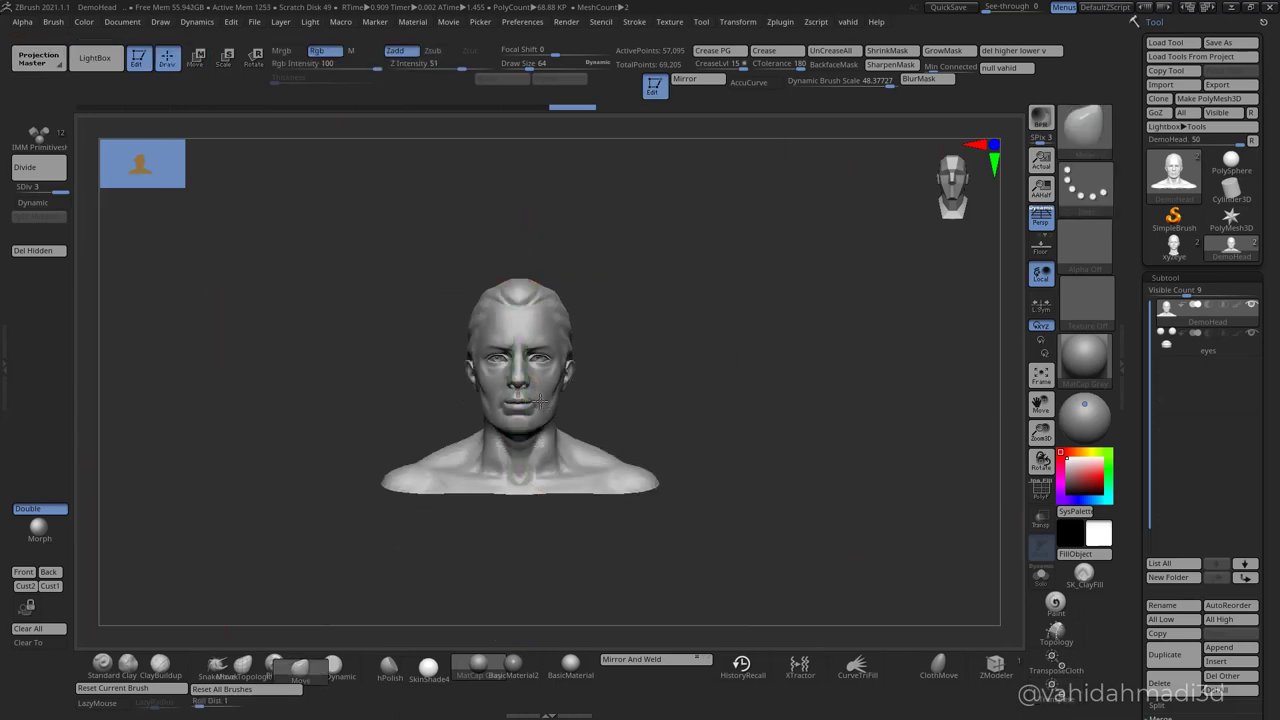
Export the bust as an OBJ file named DemoHead to the Documents folder.
left_click(1218, 84)
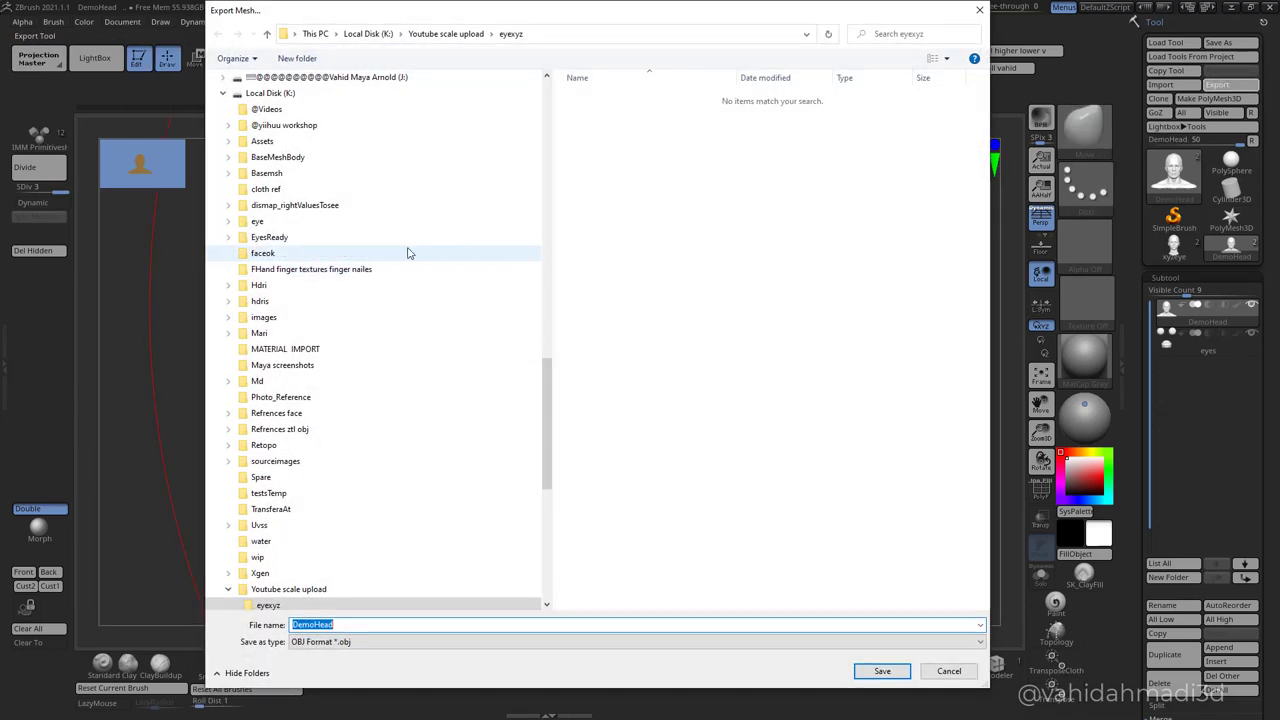
left_click(409, 252)
scroll(418, 285, "up", 8)
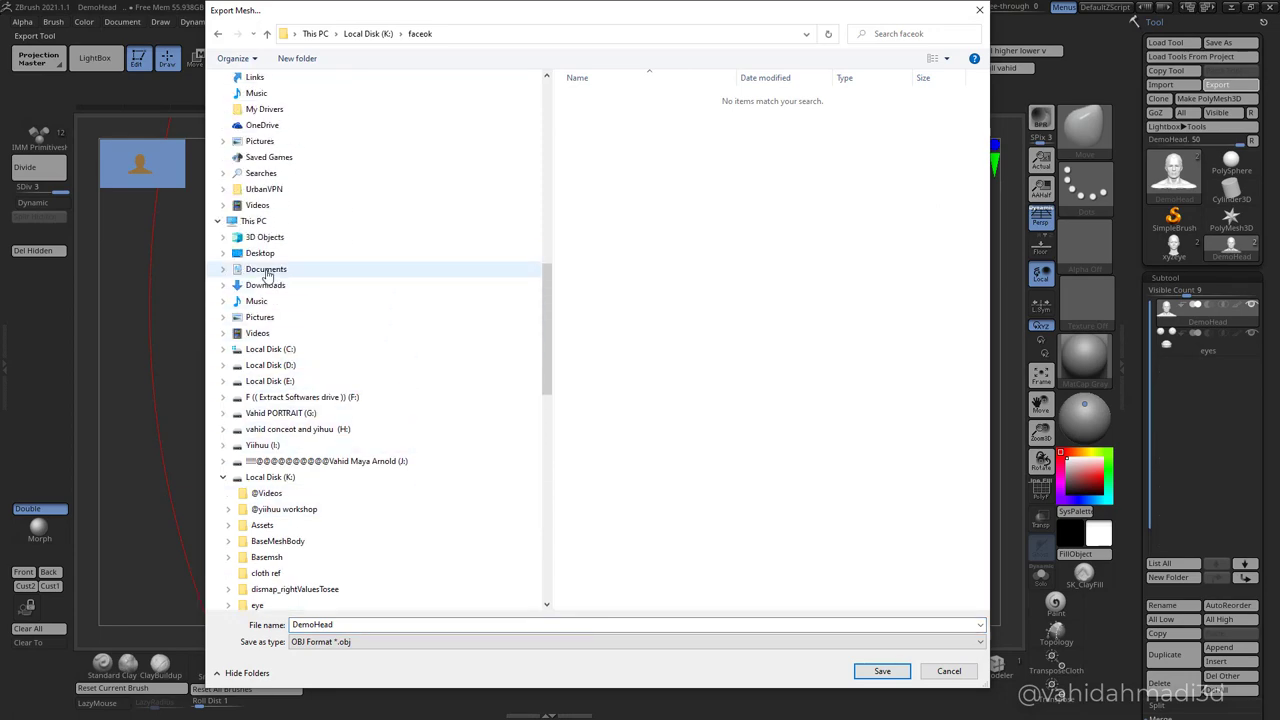
left_click(266, 269)
left_click(880, 671)
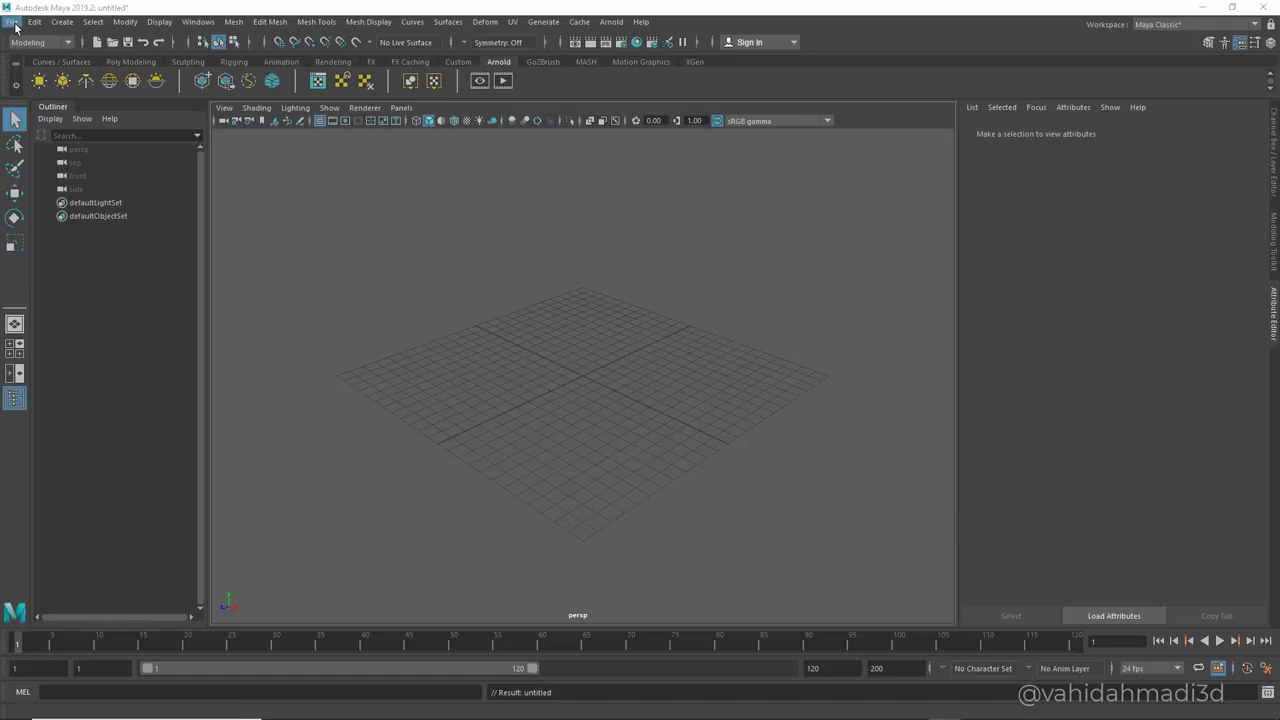
Switch to Maya and import DemoHead.obj from the Documents folder.
left_click(15, 27)
left_click(42, 168)
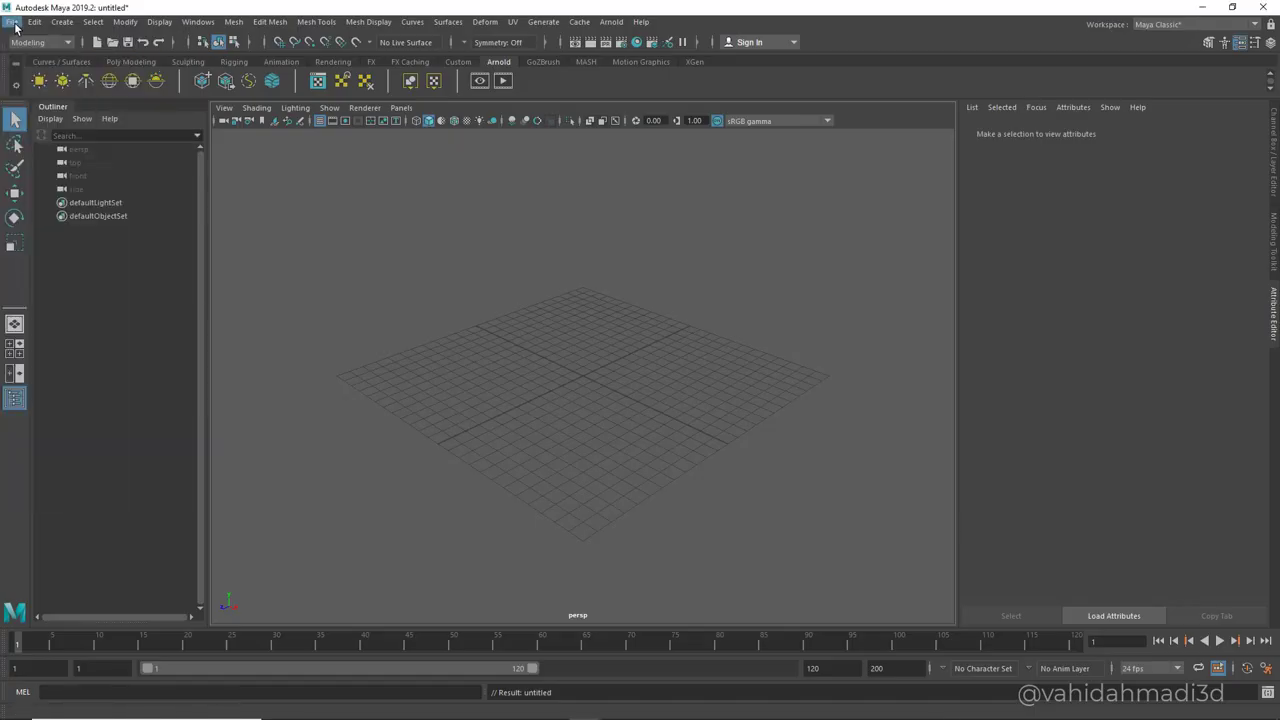
left_click(279, 148)
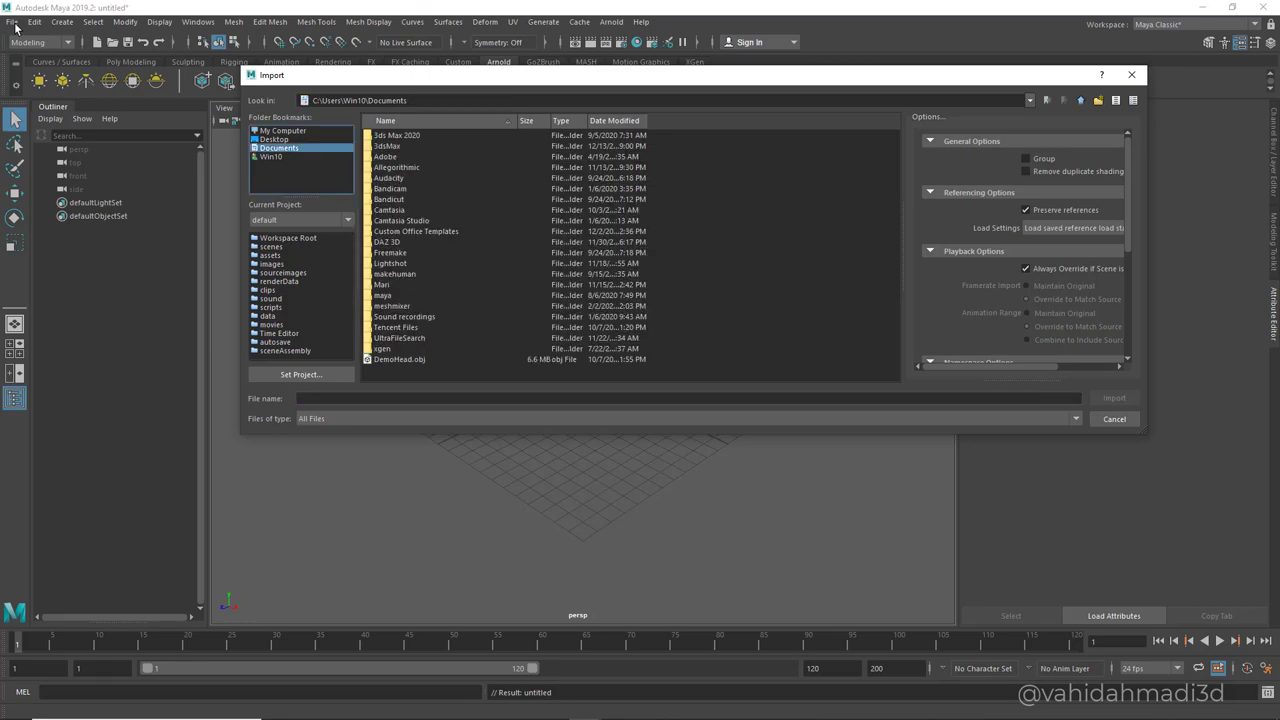
left_click(390, 263)
double_click(399, 359)
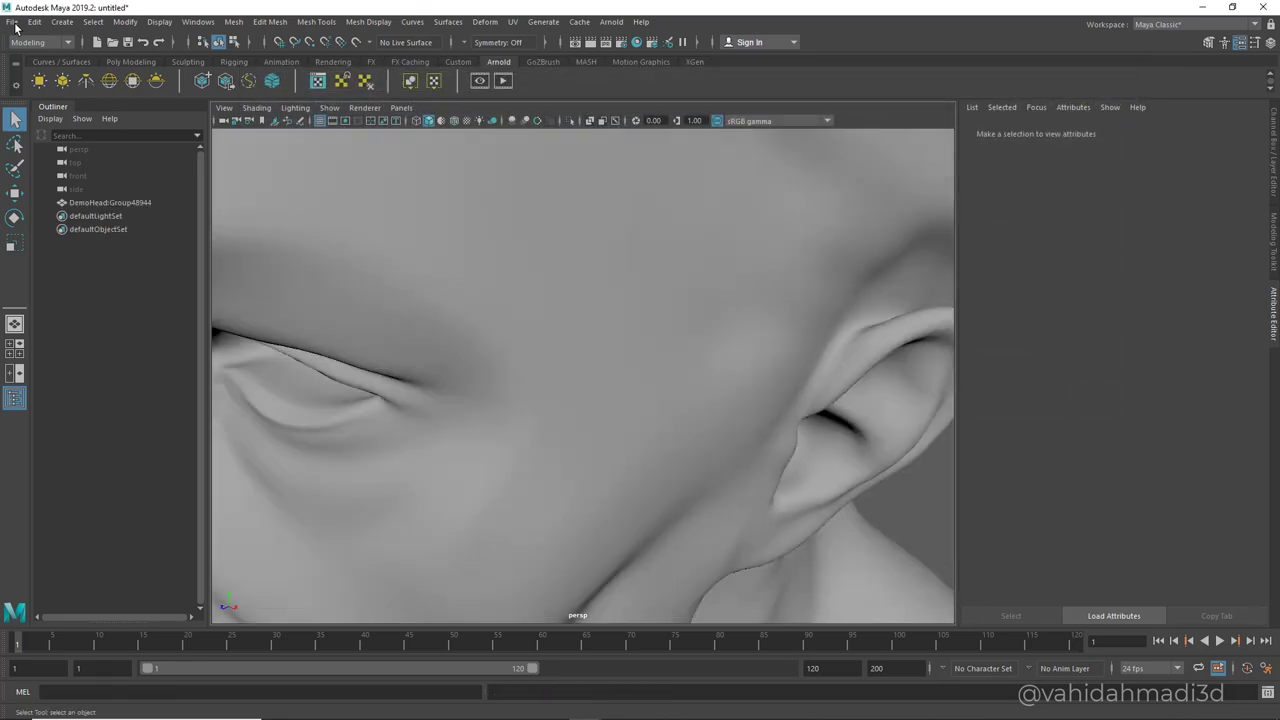
Select the imported bust and examine its size and mesh from the front in wireframe display.
scroll(583, 376, "down", 10)
left_click_drag(560, 420, 700, 365, "alt")
scroll(583, 376, "up", 5)
middle_click_drag(583, 400, 603, 352, "alt")
left_click(610, 350)
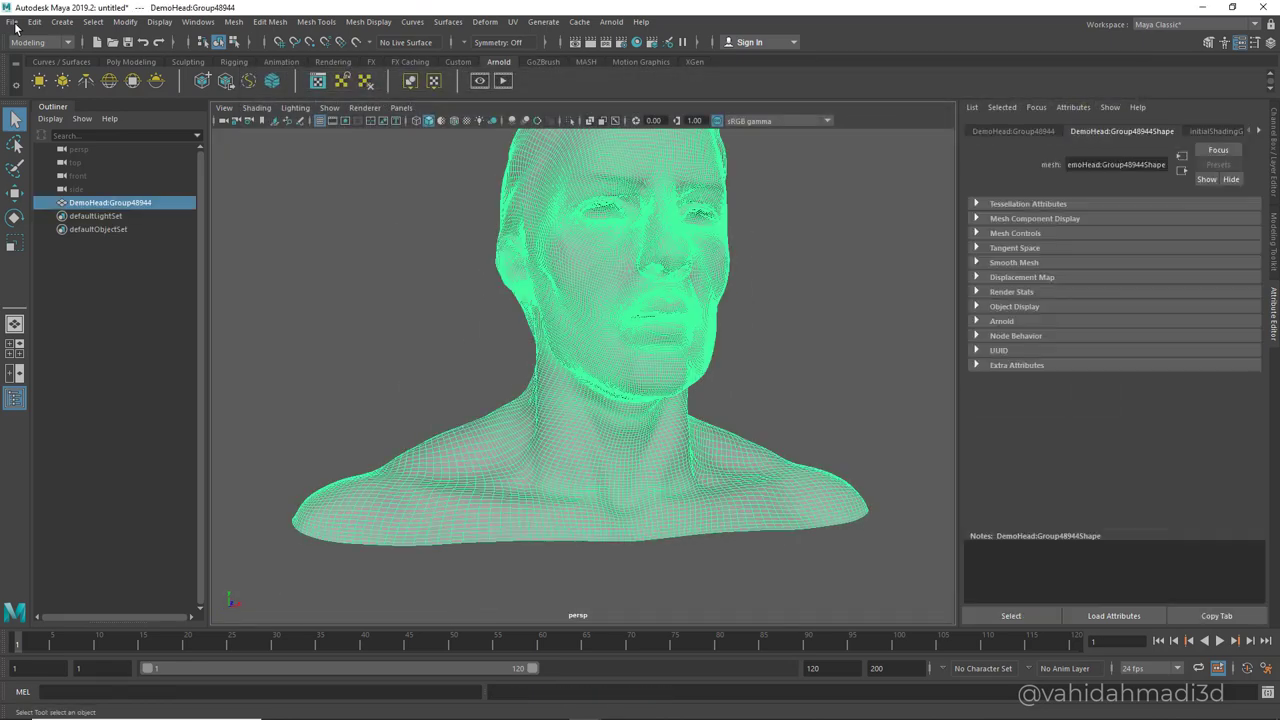
left_click_drag(640, 360, 575, 385, "alt")
key("4")
mouse_move(580, 480)
left_mouse_down("alt")
mouse_move(665, 245)
mouse_move(650, 262)
mouse_move(710, 450)
mouse_move(580, 475)
mouse_move(460, 465)
mouse_move(600, 475)
left_mouse_up("alt")
scroll(600, 475, "down", 4)
Try scaling the bust down uniformly to compare it with the grid, and undo the scaling.
key("r")
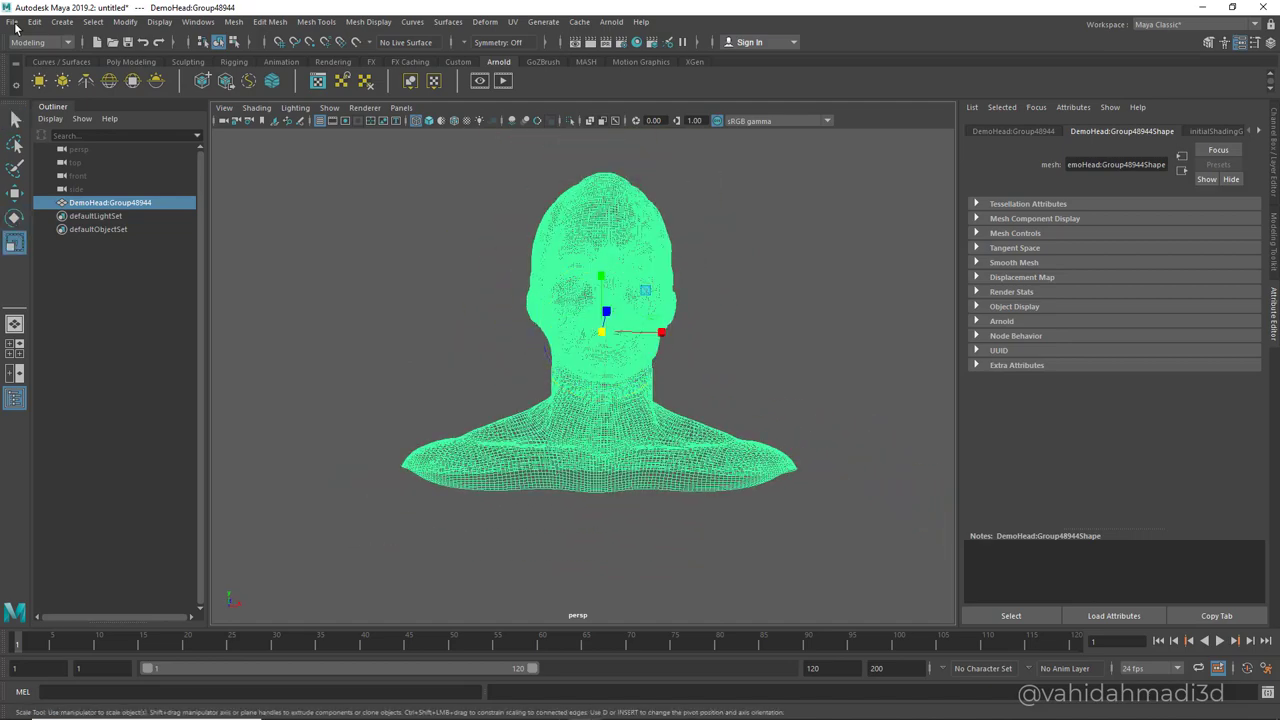
left_click_drag(601, 333, 490, 333)
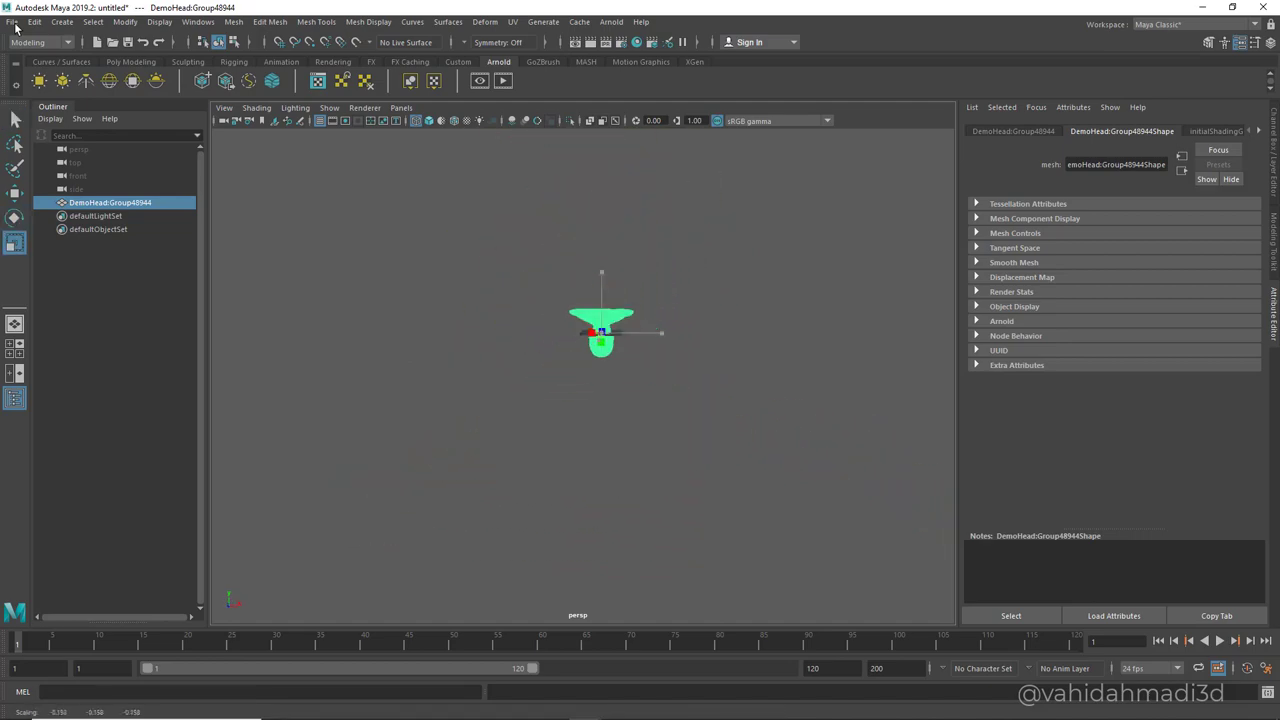
scroll(601, 333, "up", 5)
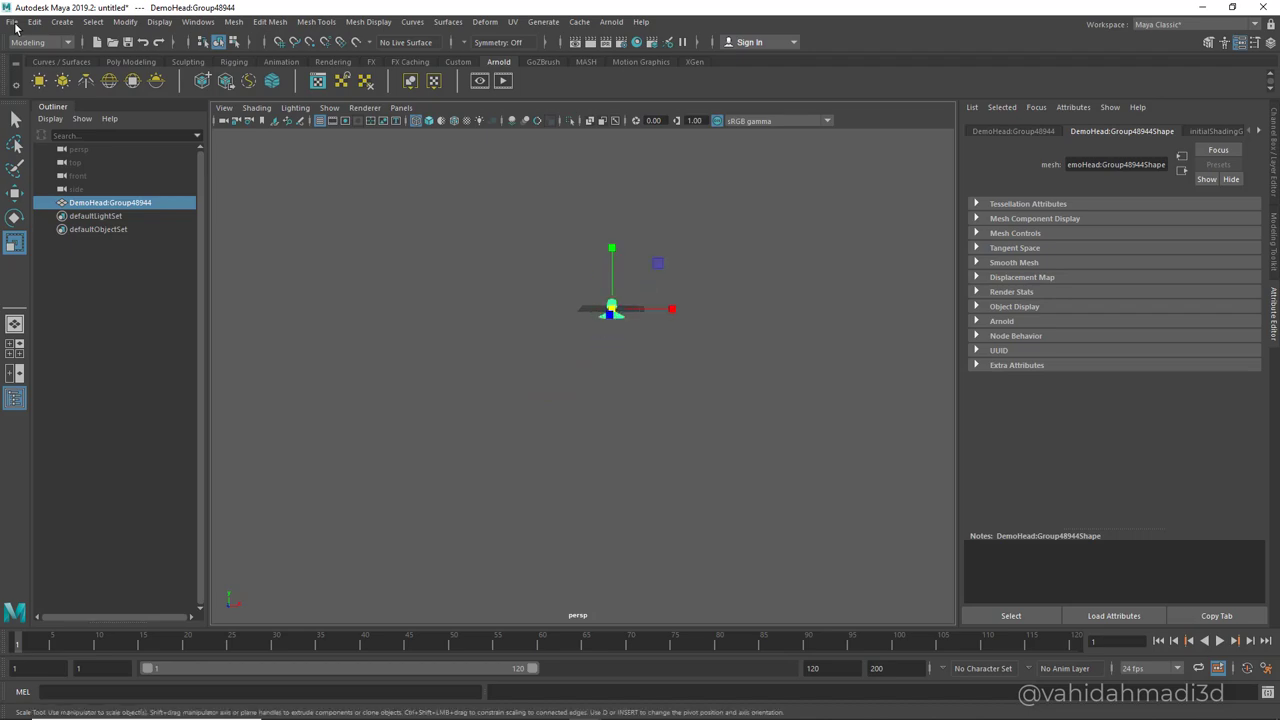
key("ctrl+z")
scroll(601, 333, "down", 5)
mouse_move(601, 333)
left_mouse_down("alt")
mouse_move(605, 255)
mouse_move(601, 325)
left_mouse_up("alt")
scroll(601, 333, "down", 4)
scroll(598, 337, "up", 2)
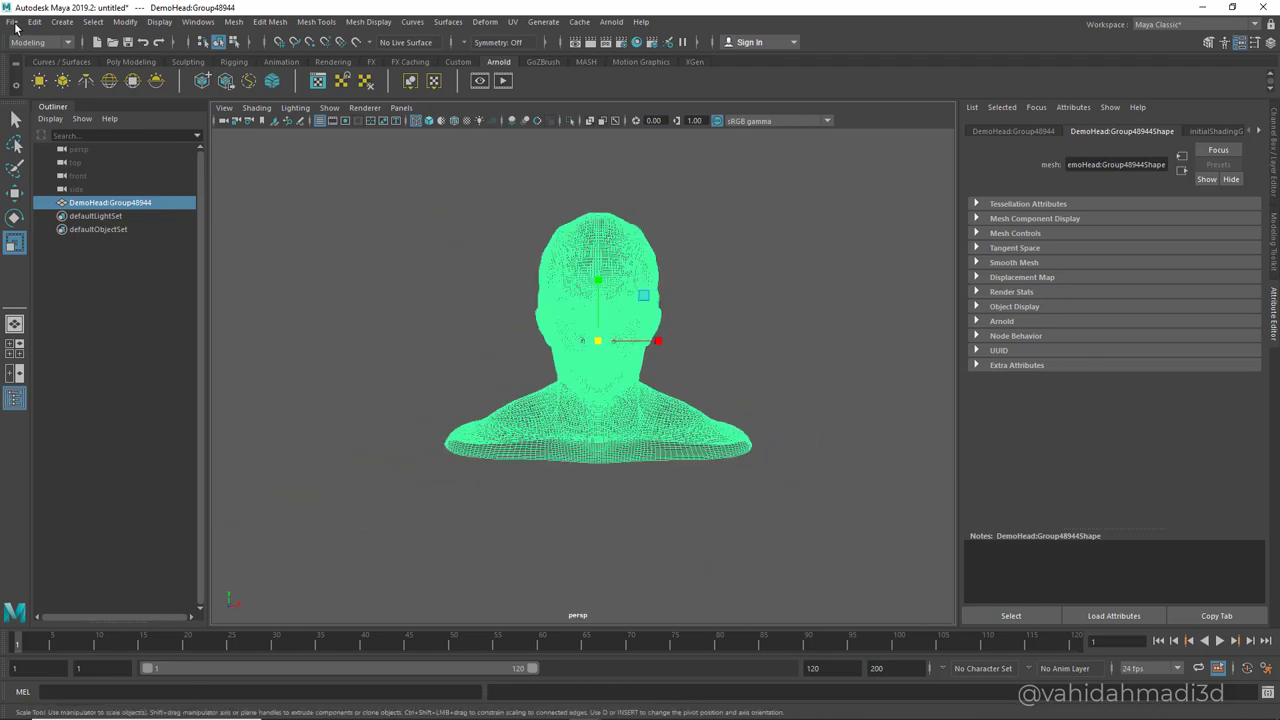
Switch to ZBrush and make the xyzeye head the active tool.
key("alt+Tab")
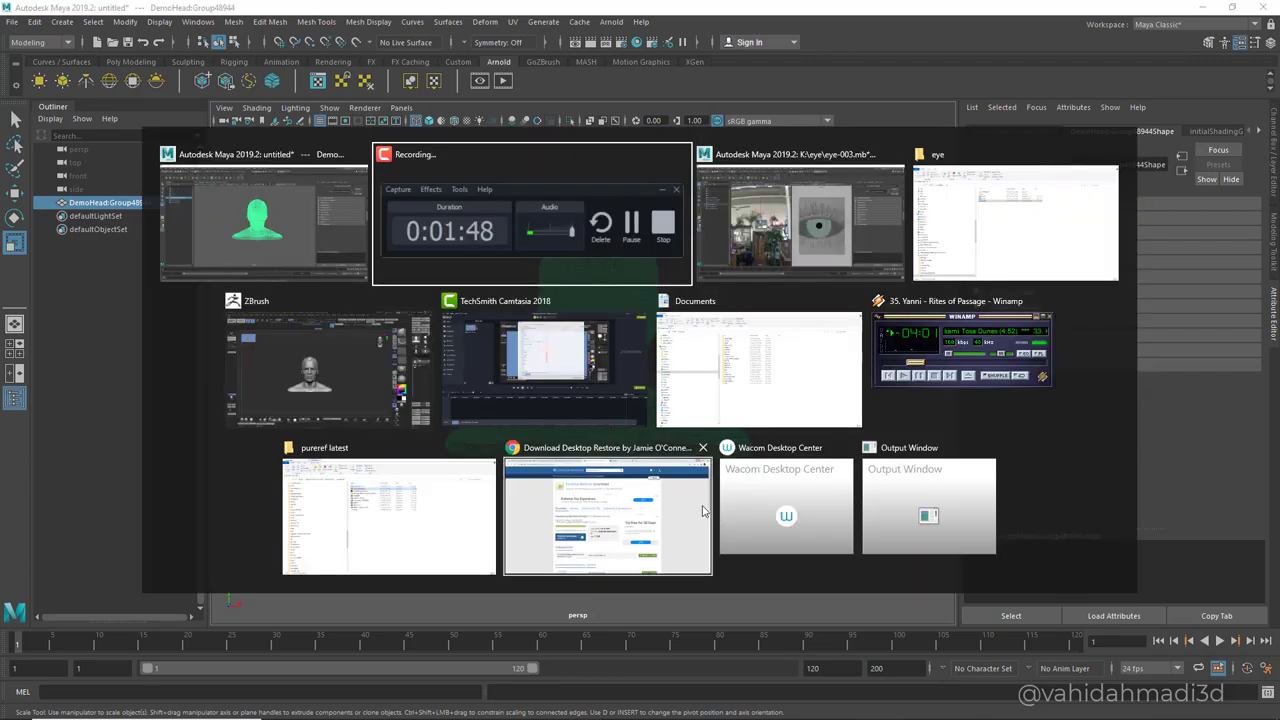
key("super")
left_click(785, 705)
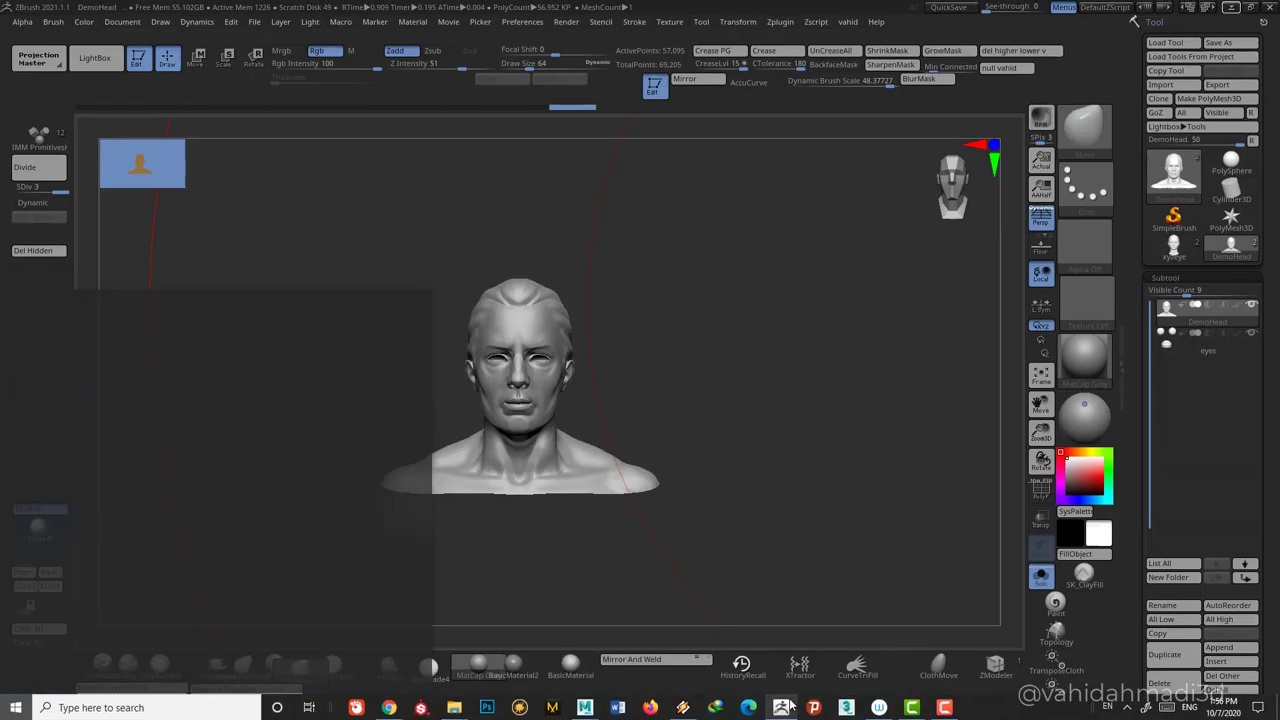
left_click(1186, 250)
mouse_move(675, 428)
right_mouse_down("ctrl")
mouse_move(543, 376)
mouse_move(677, 384)
right_mouse_up("ctrl")
Append a Circle3D mesh as a new subtool of the xyzeye head and select it.
left_click_drag(1262, 548, 1262, 411)
left_click(1220, 513)
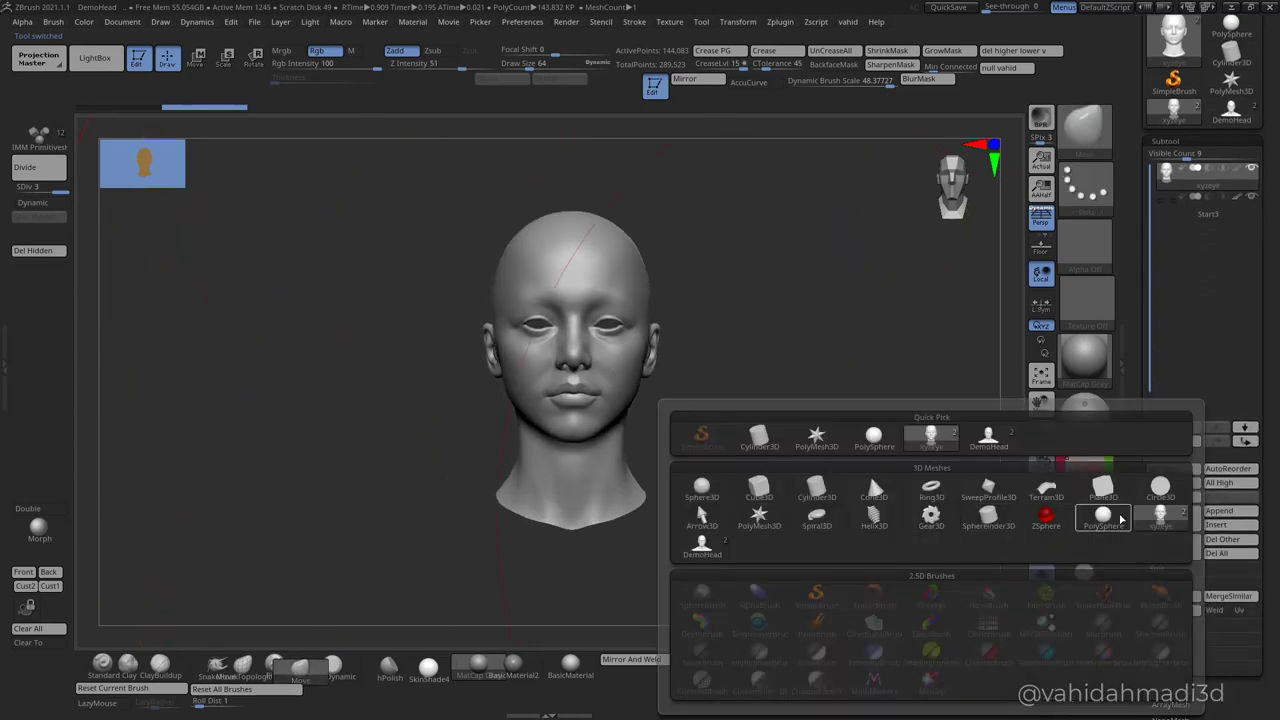
left_click(1160, 488)
left_click(1192, 245)
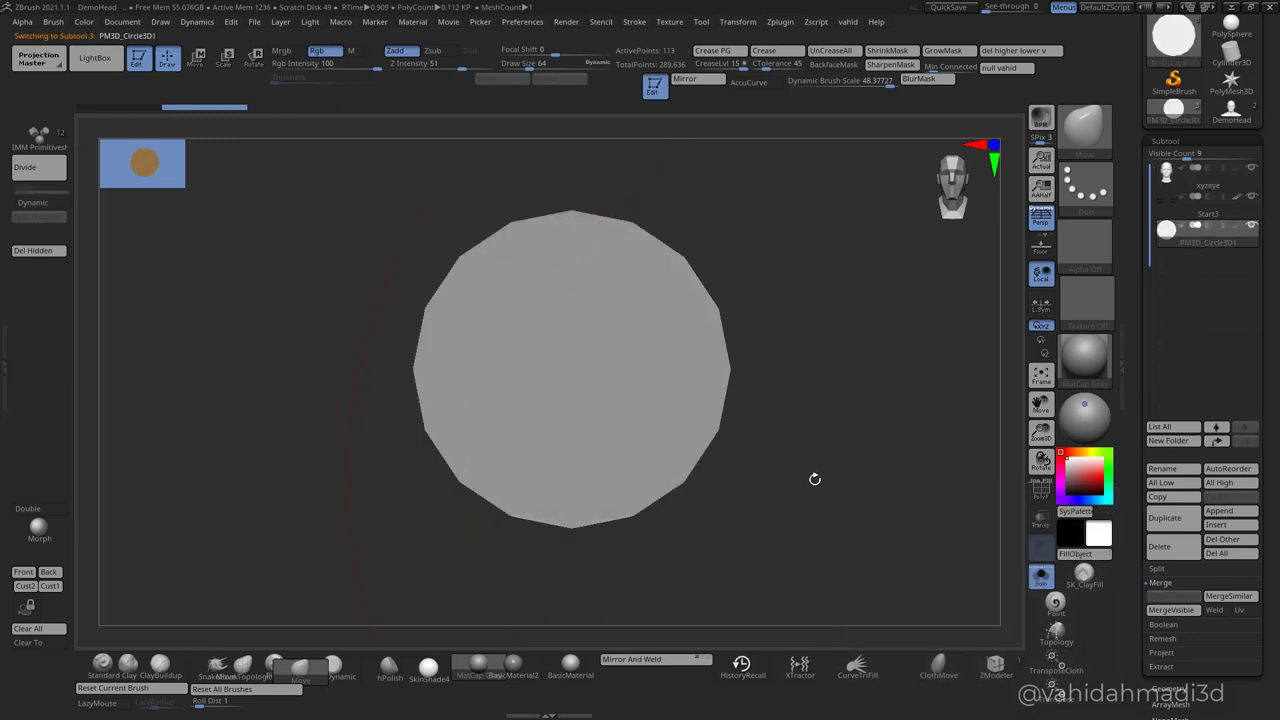
Turn on the polygon wireframe display for the new circle and choose the ZModeler brush at its centre.
right_click_drag(814, 477, 827, 416, "ctrl")
left_click(1041, 490)
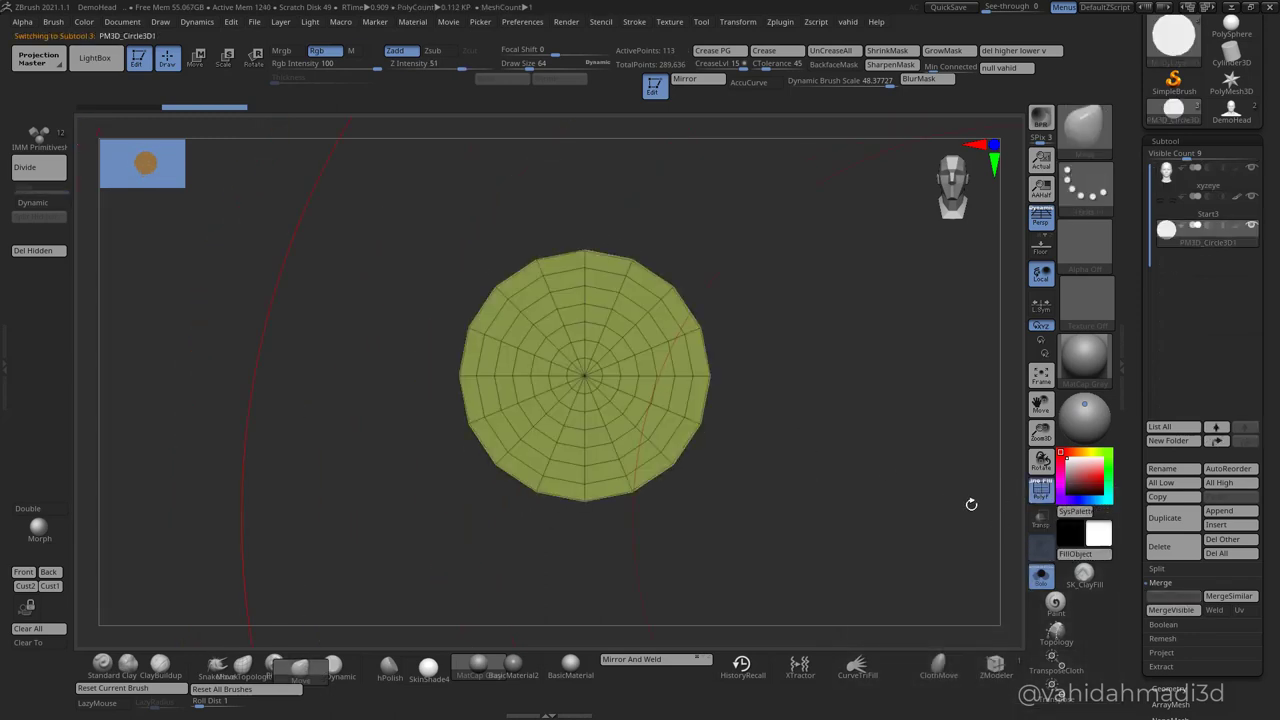
right_click_drag(604, 388, 612, 484, "ctrl")
right_click_drag(567, 328, 610, 460, "alt")
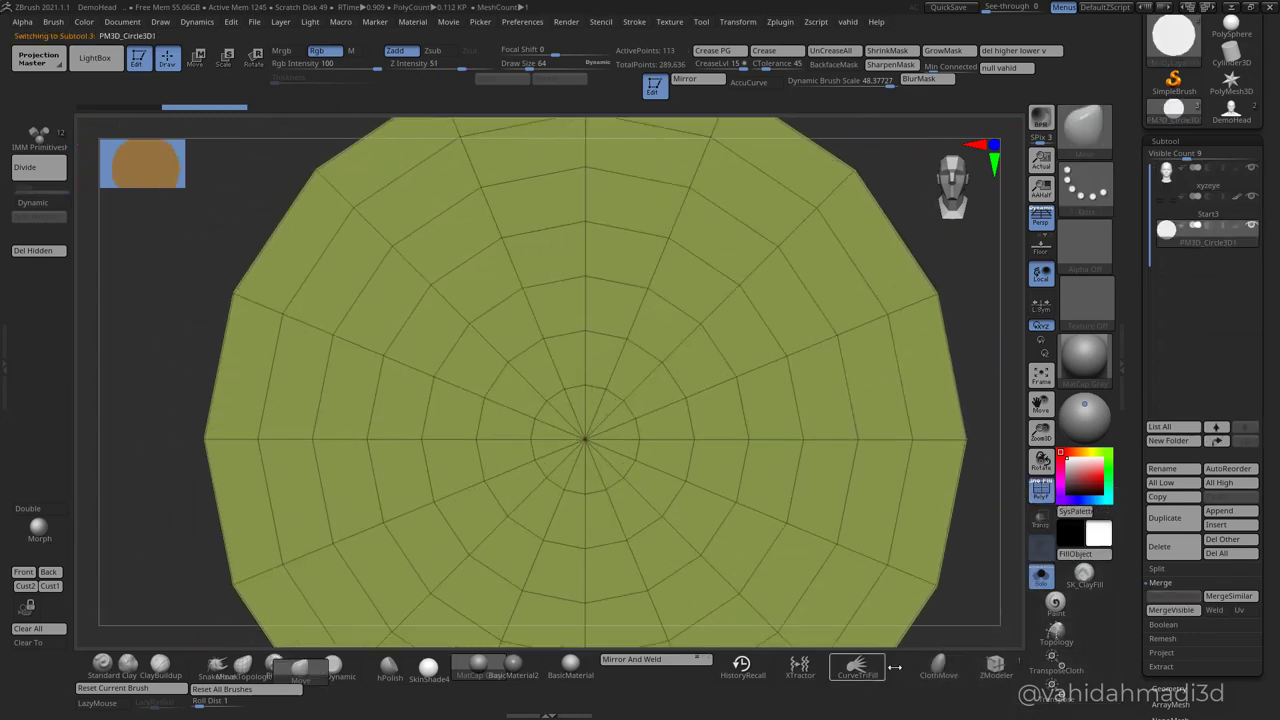
left_click(988, 666)
scroll(640, 470, "up", 3)
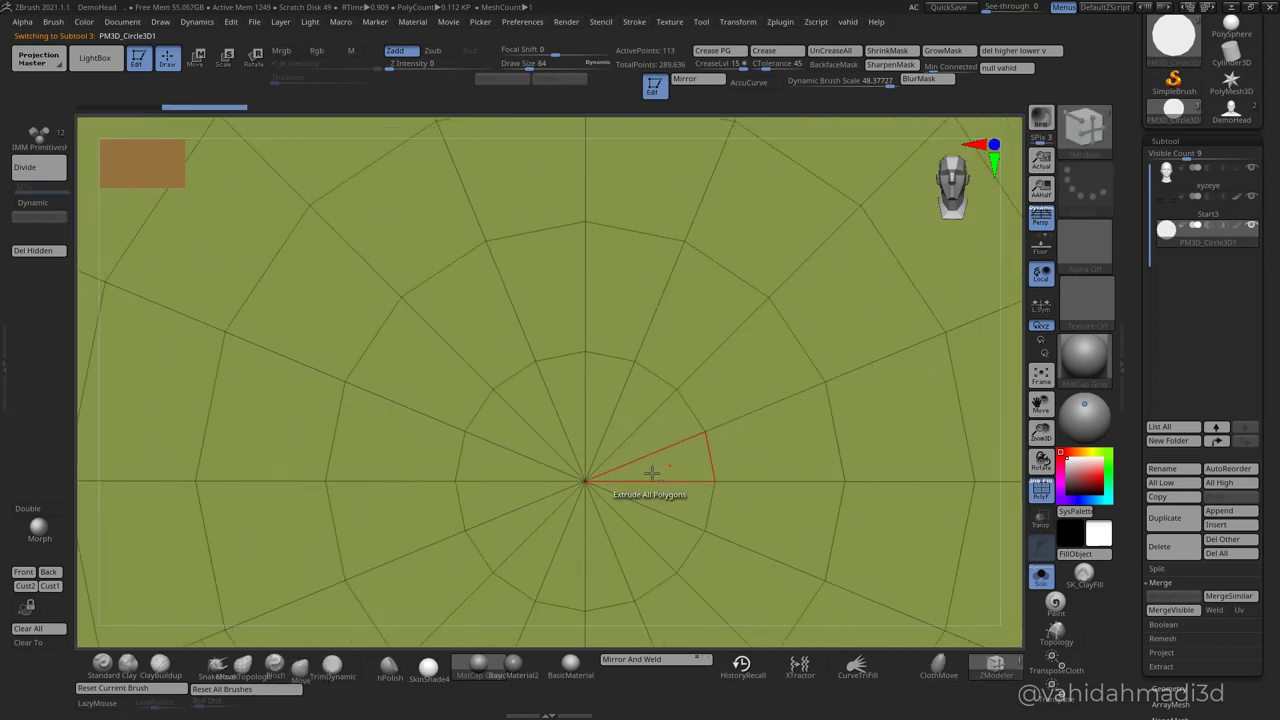
right_click_drag(680, 488, 638, 389, "alt")
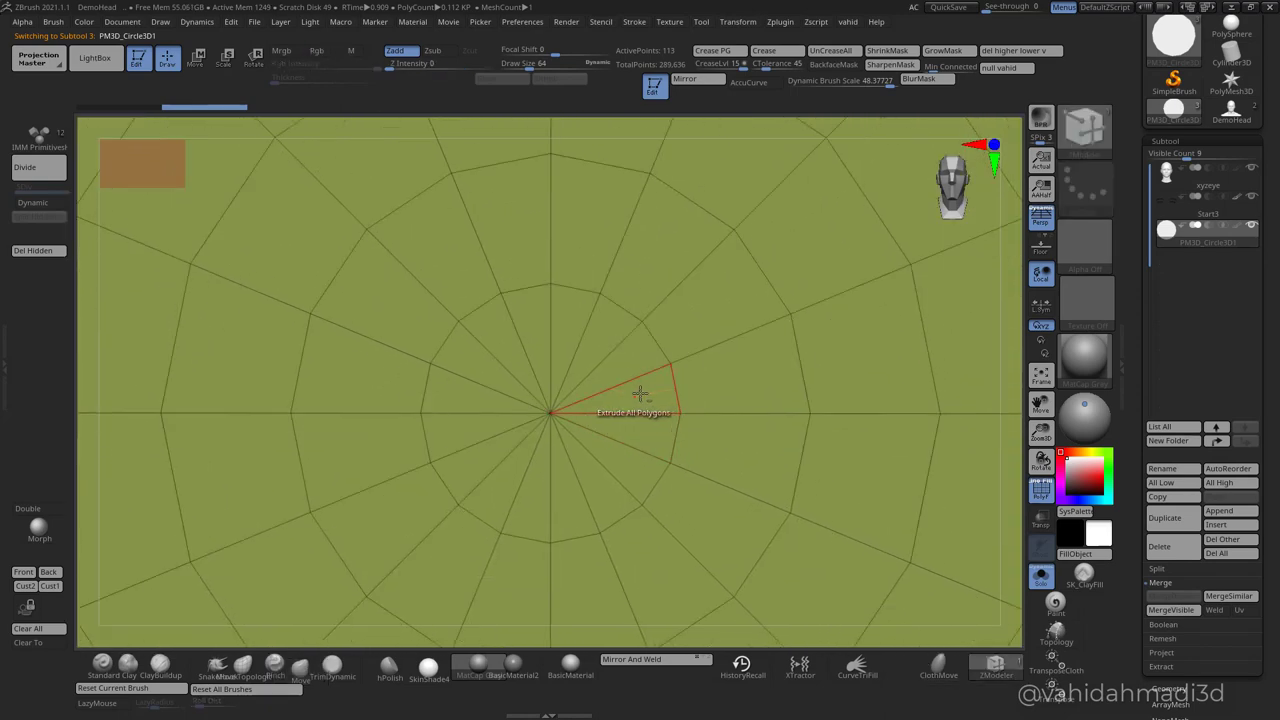
Mark the innermost ring of triangles and remove it with ZModeler's polygon Delete action, leaving a round centre hole.
mouse_move(640, 394)
left_mouse_down("alt")
mouse_move(623, 463)
mouse_move(480, 398)
mouse_move(592, 351)
mouse_move(622, 376)
left_mouse_up("alt")
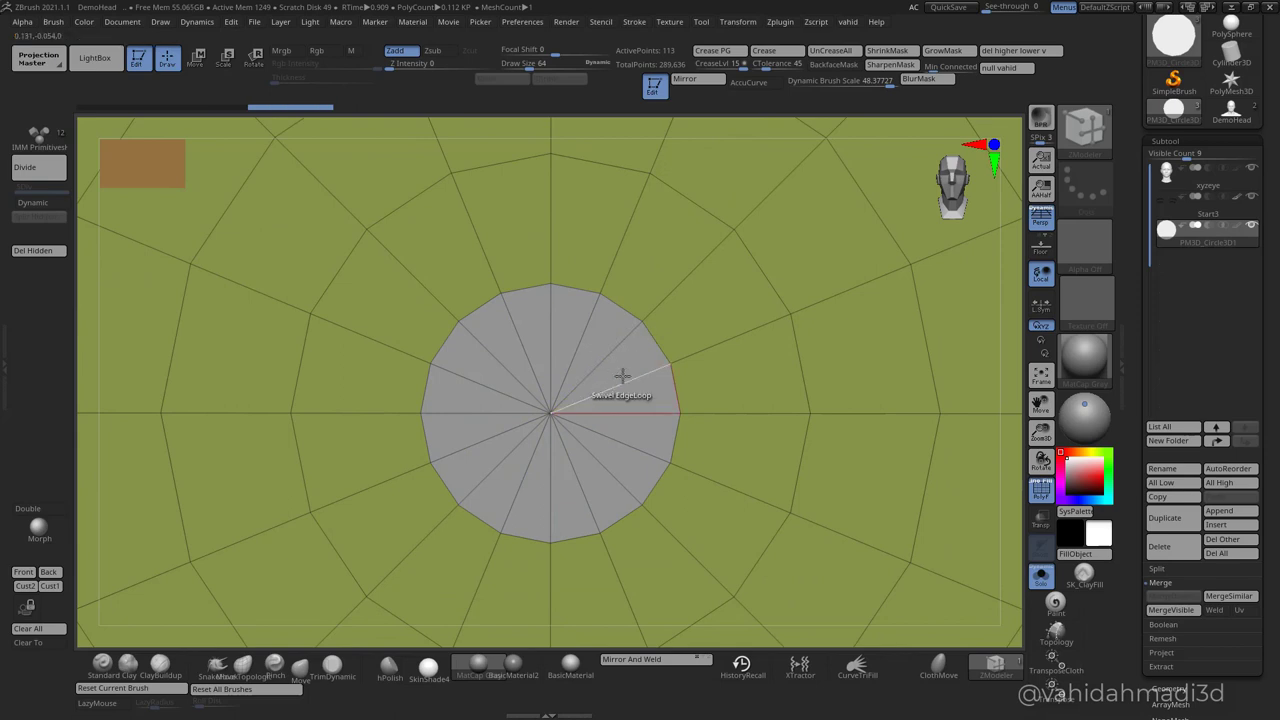
key("space")
left_click(426, 268)
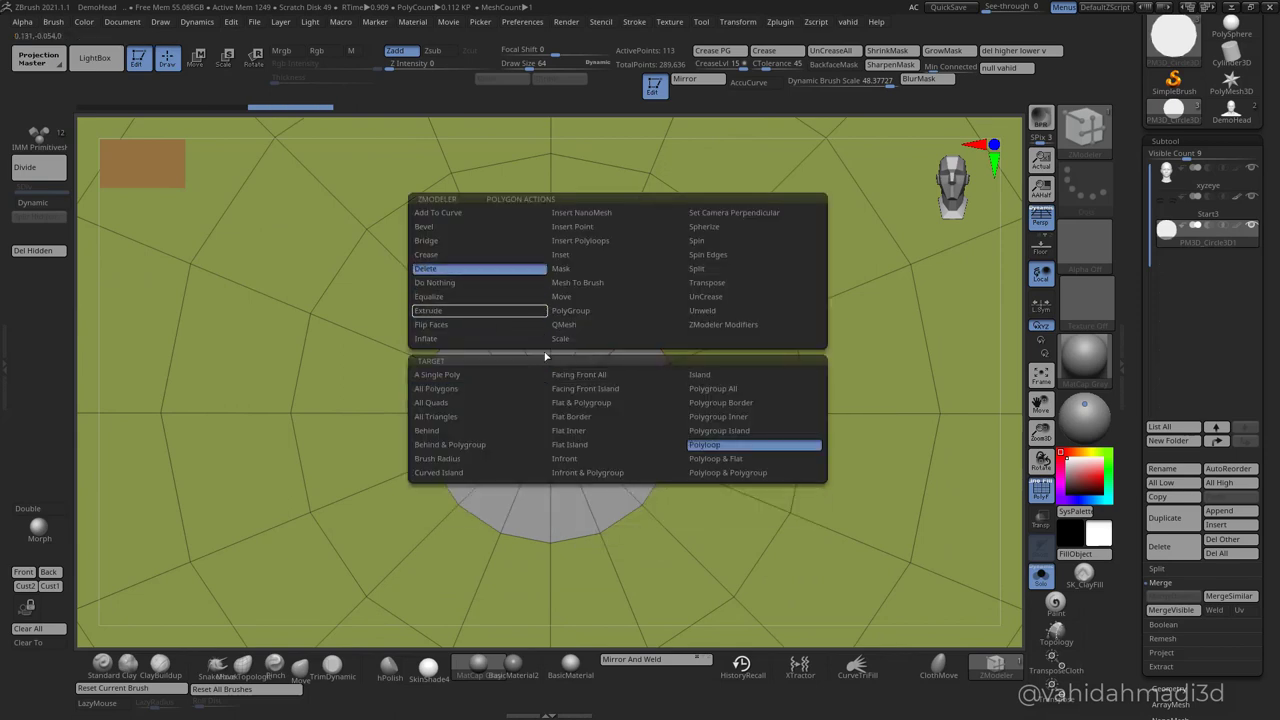
key("space")
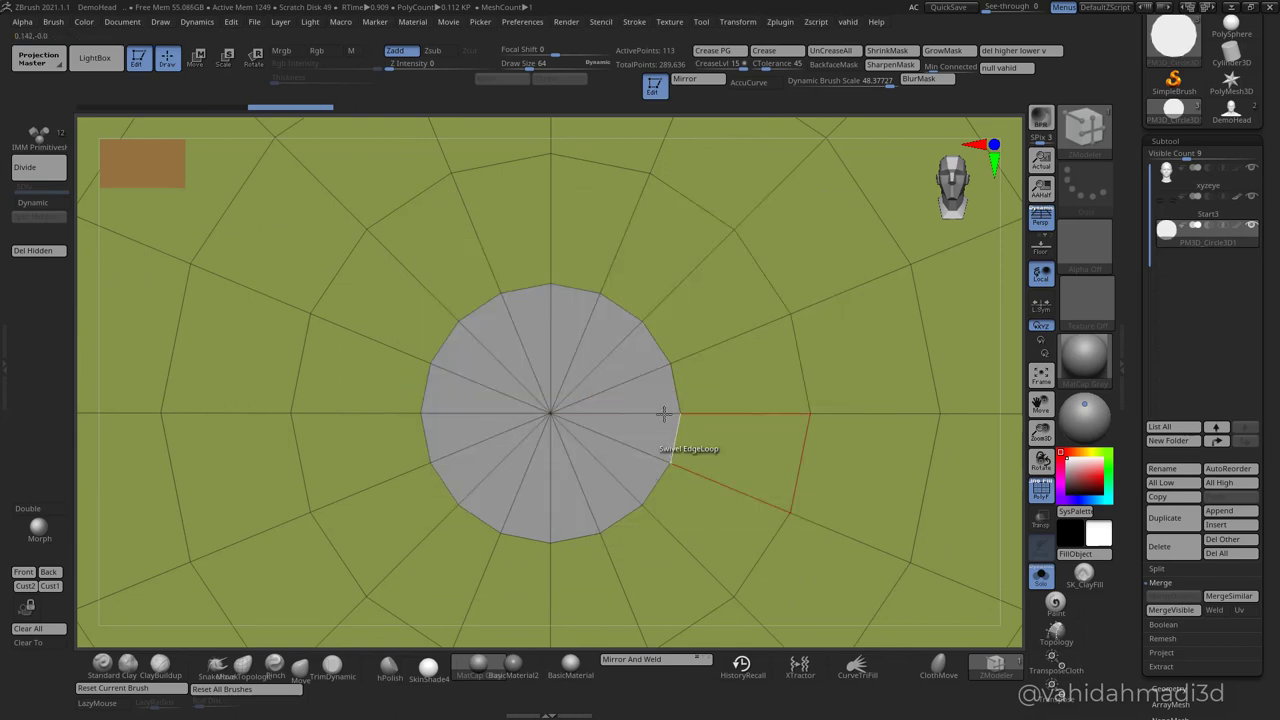
left_click(665, 410)
right_click_drag(672, 412, 540, 349, "ctrl")
right_click_drag(604, 427, 648, 439, "ctrl")
Extrude the edge loop around the centre hole with the ZModeler EdgeLoop target to form the hole's inner wall.
key("space")
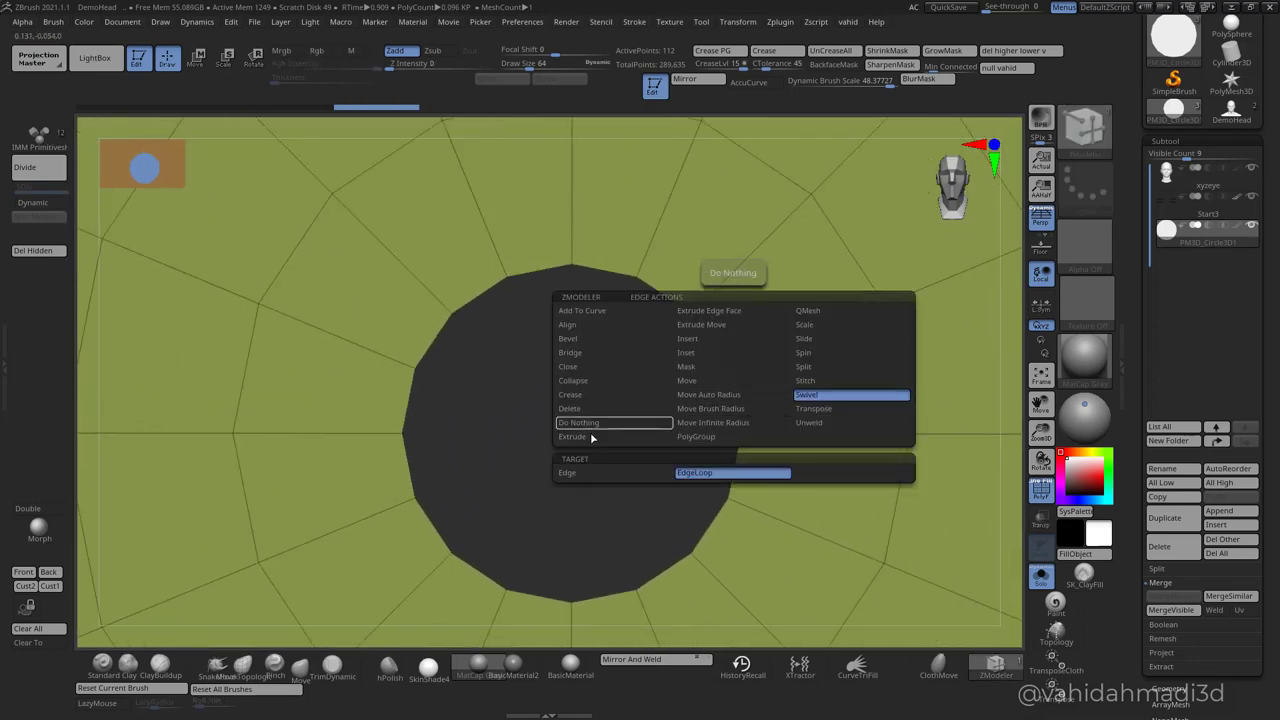
left_click(590, 435)
left_click(711, 479)
left_click_drag(726, 435, 684, 439)
right_click_drag(684, 439, 730, 404)
key("ctrl+z")
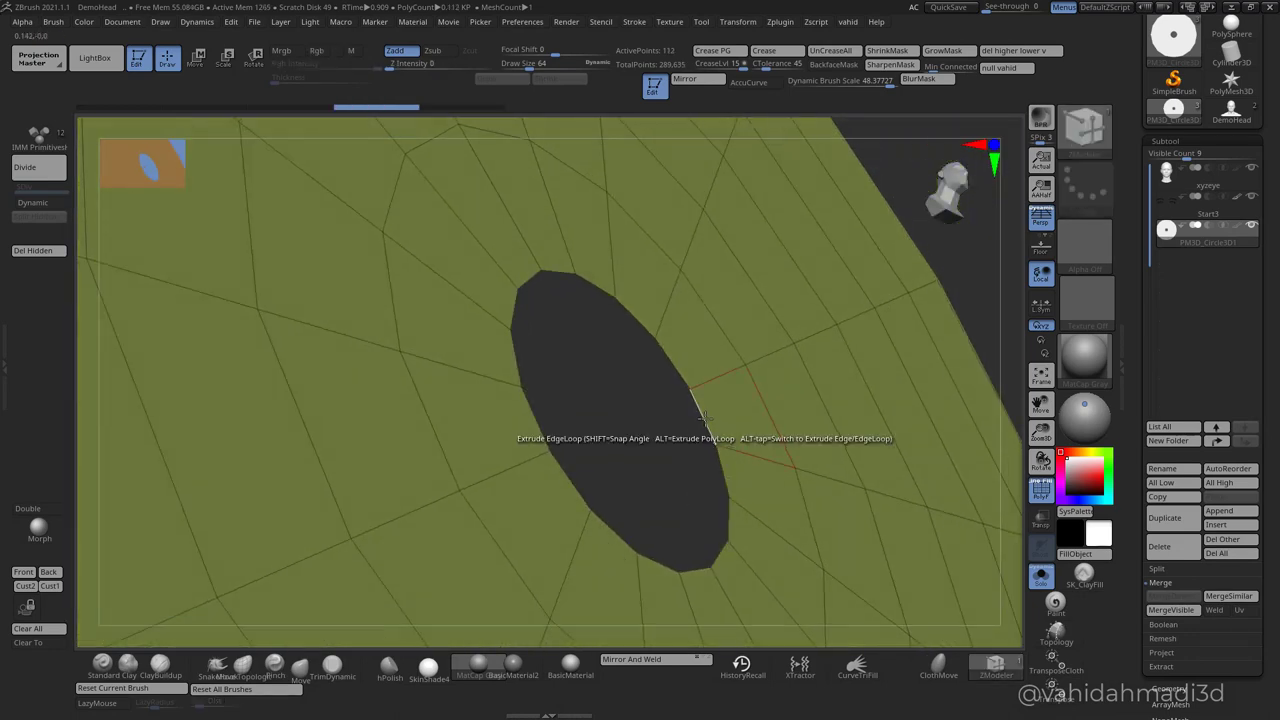
left_click_drag(704, 424, 680, 460)
Extrude the disc's outer edge loop in the same direction to give the rim thickness.
right_click_drag(687, 470, 655, 396, "ctrl")
right_click_drag(476, 510, 524, 472, "alt")
left_click_drag(428, 470, 364, 494)
Try to crease the disc's outer edge loop with the ZModeler Crease action and EdgeLoop Complete target.
right_click_drag(410, 524, 484, 434, "ctrl")
key("space")
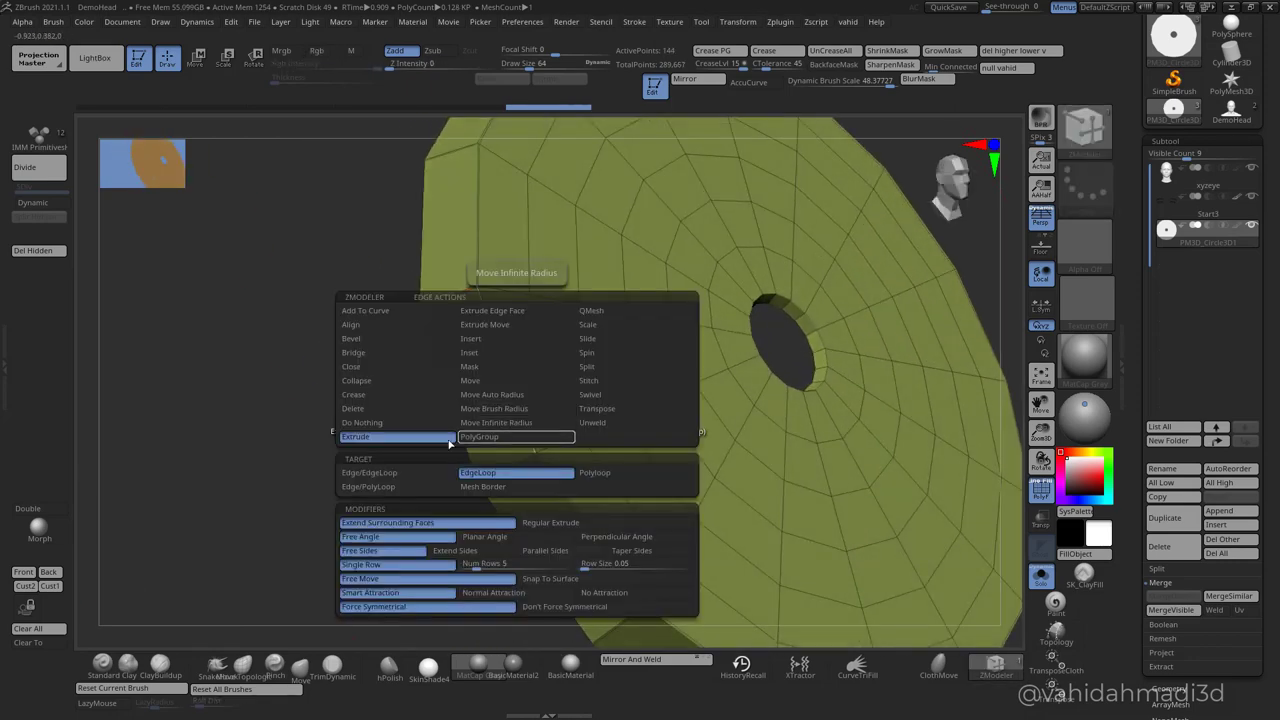
left_click(370, 395)
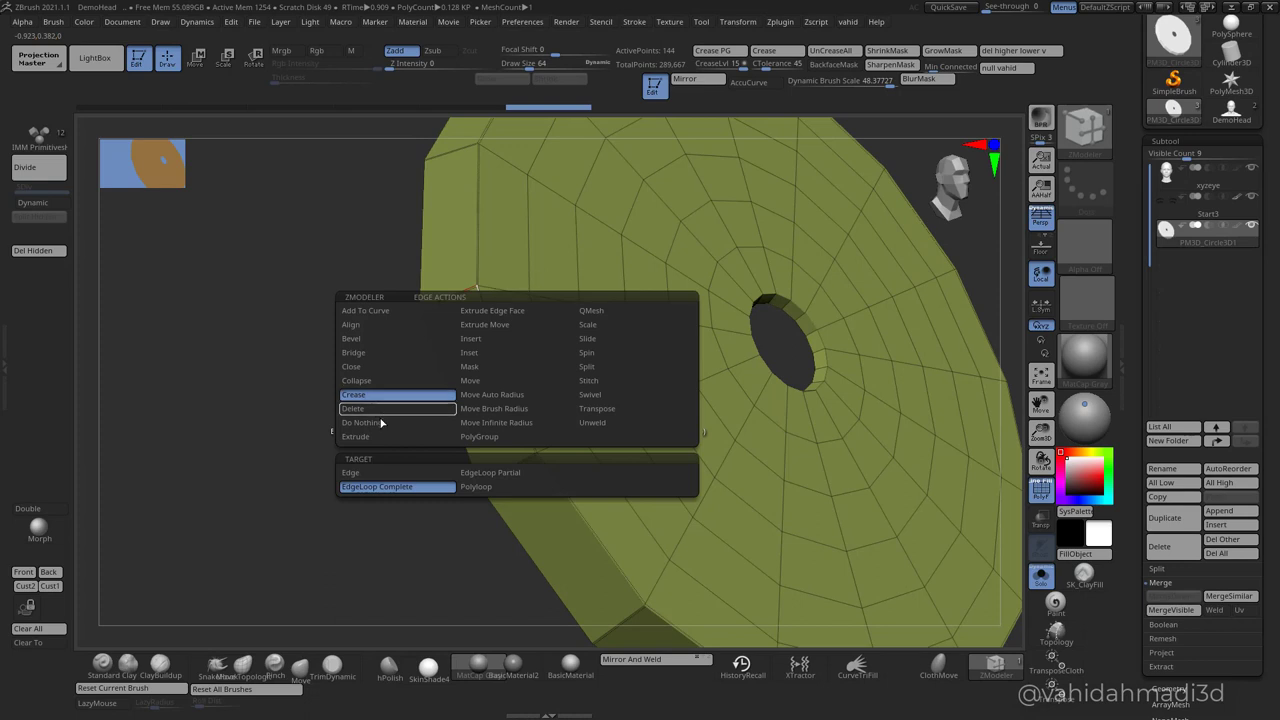
left_click(523, 420)
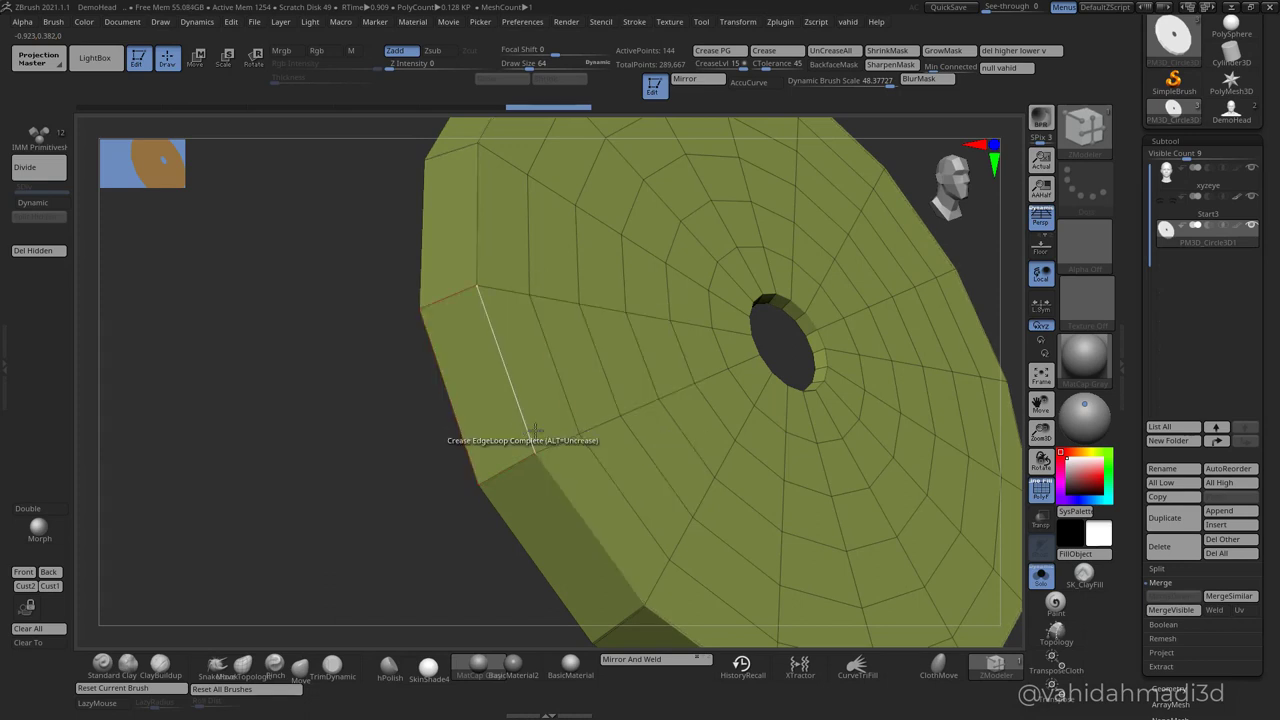
Preview the disc with dynamic subdivision, examine it up to the centre hole, and return to the low-poly mesh.
right_click_drag(464, 486, 396, 459, "ctrl")
left_click(58, 204)
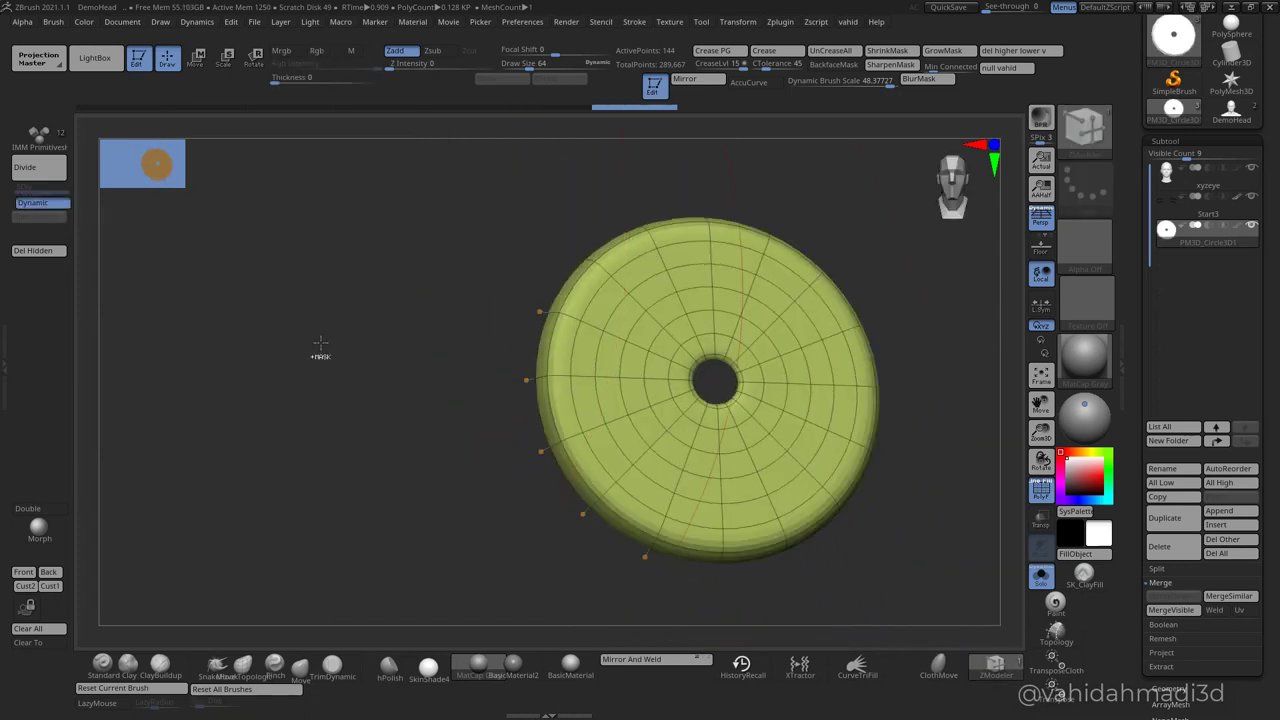
right_click_drag(320, 346, 334, 335, "ctrl")
right_click_drag(334, 335, 425, 415)
right_click_drag(660, 405, 594, 406, "alt")
right_click_drag(594, 380, 648, 402, "ctrl")
key("shift+d")
Scale the edge loop around the centre hole with the ZModeler Scale action and EdgeLoop Complete target.
key("space")
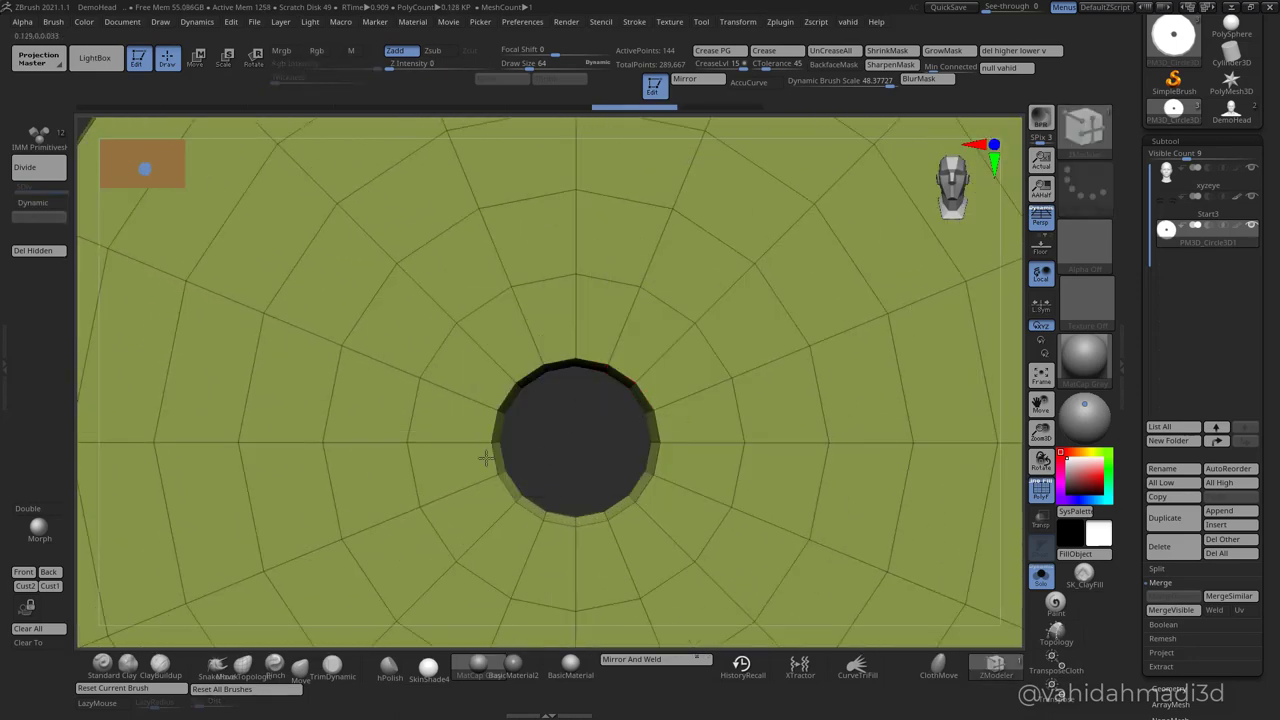
key("space")
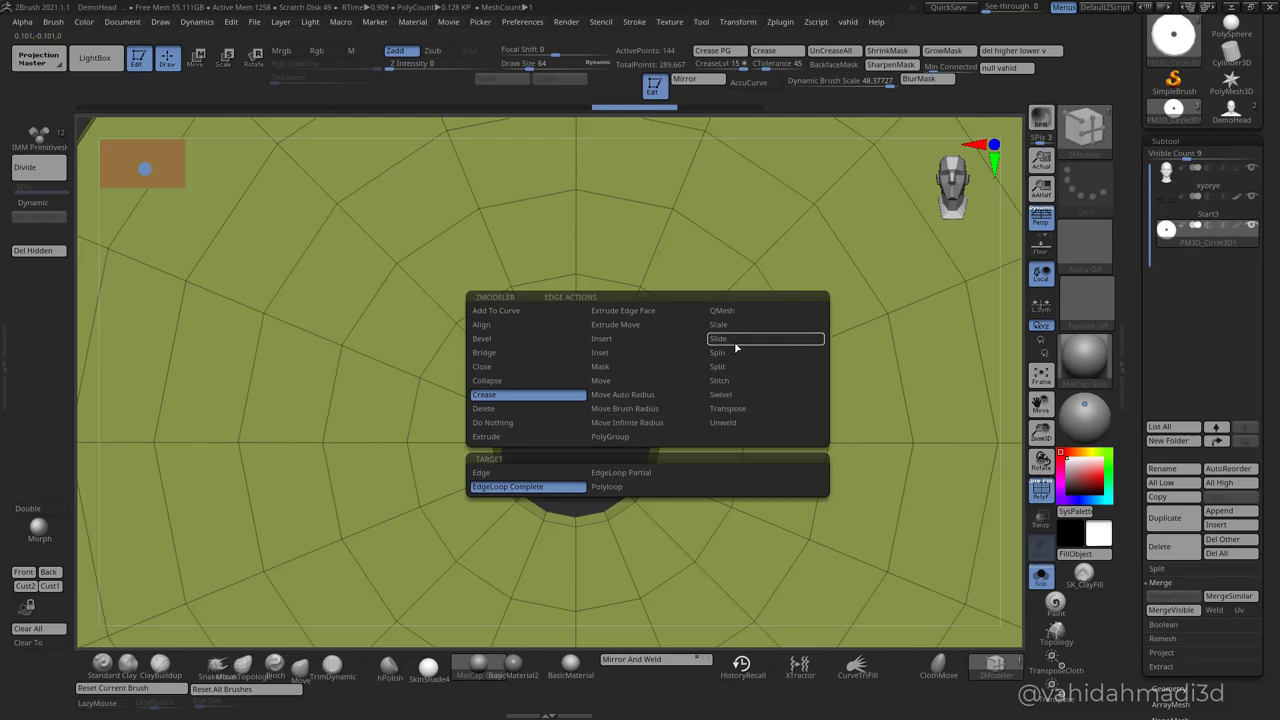
left_click(737, 330)
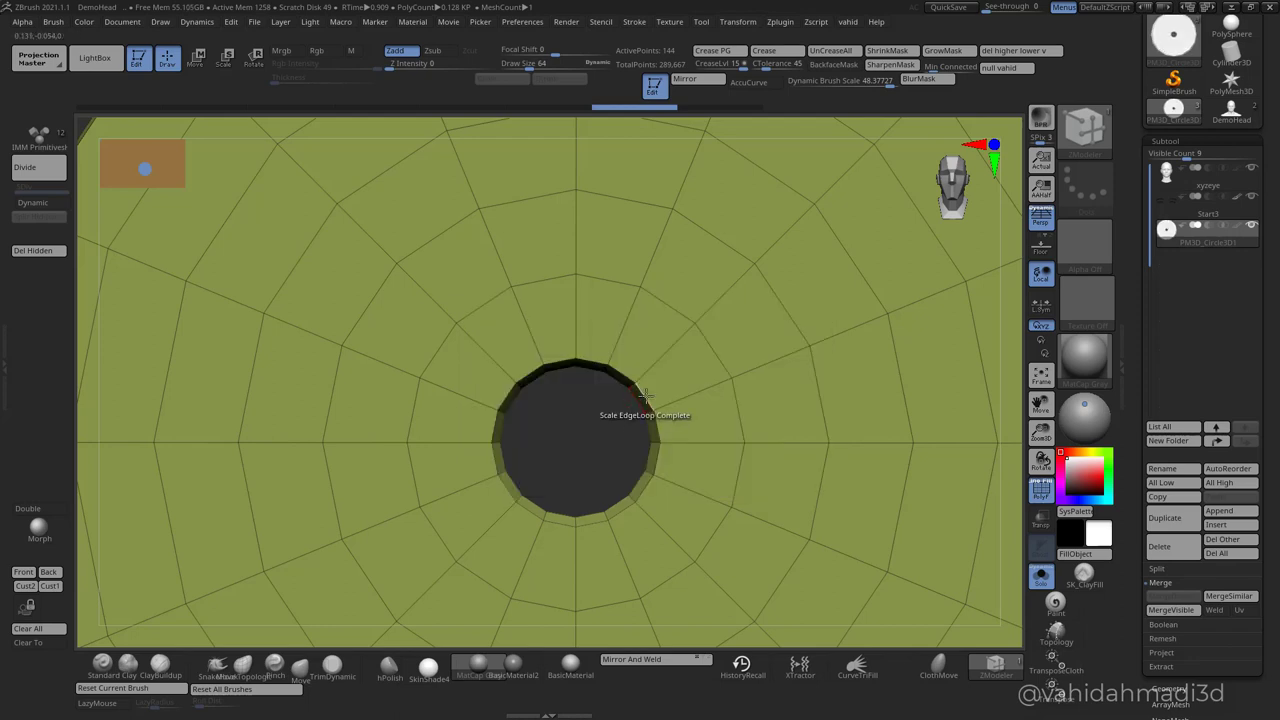
mouse_move(642, 395)
left_mouse_down()
mouse_move(660, 381)
mouse_move(612, 424)
left_mouse_up()
right_click_drag(628, 427, 616, 280, "ctrl")
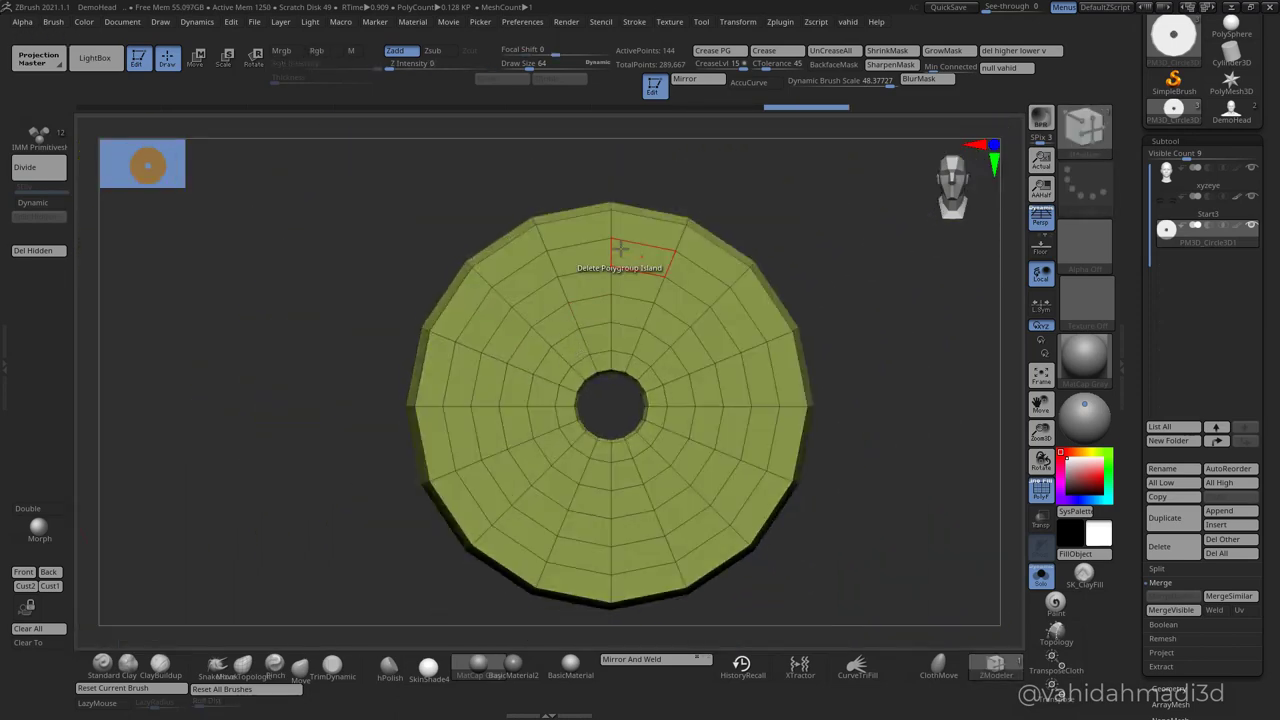
Check the rescaled hole and rounded rim at an angle in dynamic subdivision and turn the preview off.
left_click(66, 205)
right_click_drag(225, 358, 240, 316)
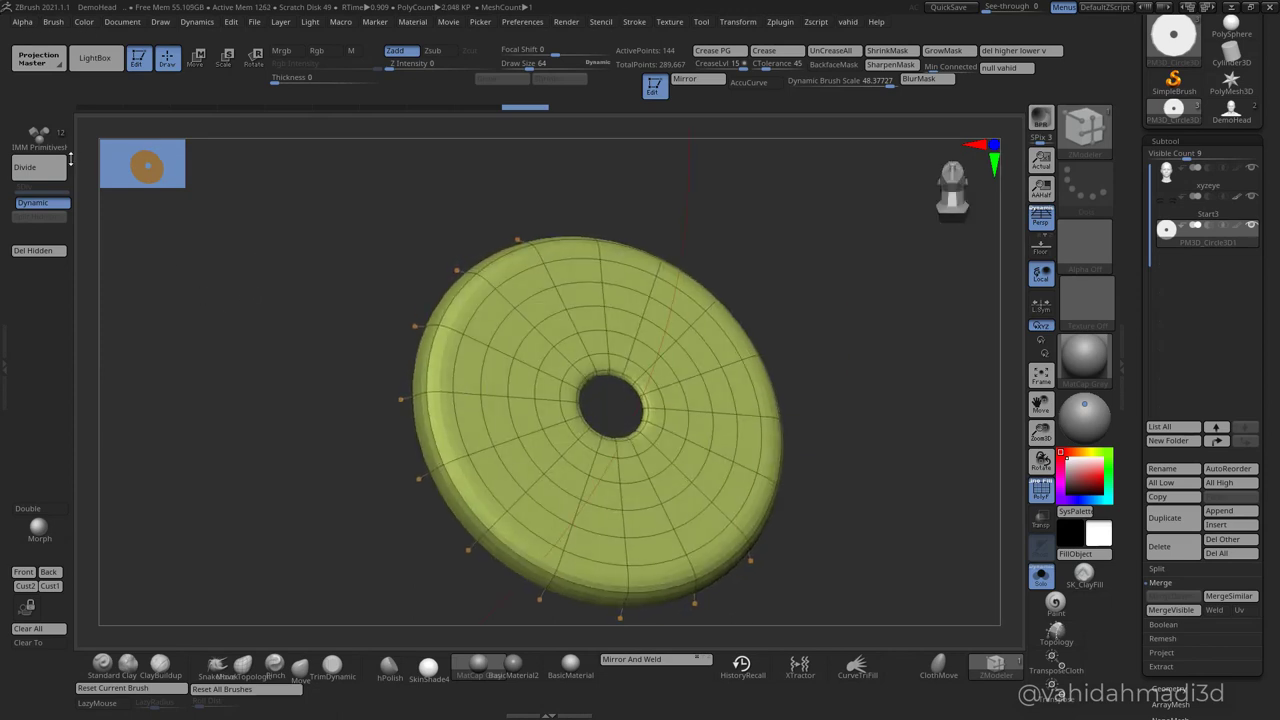
right_click_drag(262, 362, 255, 298, "ctrl")
left_click(46, 204)
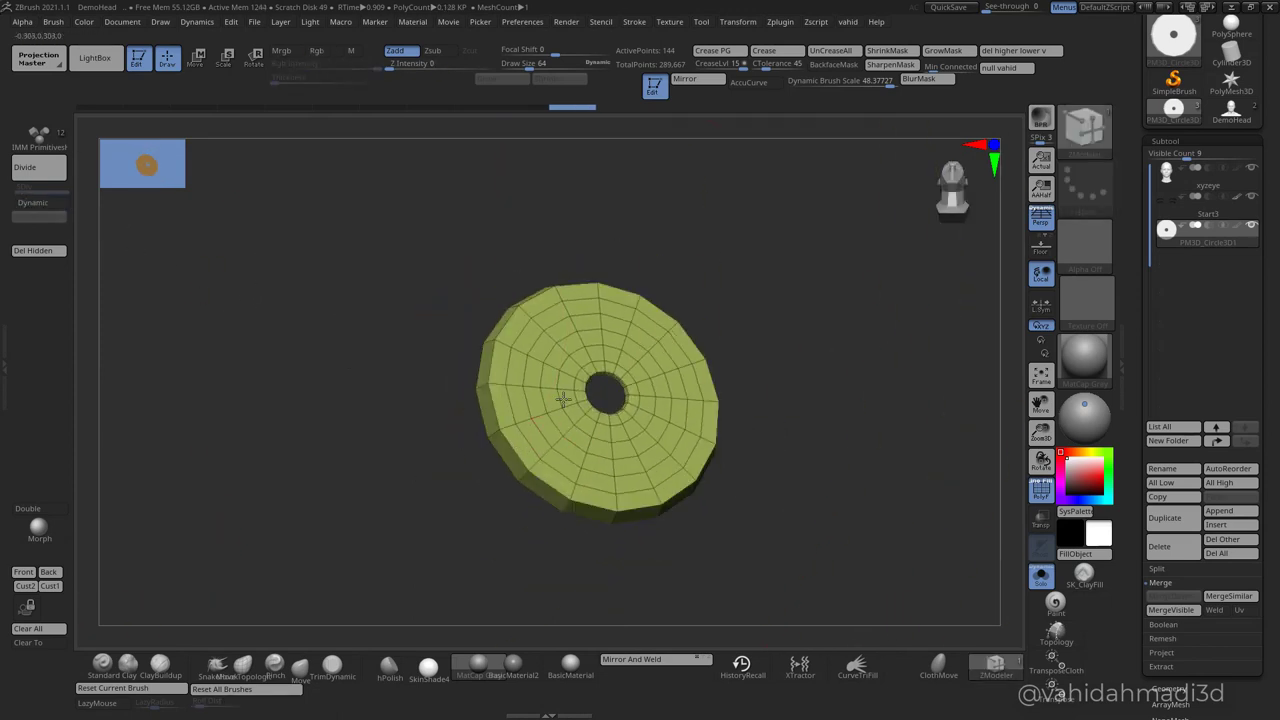
Append a second Circle3D mesh as a new subtool and select it.
right_click_drag(563, 399, 545, 339, "alt")
right_click_drag(545, 339, 529, 456, "ctrl")
right_click_drag(722, 437, 655, 485, "alt")
right_click_drag(655, 485, 810, 473)
left_click(1230, 511)
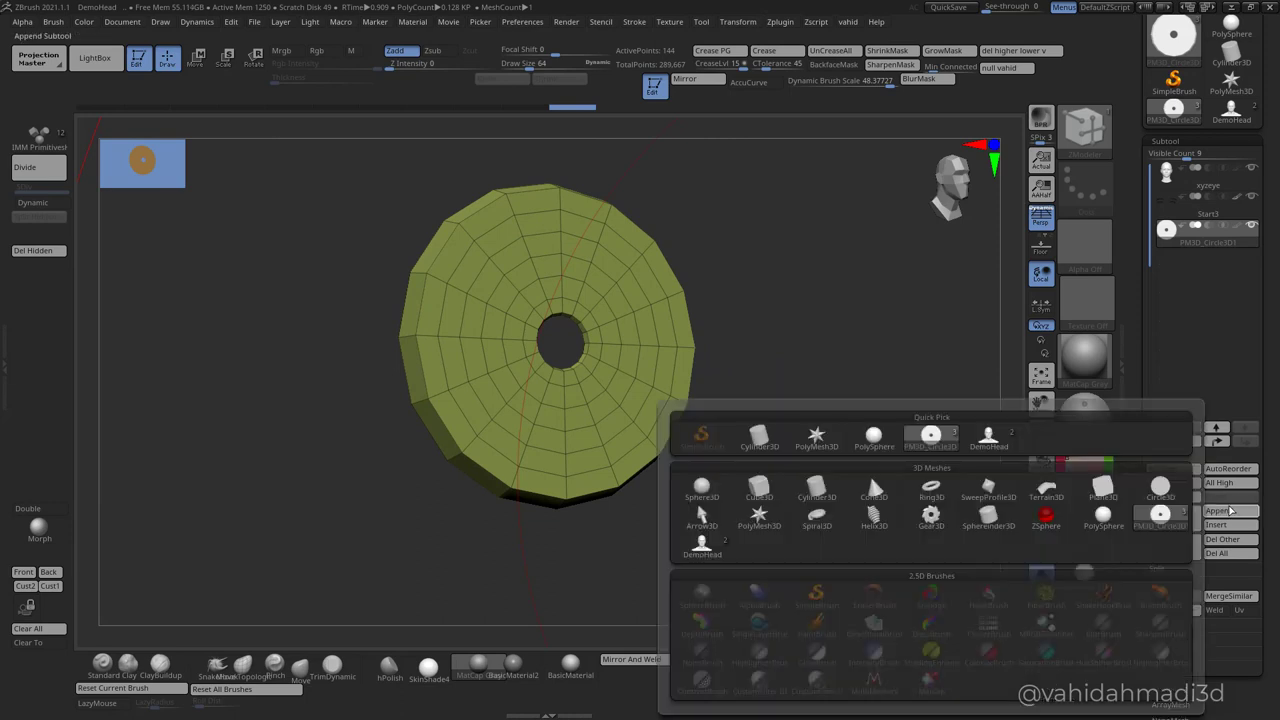
left_click(1158, 488)
left_click(1166, 263)
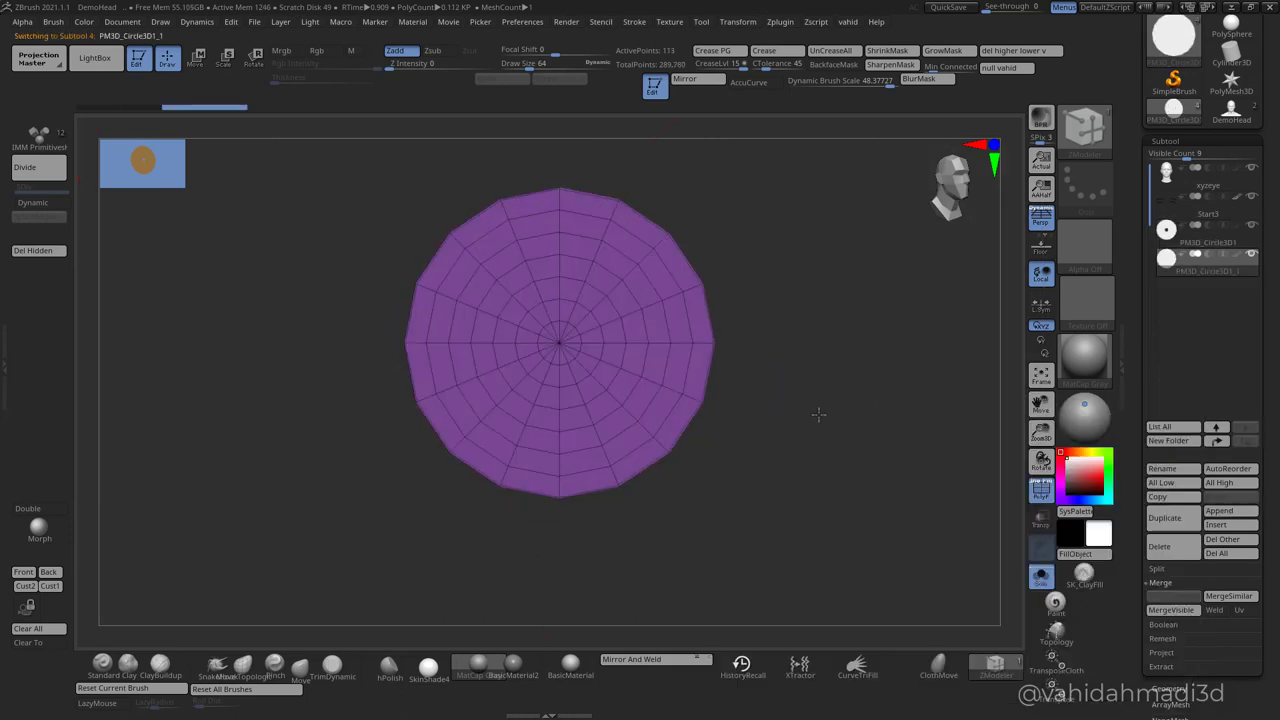
Leave Solo display and hide the head so that only the holed disc and the new circle remain visible.
left_click(1045, 580)
right_click_drag(640, 425, 642, 504, "ctrl")
key("w")
left_click(1249, 199)
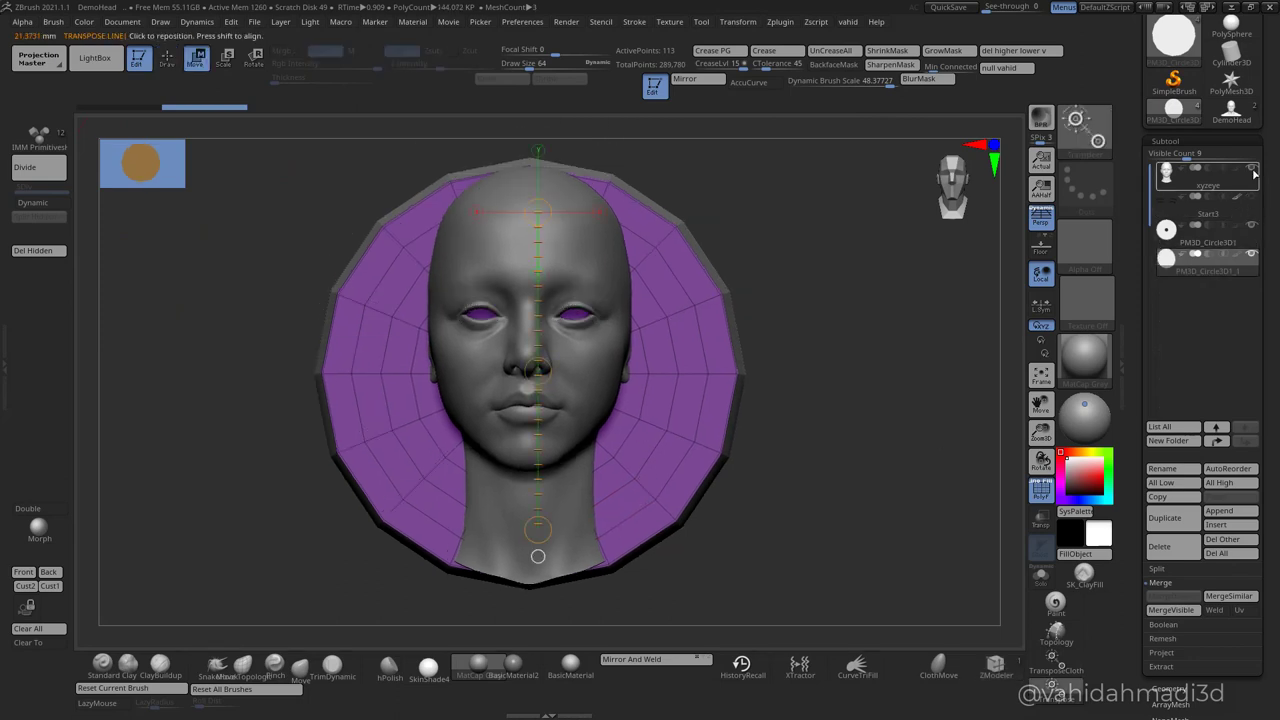
left_click(1252, 170)
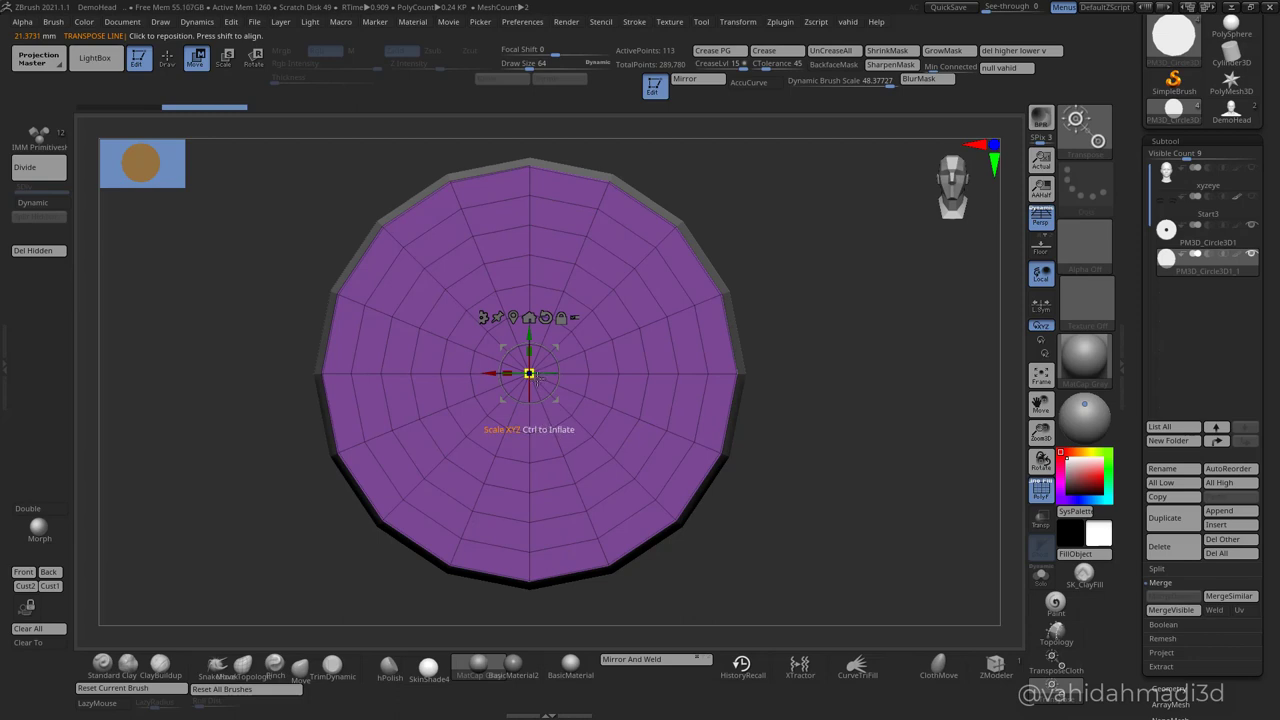
Scale the new circle down uniformly to about the hole's size and extrude all its polygons with ZModeler to thicken it.
left_click_drag(530, 374, 427, 363)
right_click_drag(870, 470, 951, 487, "ctrl")
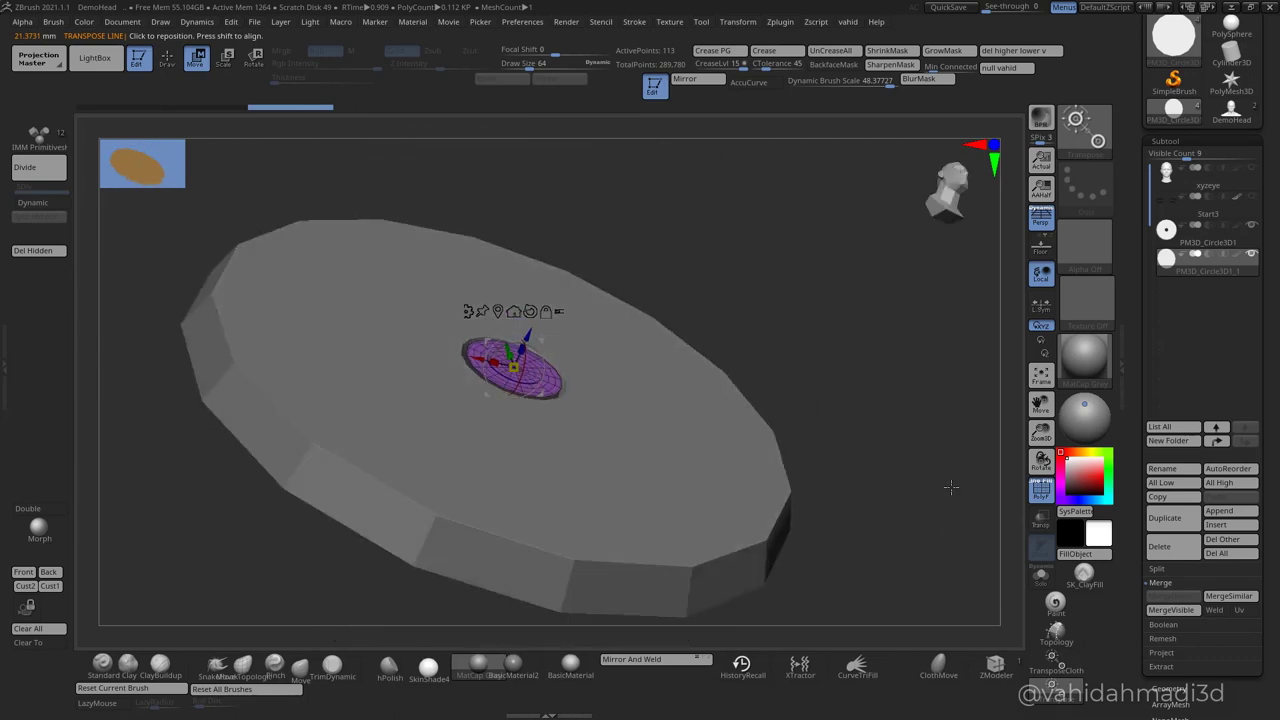
left_click(982, 674)
right_click_drag(523, 400, 509, 378, "ctrl")
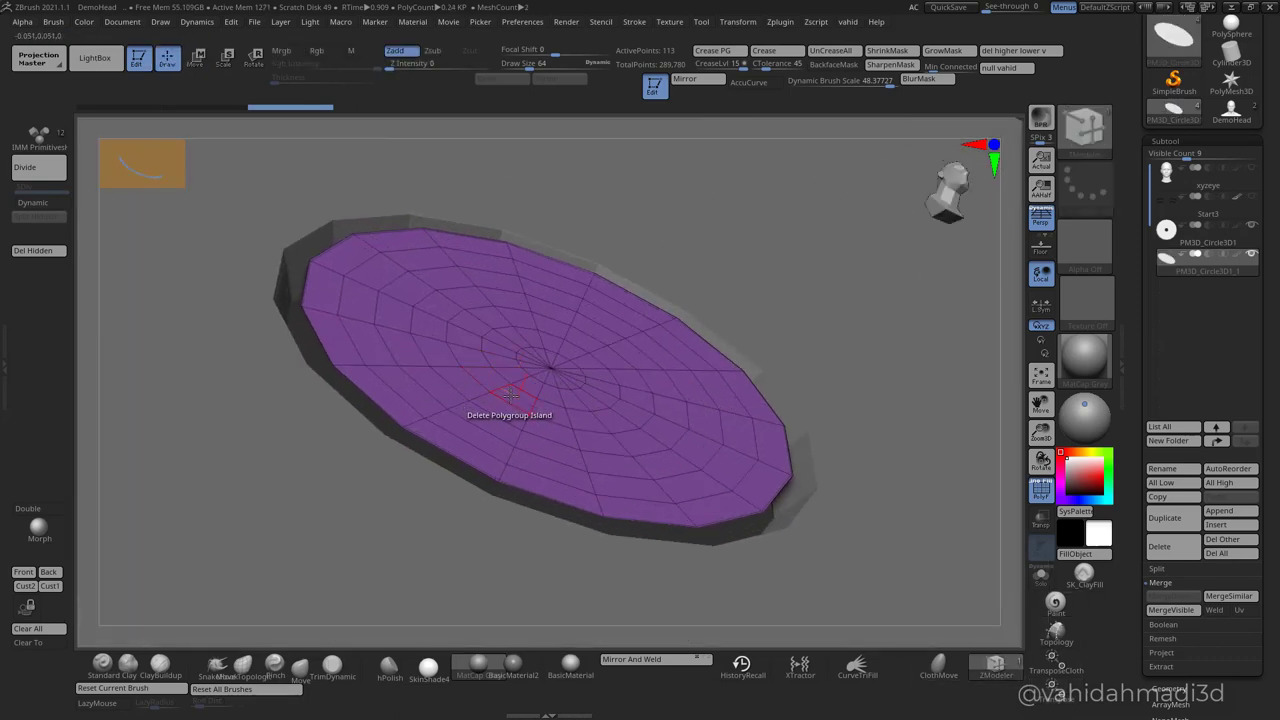
key("space")
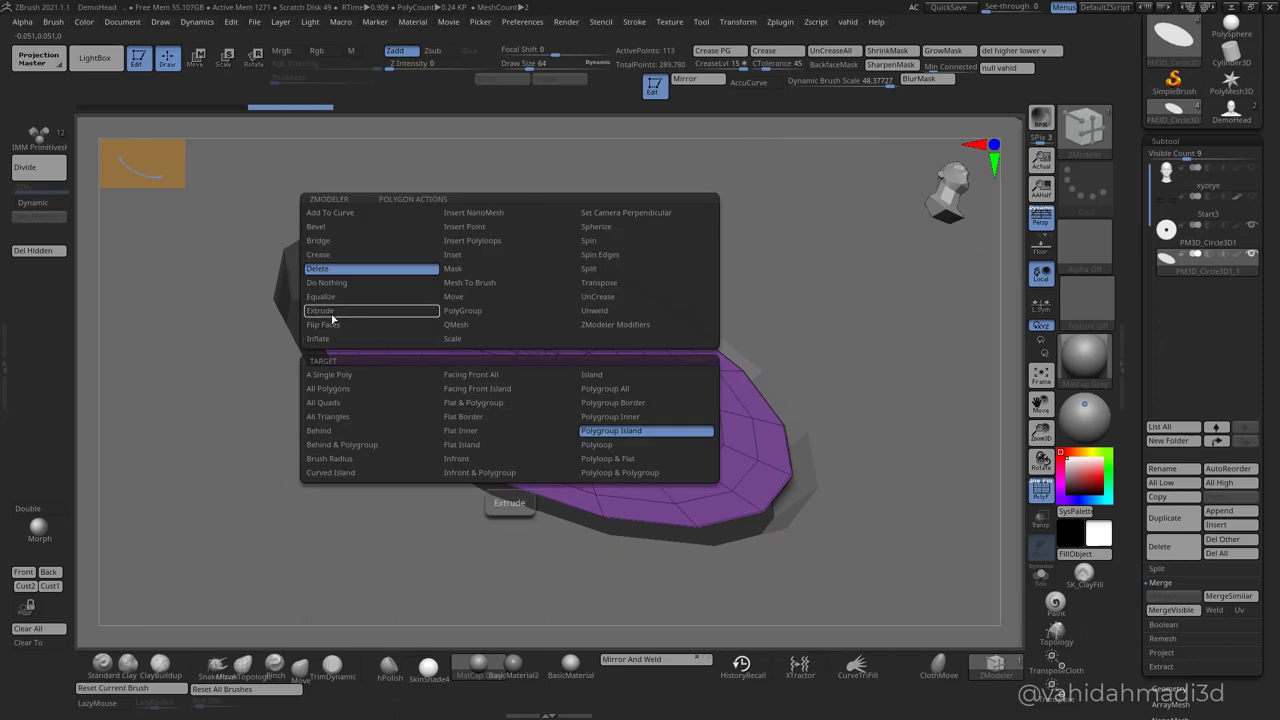
left_click(332, 314)
left_click_drag(446, 377, 458, 349)
Turn on transparent display and move the small disc along its depth axis within the large disc's thickness, checking edge-on.
key("w")
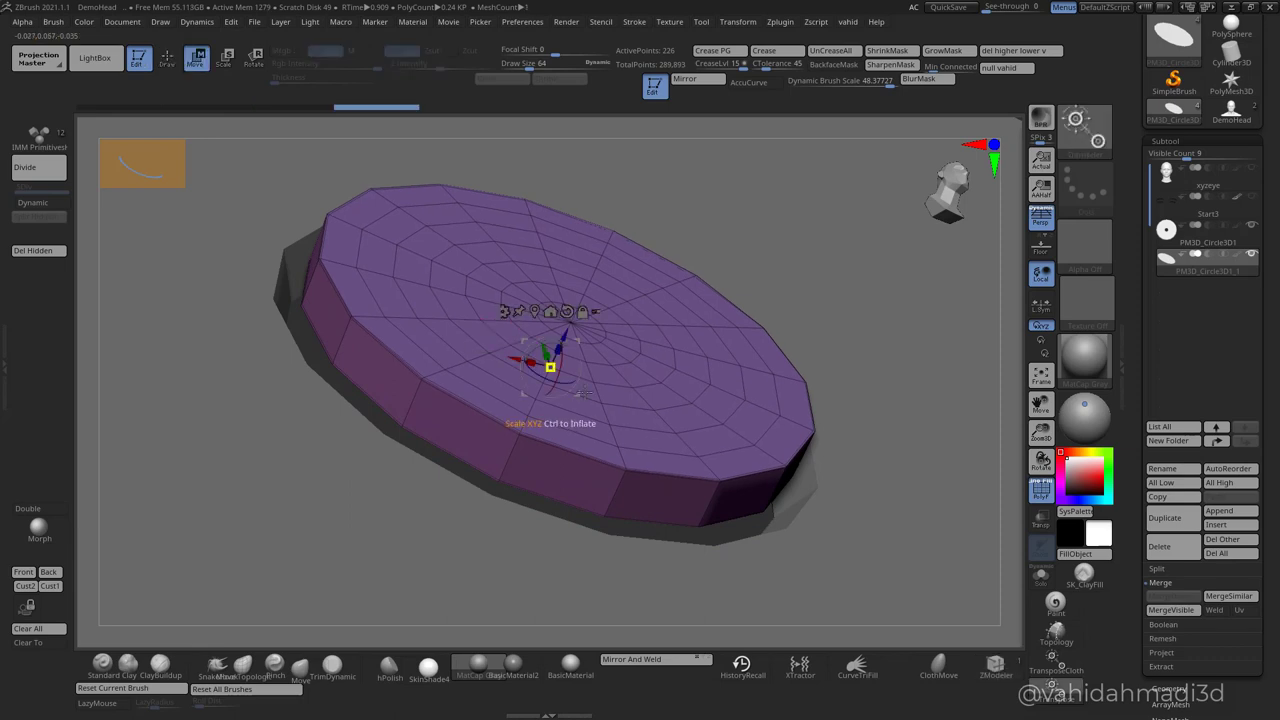
left_click_drag(868, 435, 870, 381, "alt")
left_click_drag(871, 239, 817, 211, "alt")
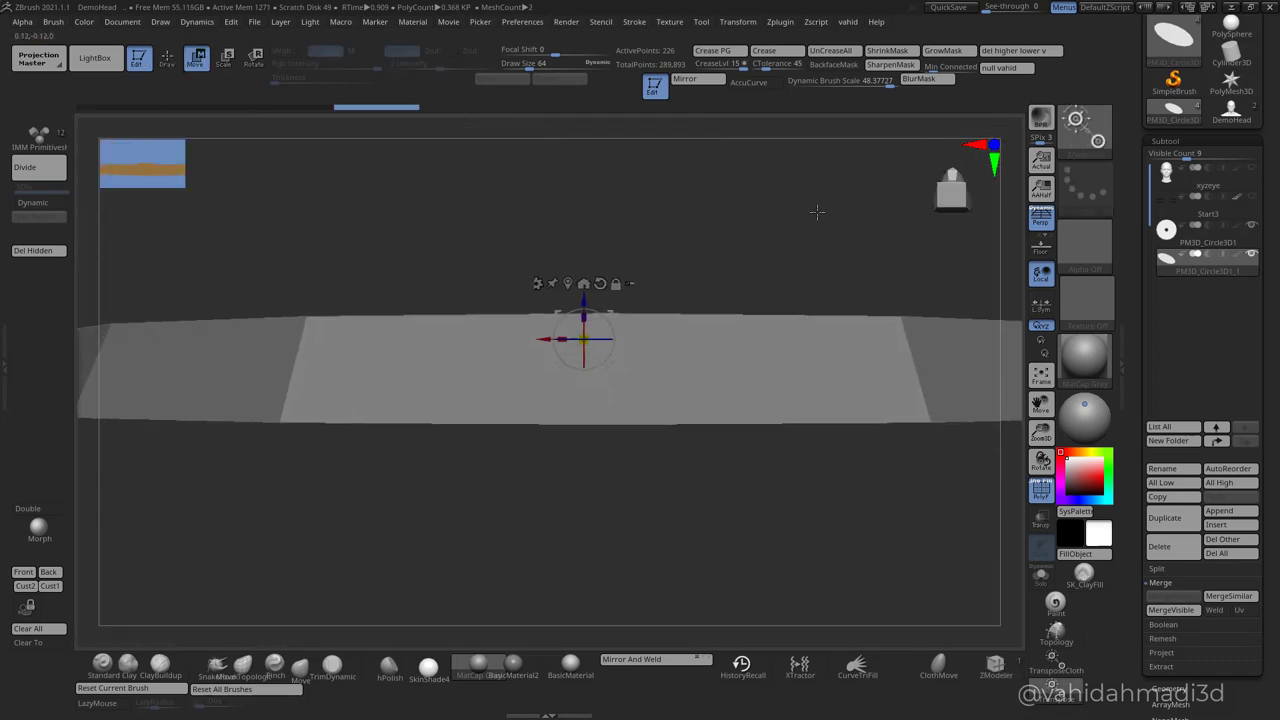
left_click_drag(664, 330, 658, 371, "alt")
left_click_drag(684, 447, 684, 388, "alt")
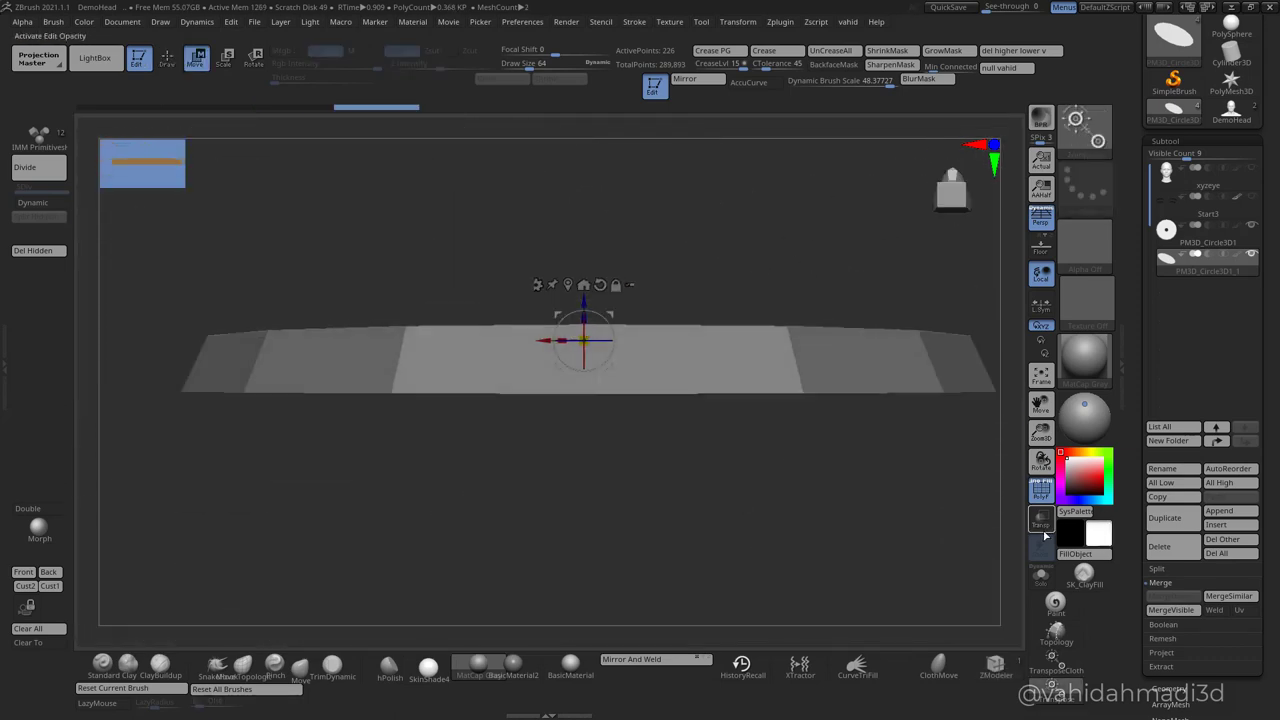
left_click(1041, 522)
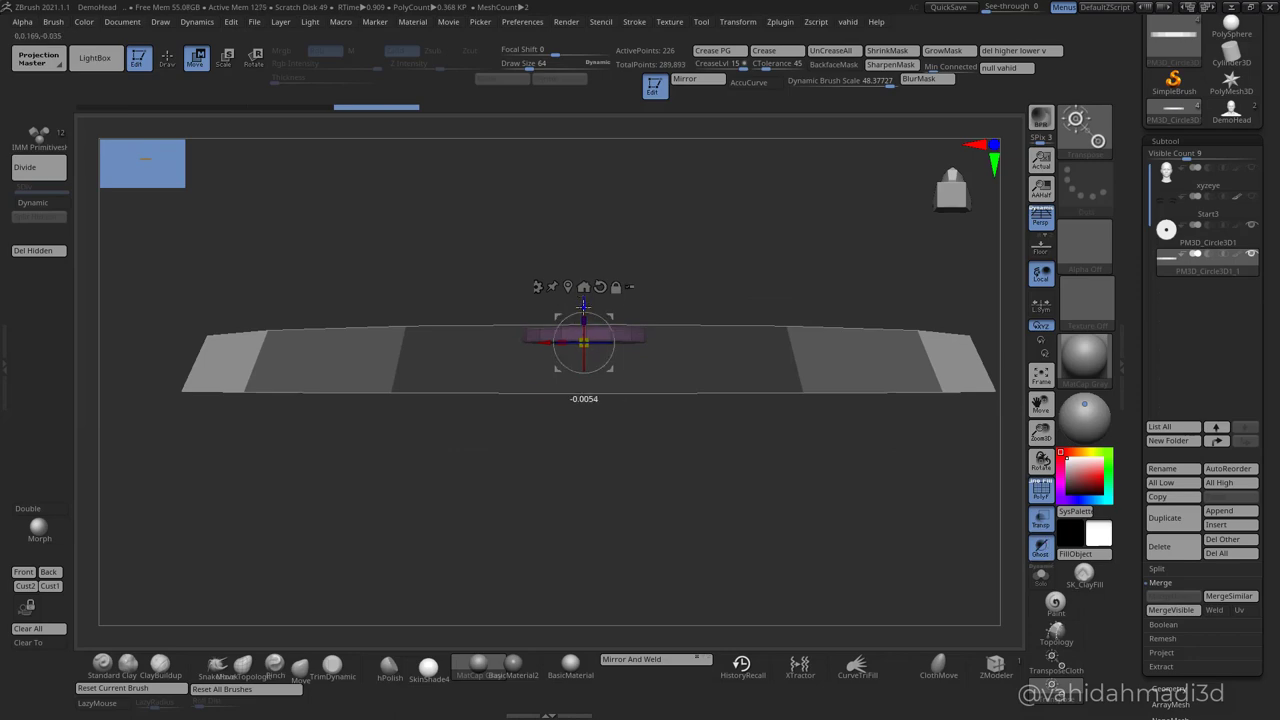
left_click_drag(583, 305, 583, 302)
left_click_drag(652, 258, 744, 292)
left_click_drag(520, 228, 445, 284)
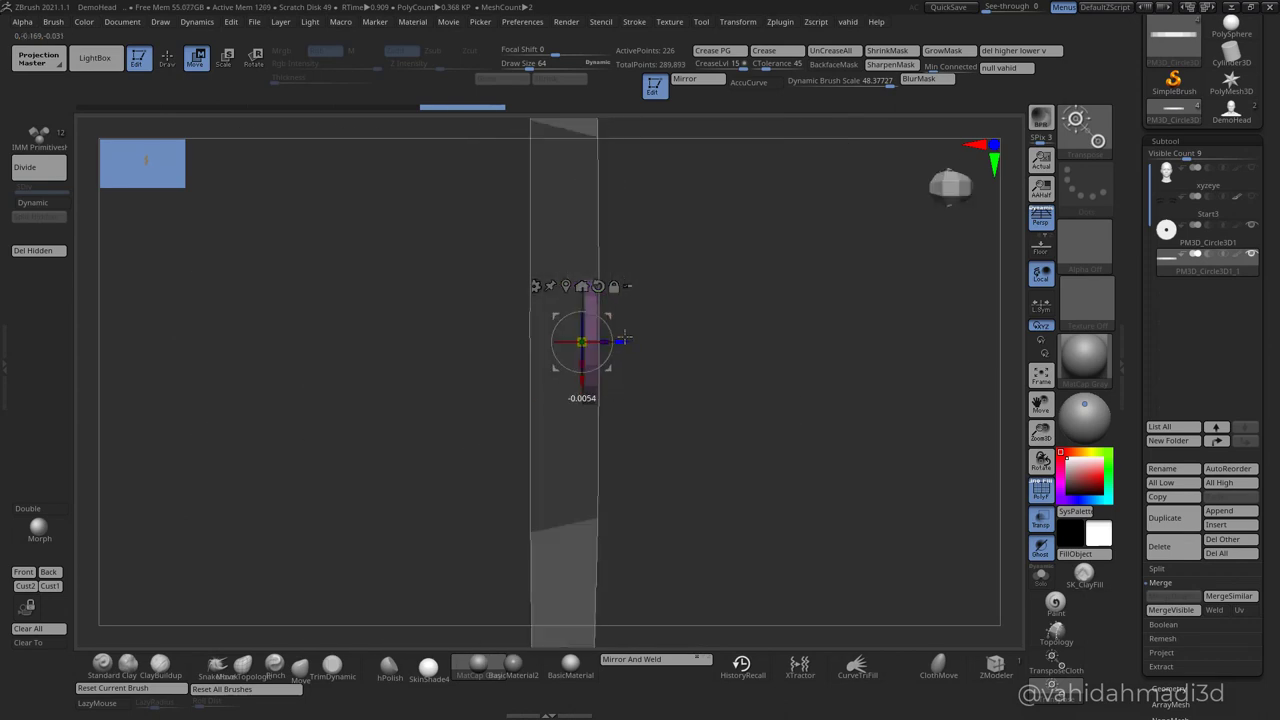
right_click_drag(624, 338, 669, 354, "shift")
Turn off transparent display and fine-tune the small disc's placement inside the centre hole.
left_click(1041, 522)
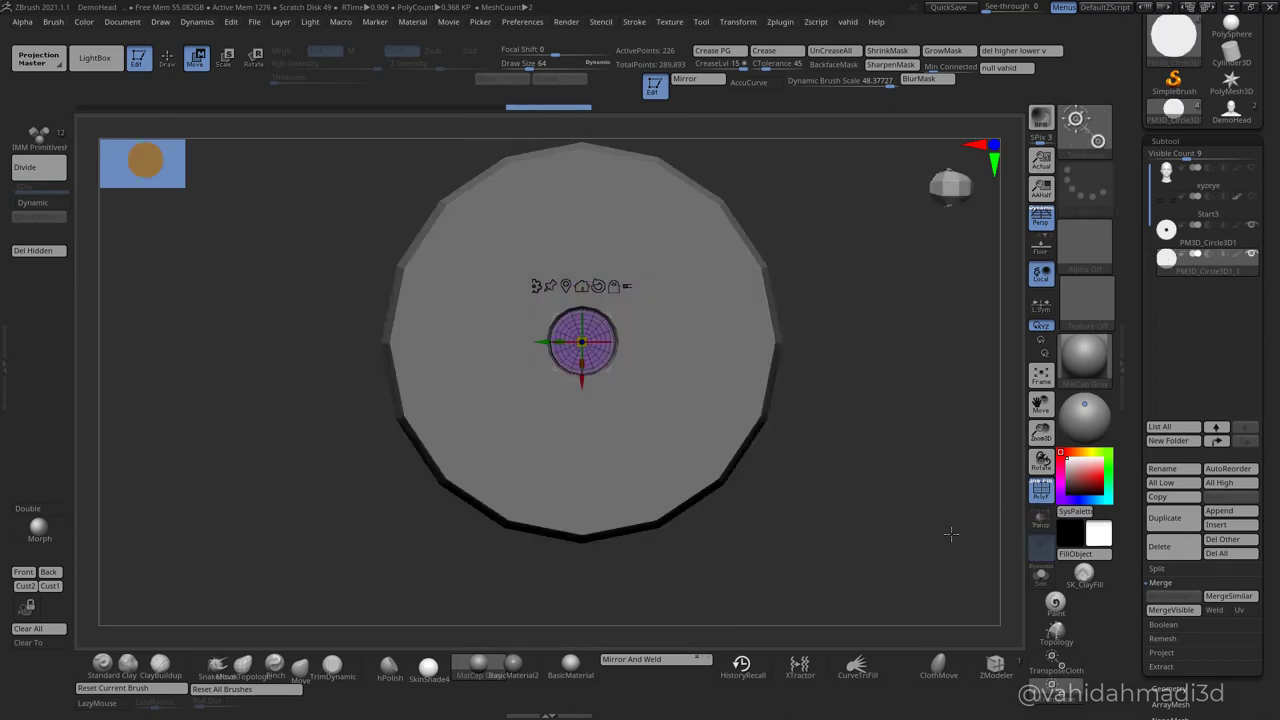
right_click_drag(951, 534, 964, 450)
left_click_drag(596, 314, 594, 331)
right_click_drag(778, 223, 715, 301)
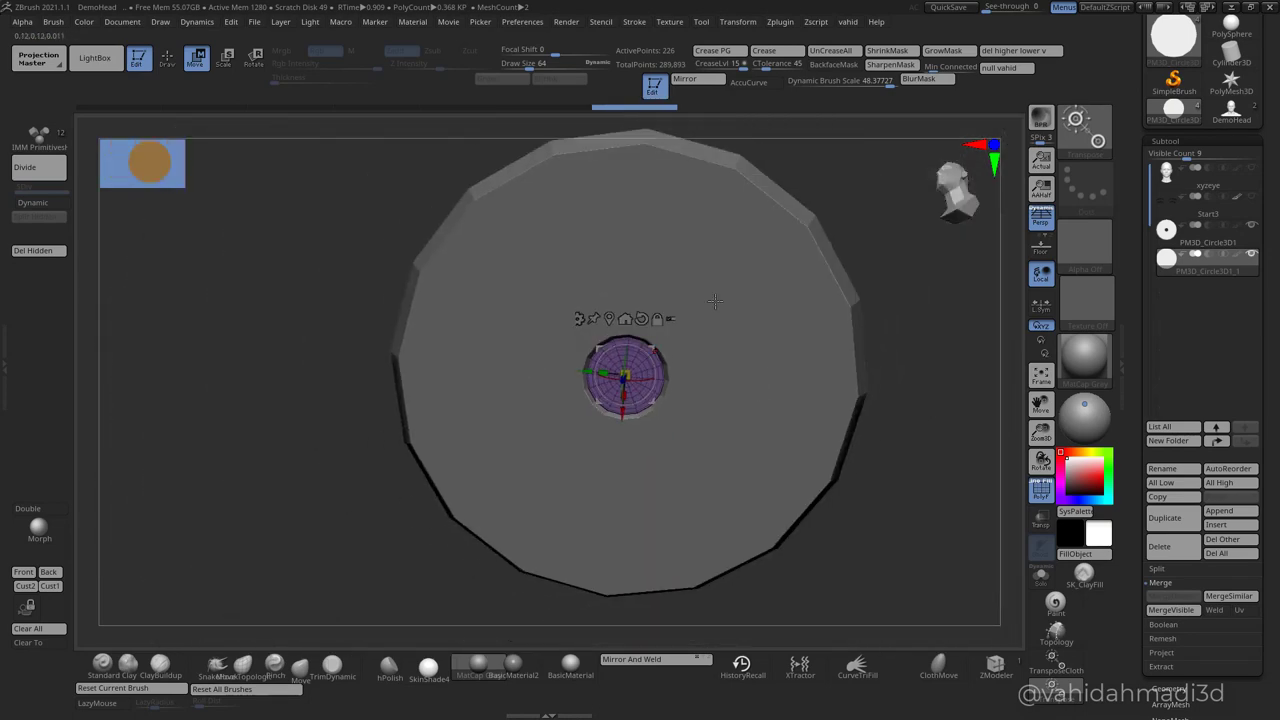
Leave transform mode, make the large holed disc the active subtool, and choose the ZModeler brush.
key("q")
left_click(745, 345, "alt")
right_click_drag(914, 551, 950, 535)
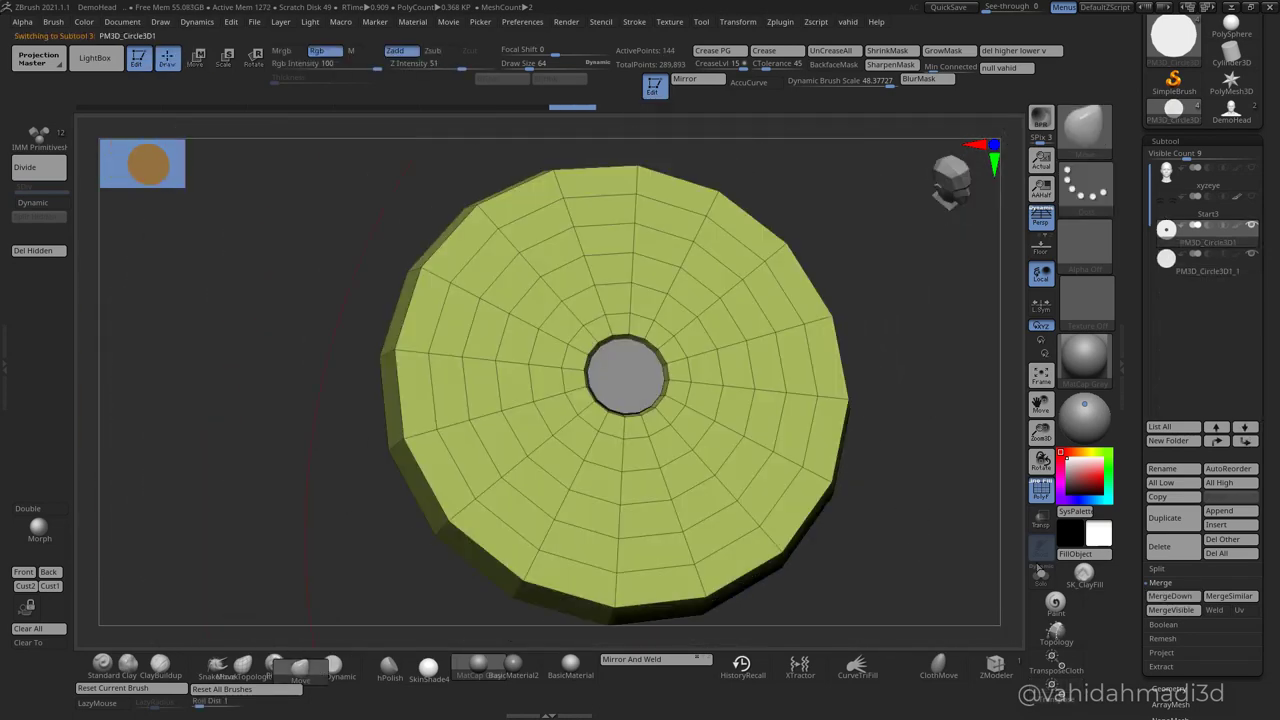
left_click(995, 660)
mouse_move(850, 400)
right_mouse_down("ctrl")
mouse_move(857, 463)
mouse_move(853, 388)
right_mouse_up("ctrl")
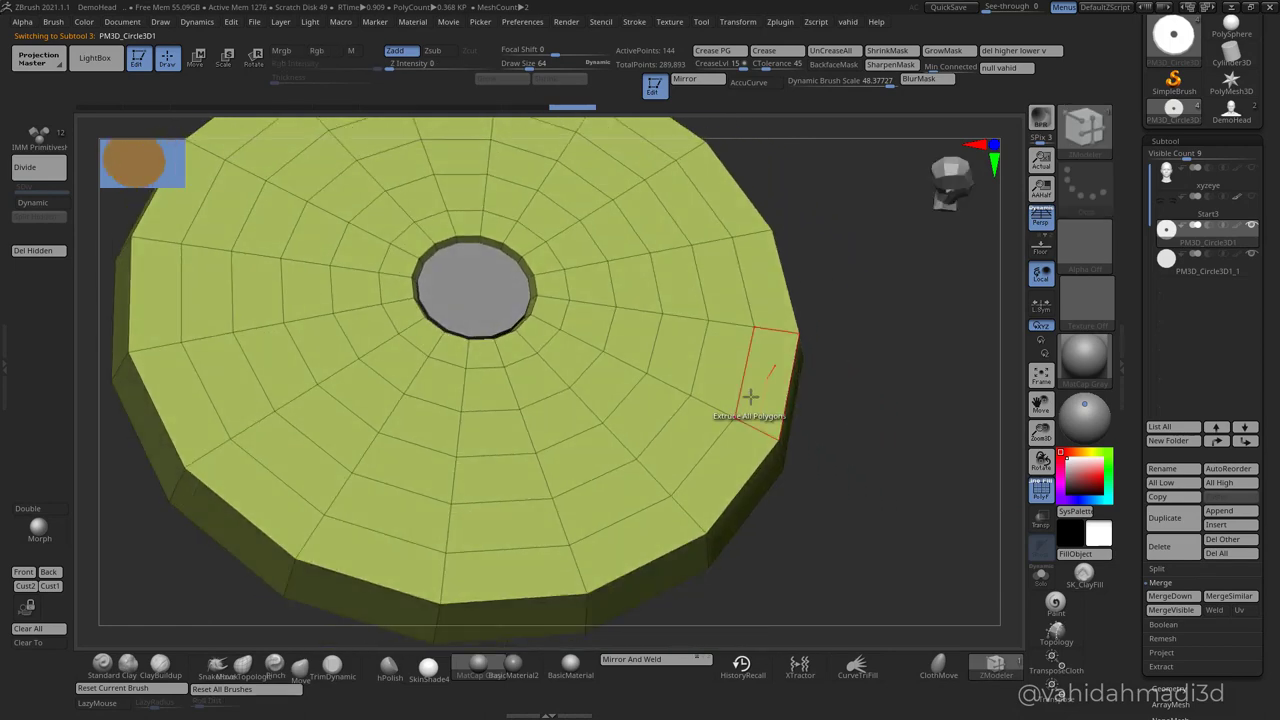
Set ZModeler's edge action to Swivel for edge loops and swivel the outermost loop on the large disc's front face.
key("shift")
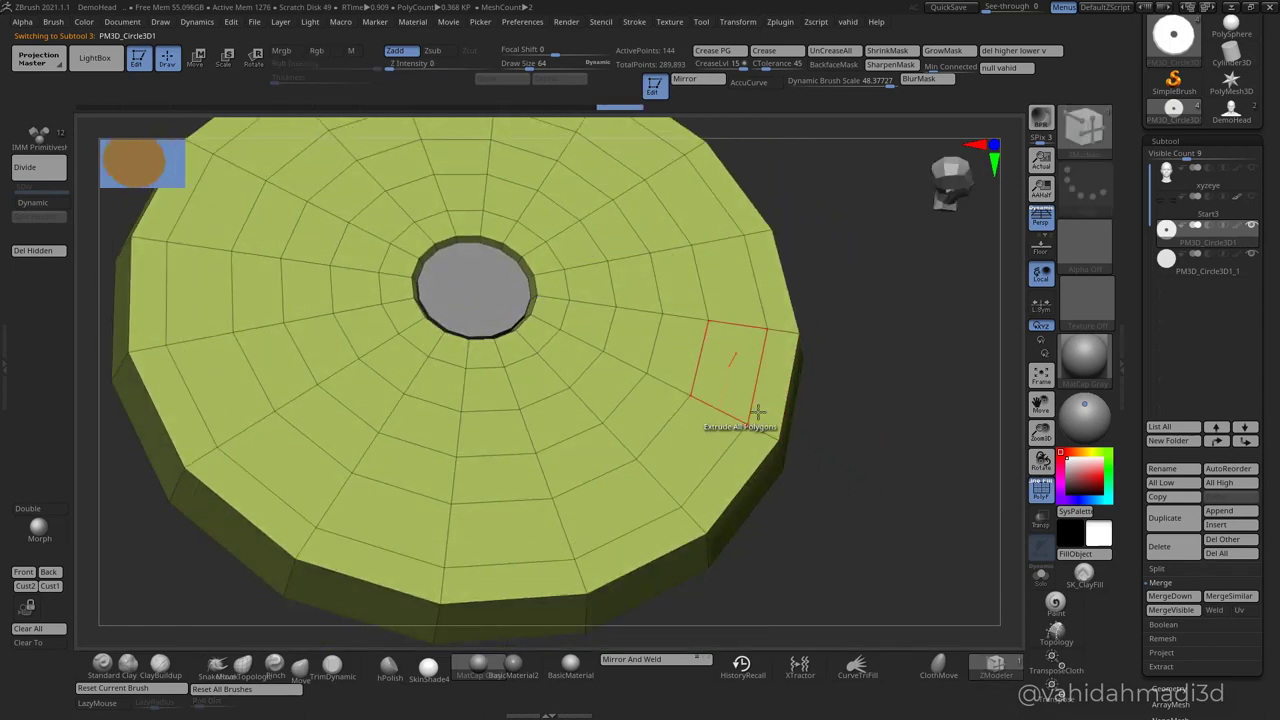
key("shift")
right_click_drag(823, 417, 767, 389)
key("space")
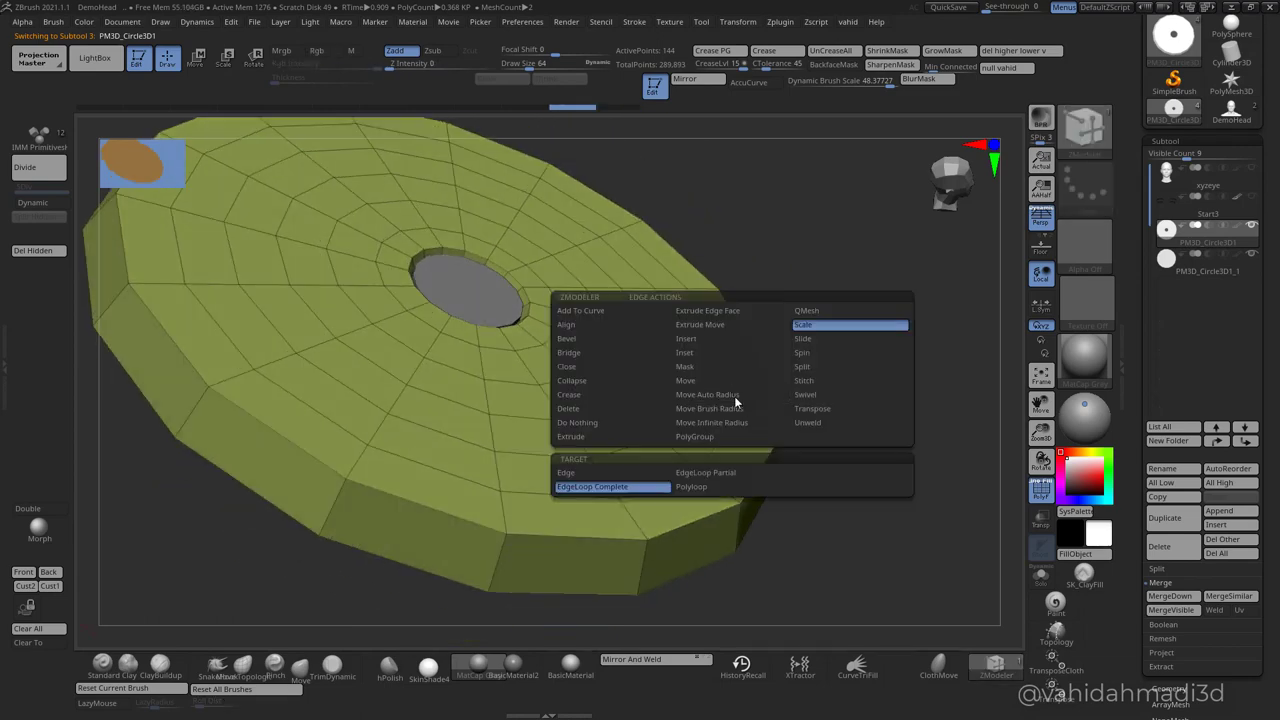
left_click(815, 397)
left_click(741, 476)
left_click_drag(731, 372, 729, 367)
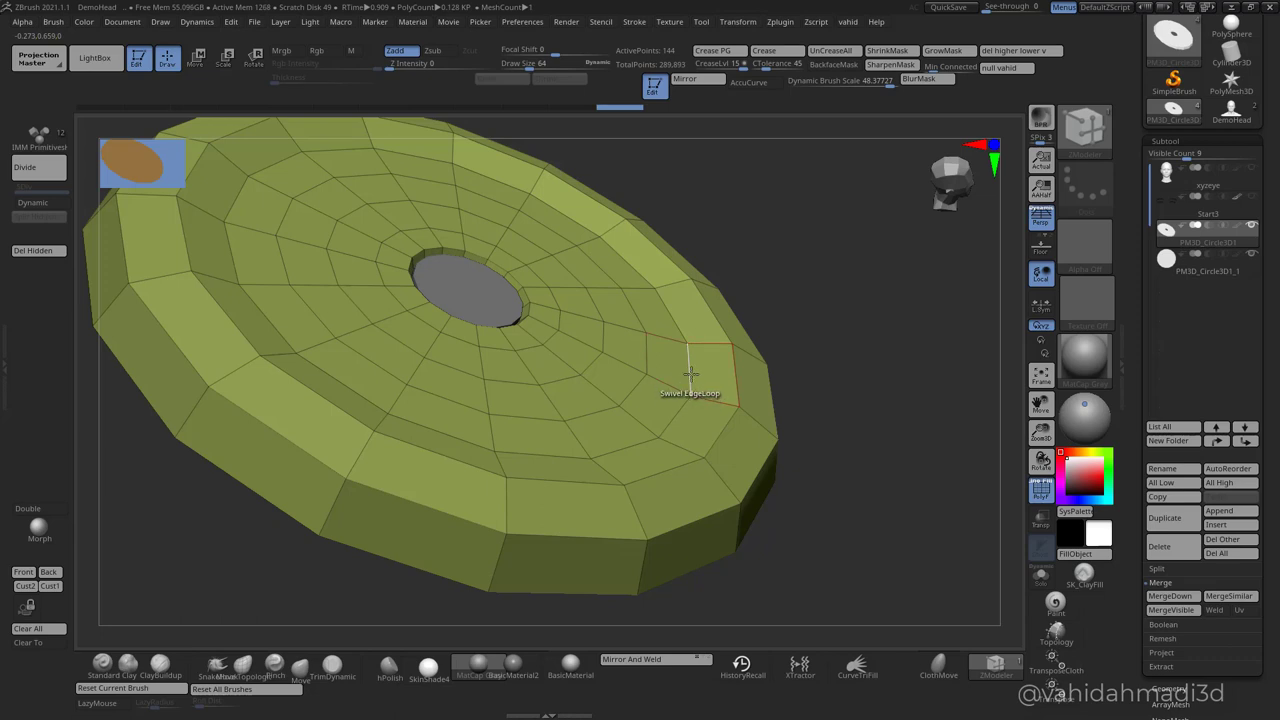
Swivel the successive inner edge loops towards the centre hole to curve the disc's front face.
left_click(691, 374)
key("ctrl+z")
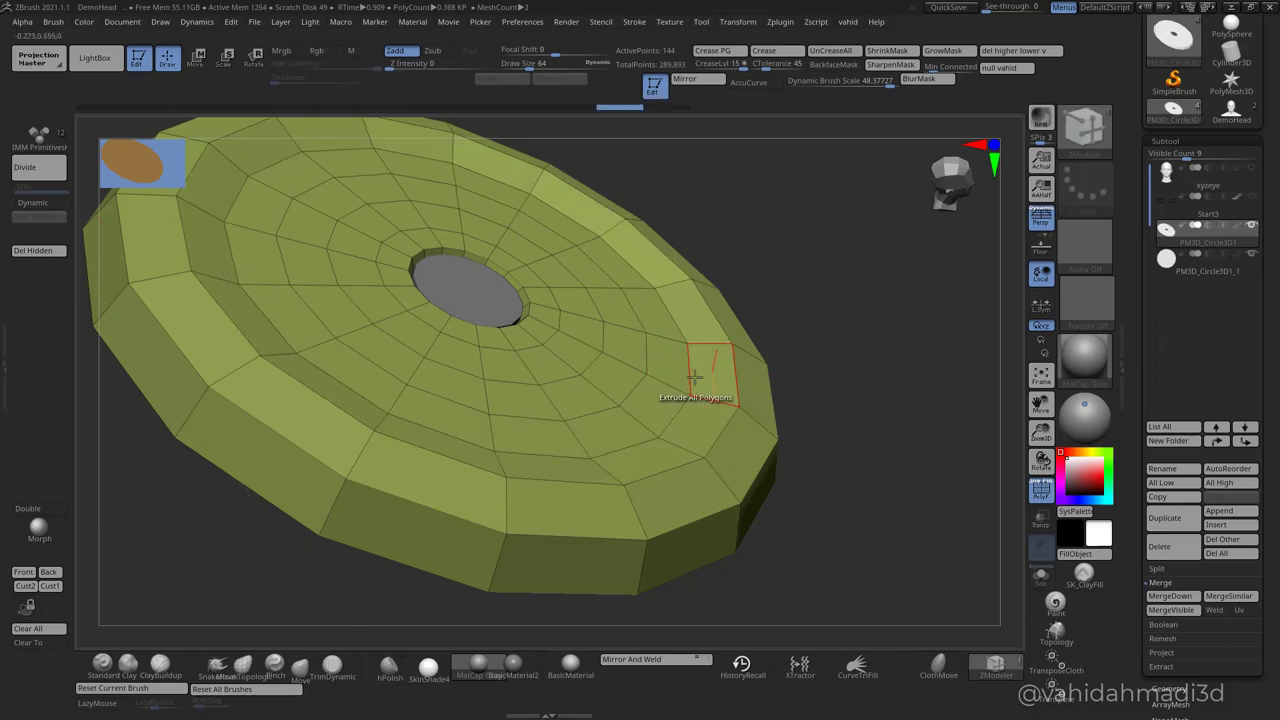
right_click_drag(690, 371, 689, 397, "ctrl")
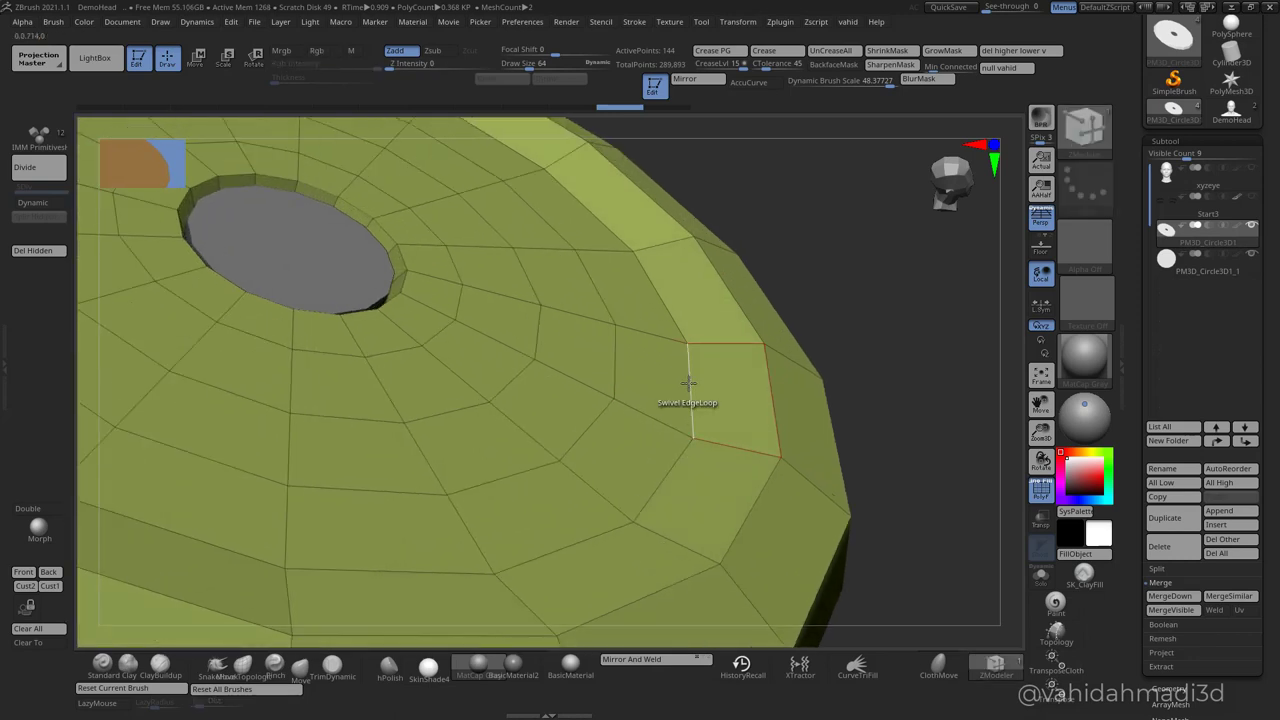
left_click_drag(689, 383, 620, 370)
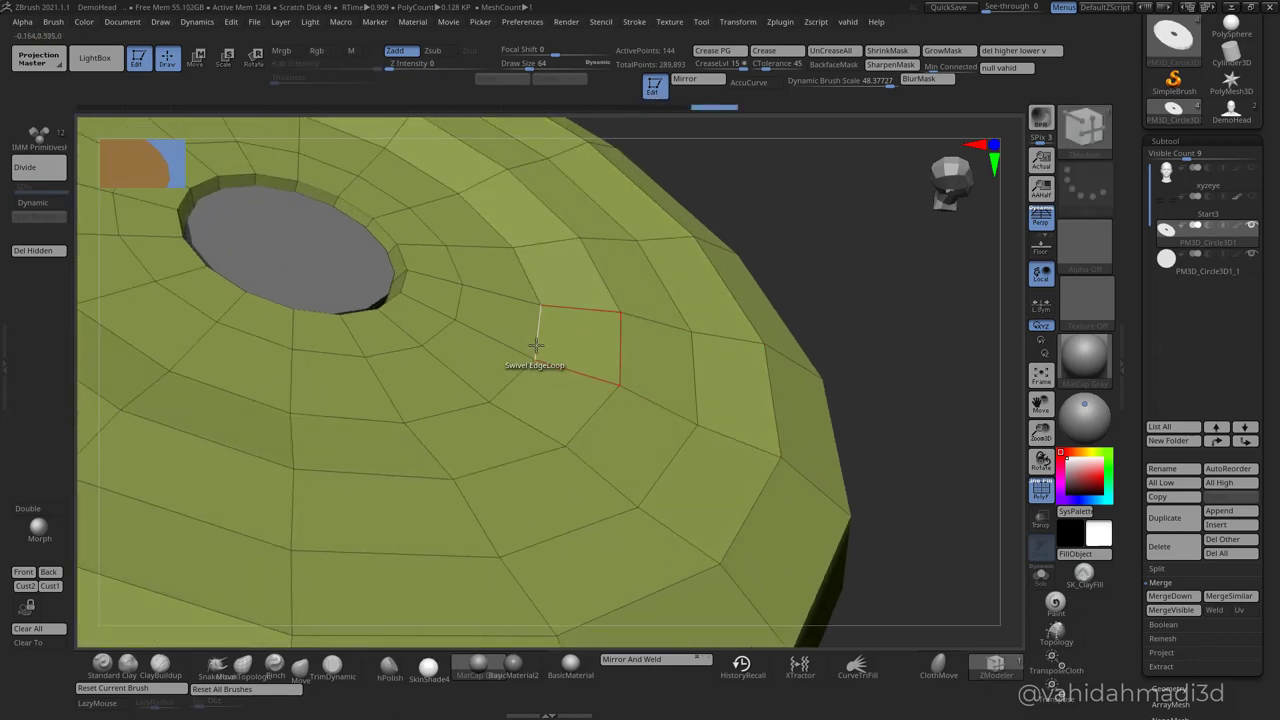
left_click_drag(536, 348, 539, 337)
left_click_drag(444, 334, 445, 326)
Examine the reshaped disc from an oblique angle, tracing its face profile from the hole to the rim.
right_click_drag(587, 438, 666, 358, "ctrl")
mouse_move(734, 409)
right_mouse_down()
mouse_move(743, 371)
mouse_move(723, 449)
mouse_move(846, 323)
mouse_move(686, 323)
mouse_move(740, 318)
right_mouse_up()
mouse_move(740, 318)
right_mouse_down()
mouse_move(623, 317)
mouse_move(672, 302)
right_mouse_up()
left_click_drag(556, 347, 742, 484)
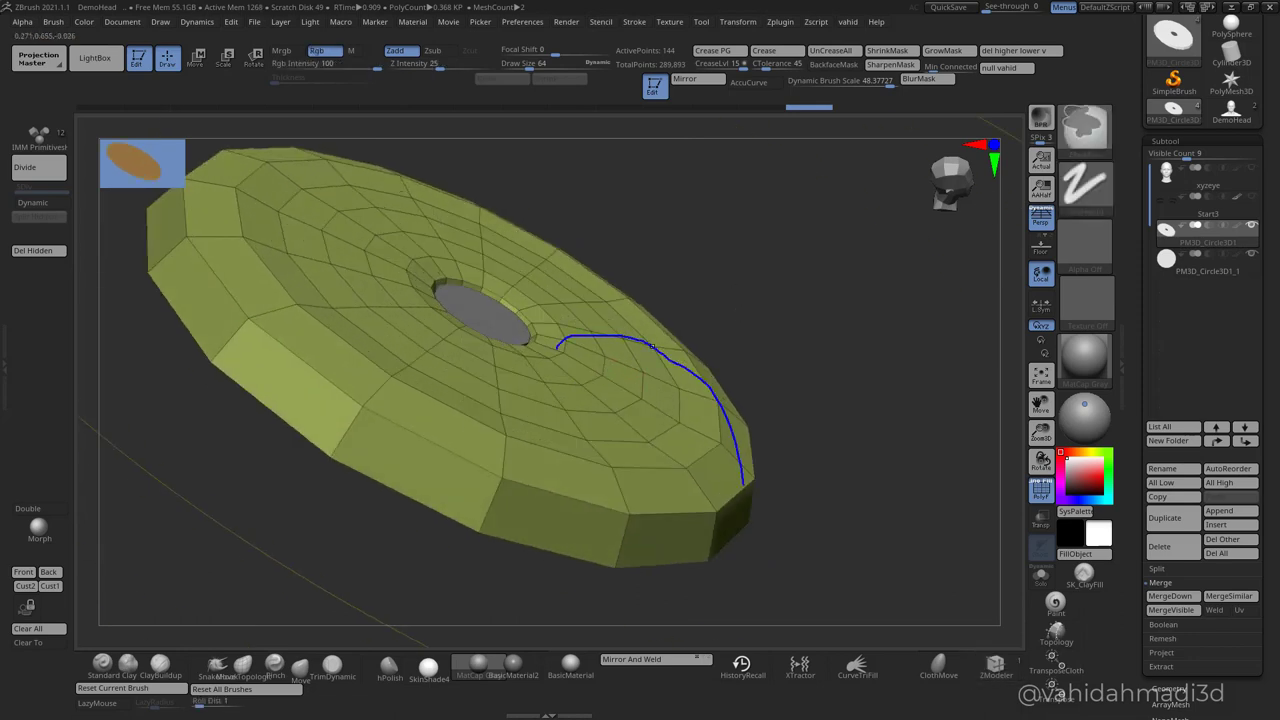
left_click_drag(549, 276, 751, 323)
key("Escape")
right_click_drag(765, 302, 686, 296, "ctrl")
Turn on Dynamic subdivision for the large disc and check its smoothed shape from the front.
left_click(46, 203)
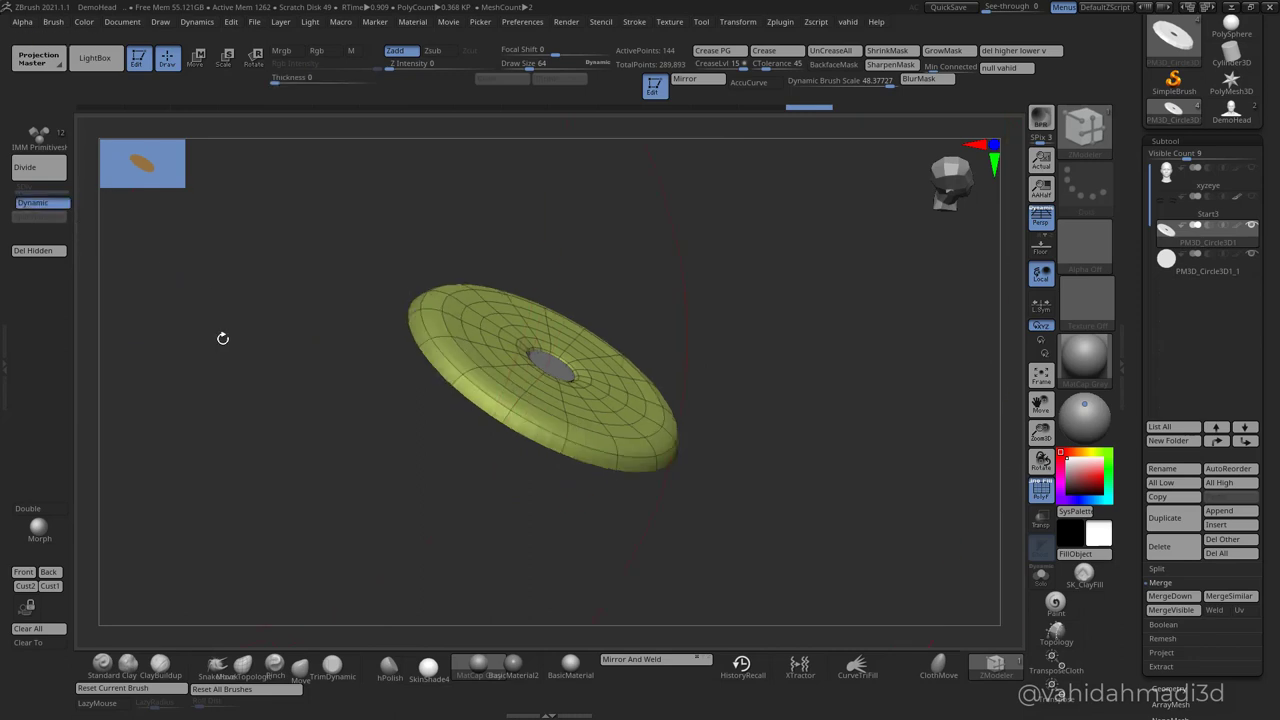
right_click_drag(223, 340, 221, 412, "shift")
right_click_drag(536, 479, 560, 425, "alt")
left_click_drag(772, 372, 843, 383)
right_click_drag(843, 383, 795, 379, "ctrl")
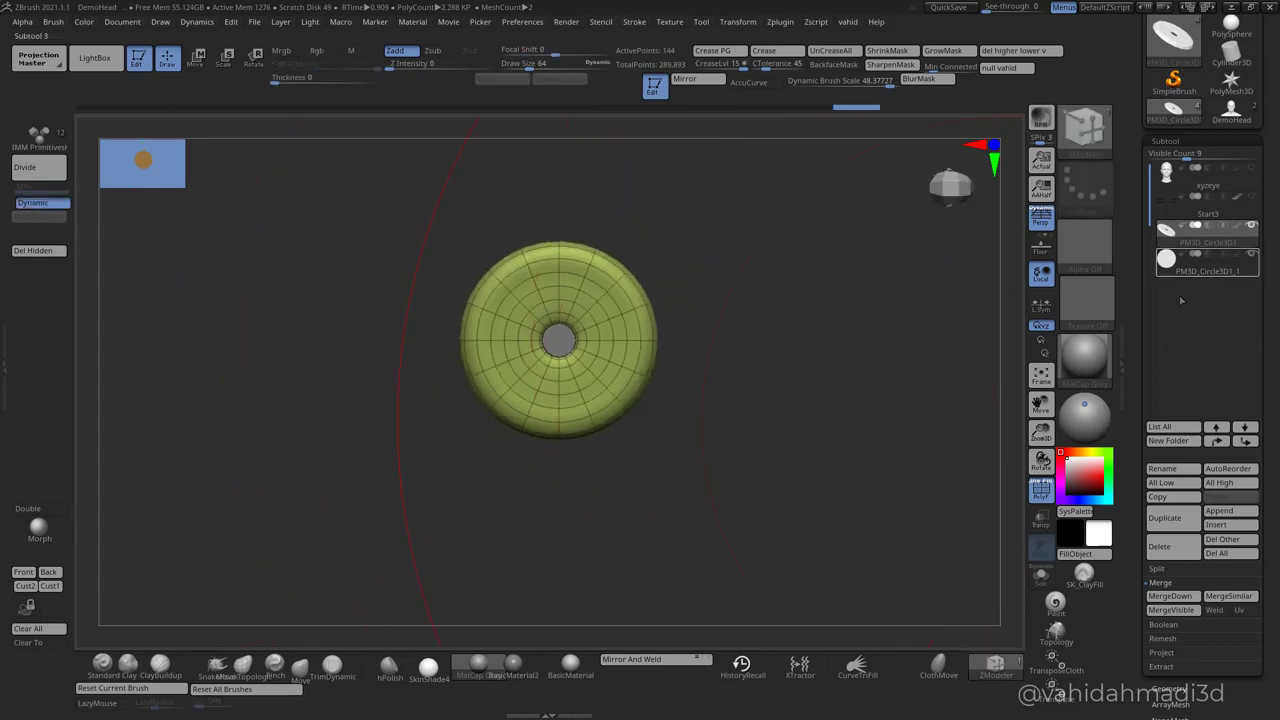
Merge the large disc down with the small disc subtool below it.
left_click_drag(1262, 597, 1262, 484)
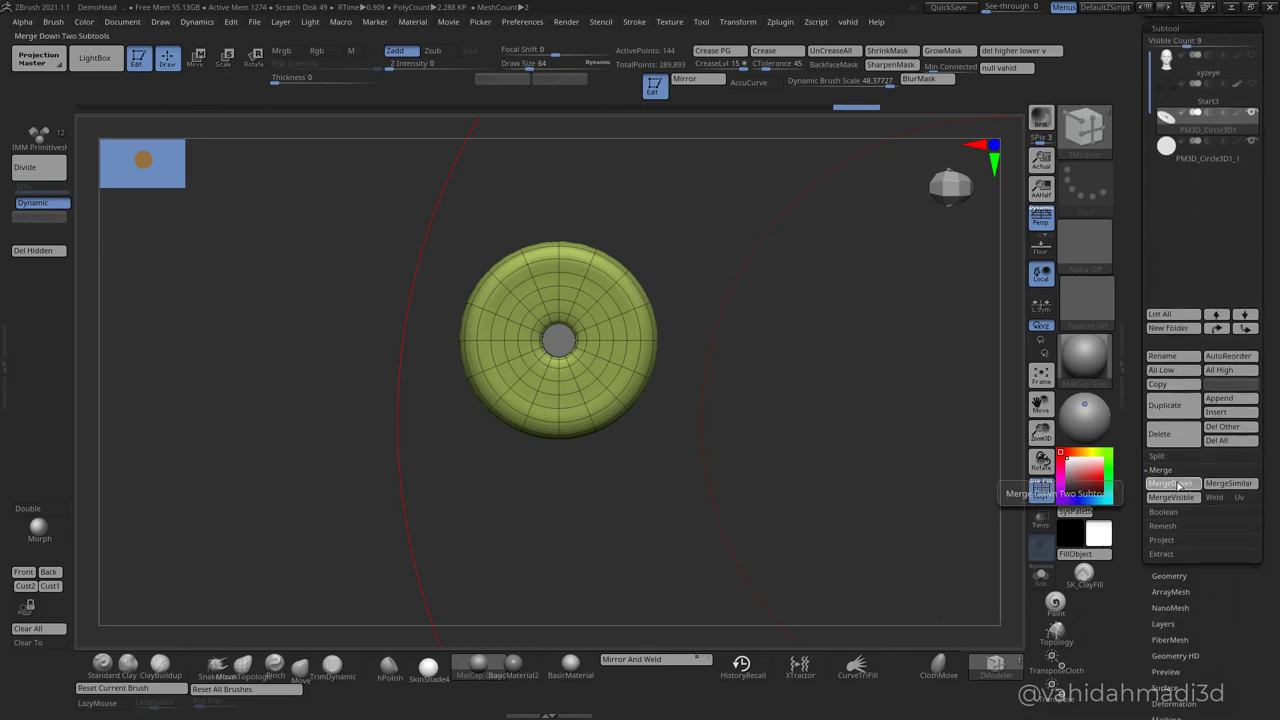
left_click(1178, 485)
left_click_drag(877, 400, 795, 422)
Export the merged discs to the Documents folder as an OBJ file named eyeiris.
left_click_drag(1268, 325, 1266, 575)
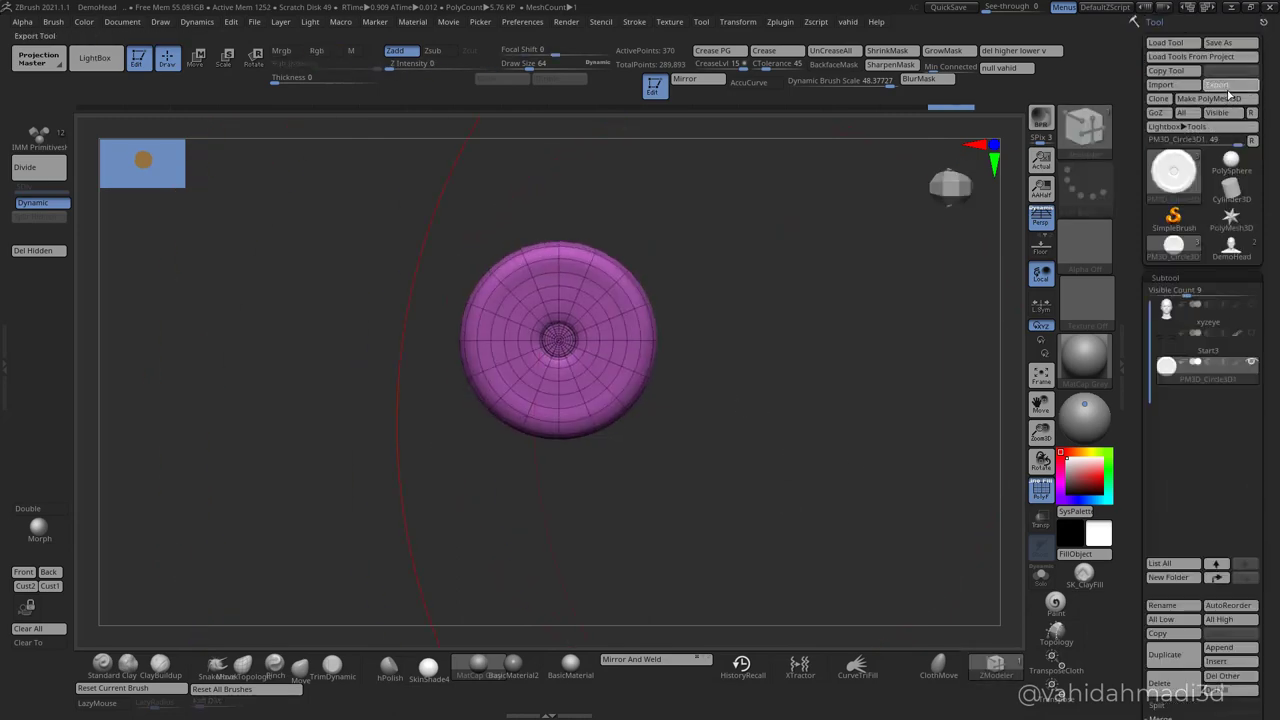
left_click(1229, 94)
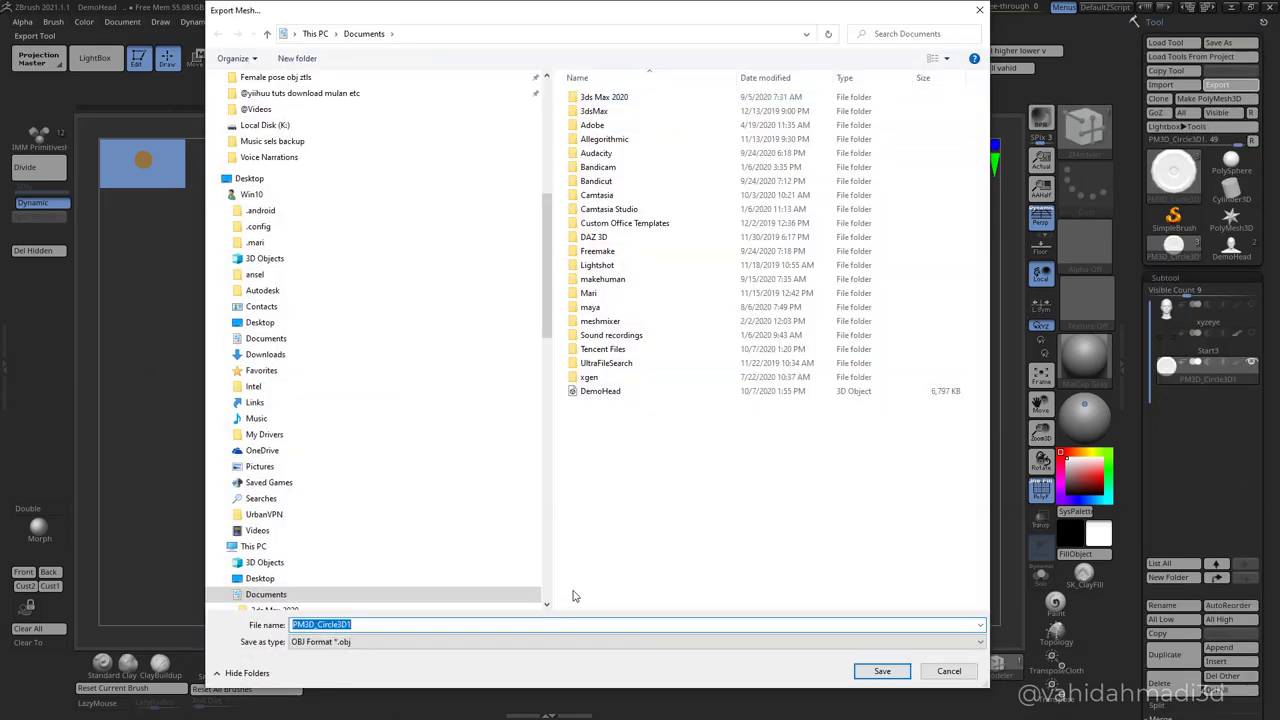
type("eyeiris")
key("Return")
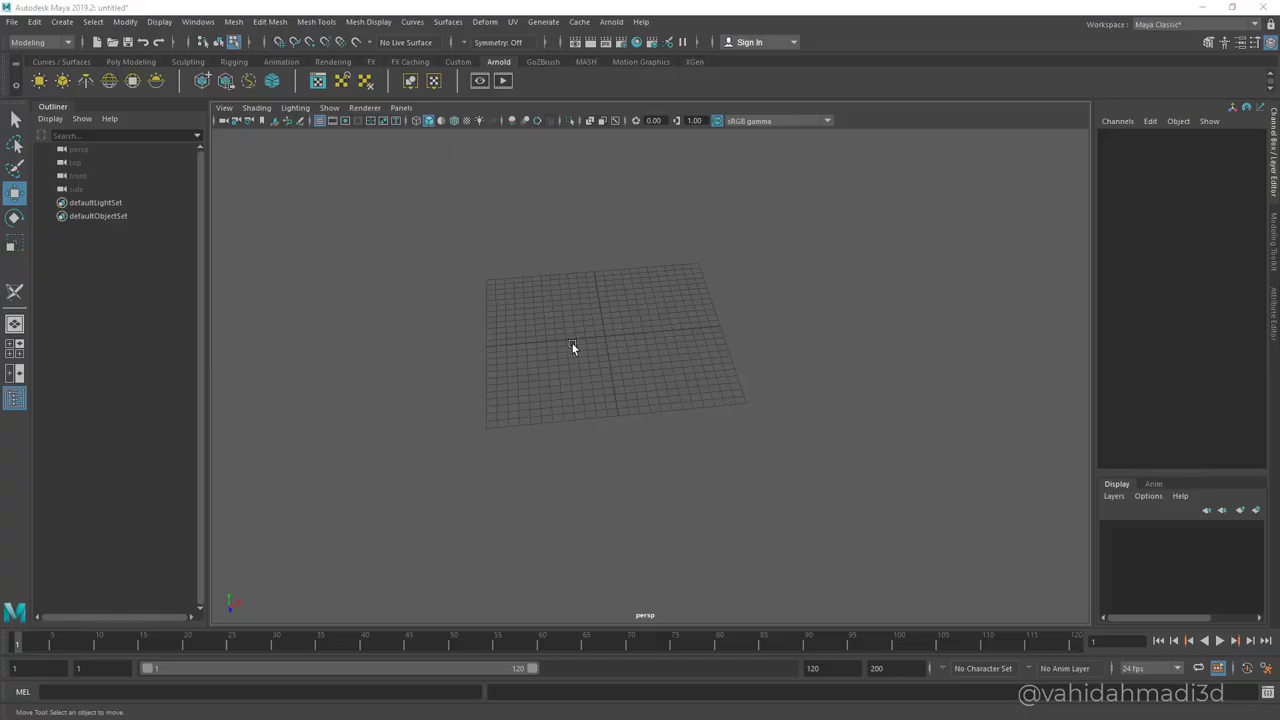
Switch to Maya, import eyeiris.obj from the Documents folder, and view the mesh from the front.
left_click(12, 22)
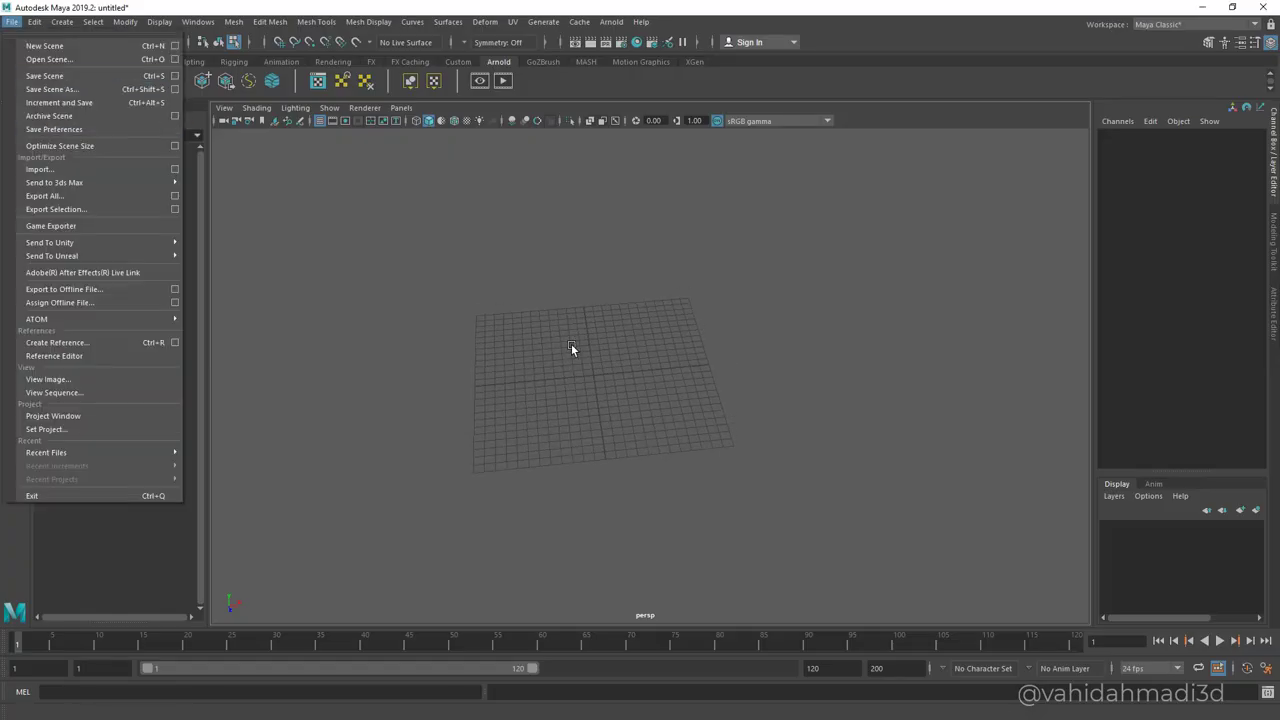
left_click(40, 169)
double_click(391, 370)
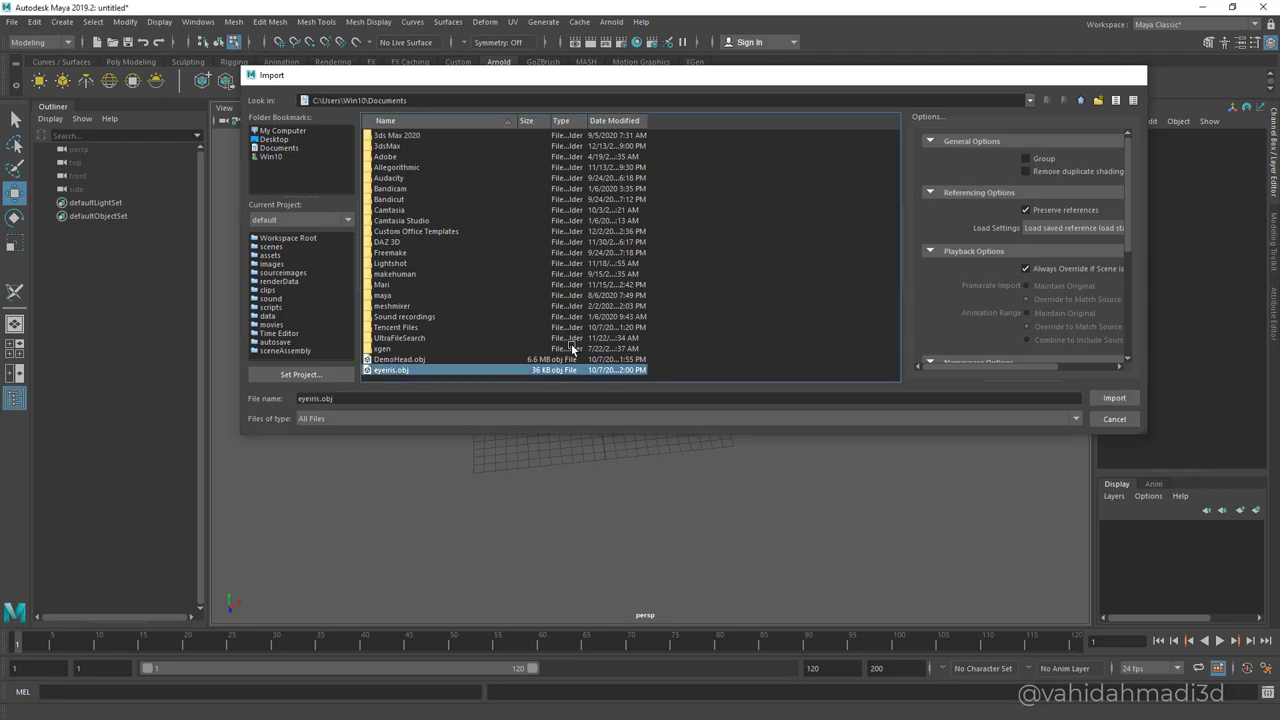
left_click_drag(640, 350, 610, 310, "alt")
mouse_move(640, 300)
right_mouse_down()
mouse_move(575, 300)
mouse_move(660, 315)
mouse_move(656, 340)
right_mouse_up()
right_click(640, 300)
left_click_drag(660, 345, 660, 375, "alt")
Select the imported mesh's faces and separate the mesh into its two individual discs.
double_click(699, 362)
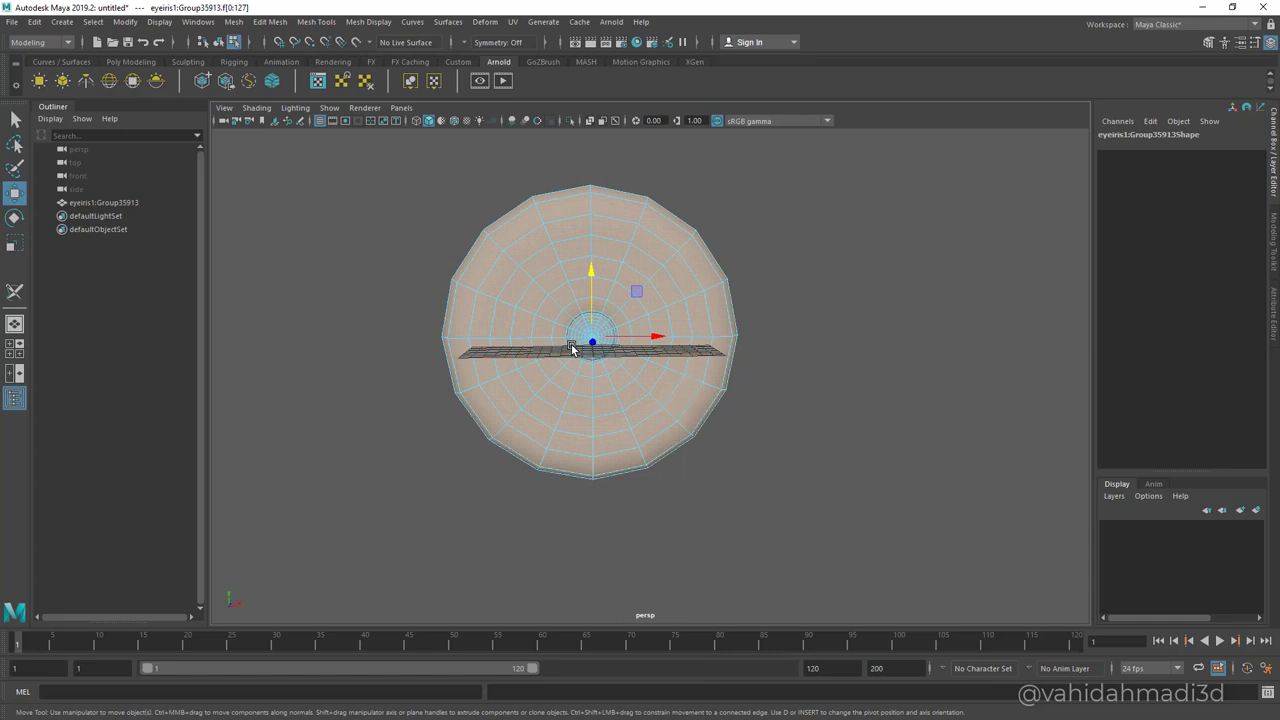
left_click(1273, 241)
key("F10")
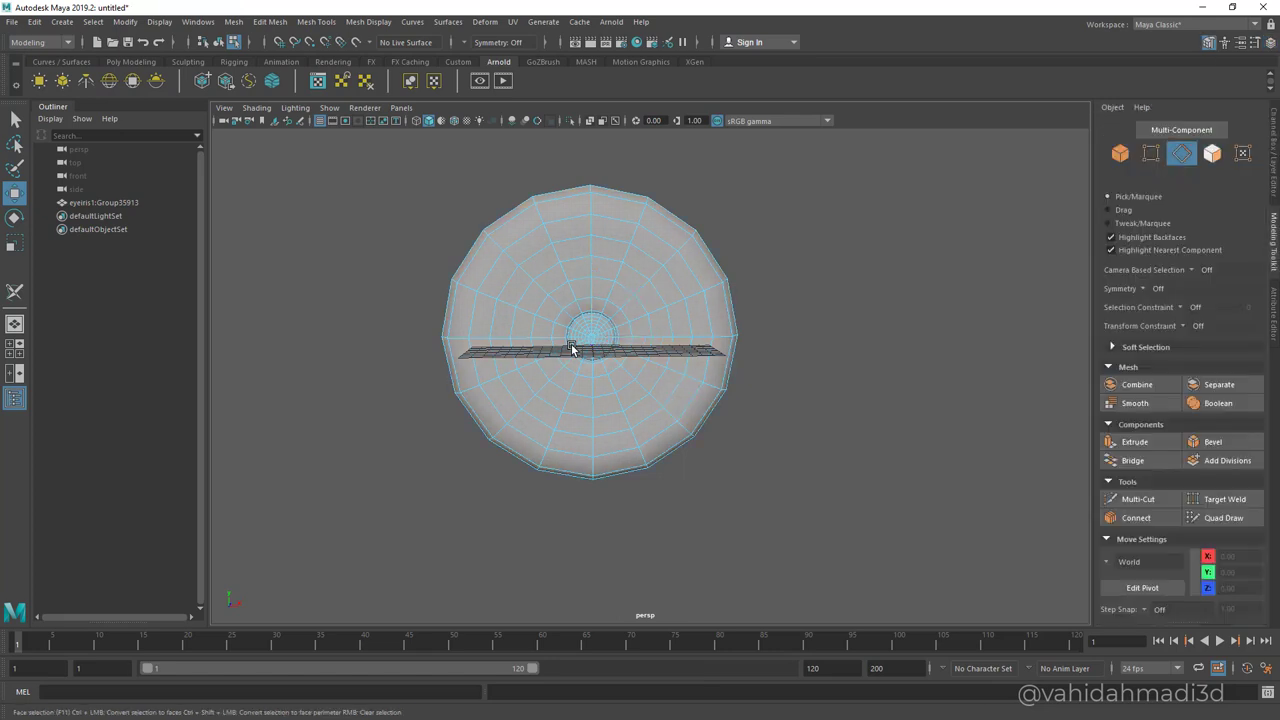
left_click(1212, 153)
left_click(1219, 385)
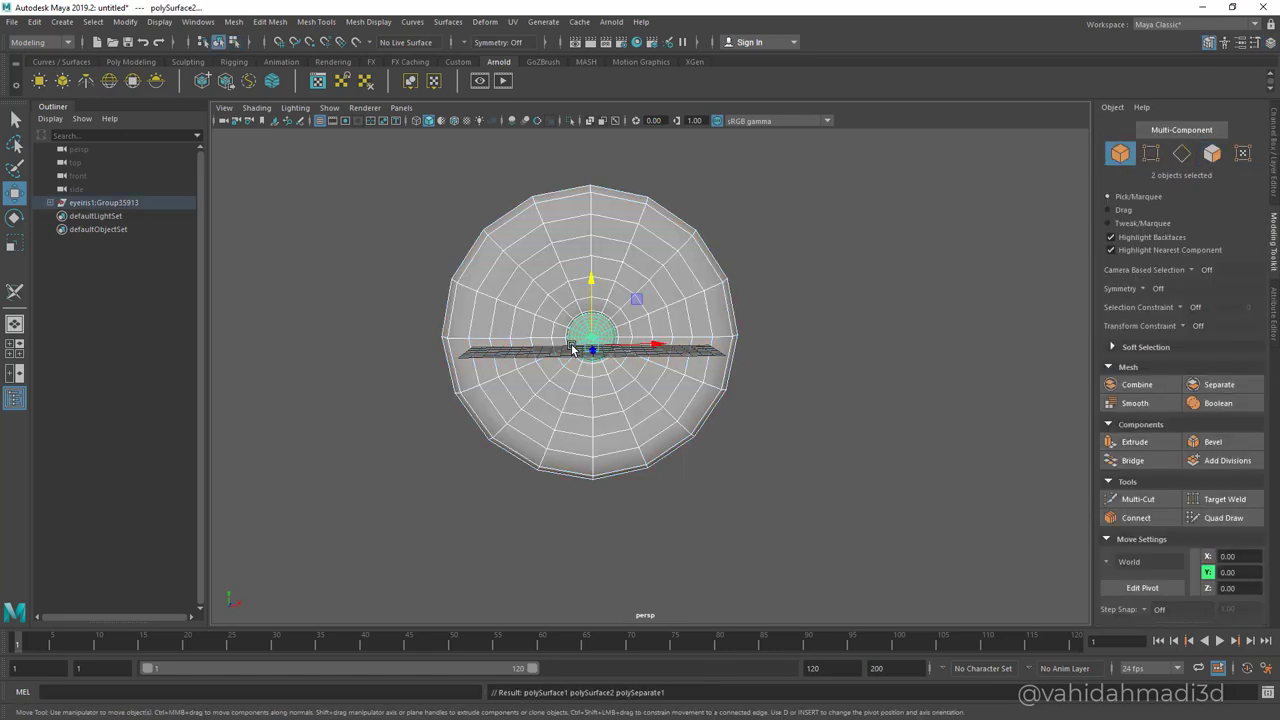
Rename the parent group of the separated discs as iris.
key("Up")
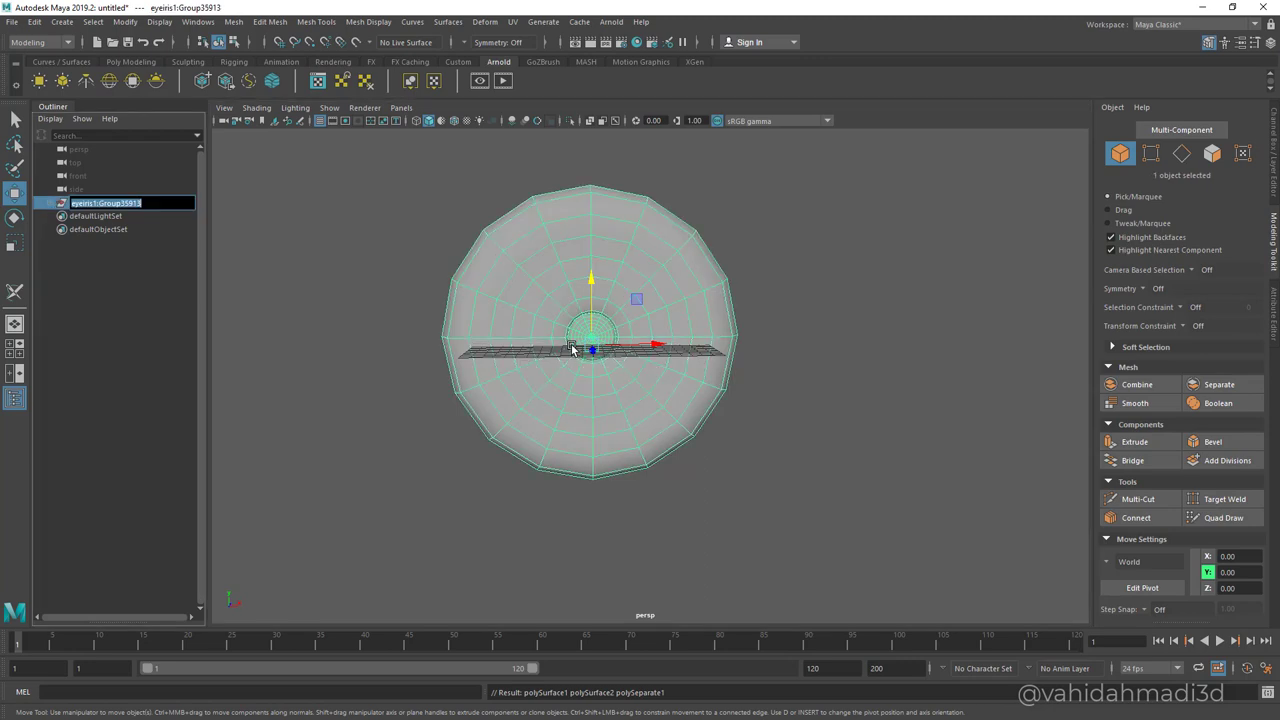
type("iris")
key("Return")
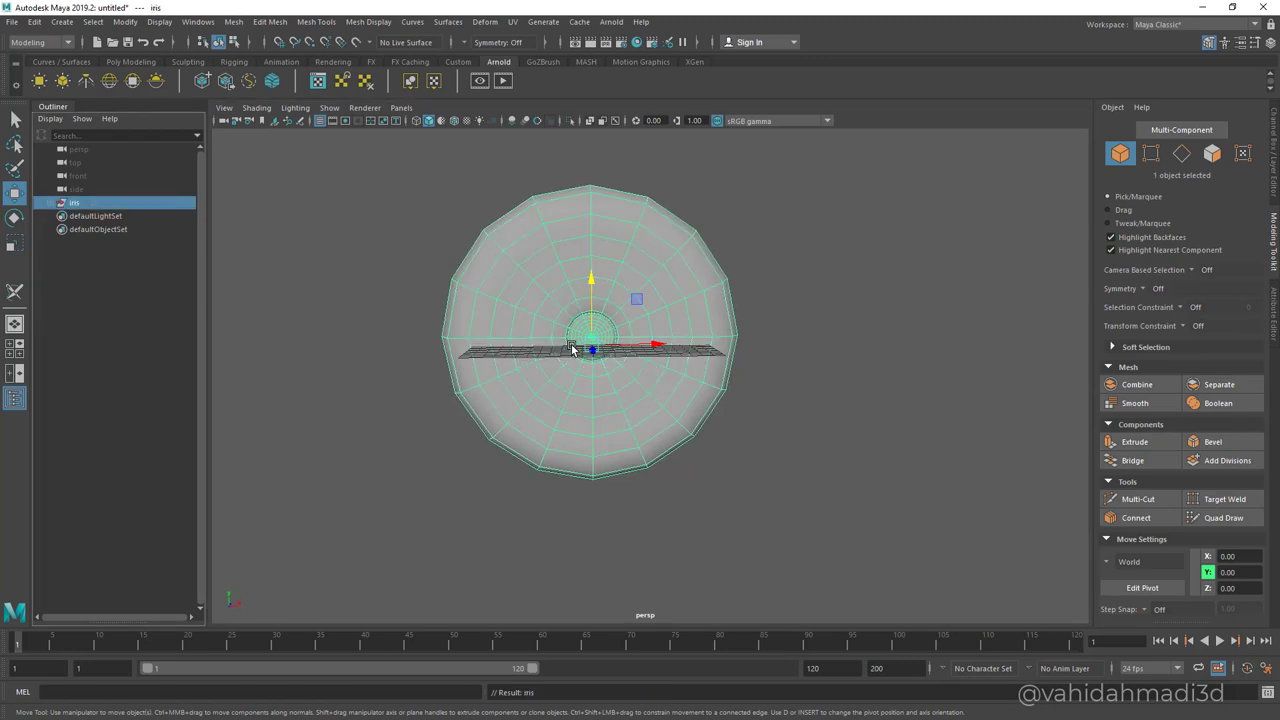
Expand the iris group and rename the large disc as iris and the small disc as pupil.
left_click(50, 203)
double_click(101, 216)
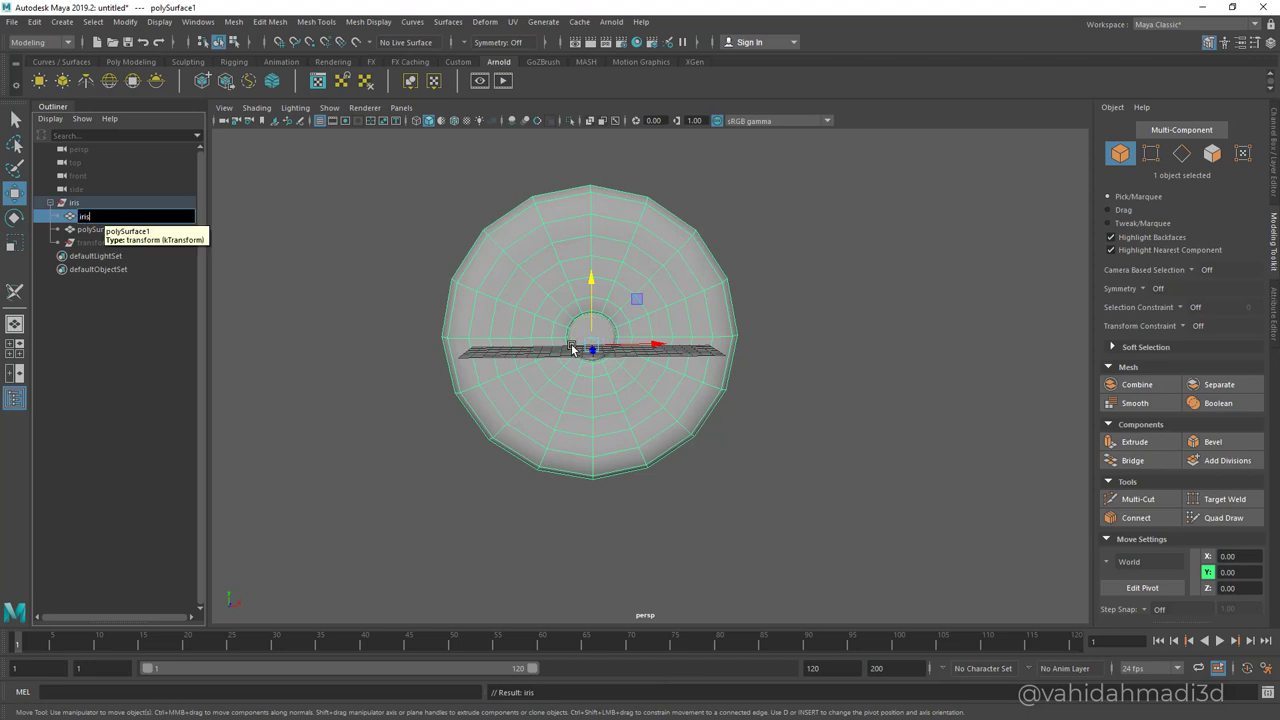
key("Return")
key("Down")
key("Return")
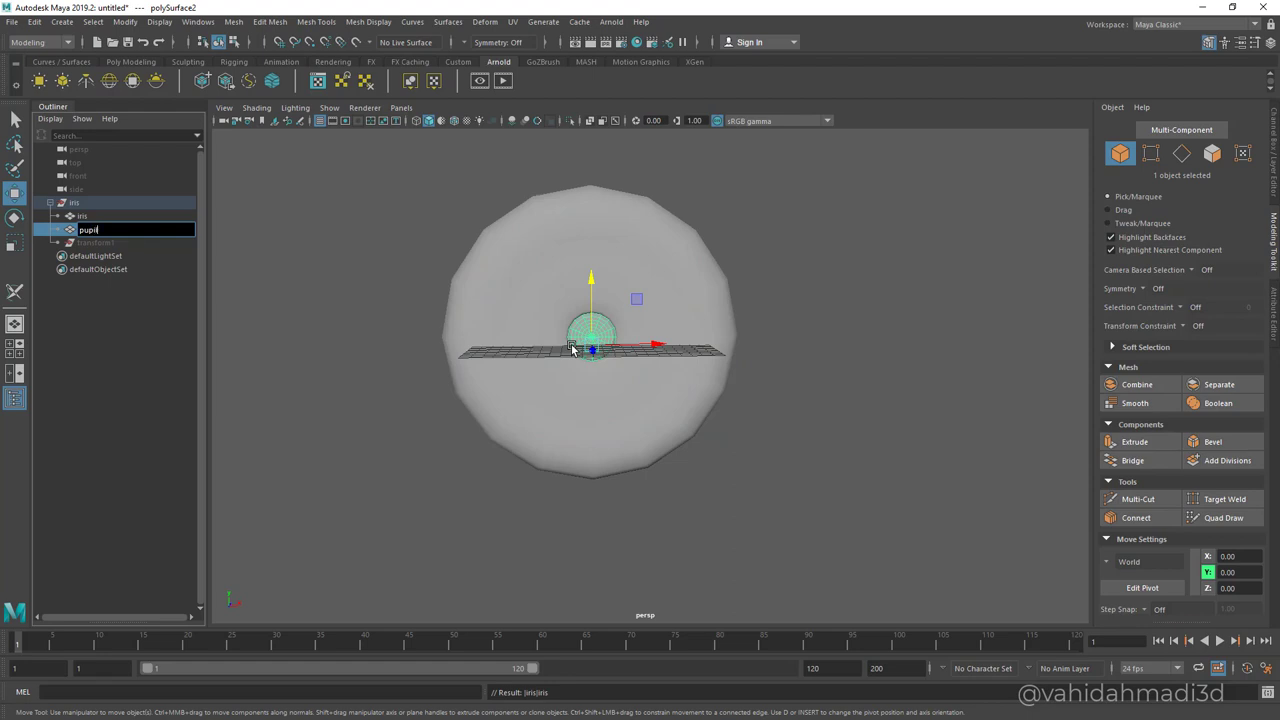
key("Return")
Open the UV Editor for the iris mesh, create a Normal-based UV projection, and inspect the UV layout.
key("Up")
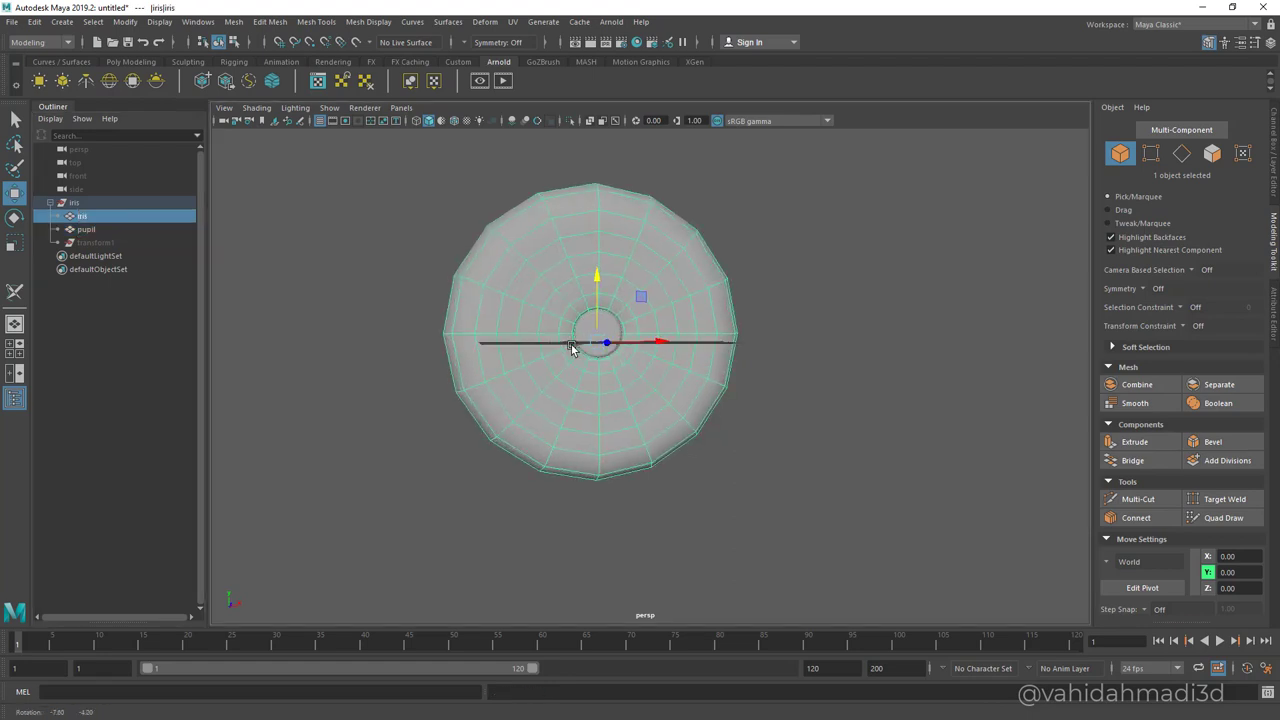
left_click(513, 22)
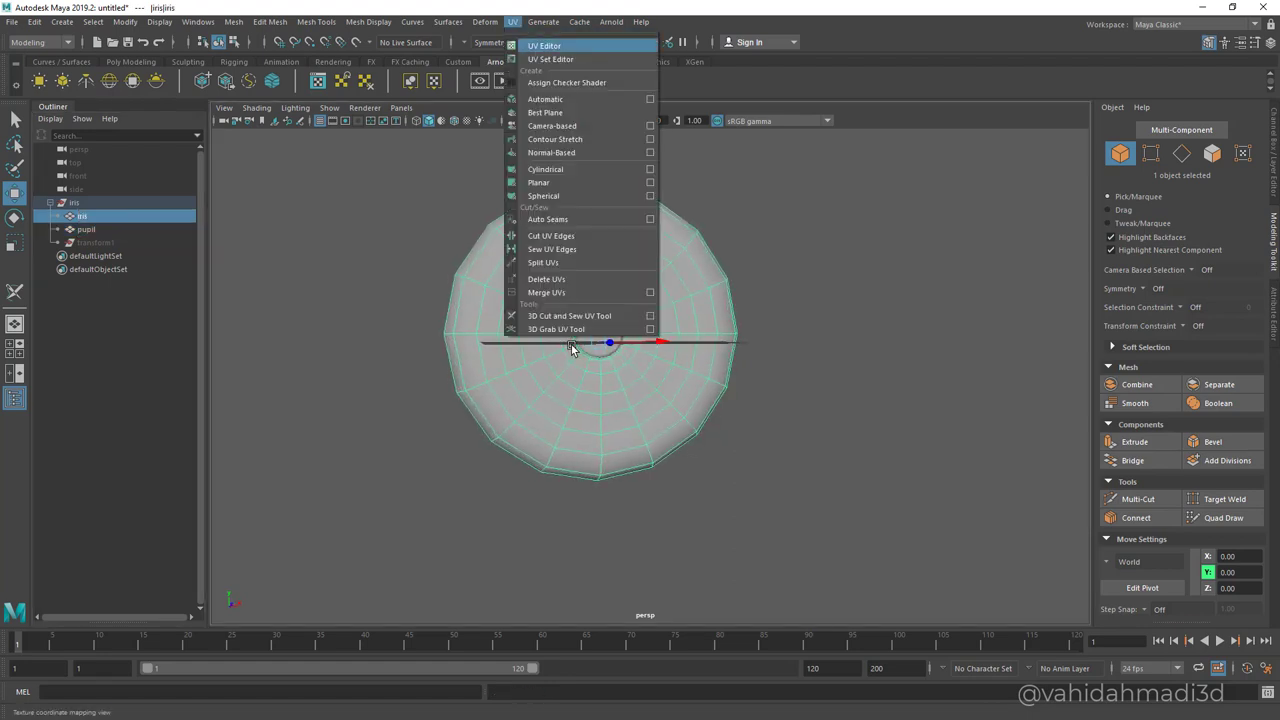
key("Return")
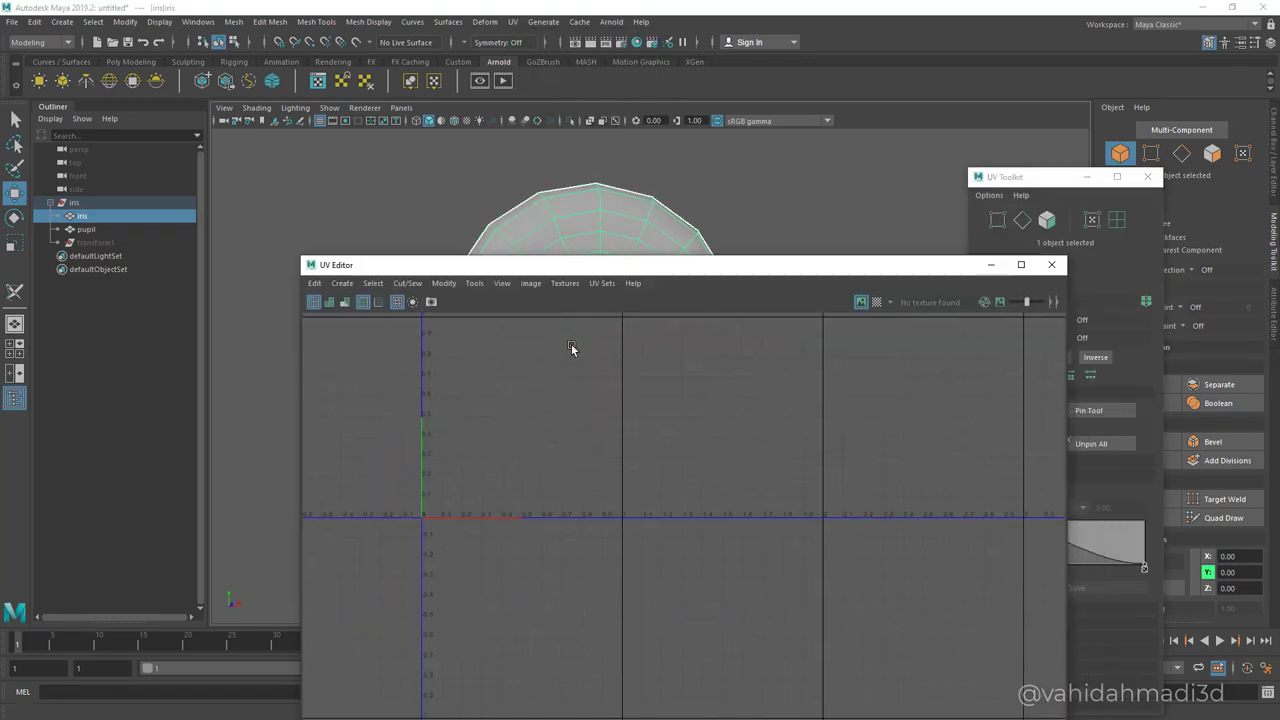
left_click(342, 283)
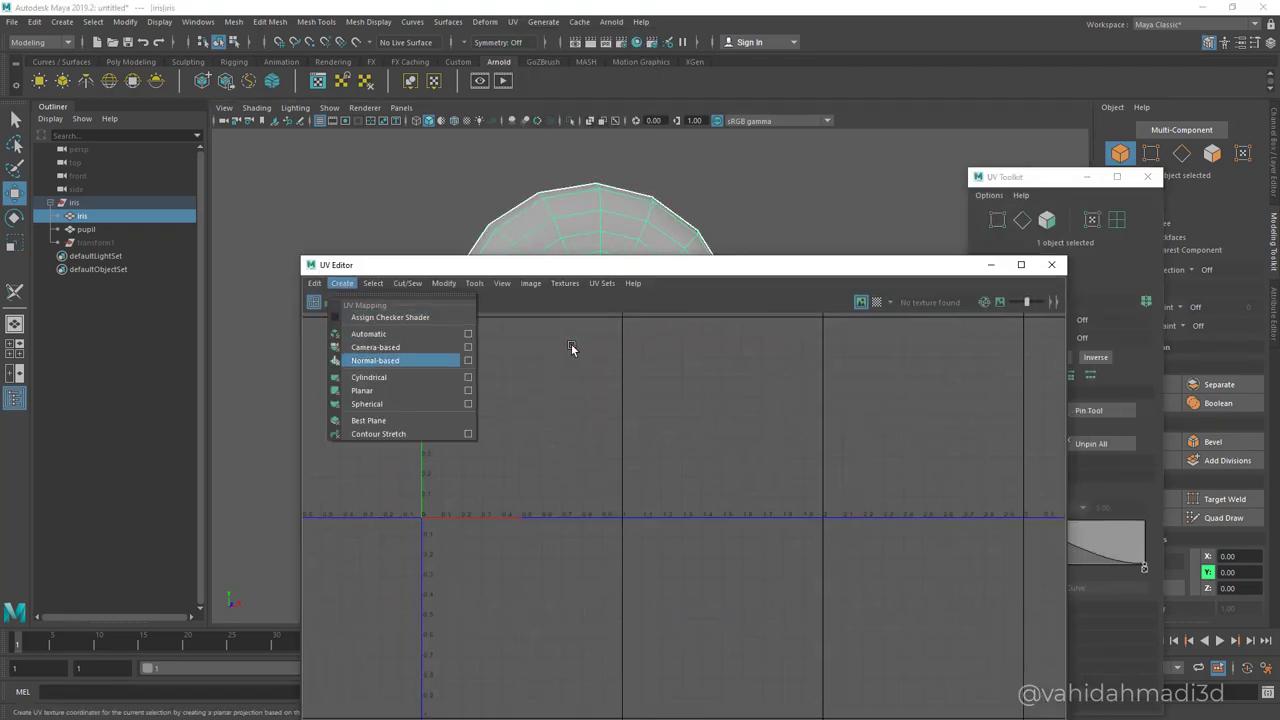
left_click(376, 361)
scroll(572, 349, "down", 2)
scroll(572, 349, "up", 3)
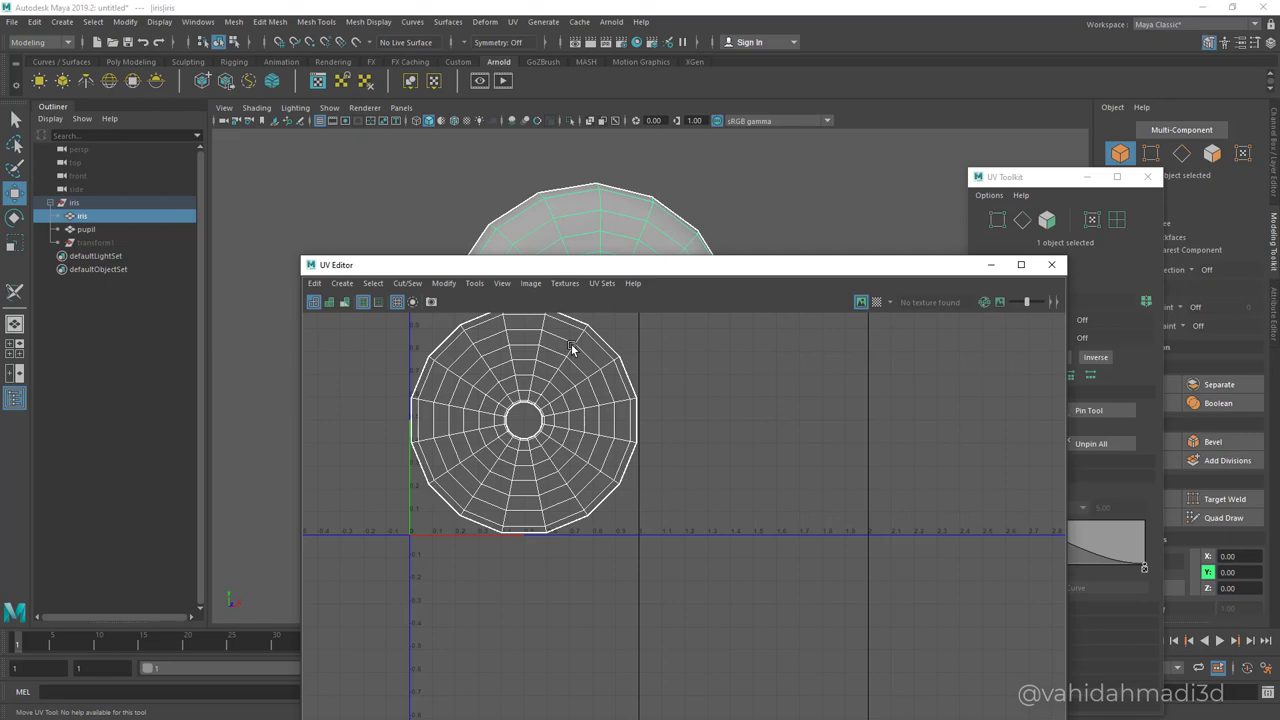
scroll(572, 348, "down", 3)
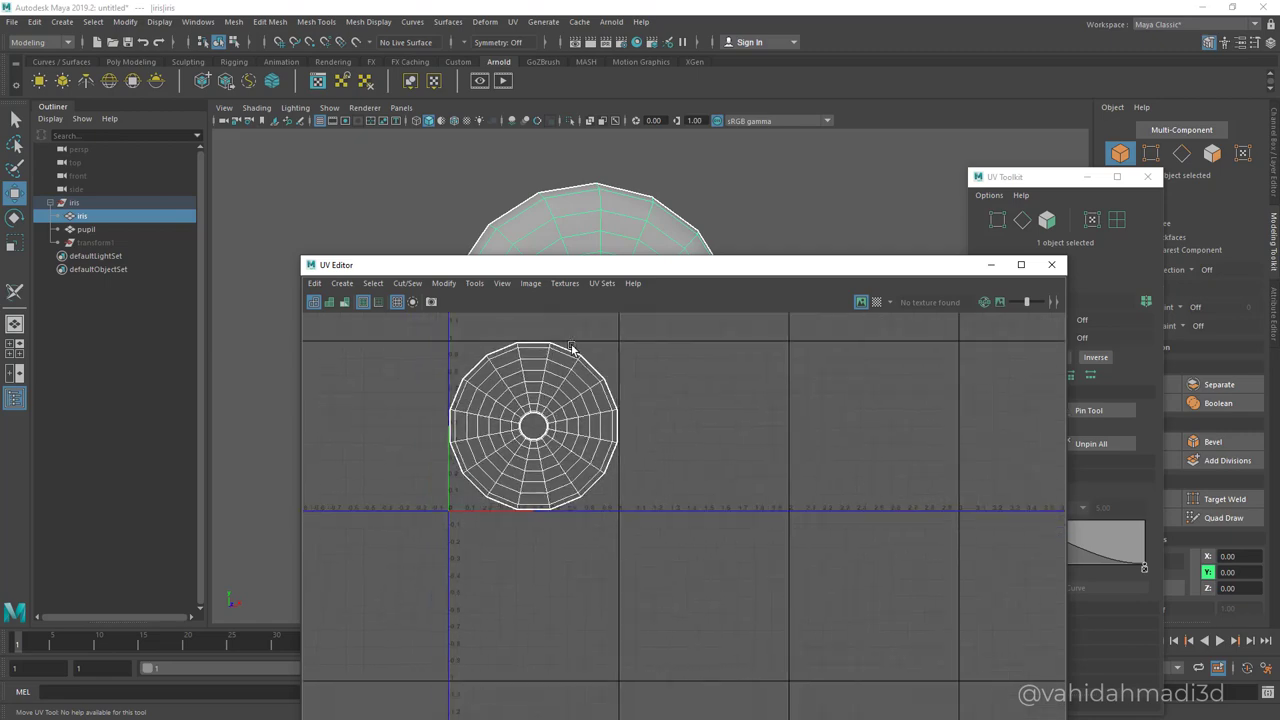
Open the Hypershade and create an aiStandardSurface material node in the work area.
left_click(636, 42)
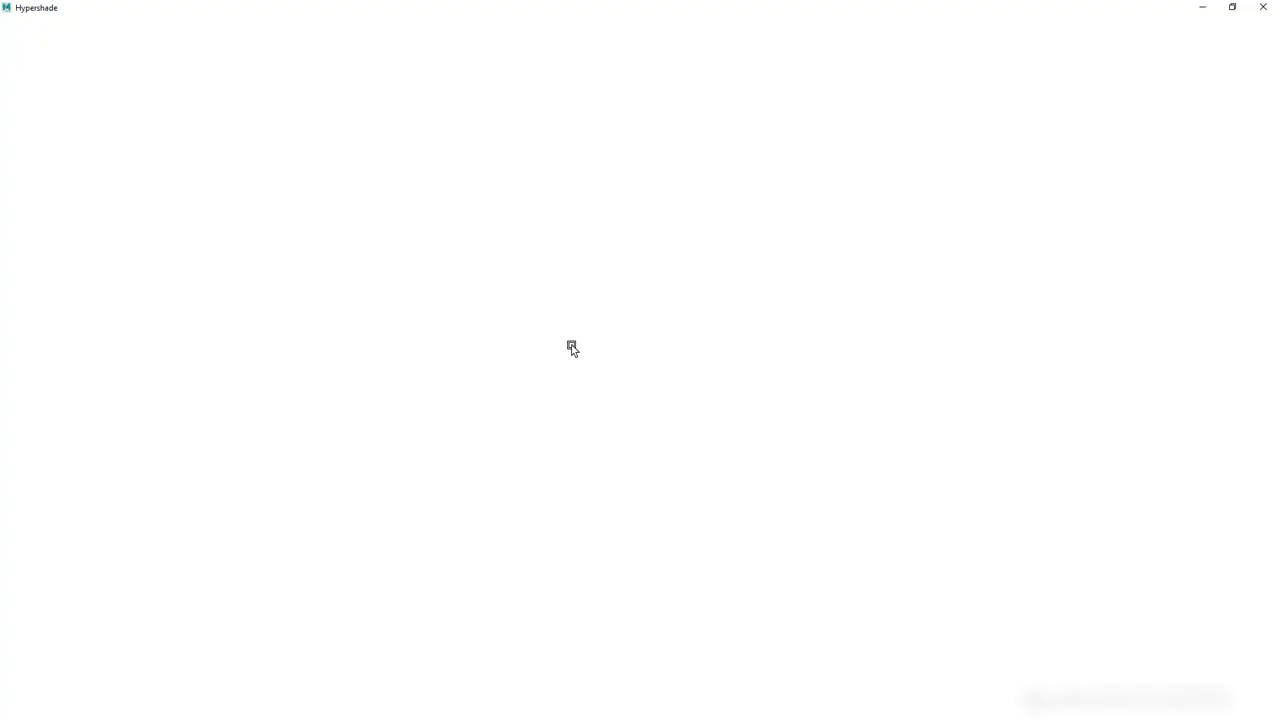
key("Tab")
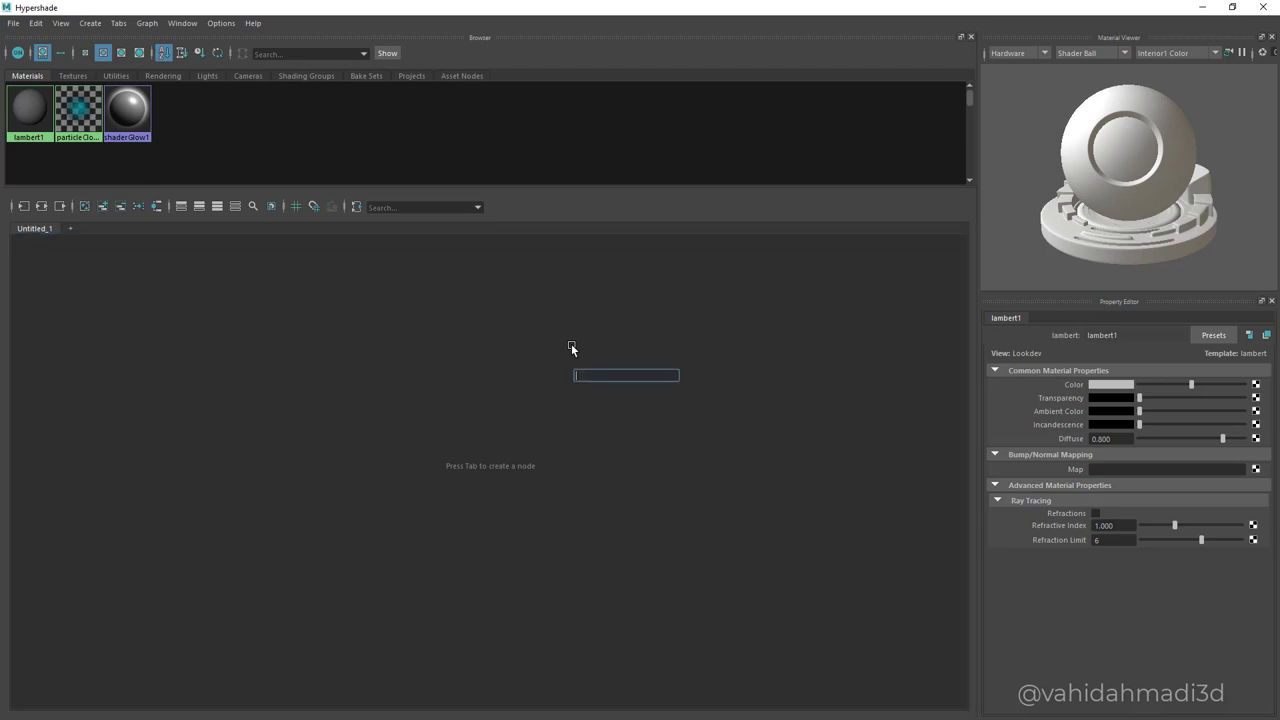
type("ai")
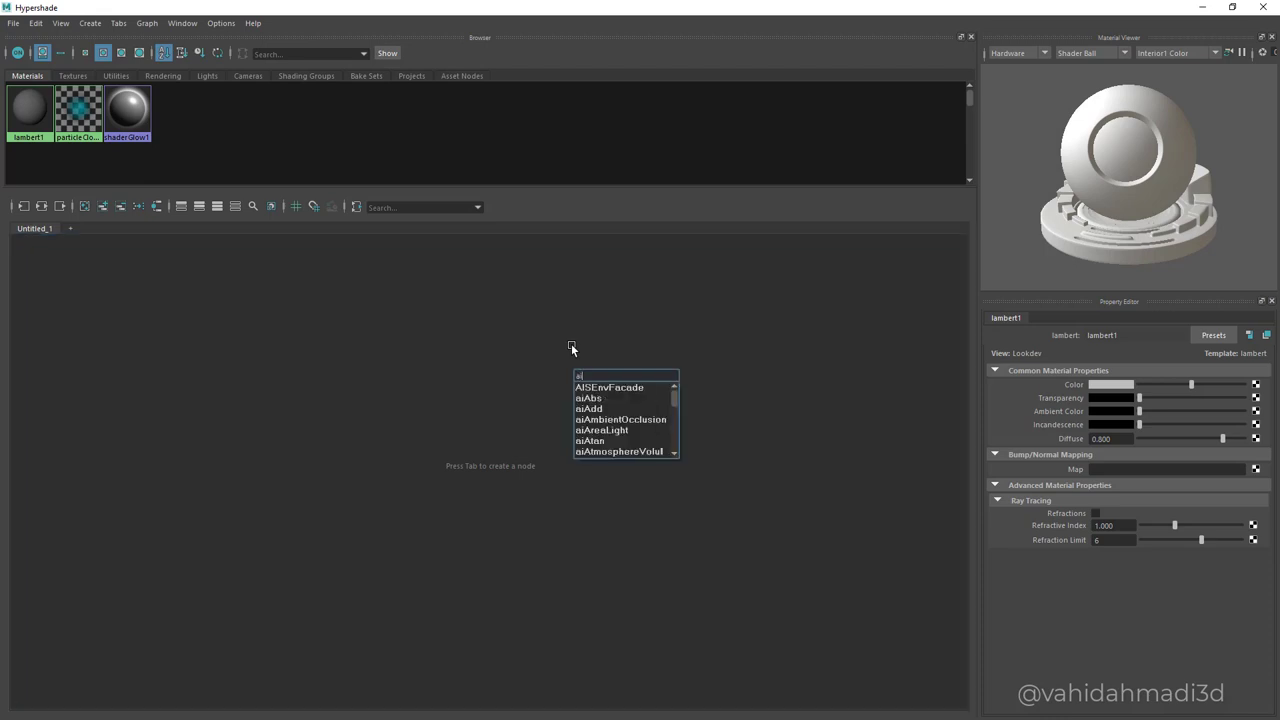
type("sta")
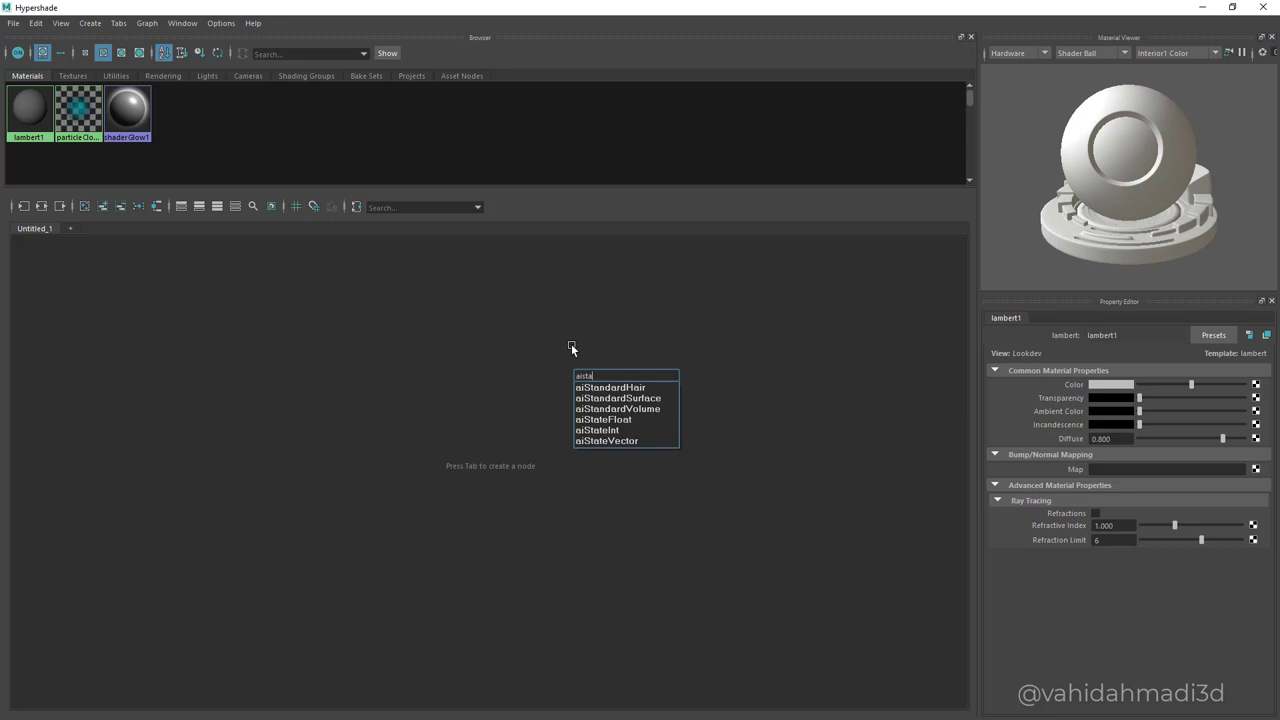
key("Down")
key("Down")
key("Return")
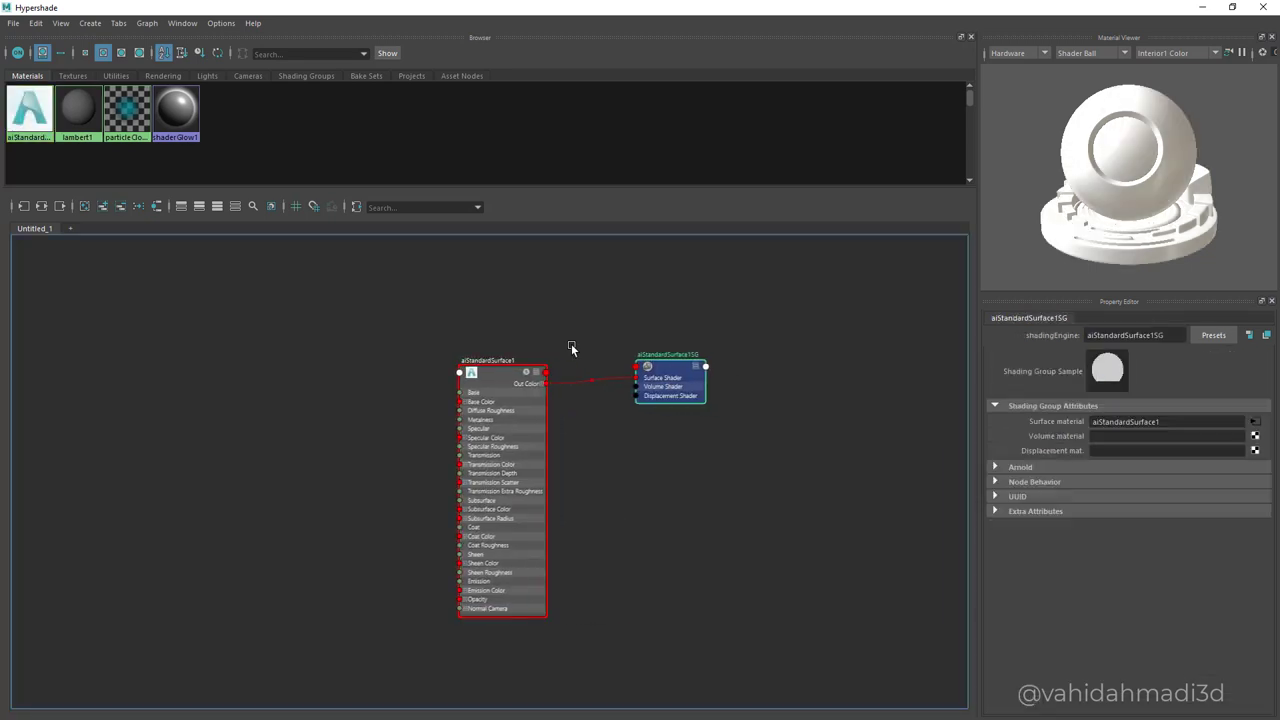
Create a file texture node beside the aiStandardSurface material and load iris02_leftEye_col.tif into it.
middle_click_drag(572, 349, 577, 316, "alt")
left_click(505, 340)
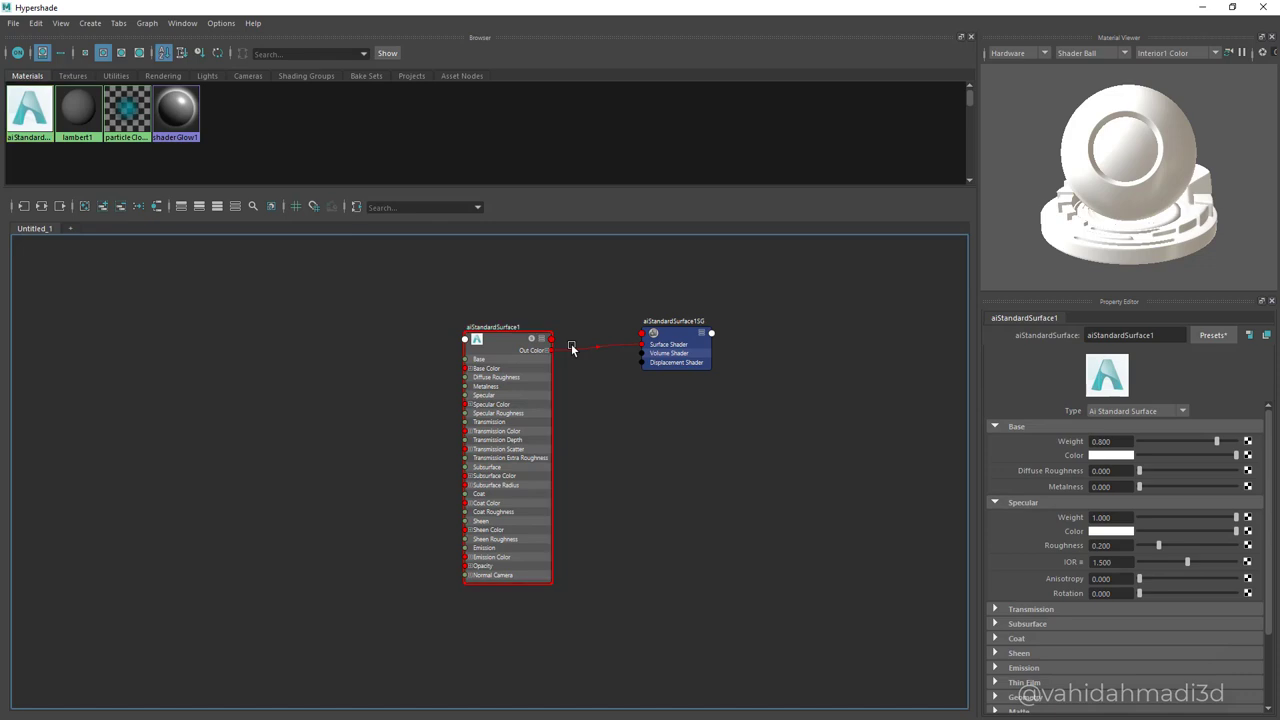
key("Tab")
type("file")
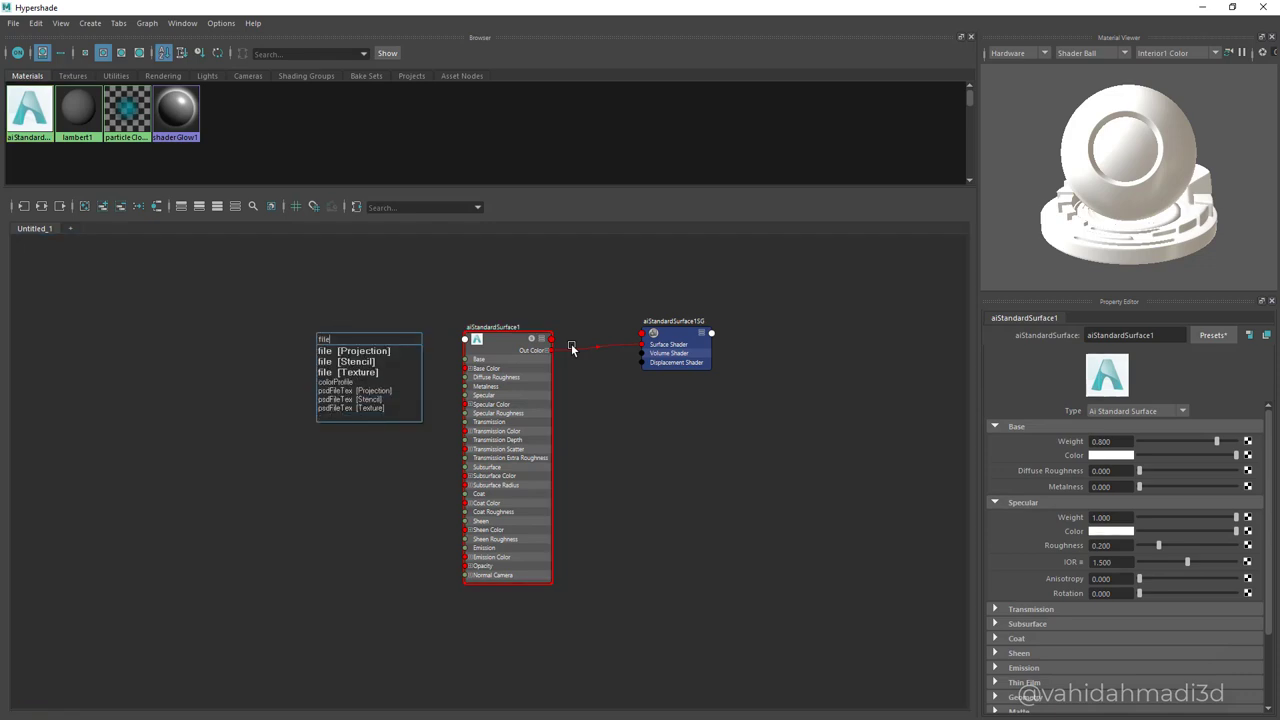
key("Return")
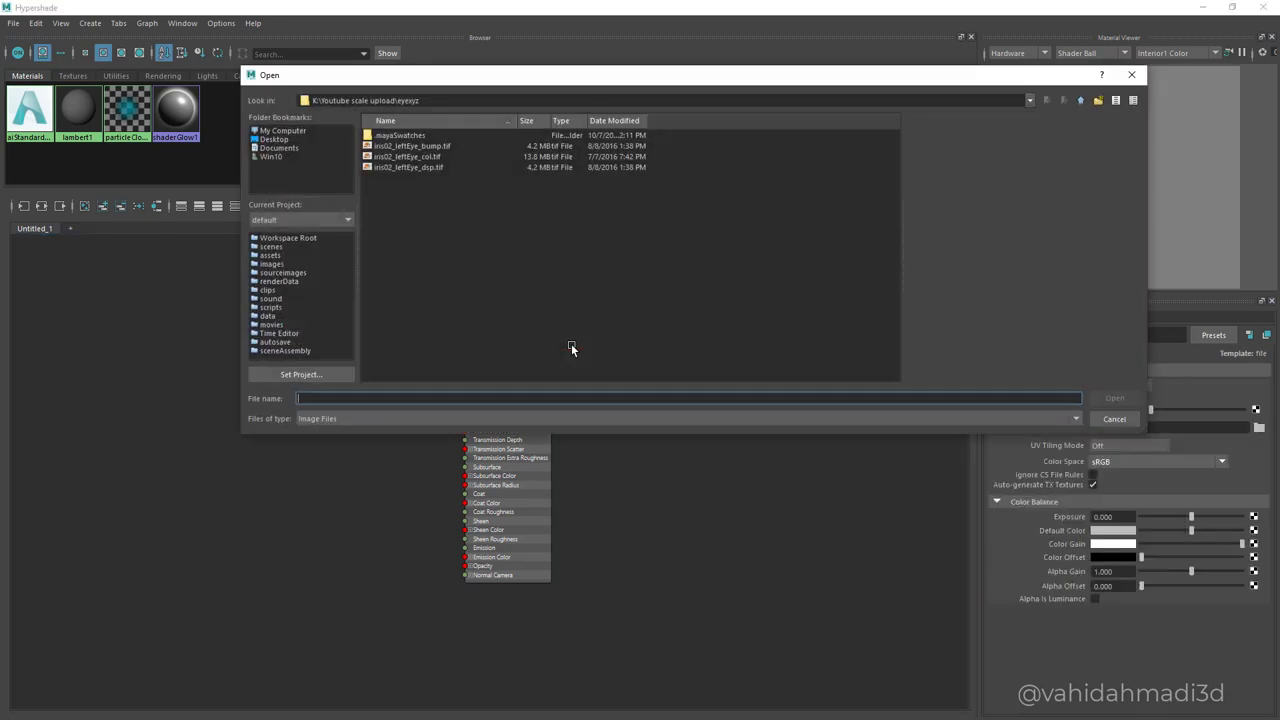
left_click(407, 157)
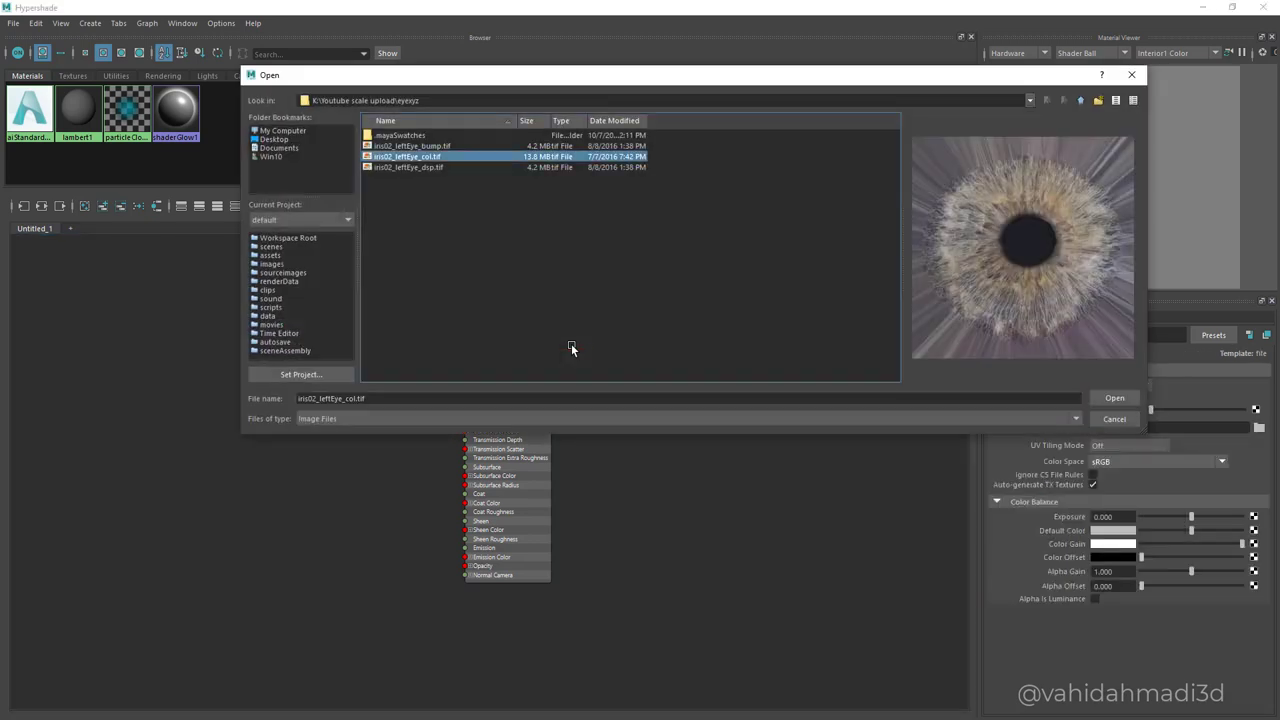
key("Return")
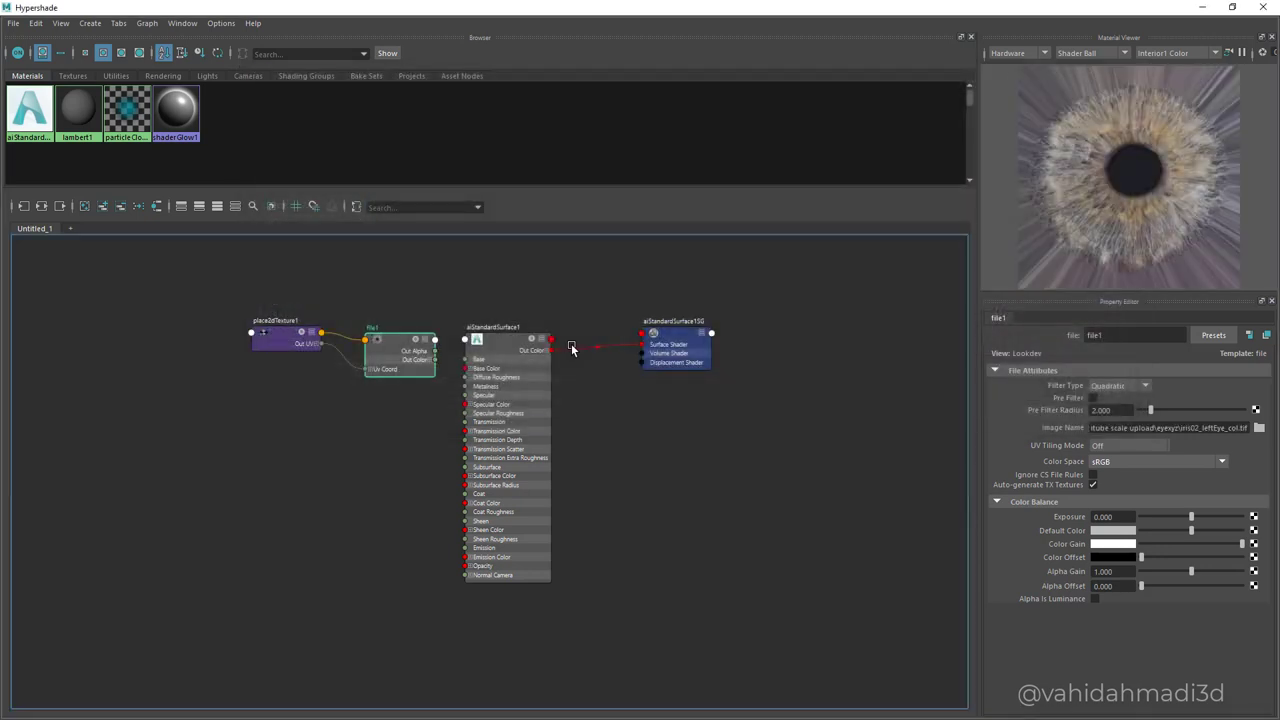
Show the texture nodes' preview swatches, space them away from the material, and connect the file's Out Color to Base Color.
left_click_drag(183, 269, 414, 438)
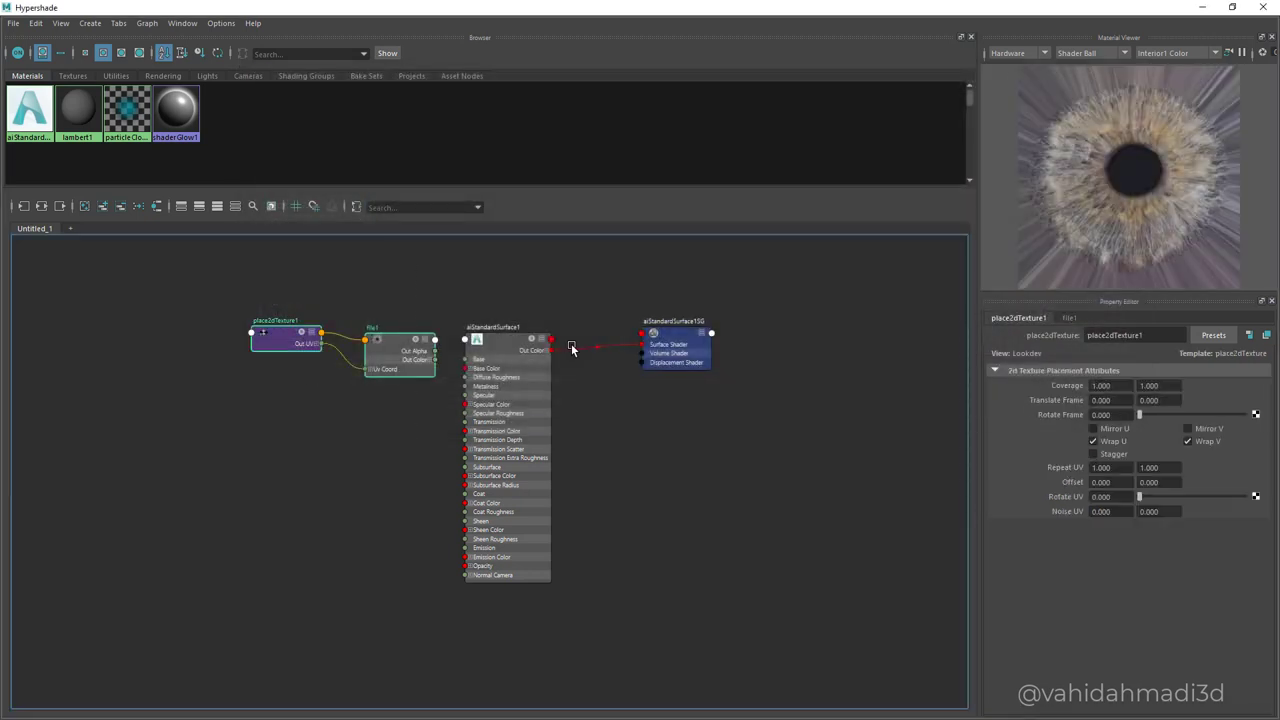
left_click(271, 206)
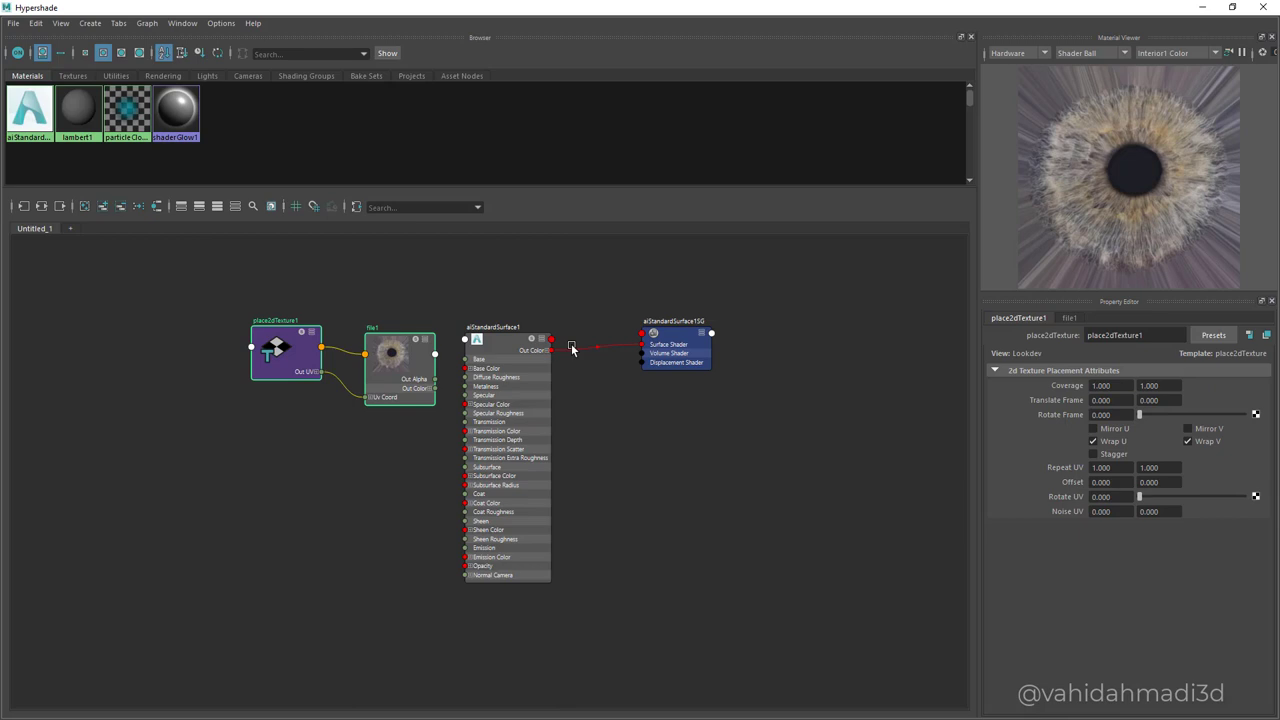
left_click(343, 377)
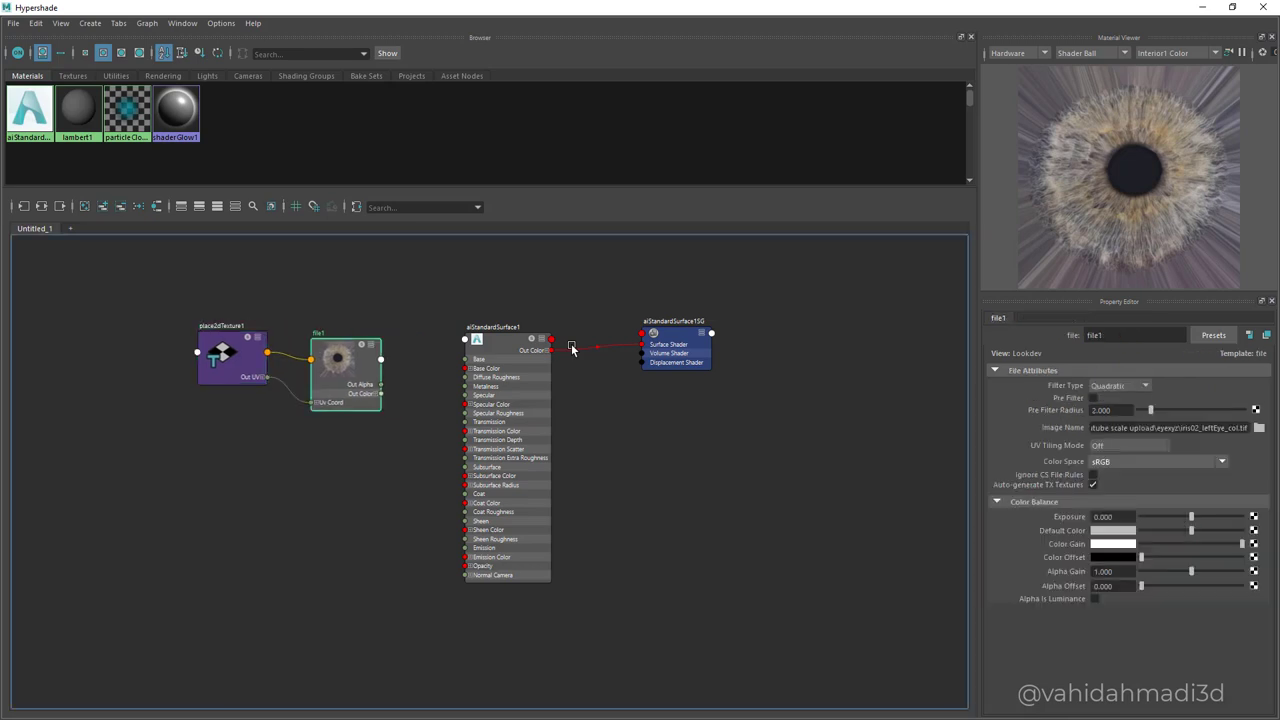
scroll(380, 383, "up", 1)
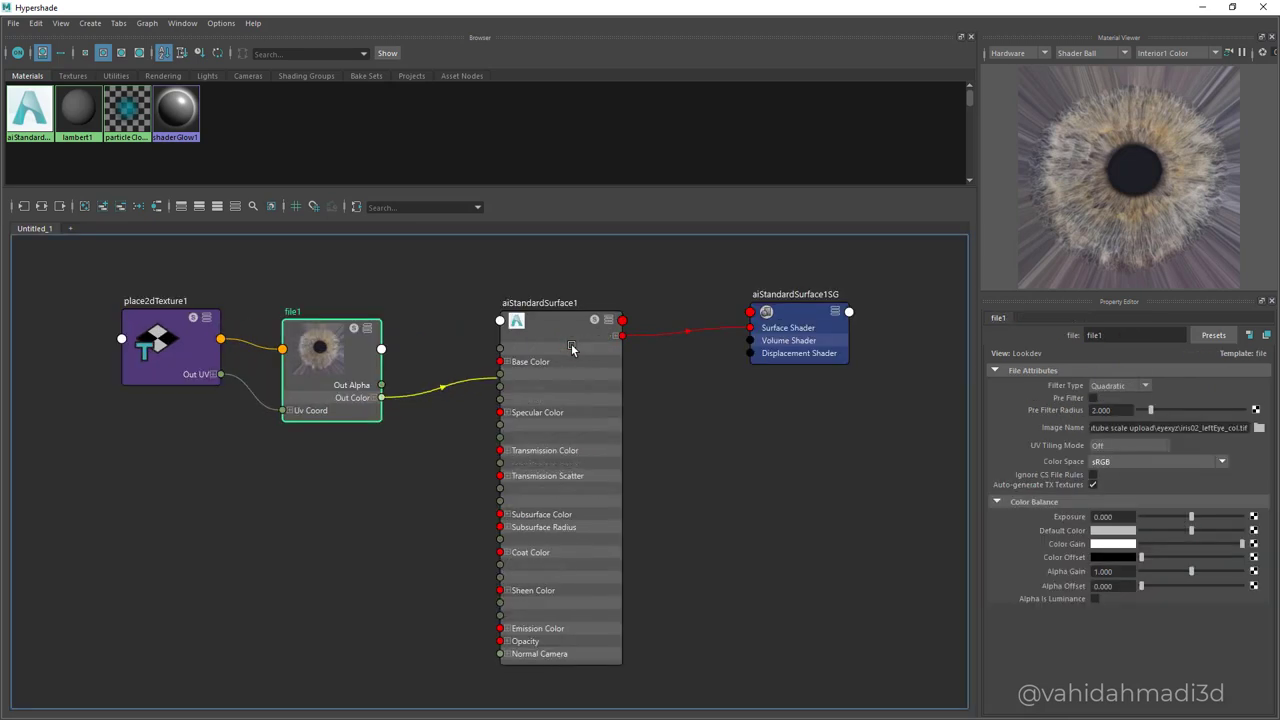
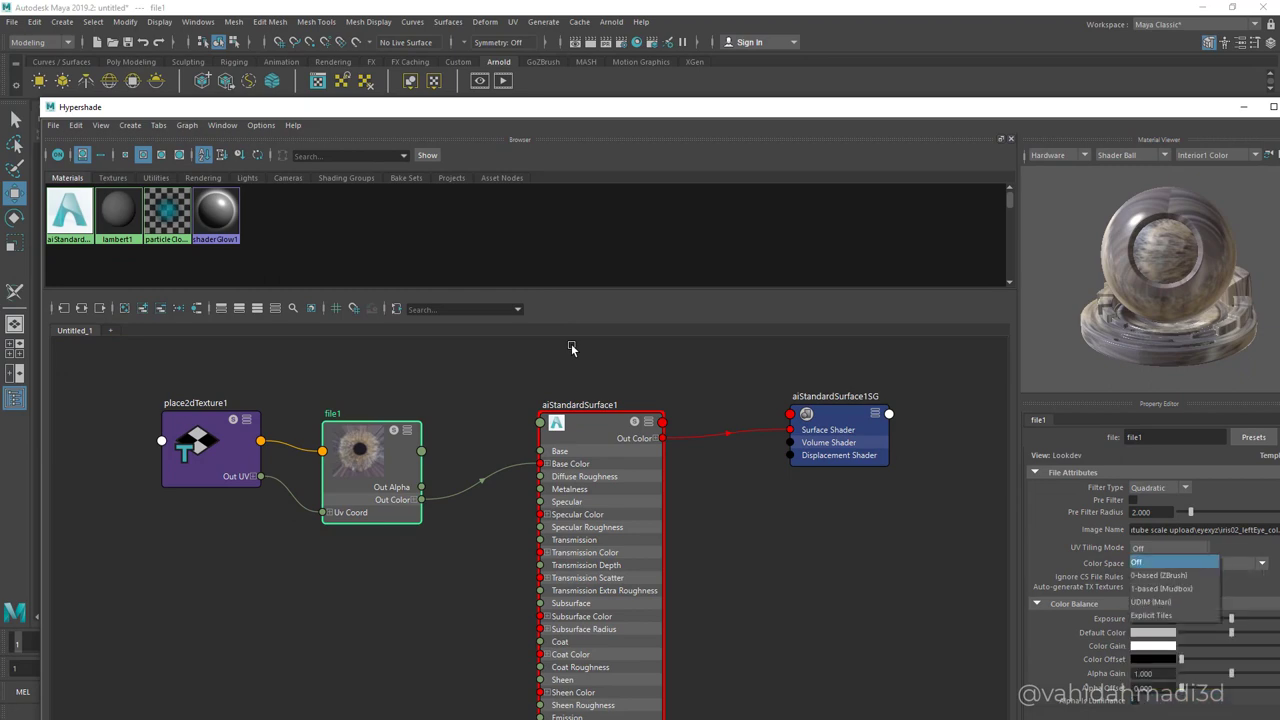
Assign the aiStandardSurface1 material to the iris mesh.
left_click(571, 347)
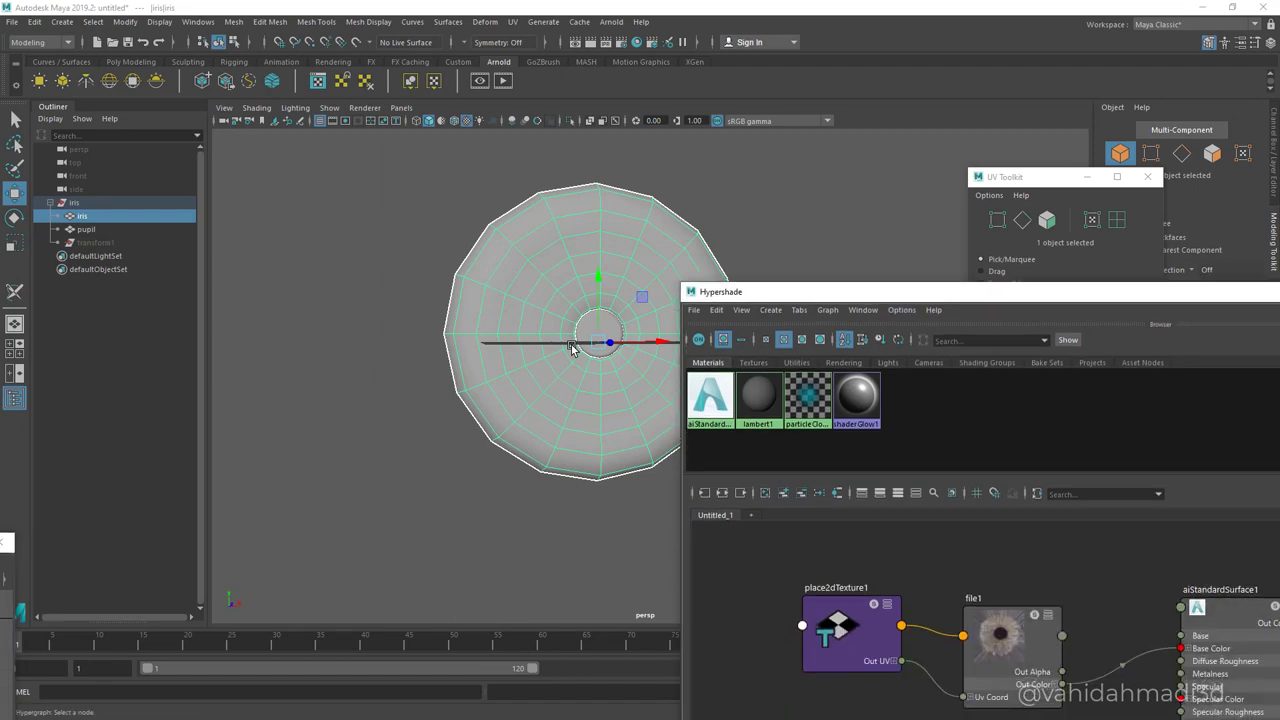
middle_click_drag(572, 347, 572, 347)
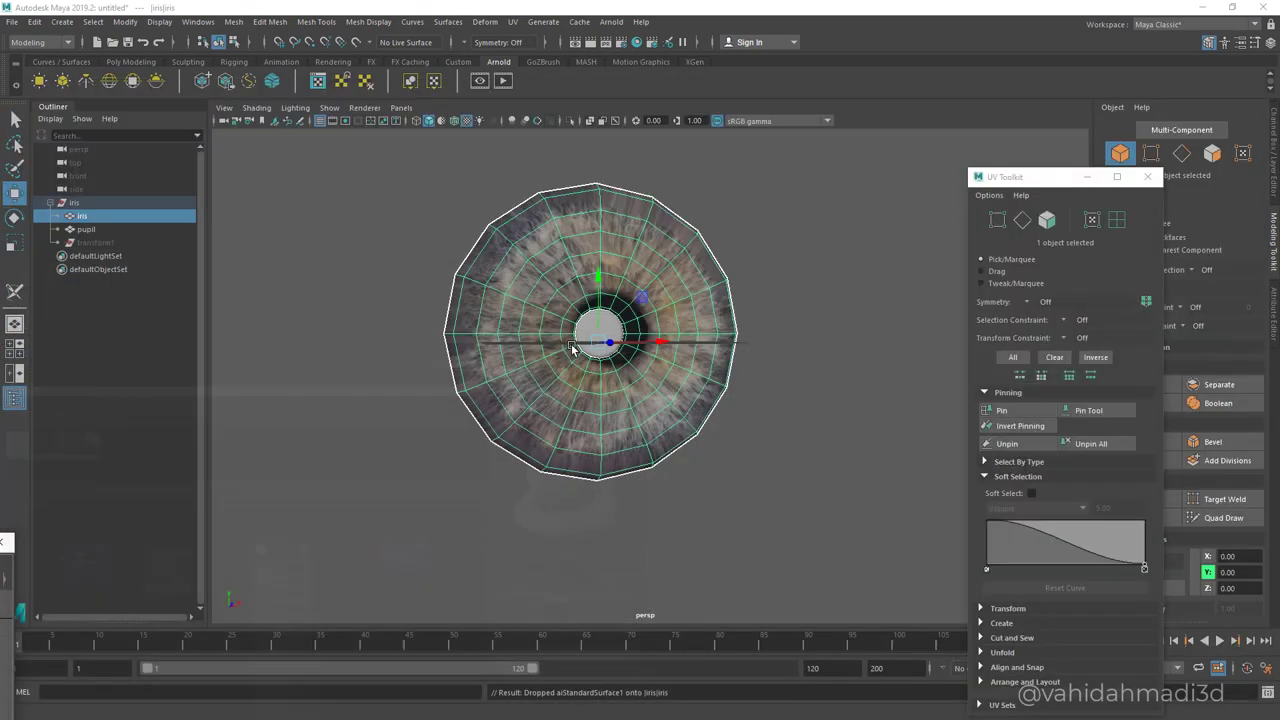
left_click_drag(572, 348, 572, 348, "alt")
Open the UV Editor for the iris mesh and examine how its UVs sit over the iris texture.
left_click(513, 22)
left_click(543, 45)
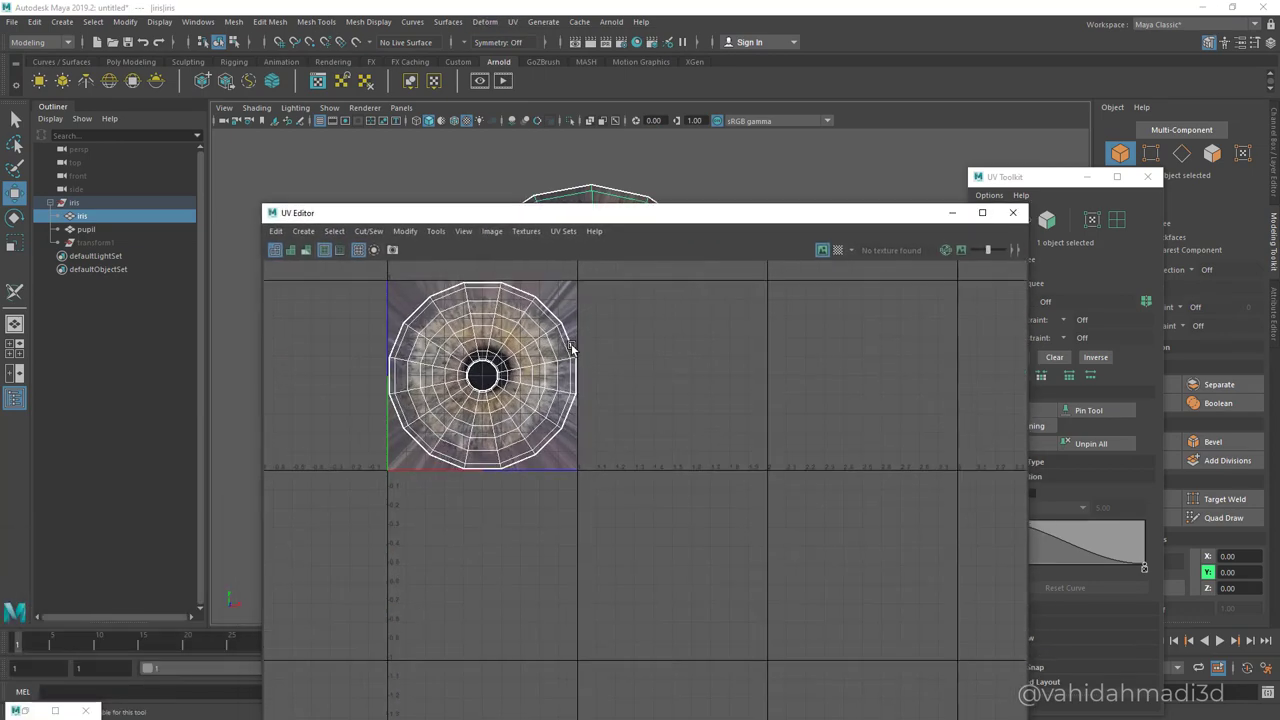
middle_click_drag(572, 348, 665, 419, "alt")
scroll(572, 348, "up", 4)
middle_click_drag(572, 348, 506, 346, "alt")
scroll(572, 348, "up", 1)
scroll(572, 348, "up", 4)
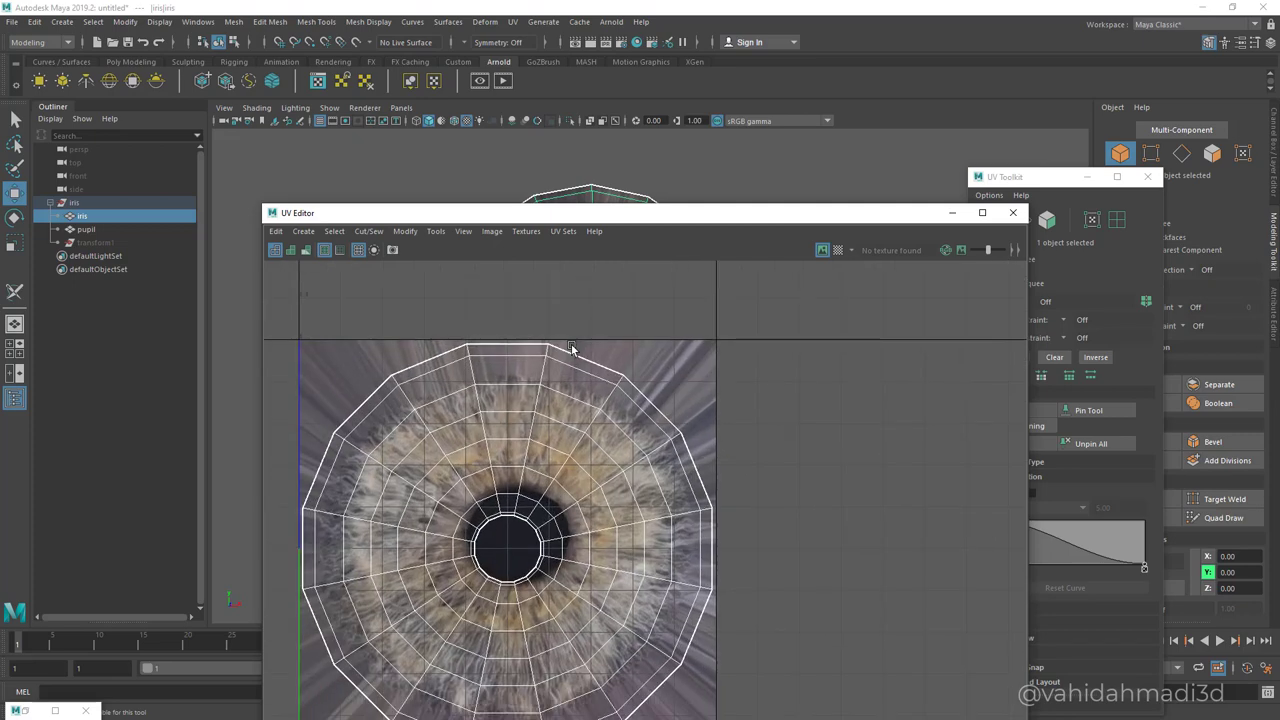
Select all vertices of the iris in the UV Editor and scale its UVs down slightly within the texture.
key("F9")
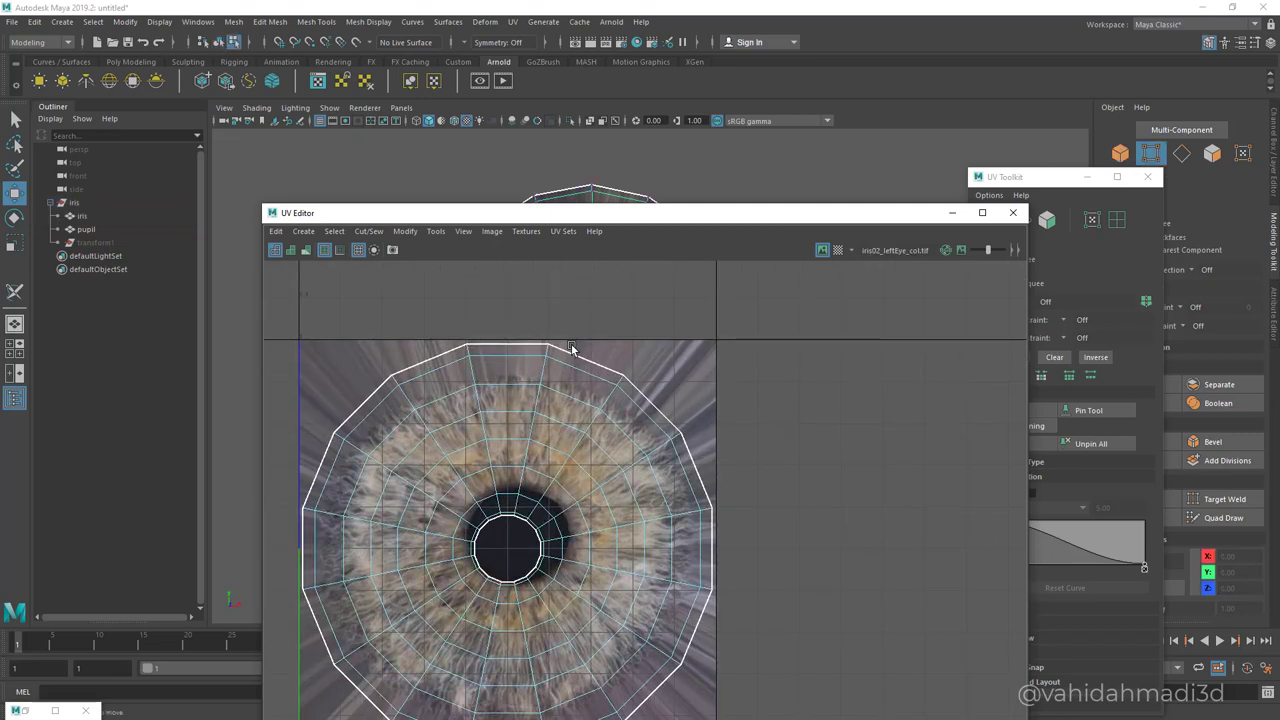
right_click(673, 540)
middle_click_drag(671, 453, 595, 465, "alt")
scroll(669, 345, "down", 3)
left_click_drag(718, 345, 312, 718)
middle_click_drag(312, 718, 346, 663, "alt")
key("e")
key("r")
middle_click_drag(672, 459, 671, 458)
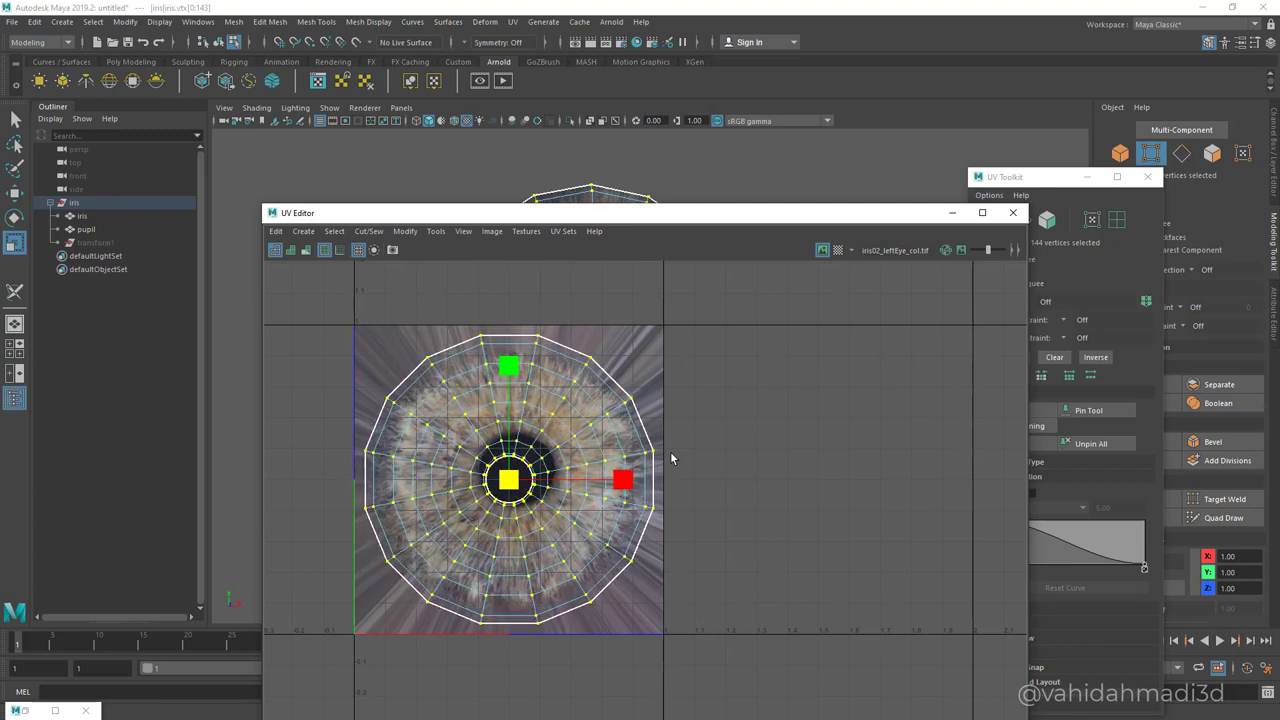
Select the outermost UV ring of the iris and scale it slightly inward toward the edge of the iris pattern.
scroll(555, 300, "up", 4)
left_click(527, 356)
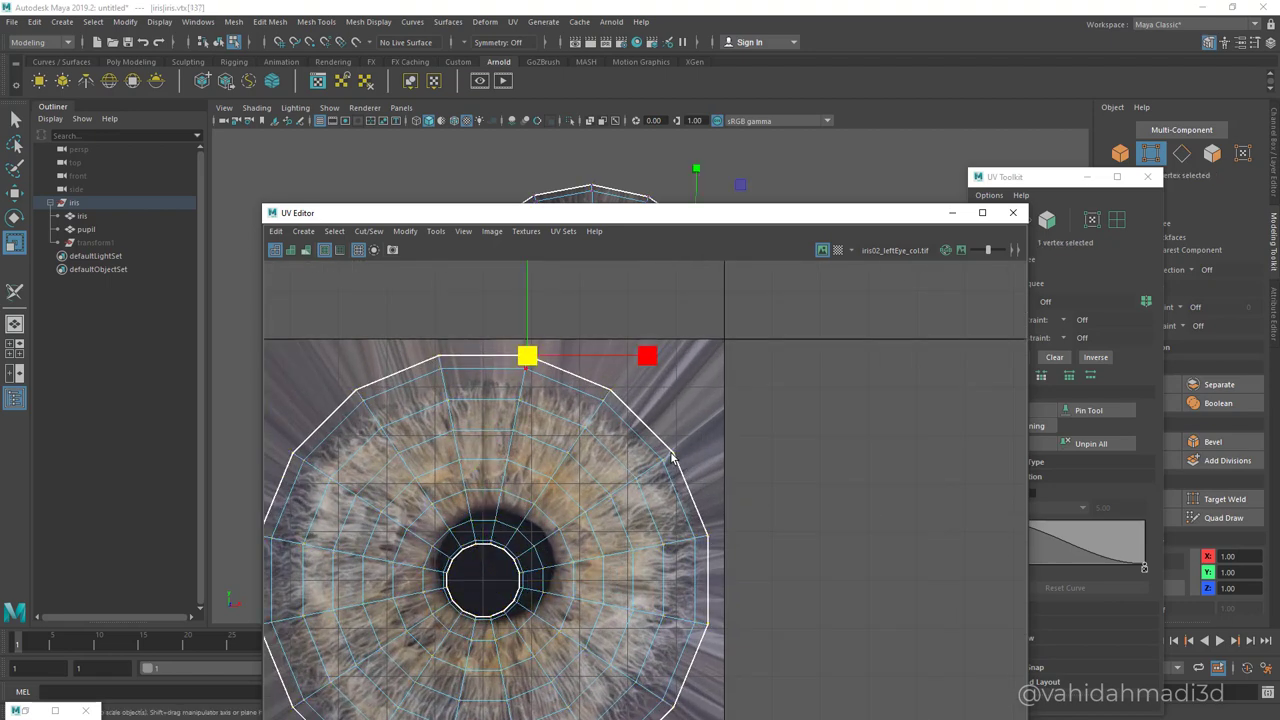
scroll(673, 457, "up", 1)
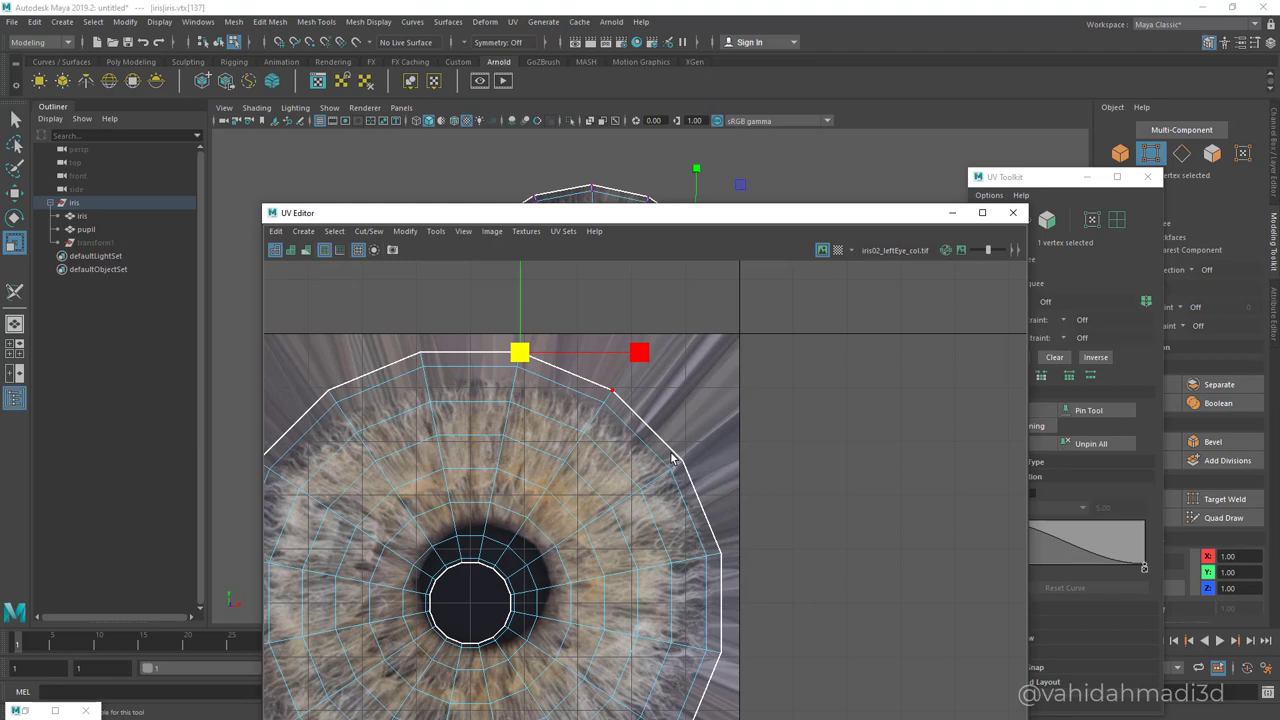
double_click(672, 458, "shift")
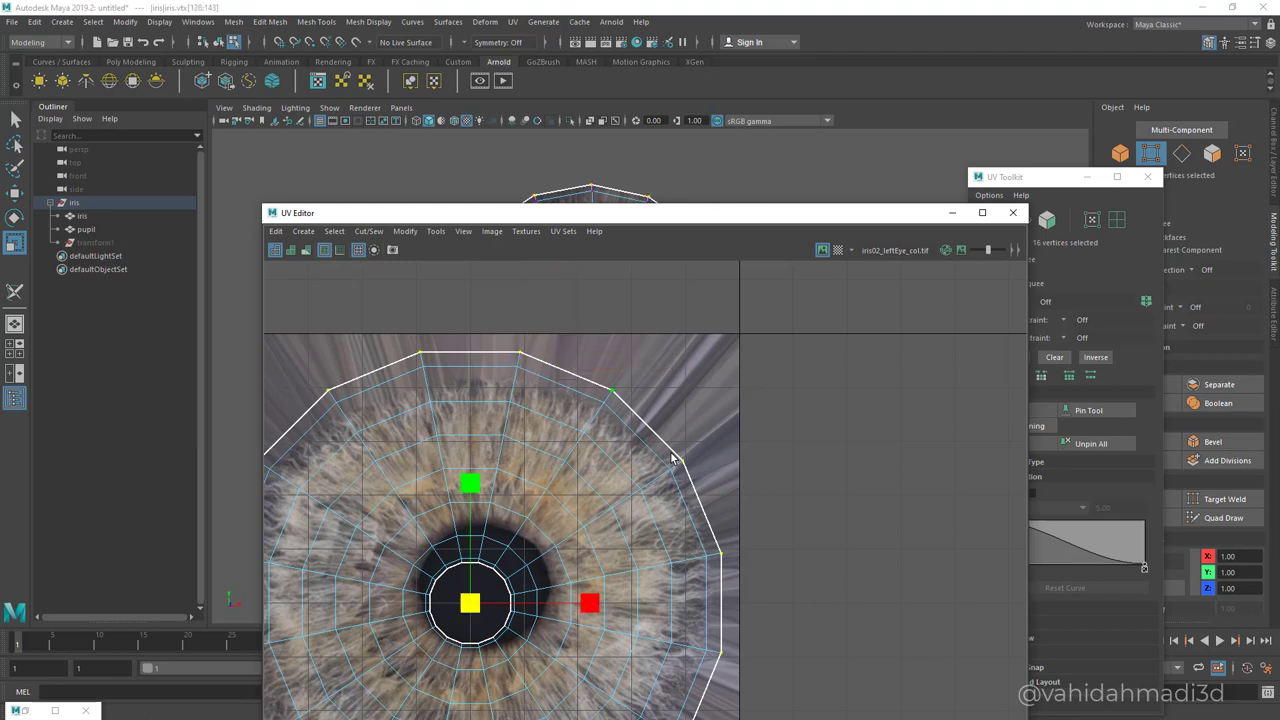
scroll(672, 458, "down", 4)
scroll(672, 458, "up", 1)
middle_click_drag(672, 458, 668, 458)
scroll(672, 458, "up", 3)
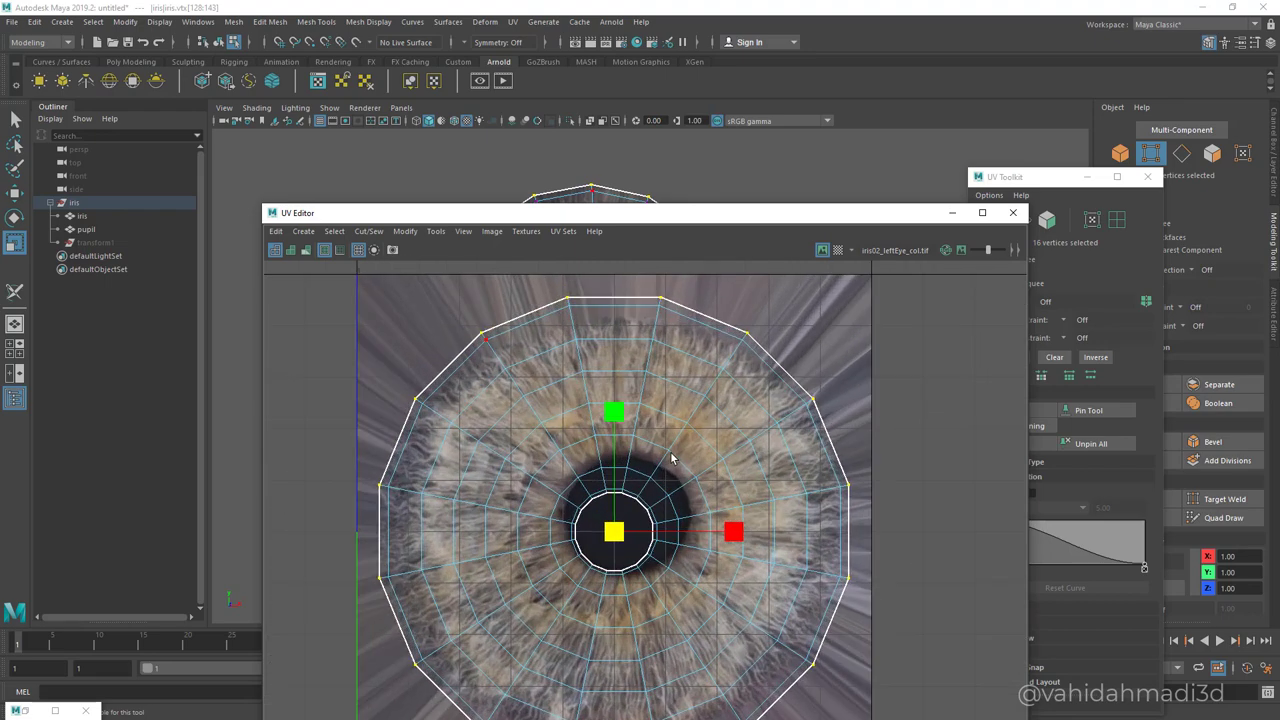
Select the second UV ring from the outer edge of the iris and scale it slightly inward.
left_click(486, 339)
middle_click_drag(486, 339, 433, 407, "alt")
scroll(433, 407, "up", 1)
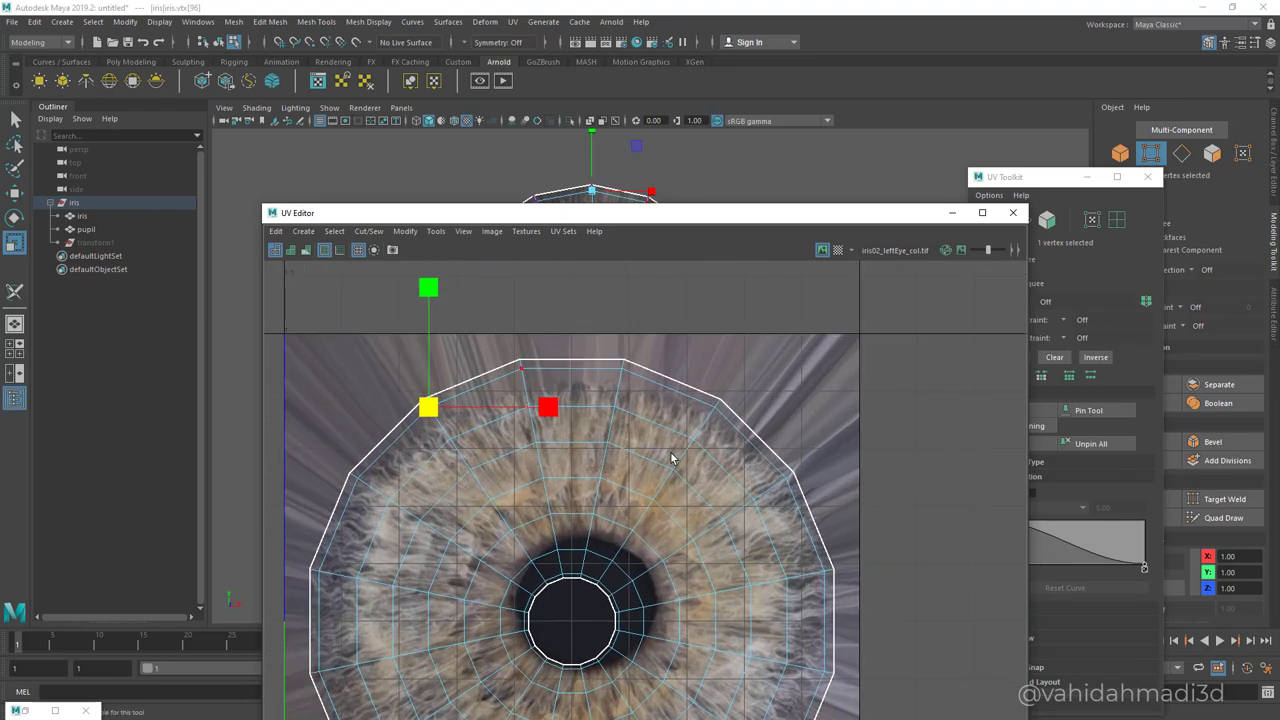
left_click(521, 368)
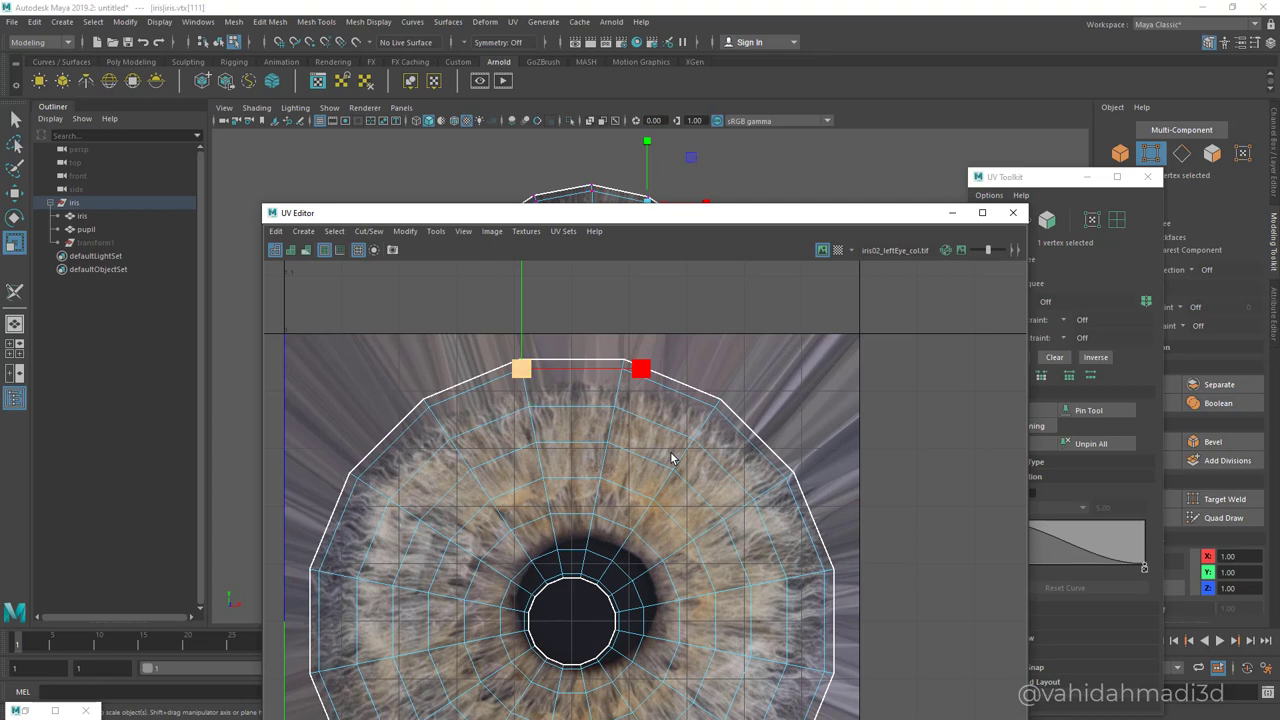
double_click(429, 407, "shift")
scroll(452, 434, "down", 2)
middle_click_drag(452, 434, 474, 382, "alt")
left_click_drag(555, 508, 549, 508)
scroll(405, 440, "up", 2)
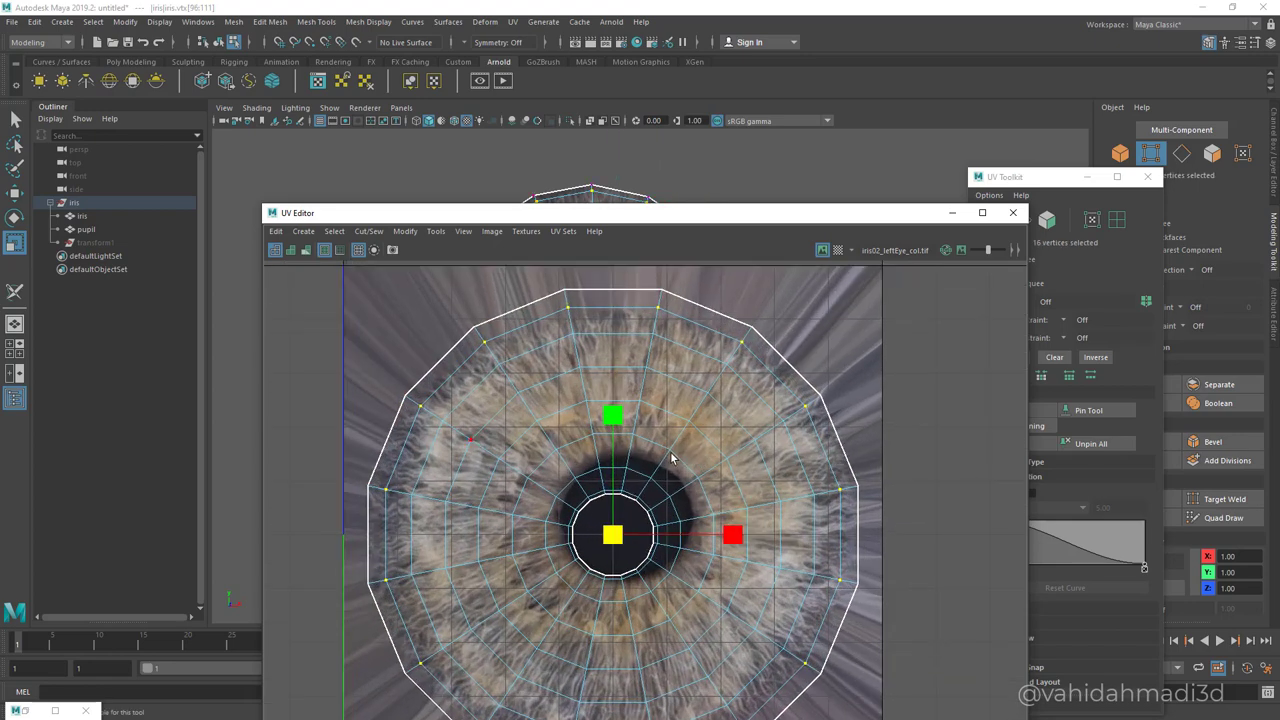
Select the third UV ring from the outer edge of the iris and scale it slightly inward.
left_click(442, 421)
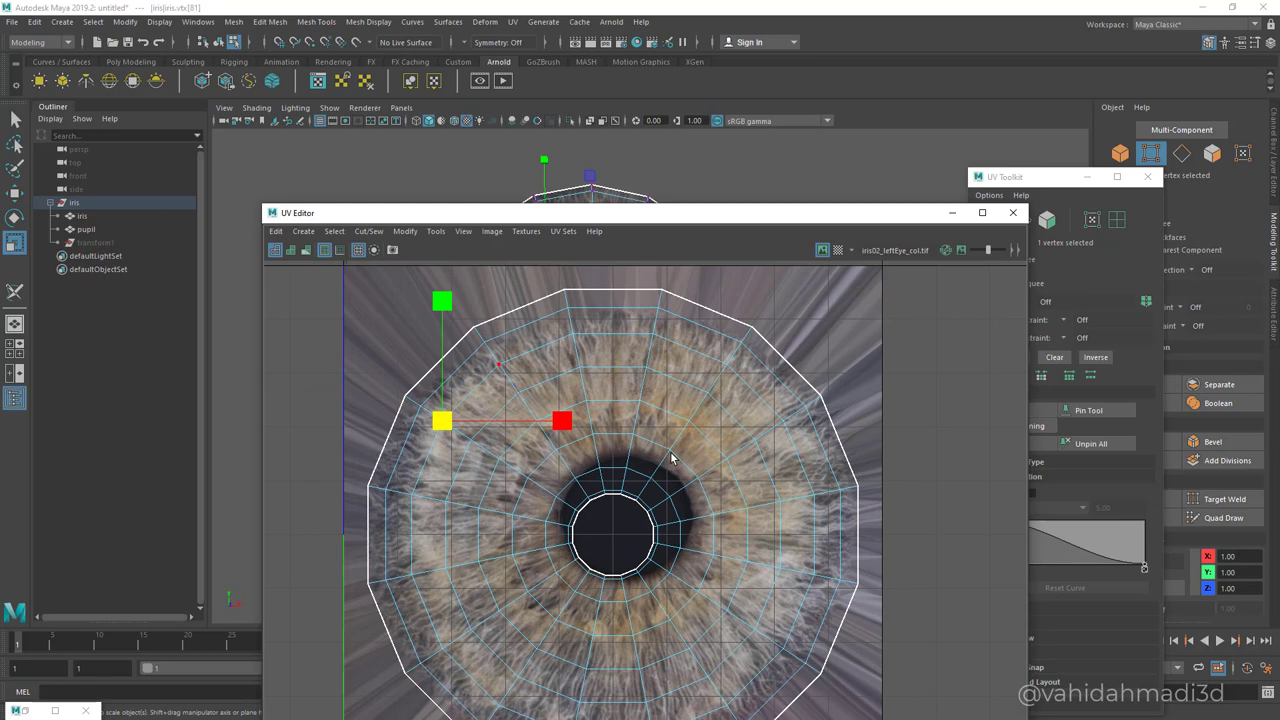
double_click(499, 364, "shift")
left_click_drag(613, 535, 610, 535)
middle_click_drag(674, 490, 560, 436, "alt")
scroll(560, 436, "down", 3)
scroll(560, 436, "up", 3)
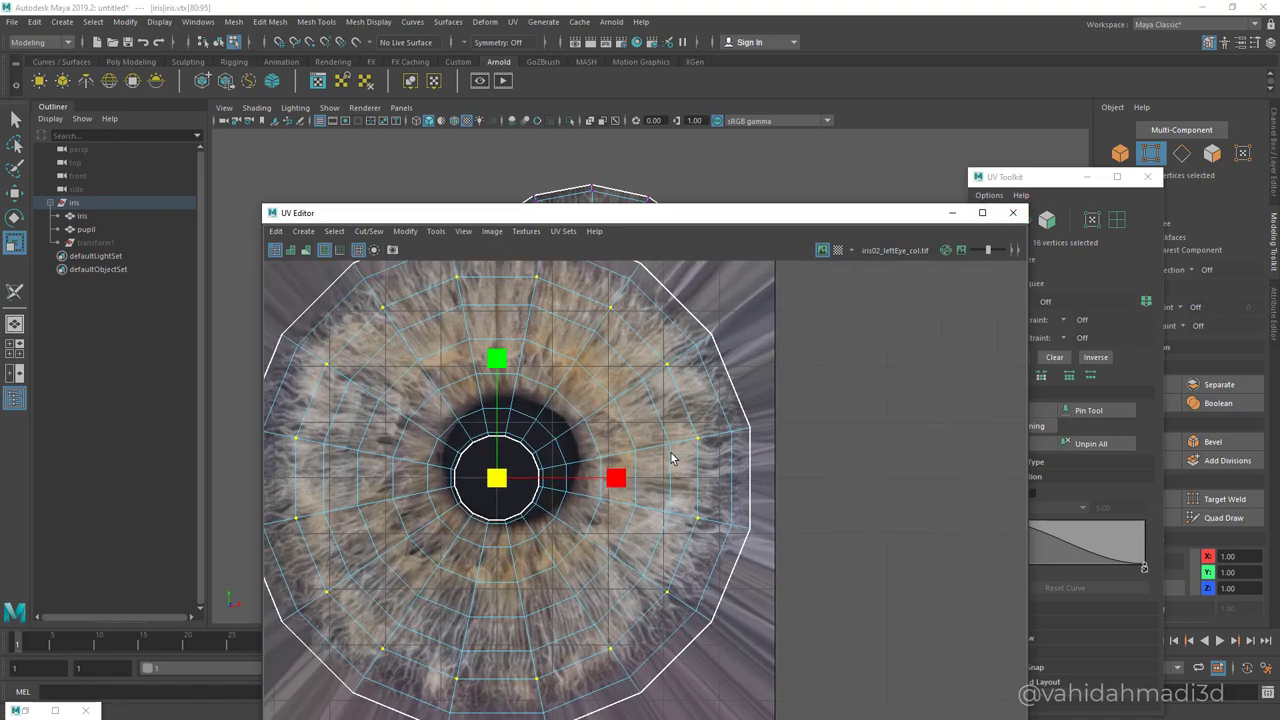
Rearrange the UV Toolkit and UV Editor windows side by side and enable Soft Select.
left_click_drag(1050, 177, 1079, 126)
left_click_drag(640, 213, 561, 120)
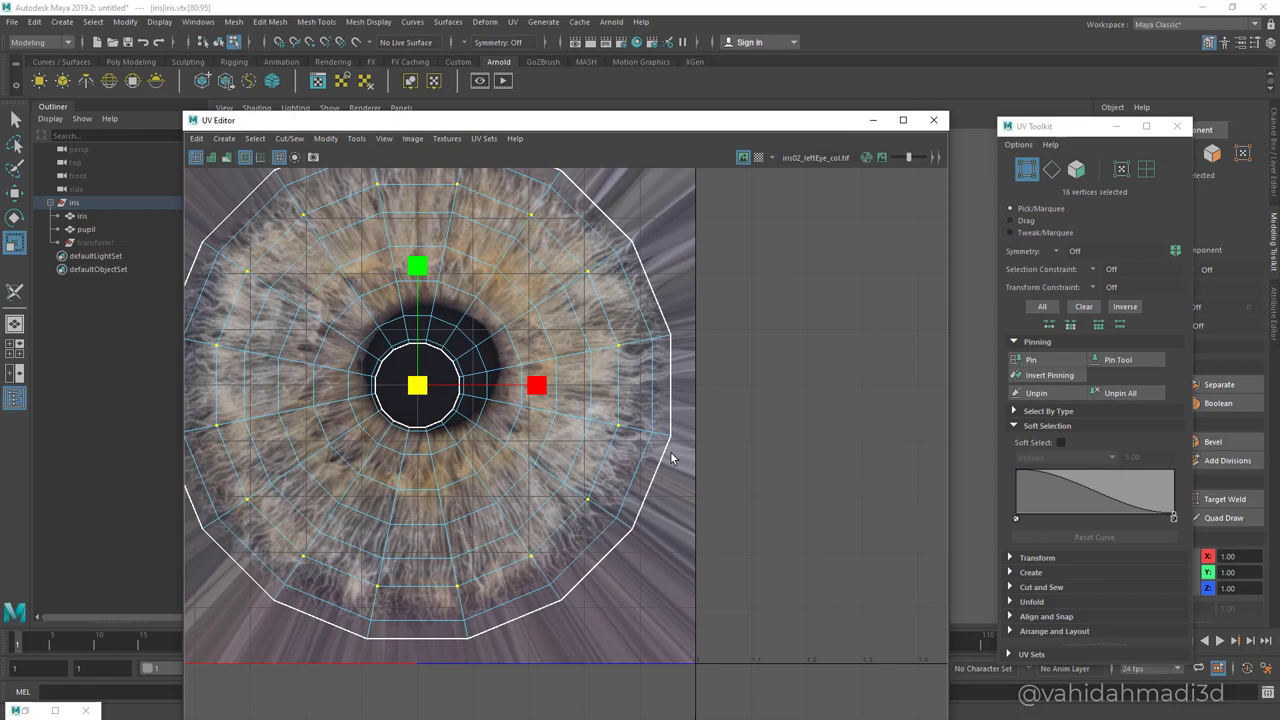
left_click(1061, 442)
Select the innermost UV ring and scale it outward with soft selection toward the edge of the texture's dark pupil.
middle_click_drag(540, 386, 650, 467, "alt")
scroll(650, 467, "up", 3)
double_click(519, 411)
scroll(528, 426, "up", 2)
left_click(527, 438)
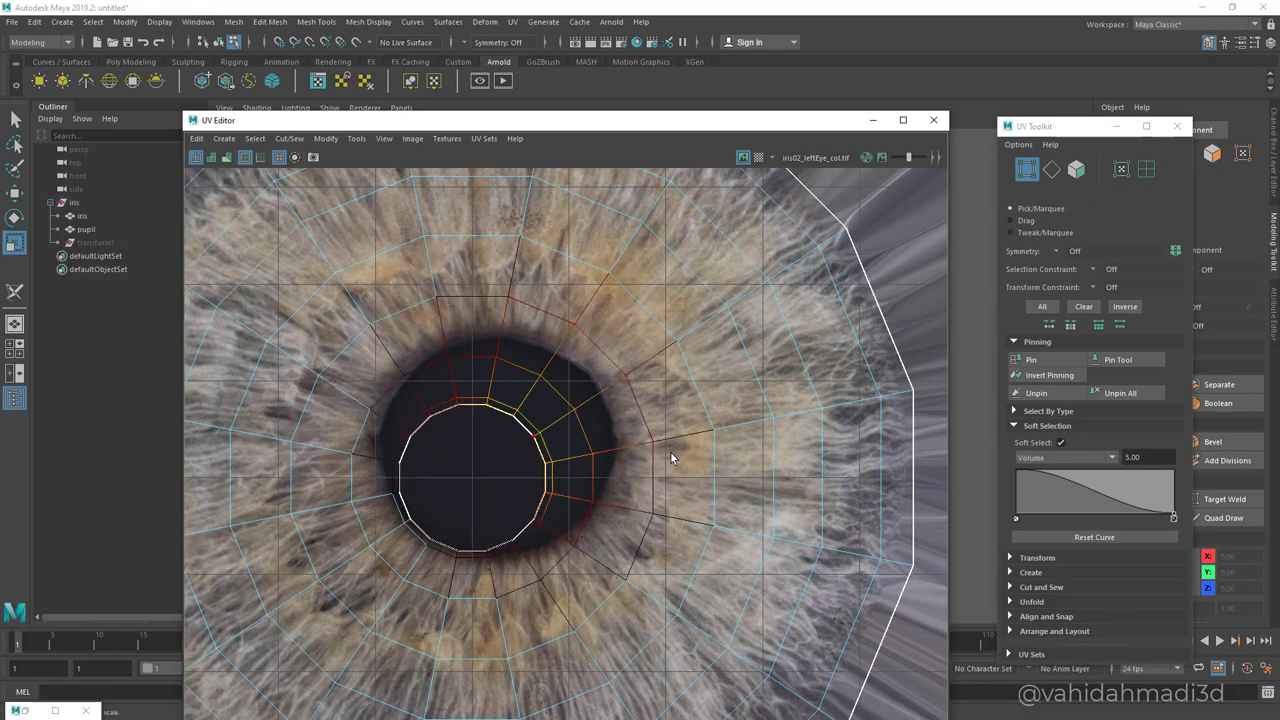
left_click(517, 411)
double_click(534, 436, "shift")
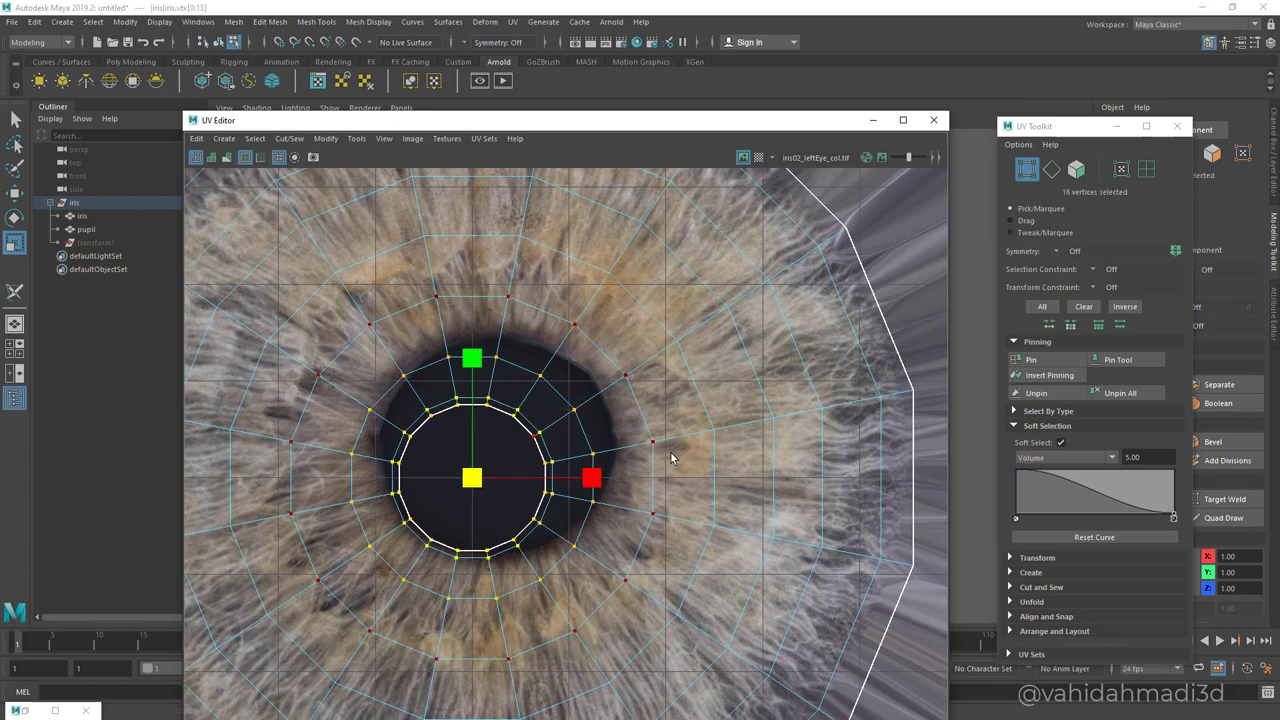
mouse_move(472, 478)
left_mouse_down()
mouse_move(507, 478)
mouse_move(490, 460)
mouse_move(501, 447)
left_mouse_up()
key("w")
key("ctrl+z")
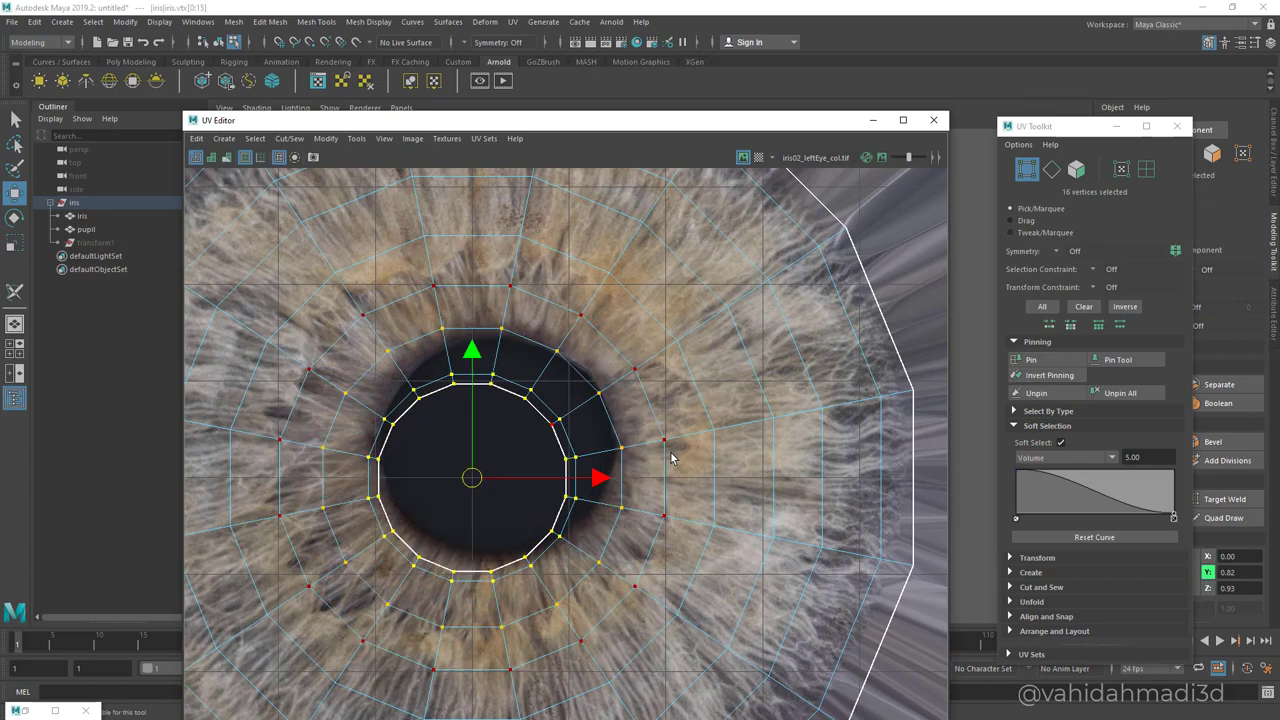
Select all iris UVs and move them so the inner hole is centred on the texture's pupil.
scroll(671, 458, "down", 8)
left_click_drag(442, 302, 253, 665)
left_click_drag(509, 405, 518, 395)
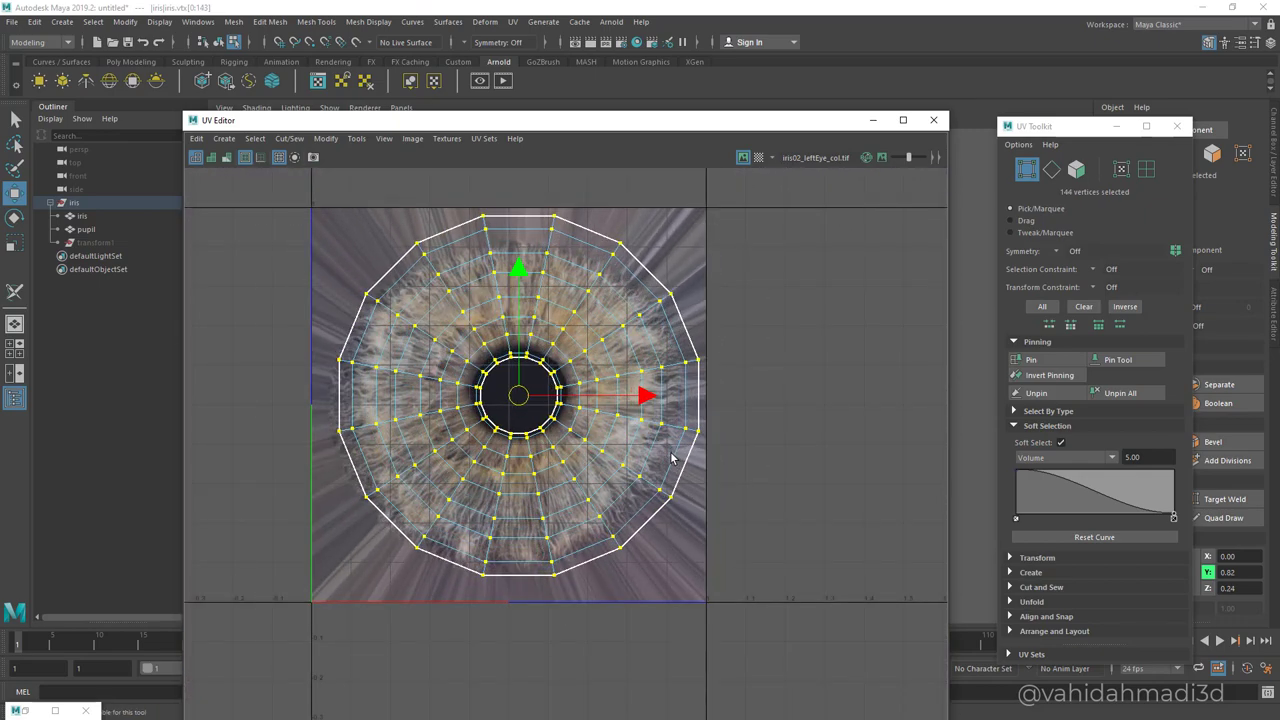
scroll(671, 458, "up", 4)
left_click_drag(647, 407, 646, 407)
left_click_drag(517, 279, 517, 276)
scroll(720, 306, "down", 2)
middle_click_drag(544, 186, 524, 226, "alt")
Select the second UV ring from the outer edge and scale it inward with soft selection to follow the iris pattern's border.
scroll(524, 226, "up", 4)
left_click(493, 312)
key("ctrl+z")
left_click(486, 274)
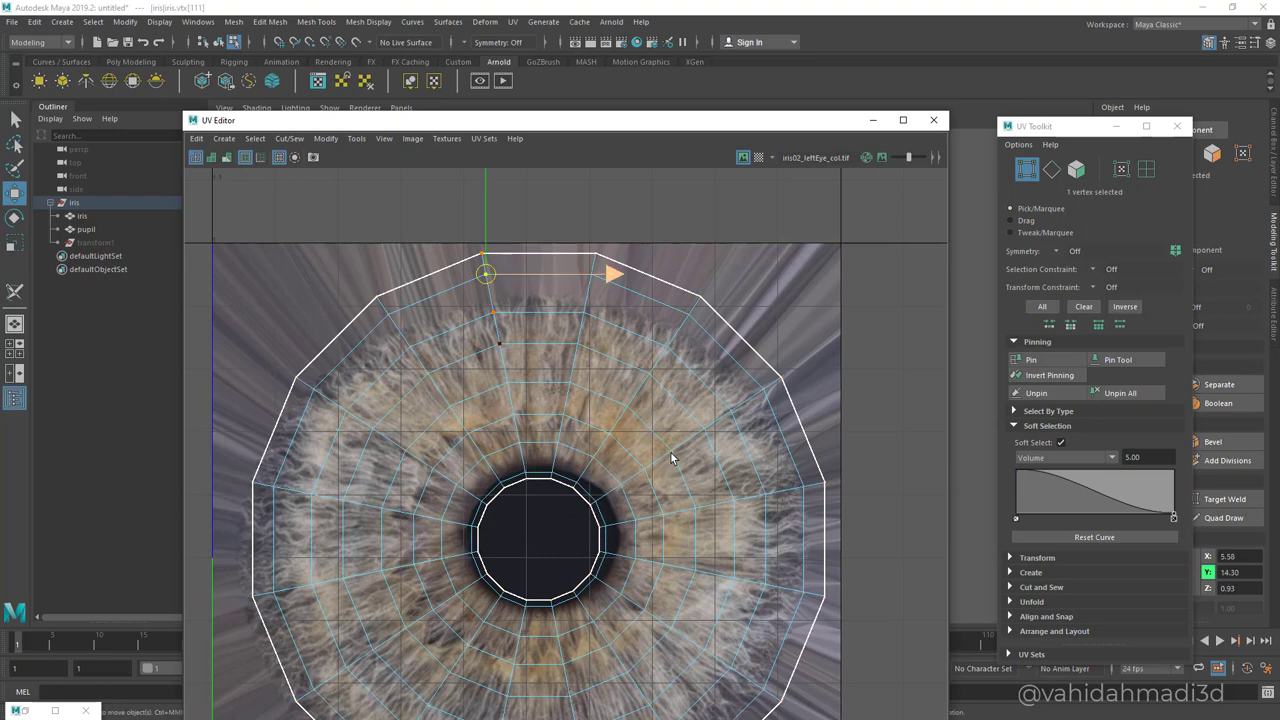
double_click(388, 314, "shift")
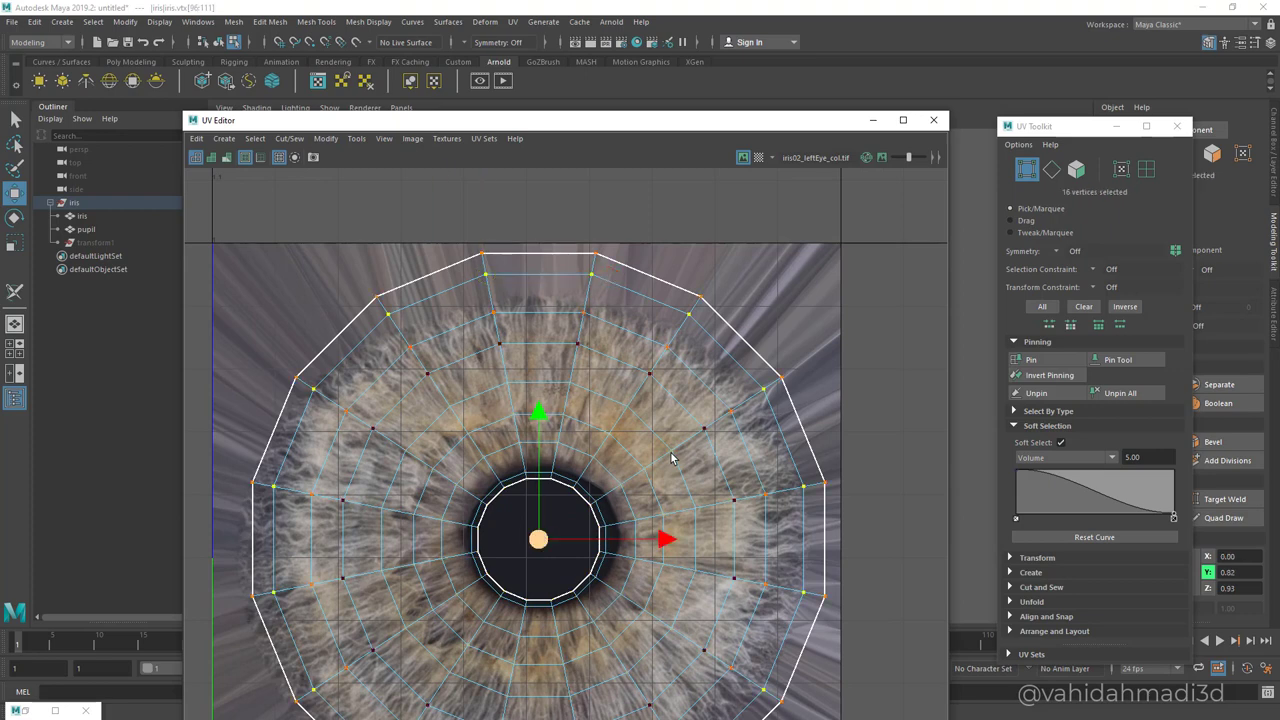
key("r")
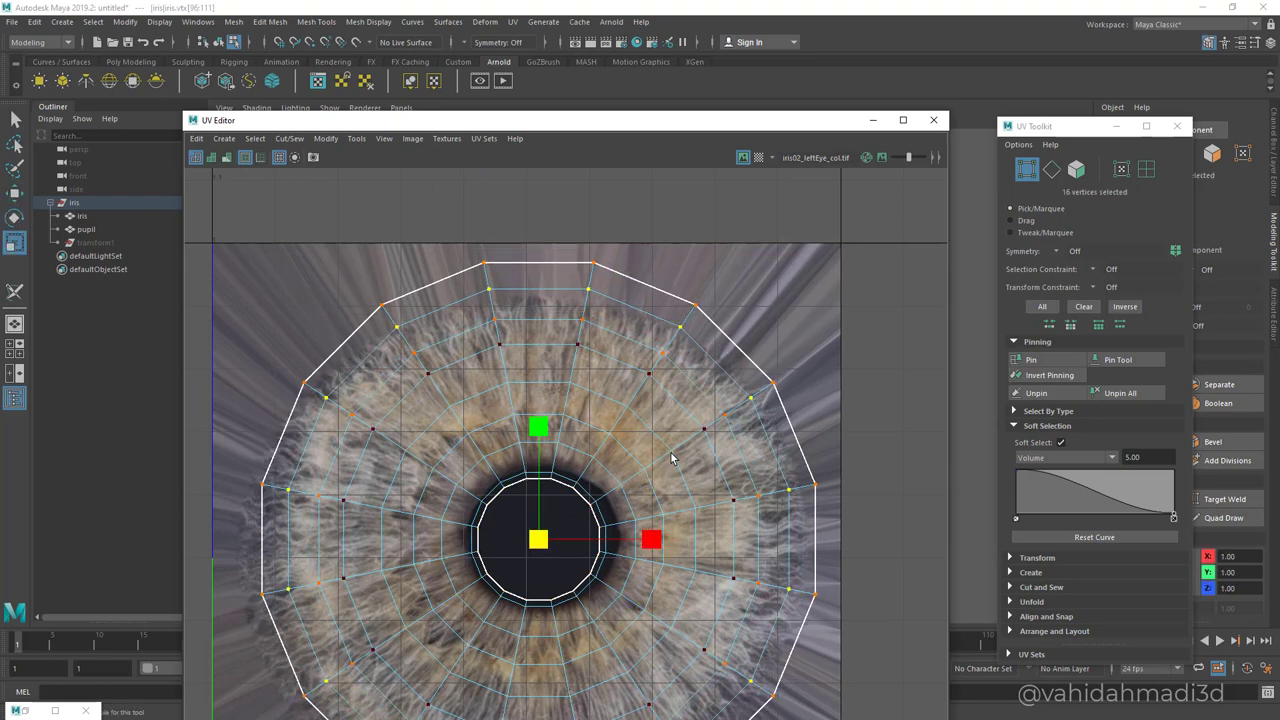
left_click_drag(538, 539, 537, 539)
Select the innermost UV ring again and scale it further outward to match the edge of the texture's pupil.
middle_click_drag(477, 551, 495, 497, "alt")
scroll(671, 458, "up", 4)
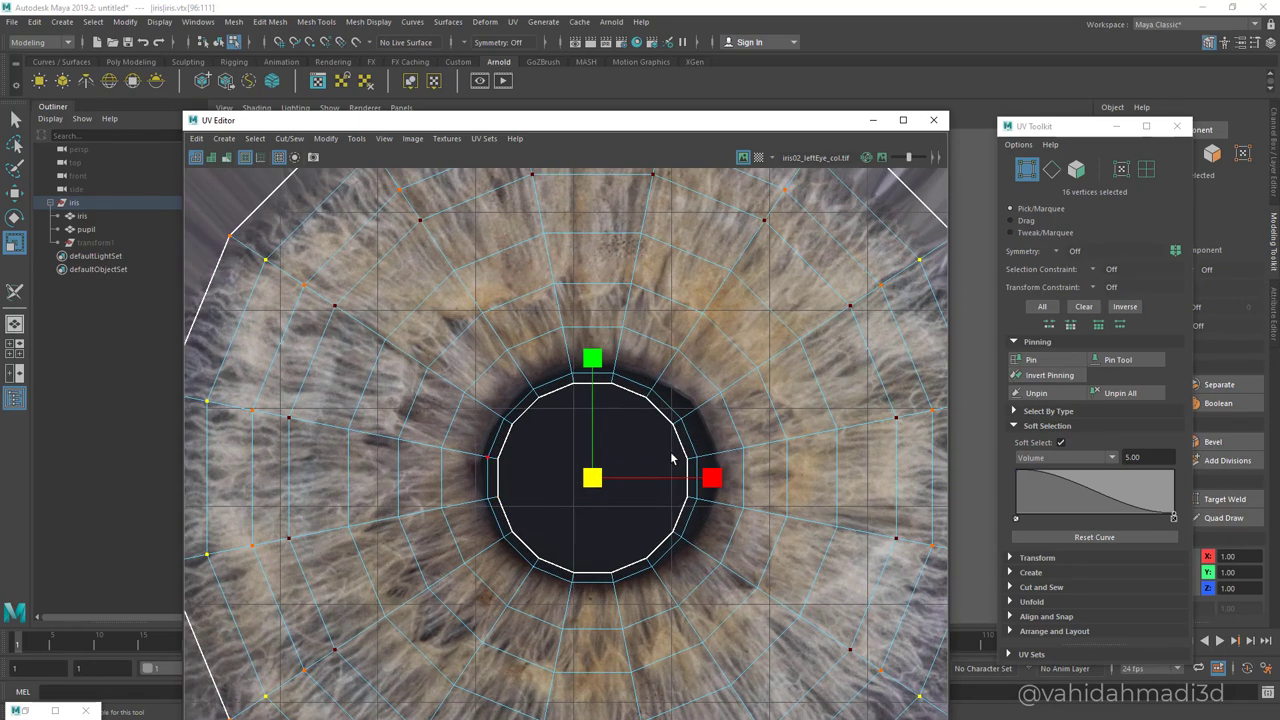
left_click(671, 458)
double_click(488, 498, "shift")
left_click_drag(592, 478, 609, 478)
scroll(609, 478, "down", 5)
middle_click_drag(609, 478, 605, 388, "alt")
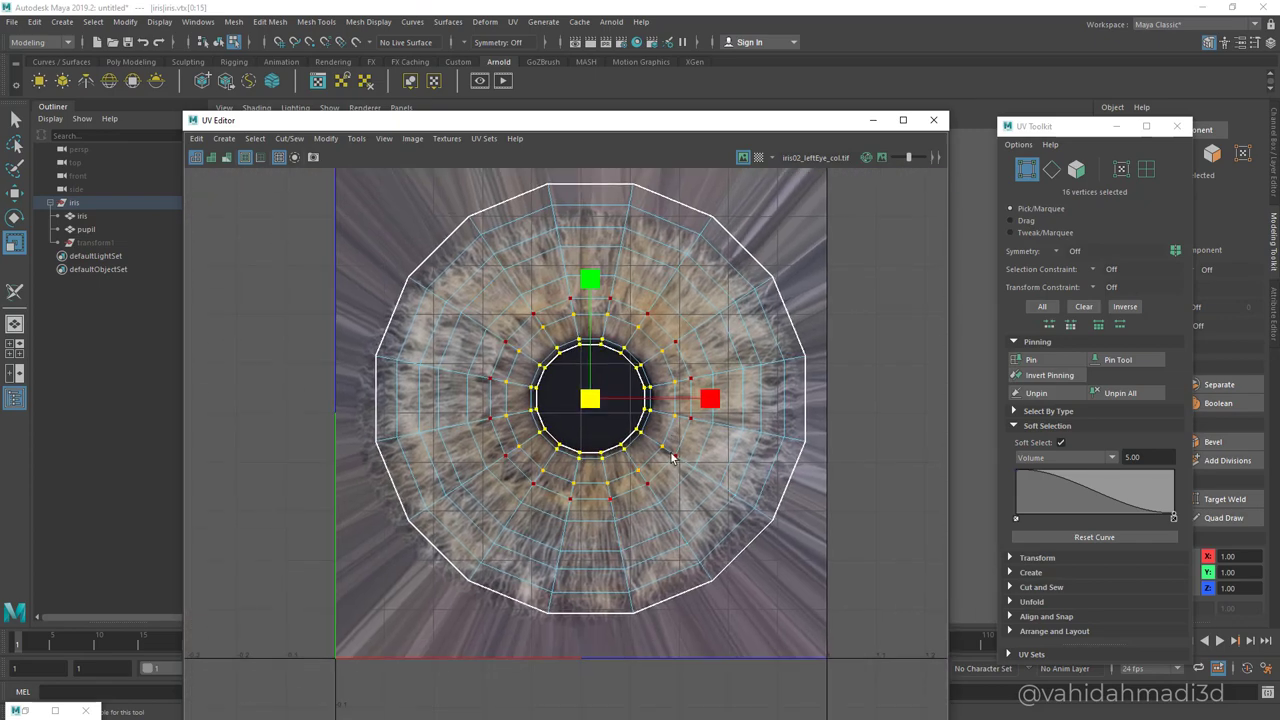
Try to scale one of the middle iris UV rings with soft selection, and undo the change.
scroll(671, 458, "up", 5)
left_click(489, 424)
double_click(527, 334, "shift")
left_click_drag(737, 473, 735, 473)
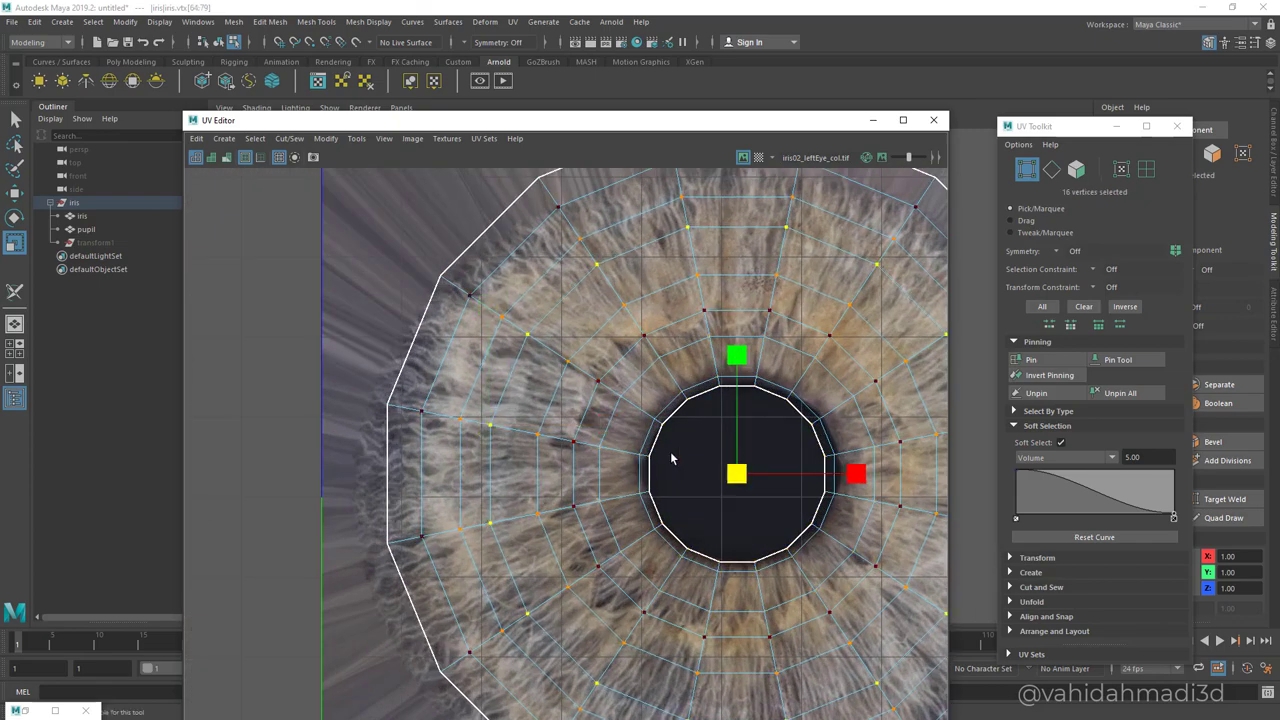
key("ctrl+z")
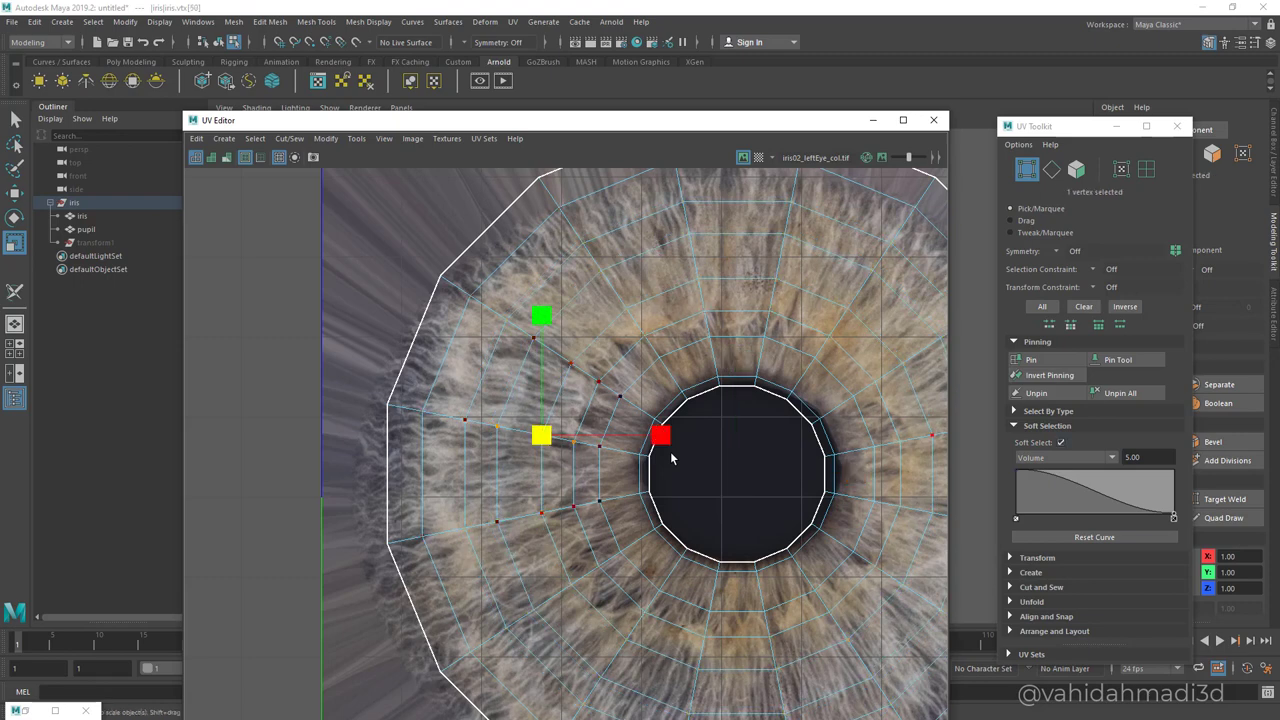
Turn off soft selection, select a whole middle UV ring and scale it slightly outward to even the ring spacing.
key("b")
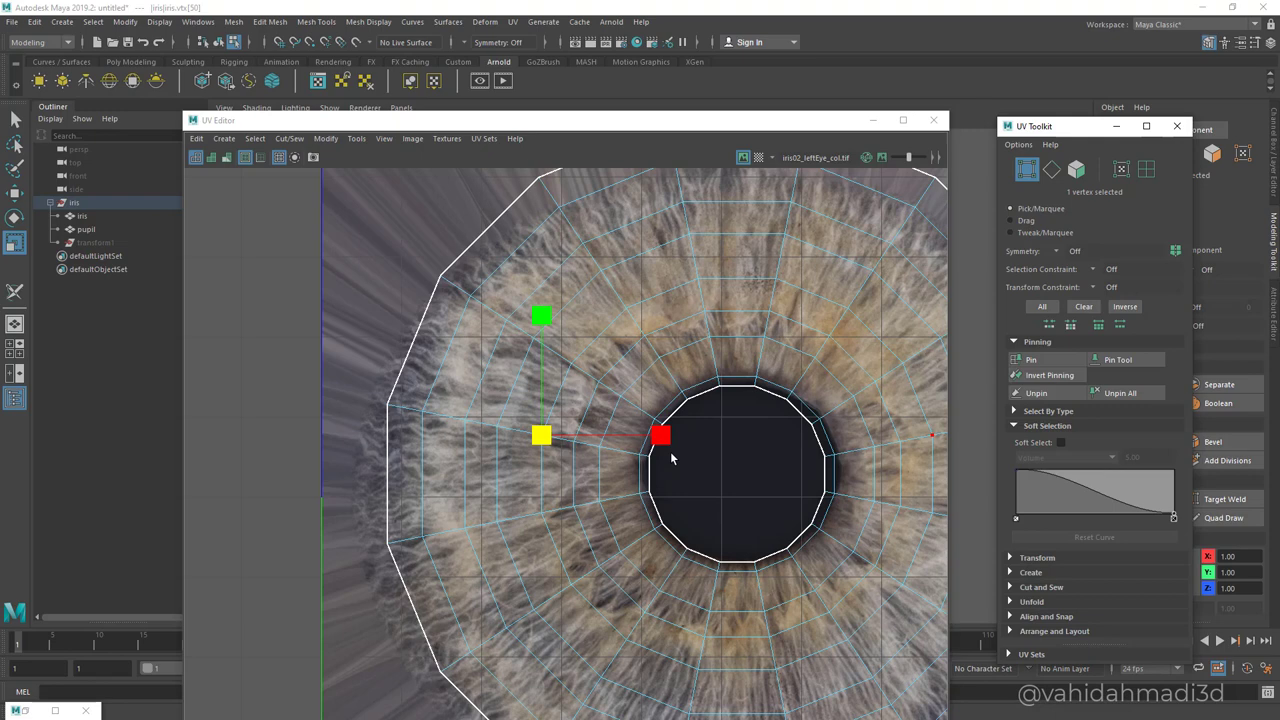
left_click(570, 366)
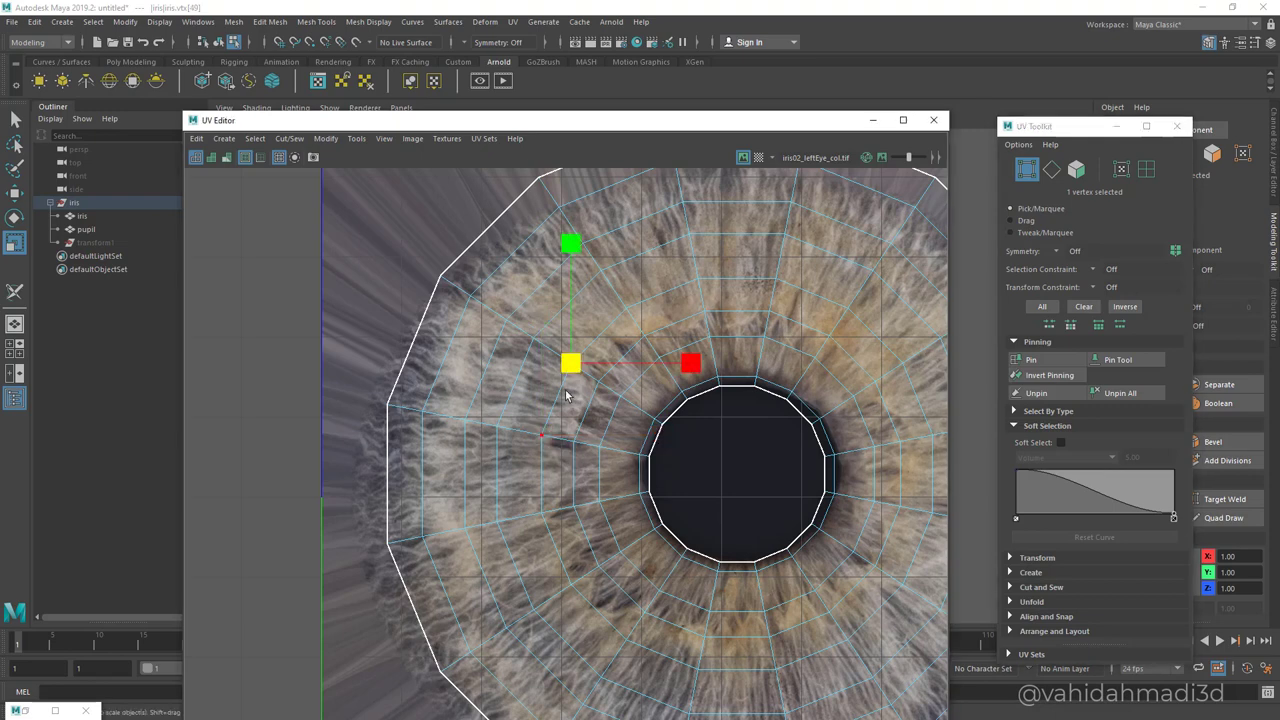
key("Right")
double_click(571, 364, "shift")
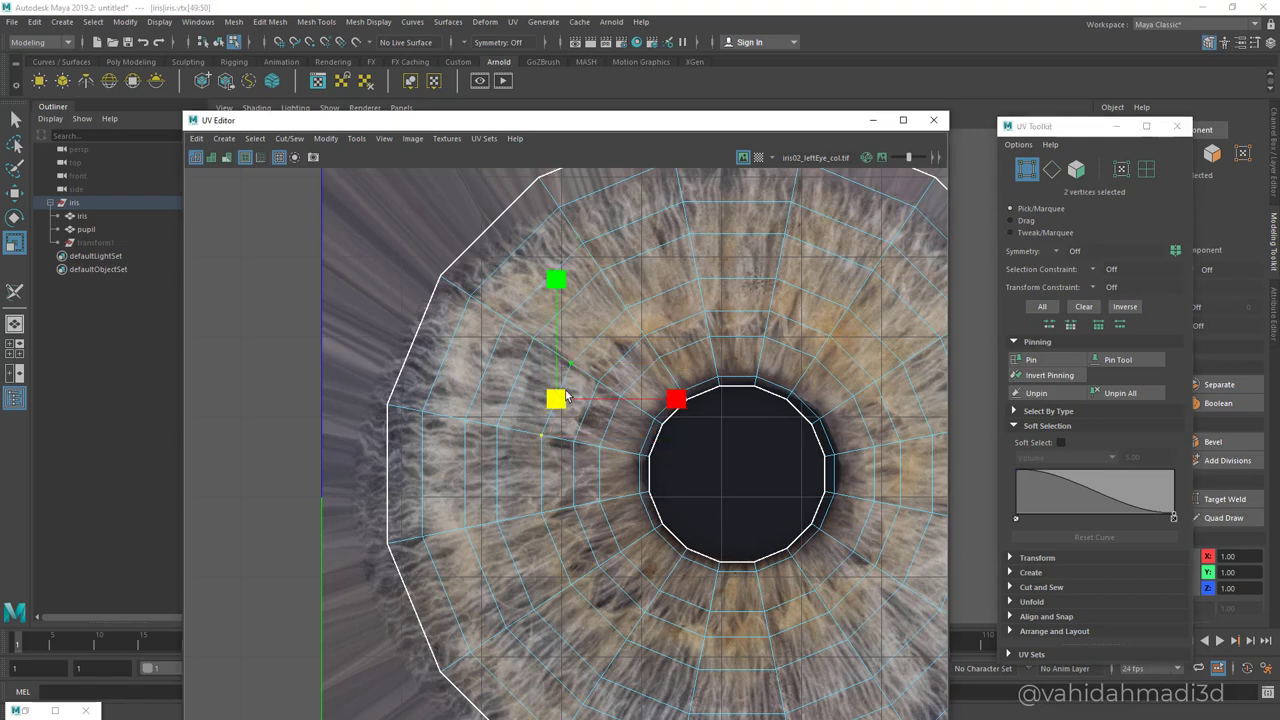
left_click_drag(737, 474, 749, 474)
Select the next two UV rings toward the pupil and scale them outward for more even spacing.
left_click(573, 441)
double_click(599, 381, "shift")
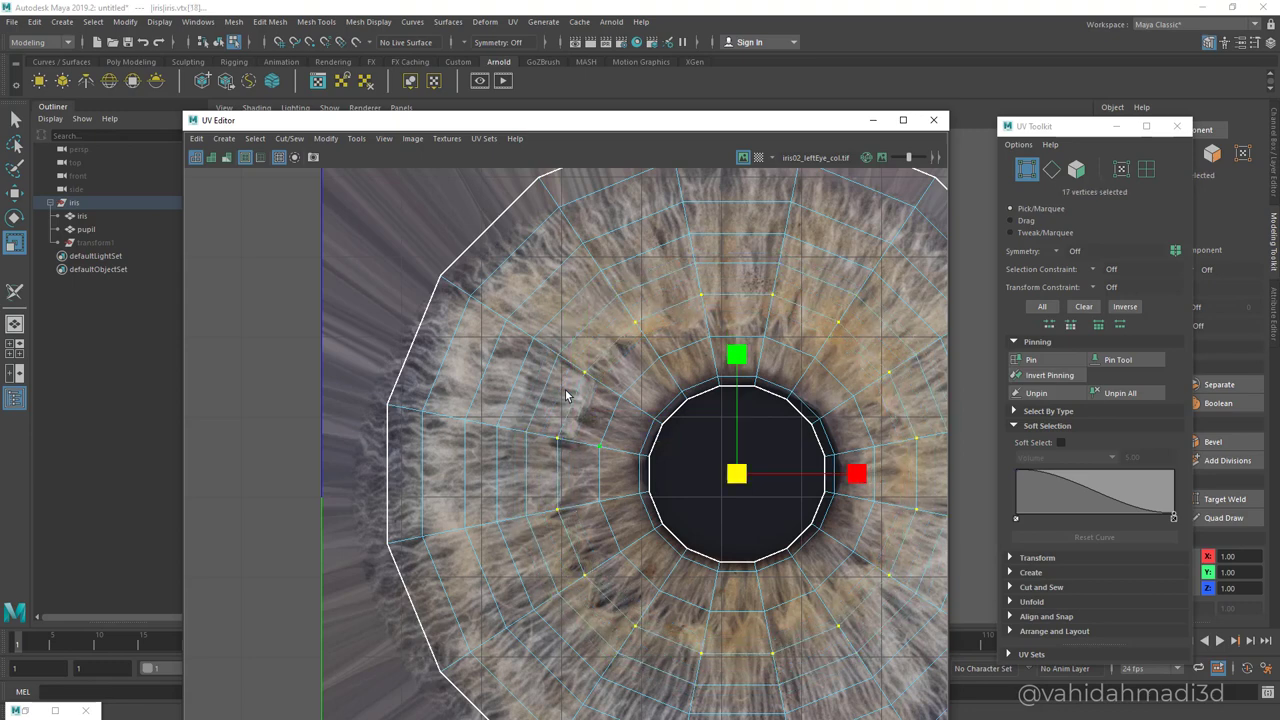
left_click_drag(737, 474, 741, 474)
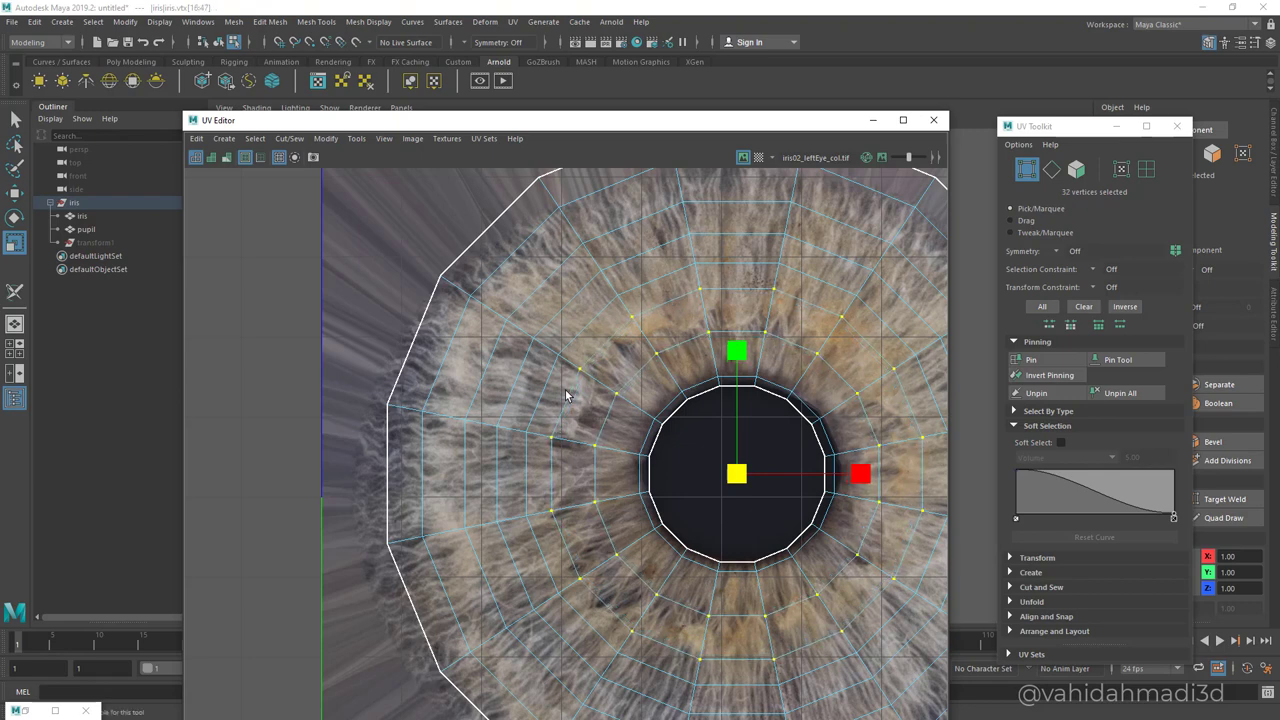
Scale the two innermost UV rings slightly outward so the hole's border meets the edge of the dark pupil.
double_click(640, 454)
left_click(640, 454)
double_click(655, 418, "shift")
mouse_move(737, 474)
left_mouse_down()
mouse_move(758, 474)
mouse_move(743, 474)
left_mouse_up()
left_click(649, 457)
double_click(662, 424, "shift")
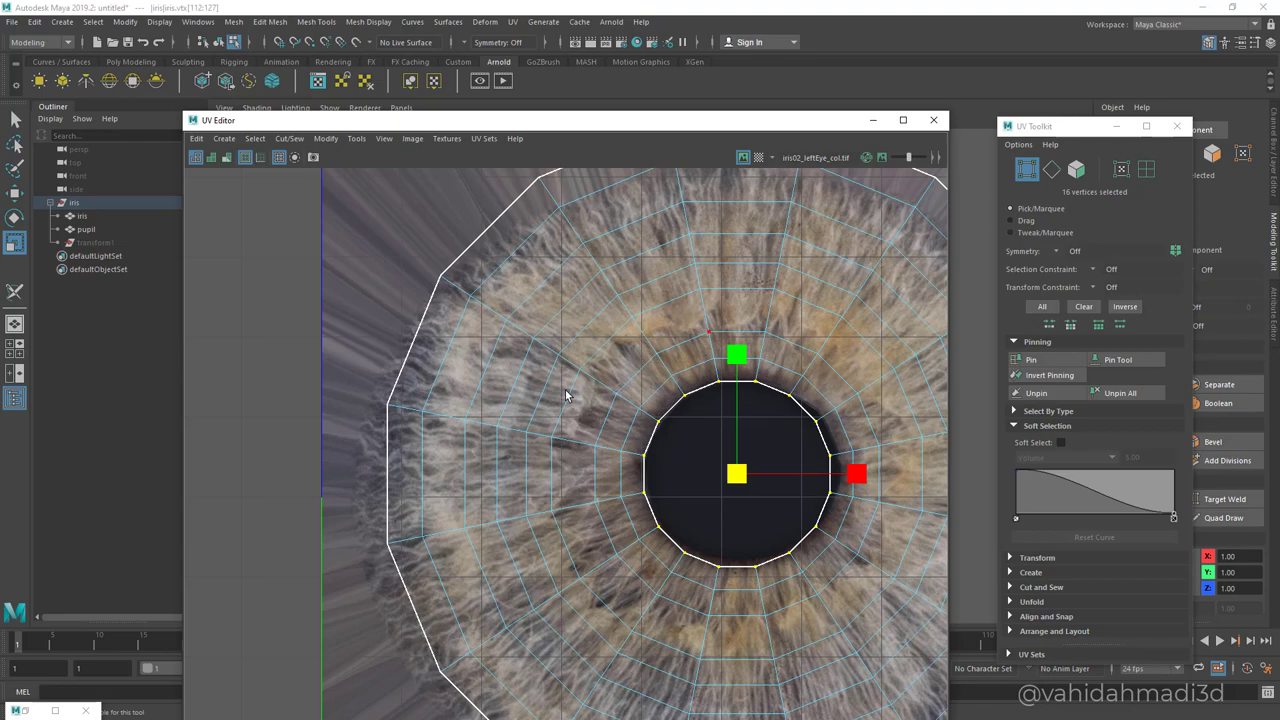
Turn soft selection back on and move a UV on the left outer border outward to the iris texture's edge.
key("ctrl+2")
left_click_drag(716, 331, 598, 435)
scroll(705, 329, "down", 5)
middle_click_drag(705, 329, 682, 278, "alt")
scroll(605, 295, "down", 1)
scroll(630, 306, "up", 2)
scroll(671, 292, "down", 2)
scroll(746, 262, "up", 2)
scroll(682, 278, "up", 1)
left_click(430, 358)
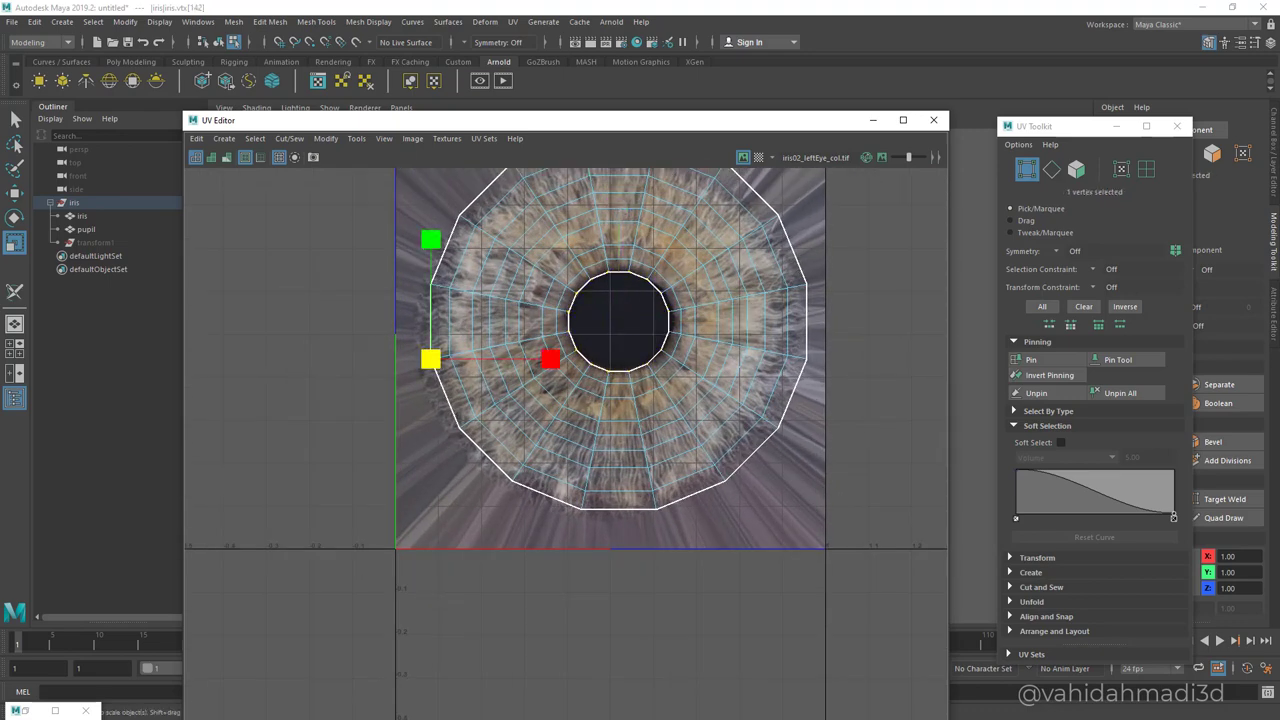
key("b")
key("w")
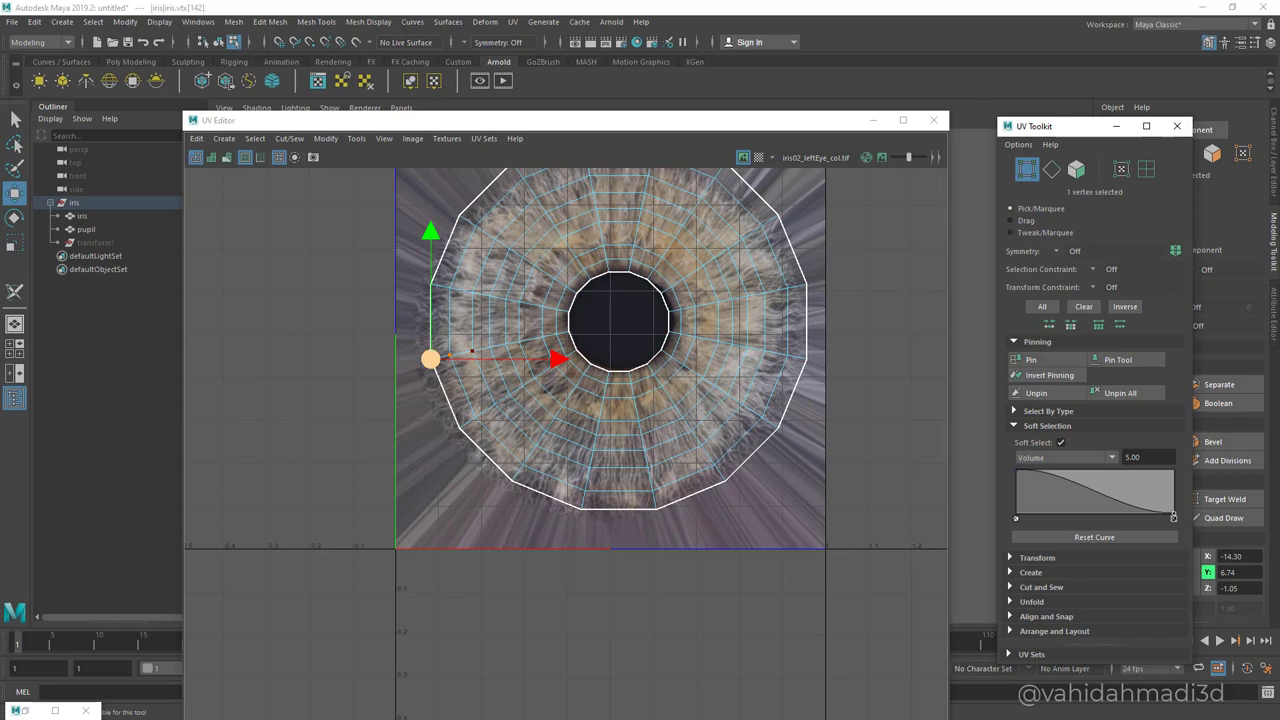
left_click_drag(559, 359, 550, 359)
Adjust the lower-left outer border UVs so they follow the edge of the iris texture.
mouse_move(452, 424)
left_mouse_down()
mouse_move(480, 436)
mouse_move(457, 429)
left_mouse_up()
left_click_drag(460, 540, 510, 481)
left_click_drag(556, 528, 582, 505)
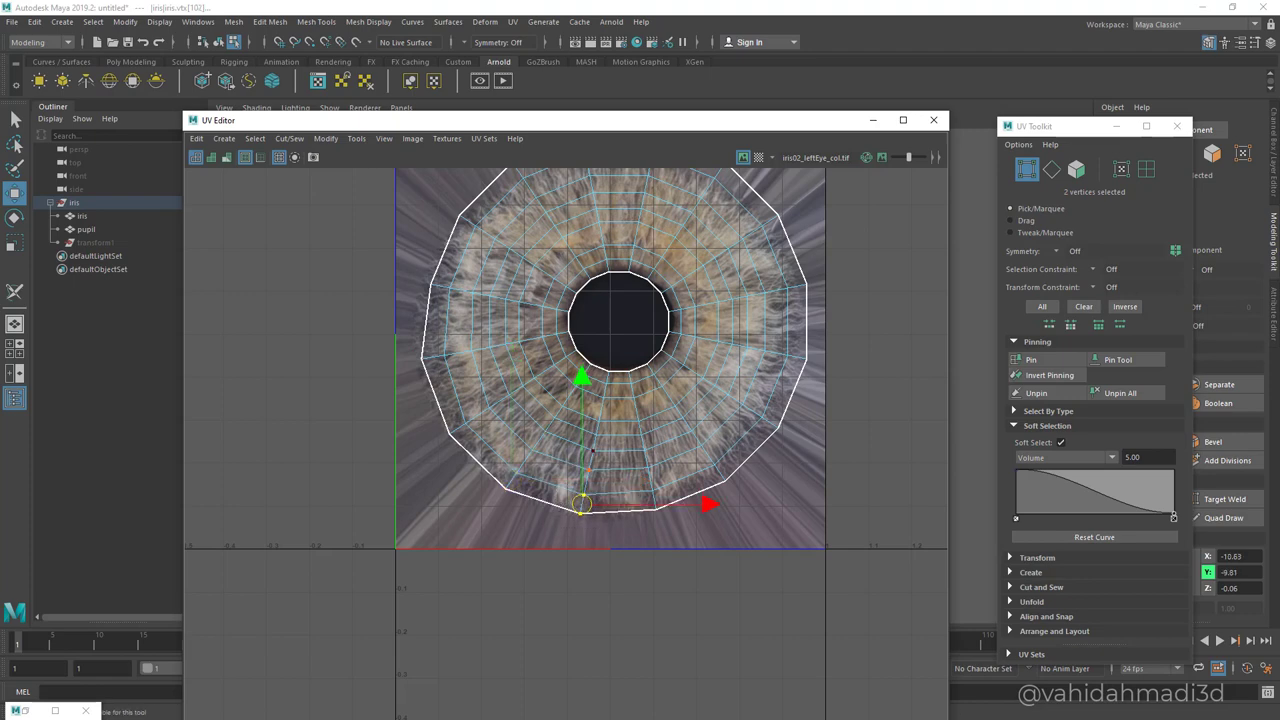
Move the top outer border UVs down and the upper-left ones outward to follow the iris texture's edge.
middle_click_drag(582, 505, 546, 667, "alt")
left_click_drag(674, 278, 456, 364)
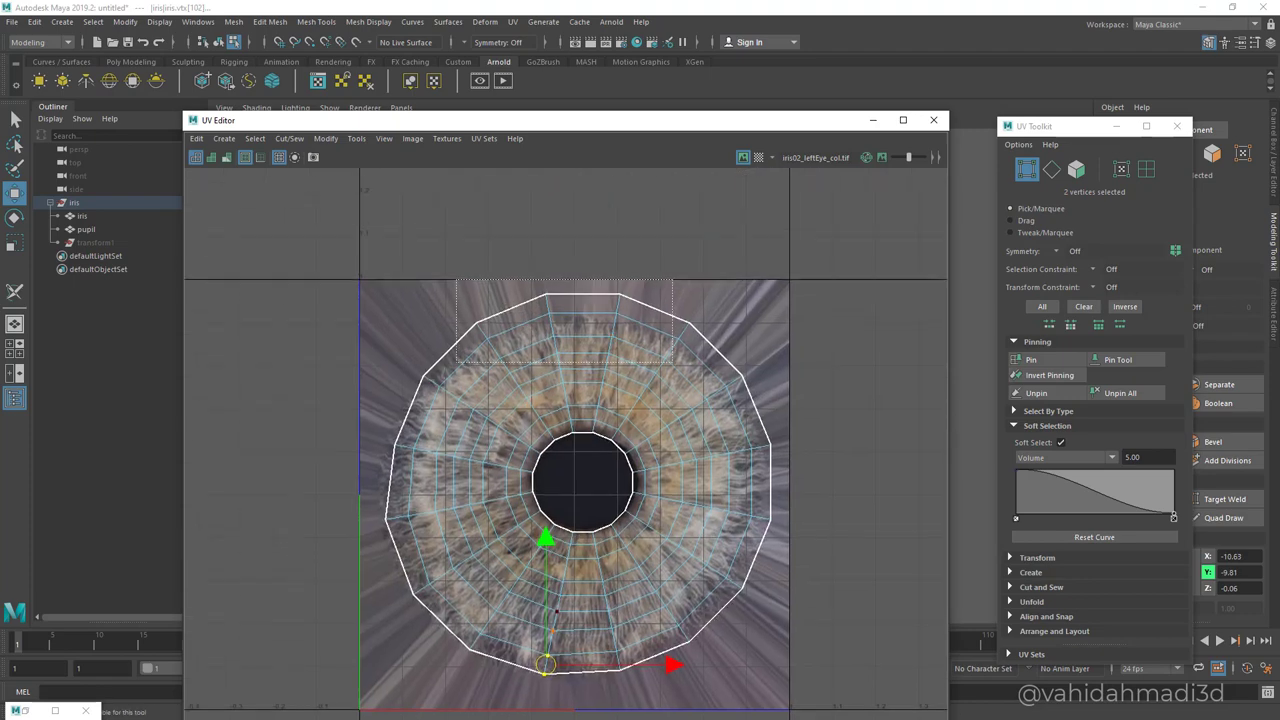
left_click_drag(570, 326, 569, 333)
left_click_drag(446, 358, 358, 461)
left_click_drag(417, 415, 411, 412)
left_click(385, 519)
Move the right-side and top outer border UVs slightly inward to match the outline of the iris texture.
left_click_drag(778, 316, 703, 468)
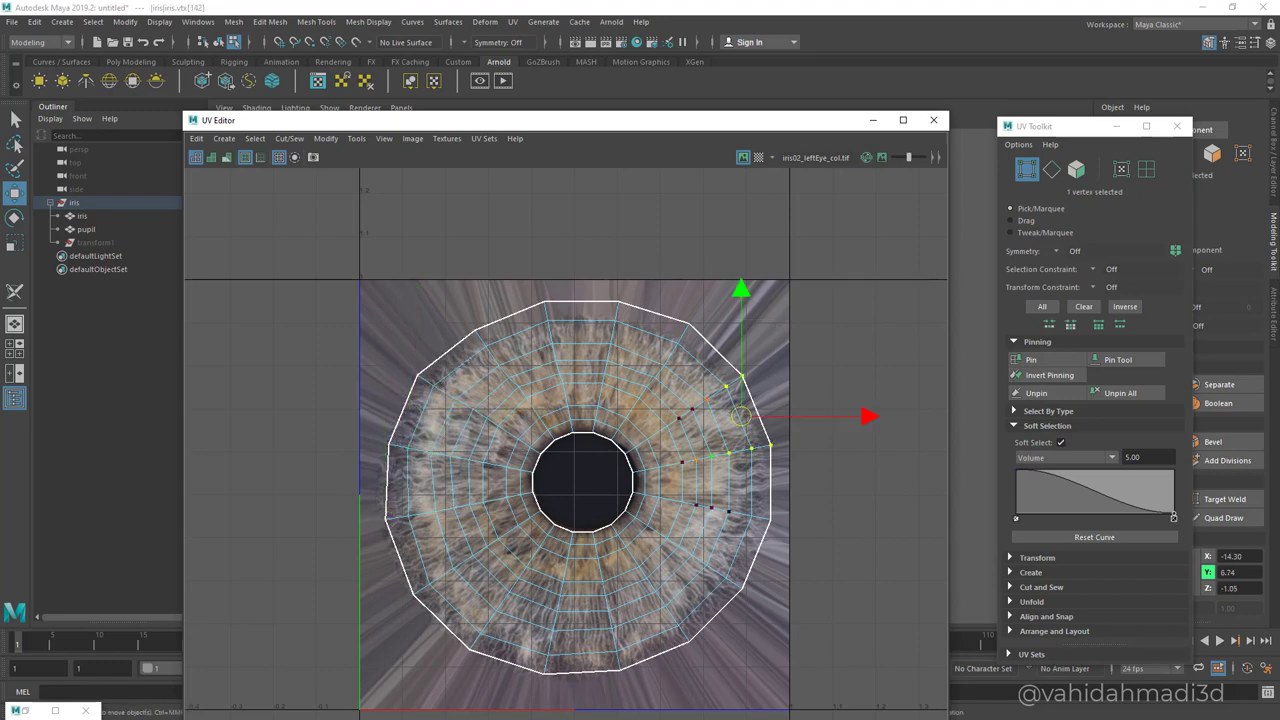
left_click_drag(740, 417, 737, 420)
left_click_drag(802, 456, 750, 557)
left_click_drag(735, 295, 680, 338)
left_click_drag(554, 333, 543, 320)
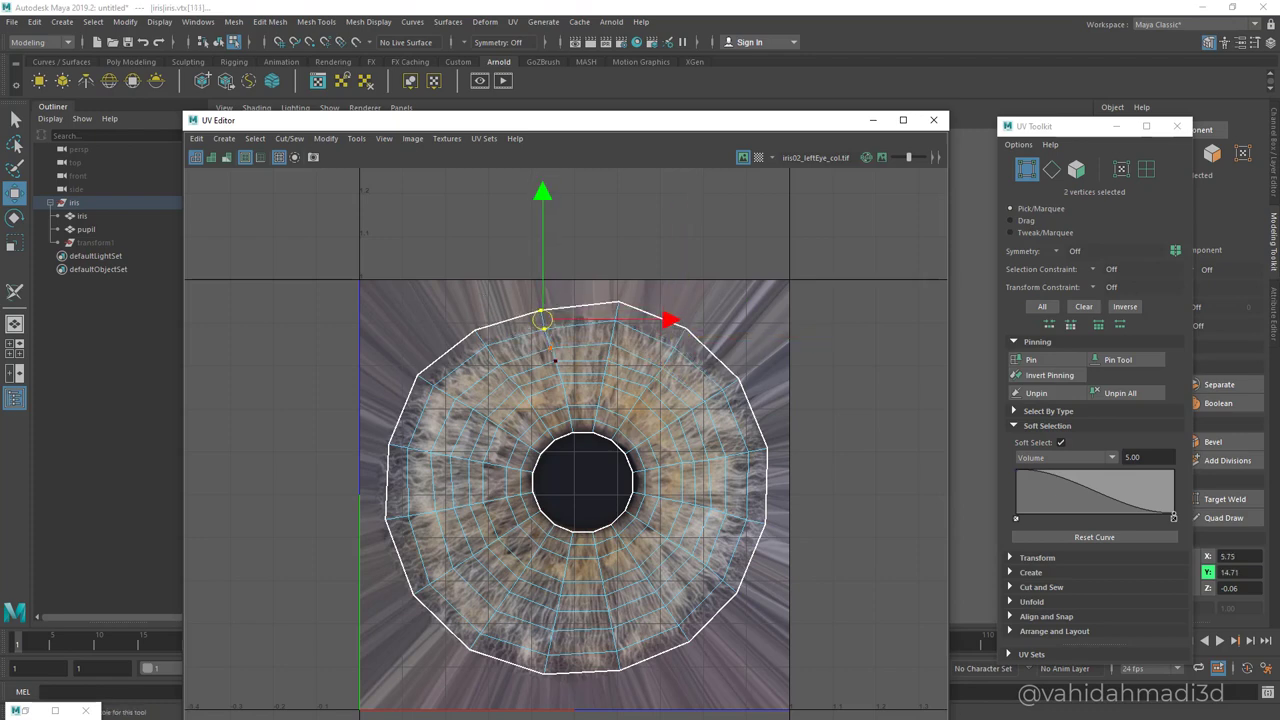
left_click(618, 302)
left_click_drag(618, 302, 617, 309)
scroll(638, 419, "down", 2)
middle_click_drag(638, 419, 638, 411, "alt")
left_click_drag(709, 333, 661, 355)
Move the upper-left UV of the inner hole slightly outward to the edge of the dark pupil.
middle_click_drag(675, 447, 677, 385, "alt")
scroll(625, 405, "up", 2)
left_click_drag(618, 385, 661, 419)
scroll(646, 366, "up", 1)
left_click(510, 354)
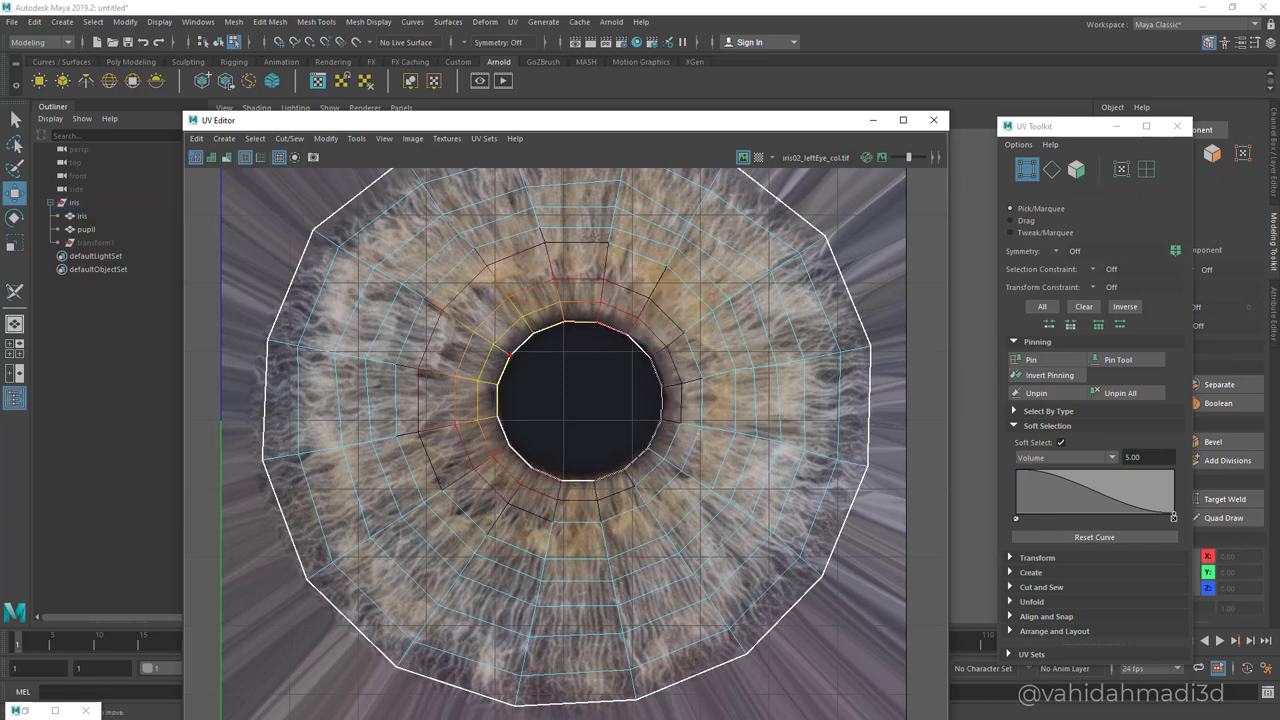
left_click(511, 354)
left_click_drag(511, 354, 508, 353)
scroll(526, 427, "down", 4)
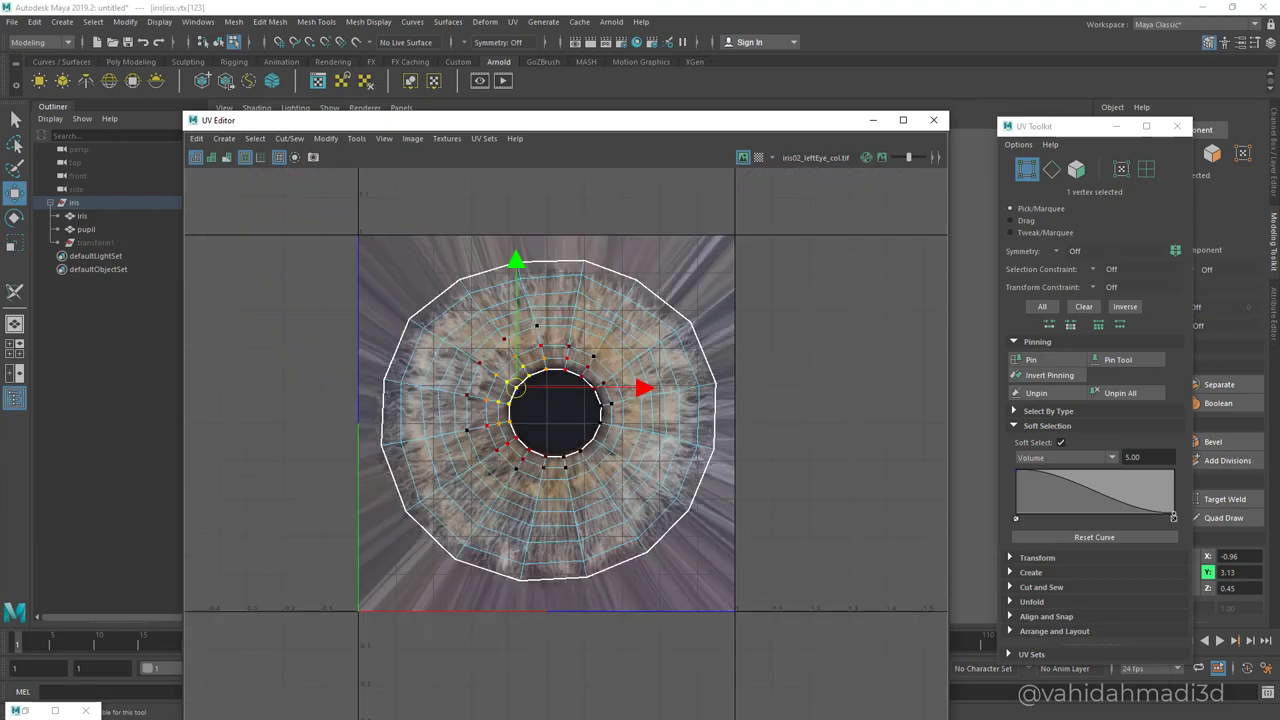
Move the UV Editor clear of the model, return to object selection and examine the pupil disc in the viewport.
mouse_move(640, 120)
left_mouse_down()
mouse_move(765, 534)
mouse_move(765, 482)
left_mouse_up()
left_click(770, 340)
mouse_move(767, 339)
right_mouse_down()
mouse_move(767, 372)
mouse_move(815, 352)
mouse_move(832, 320)
right_mouse_up()
left_click(597, 325)
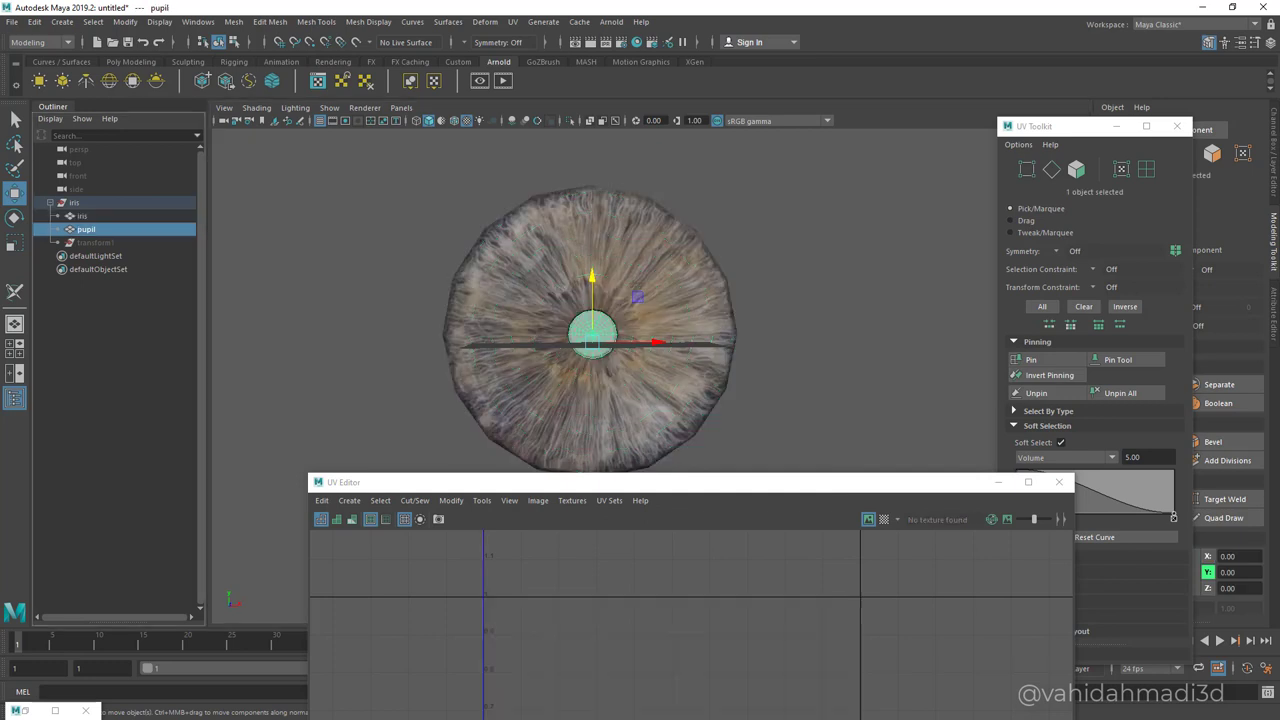
left_click_drag(597, 325, 624, 318, "alt")
left_click_drag(602, 335, 590, 333, "alt")
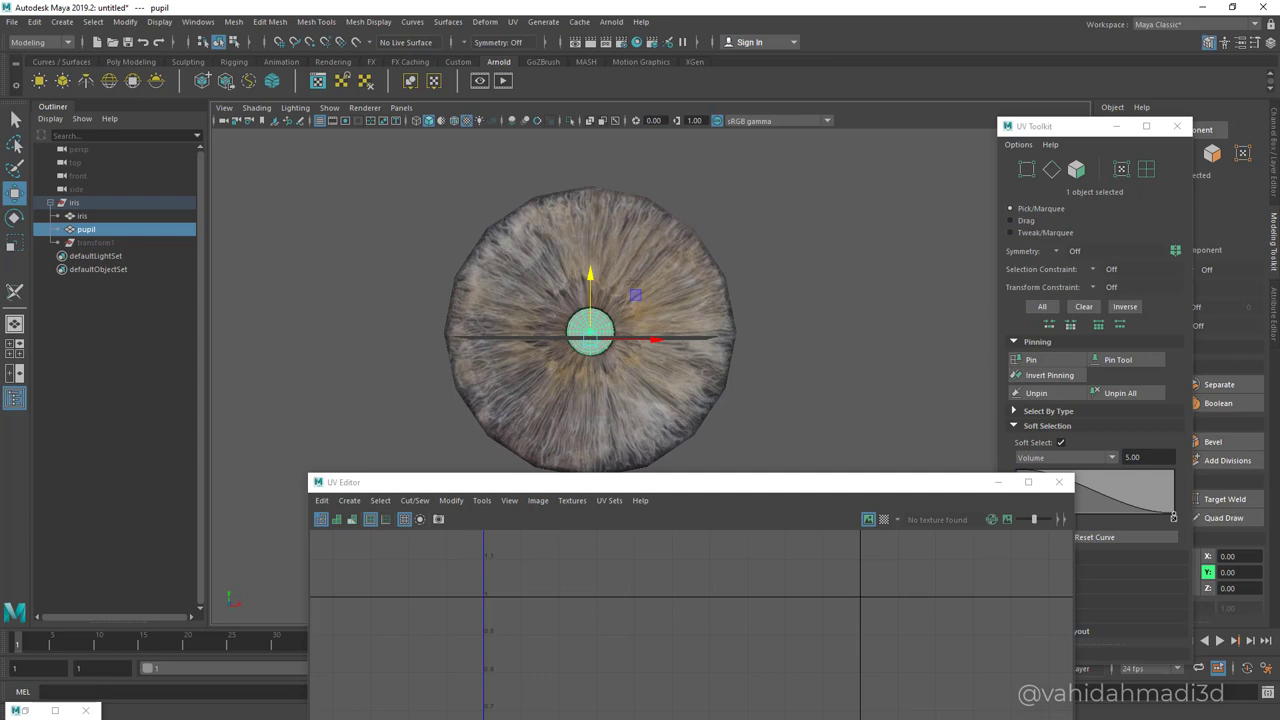
Preview the iris mesh smoothed, return it to the unsmoothed display and examine the texture around the pupil.
left_click(82, 216)
key("3")
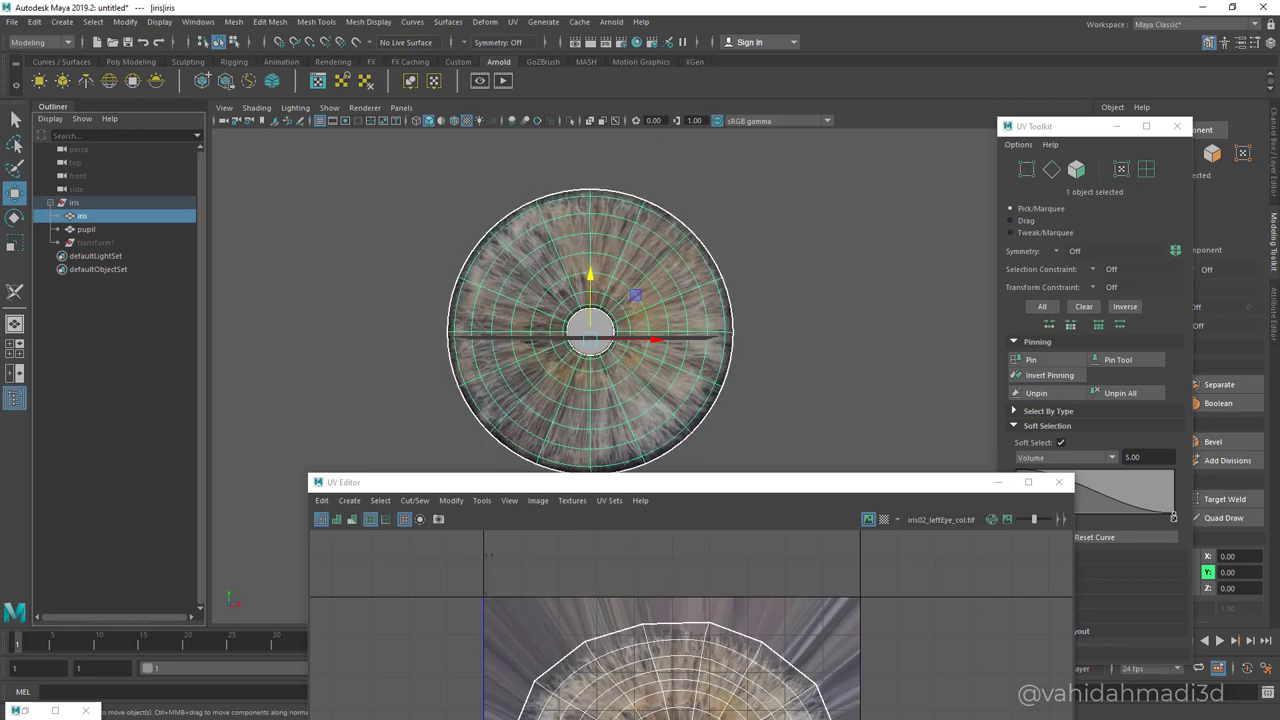
key("1")
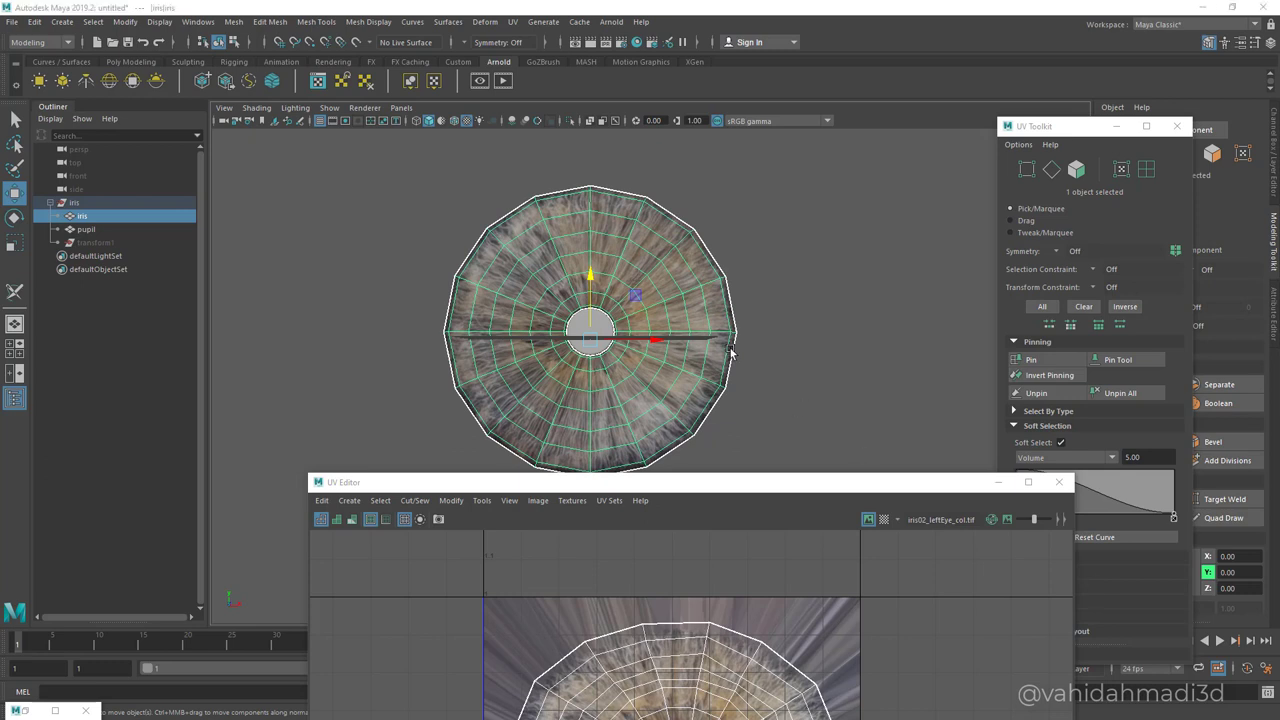
left_click(838, 390)
scroll(838, 390, "up", 3)
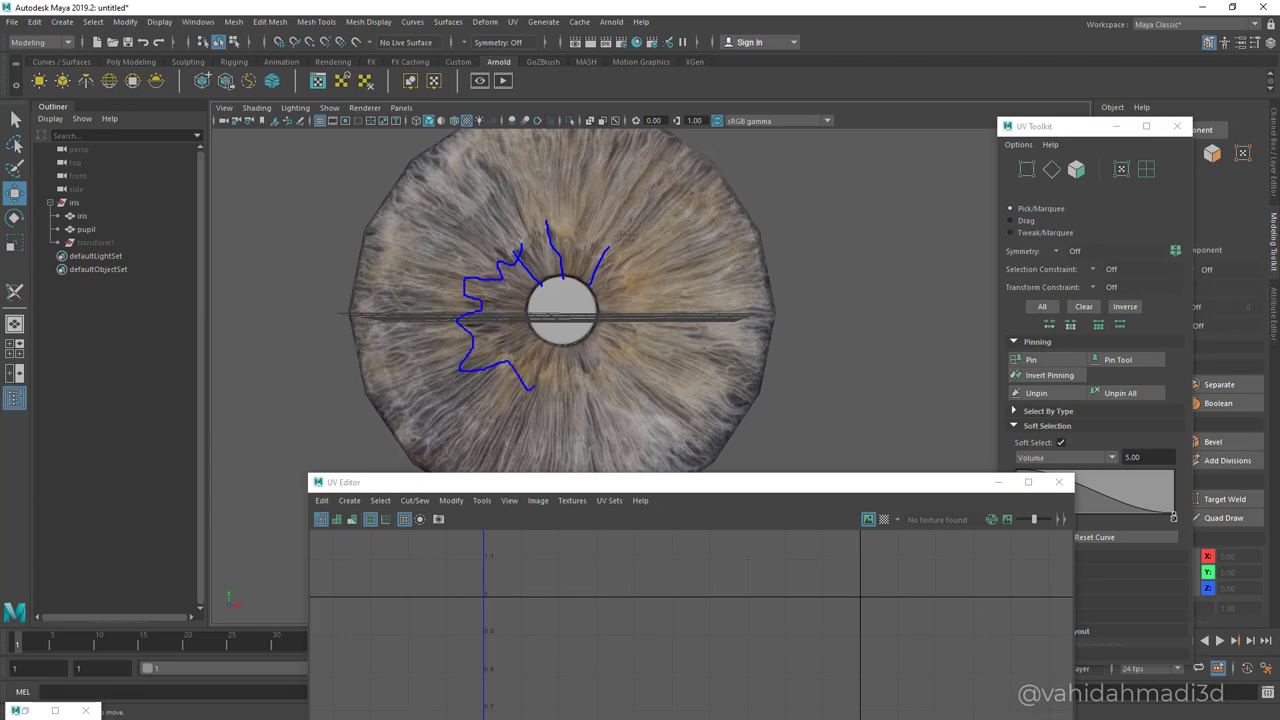
left_click_drag(641, 350, 621, 295)
key("Escape")
Place the UV Editor beside the model, select all iris UVs and scale them down slightly to stay inside the iris pattern.
left_click_drag(640, 482, 670, 107)
scroll(721, 428, "down", 3)
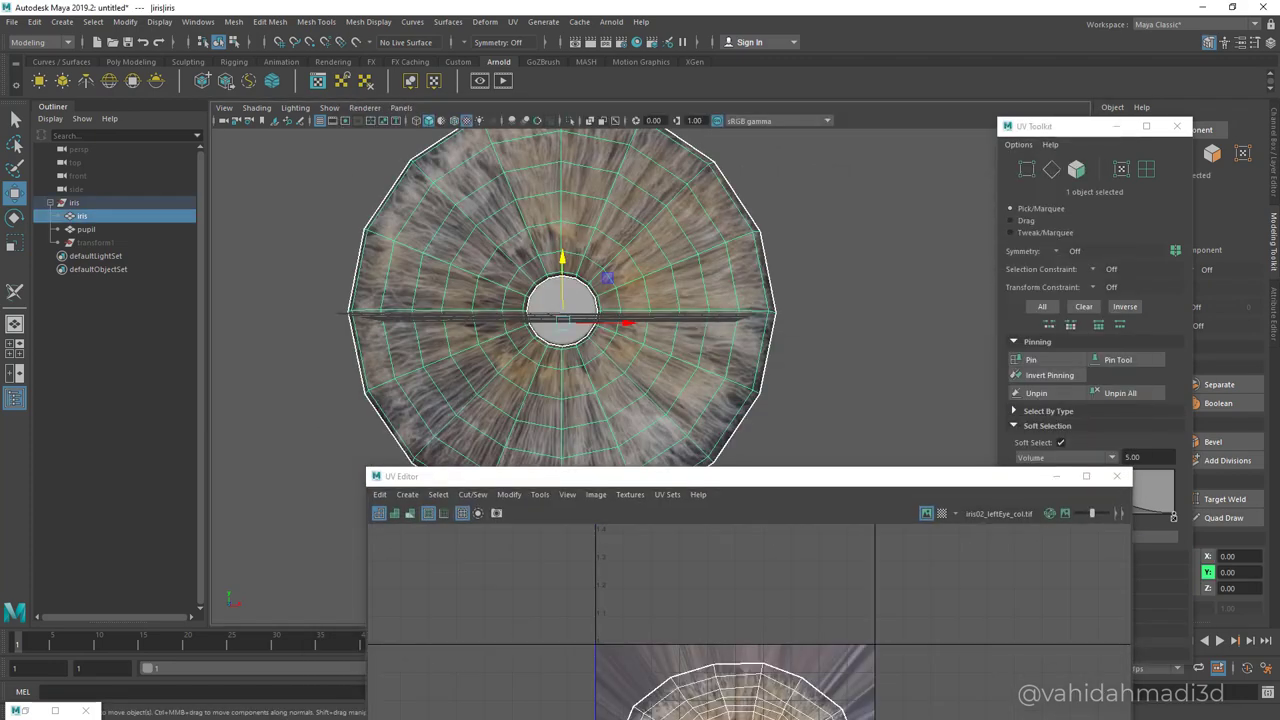
left_click_drag(740, 476, 703, 257)
left_click_drag(593, 415, 887, 671)
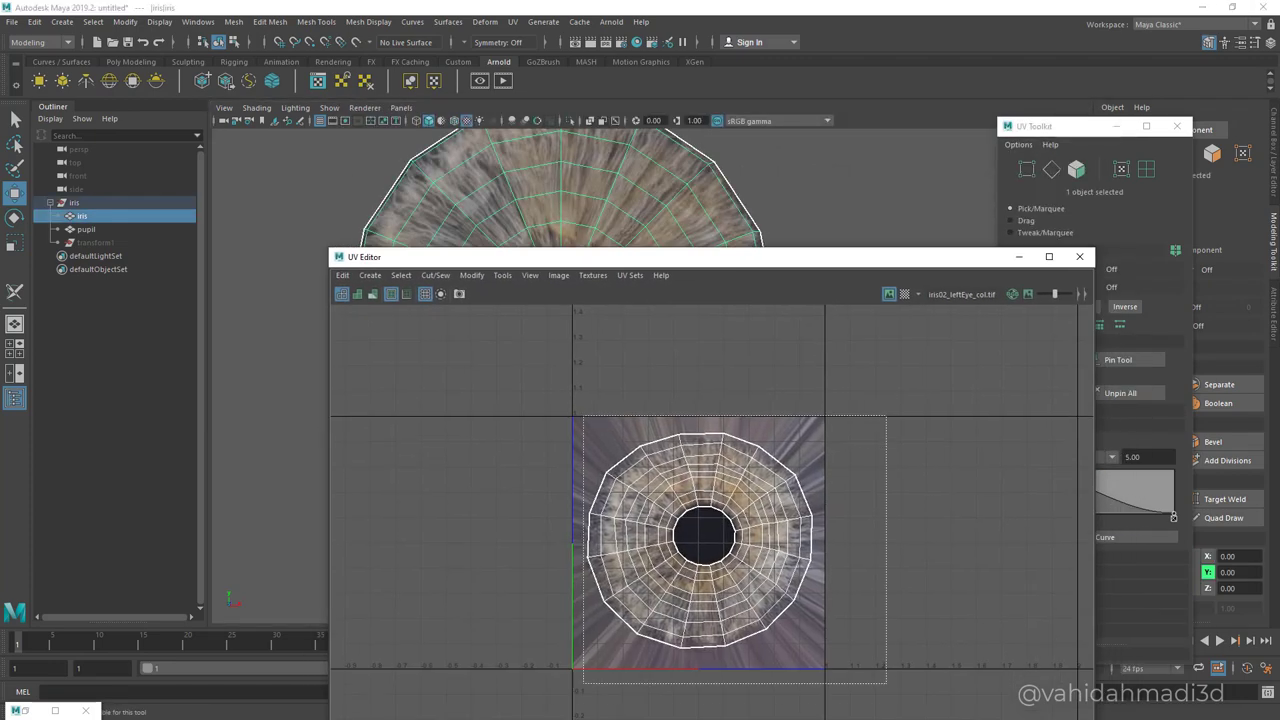
key("e")
key("r")
right_click_drag(680, 480, 681, 516)
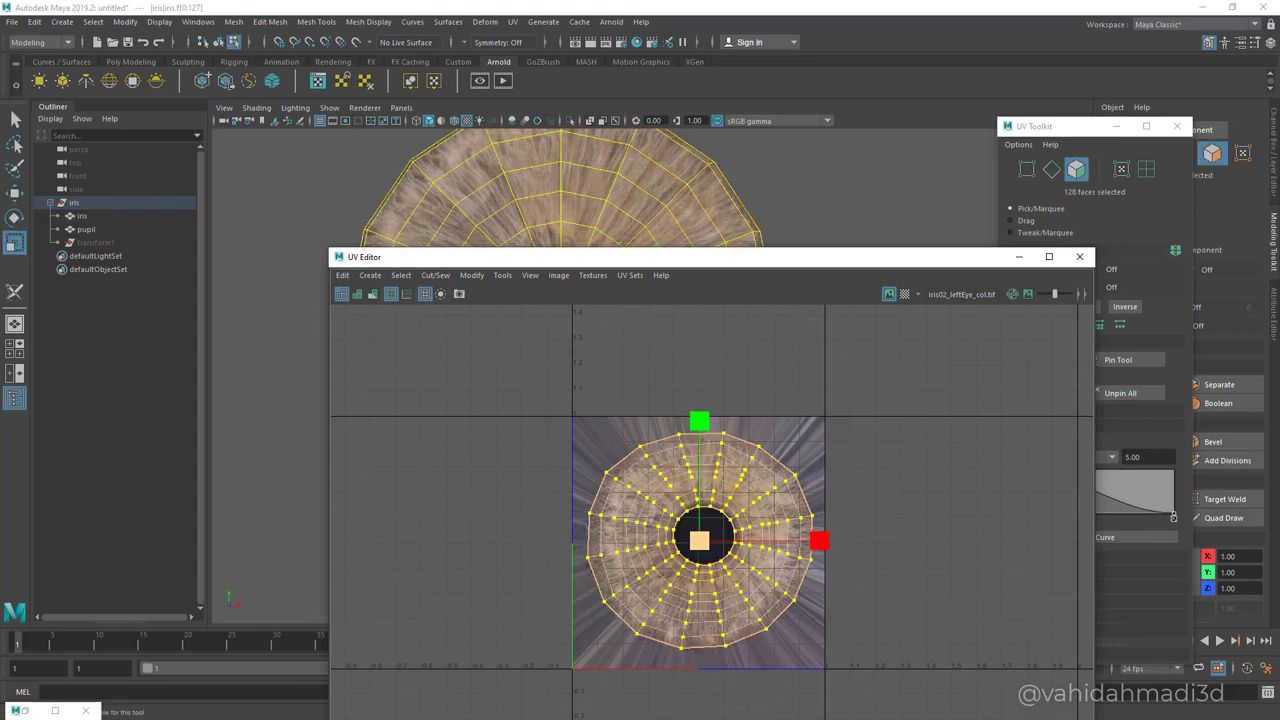
left_click_drag(430, 257, 742, 128)
left_click_drag(1011, 411, 1008, 411)
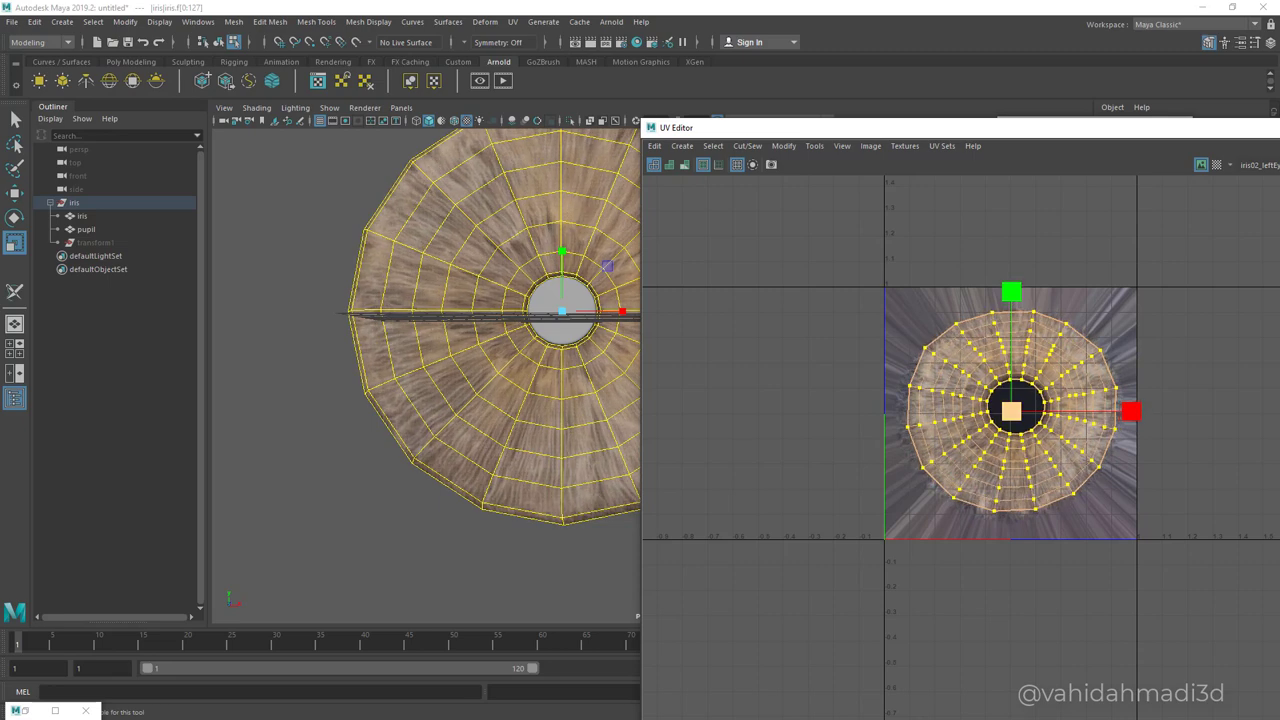
left_click(800, 450)
Examine how the pupil disc sits in the textured iris, selecting the pupil and iris objects in turn.
middle_click_drag(522, 508, 451, 520, "alt")
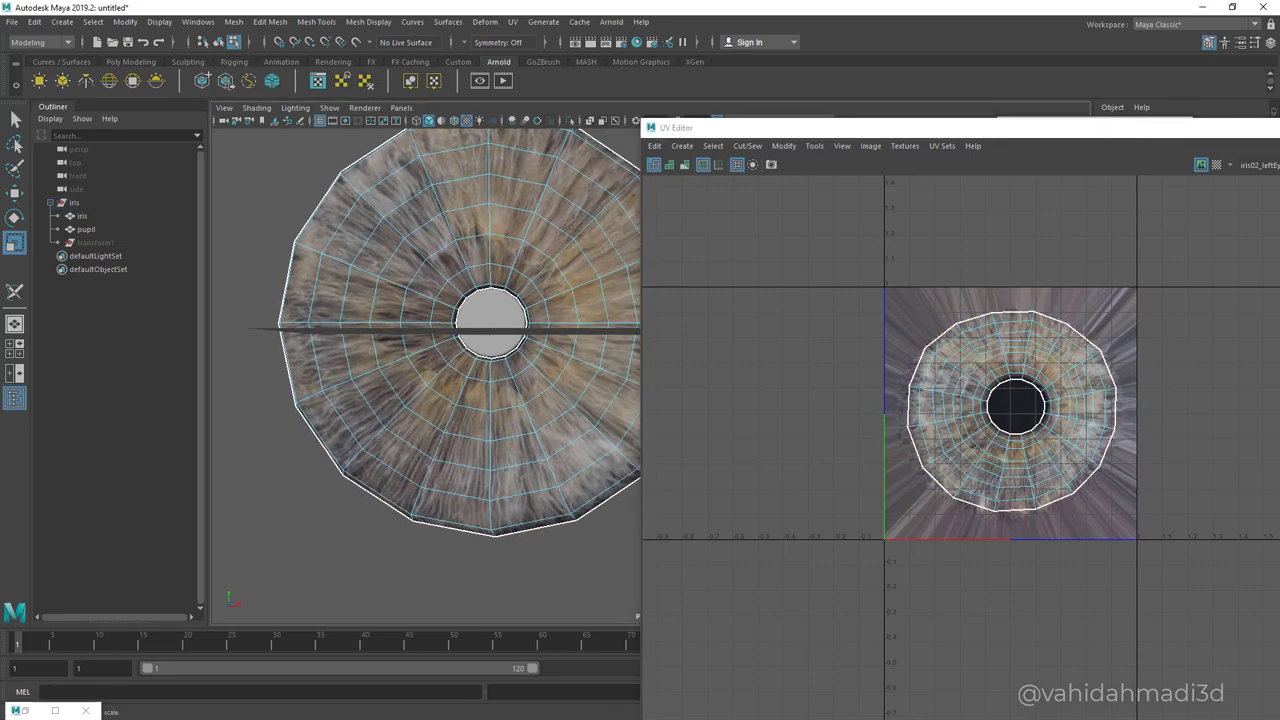
left_click(87, 229)
left_click_drag(500, 430, 548, 400, "alt")
middle_click_drag(548, 400, 486, 426, "alt")
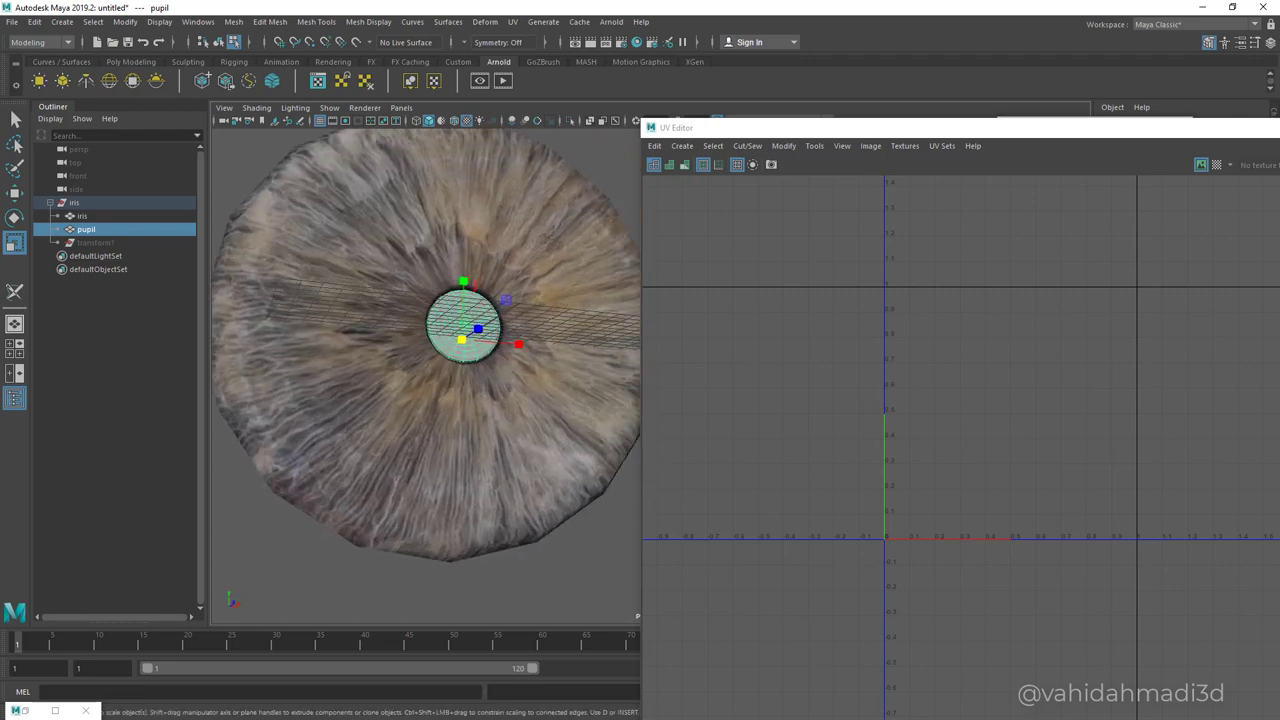
scroll(947, 430, "up", 2)
middle_click_drag(947, 430, 830, 439, "alt")
left_click(82, 216)
left_click(86, 229)
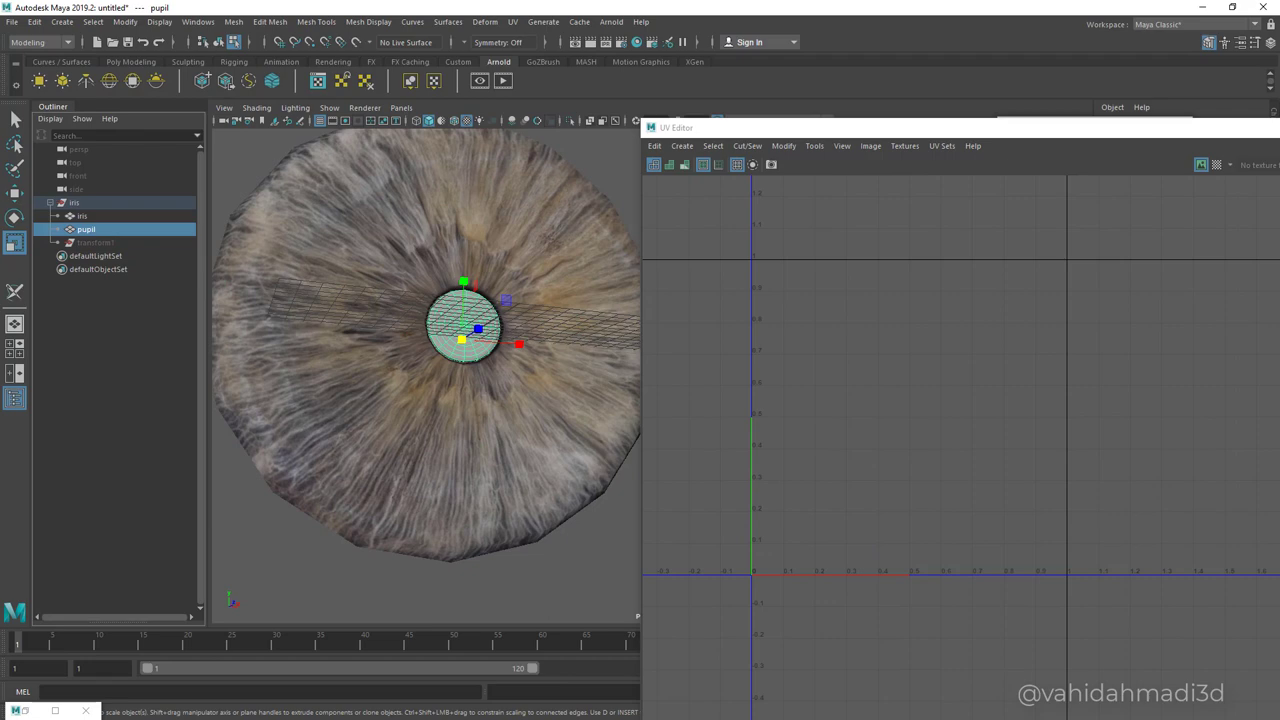
Select the iris mesh and move the upper UVs of its inner hole to the edge of the dark pupil.
left_click(82, 216)
middle_click_drag(947, 390, 906, 390, "alt")
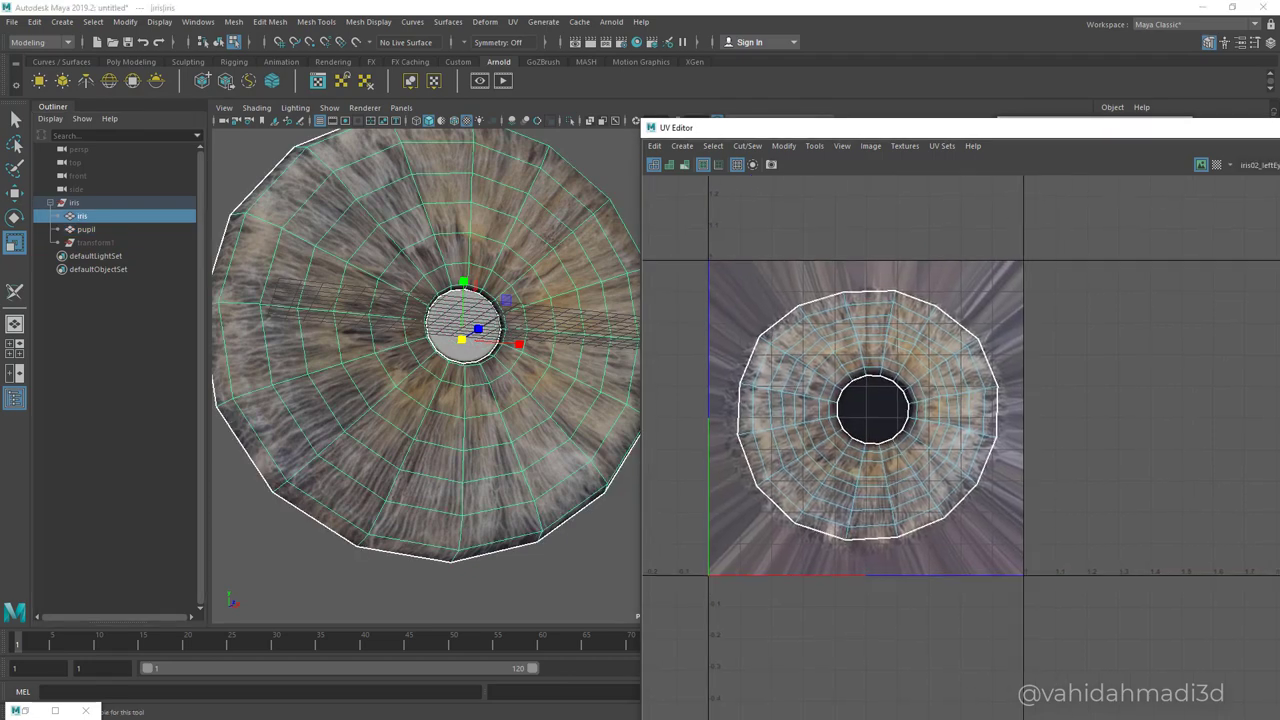
scroll(906, 390, "up", 4)
scroll(888, 395, "up", 4)
right_click_drag(905, 376, 868, 379)
left_click_drag(873, 403, 850, 334)
key("w")
left_click(853, 368)
Adjust the remaining UVs around the inner hole with soft selection so its border follows the dark pupil's outline.
left_click_drag(872, 460, 917, 486)
left_click_drag(924, 424, 939, 452)
left_click_drag(908, 422, 924, 374)
left_click_drag(776, 407, 730, 480)
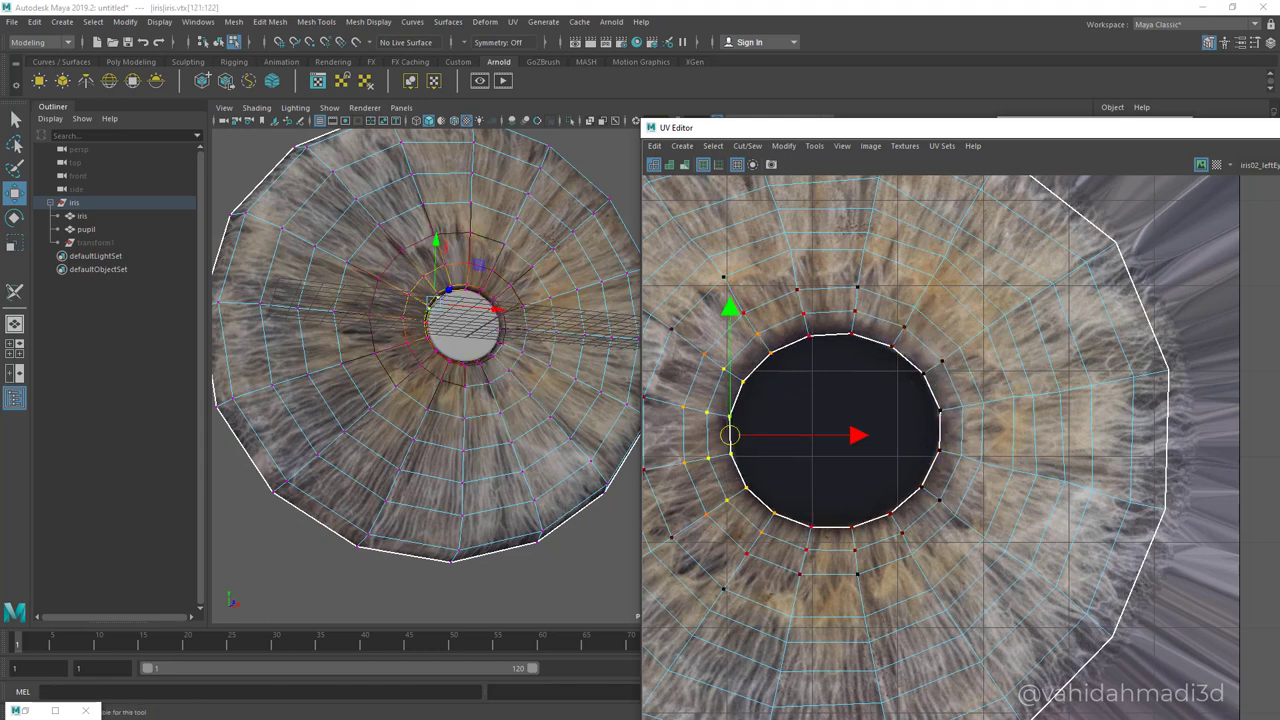
left_click(777, 512)
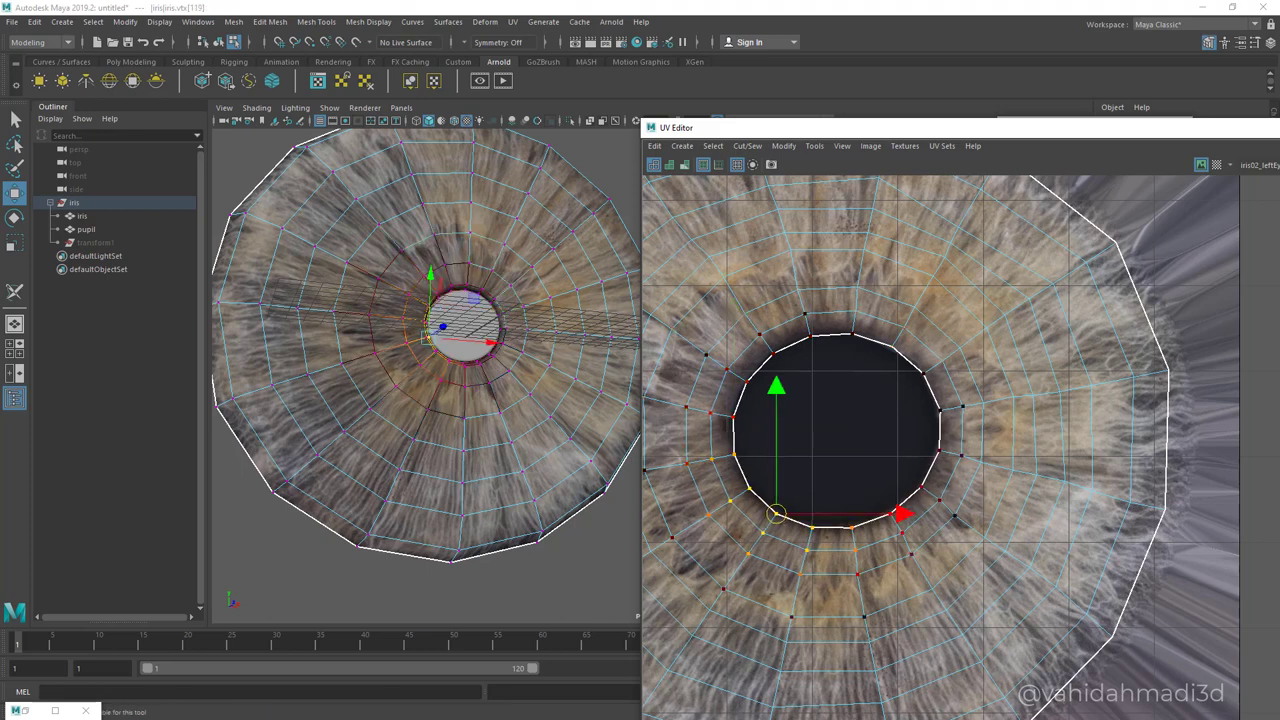
mouse_move(840, 484)
left_mouse_down()
mouse_move(800, 544)
mouse_move(817, 518)
mouse_move(814, 528)
mouse_move(861, 534)
mouse_move(847, 525)
mouse_move(893, 520)
mouse_move(888, 511)
left_mouse_up()
left_click_drag(814, 370, 807, 333)
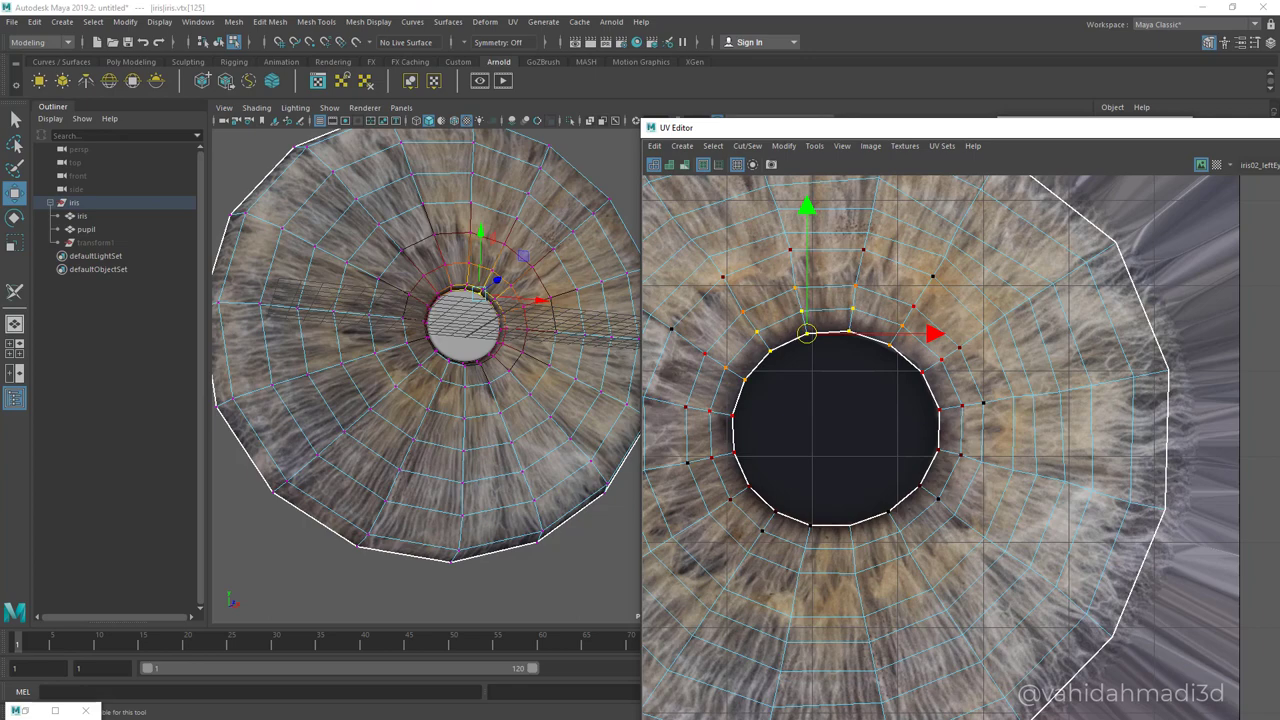
Nudge individual UVs on the second outer ring in the upper-right part of the iris layout to even out the grid.
scroll(808, 489, "down", 6)
middle_click_drag(808, 490, 917, 473, "alt")
scroll(870, 438, "down", 1)
scroll(865, 424, "up", 8)
left_click(858, 337)
left_click_drag(858, 337, 856, 336)
left_click(913, 370)
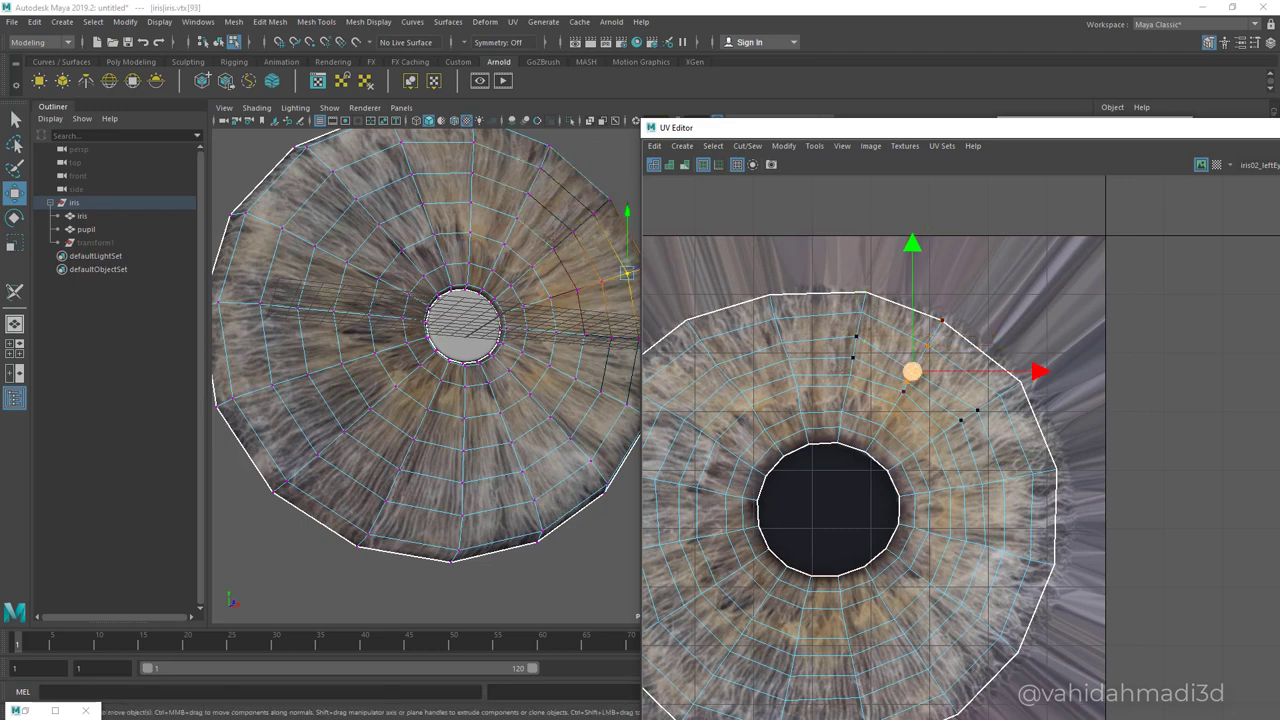
scroll(944, 320, "up", 2)
left_click(925, 351)
left_click_drag(925, 351, 908, 371)
left_click(911, 381)
left_click(907, 378)
scroll(888, 425, "down", 4)
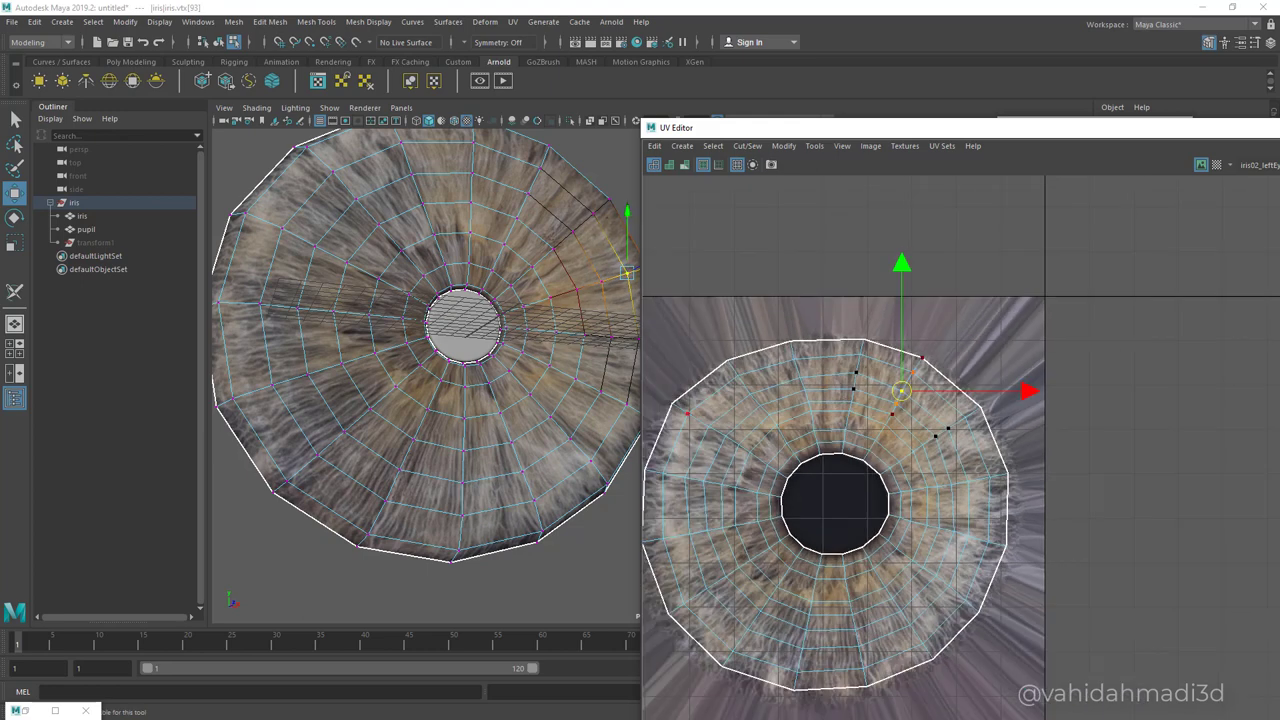
Clear the UV selection and check the textured iris in the viewport.
left_click_drag(560, 440, 548, 424, "alt")
scroll(548, 424, "down", 2)
left_click(580, 560)
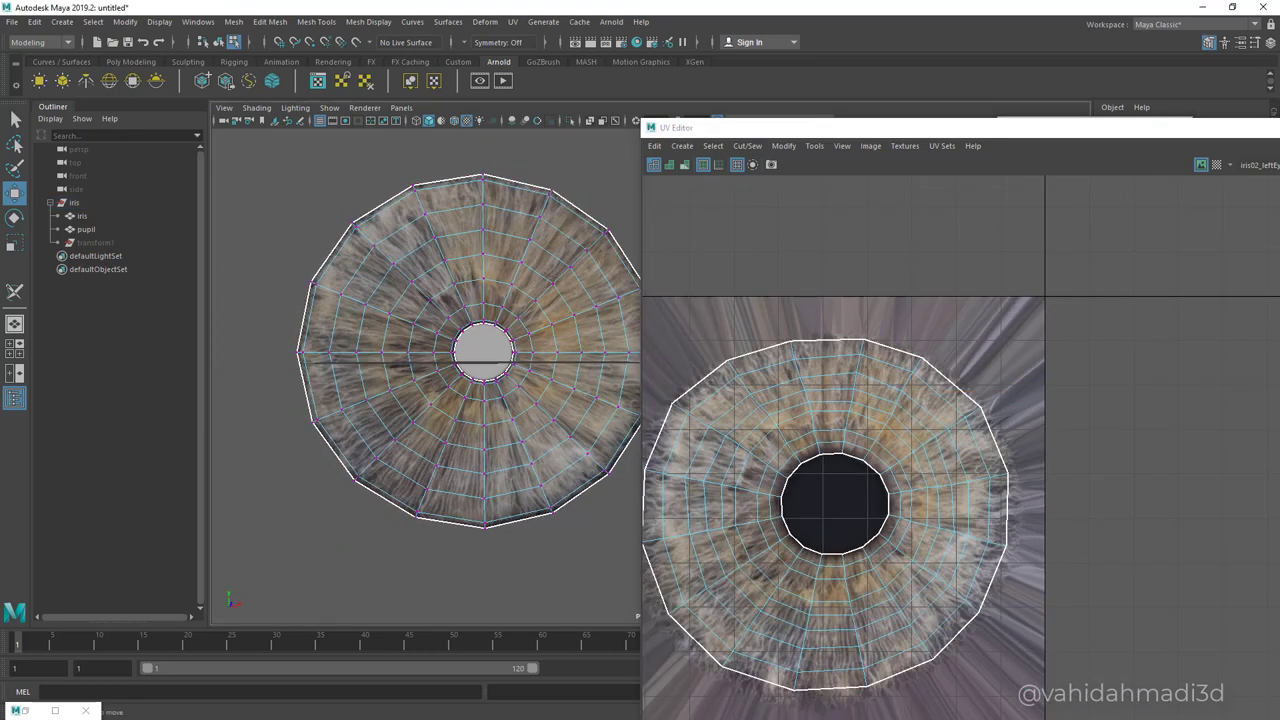
Turn on smooth mesh preview for the iris mesh and show it with its texture.
key("4")
key("5")
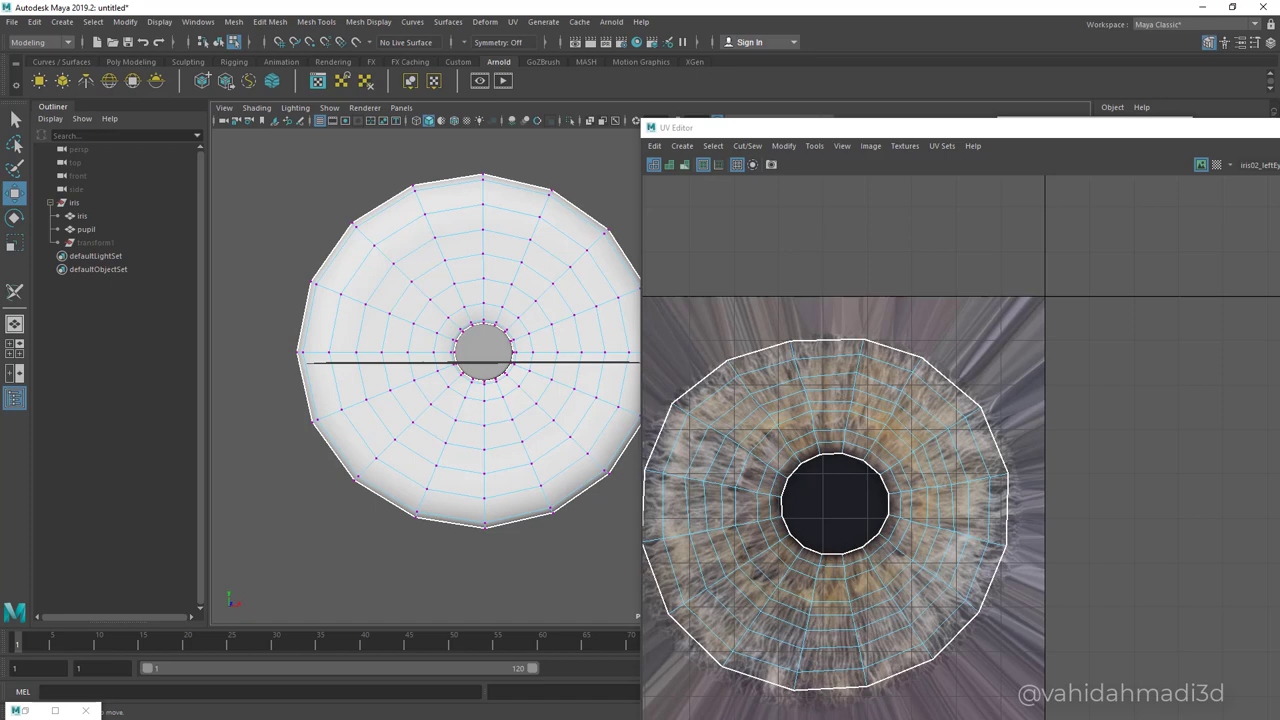
key("3")
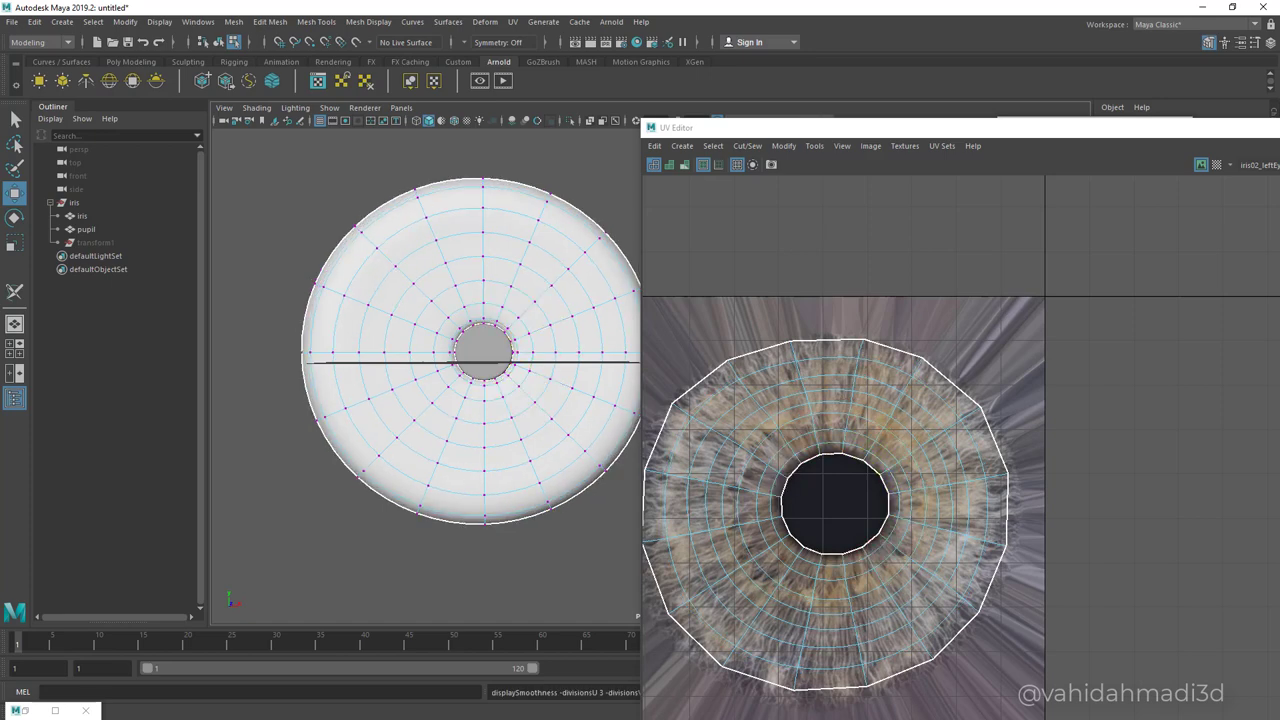
key("6")
left_click_drag(514, 322, 492, 346, "alt")
Select the pupil mesh and close the UV Editor and UV Toolkit.
left_click(87, 229)
scroll(492, 346, "down", 5)
middle_click_drag(554, 363, 446, 325, "alt")
mouse_move(446, 325)
left_mouse_down("alt")
mouse_move(540, 330)
mouse_move(450, 282)
mouse_move(500, 222)
mouse_move(436, 322)
mouse_move(474, 384)
mouse_move(428, 316)
left_mouse_up("alt")
left_click_drag(1200, 128, 725, 149)
left_click(916, 150)
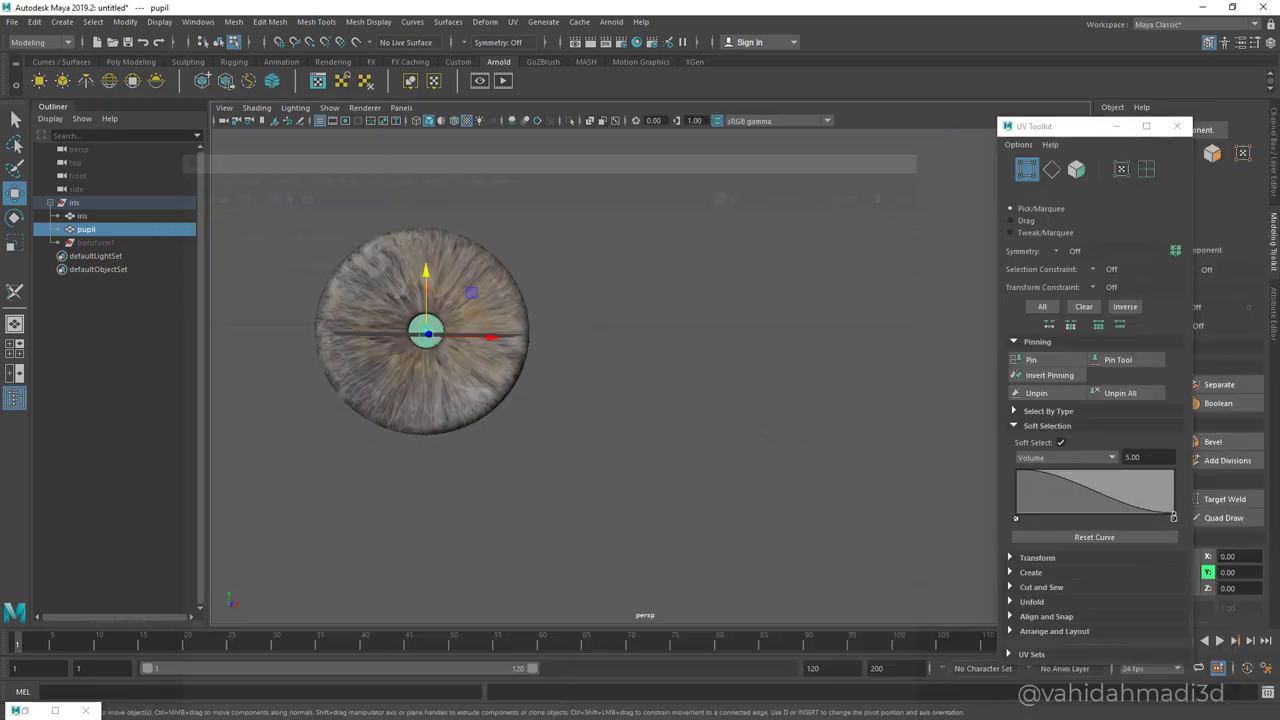
middle_click_drag(430, 340, 577, 326, "alt")
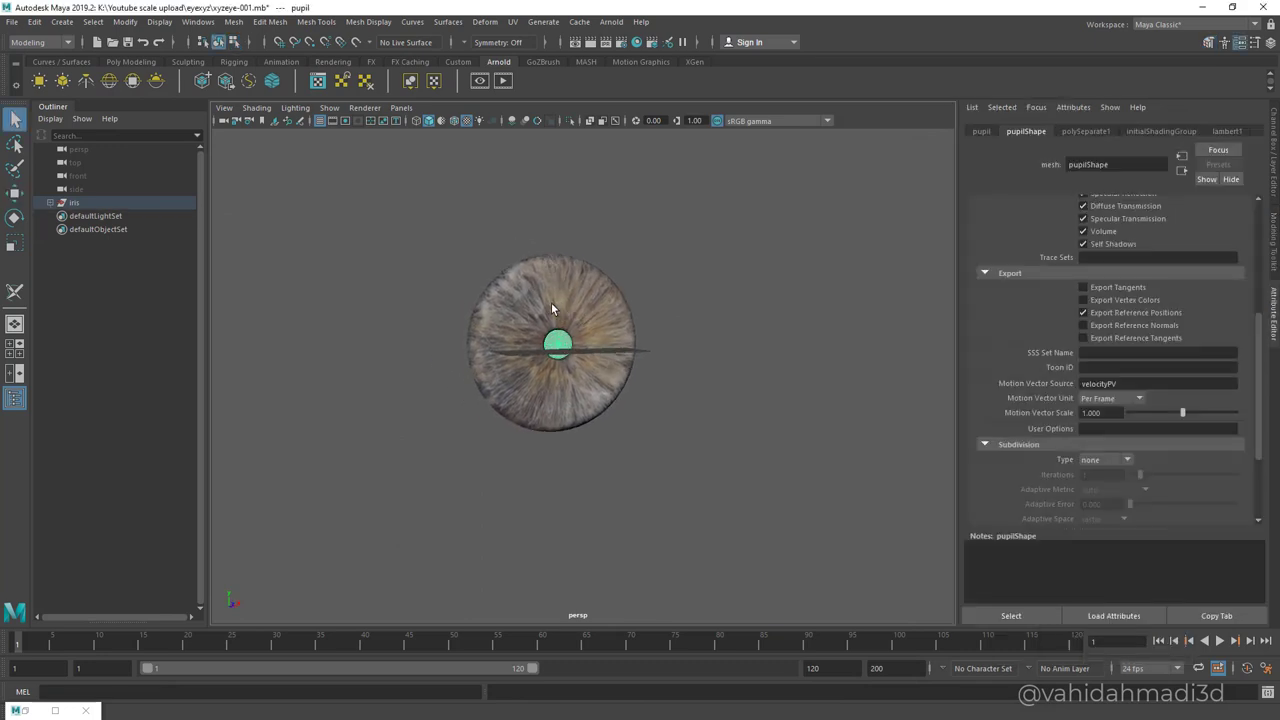
Create an Arnold area light and scale it uniformly to about three times the iris's width.
left_click(39, 81)
left_click(98, 243)
left_click(90, 216)
scroll(551, 302, "down", 7)
scroll(551, 308, "up", 2)
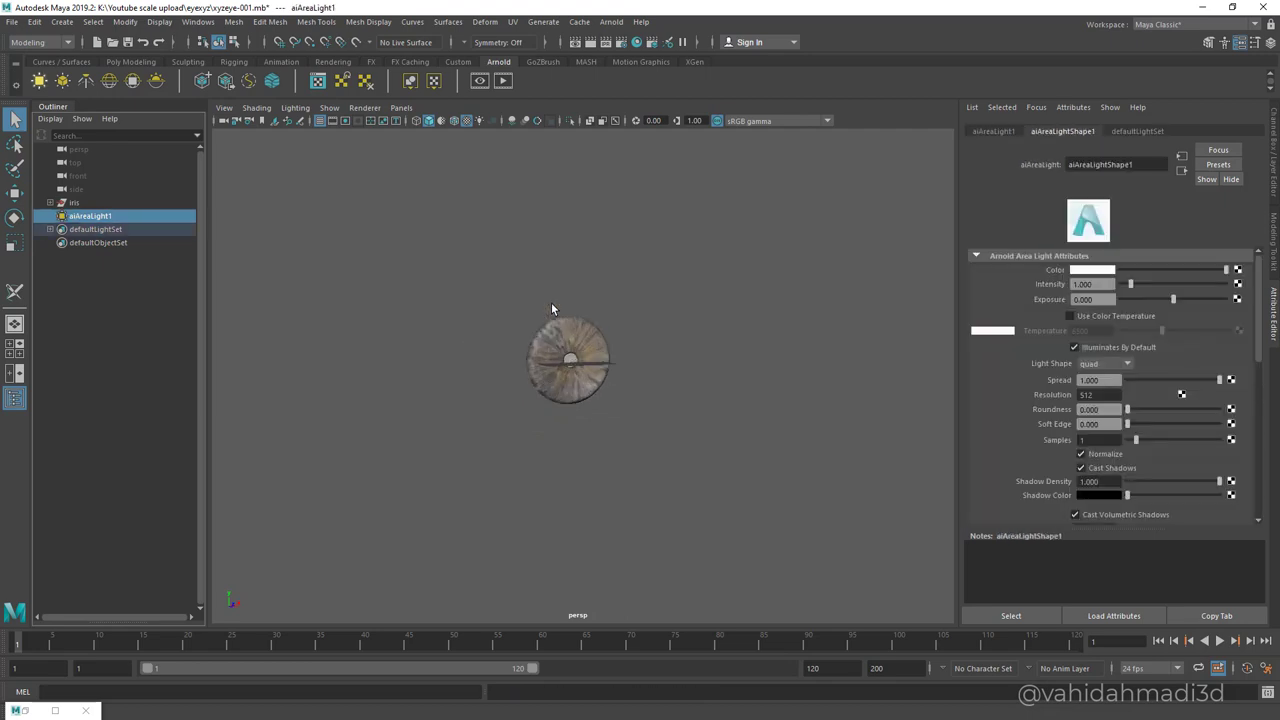
key("e")
key("r")
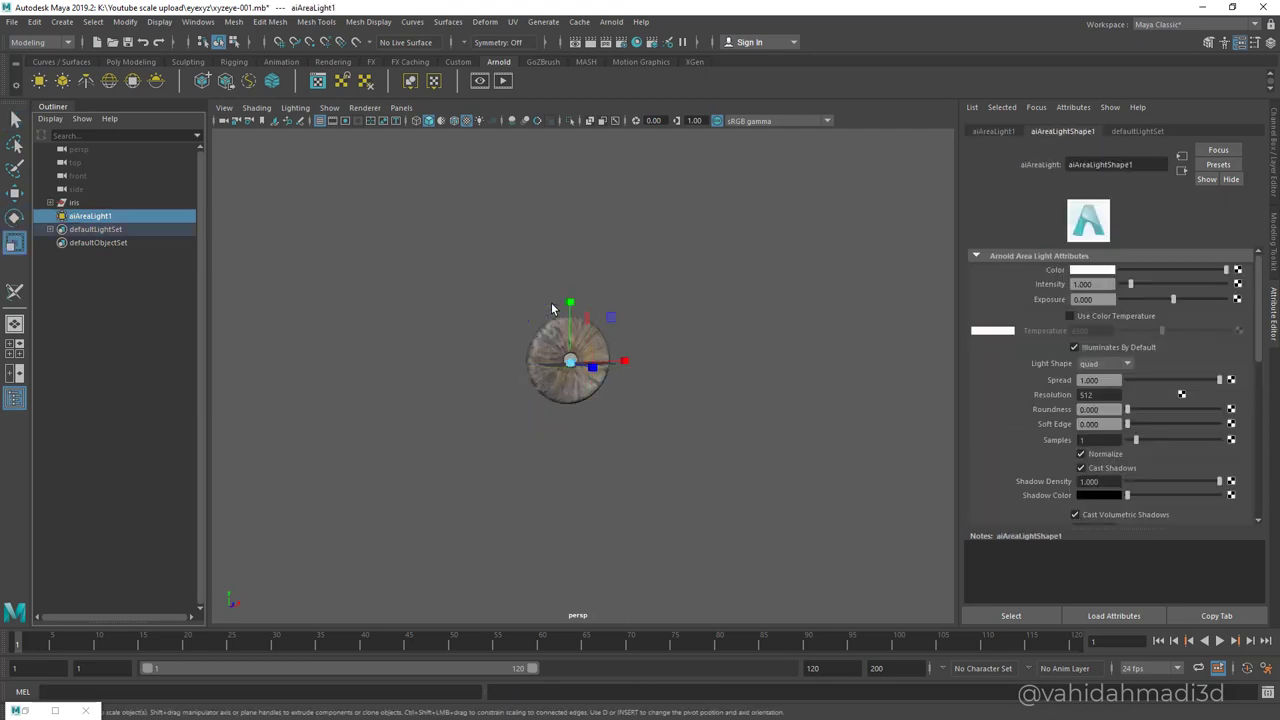
left_click_drag(570, 362, 750, 362)
left_click_drag(750, 362, 890, 345, "alt")
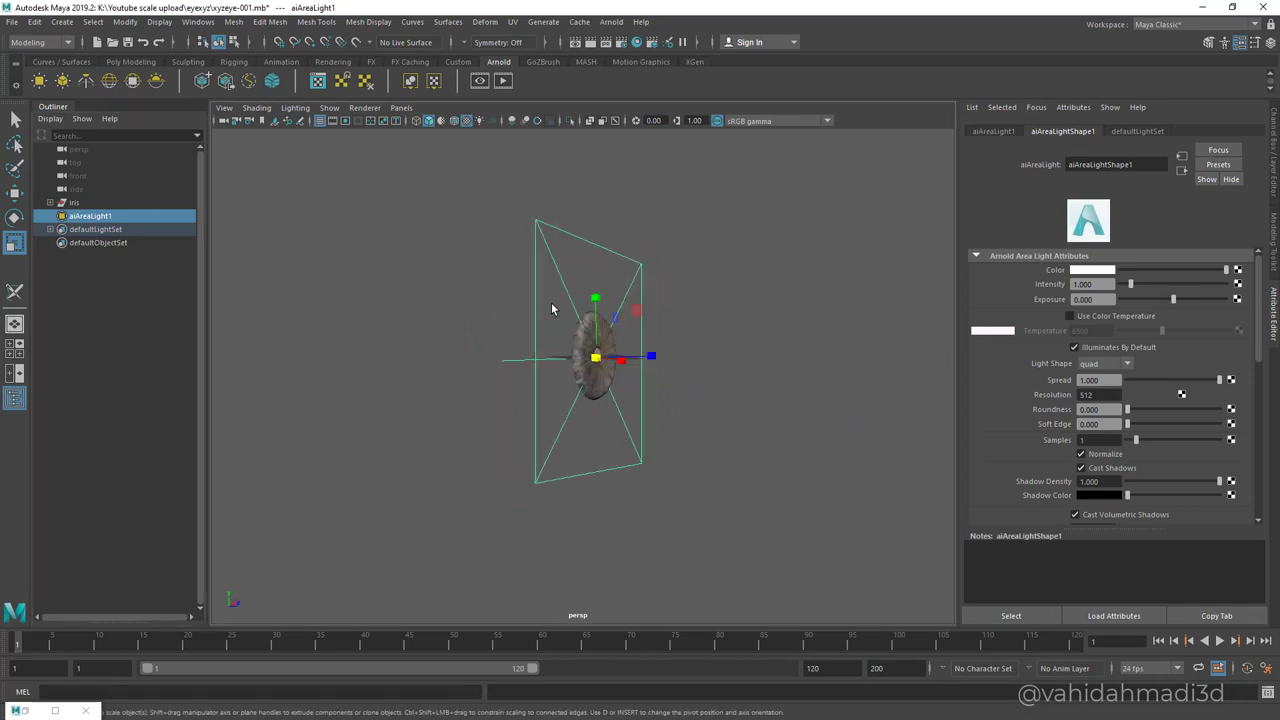
Move the area light in front of and above the iris and rotate it to aim down at the iris.
key("w")
left_click_drag(652, 356, 786, 352)
left_click_drag(733, 294, 733, 186)
left_click_drag(733, 300, 570, 305, "alt")
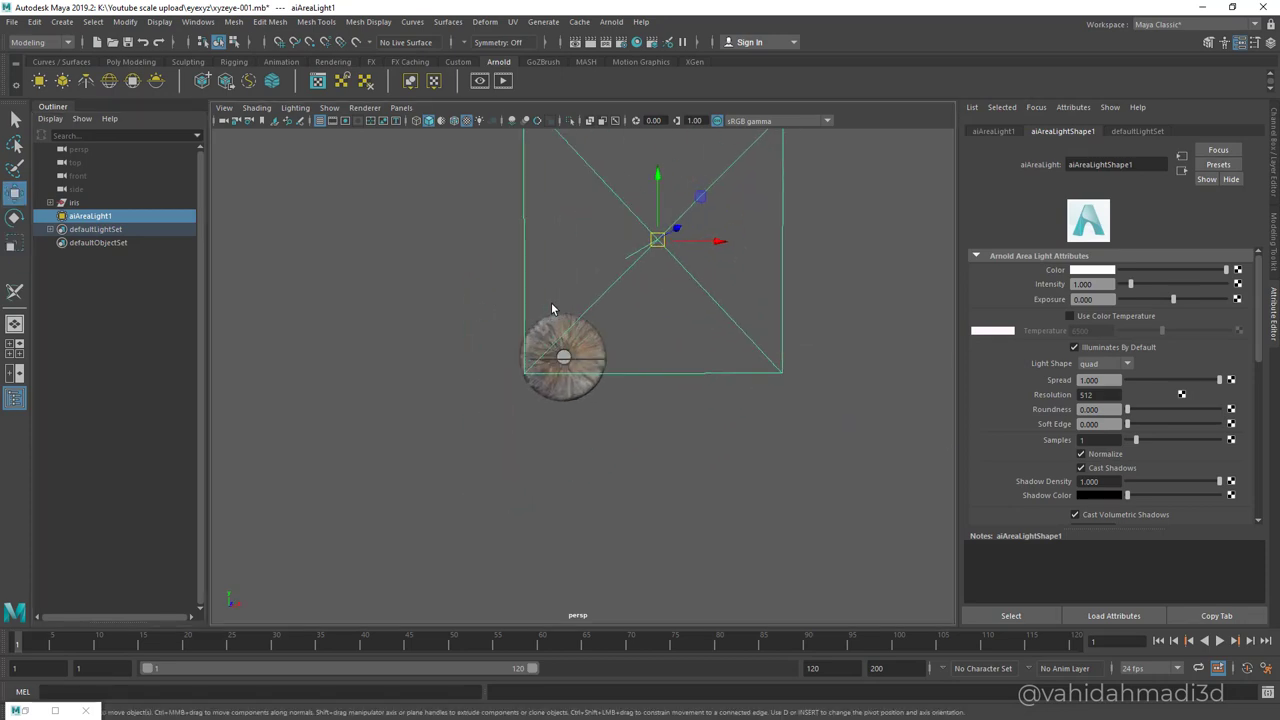
key("e")
left_click_drag(672, 255, 672, 215)
left_click_drag(620, 300, 580, 310, "alt")
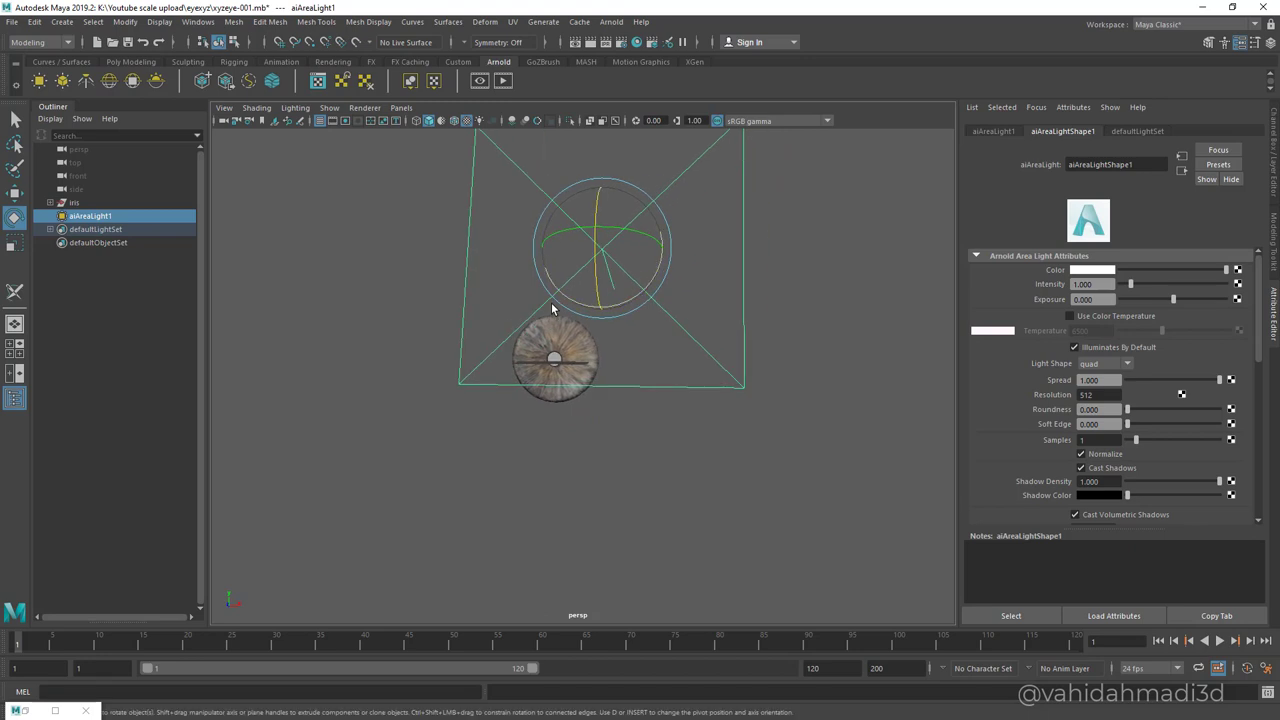
key("w")
left_click_drag(670, 247, 645, 246)
left_click_drag(580, 310, 640, 318, "alt")
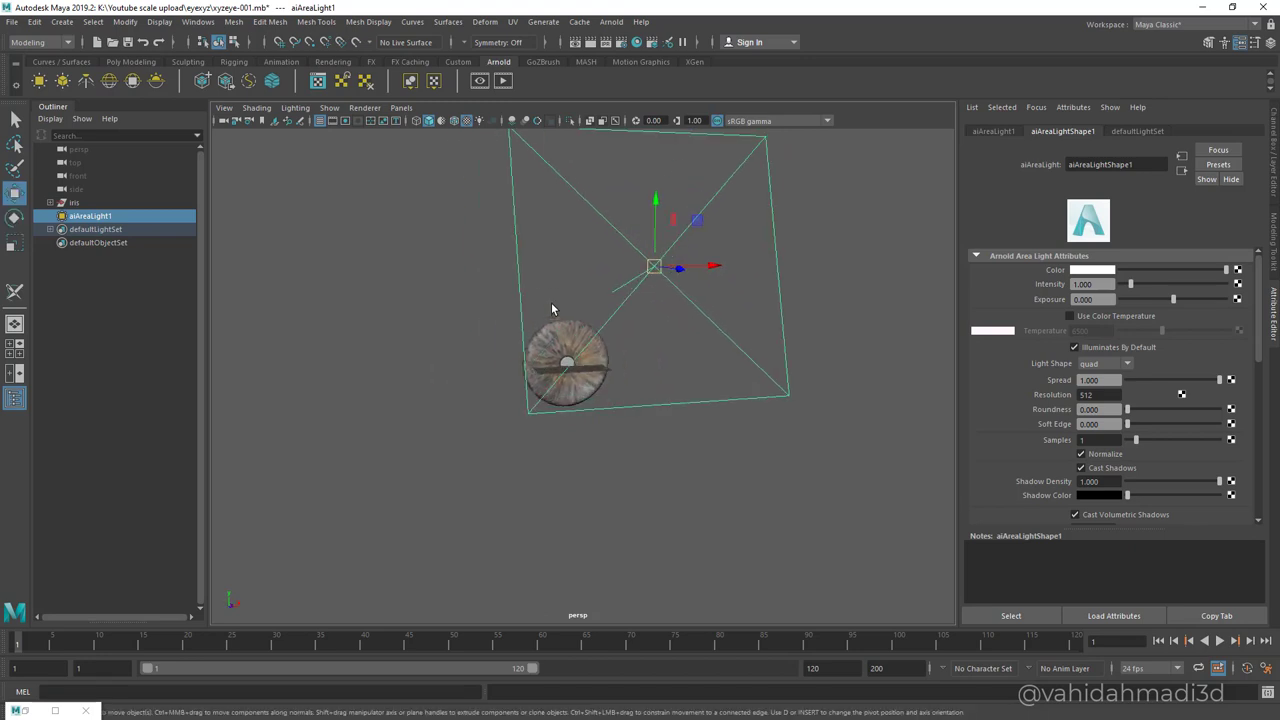
key("e")
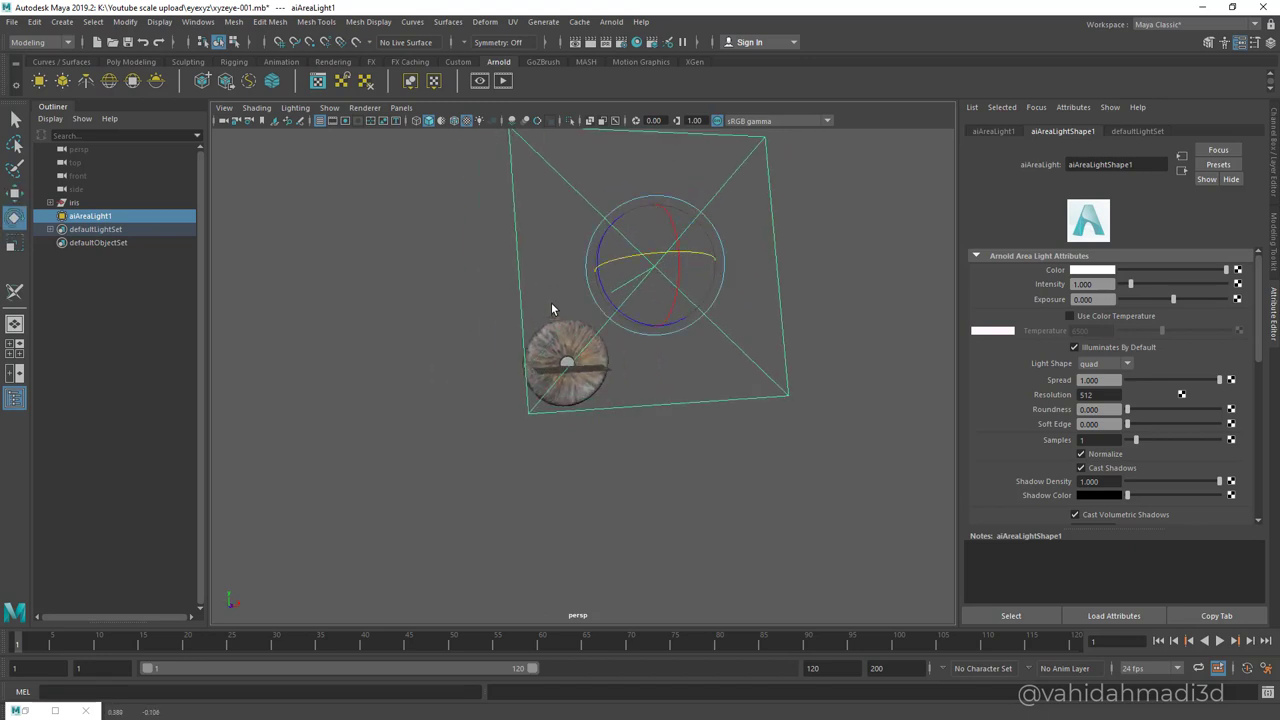
Set the area light's exposure to 13 and intensity to 3, and render the iris close up in the Arnold RenderView.
mouse_move(1098, 300)
left_mouse_down()
mouse_move(1073, 300)
mouse_move(1072, 285)
left_mouse_up()
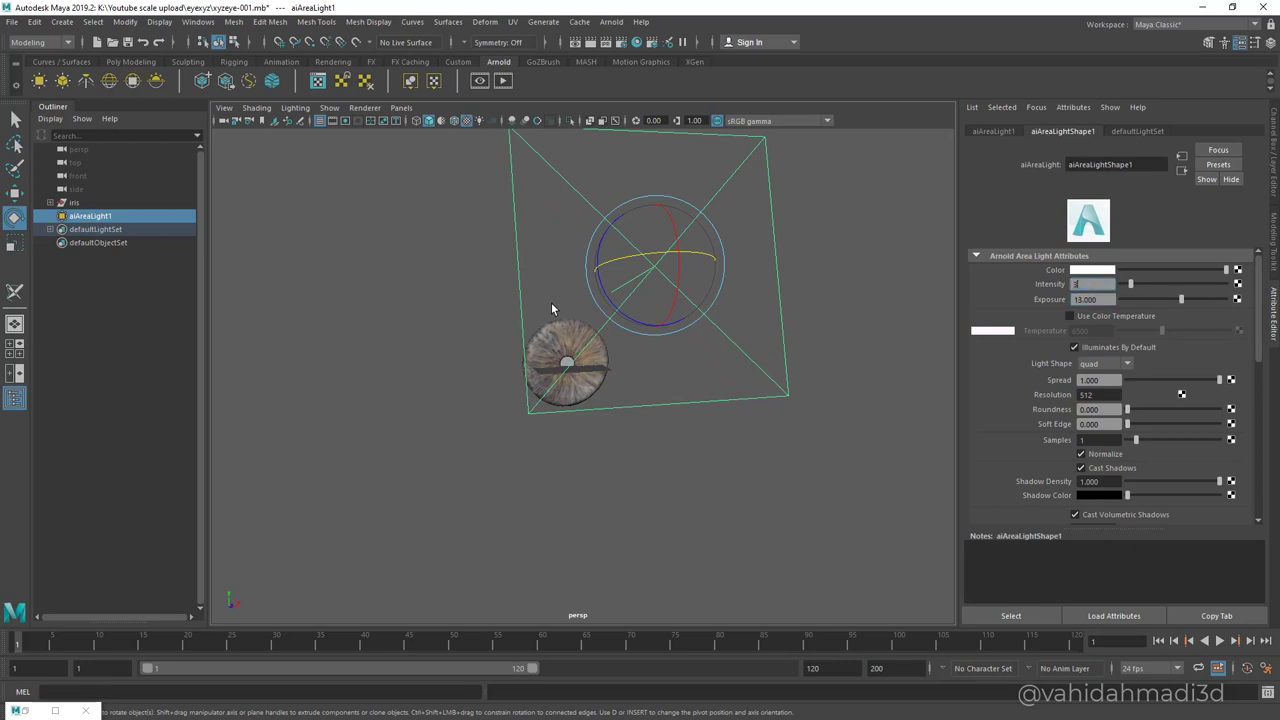
key("Return")
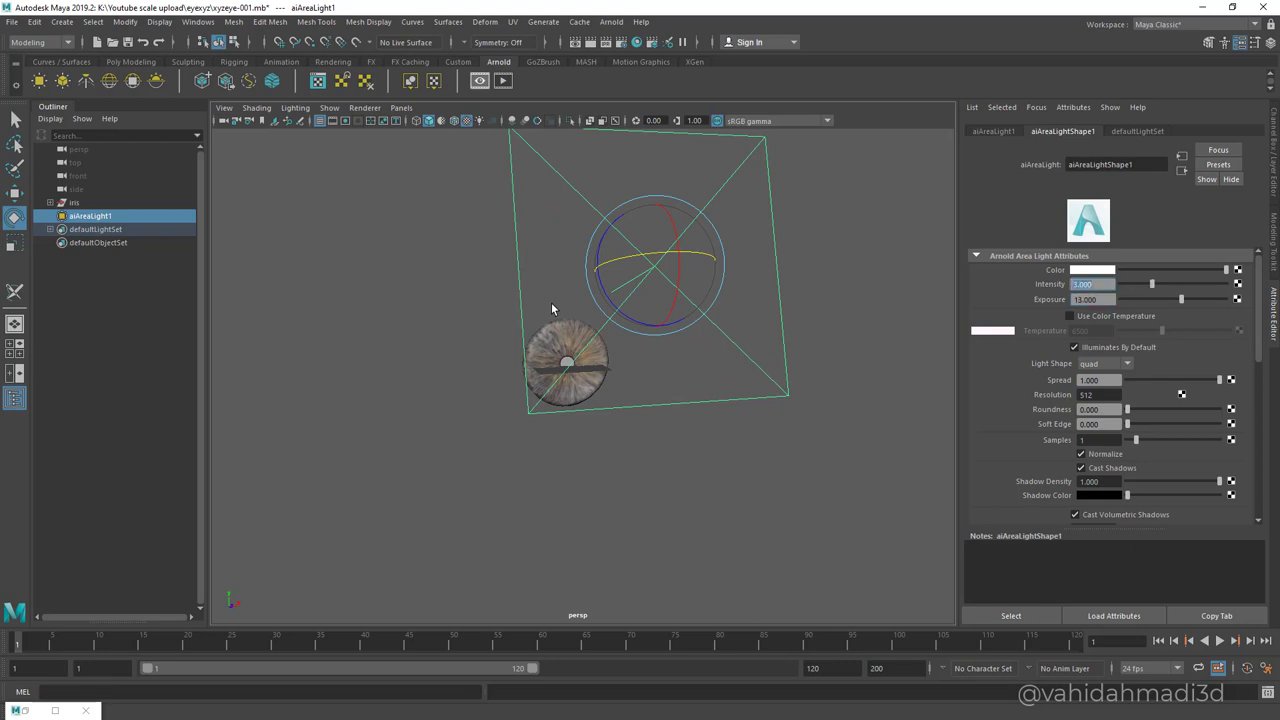
left_click(503, 81)
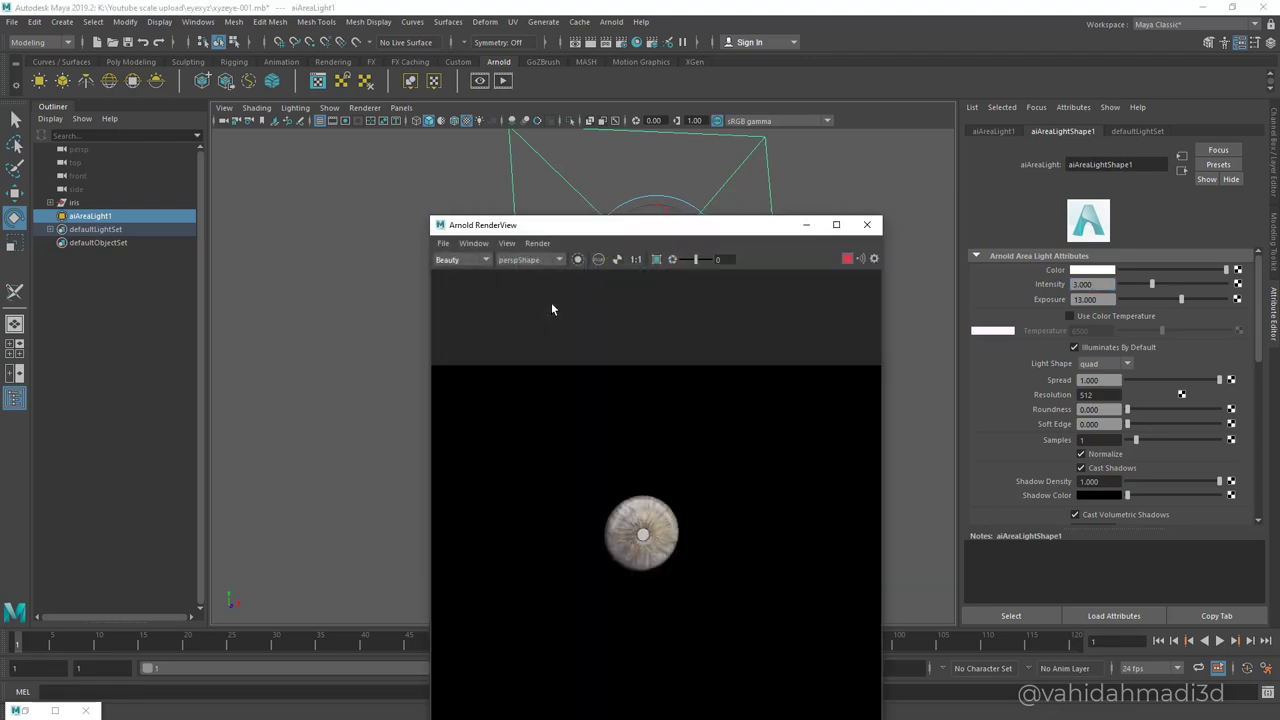
left_click_drag(640, 184, 815, 416)
scroll(552, 304, "up", 5)
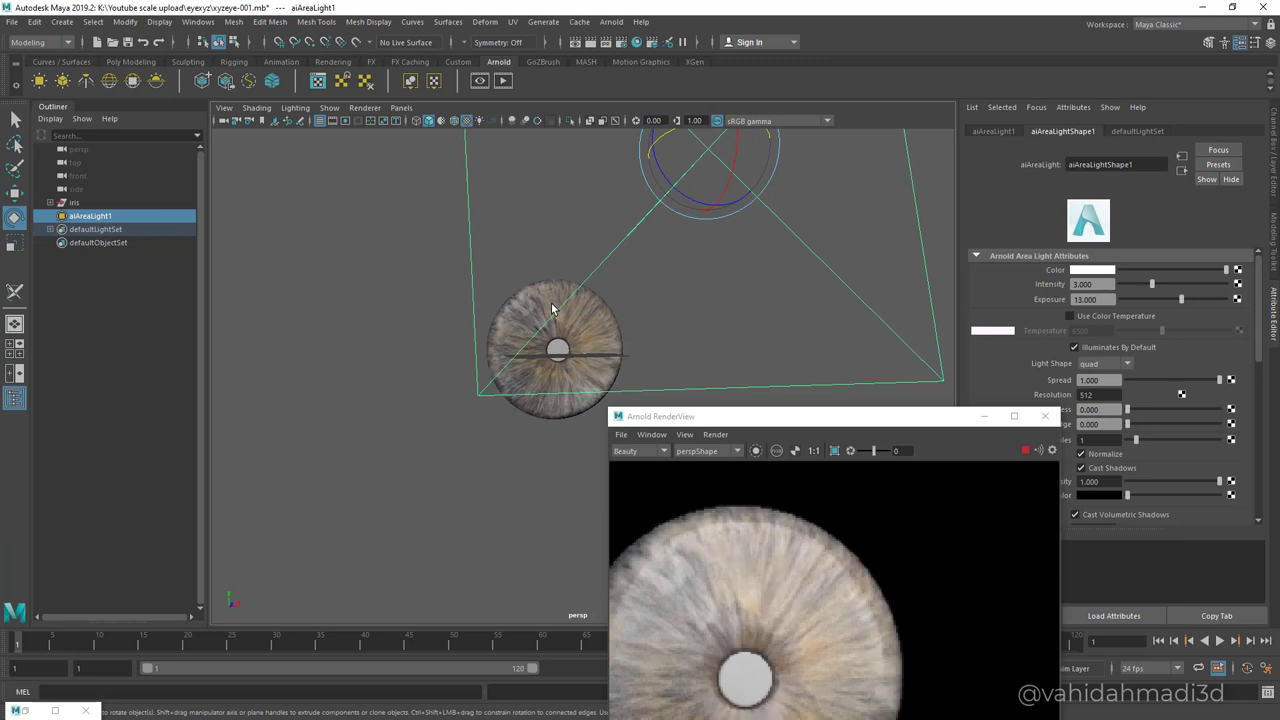
scroll(551, 302, "up", 3)
middle_click_drag(551, 302, 619, 341, "alt")
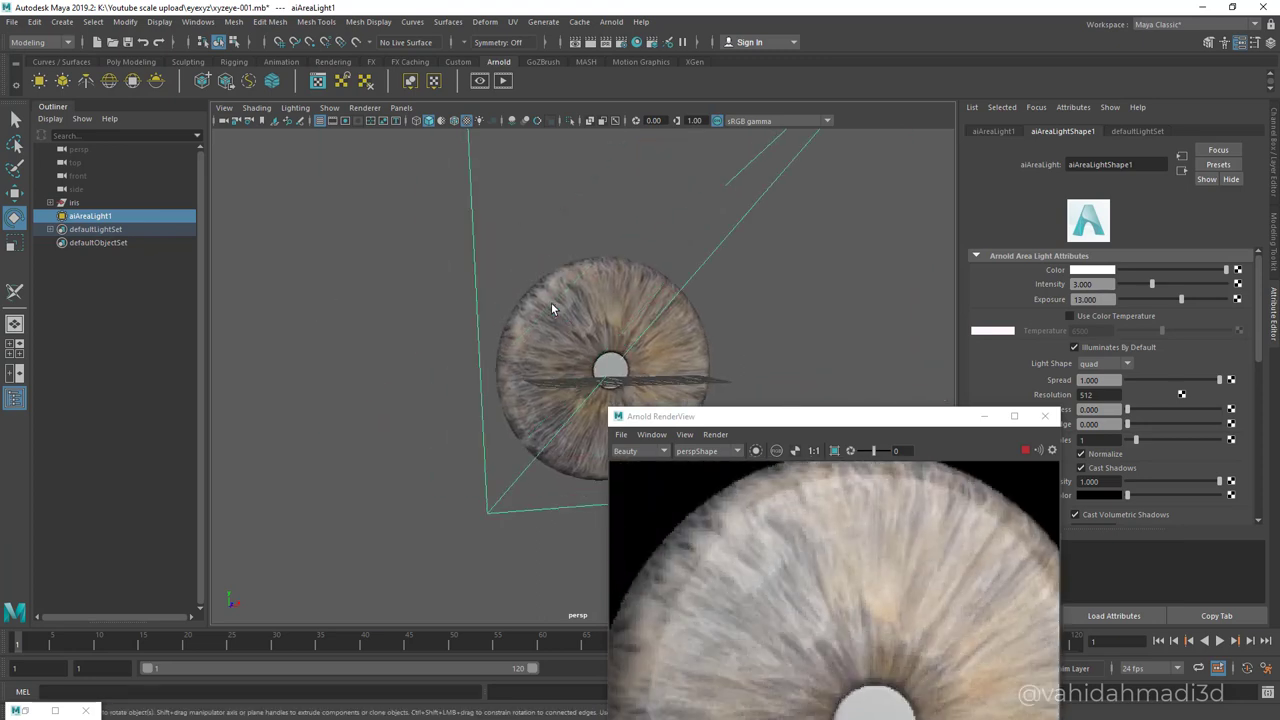
Stop the live render and set the Arnold Camera (AA) samples to 6 in the render settings.
left_click(1025, 450)
left_click(621, 42)
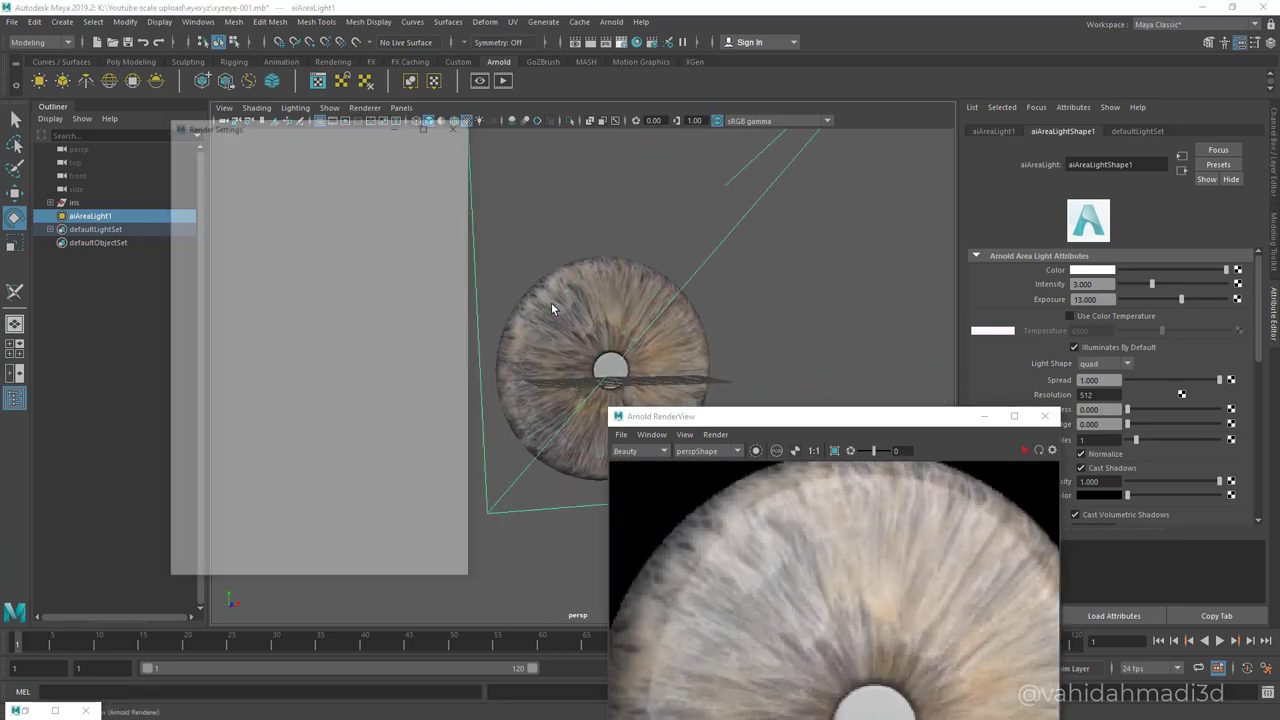
left_click(252, 194)
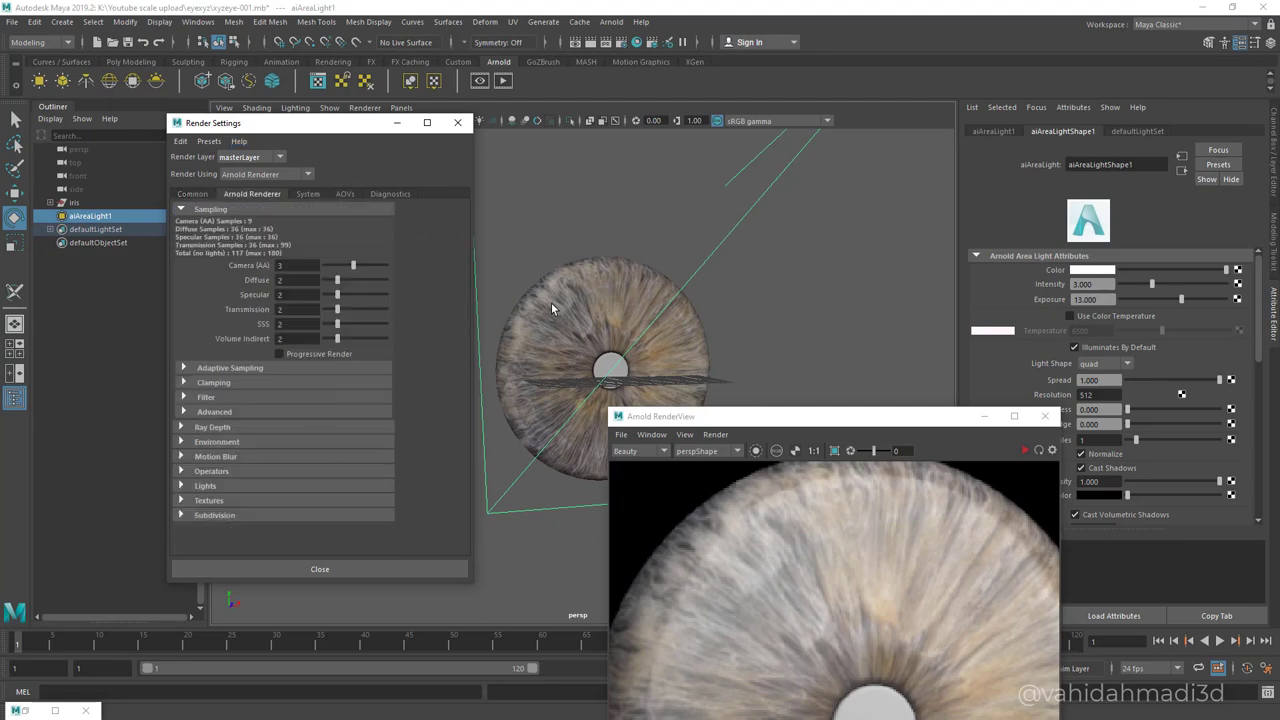
double_click(283, 265)
key("Return")
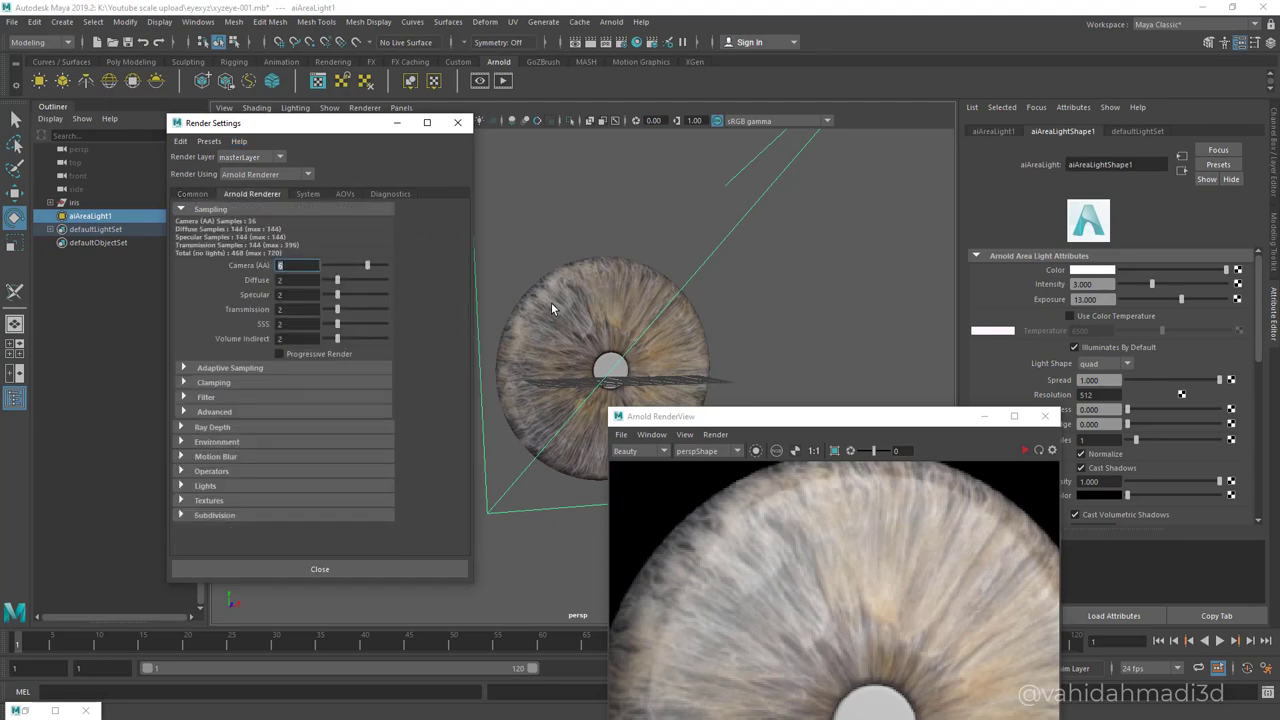
left_click(458, 123)
Examine the rendered iris and pupil from the front and close the Arnold RenderView.
mouse_move(745, 416)
left_mouse_down()
mouse_move(716, 345)
mouse_move(828, 138)
left_mouse_up()
left_click_drag(551, 302, 556, 324, "alt")
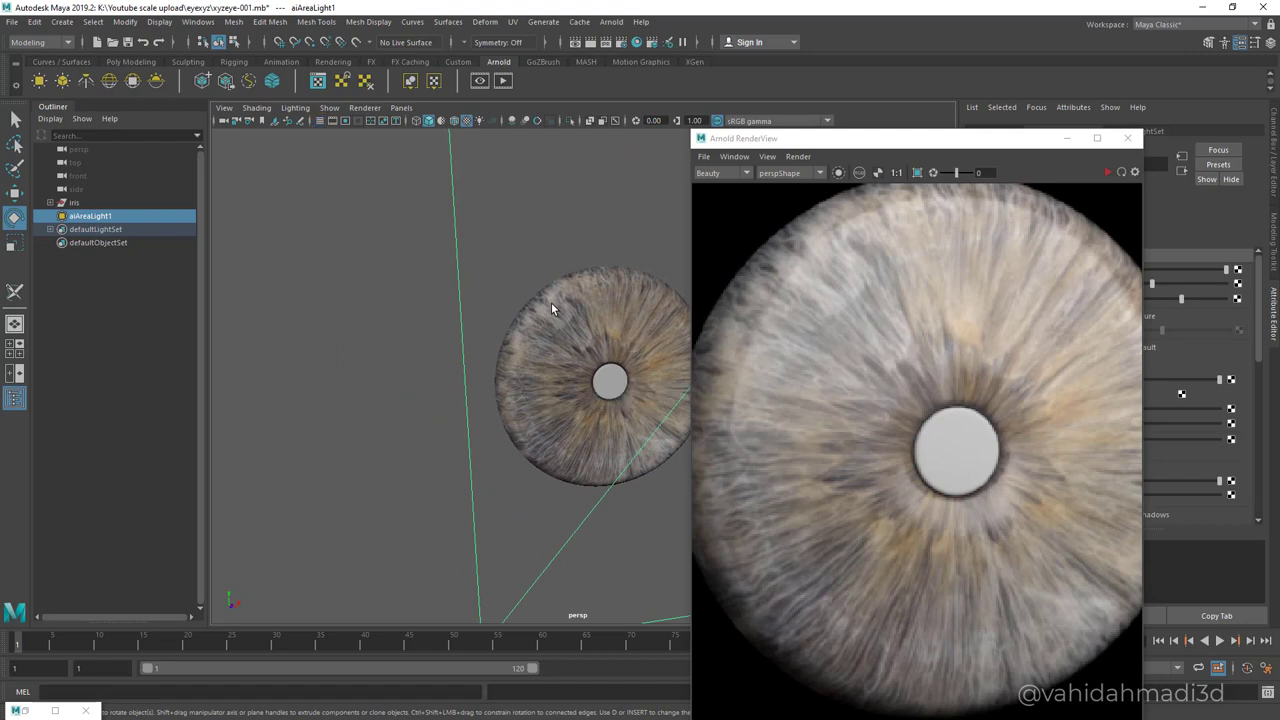
left_click(1128, 138)
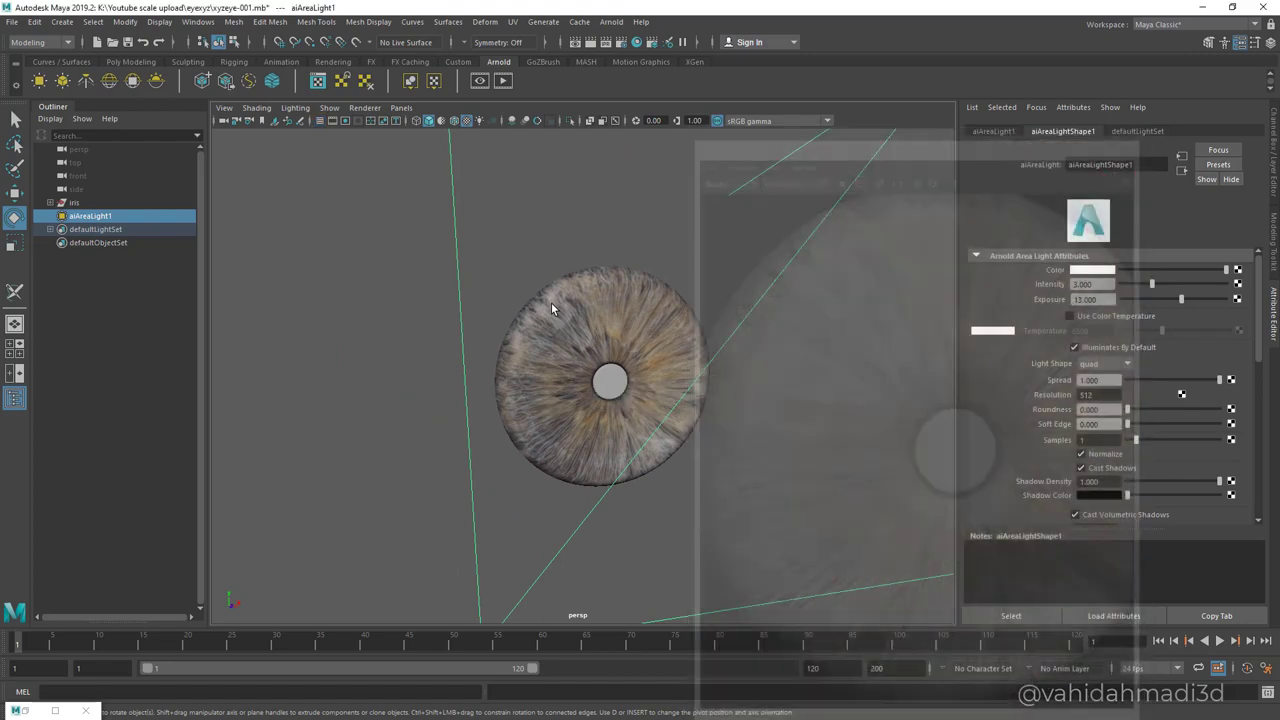
In a maximized Hypershade, disconnect the iris02_leftEye_col.tif texture from the Base Color of aiStandardSurface1.
left_click(636, 42)
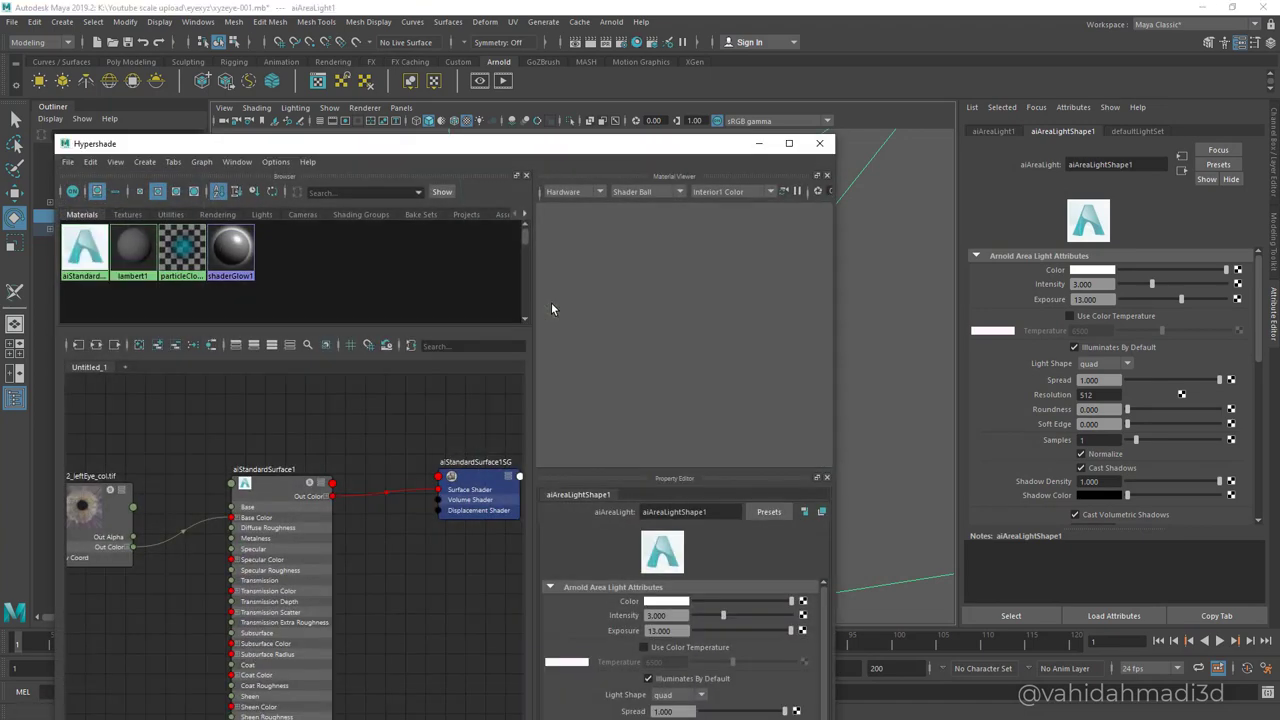
left_click(789, 143)
middle_click_drag(98, 445, 355, 499, "alt")
scroll(355, 499, "up", 3)
left_click(400, 428)
key("Delete")
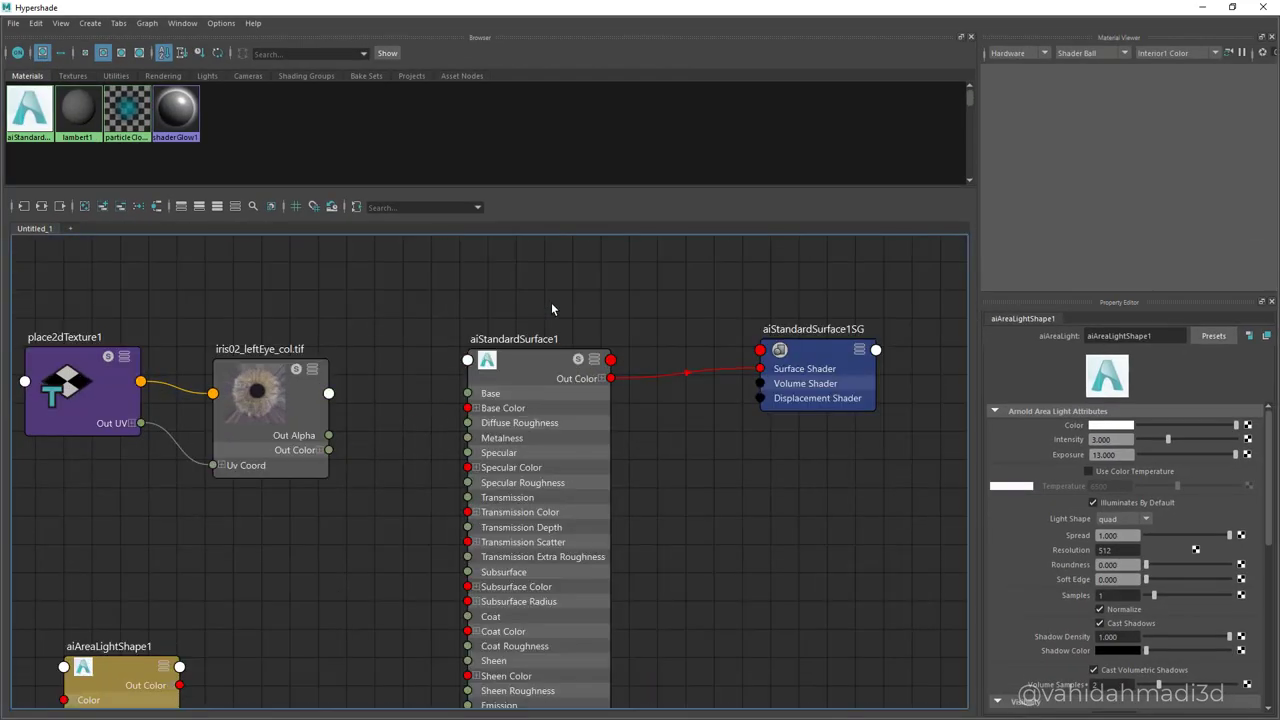
Move the area light node well above the iris shading network.
mouse_move(400, 428)
middle_mouse_down("alt")
mouse_move(458, 369)
mouse_move(458, 402)
mouse_move(487, 376)
middle_mouse_up("alt")
scroll(432, 424, "down", 1)
scroll(345, 508, "up", 1)
mouse_move(280, 546)
left_mouse_down()
mouse_move(349, 520)
mouse_move(280, 297)
left_mouse_up()
scroll(349, 520, "down", 4)
middle_click_drag(288, 520, 342, 500, "alt")
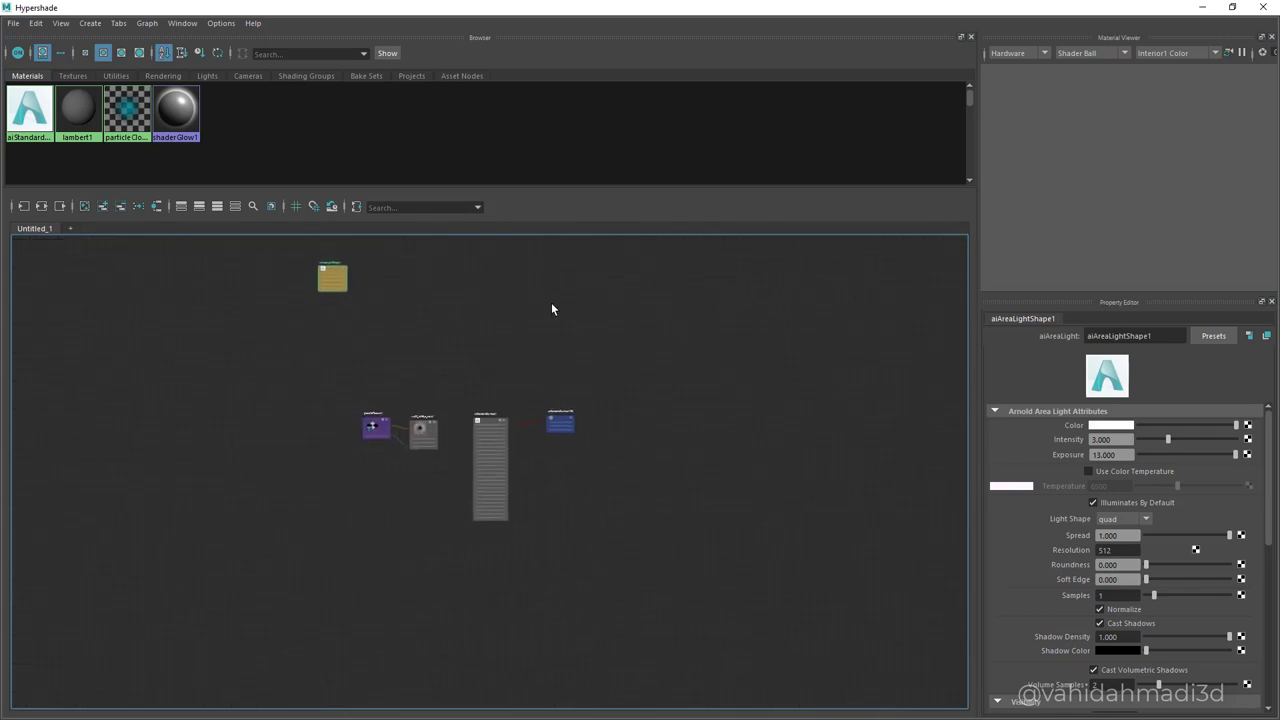
scroll(342, 500, "up", 2)
Create a file texture node and place it with its place2dTexture node below the colour texture nodes.
key("Tab")
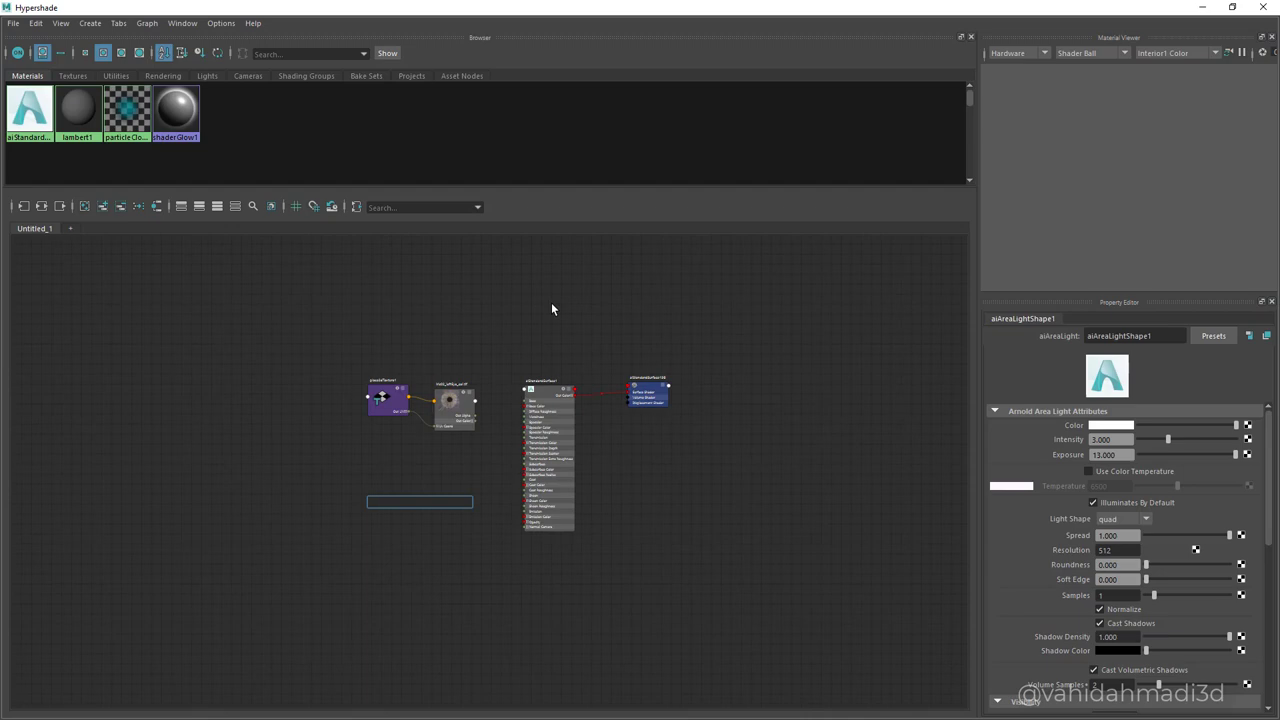
type("file")
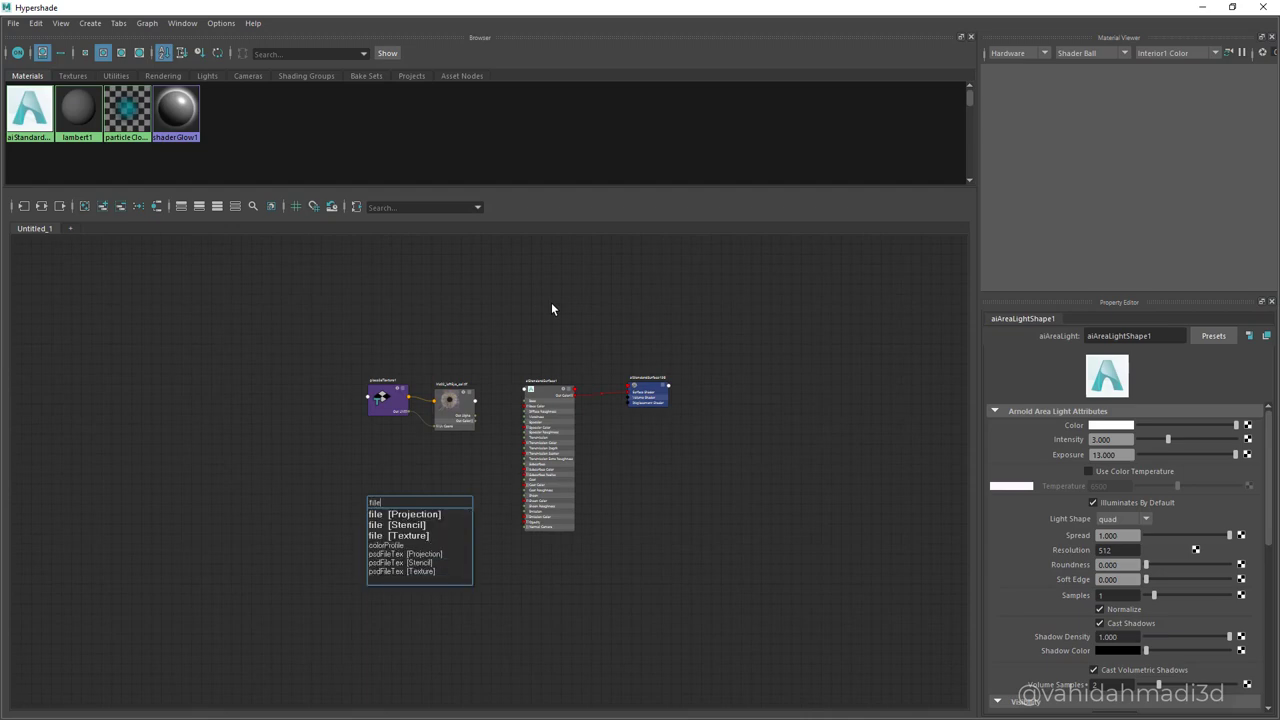
key("Return")
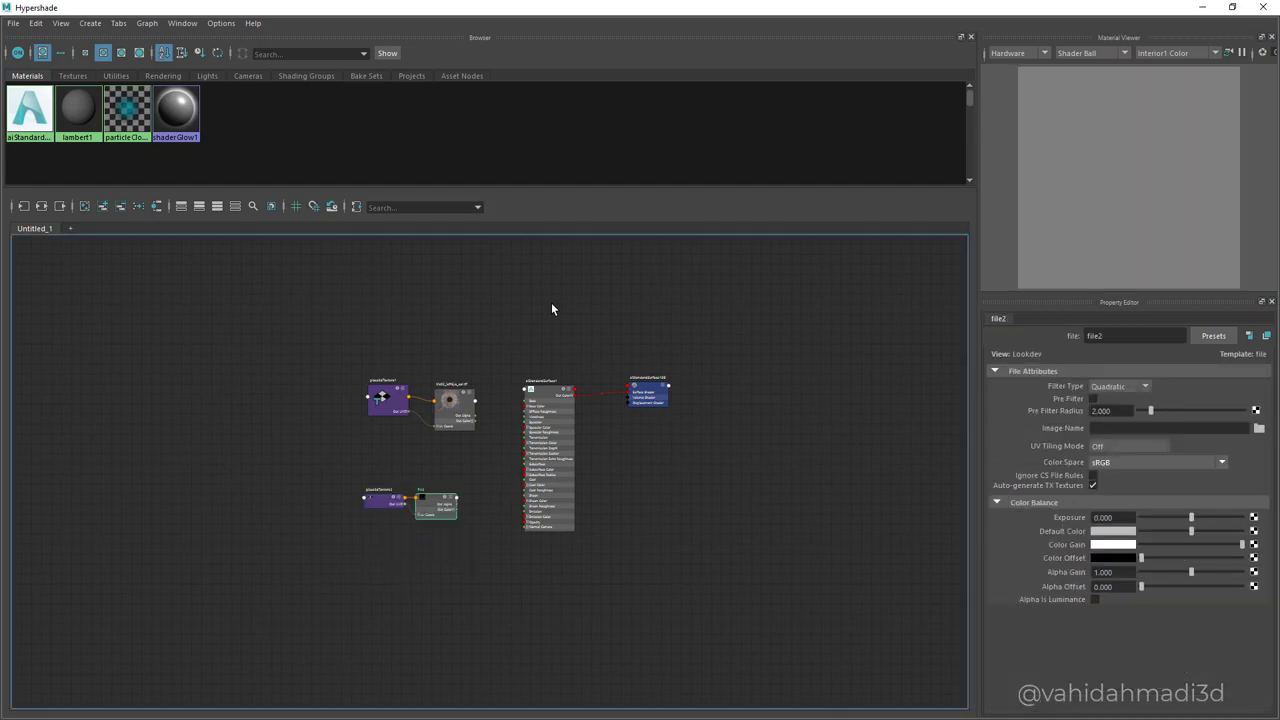
scroll(398, 498, "up", 5)
left_click_drag(398, 498, 322, 491)
left_click_drag(191, 504, 133, 504)
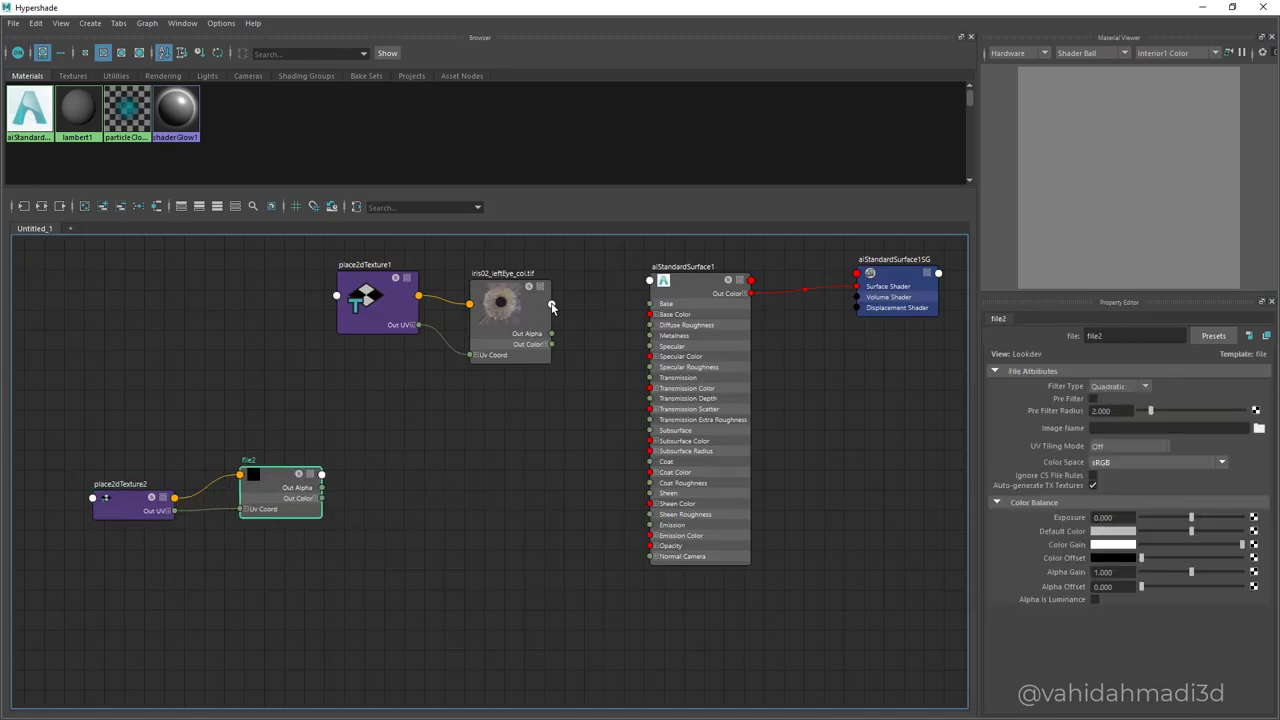
Load iris02_leftEye_dsp.tif into the new file node and enlarge its swatch in the graph.
left_click(1259, 428)
left_click(408, 178)
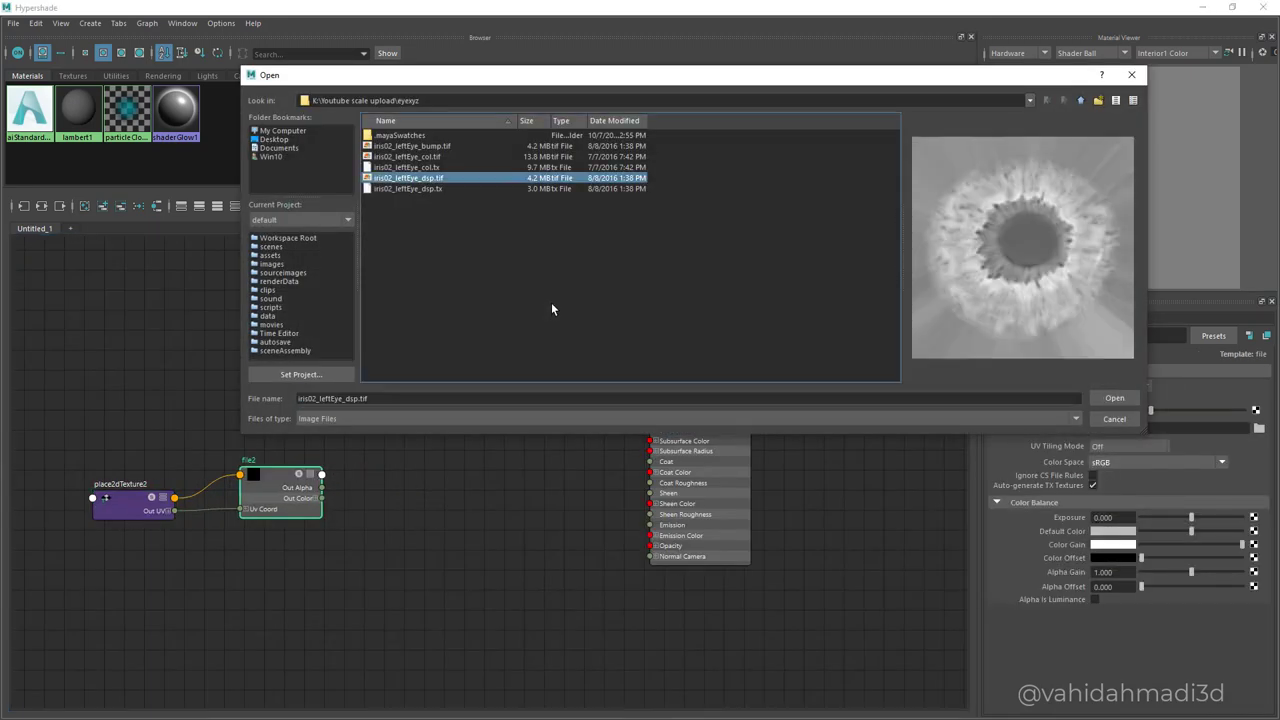
key("Return")
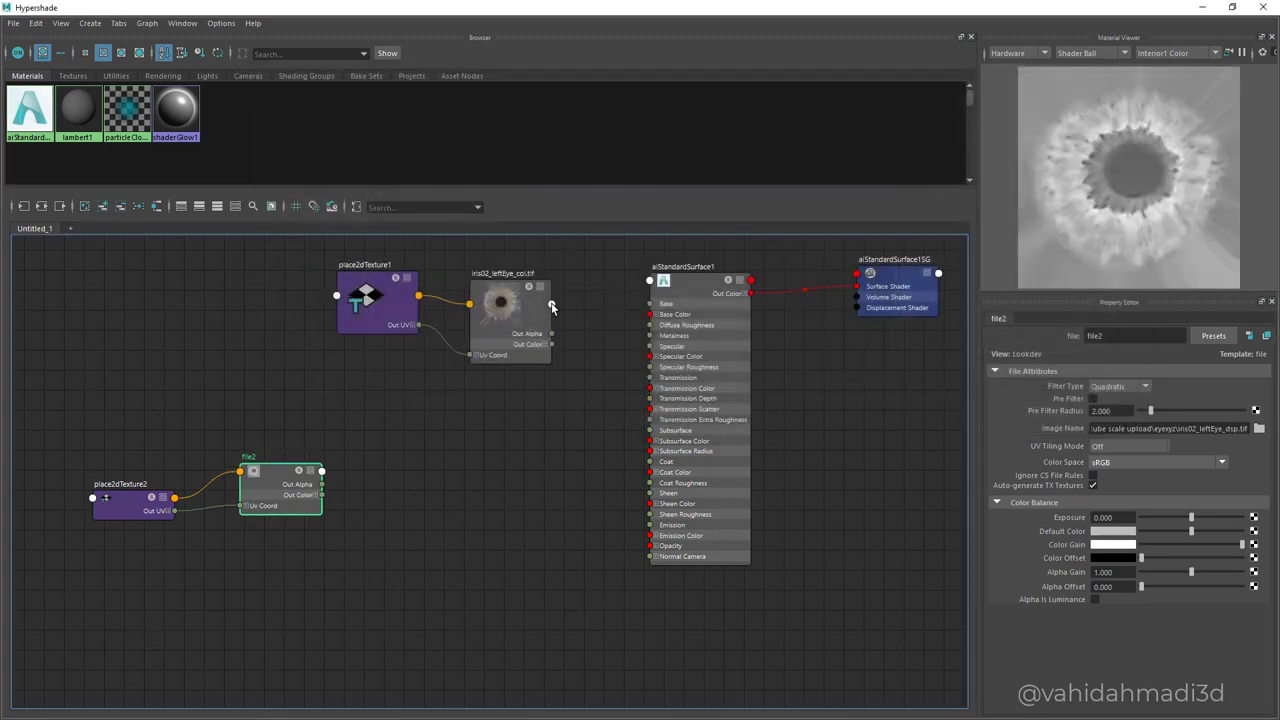
key("ctrl+z")
key("ctrl+z")
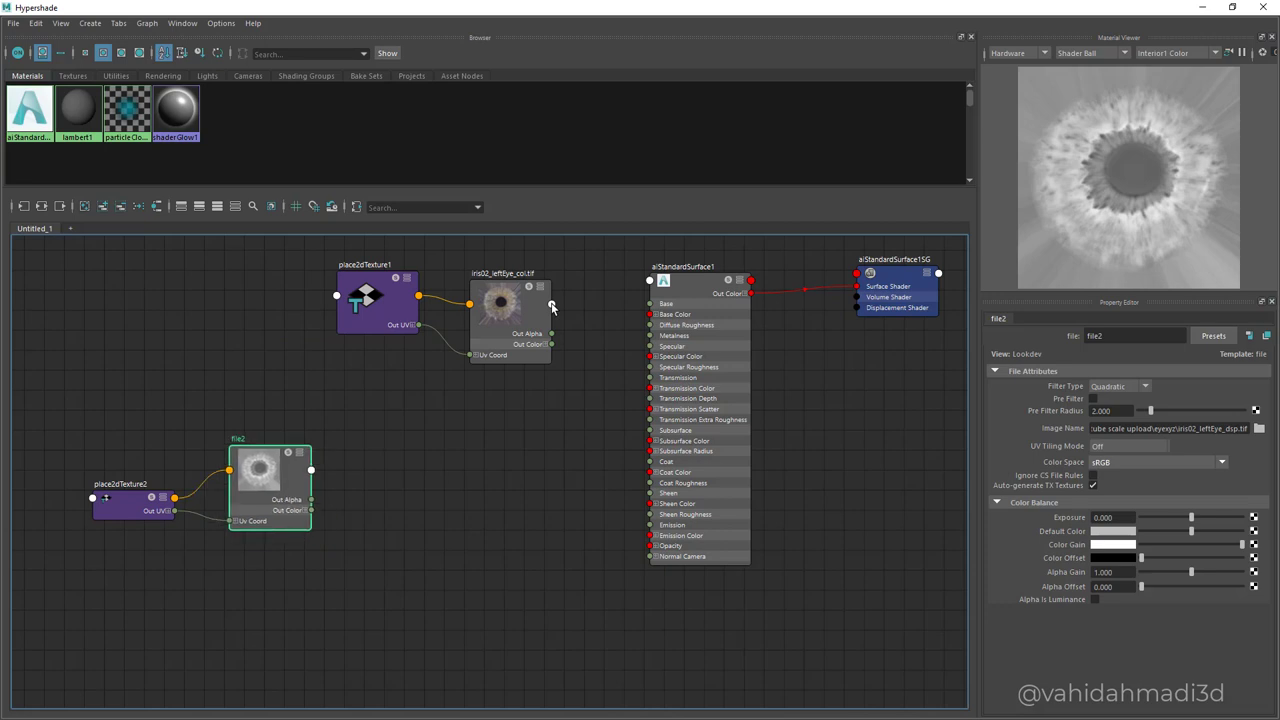
Set the displacement texture's color space to Raw and its UV tiling mode to UDIM (Mari).
left_click(1130, 462)
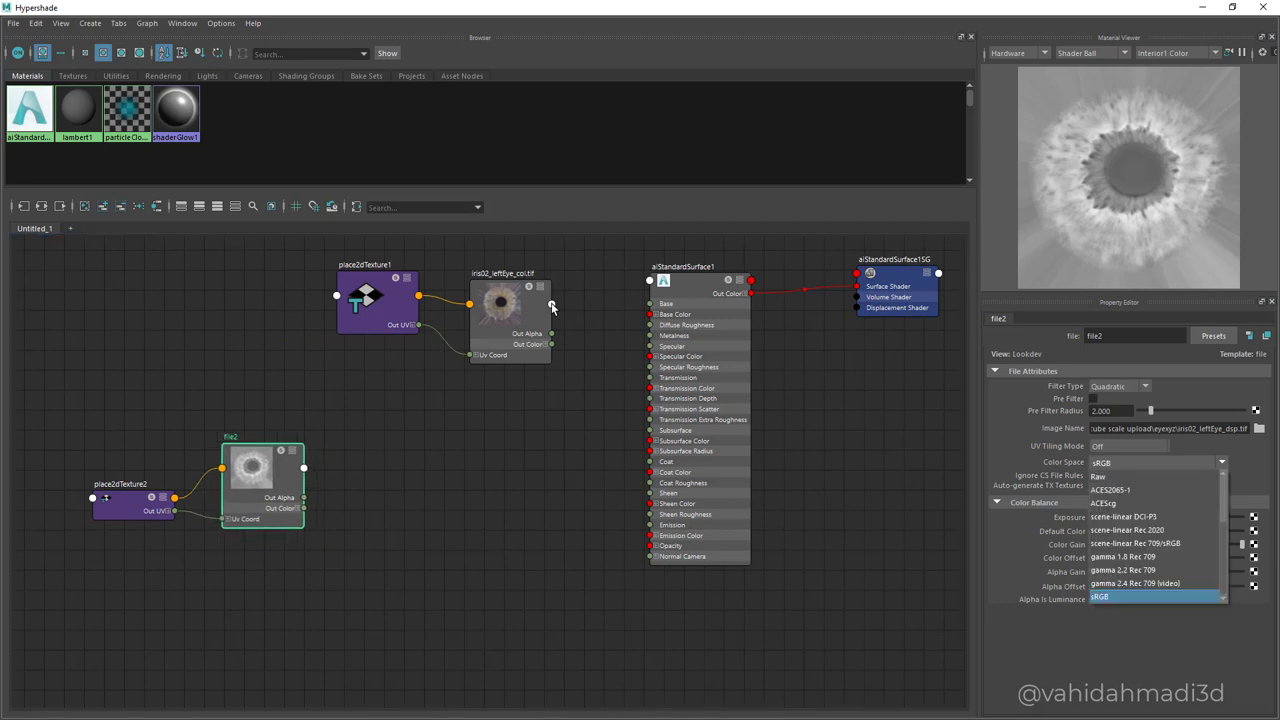
left_click(1115, 477)
left_click(1126, 447)
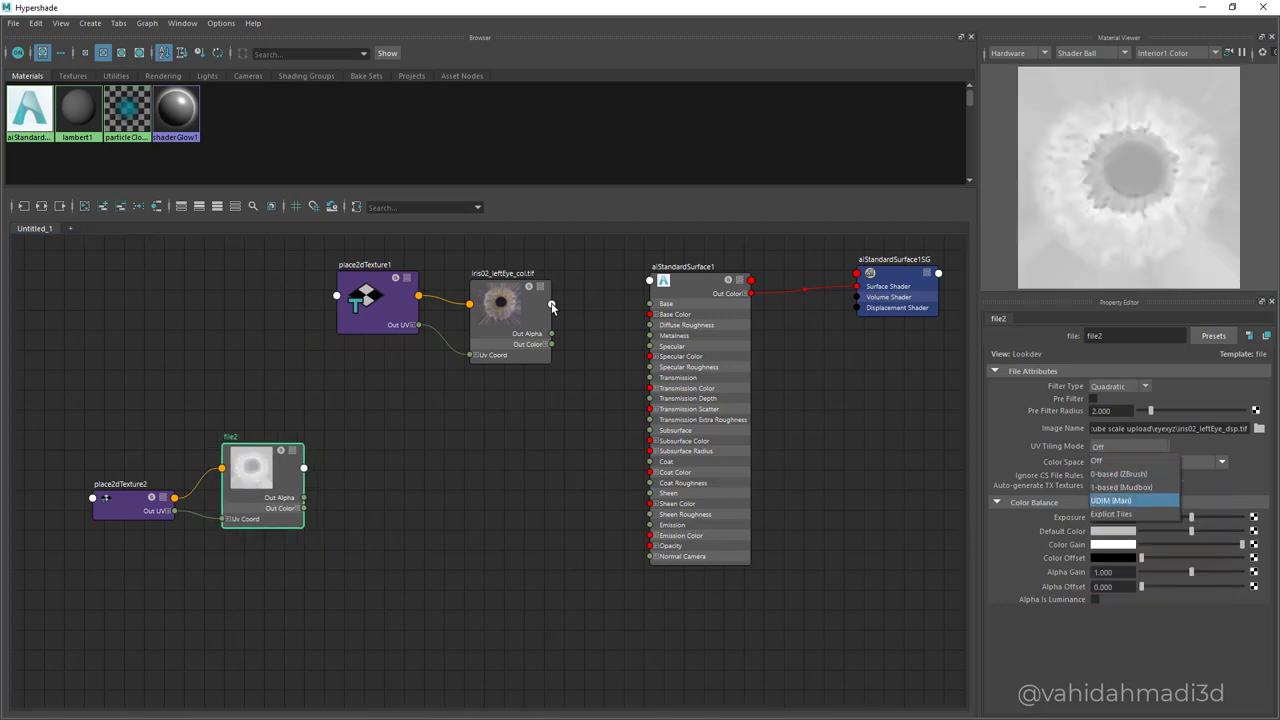
left_click(1112, 501)
left_click_drag(262, 486, 277, 484)
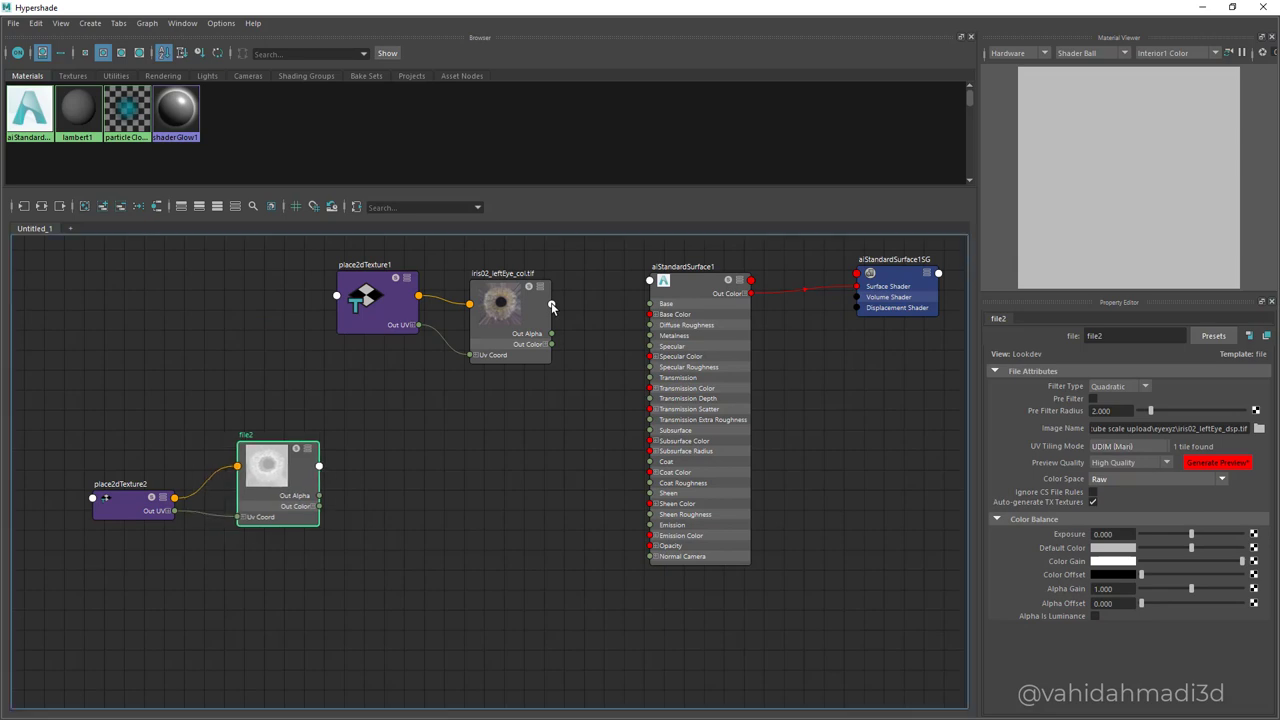
Create a plusMinusAverage node beside the displacement file texture file2.
left_click(366, 457)
key("Tab")
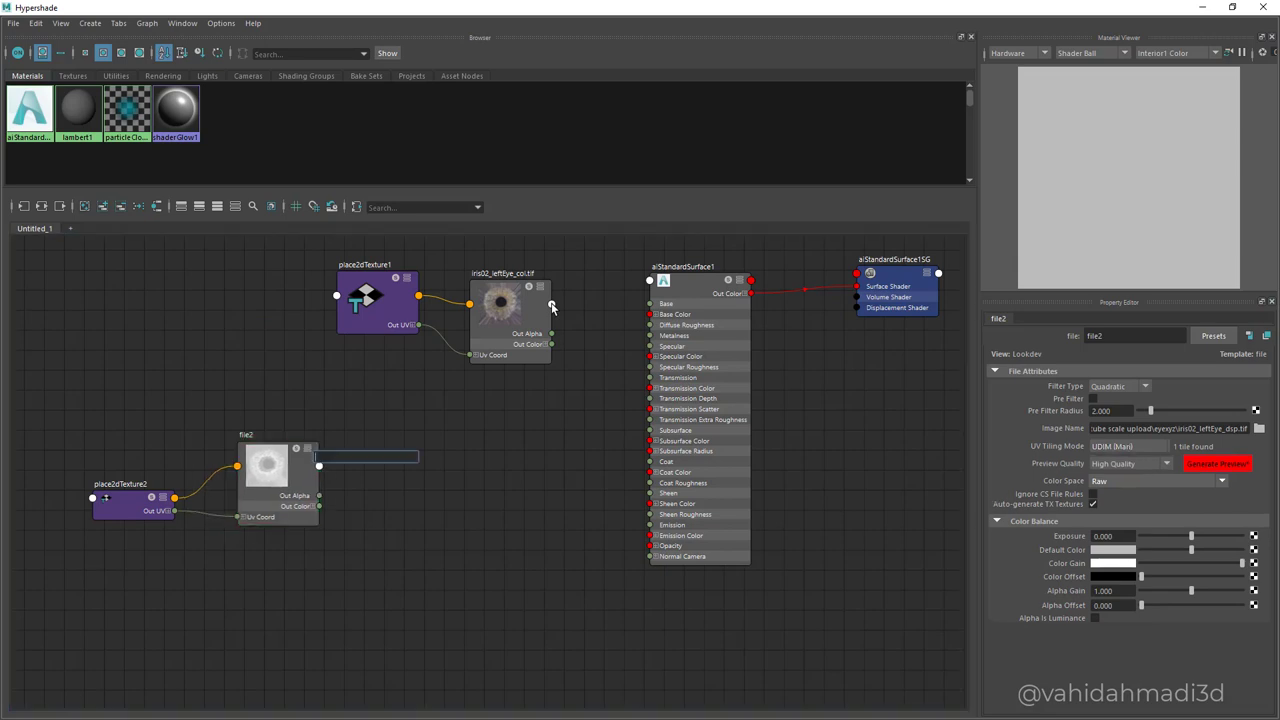
type("plus")
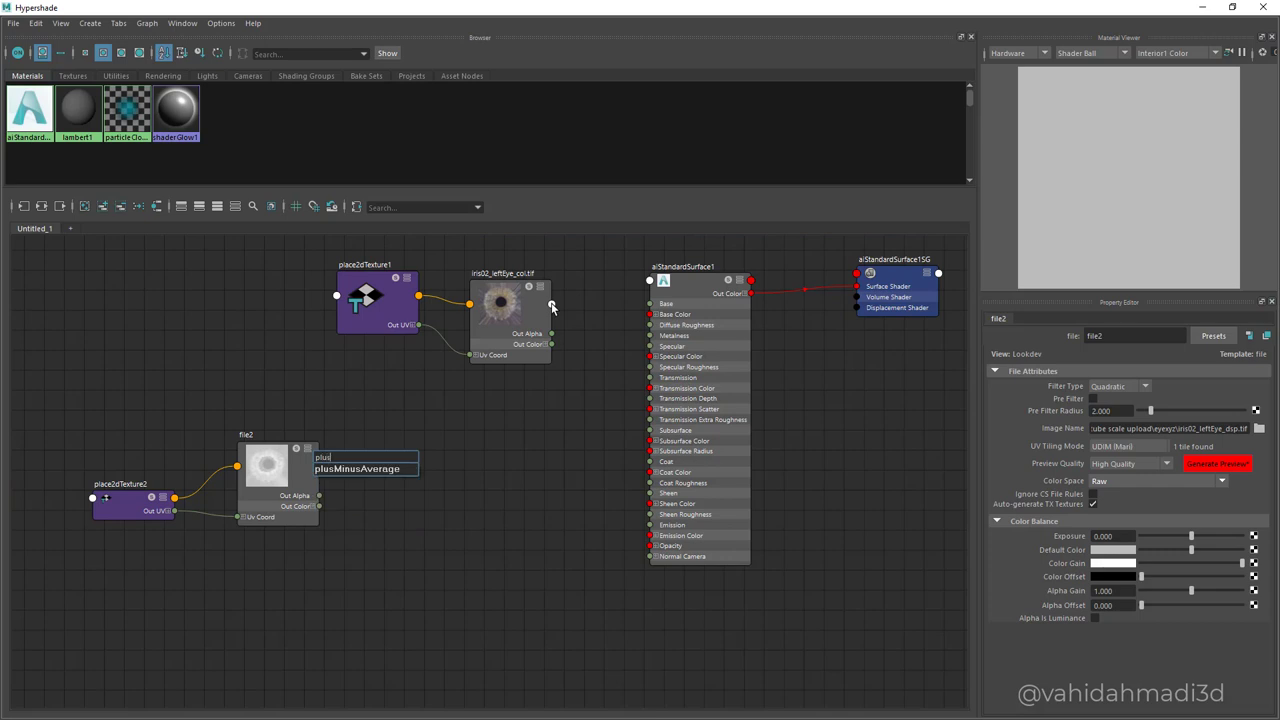
key("Return")
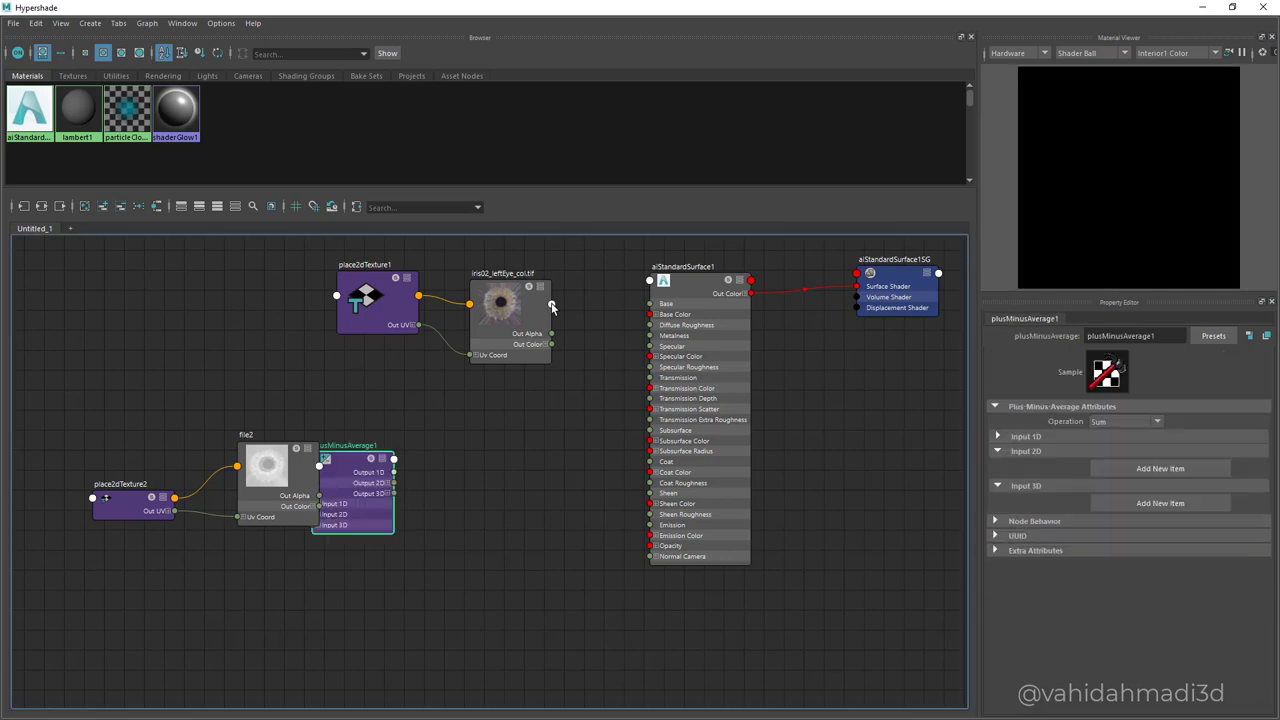
Create a multiplyDivide node next to the plusMinusAverage node.
key("Tab")
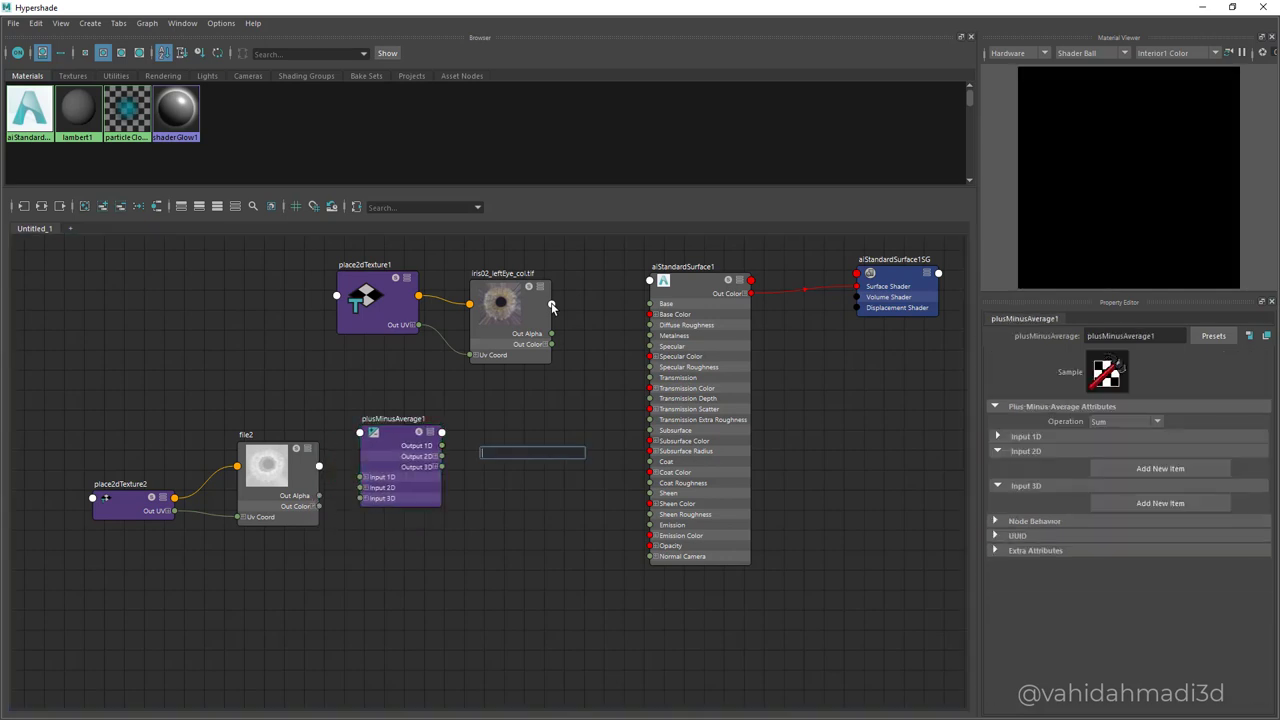
type("divide")
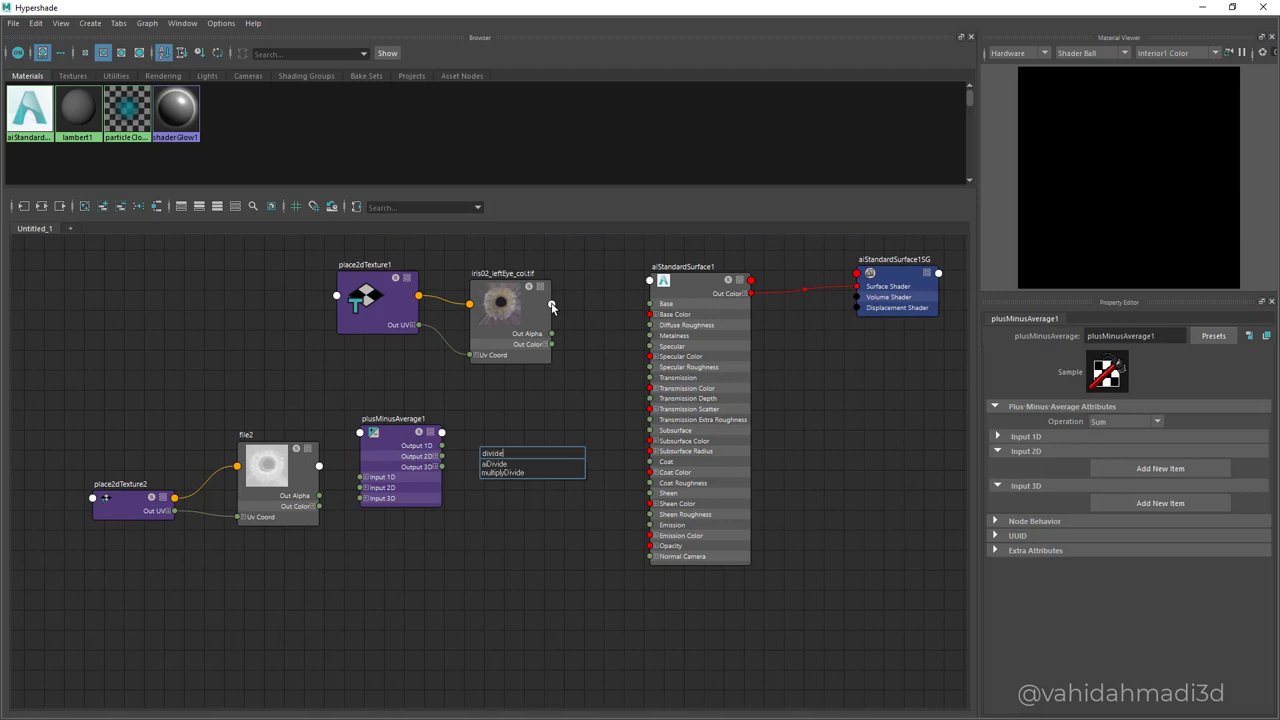
key("Down")
key("Down")
key("Return")
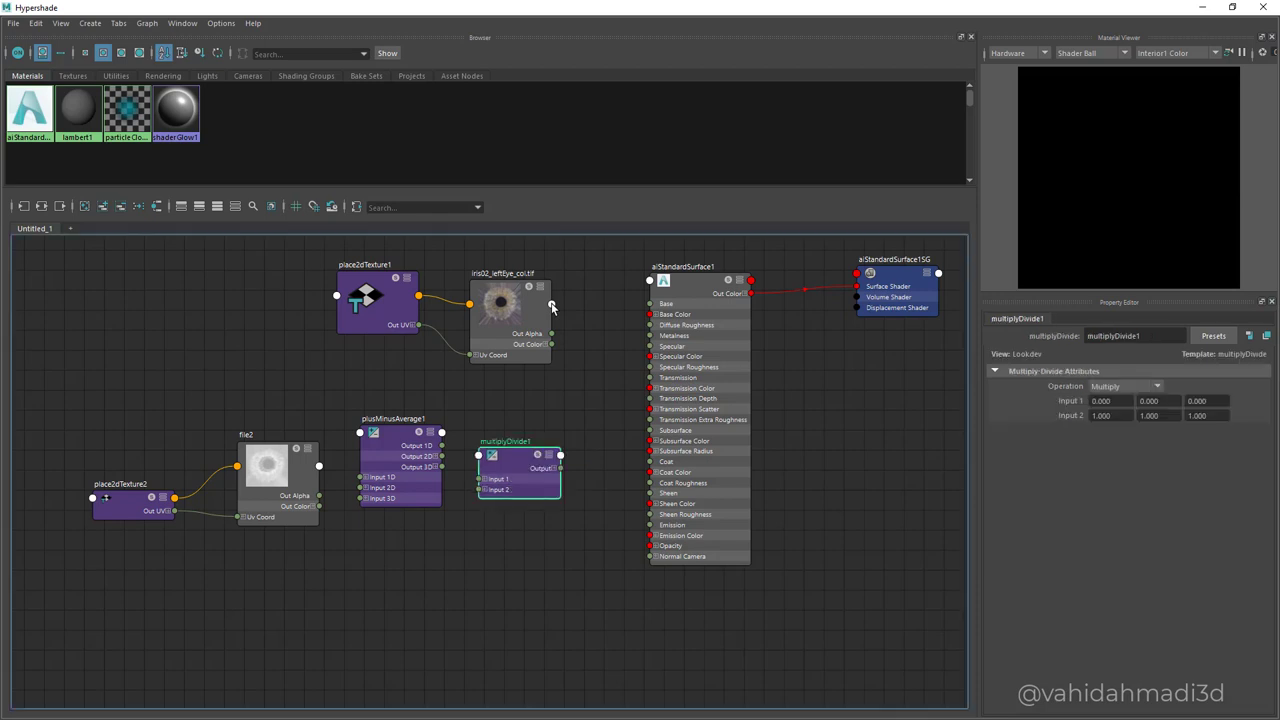
Create a displacementShader node in the graph and delete the extra shading group that comes with it.
left_click(552, 306)
key("Tab")
type("shader")
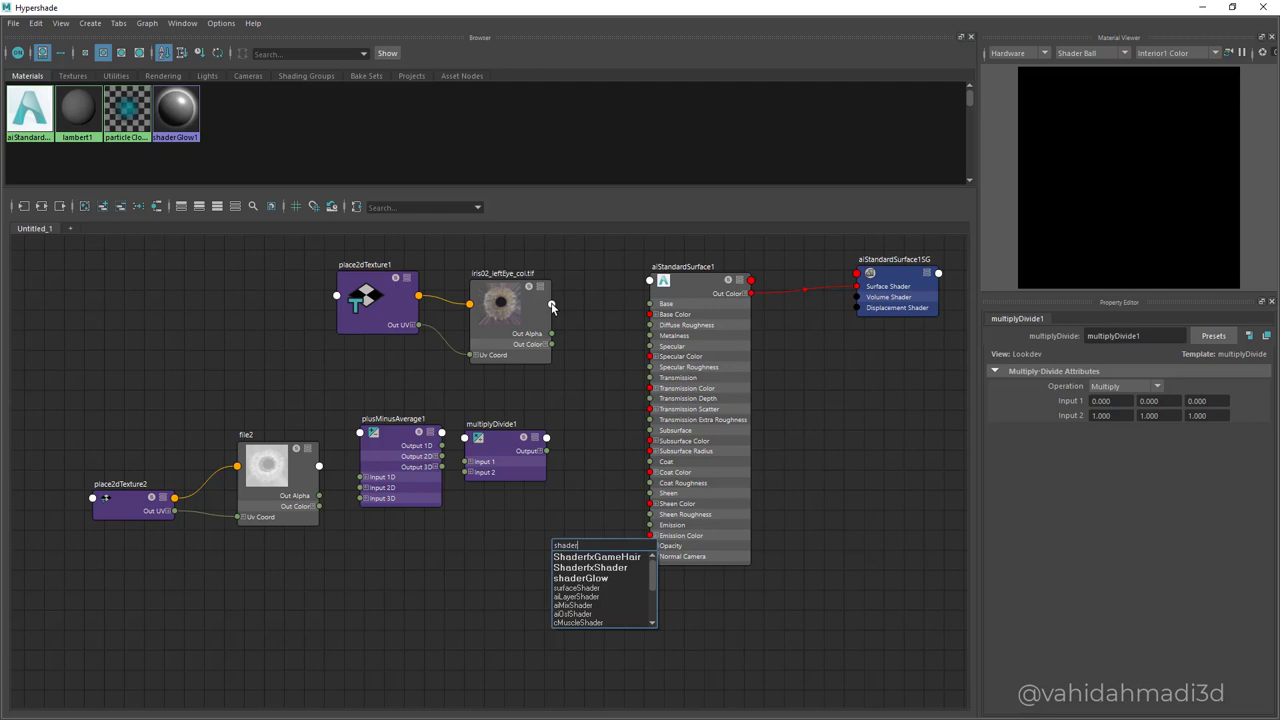
key("BackSpace")
key("BackSpace")
key("BackSpace")
key("BackSpace")
key("BackSpace")
key("BackSpace")
type("disp")
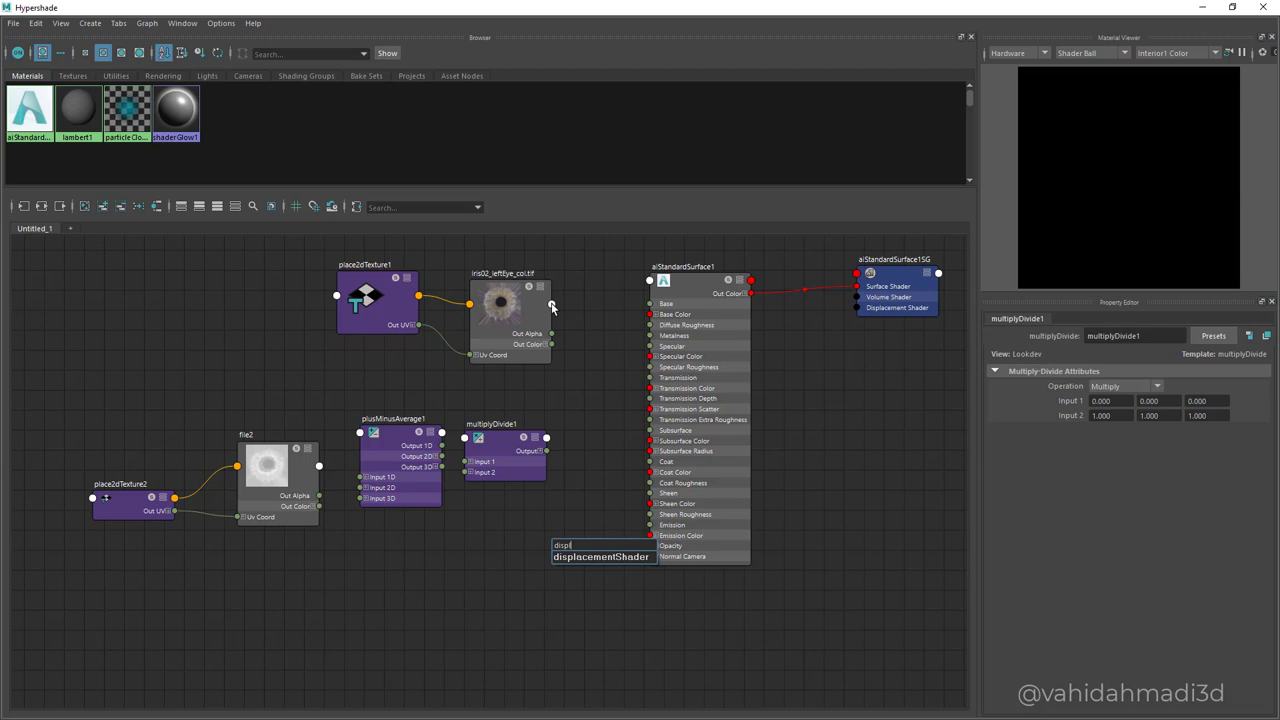
key("Return")
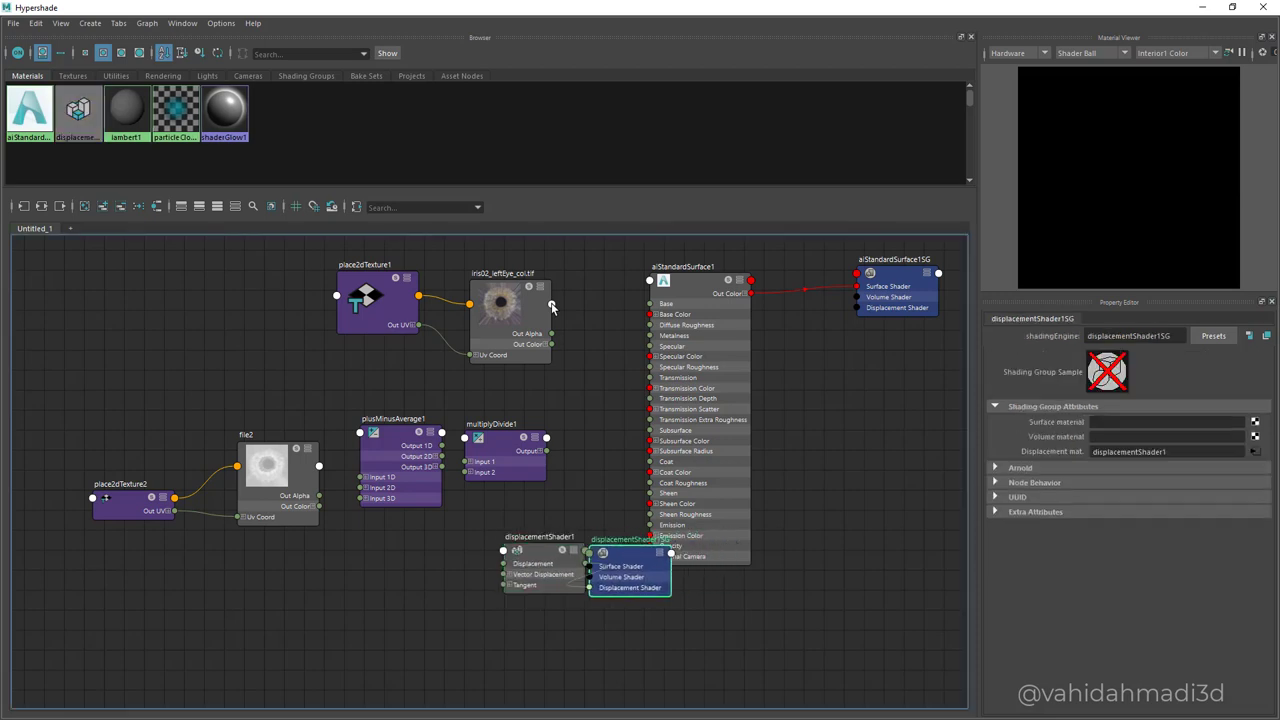
key("Delete")
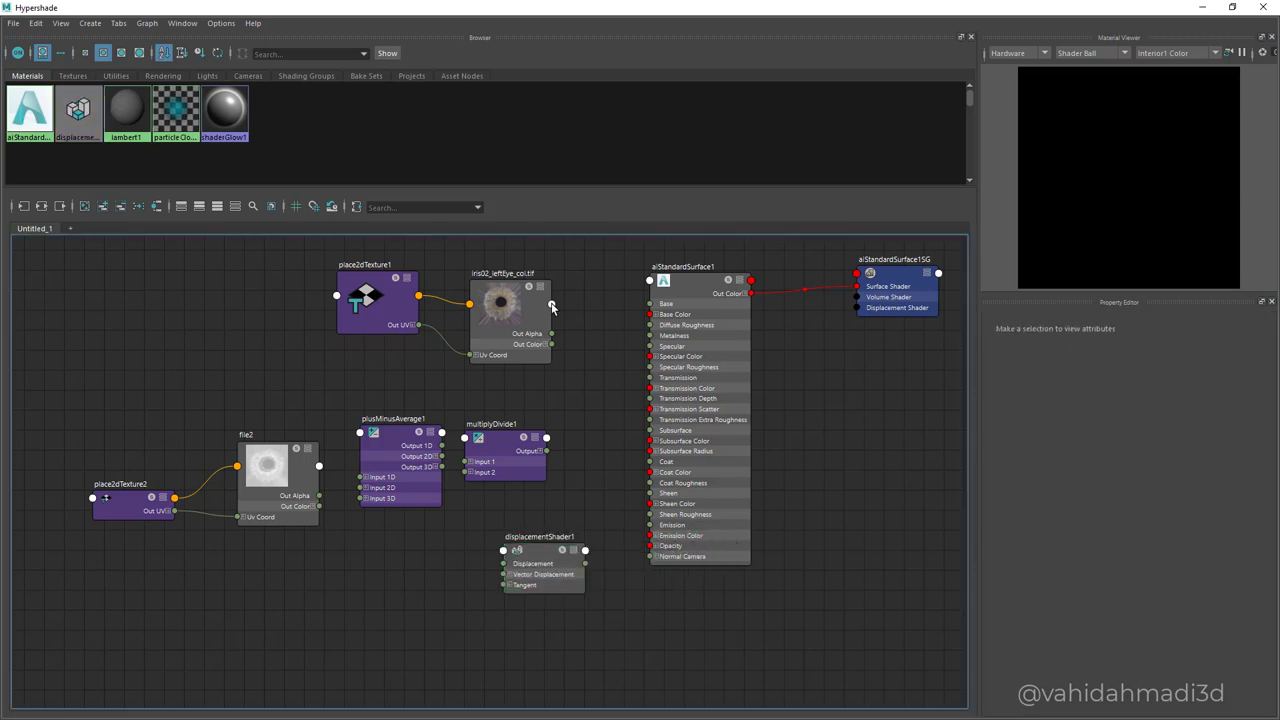
Arrange file2, plusMinusAverage1, multiplyDivide1 and displacementShader1 in a row in front of the standard surface material.
left_click_drag(541, 551, 554, 552)
left_click_drag(503, 438, 513, 437)
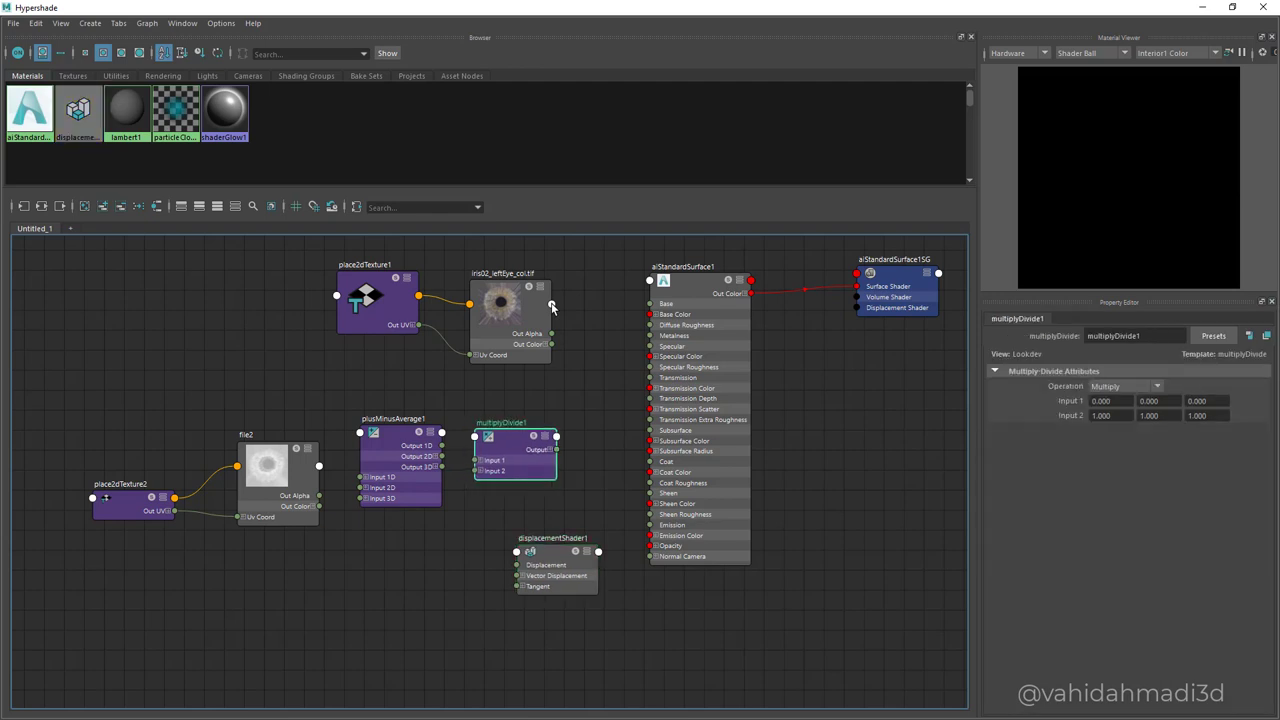
mouse_move(52, 403)
left_mouse_down()
mouse_move(290, 515)
mouse_move(534, 561)
mouse_move(430, 545)
mouse_move(512, 451)
left_mouse_up()
left_click(468, 505)
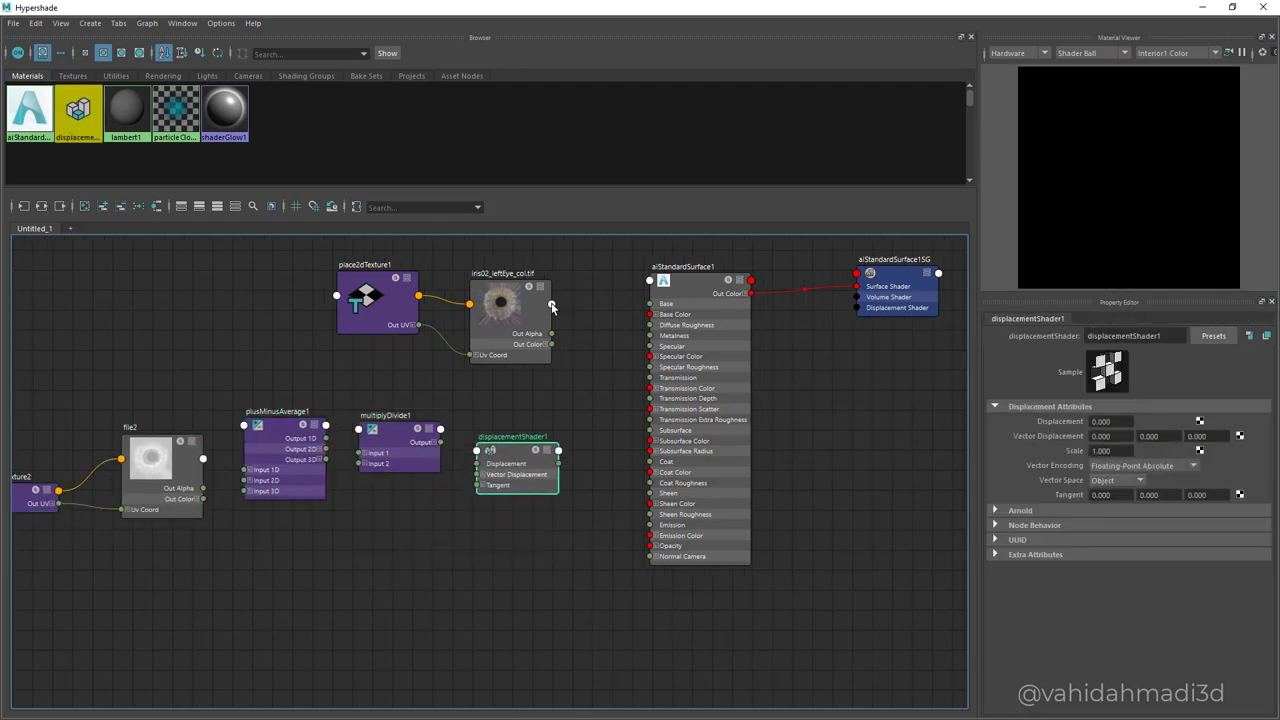
Add two Input 3D items to plusMinusAverage1 and expand its Input 3D ports in the graph.
left_click(277, 451)
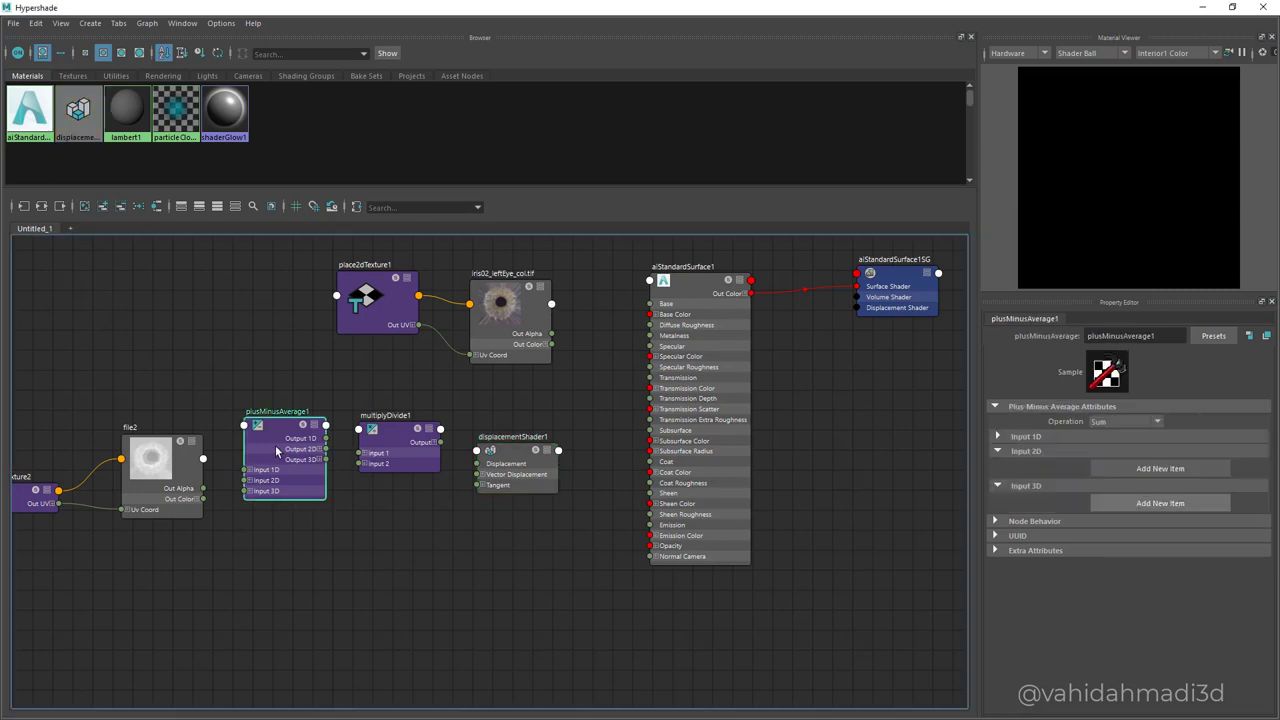
left_click(1160, 503)
left_click(1160, 503)
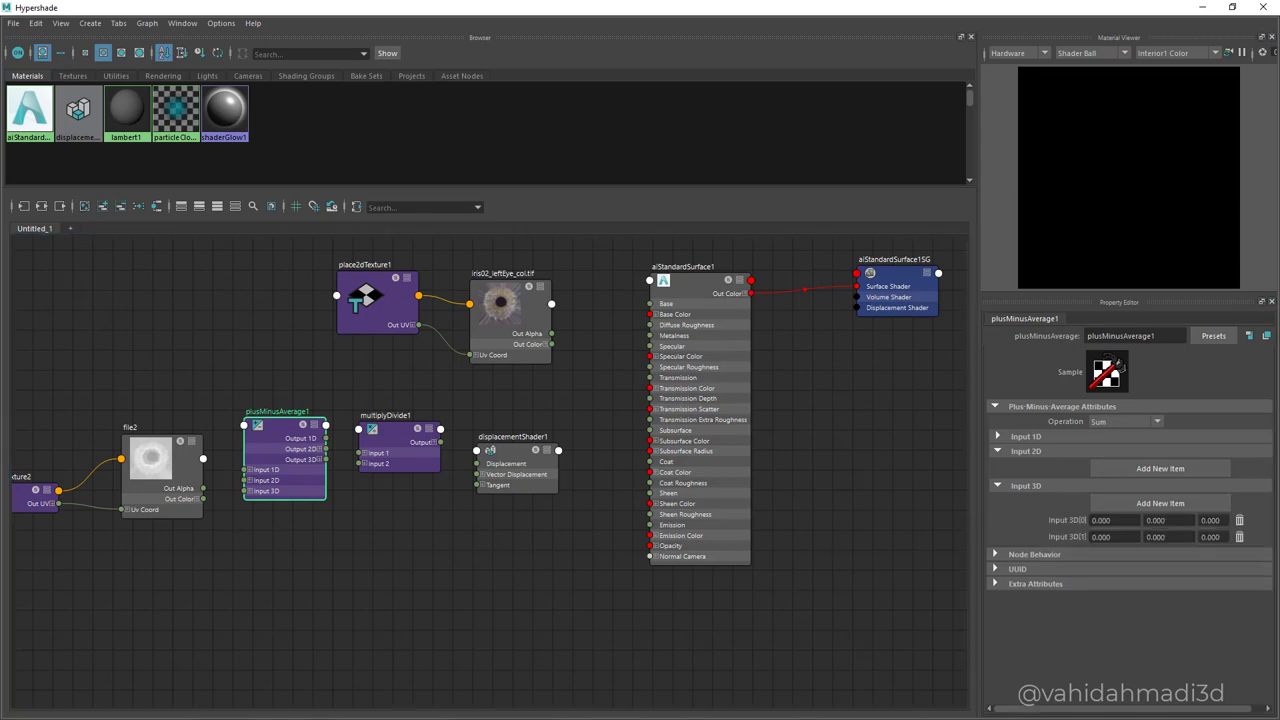
left_click_drag(283, 448, 292, 452)
scroll(290, 487, "up", 2)
middle_click_drag(290, 487, 400, 436, "alt")
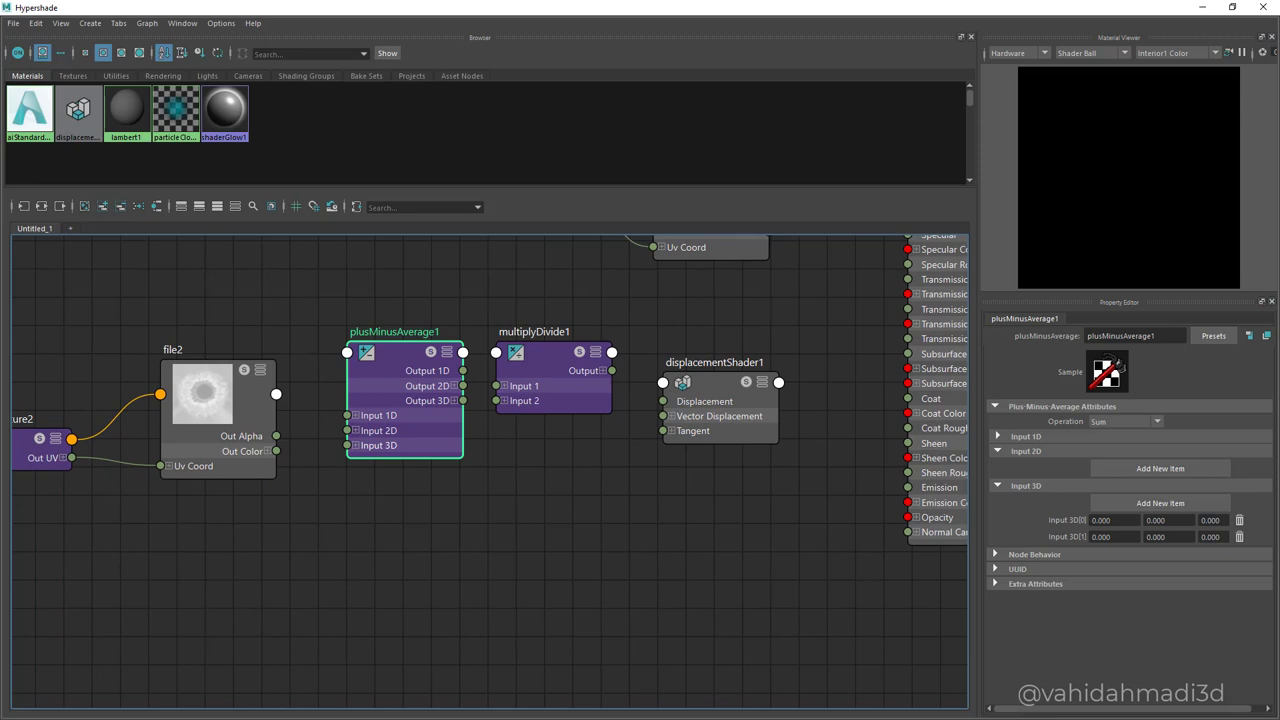
left_click(356, 446)
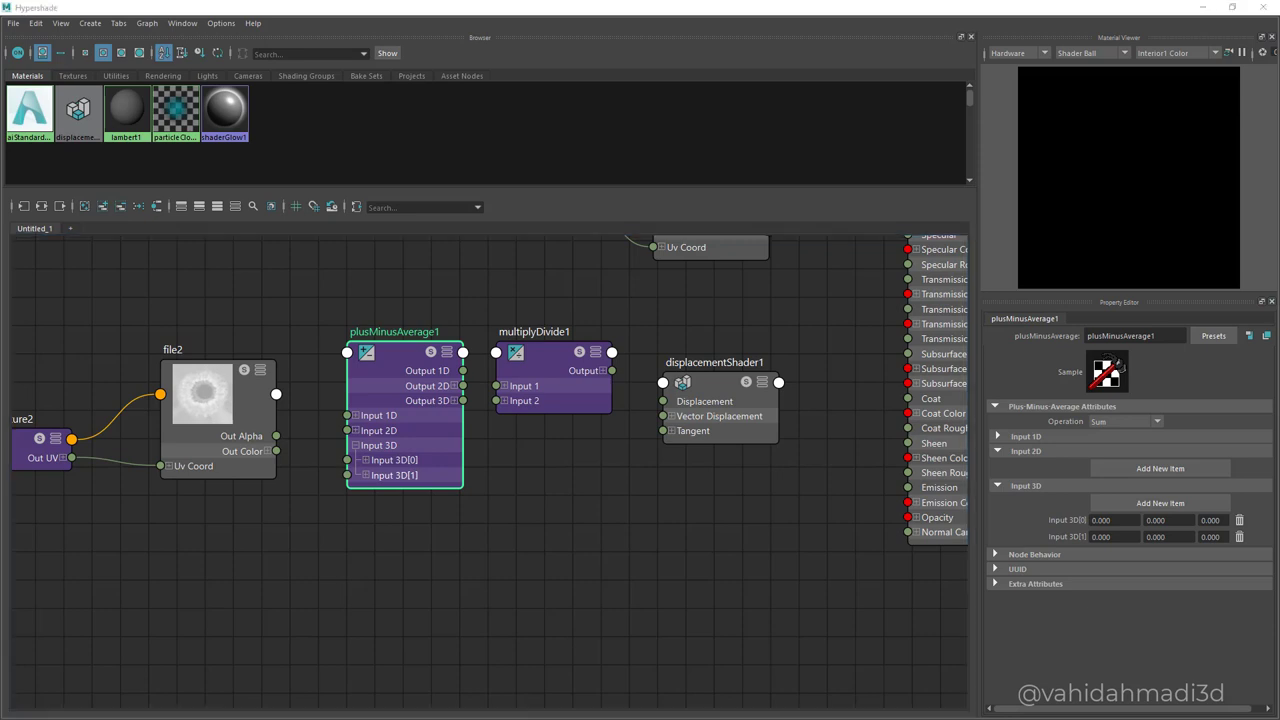
Set all three components of plusMinusAverage1's Input 3D[0] to -0.5.
left_click(1126, 520)
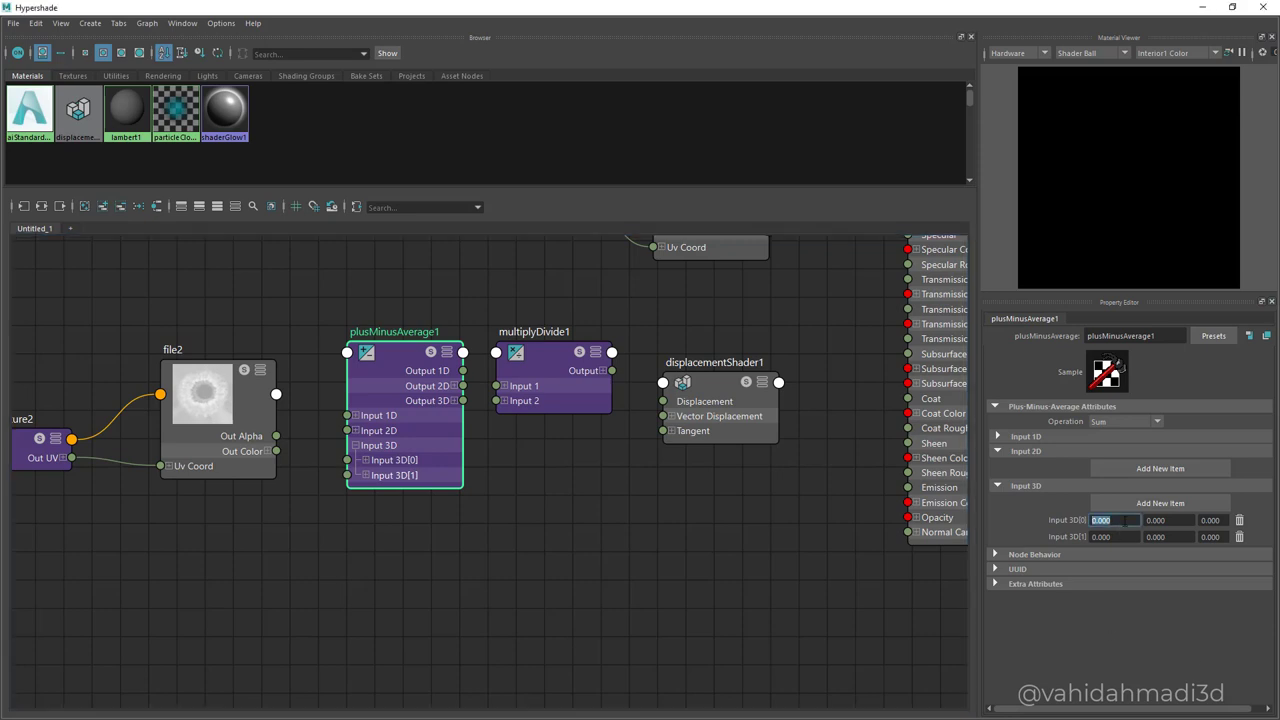
type("-0.5")
key("Return")
left_click(1126, 520)
key("ctrl+c")
key("Tab")
type("-0.5")
key("Return")
key("shift+Tab")
key("ctrl+v")
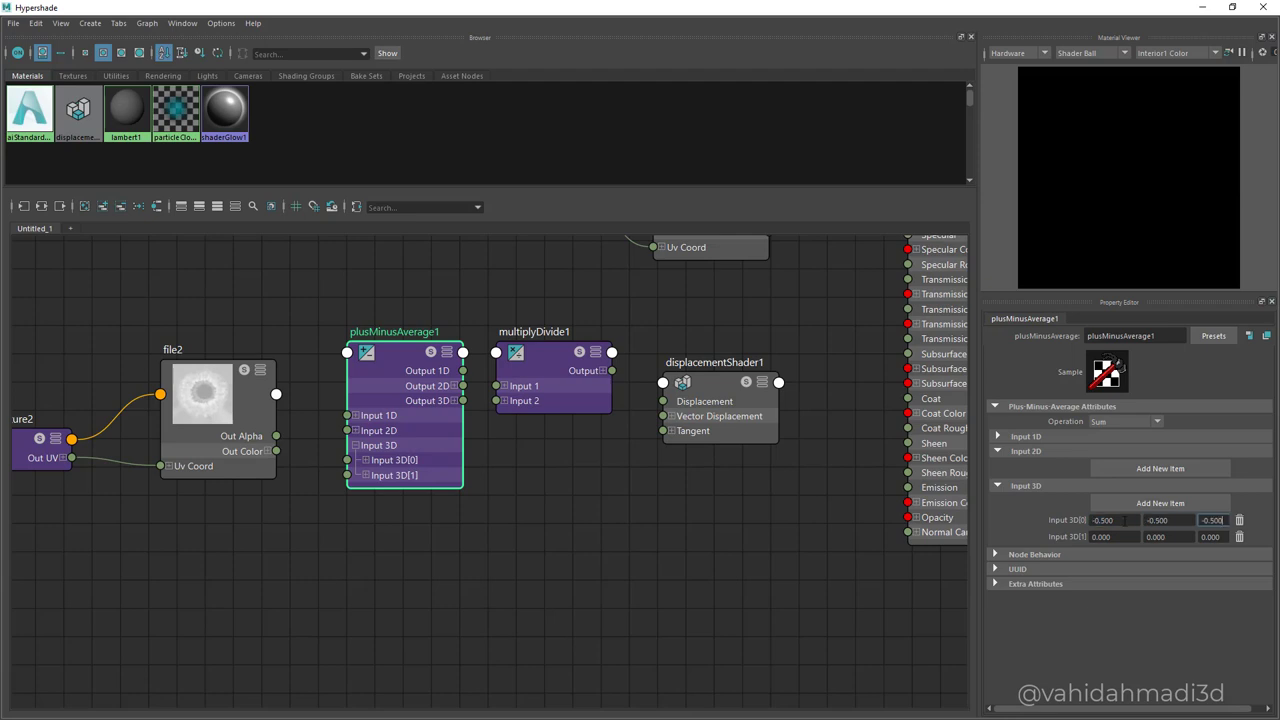
key("Return")
Connect file2's Out Color to Input 3D[1] of plusMinusAverage1 and review the Input 3D[0] values.
mouse_move(276, 451)
left_mouse_down()
mouse_move(308, 474)
mouse_move(347, 475)
left_mouse_up()
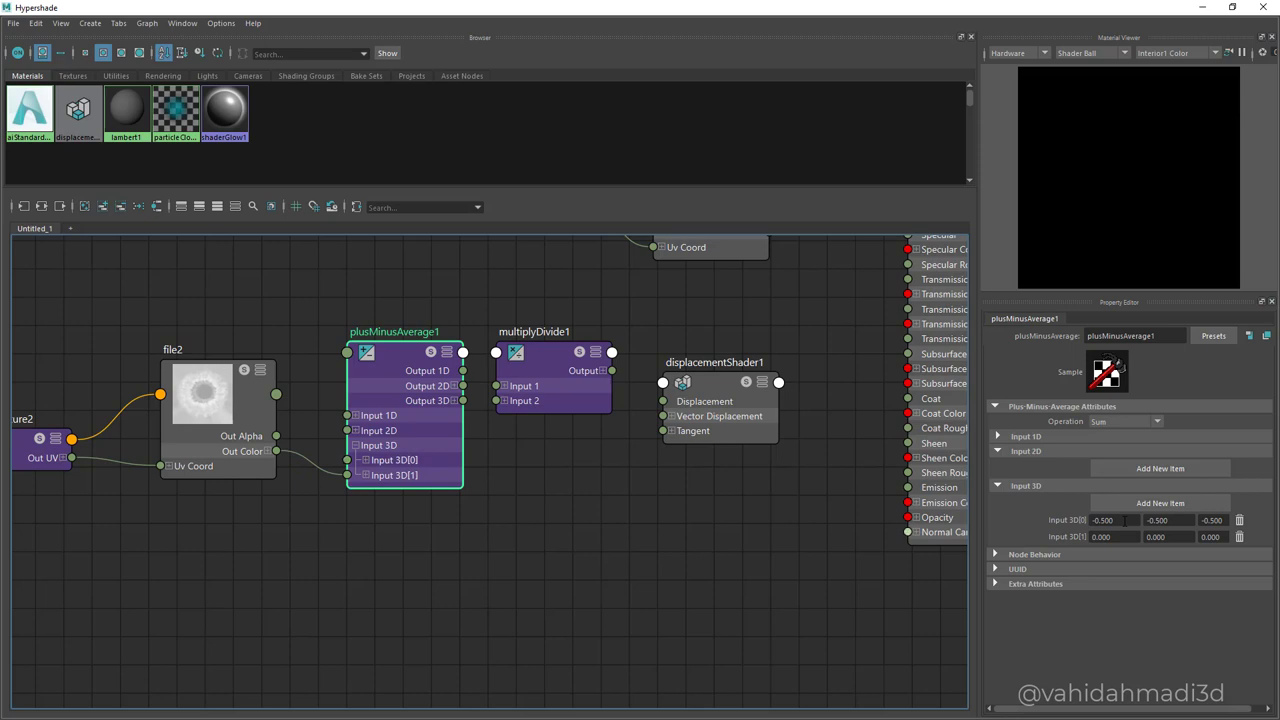
double_click(1125, 520)
key("Tab")
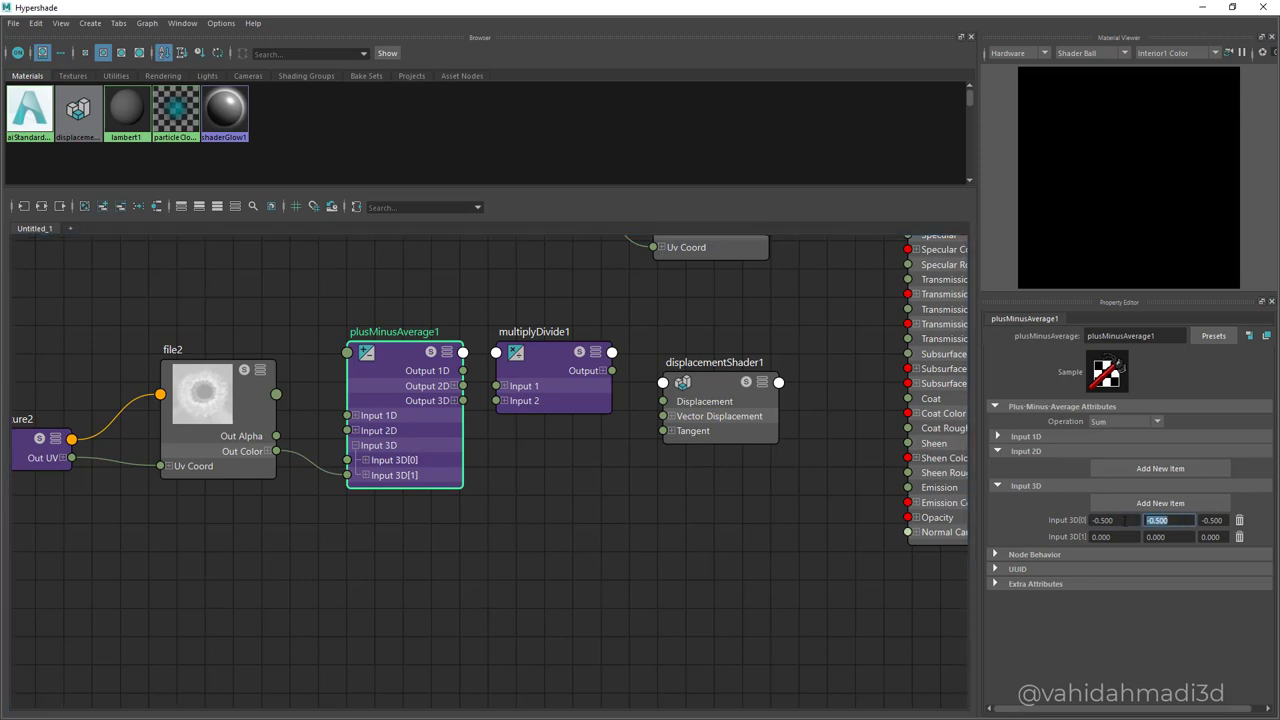
key("Tab")
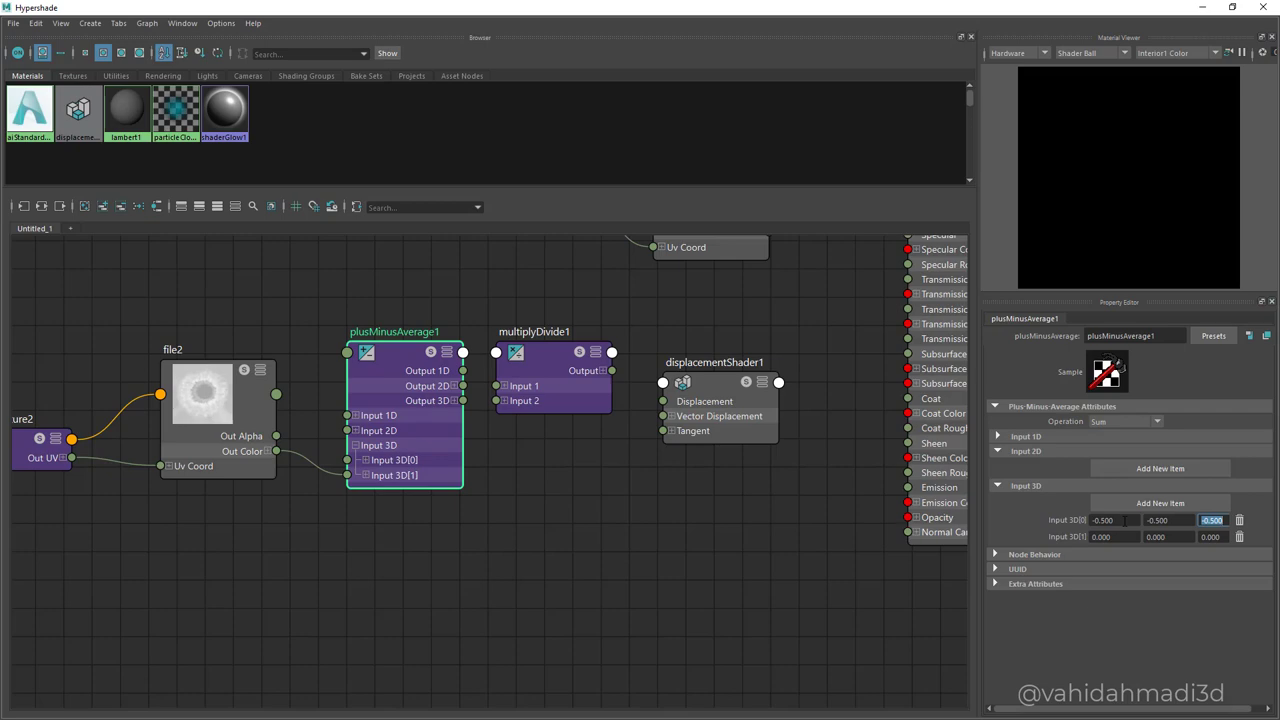
Spread out file2, plusMinusAverage1 and multiplyDivide1 to leave more space between the displacement nodes.
scroll(693, 388, "down", 5)
middle_click_drag(693, 388, 551, 469, "alt")
scroll(451, 522, "up", 3)
left_click_drag(390, 426, 374, 412)
left_click_drag(262, 446, 175, 408)
left_click_drag(374, 412, 337, 406)
left_click_drag(497, 427, 475, 429)
Connect plusMinusAverage1's Output 3D to Input 1 of multiplyDivide1 and move multiplyDivide1 closer to it.
scroll(445, 454, "up", 3)
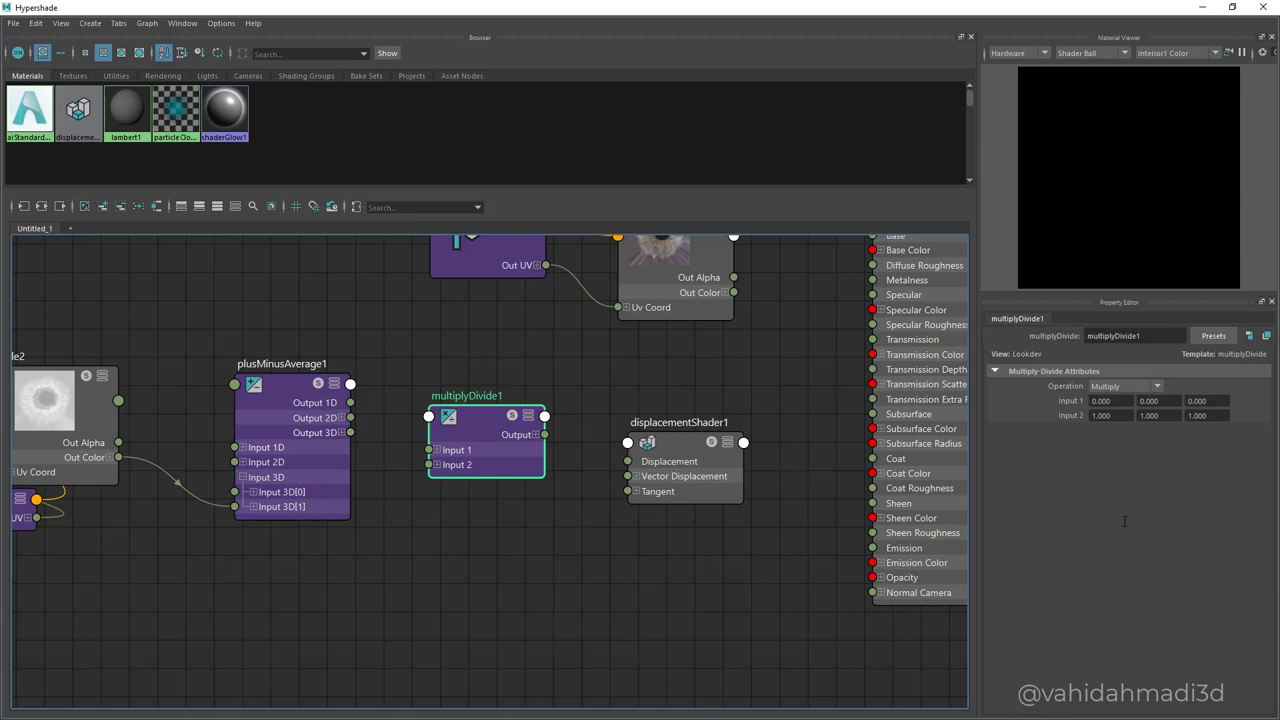
left_click_drag(350, 432, 429, 450)
left_click_drag(477, 430, 452, 431)
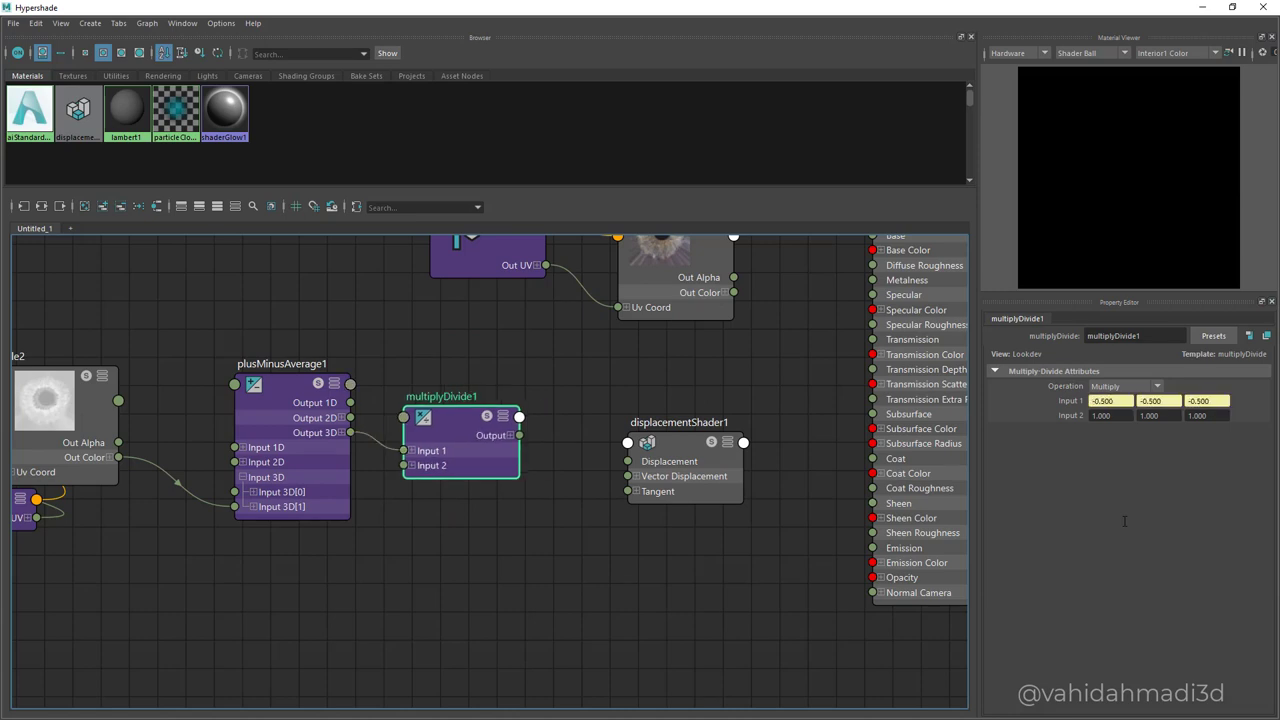
Expand multiplyDivide1's Output and connect Output X to the Displacement input of displacementShader1.
scroll(583, 456, "up", 3)
middle_click_drag(583, 456, 533, 468, "alt")
left_click(430, 439)
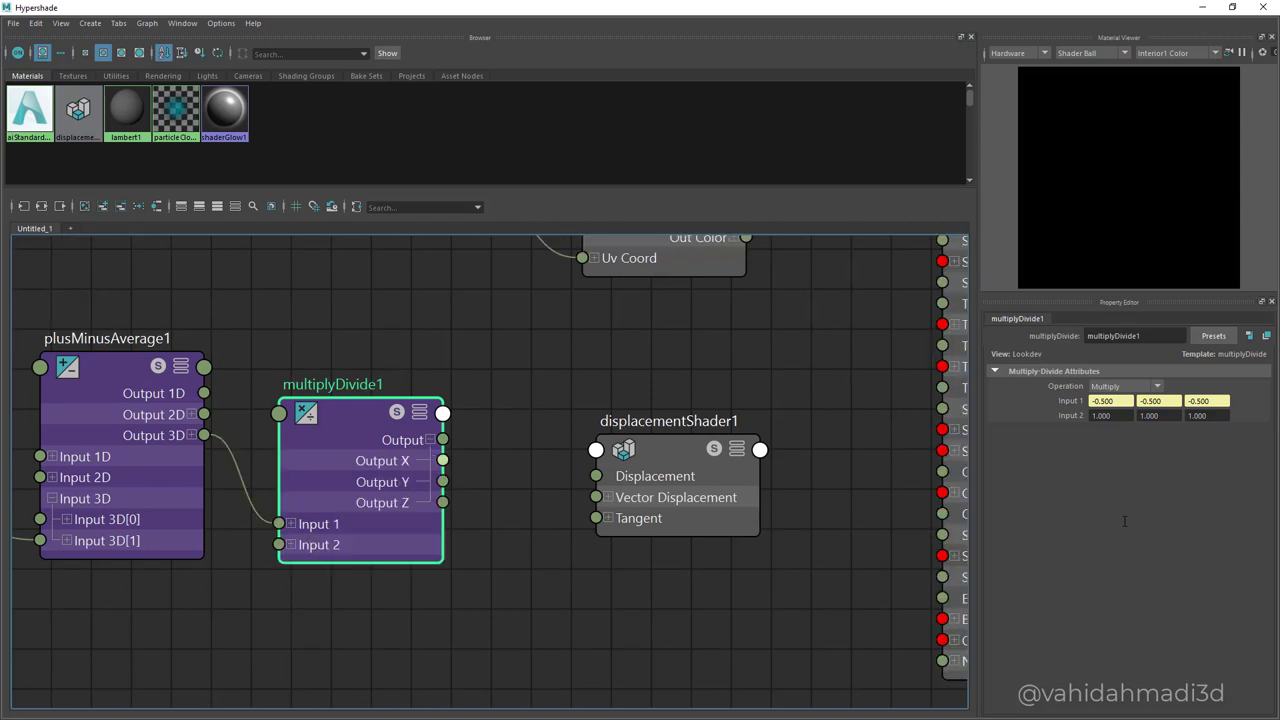
left_click_drag(447, 460, 596, 477)
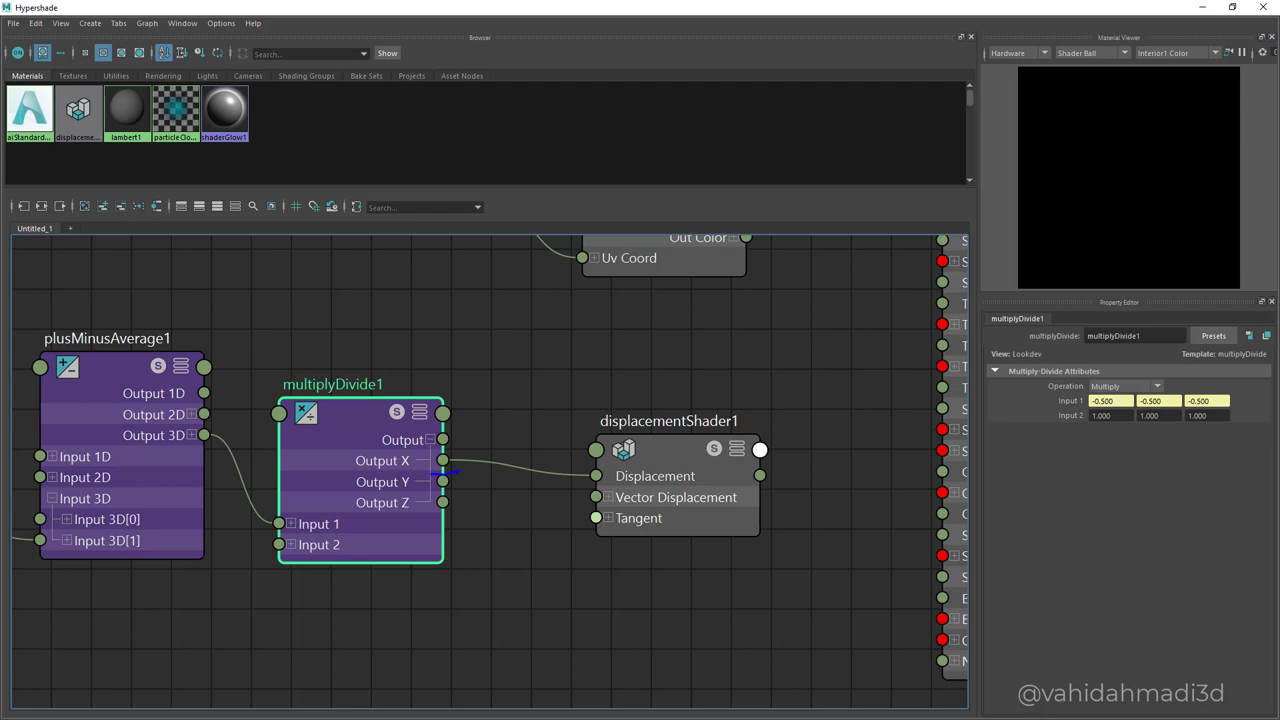
mouse_move(596, 484)
left_mouse_down()
mouse_move(624, 483)
mouse_move(600, 560)
left_mouse_up()
key("Escape")
Move the aiStandardSurface1SG shading group down below the aiStandardSurface1 node.
scroll(591, 519, "down", 6)
left_click_drag(803, 414, 751, 606)
middle_click_drag(751, 606, 725, 548, "alt")
left_click_drag(678, 430, 662, 427, "shift")
key("ctrl+2")
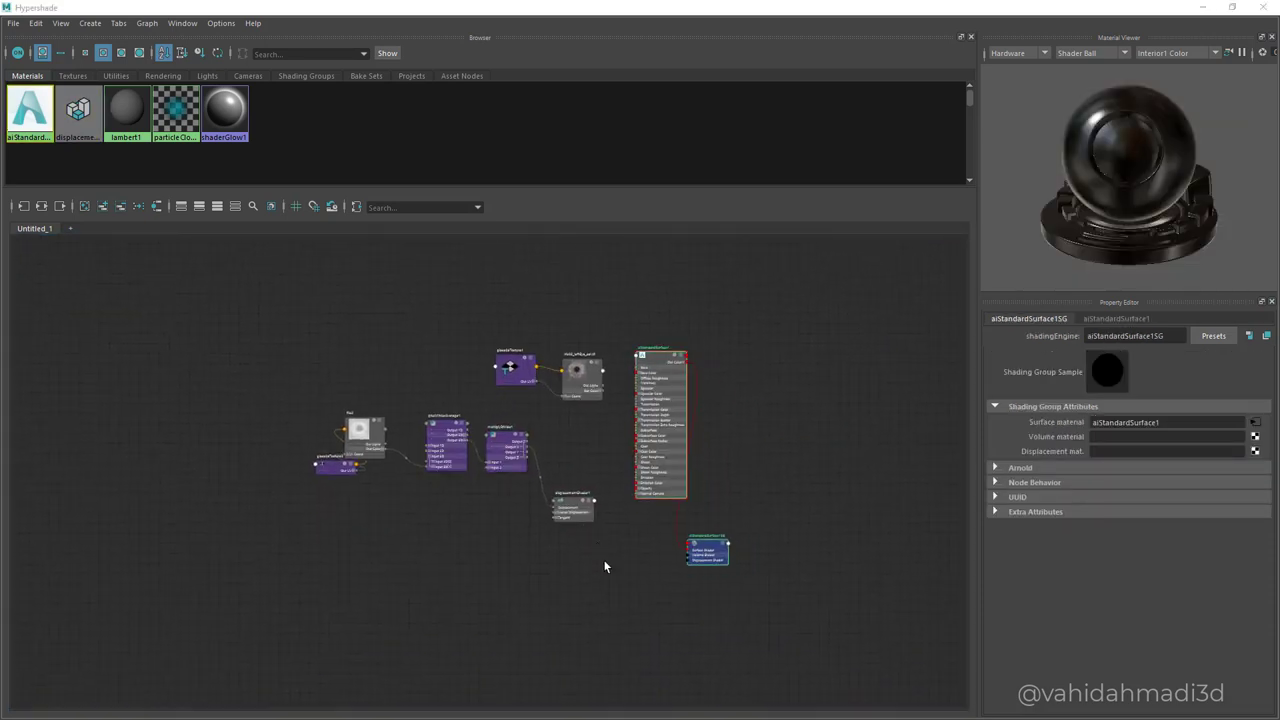
Select displacementShader1 and shift it slightly away from the aiStandardSurface1 node.
left_click(598, 552)
scroll(596, 550, "up", 5)
middle_click_drag(612, 437, 526, 494, "alt")
scroll(526, 494, "up", 3)
left_click_drag(345, 440, 307, 447)
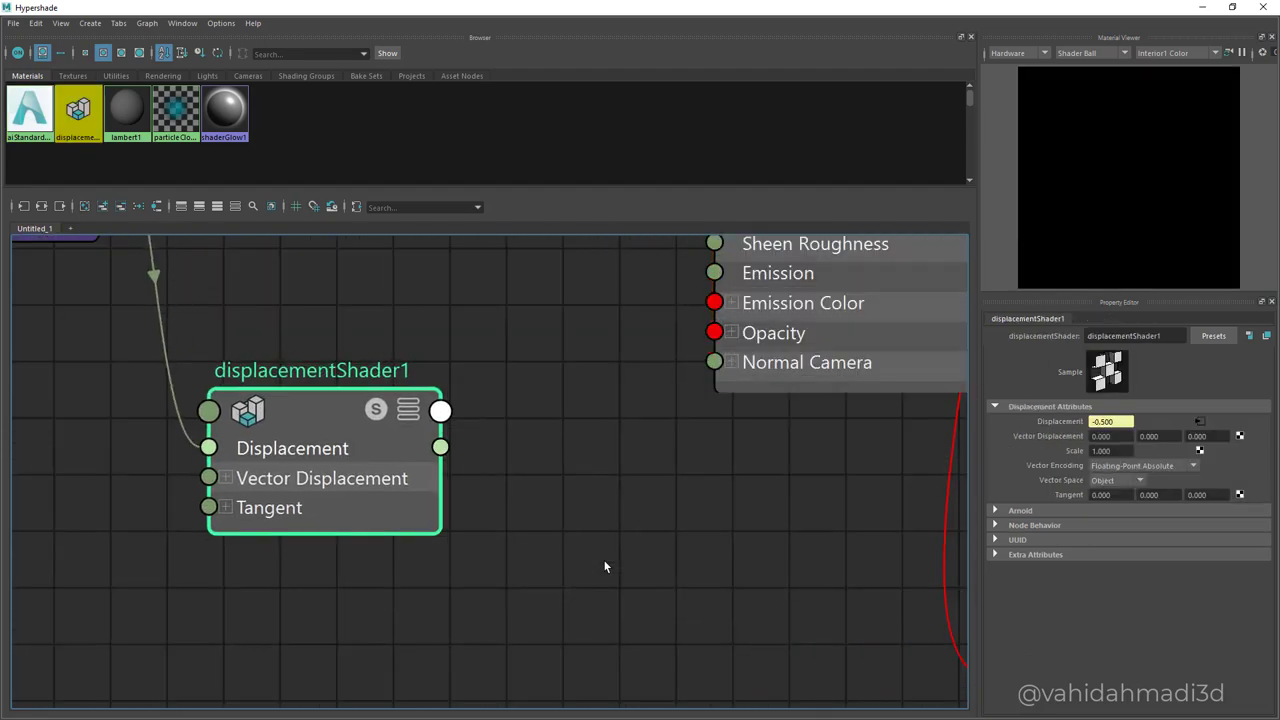
Reposition aiStandardSurface1SG farther from the material and displacementShader1 slightly lower, leaving a clear path between the two nodes.
scroll(375, 446, "down", 3)
left_click_drag(748, 545, 805, 470)
scroll(785, 495, "down", 5)
middle_click_drag(785, 495, 699, 543, "alt")
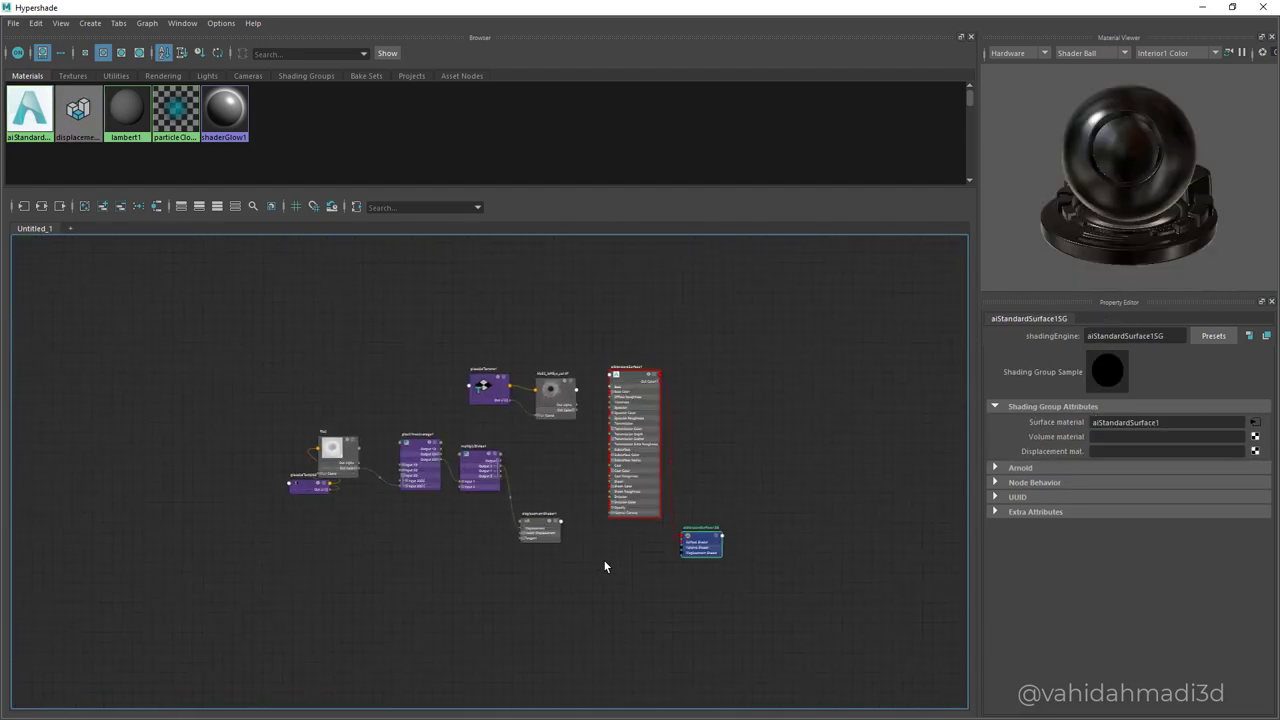
left_click_drag(636, 450, 622, 445)
left_click_drag(703, 545, 722, 518)
scroll(528, 541, "up", 3)
left_click_drag(546, 524, 535, 541)
scroll(537, 543, "up", 3)
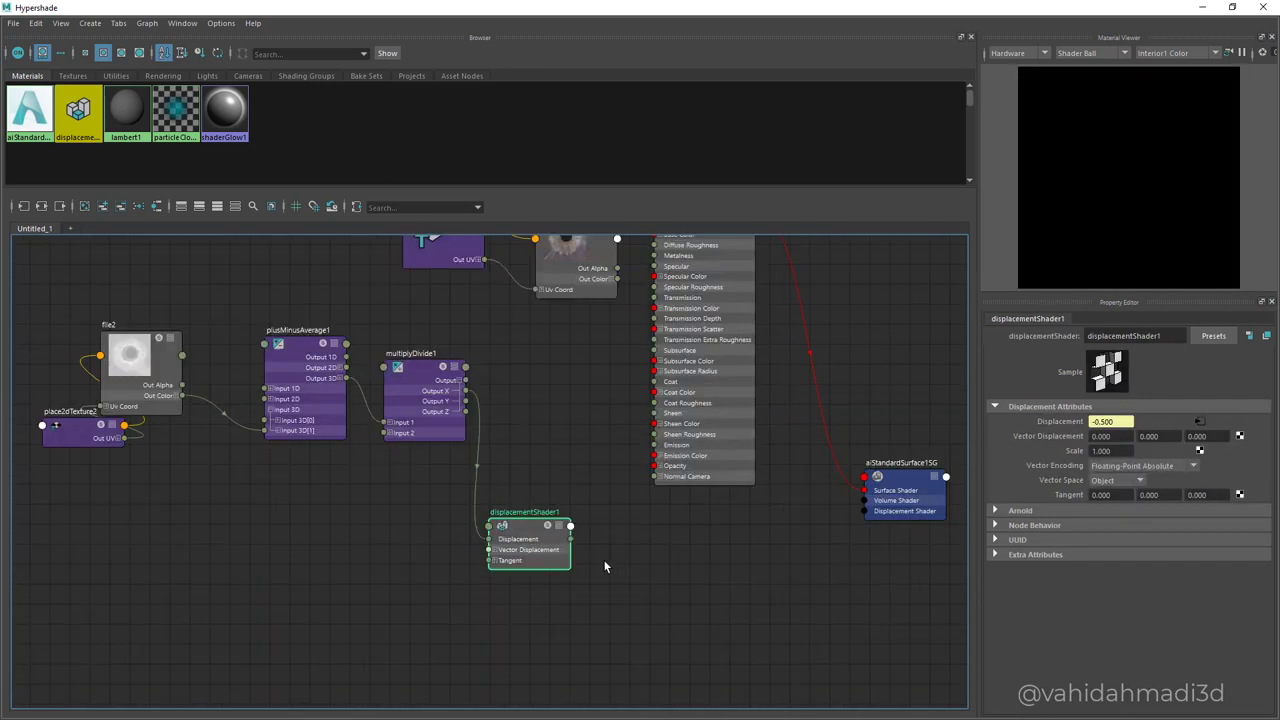
Connect the displacement output of displacementShader1 to the Displacement Shader input of aiStandardSurface1SG.
middle_click_drag(535, 546, 487, 551, "alt")
left_click_drag(487, 546, 492, 554)
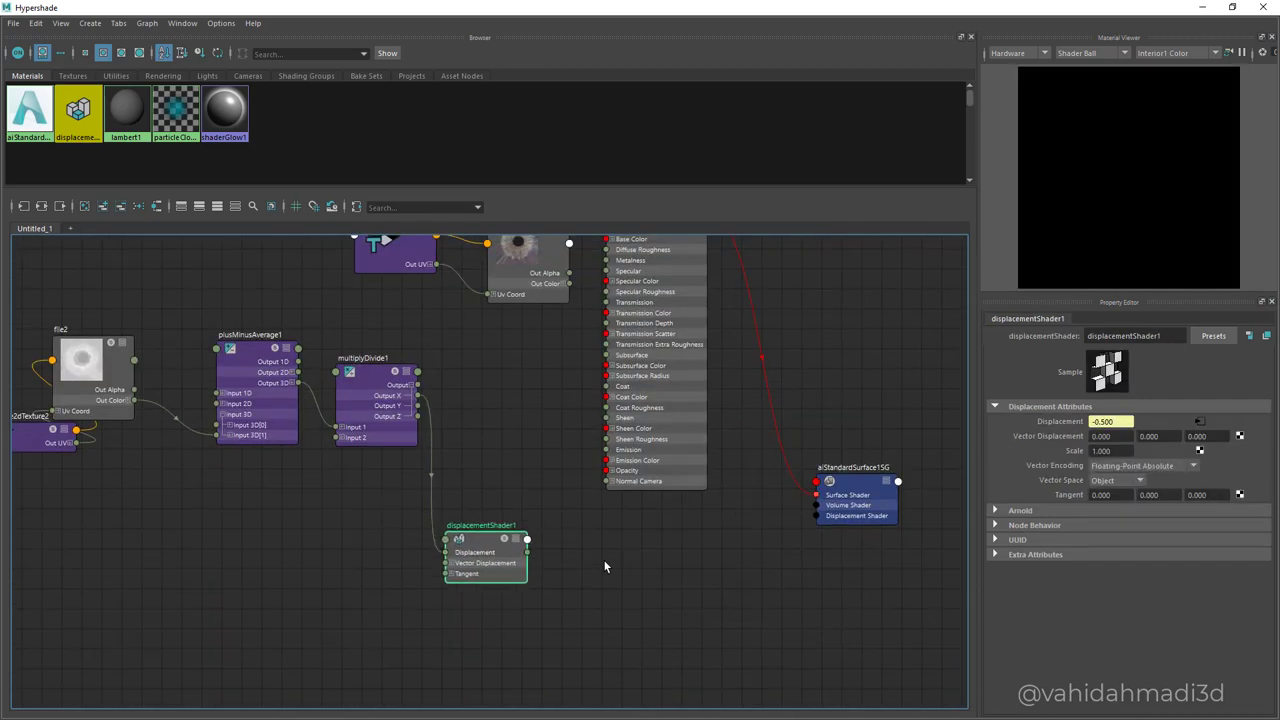
left_click(533, 566)
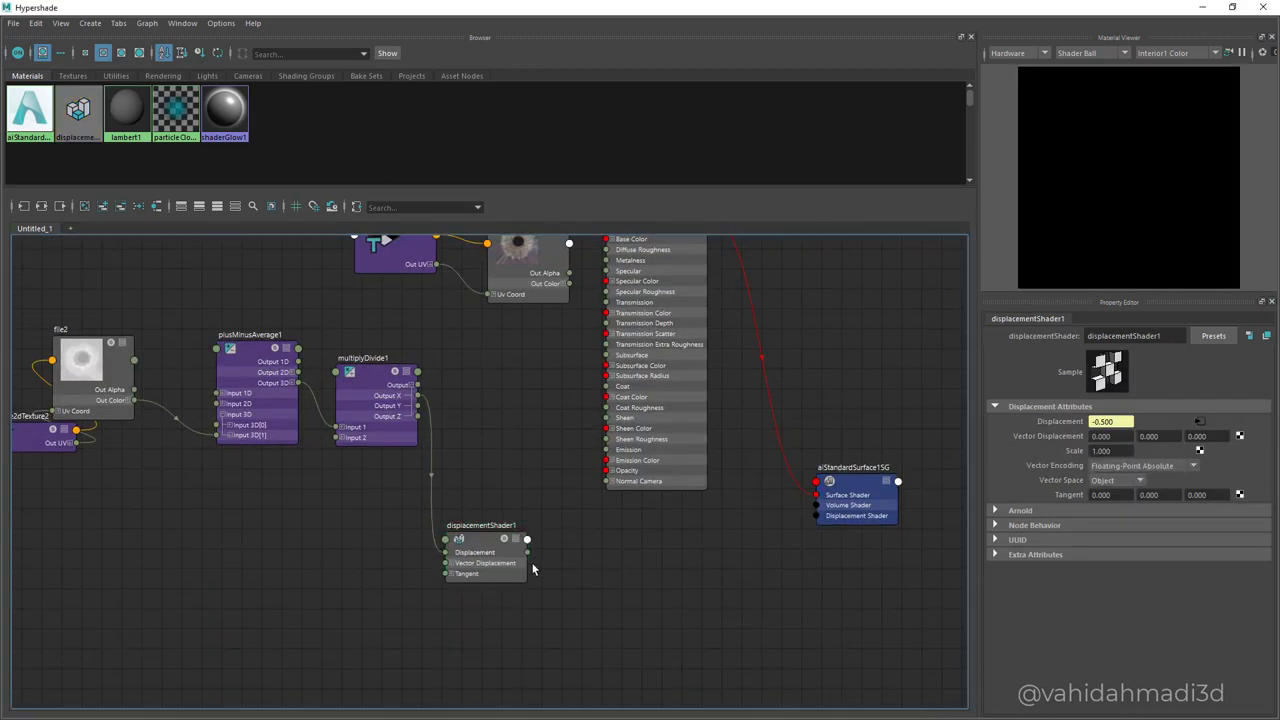
scroll(532, 566, "up", 5)
scroll(533, 569, "down", 4)
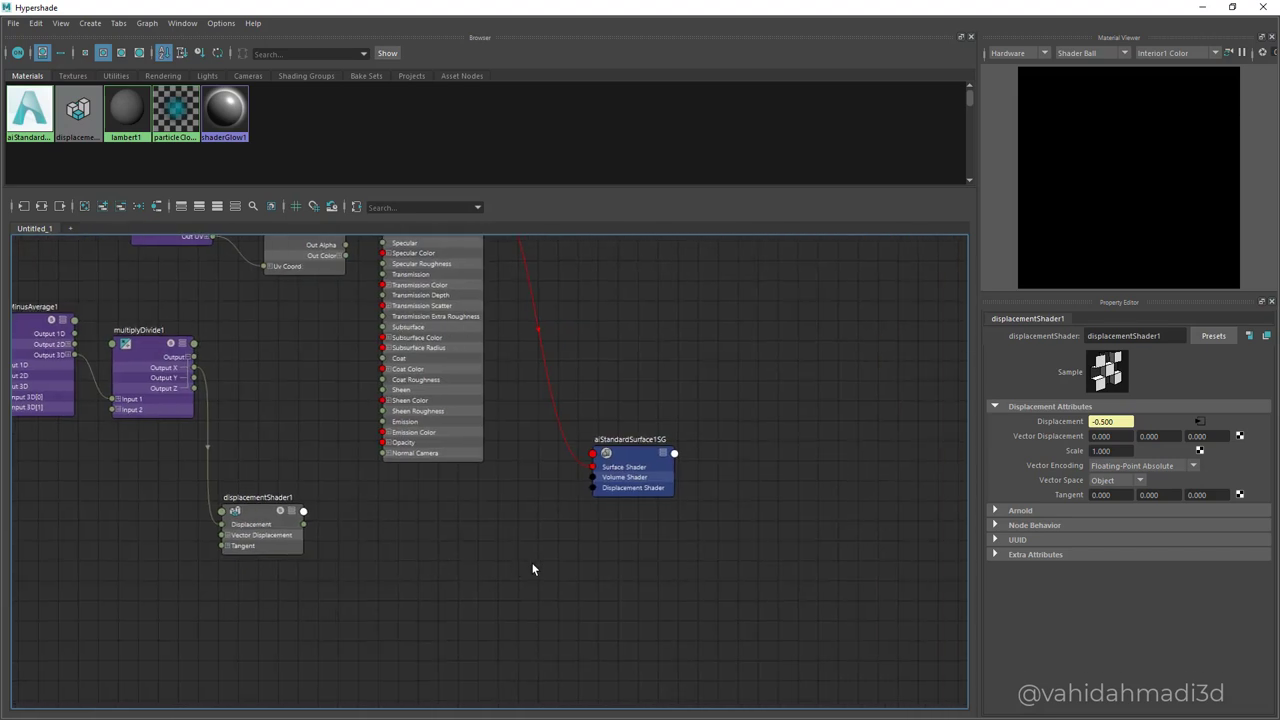
scroll(533, 569, "up", 2)
middle_click_drag(533, 569, 480, 574, "alt")
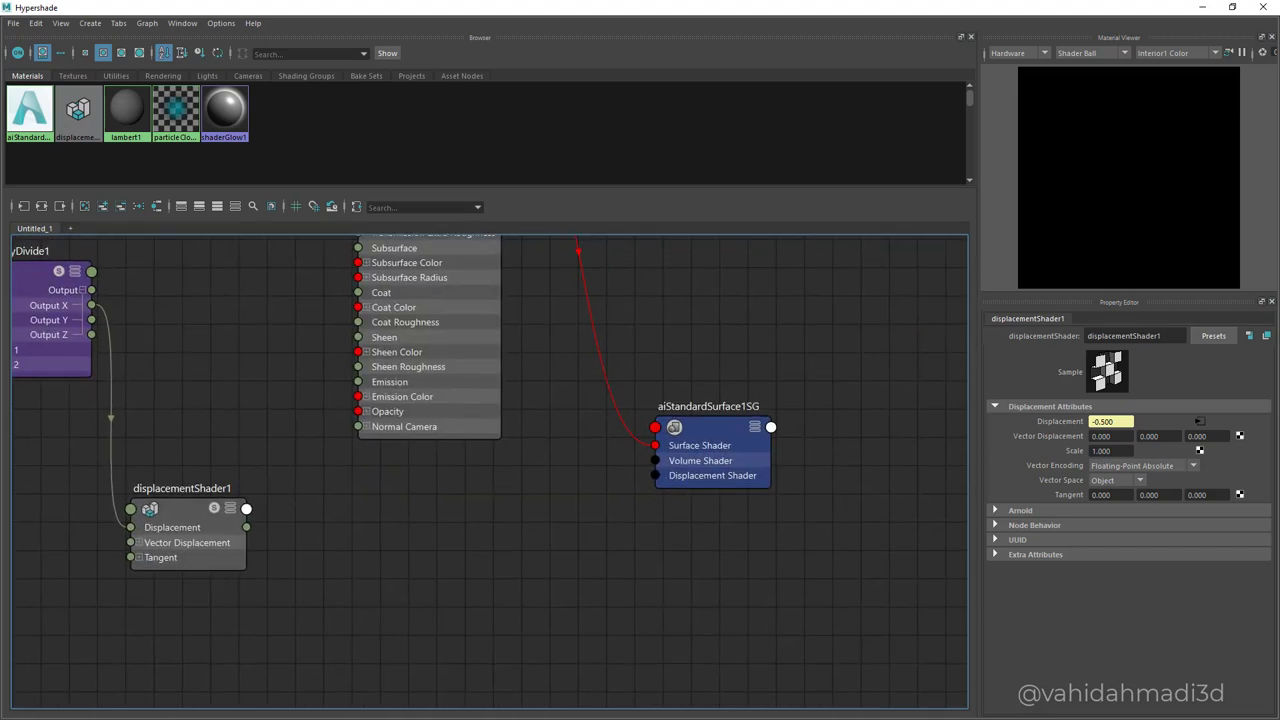
left_click_drag(246, 527, 655, 475)
scroll(531, 547, "down", 5)
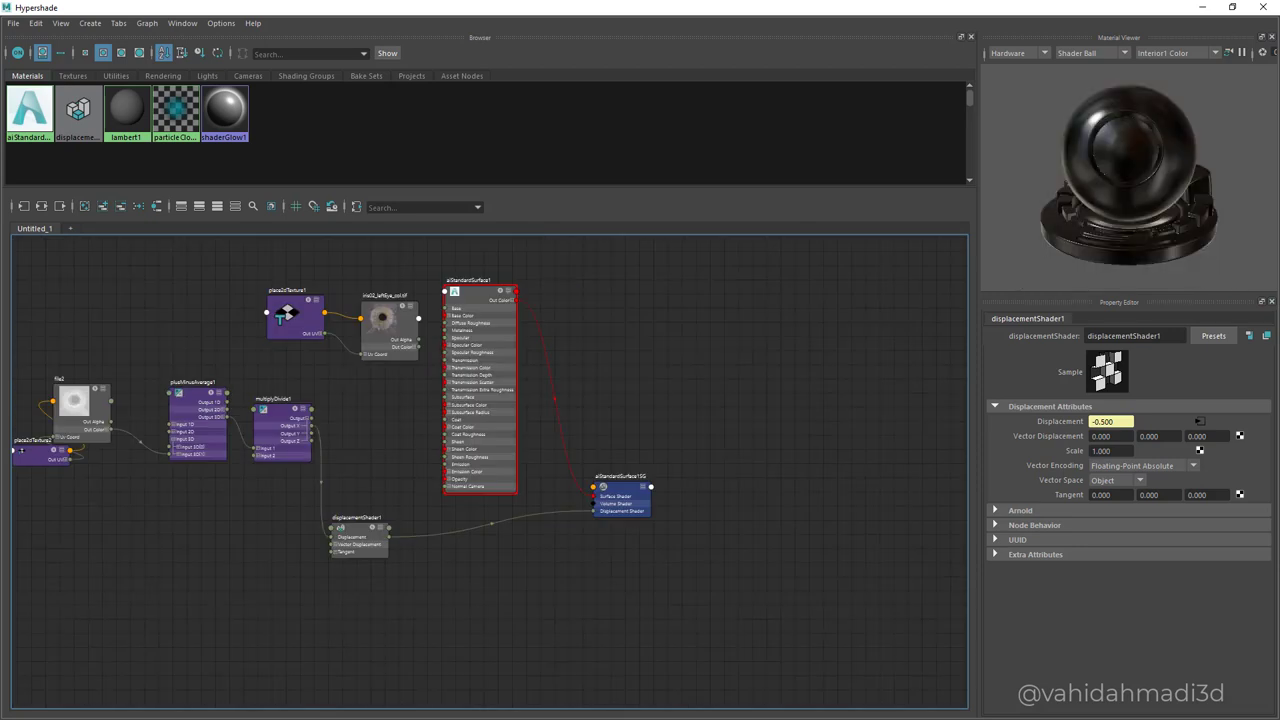
Shift the iris colour texture nodes in the graph and lighten aiStandardSurface1's base color from black to mid grey.
middle_click_drag(531, 547, 746, 619, "alt")
left_click_drag(603, 404, 576, 377)
left_click_drag(510, 389, 483, 384)
left_click(694, 402)
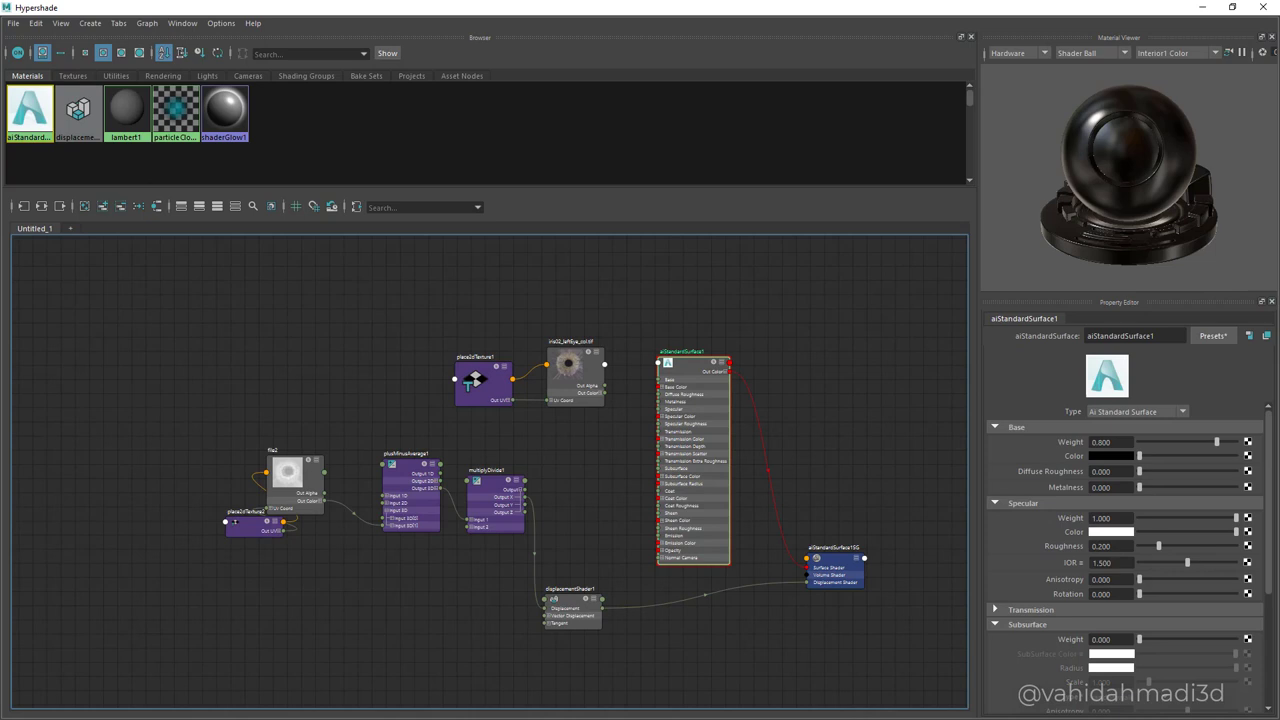
left_click_drag(1139, 456, 1177, 456)
Move the place2dTexture1 and iris02_leftEye_col.tif nodes further away from the aiStandardSurface1 node.
left_click_drag(573, 374, 568, 371)
left_click_drag(484, 382, 445, 364)
left_click_drag(568, 372, 528, 357)
scroll(533, 369, "up", 2)
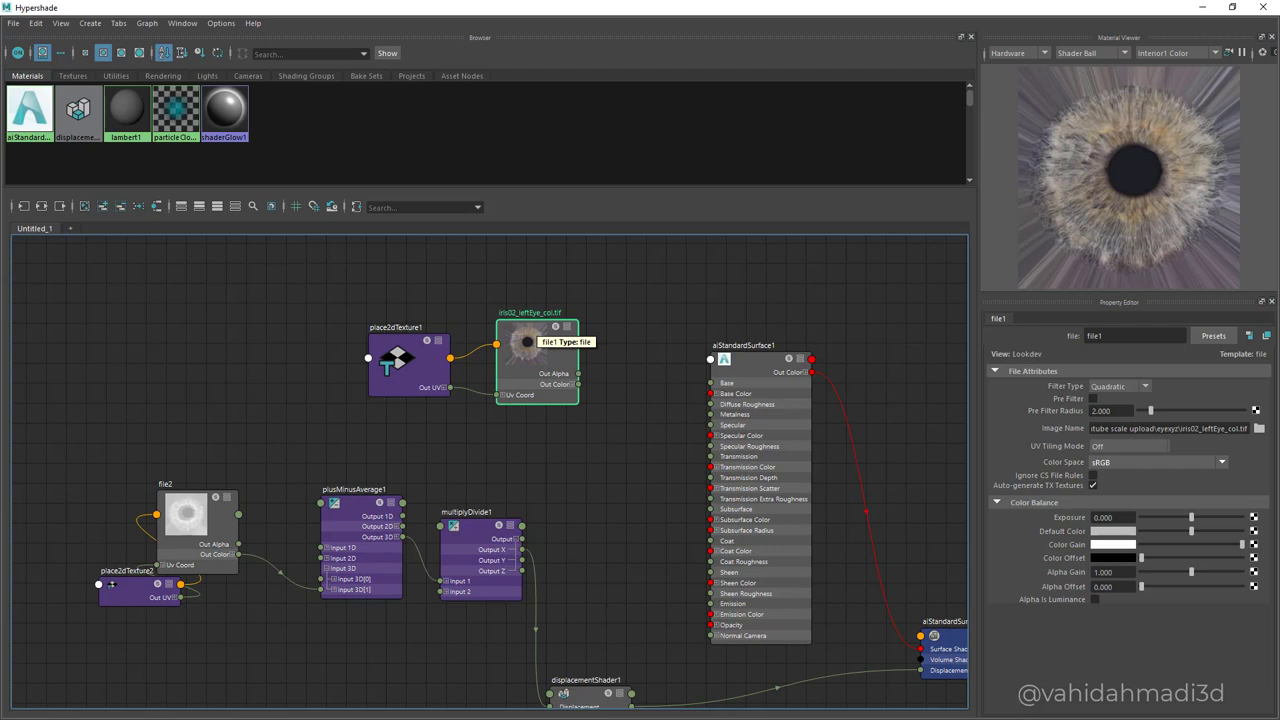
mouse_move(536, 327)
left_mouse_down()
mouse_move(531, 312)
mouse_move(519, 318)
mouse_move(534, 329)
left_mouse_up()
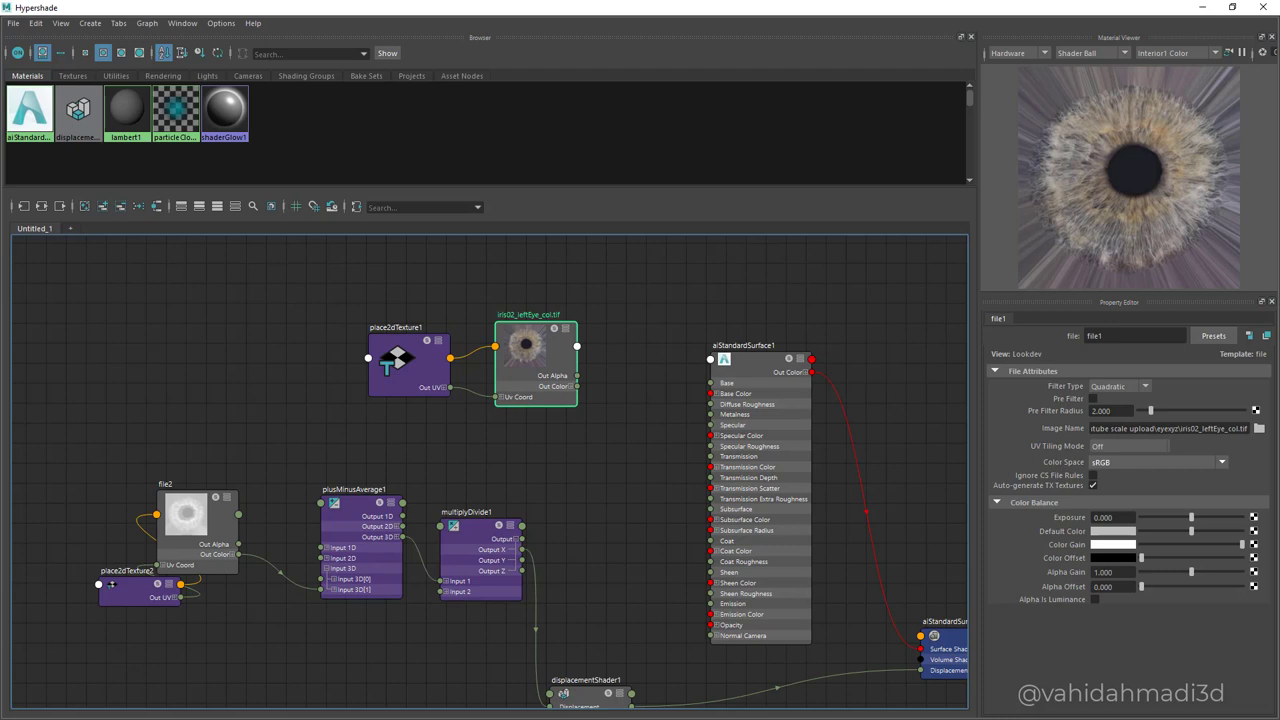
middle_click_drag(640, 440, 642, 416, "alt")
Set aiStandardSurface1's specular weight to 0.189 and roughness to 0.636, and move its node closer to the iris texture.
left_click(758, 336)
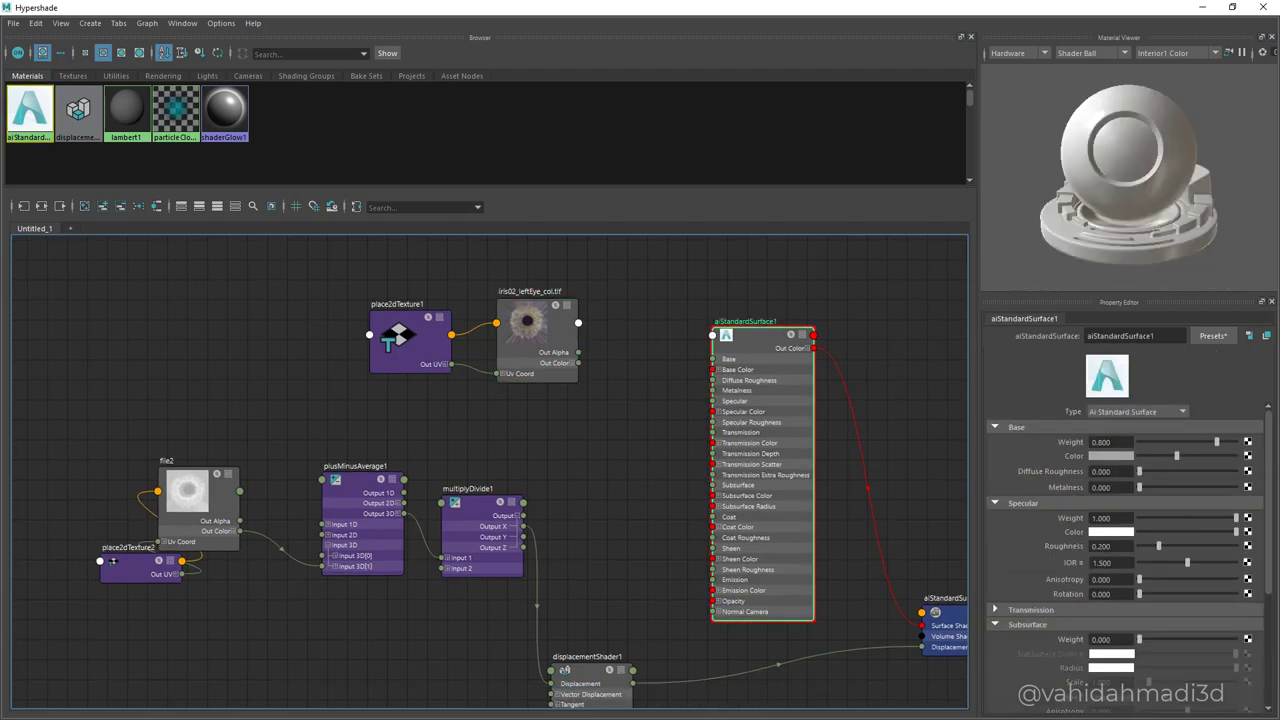
left_click_drag(1236, 518, 1200, 546)
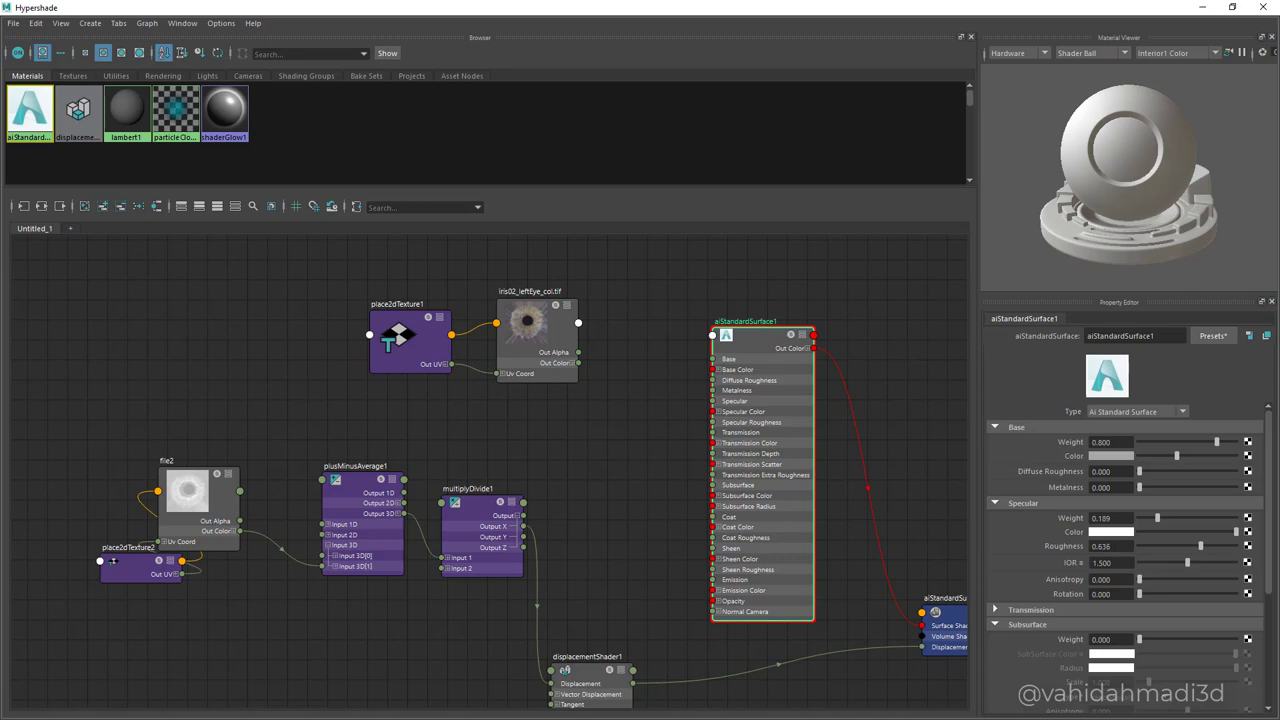
left_click_drag(757, 338, 702, 379)
scroll(650, 480, "down", 3)
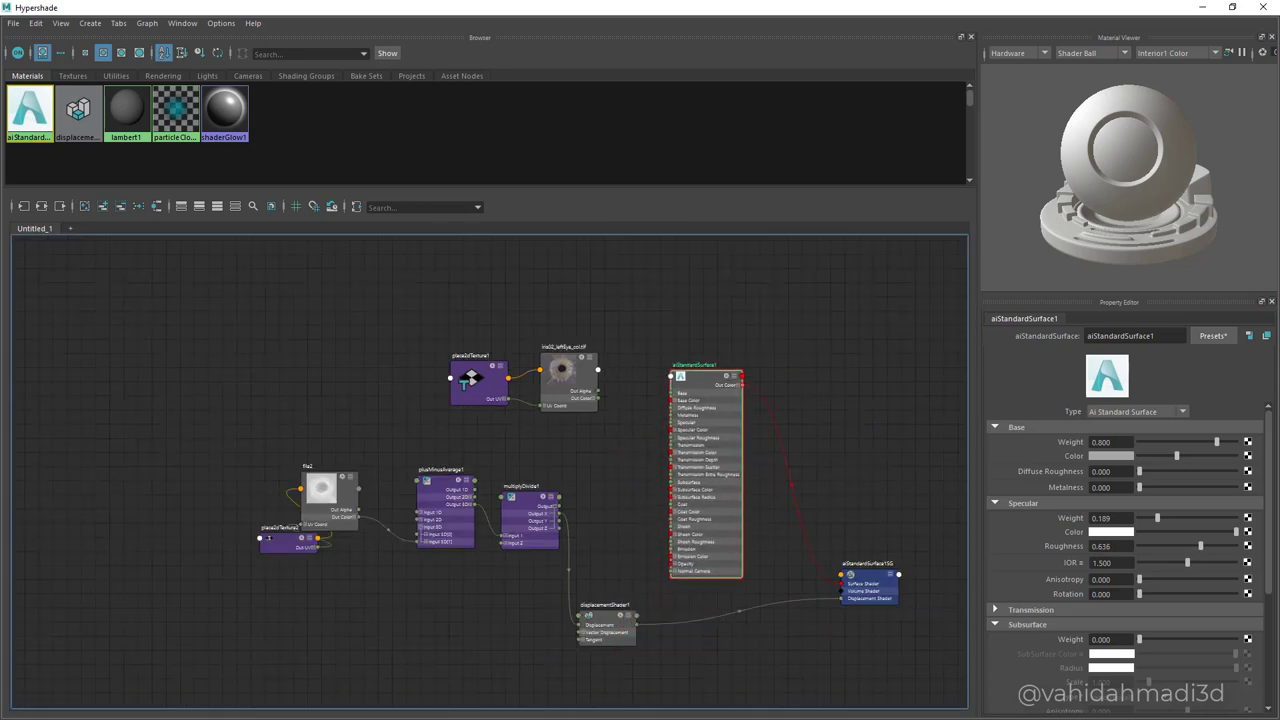
Assign the aiStandardSurface1 material to the iris mesh in the viewport and minimize Hypershade.
left_click_drag(1024, 8, 51, 165)
left_click(572, 405)
left_click(90, 165)
left_click_drag(60, 165, 1155, 161)
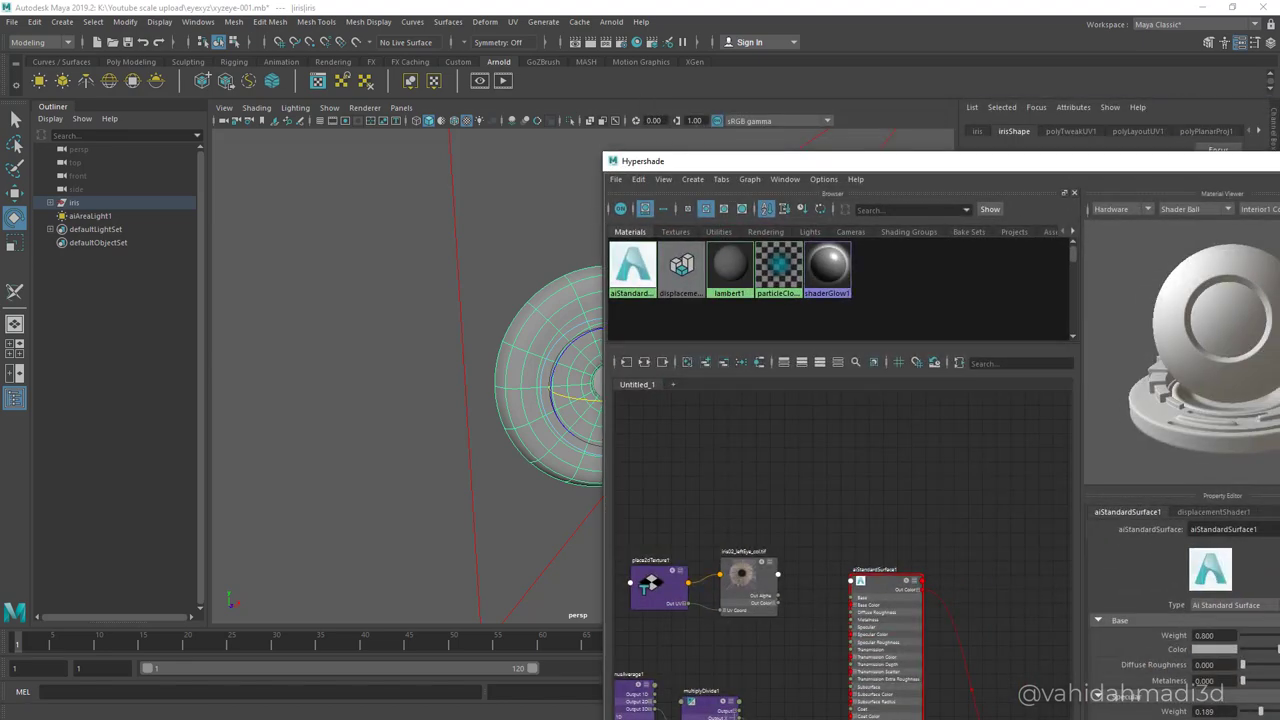
middle_click_drag(632, 266, 548, 380)
left_click_drag(868, 161, 453, 206)
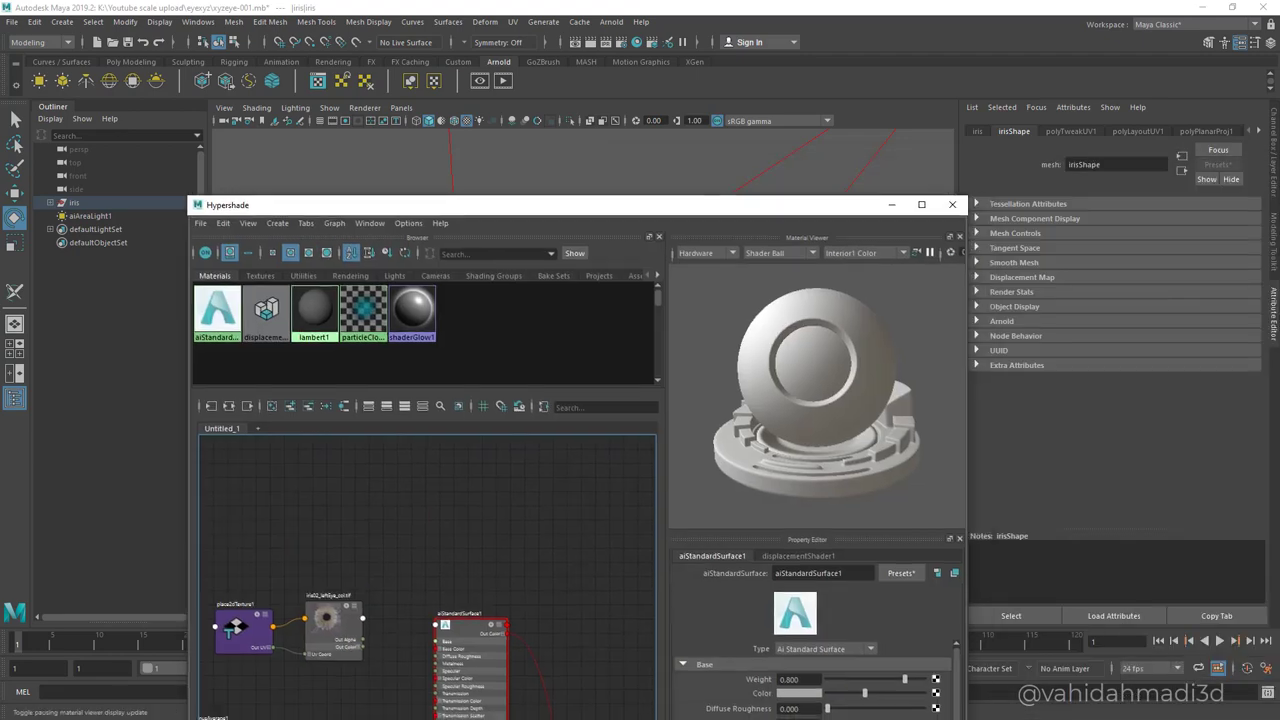
left_click(893, 206)
left_click(850, 225)
left_click(820, 225)
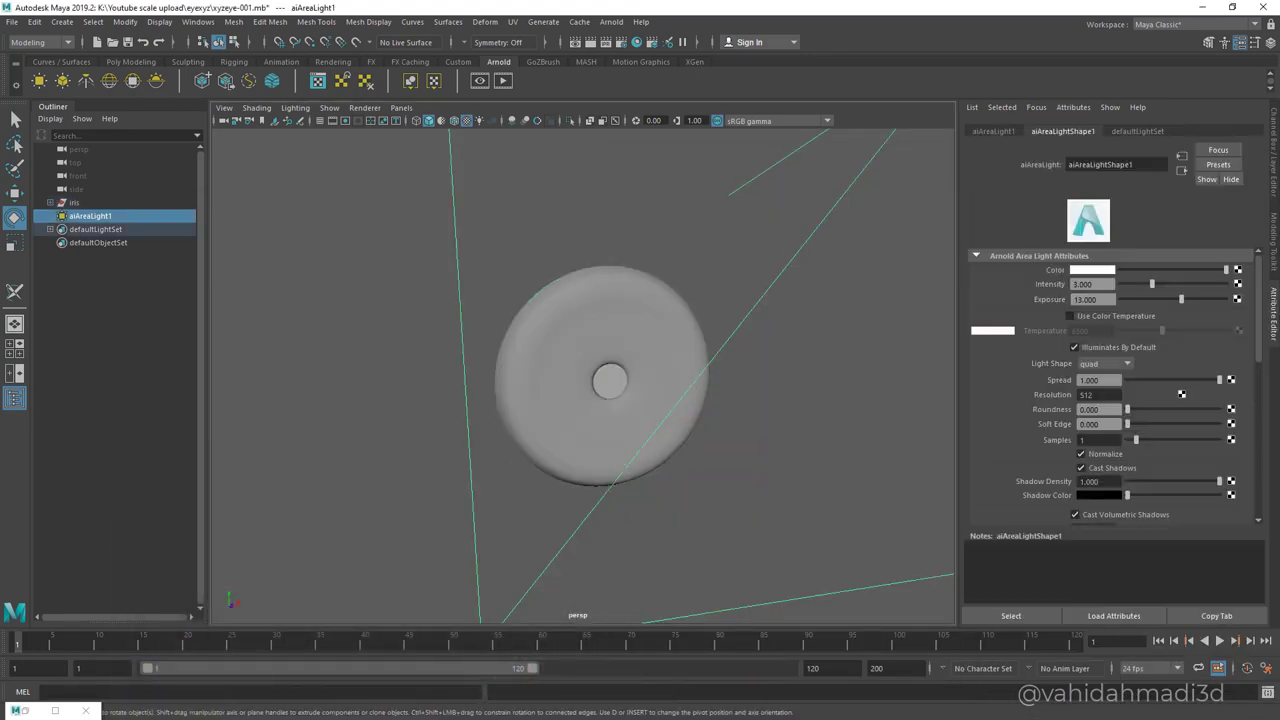
Set the iris mesh's Arnold subdivision type to catclark with 2 iterations.
left_click(648, 335)
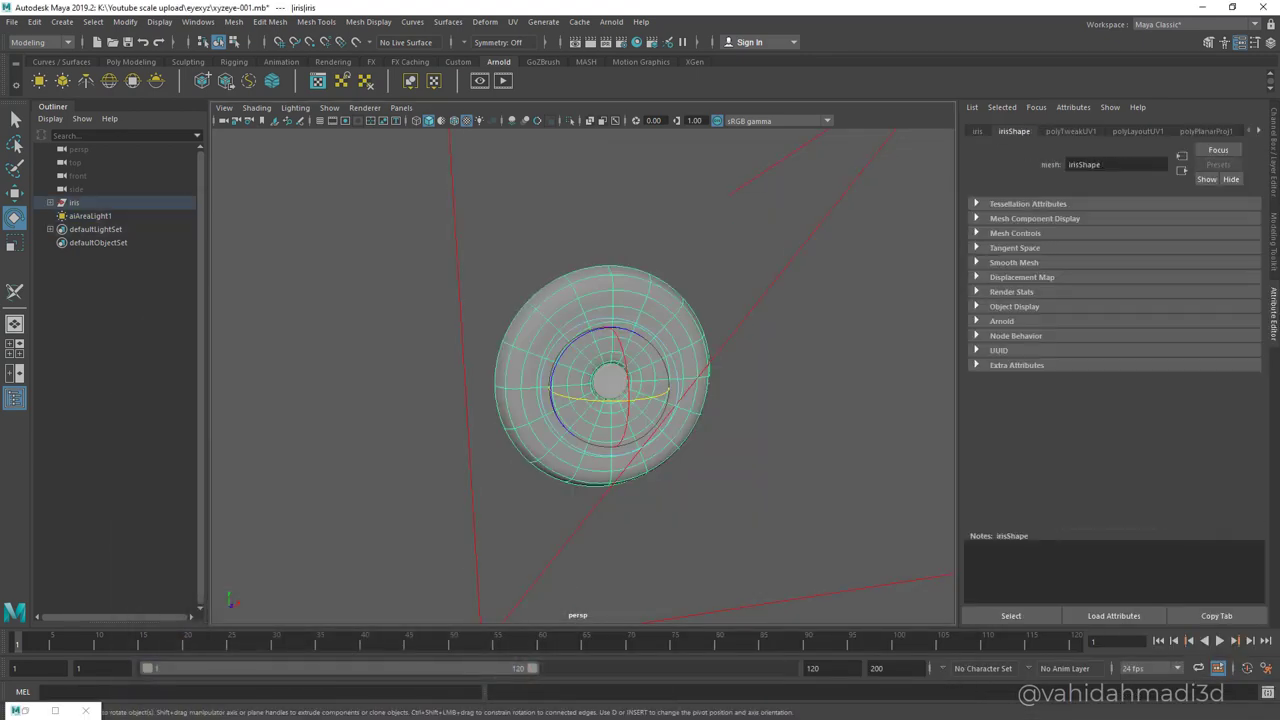
left_click(1002, 321)
left_click(1081, 354)
scroll(1082, 360, "down", 7)
left_click(1018, 437)
scroll(1020, 437, "down", 2)
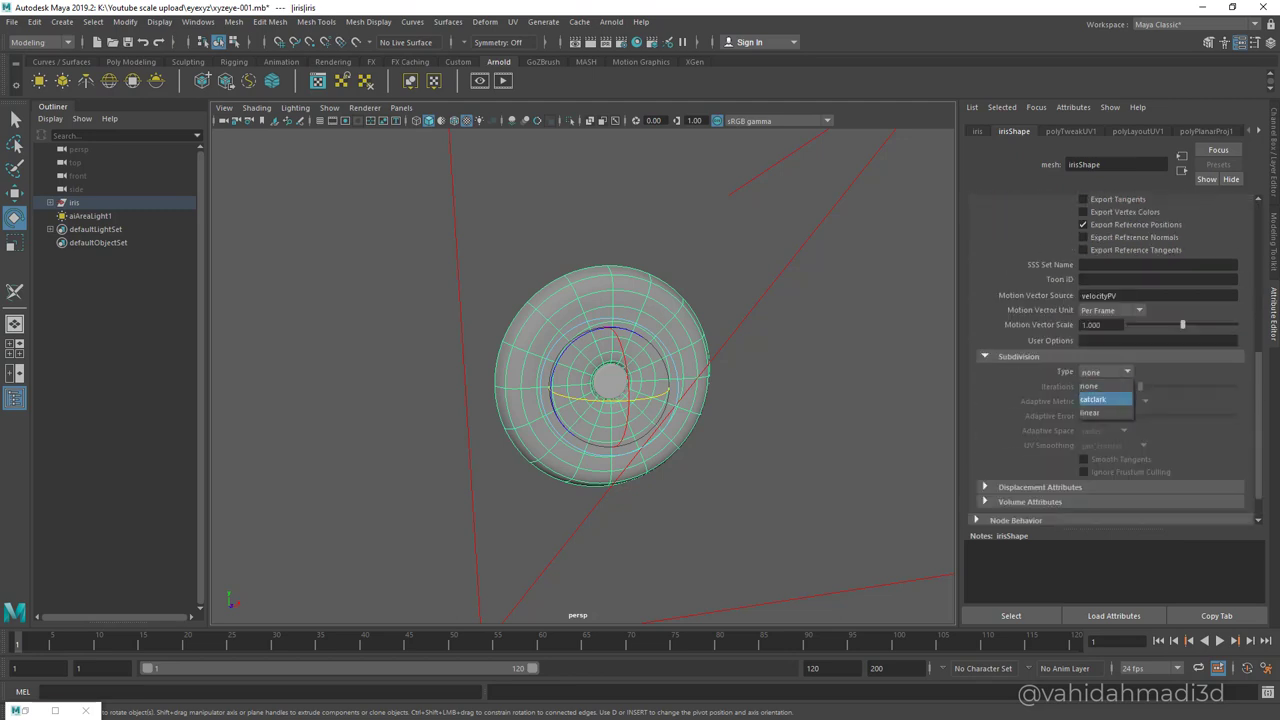
left_click(1094, 399)
left_click_drag(1140, 387, 1151, 387)
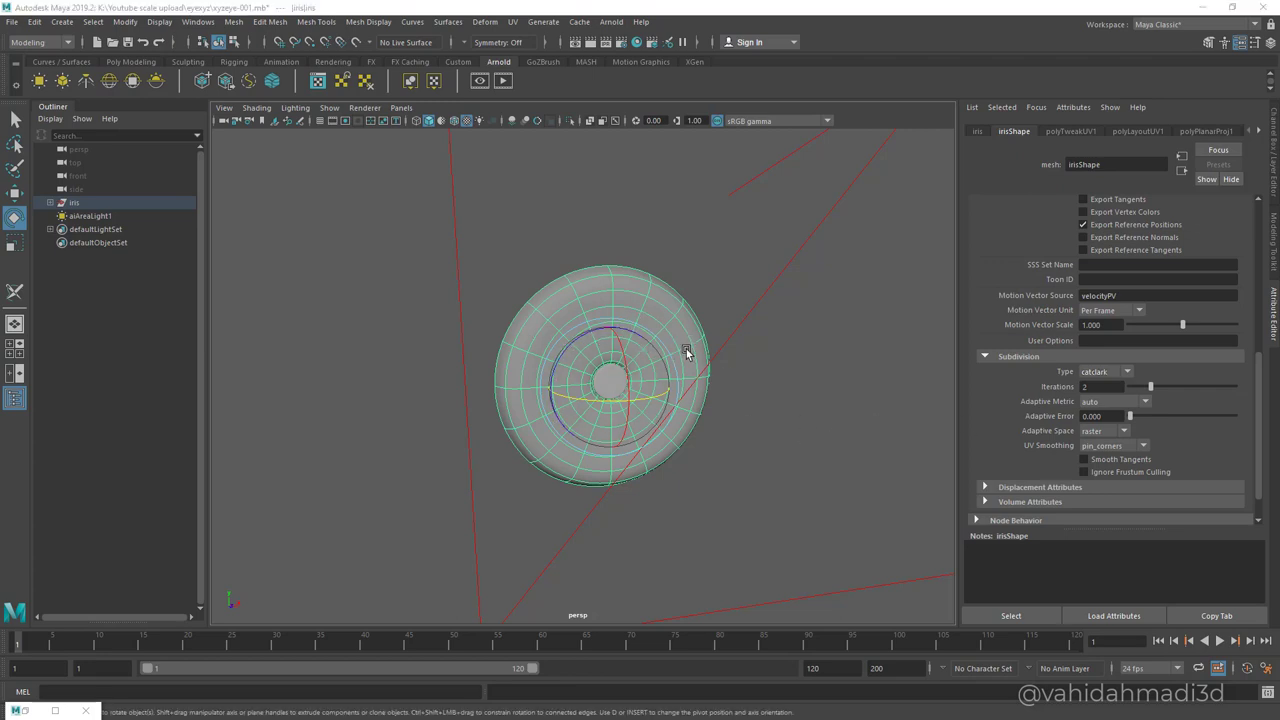
Try 3 and 4 subdivision iterations on the iris mesh and settle on 3.
double_click(1103, 388)
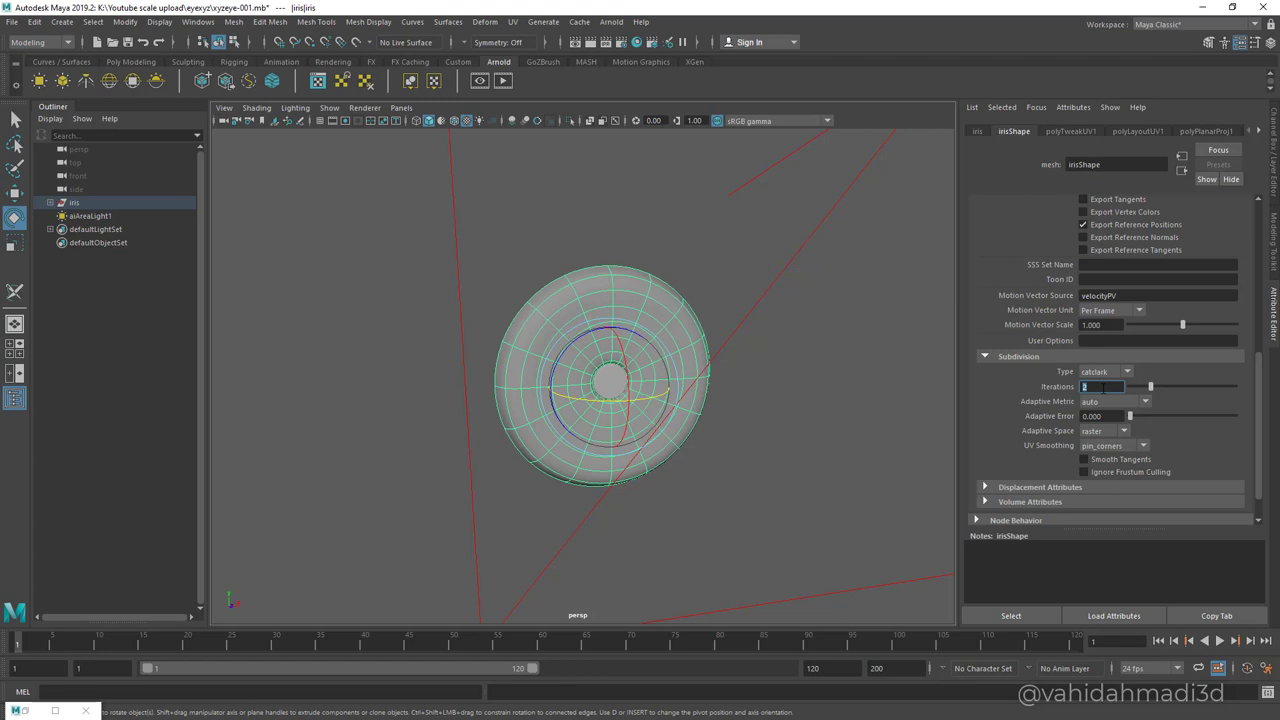
scroll(1103, 388, "up", 2)
type("3")
key("Return")
type("4")
key("Return")
type("3")
key("Return")
double_click(1103, 387)
Render the iris in the Arnold RenderView and inspect the displaced surface.
left_click_drag(630, 420, 600, 376, "alt")
left_click(780, 430)
left_click(640, 400)
scroll(598, 340, "up", 4)
left_click(503, 81)
left_click(728, 414)
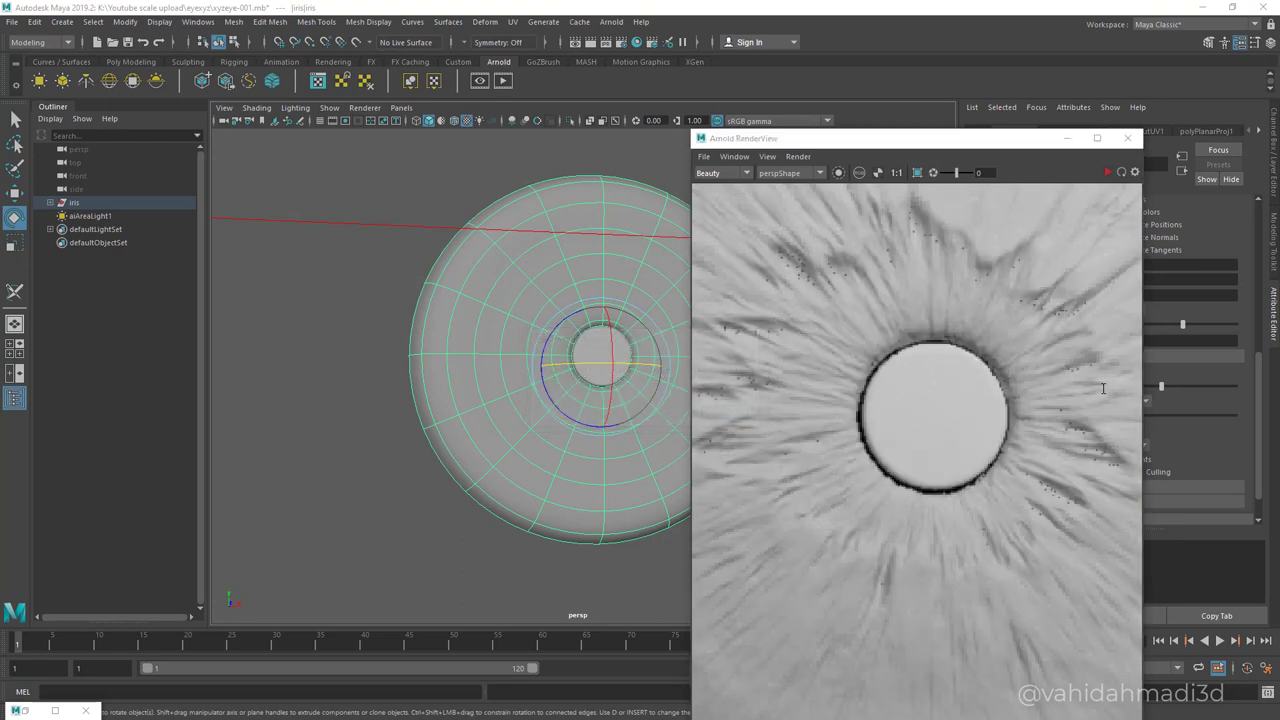
scroll(880, 388, "down", 5)
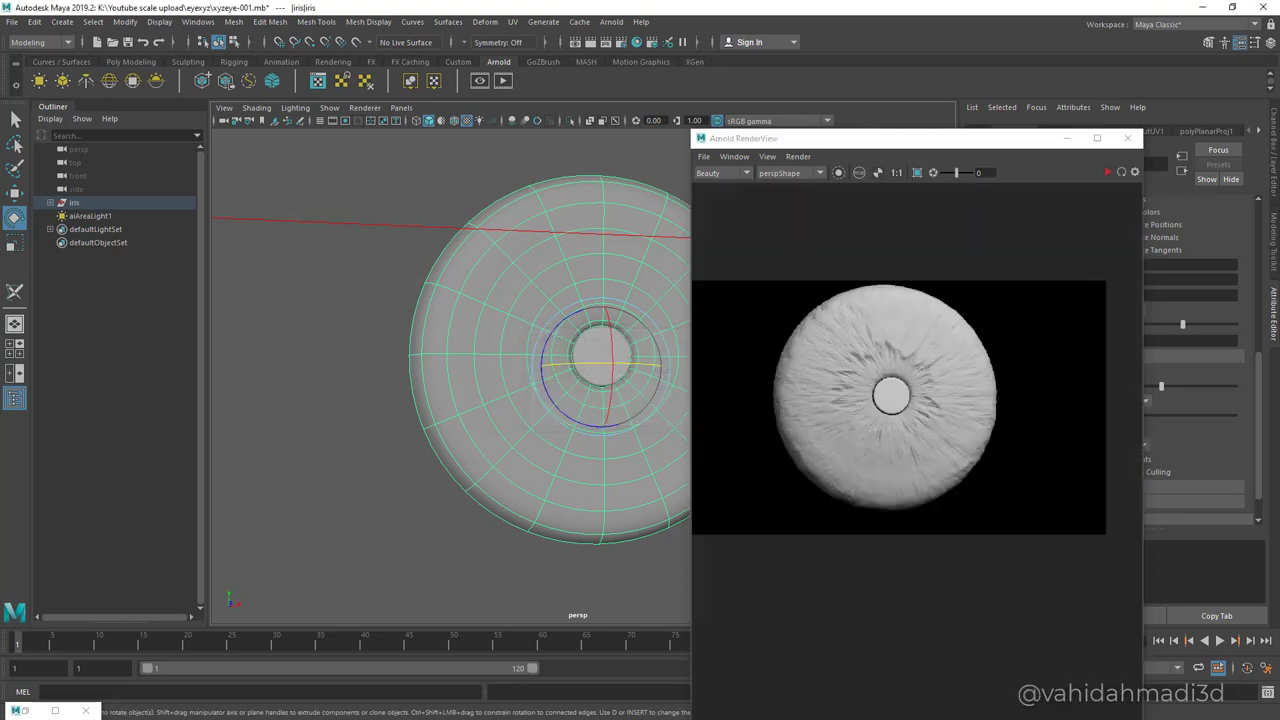
scroll(843, 419, "up", 2)
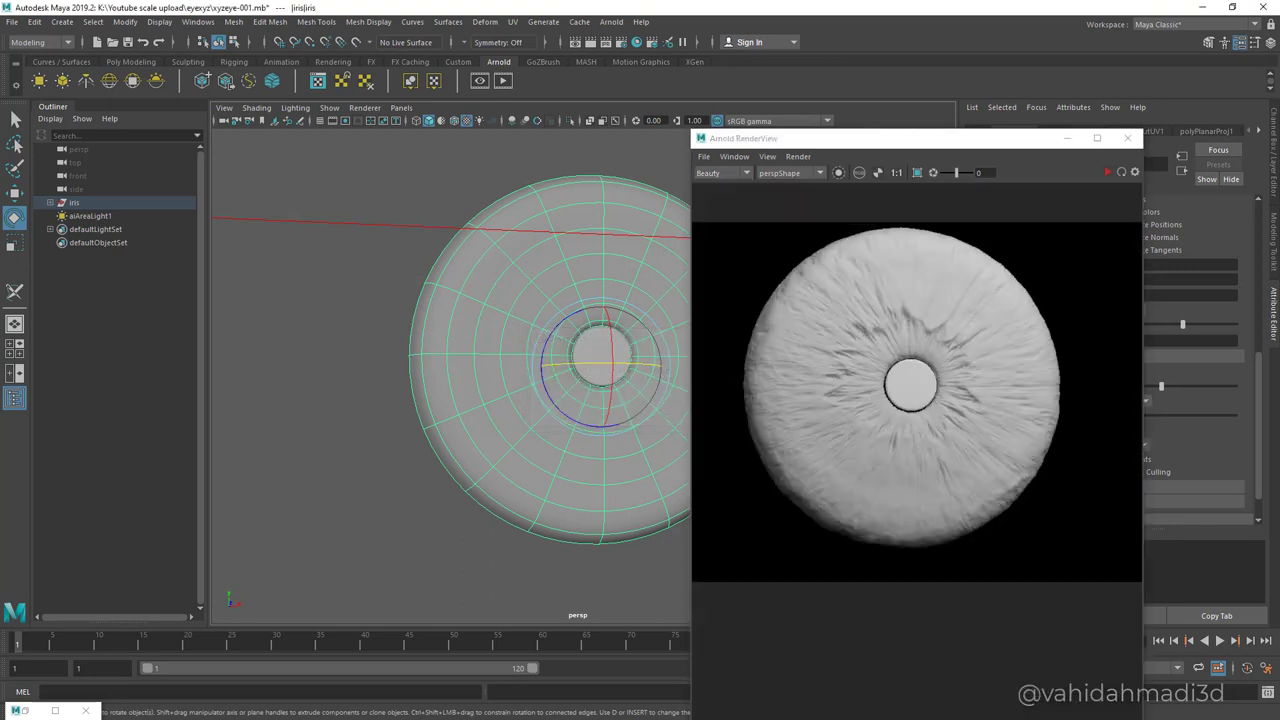
Start the live Arnold render and examine the iris displacement from different angles and close up around the pupil.
left_click_drag(560, 420, 617, 393, "alt")
key("bracketleft")
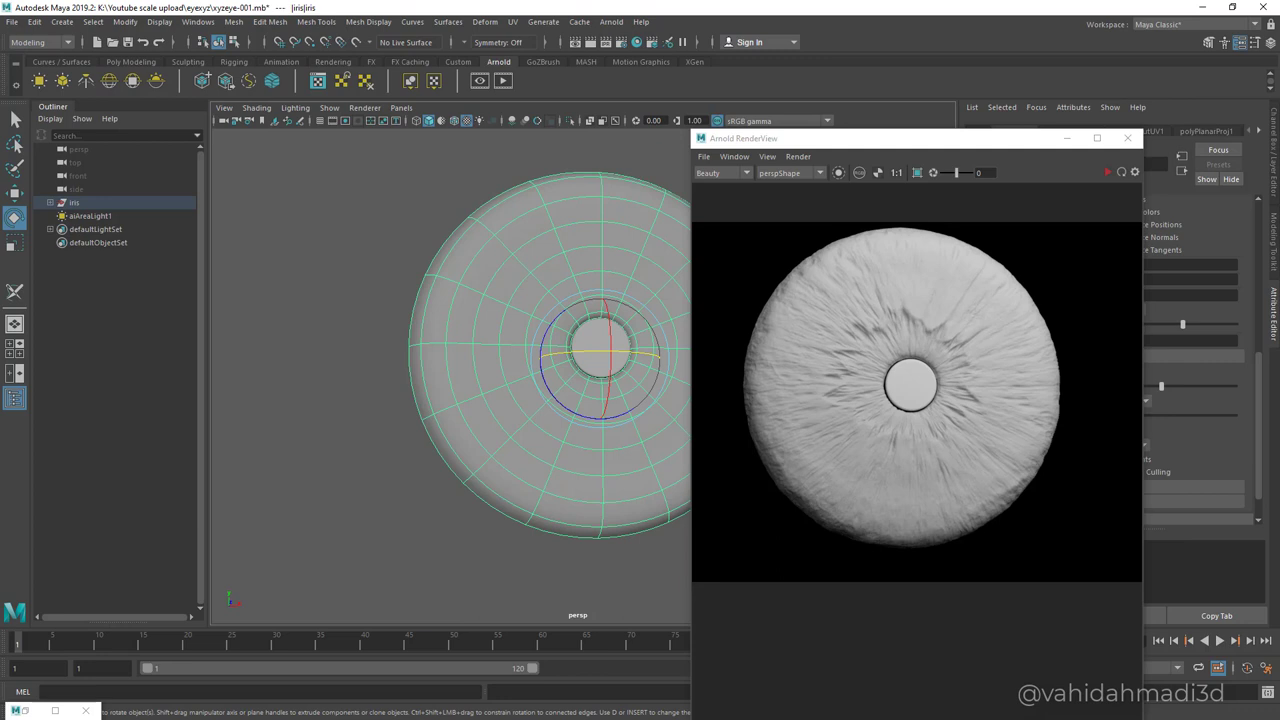
left_click_drag(880, 138, 653, 42)
left_click(881, 76)
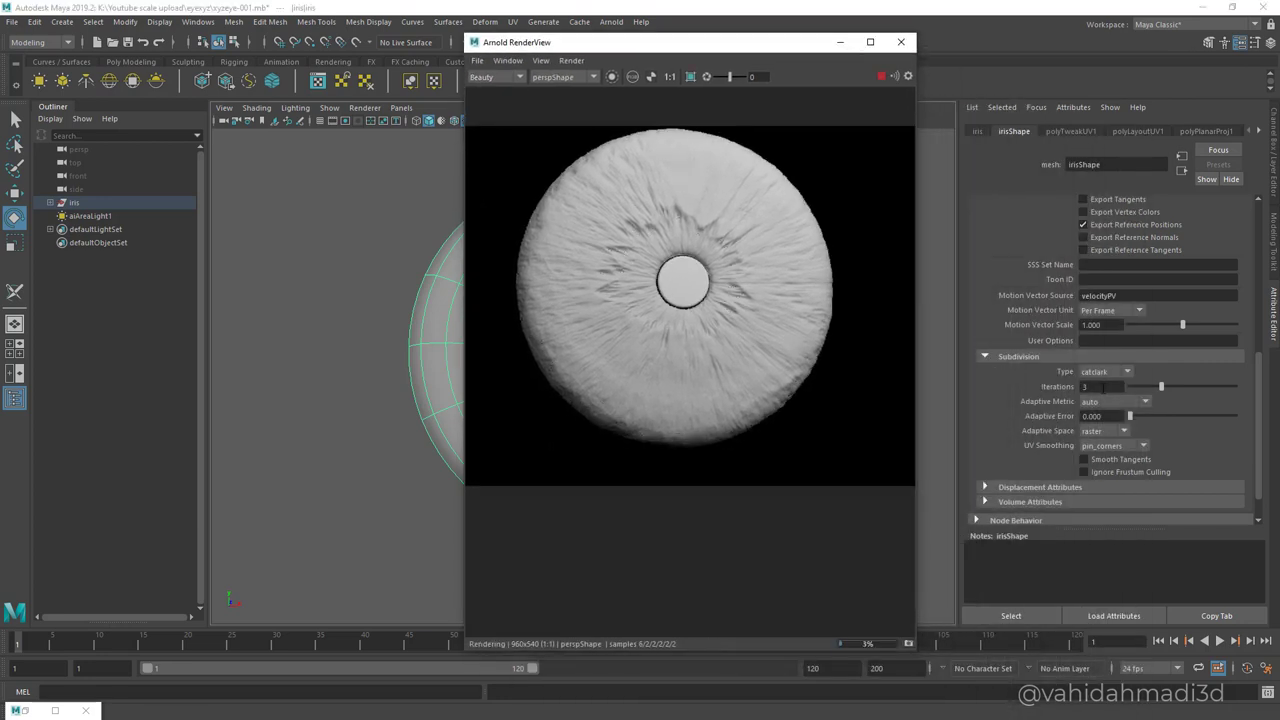
left_click_drag(730, 42, 915, 90)
left_click_drag(545, 420, 590, 415, "alt")
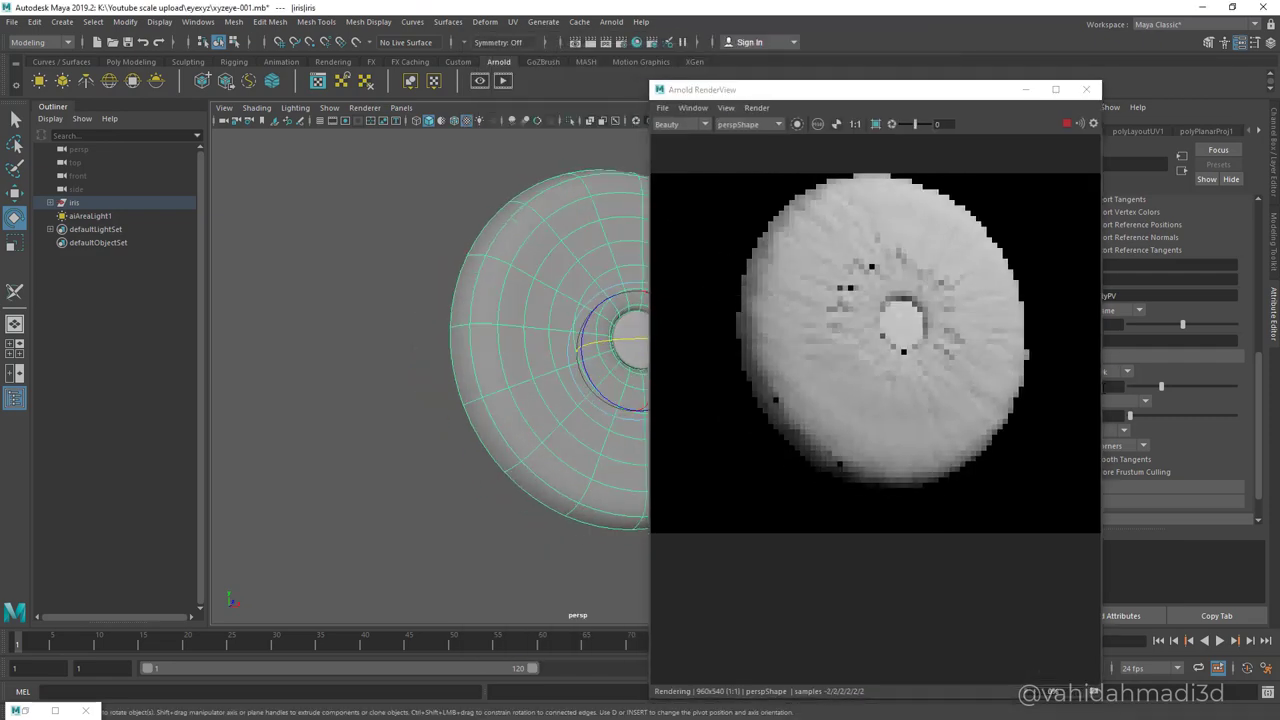
middle_click_drag(590, 415, 426, 413, "alt")
left_click_drag(430, 412, 475, 408, "alt")
right_click_drag(475, 408, 590, 408, "alt")
middle_click_drag(590, 408, 603, 421, "alt")
middle_click_drag(800, 350, 858, 366)
middle_click_drag(440, 410, 477, 495, "alt")
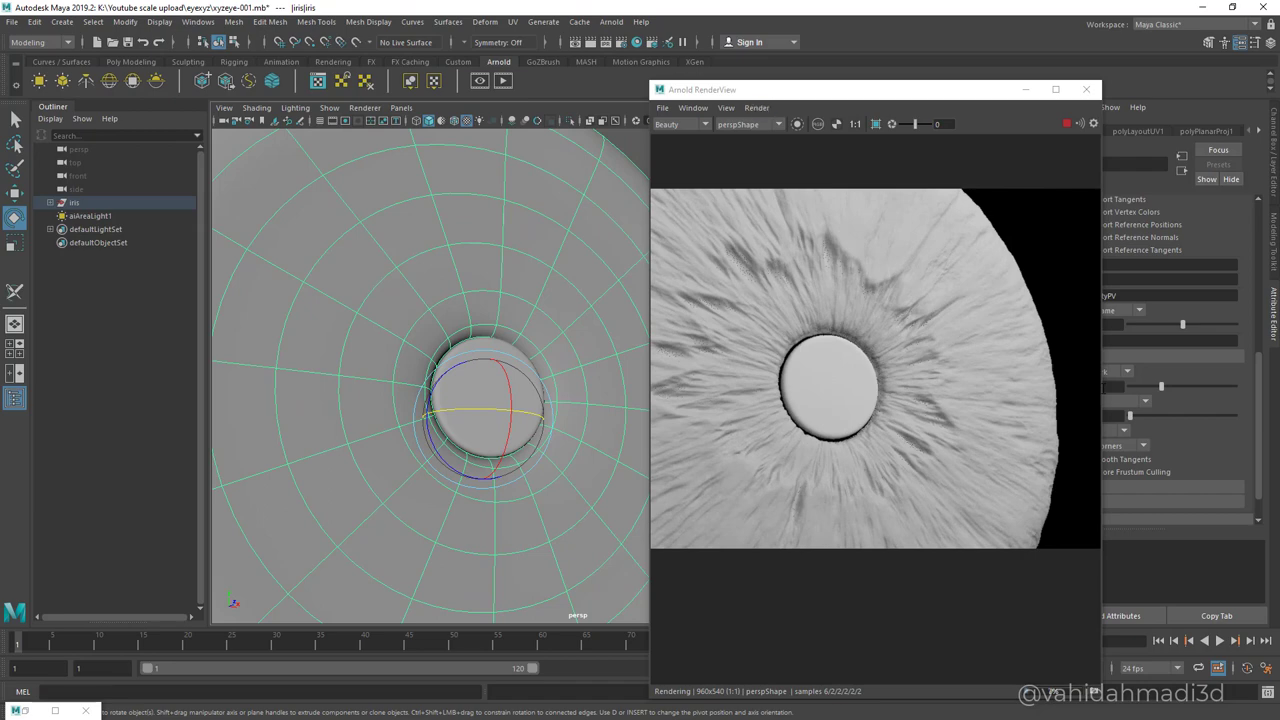
Store a snapshot of the current close-up iris render in the Arnold RenderView.
left_click_drag(760, 89, 712, 74)
left_click(677, 93)
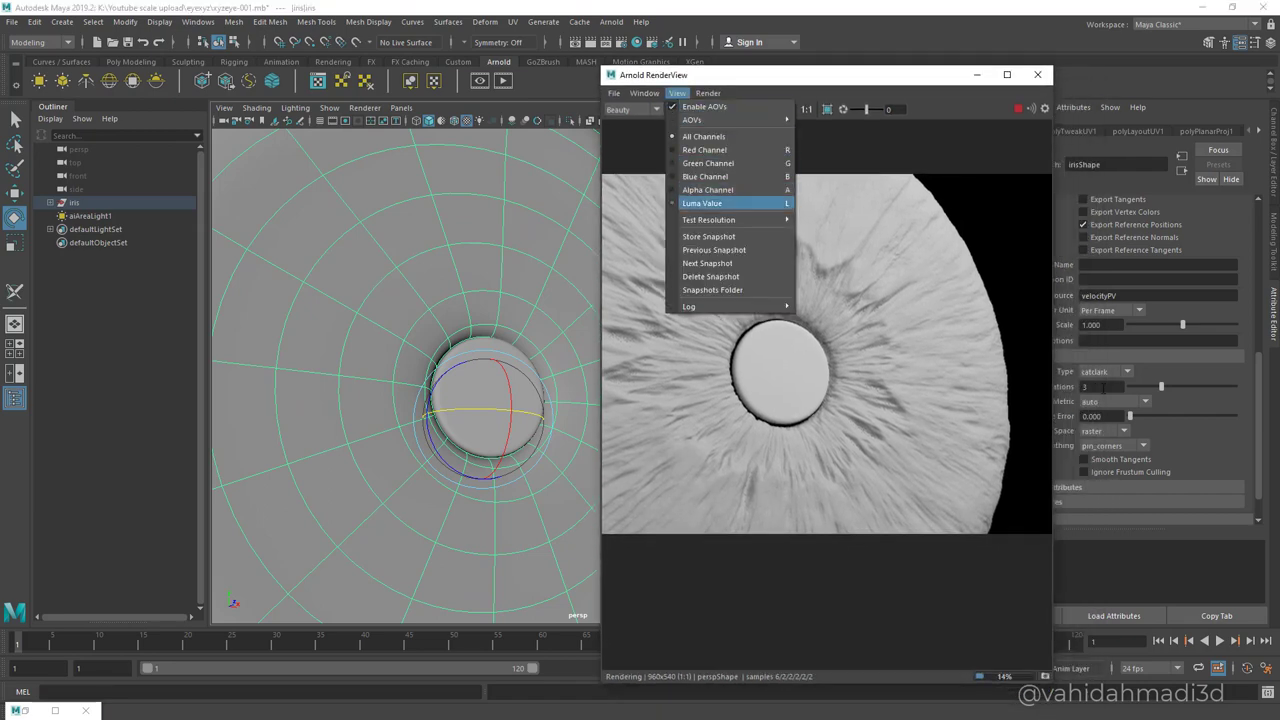
left_click(708, 236)
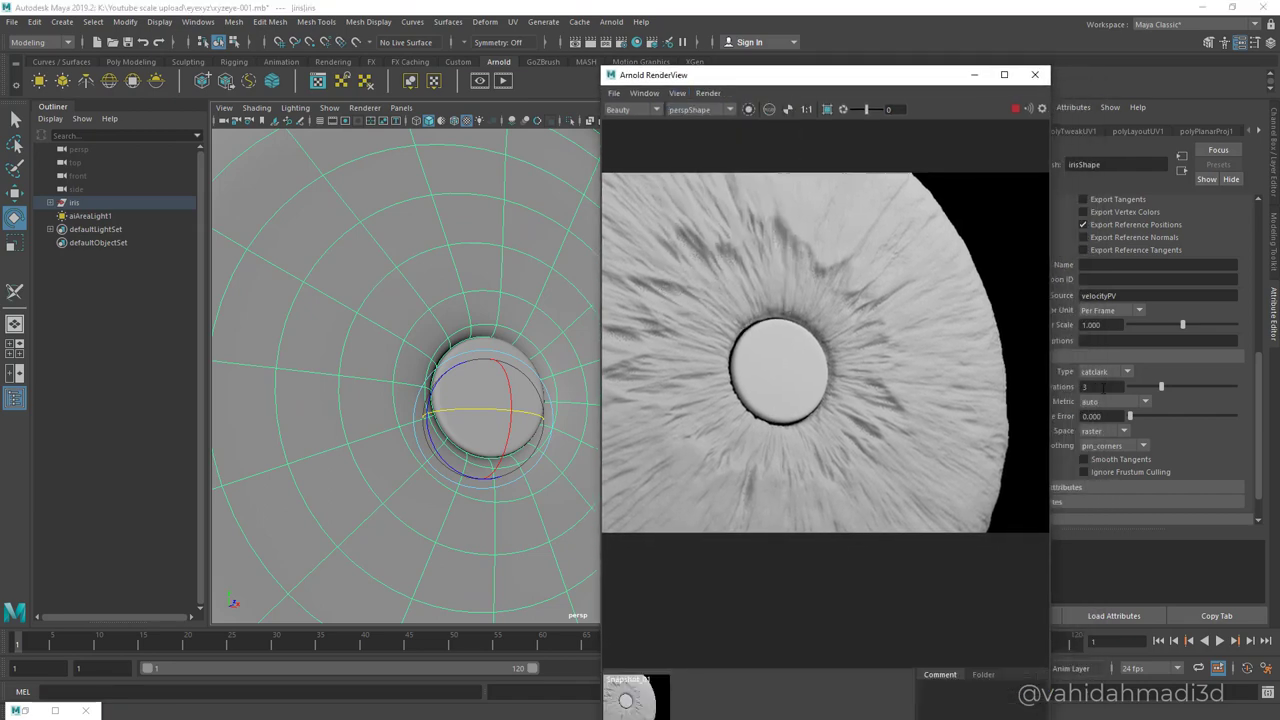
Stop the live render and set the iris mesh's subdivision iterations to 2.
left_click(1016, 109)
double_click(1104, 388)
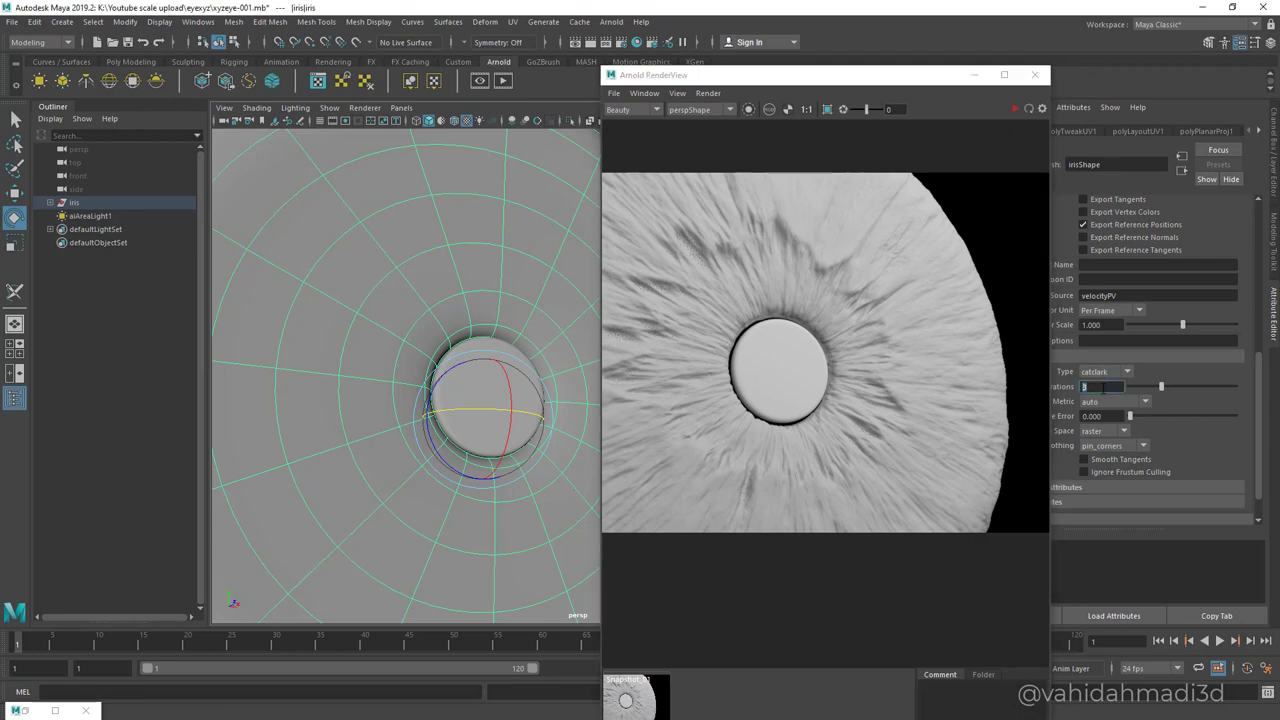
type("2")
key("Return")
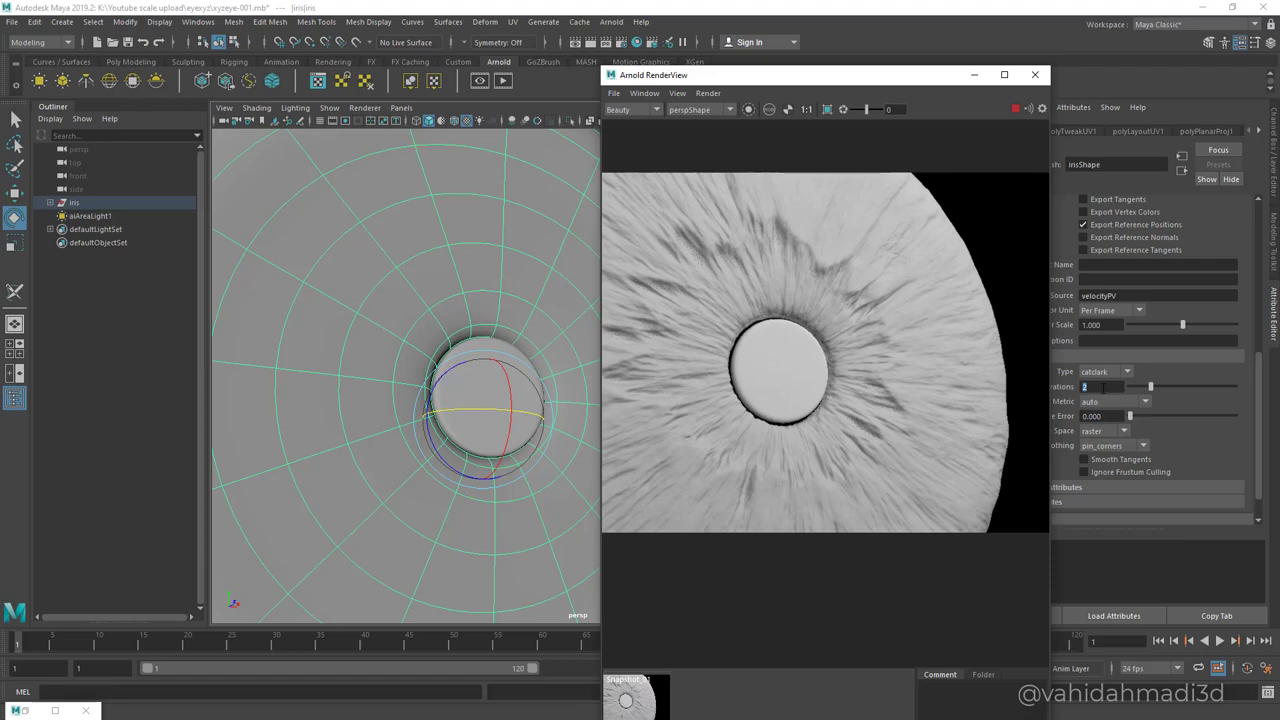
Check the live render of the iris with 2 subdivision iterations, and close the Arnold RenderView.
scroll(779, 327, "down", 3)
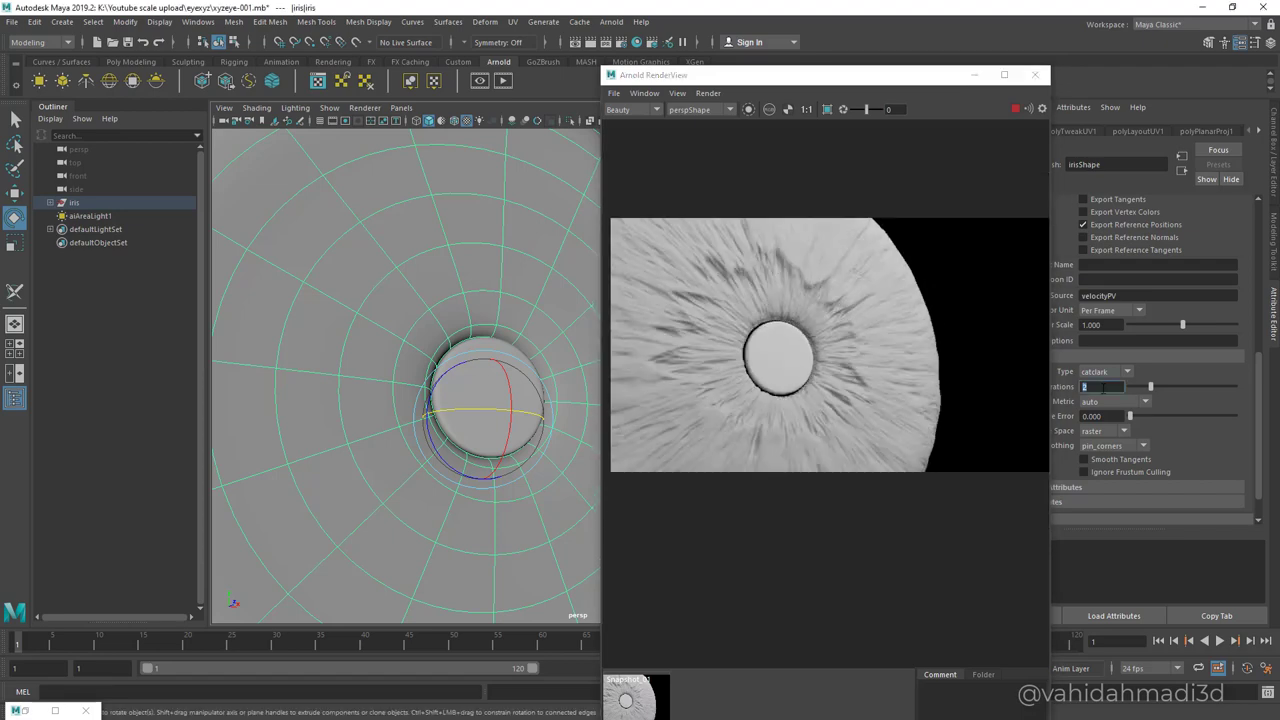
left_click_drag(480, 400, 430, 395, "alt")
scroll(430, 395, "down", 4)
scroll(406, 376, "up", 3)
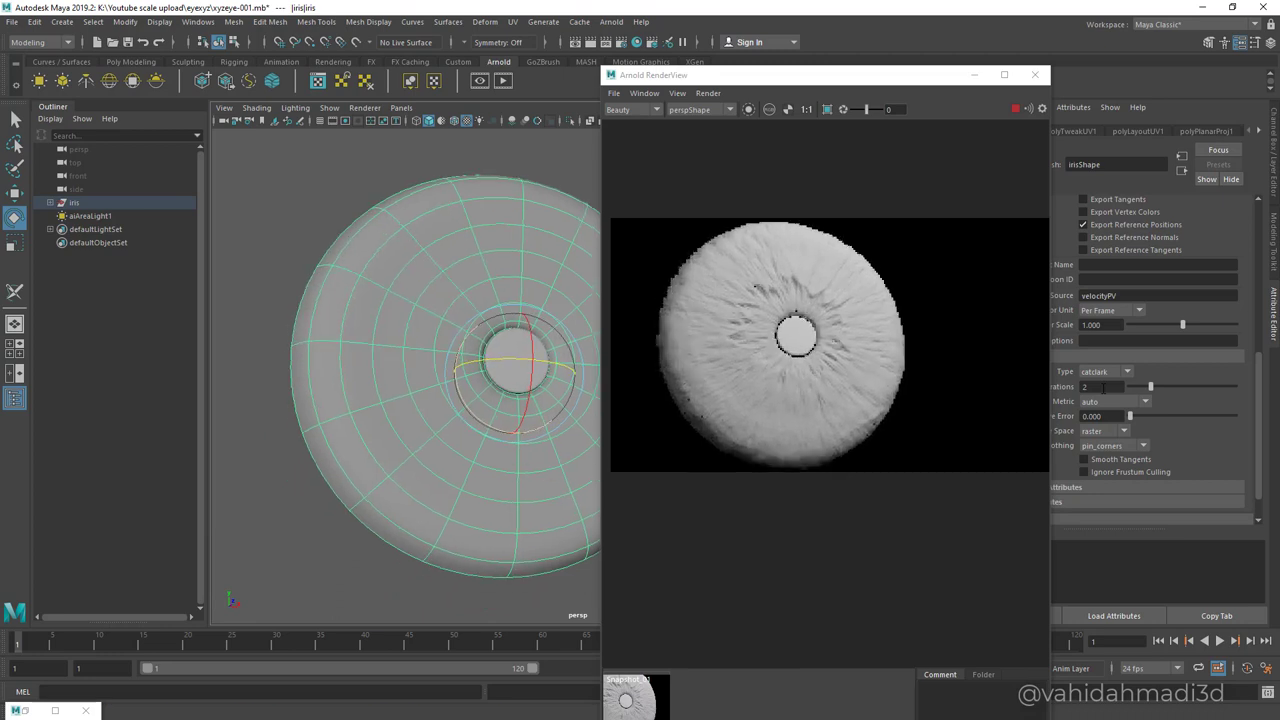
left_click(1103, 387)
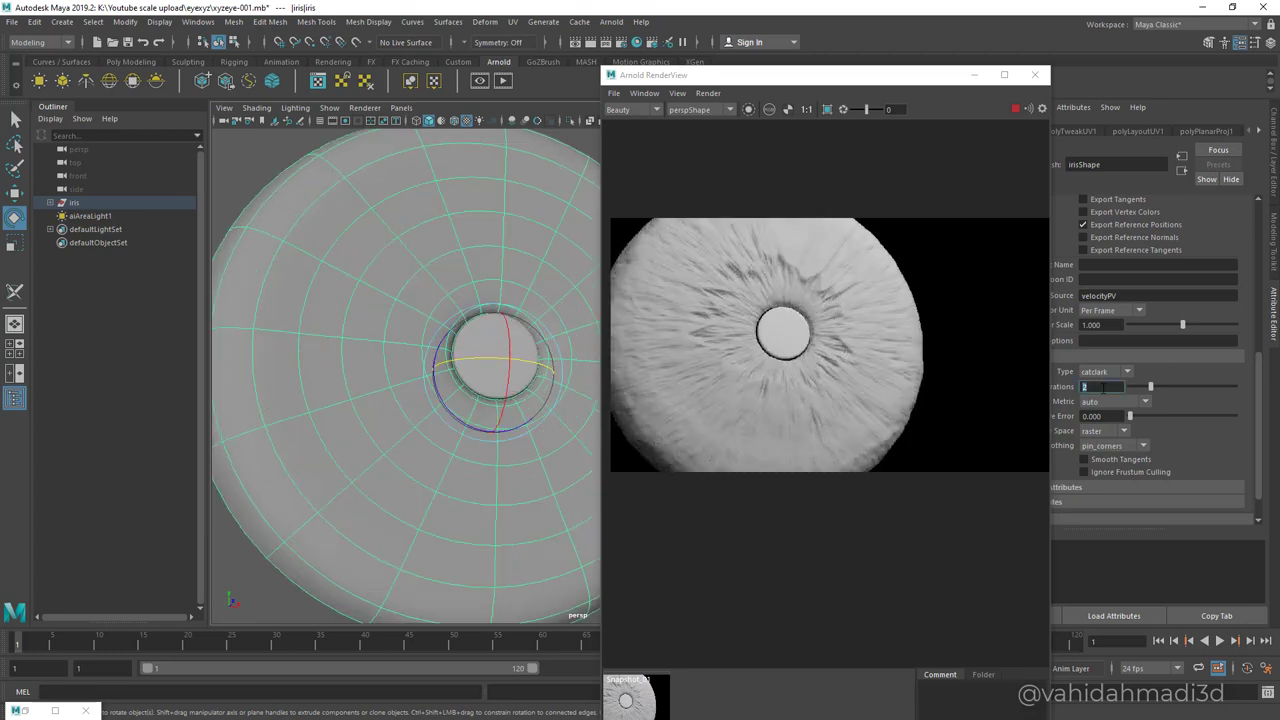
left_click_drag(800, 75, 607, 72)
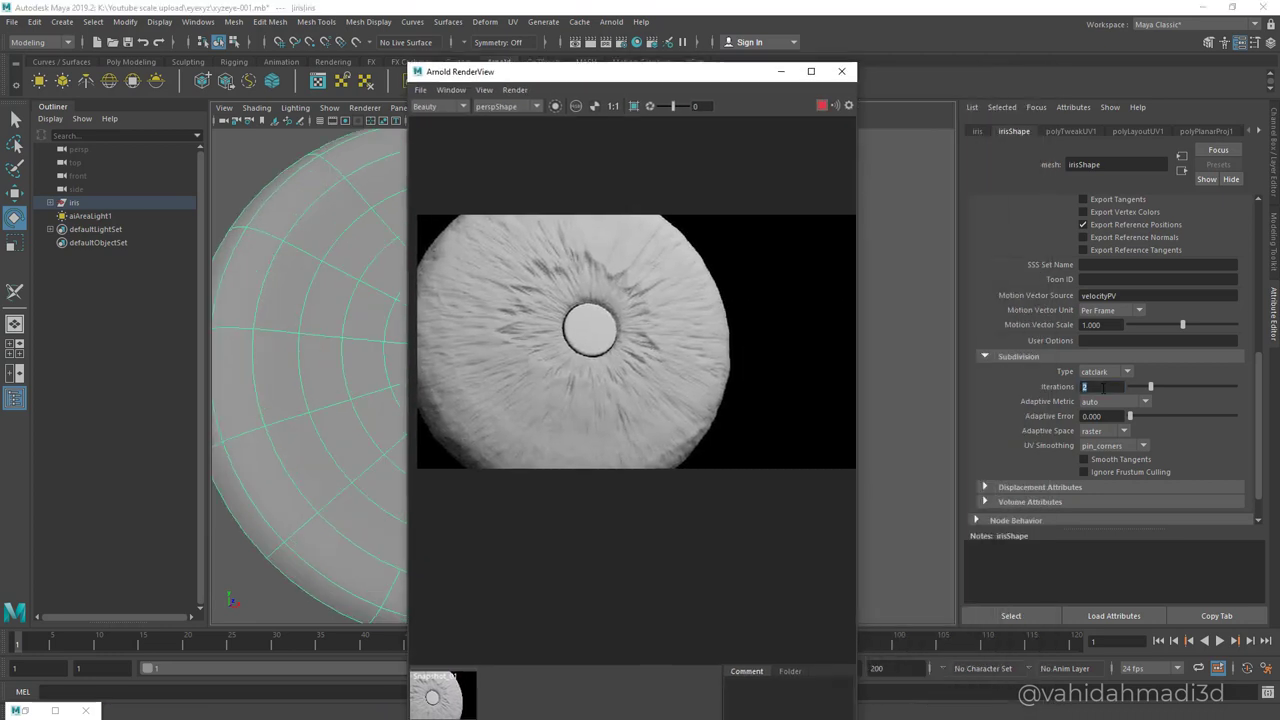
left_click(842, 72)
Save the scene as the next incremental version, xyzeye-002.mb.
mouse_move(640, 380)
left_mouse_down("alt")
mouse_move(700, 310)
mouse_move(630, 355)
left_mouse_up("alt")
scroll(583, 370, "down", 4)
scroll(583, 370, "up", 3)
middle_click_drag(583, 370, 587, 394, "alt")
key("ctrl+alt+s")
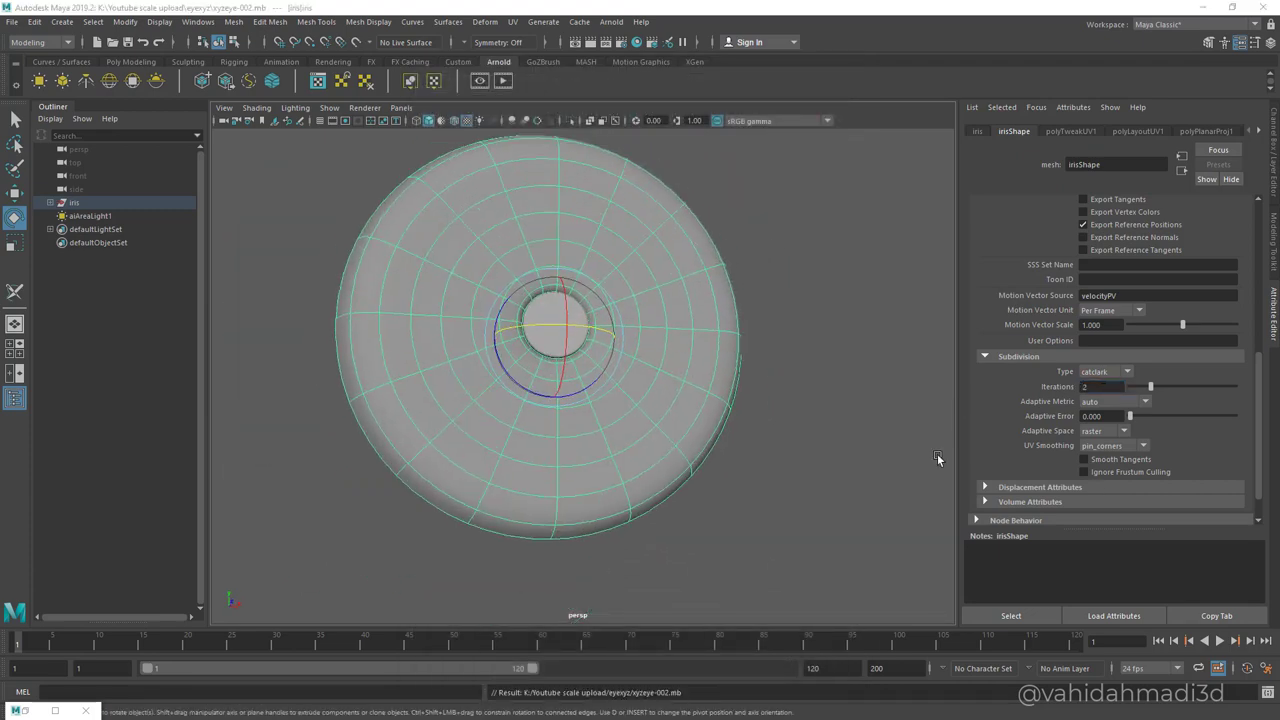
Enable Autobump in the displacement attributes of the iris shape.
scroll(1000, 445, "down", 1)
left_click(999, 446)
scroll(999, 446, "down", 1)
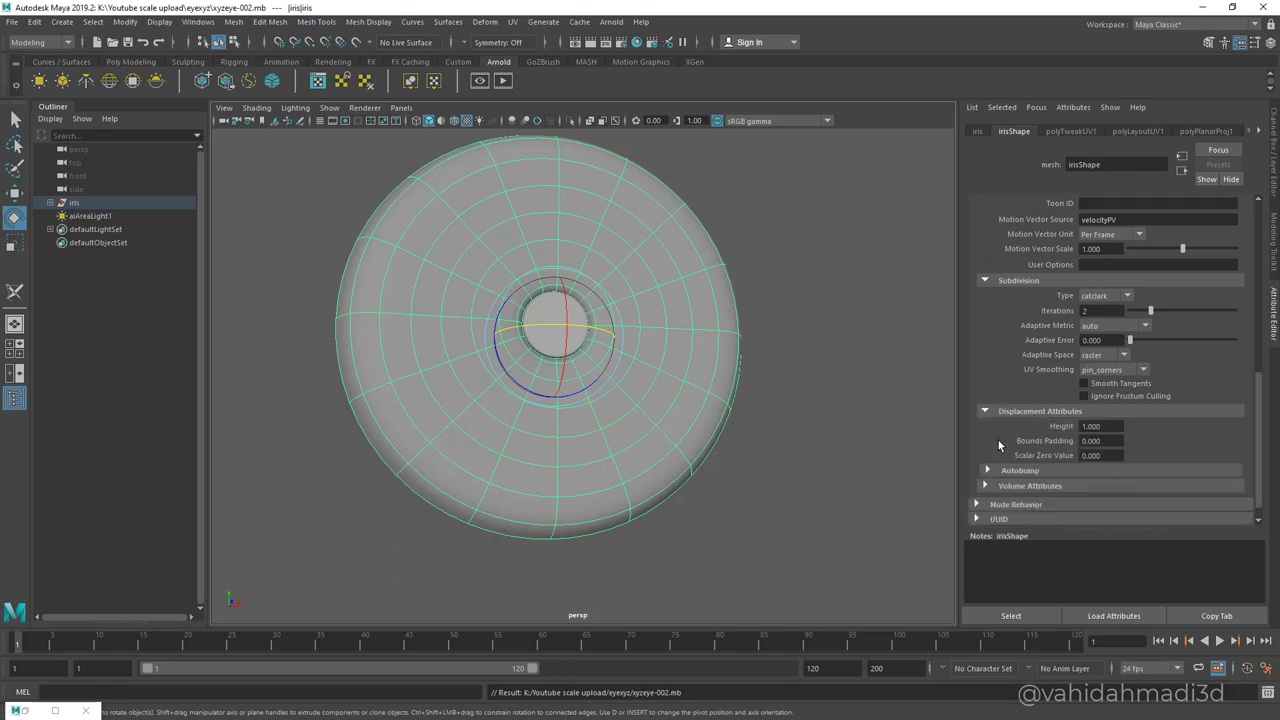
left_click(1019, 470)
left_click(1086, 485)
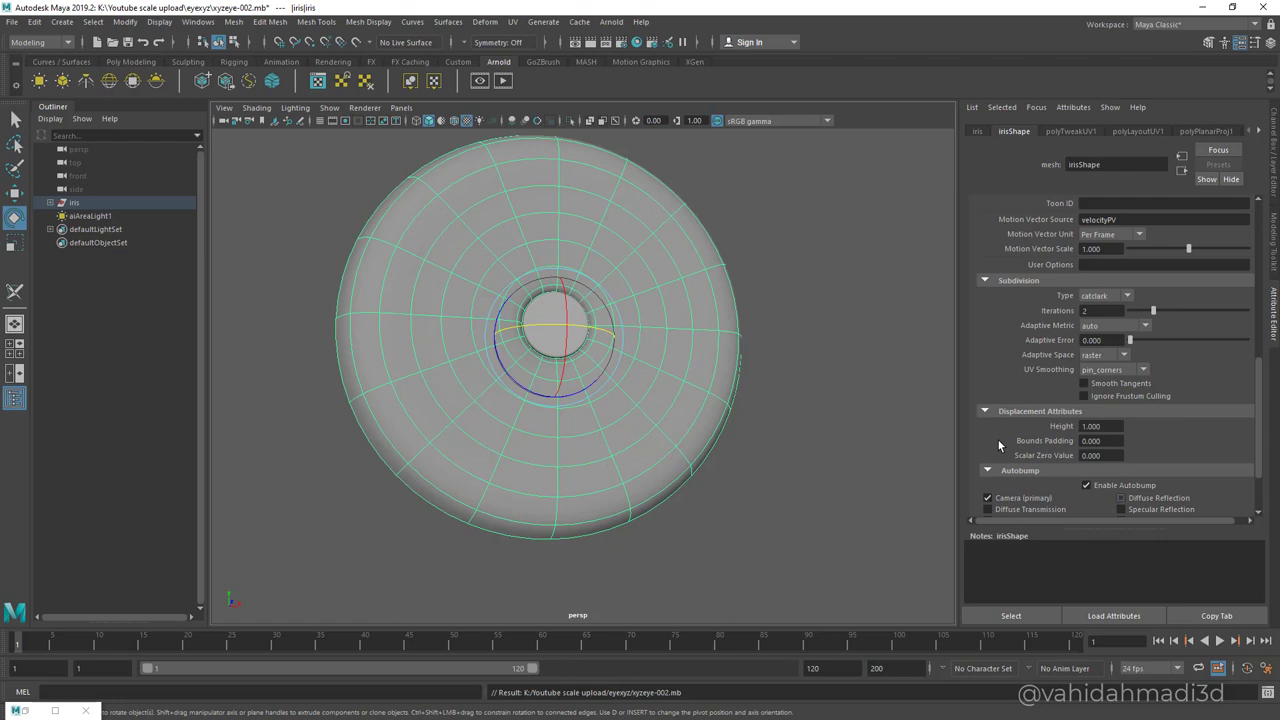
Set aiStandardSurface1's subsurface weight to 1.000 and connect the iris02_leftEye_col.tif texture to its SubSurface Color in the Hypershade.
left_click(621, 42)
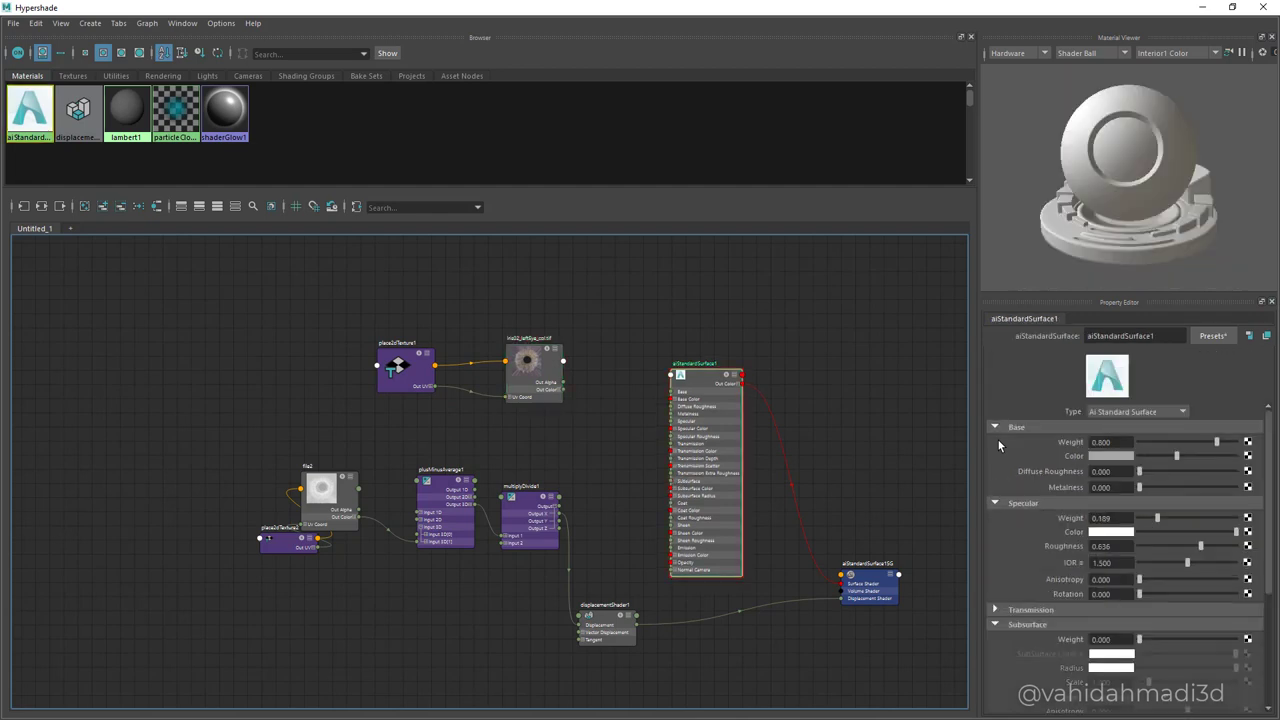
scroll(998, 440, "down", 2)
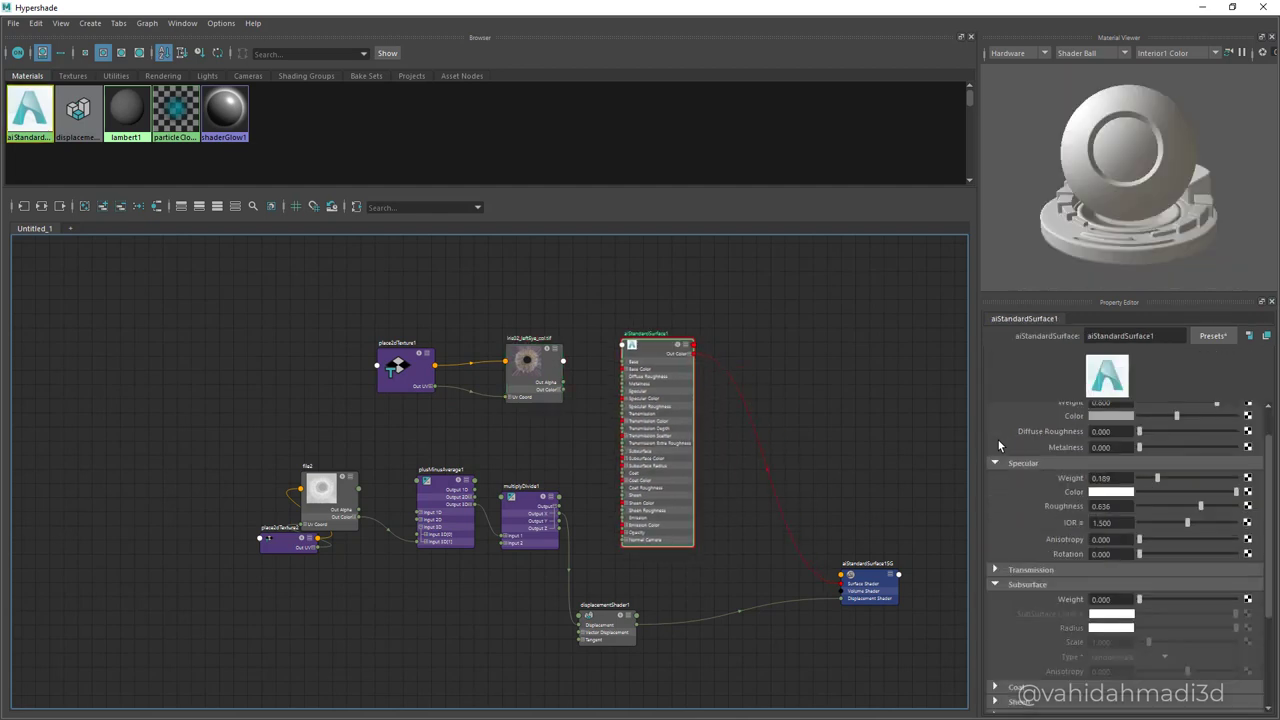
left_click_drag(1139, 559, 1236, 559)
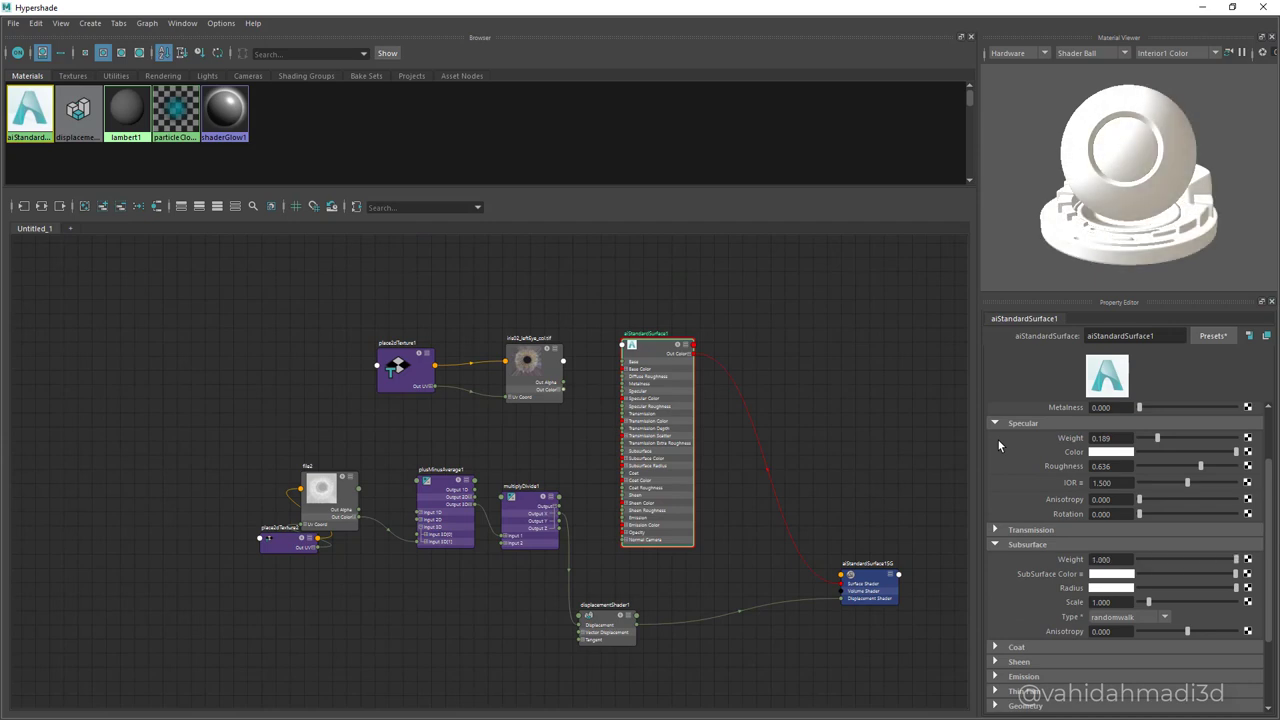
middle_click_drag(527, 362, 1110, 574)
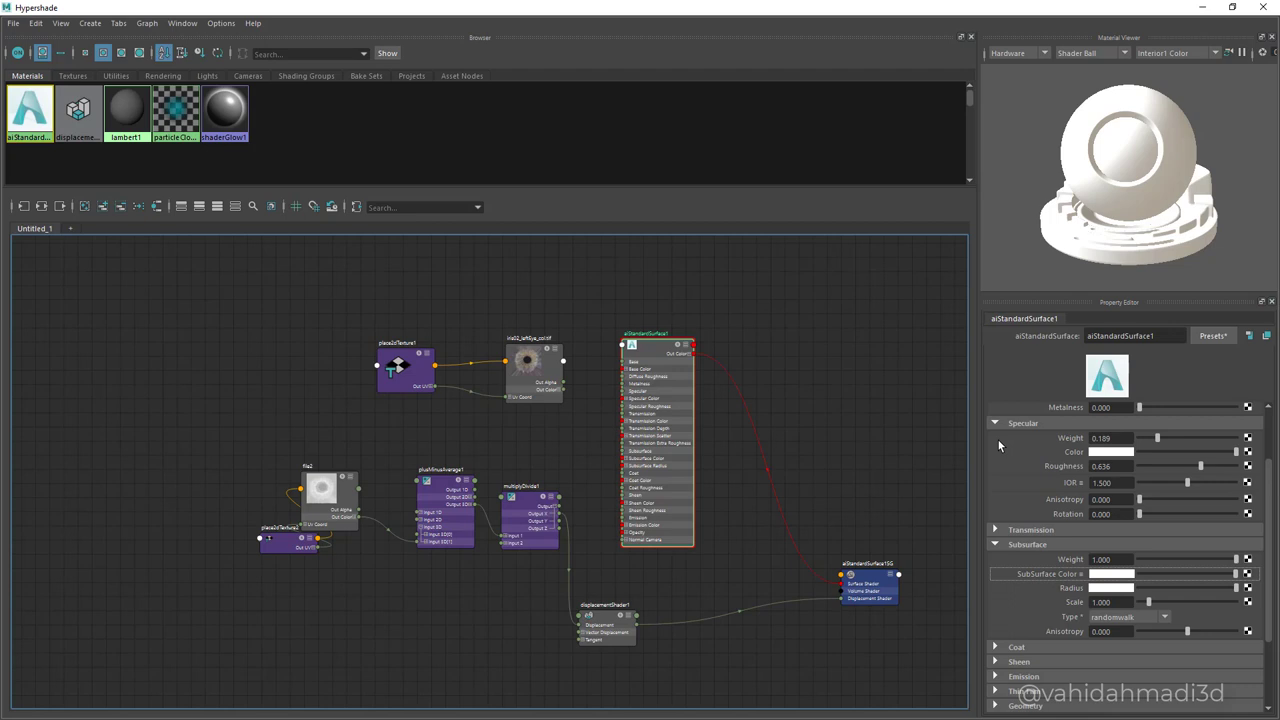
middle_click_drag(1110, 574, 1110, 574)
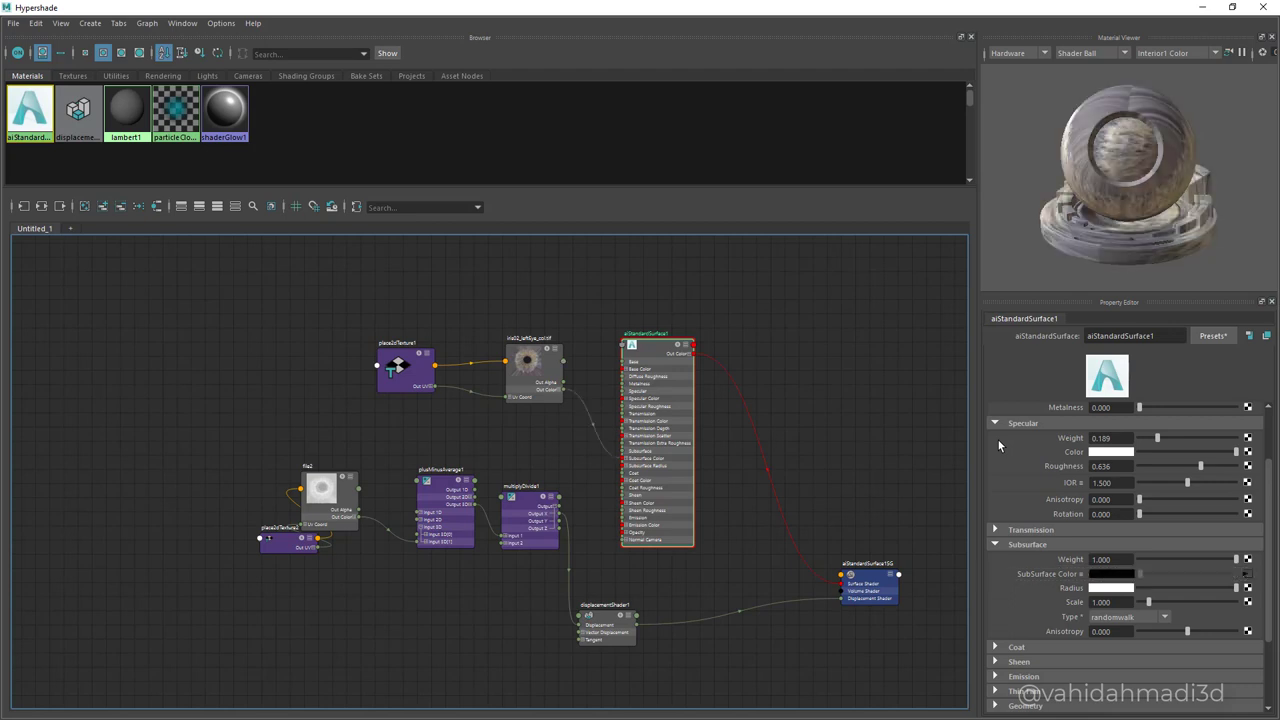
Change the subsurface radius colour of aiStandardSurface1 to a dark red.
left_click(1110, 588)
left_click(1035, 579)
left_click(1086, 553)
left_click(1070, 553)
left_click(1104, 638)
left_click_drag(1104, 638, 1134, 638)
left_click_drag(1229, 612, 1227, 592)
Set the subsurface scale to 0.030 and the subsurface type to randomwalk_v2.
double_click(1102, 602)
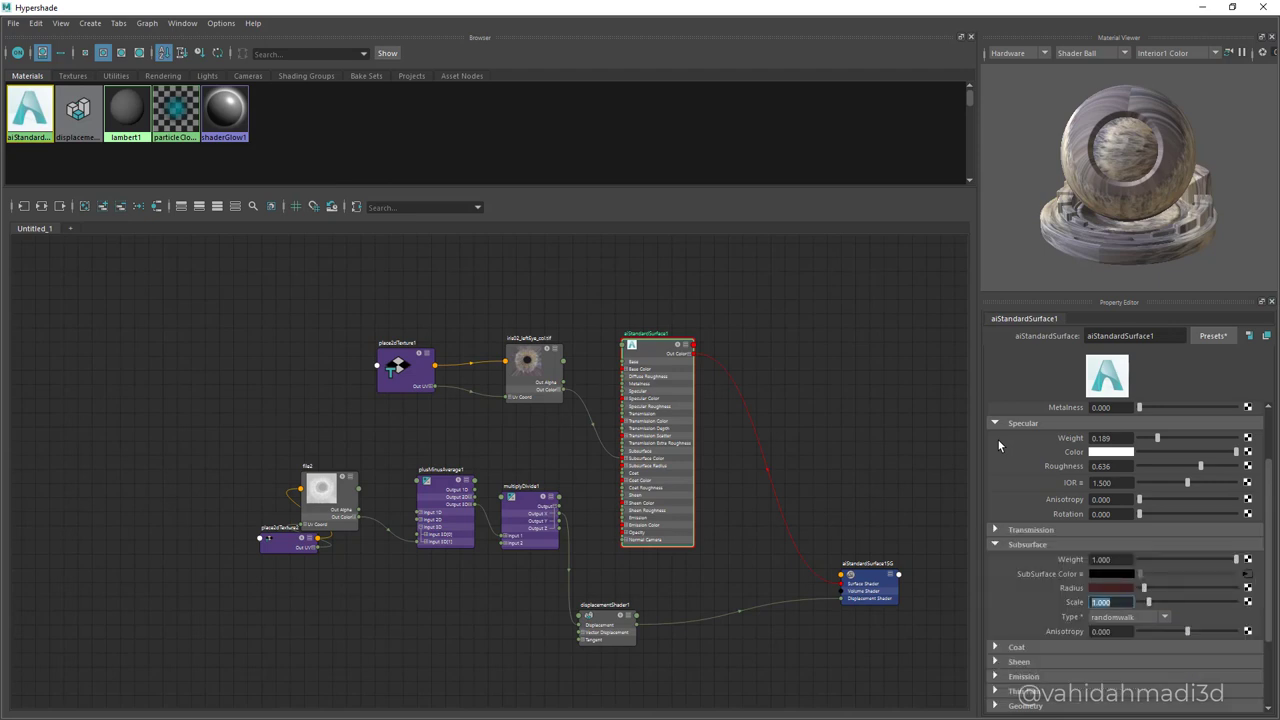
type(".030")
key("Return")
key("alt+Tab")
middle_click_drag(926, 573, 884, 523, "alt")
left_click(1129, 617)
key("Down")
key("Down")
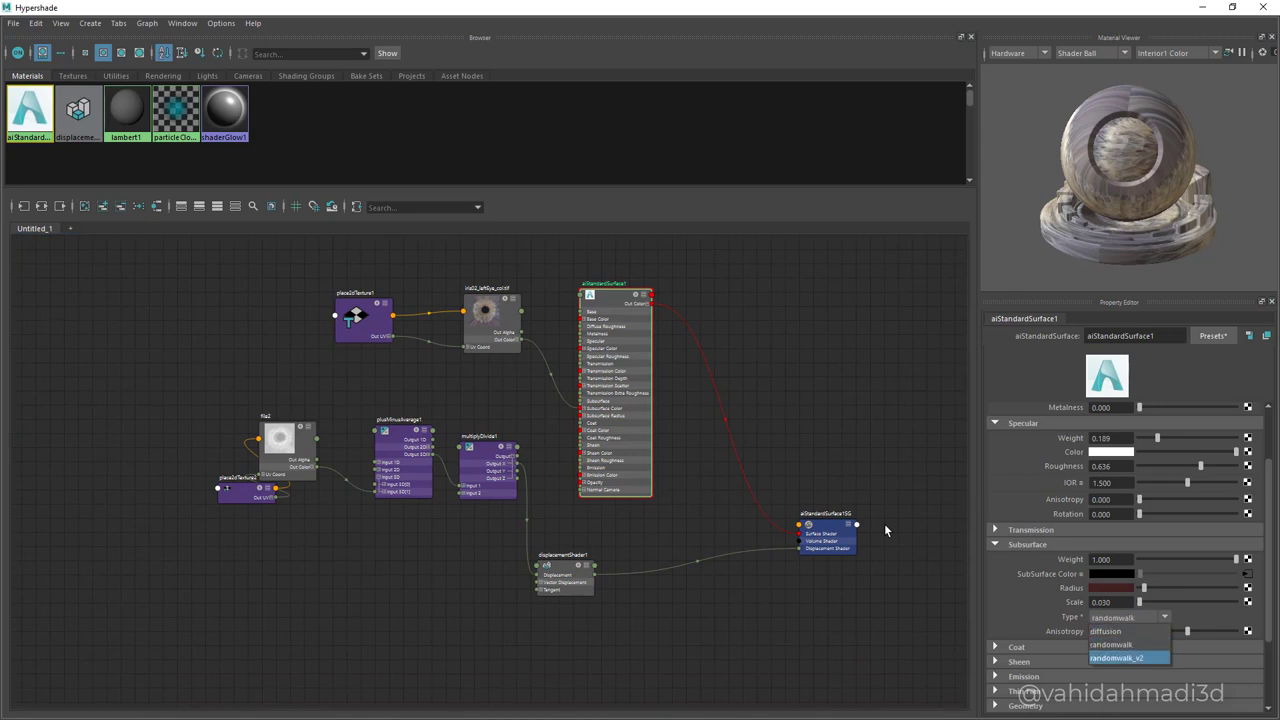
key("Return")
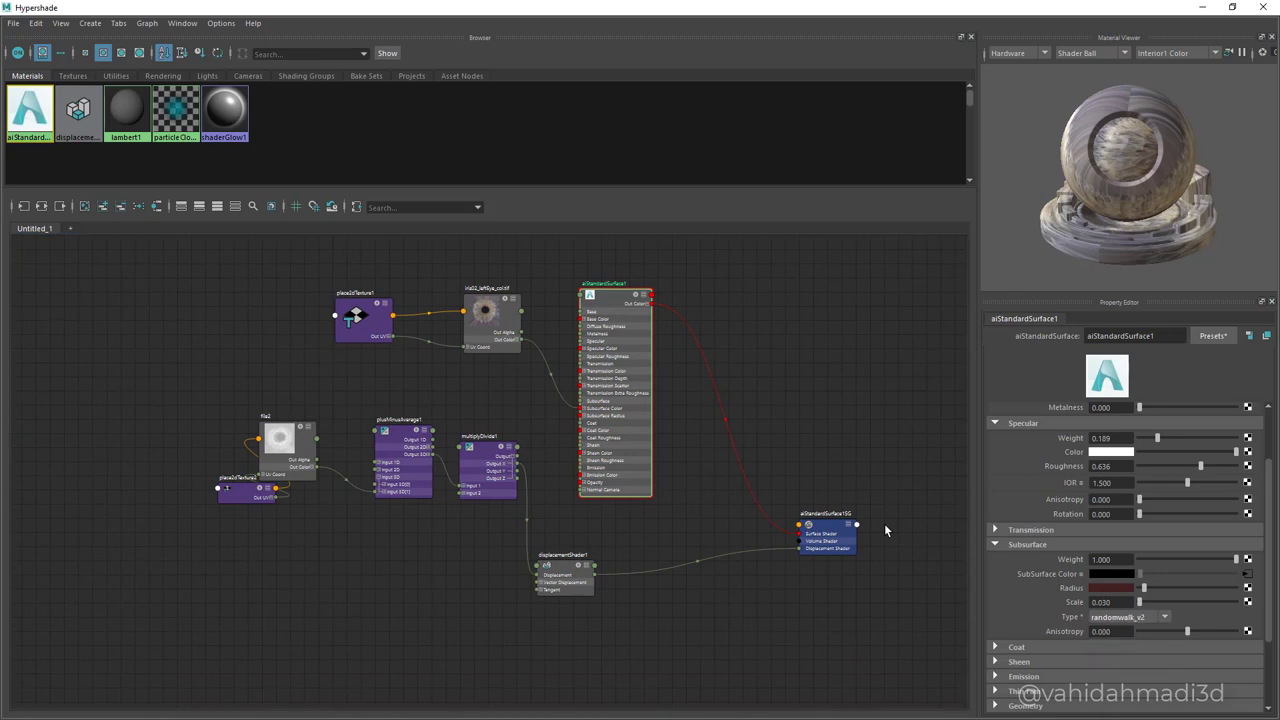
Spread out the two texture file nodes and their place2dTexture nodes in the shader graph.
left_click_drag(246, 489, 189, 490)
left_click_drag(285, 440, 284, 449)
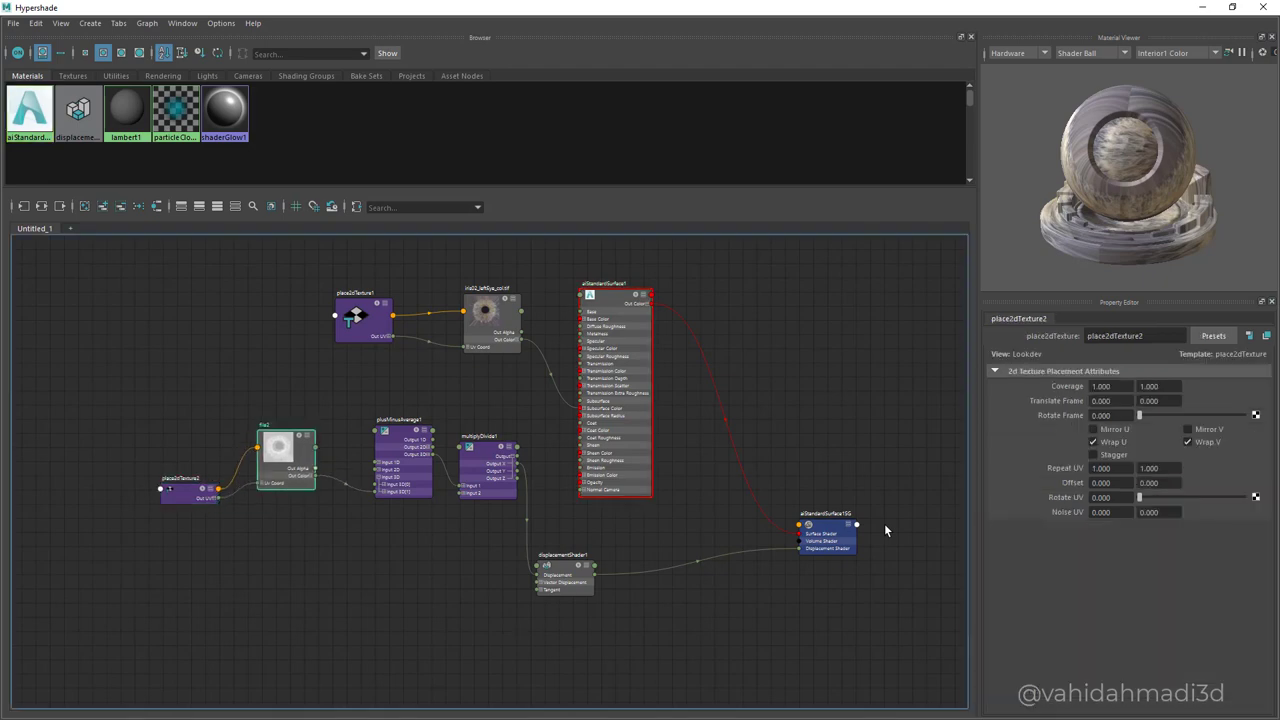
left_click_drag(492, 323, 462, 334)
left_click_drag(356, 317, 333, 319)
left_click(462, 334)
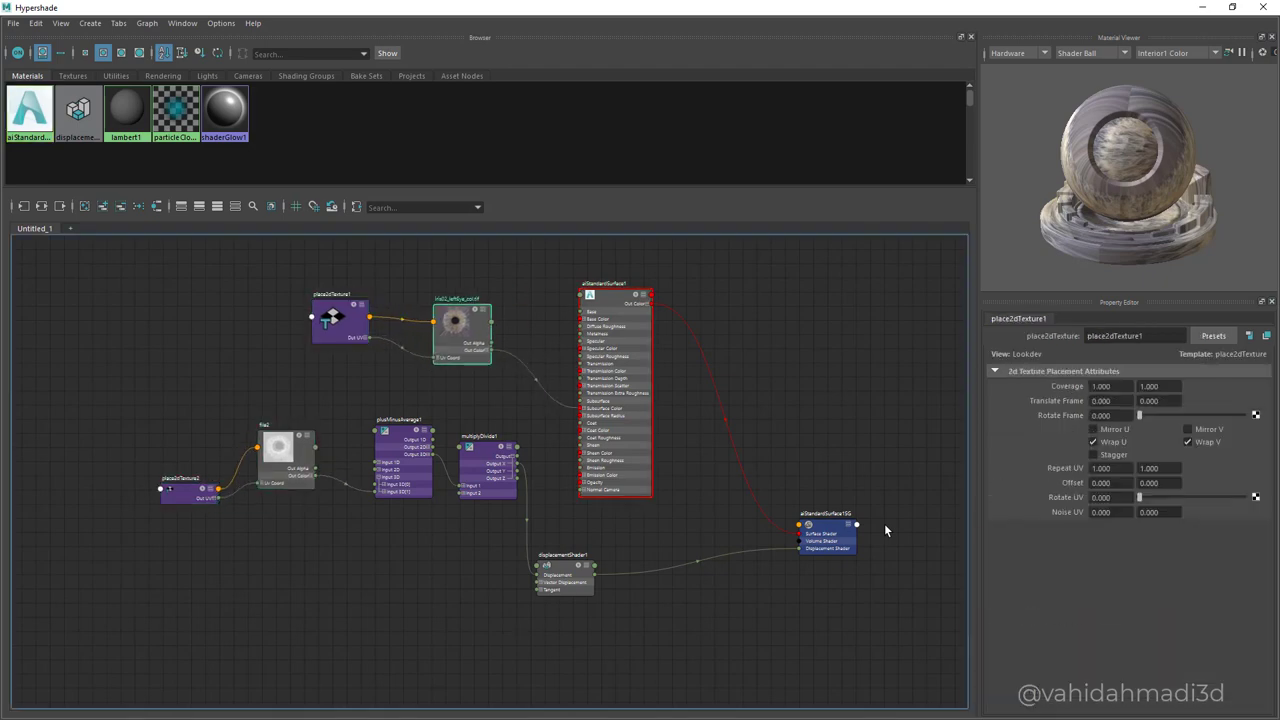
Render the iris in the Arnold RenderView, check its subsurface colour up close, and close the render window.
mouse_move(896, 7)
left_mouse_down()
mouse_move(896, 86)
mouse_move(391, 399)
mouse_move(350, 319)
left_mouse_up()
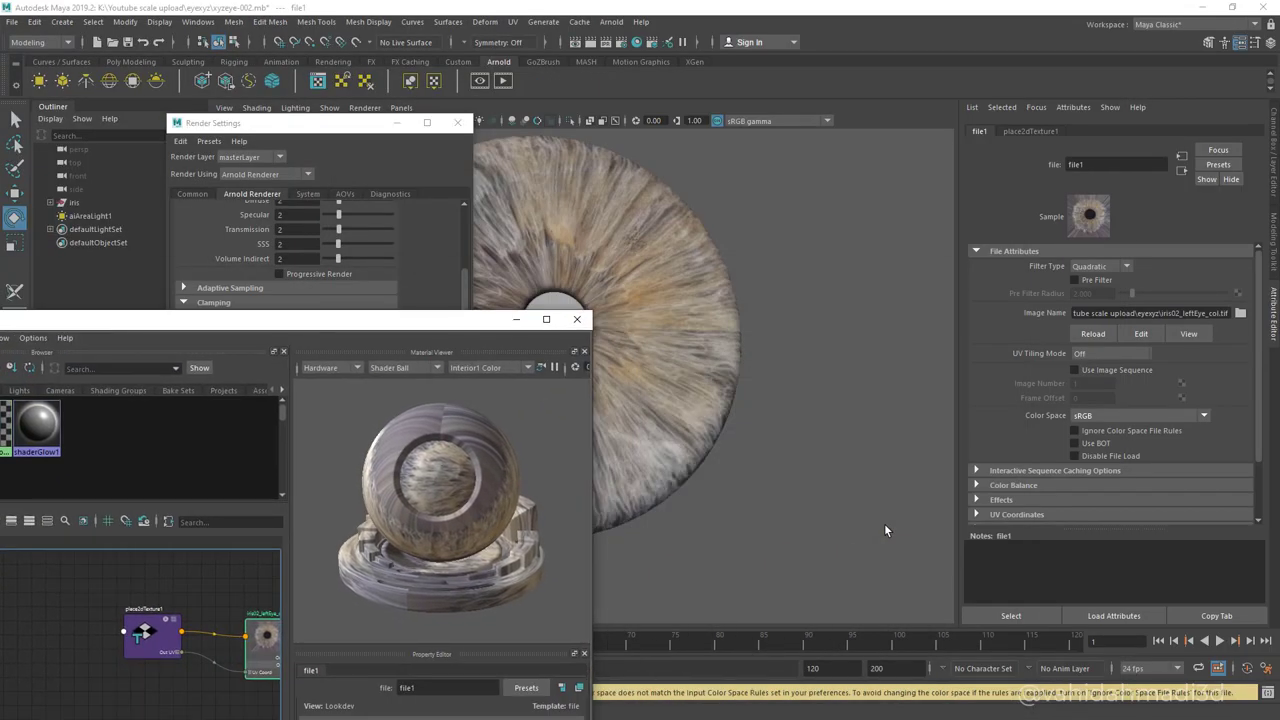
left_click(885, 530)
left_click(642, 410)
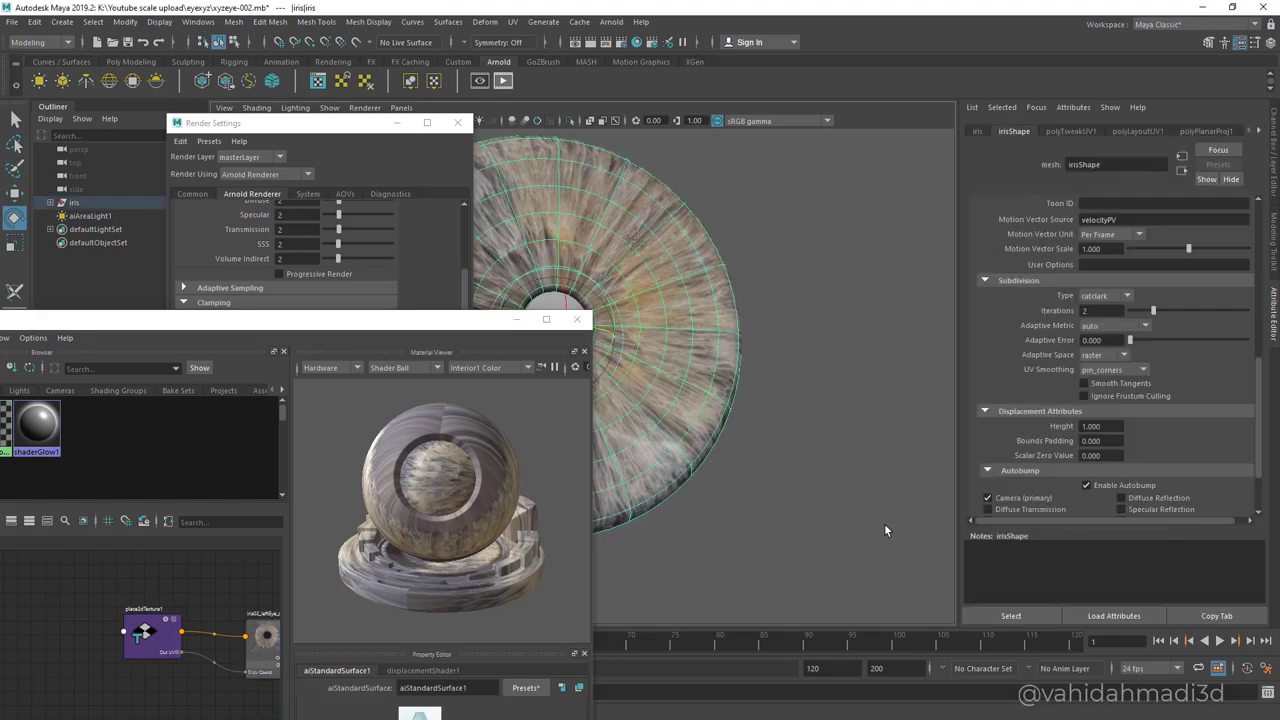
left_click(503, 81)
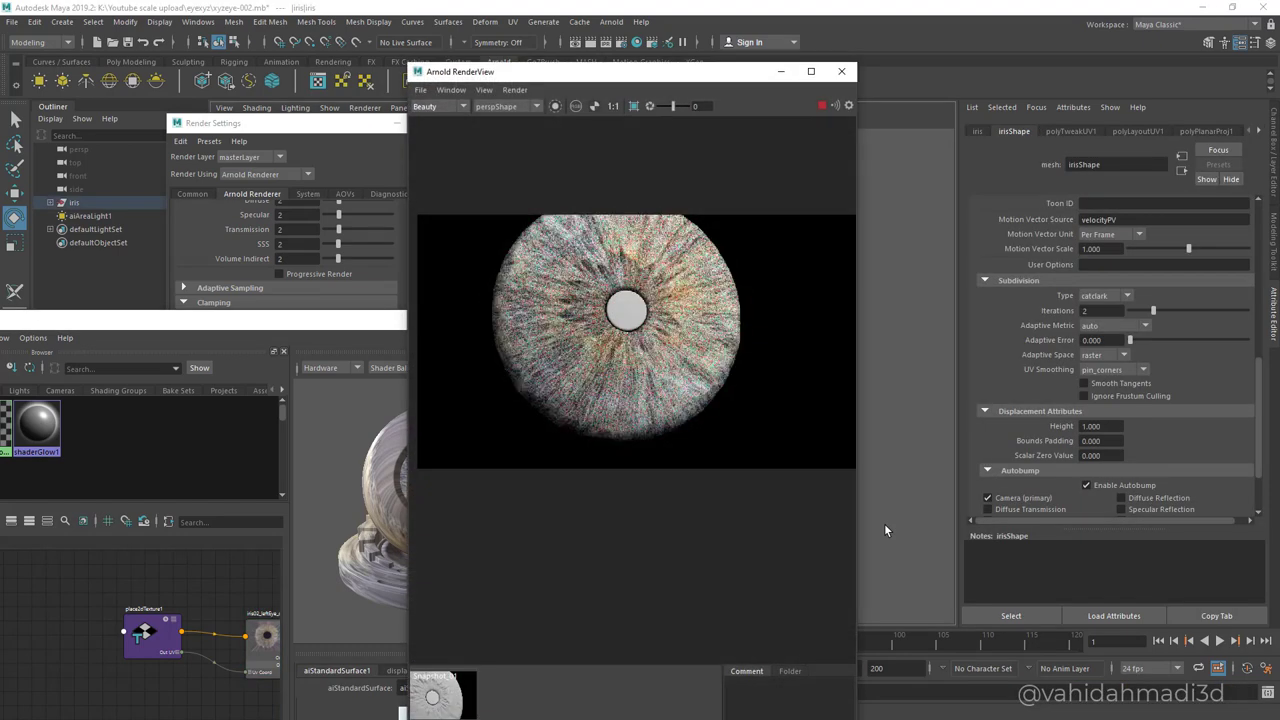
left_click_drag(620, 72, 279, 190)
left_click_drag(575, 298, 622, 300)
scroll(654, 376, "up", 4)
mouse_move(654, 376)
left_mouse_down("alt")
mouse_move(664, 424)
mouse_move(636, 446)
left_mouse_up("alt")
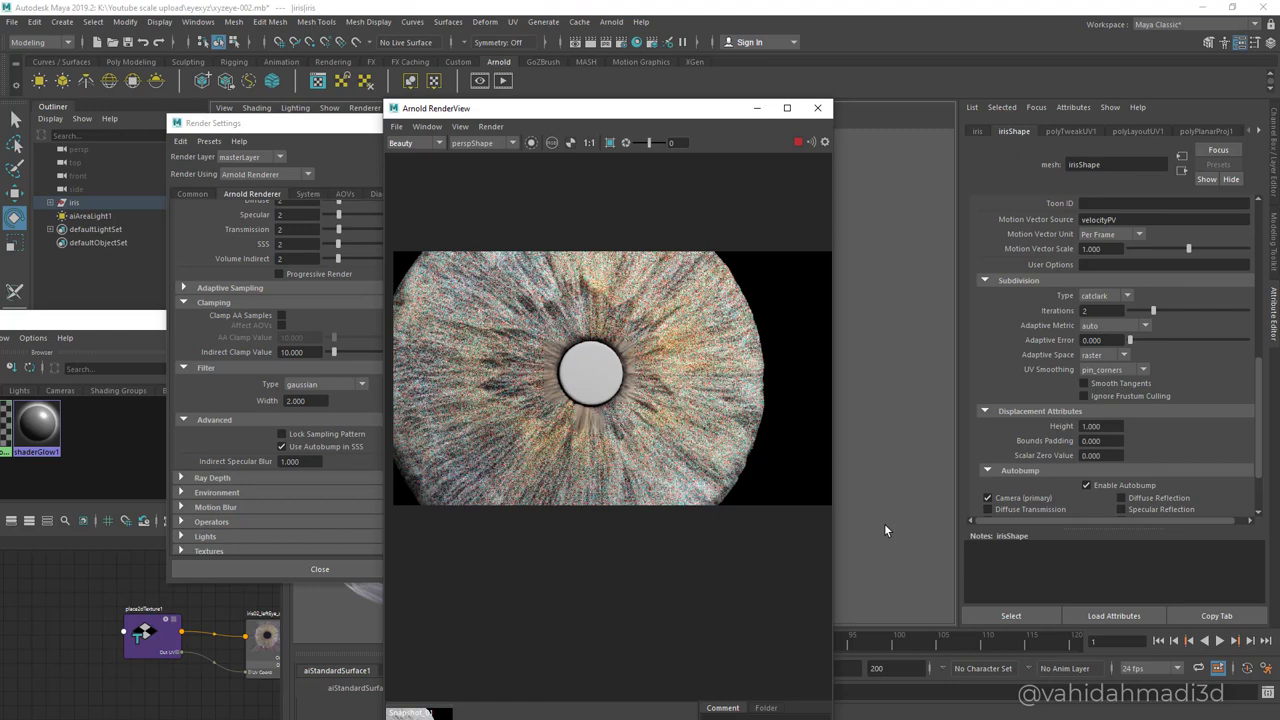
left_click(818, 108)
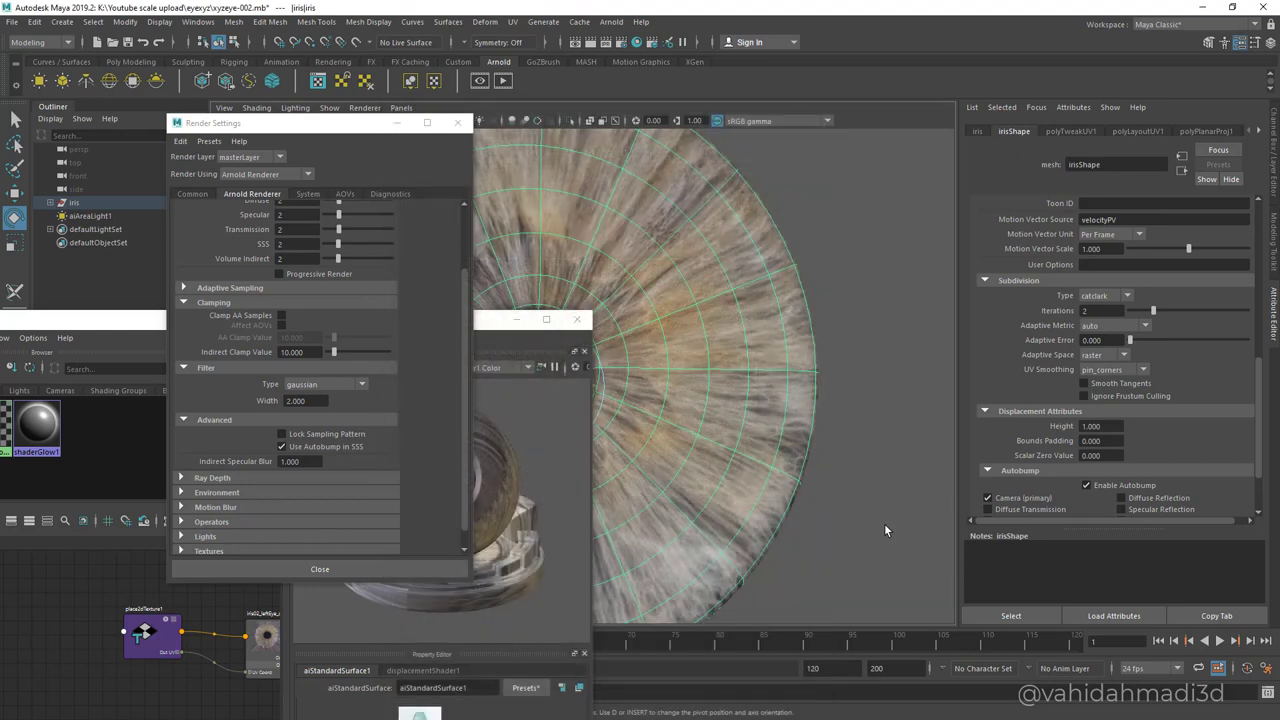
Create a second aiStandardSurface node in the Hypershade and place it in the free area beside the iris shader.
left_click(546, 320)
middle_click_drag(640, 420, 493, 494, "alt")
key("Tab")
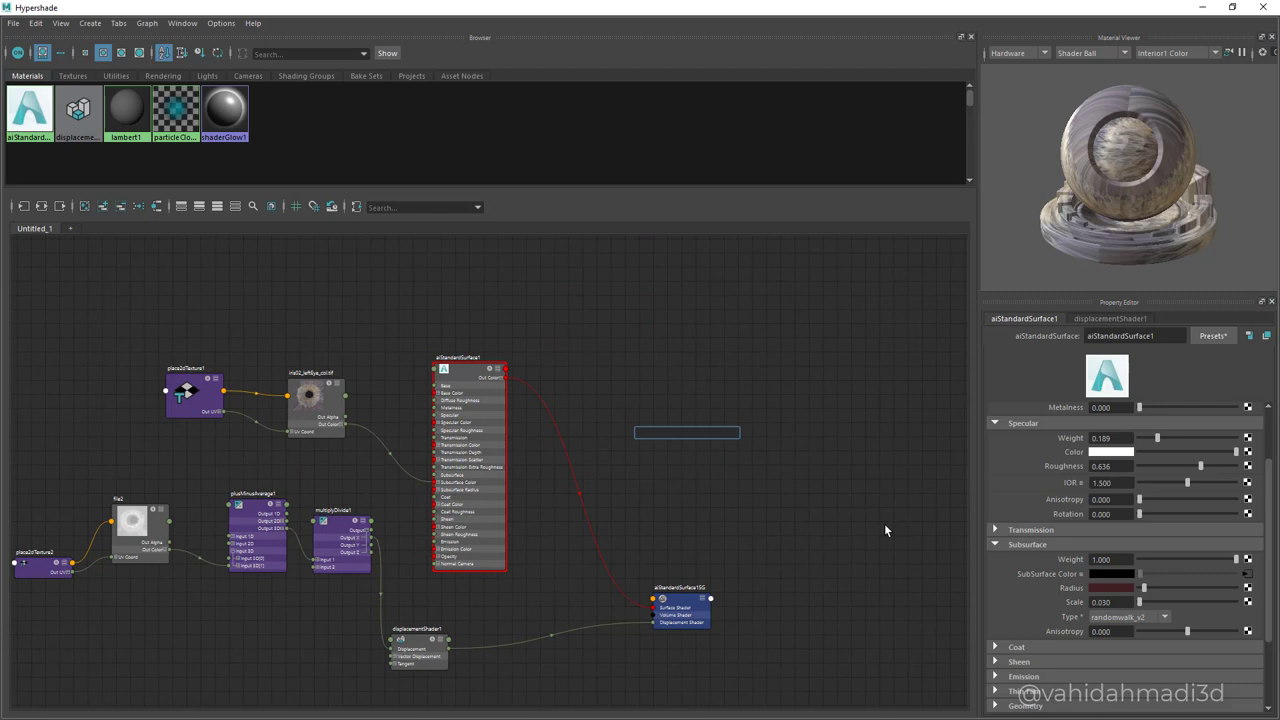
type("aista")
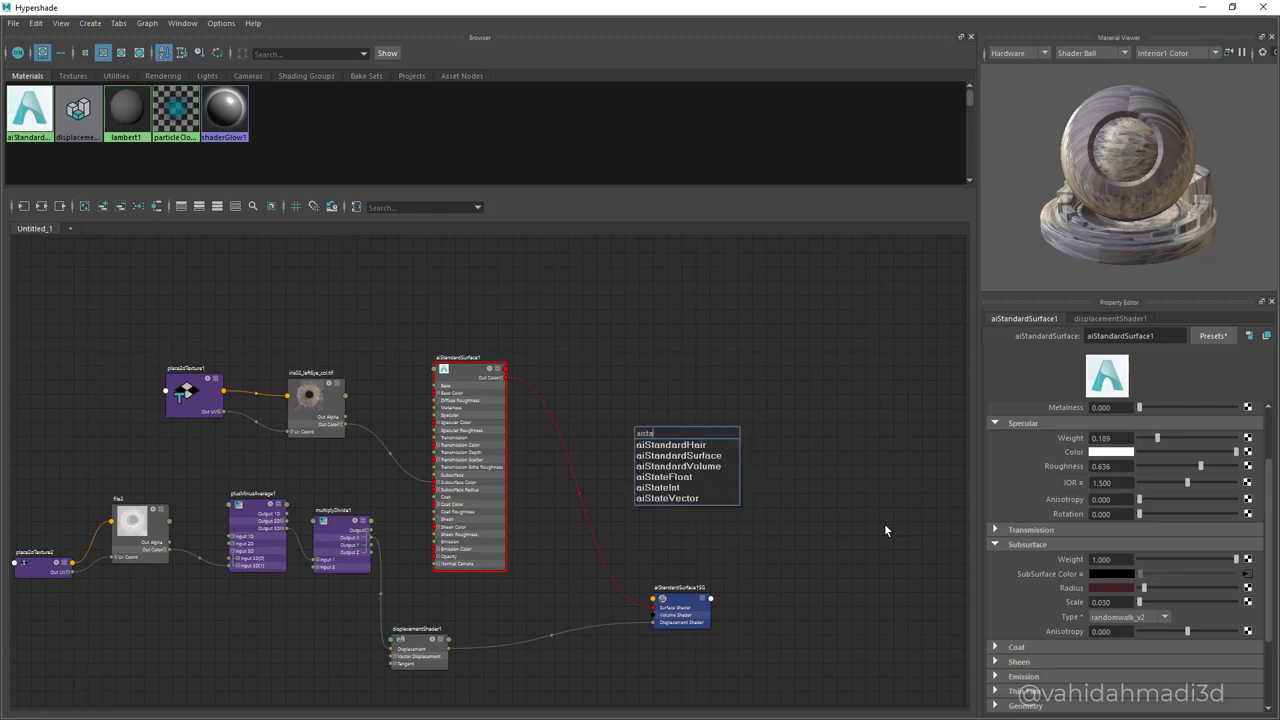
left_click(678, 456)
left_click_drag(664, 440, 690, 328)
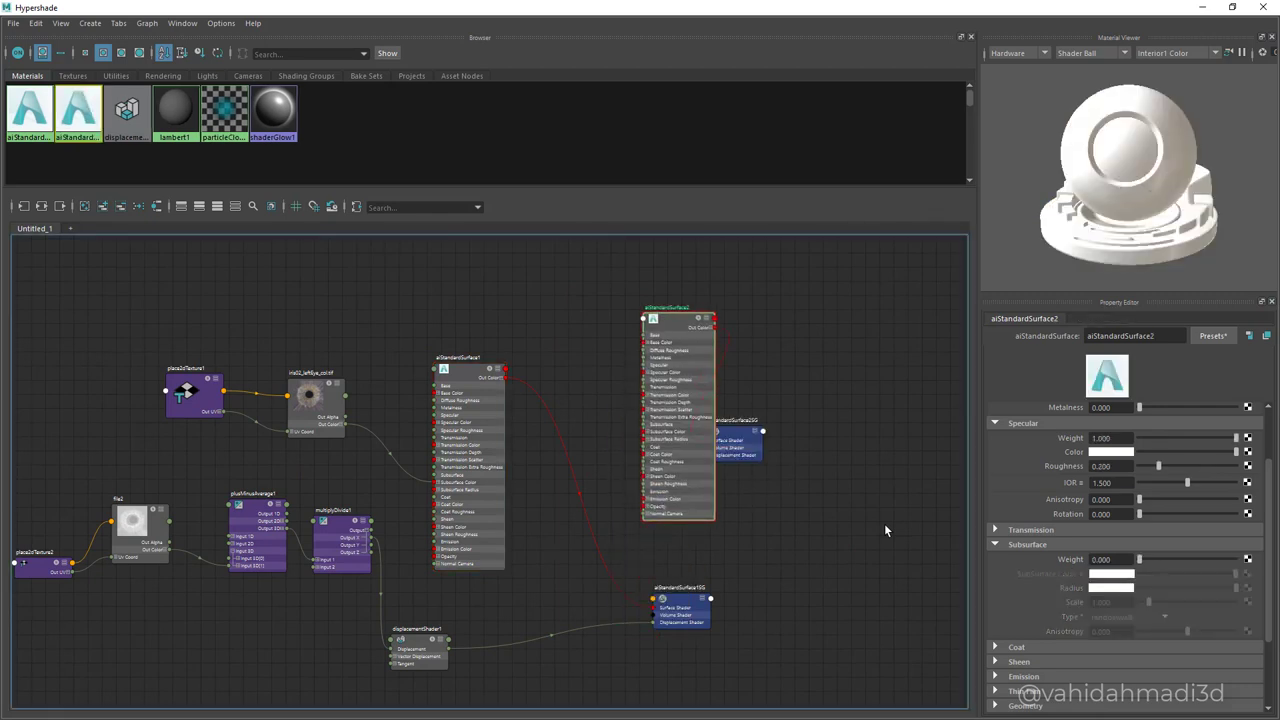
Rename the new shader as pupil and move its shading group node clear of it.
double_click(1121, 336)
type("pup")
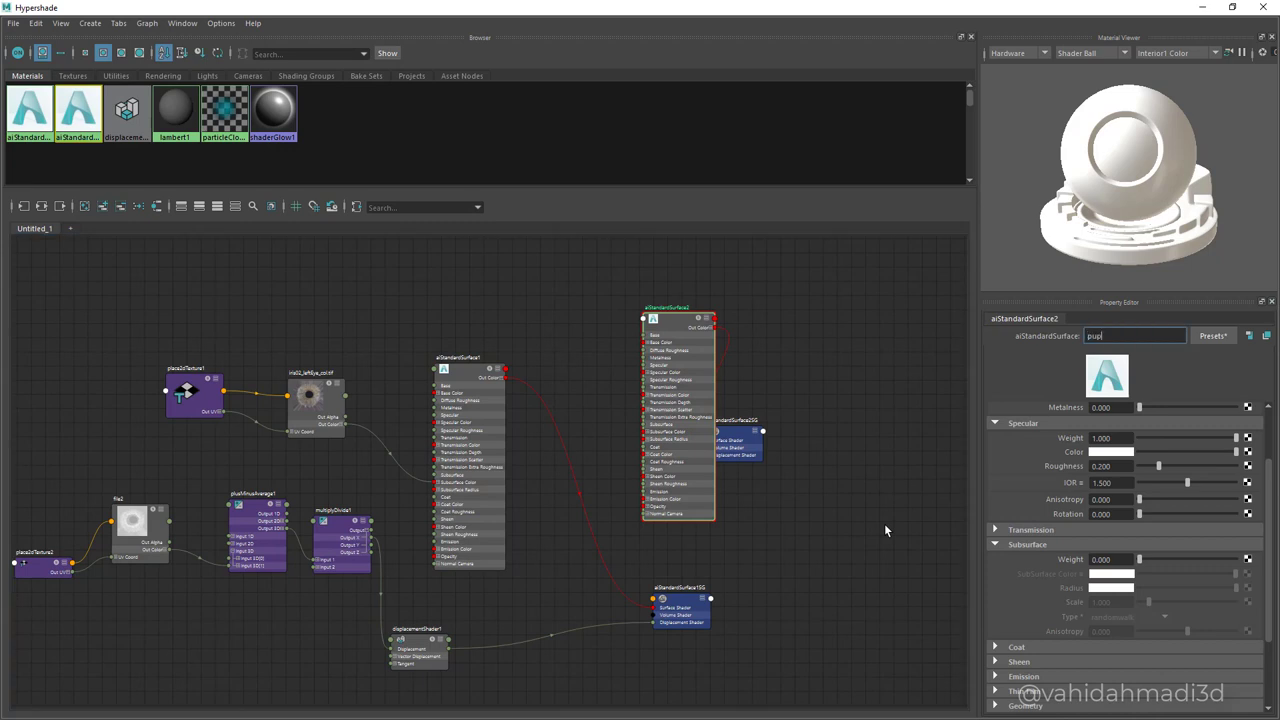
type("il")
key("Return")
left_click_drag(741, 440, 822, 339)
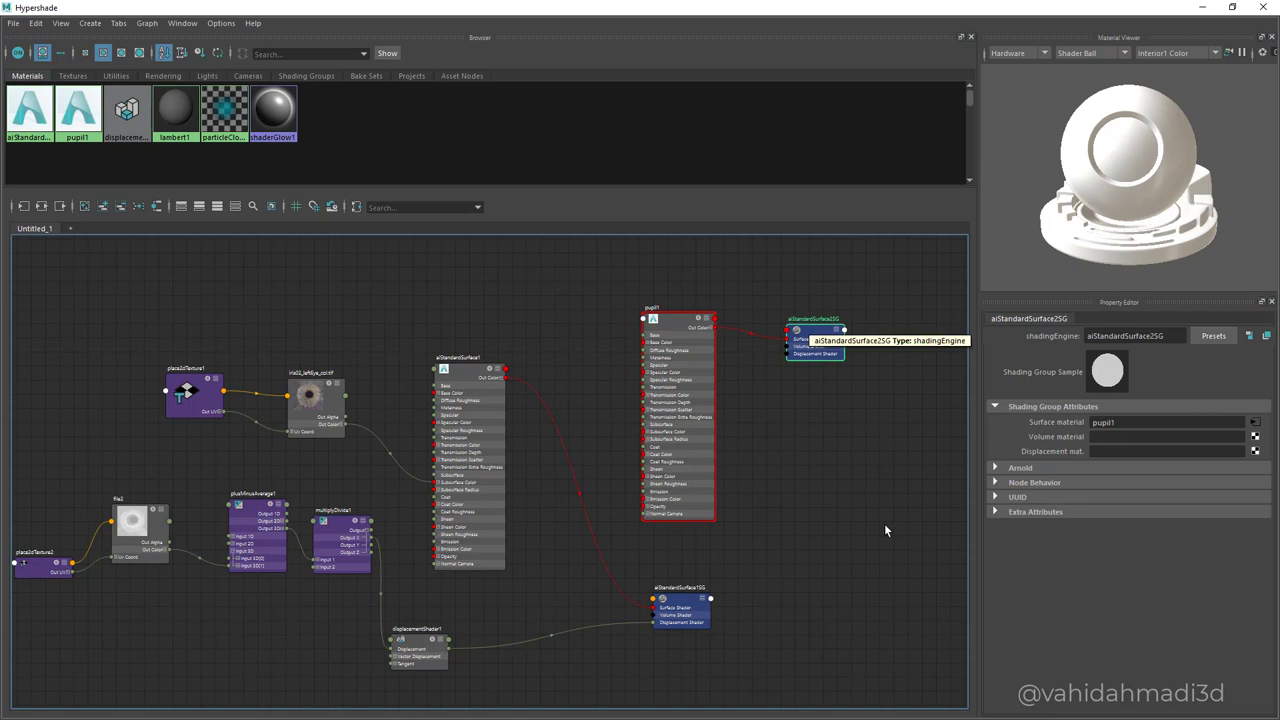
key("Left")
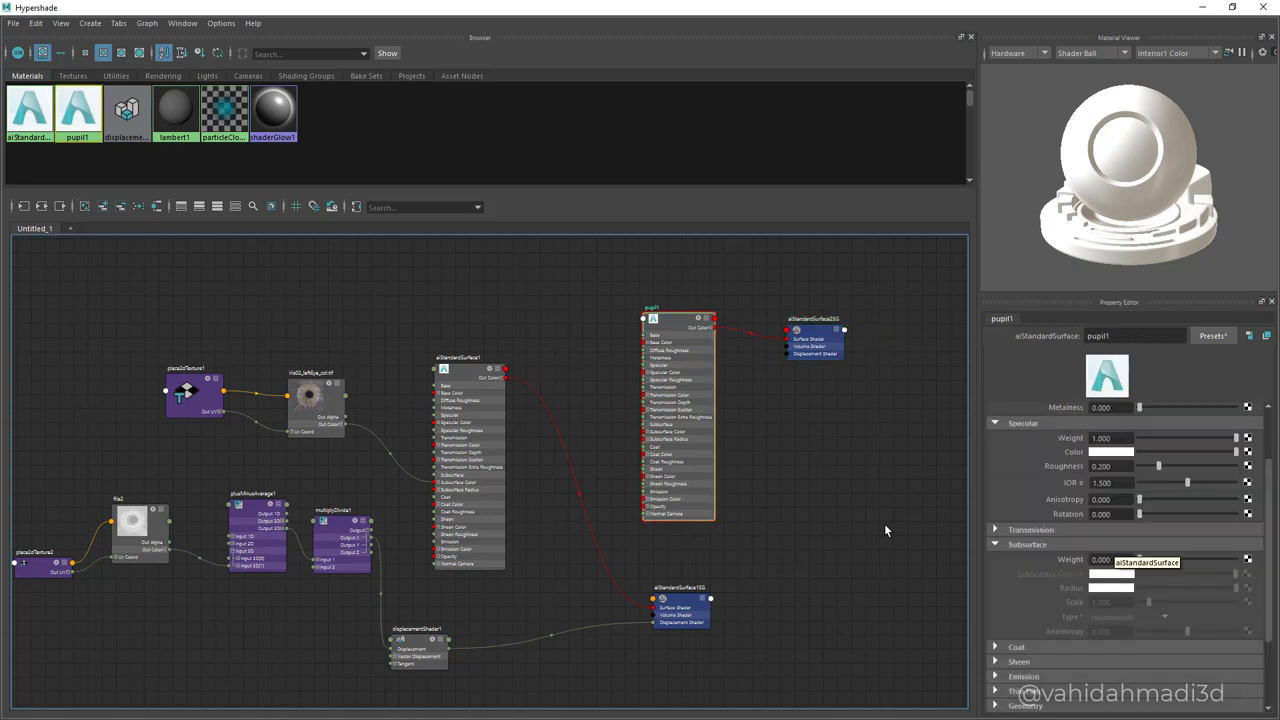
Set the pupil shader's specular weight to 0.021, its specular colour to black and its specular roughness to 0.860.
scroll(1060, 550, "up", 1)
mouse_move(1236, 492)
left_mouse_down()
mouse_move(1139, 492)
mouse_move(1165, 478)
mouse_move(1139, 478)
mouse_move(1233, 506)
mouse_move(1222, 506)
left_mouse_up()
left_click_drag(1139, 478, 1141, 478)
right_click(1014, 519)
left_click(1008, 540)
scroll(1008, 540, "up", 1)
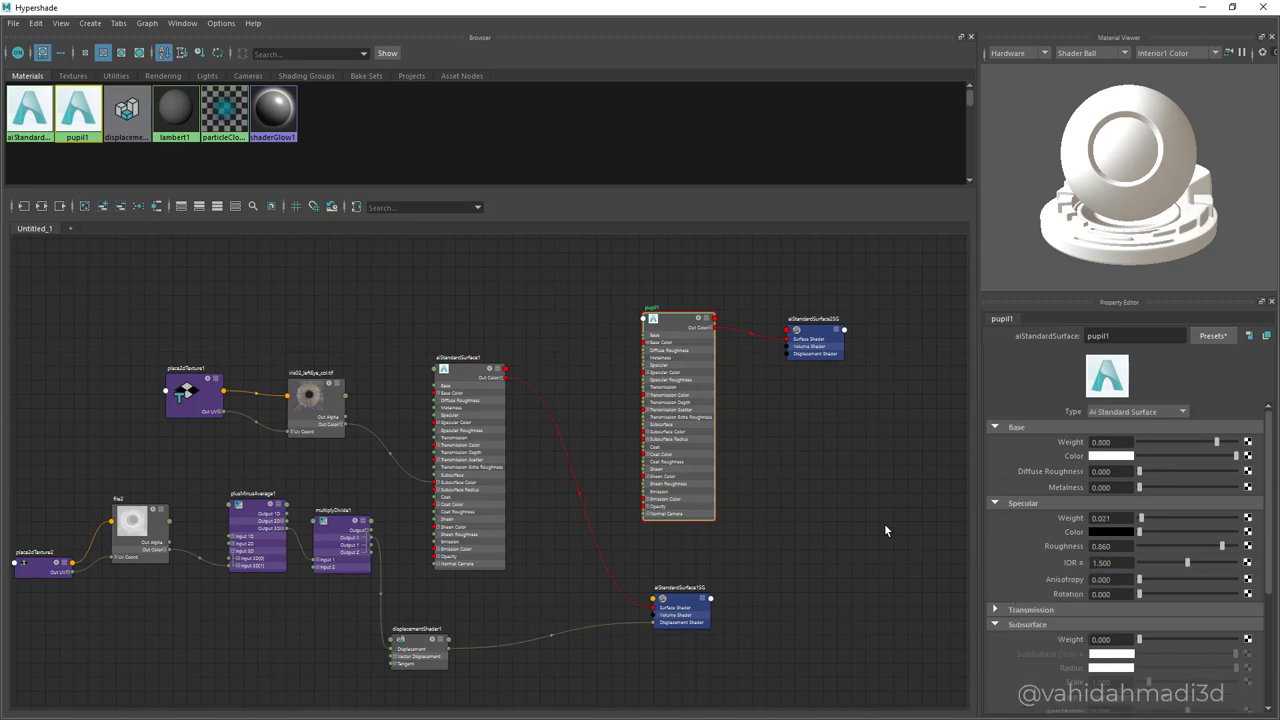
Set the pupil shader's base weight to 1.000 and its base colour to black.
key("ctrl+z")
key("ctrl+z")
key("ctrl+z")
key("ctrl+z")
key("ctrl+z")
key("ctrl+z")
key("ctrl+z")
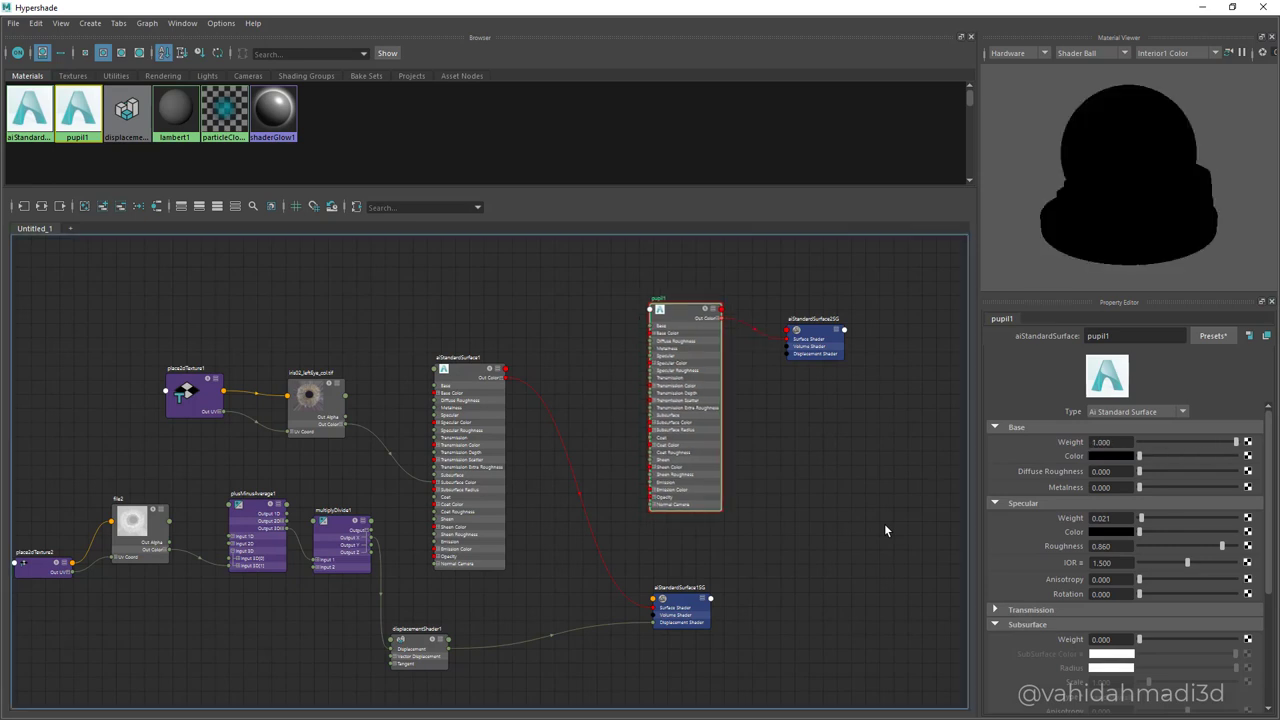
Shrink the Hypershade and place it beside the viewport with the pupil shader node in view.
key("super+Down")
left_click_drag(400, 268, 102, 249)
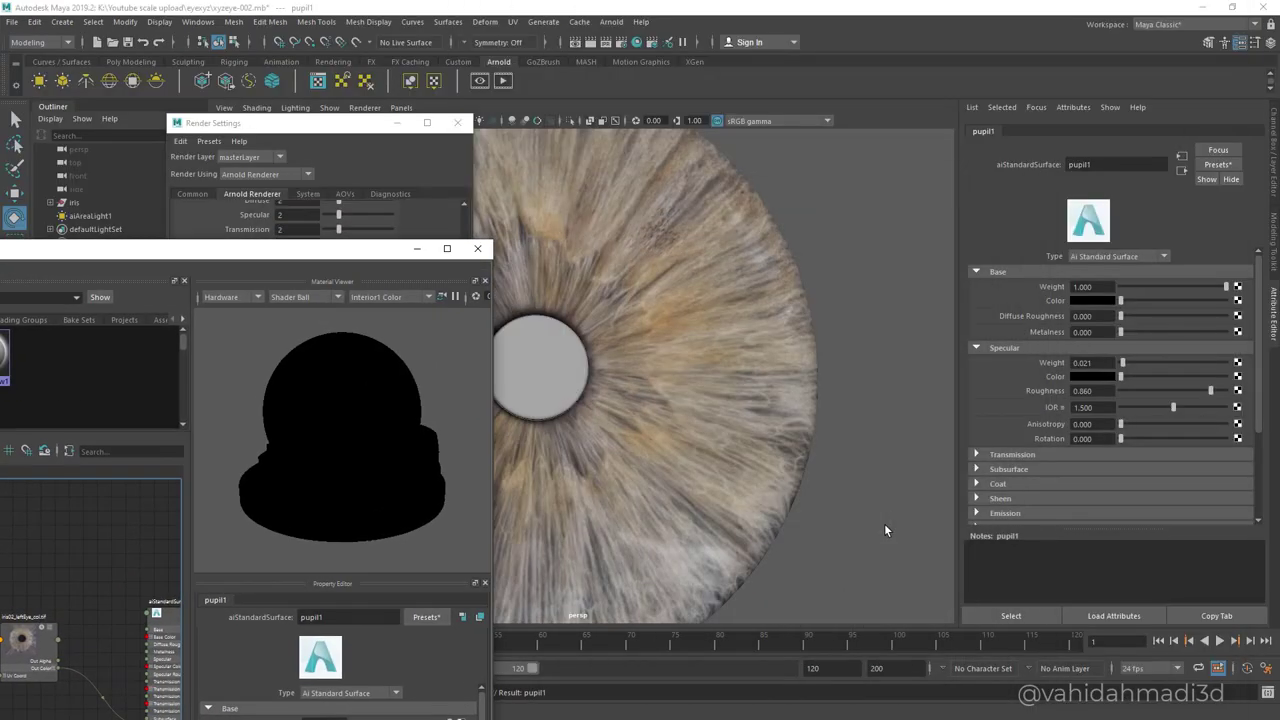
left_click(539, 367)
mouse_move(220, 249)
left_mouse_down()
mouse_move(251, 173)
mouse_move(323, 87)
left_mouse_up()
scroll(245, 460, "down", 4)
mouse_move(245, 460)
middle_mouse_down("alt")
mouse_move(151, 480)
mouse_move(147, 465)
middle_mouse_up("alt")
scroll(140, 455, "down", 3)
scroll(148, 465, "up", 5)
middle_click_drag(690, 392, 850, 362, "alt")
scroll(714, 356, "up", 5)
left_click(172, 429)
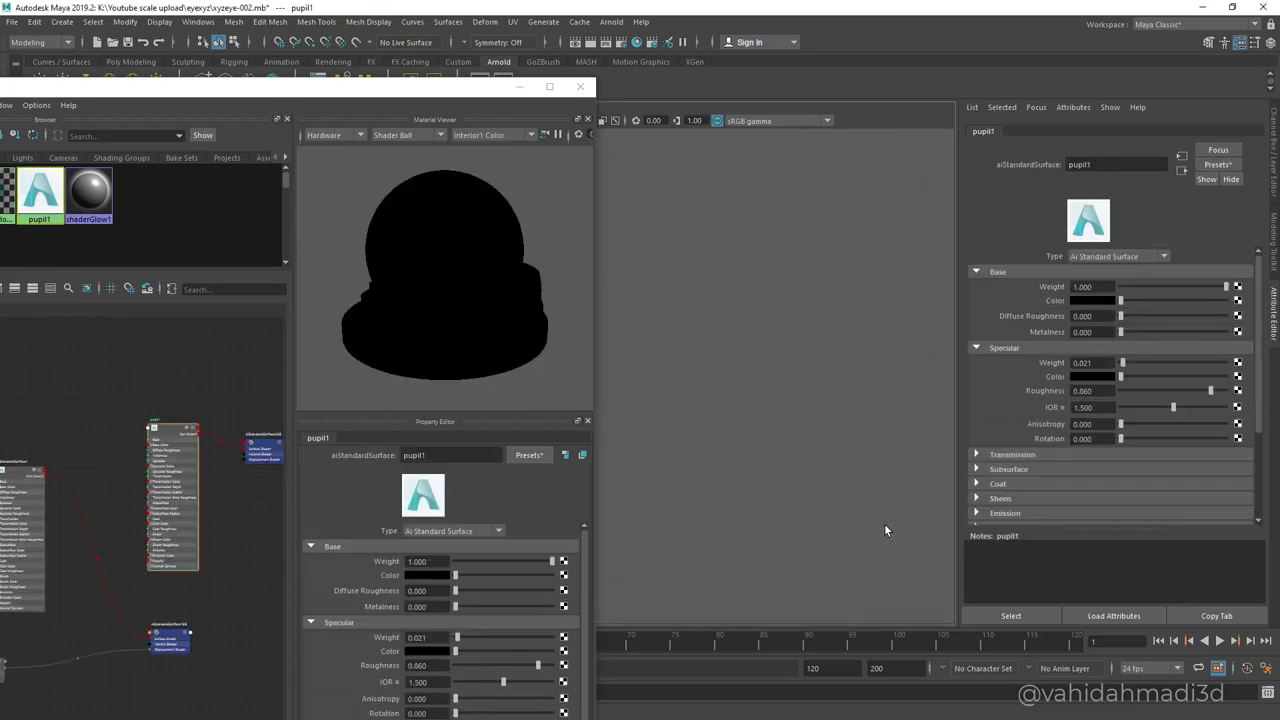
Assign the black pupil shader to the pupil mesh at the centre of the iris.
scroll(714, 356, "down", 5)
middle_click_drag(714, 380, 911, 331, "alt")
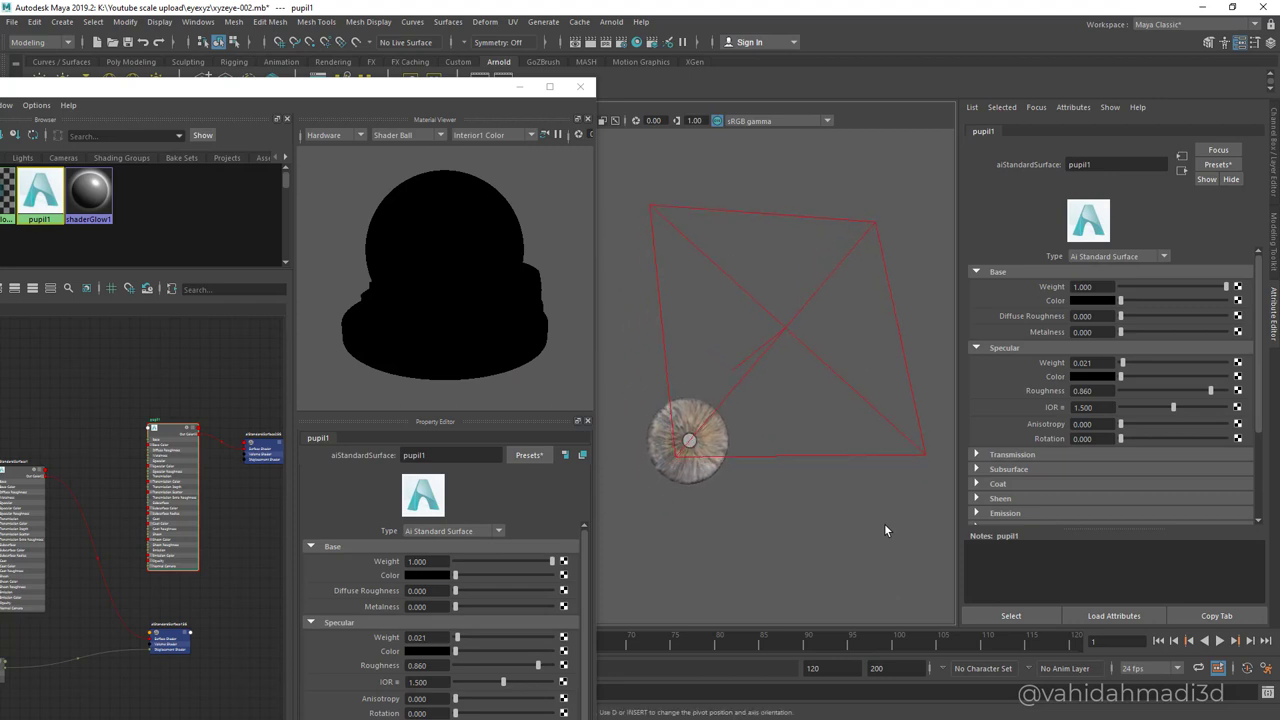
scroll(745, 465, "up", 4)
middle_click_drag(760, 485, 734, 403, "alt")
scroll(745, 405, "up", 3)
middle_click_drag(866, 421, 830, 389, "alt")
scroll(830, 389, "up", 3)
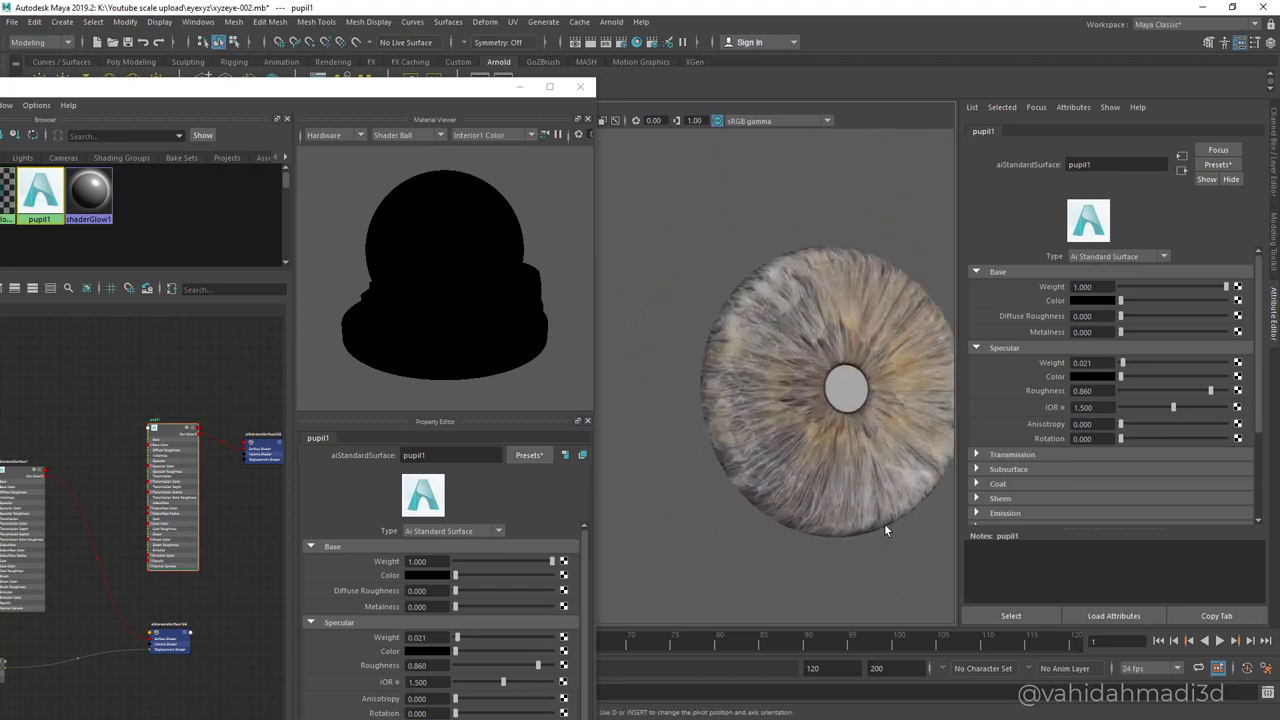
left_click(847, 388)
right_click(173, 436)
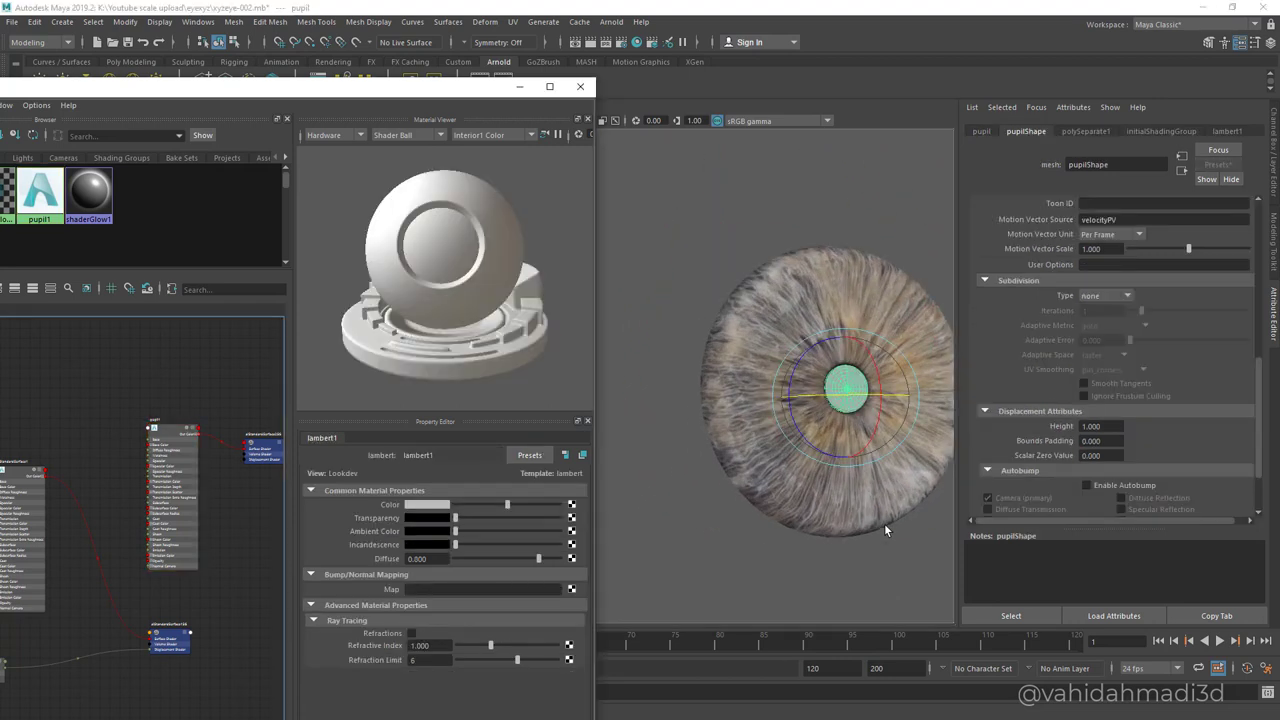
right_click_drag(173, 436, 173, 400)
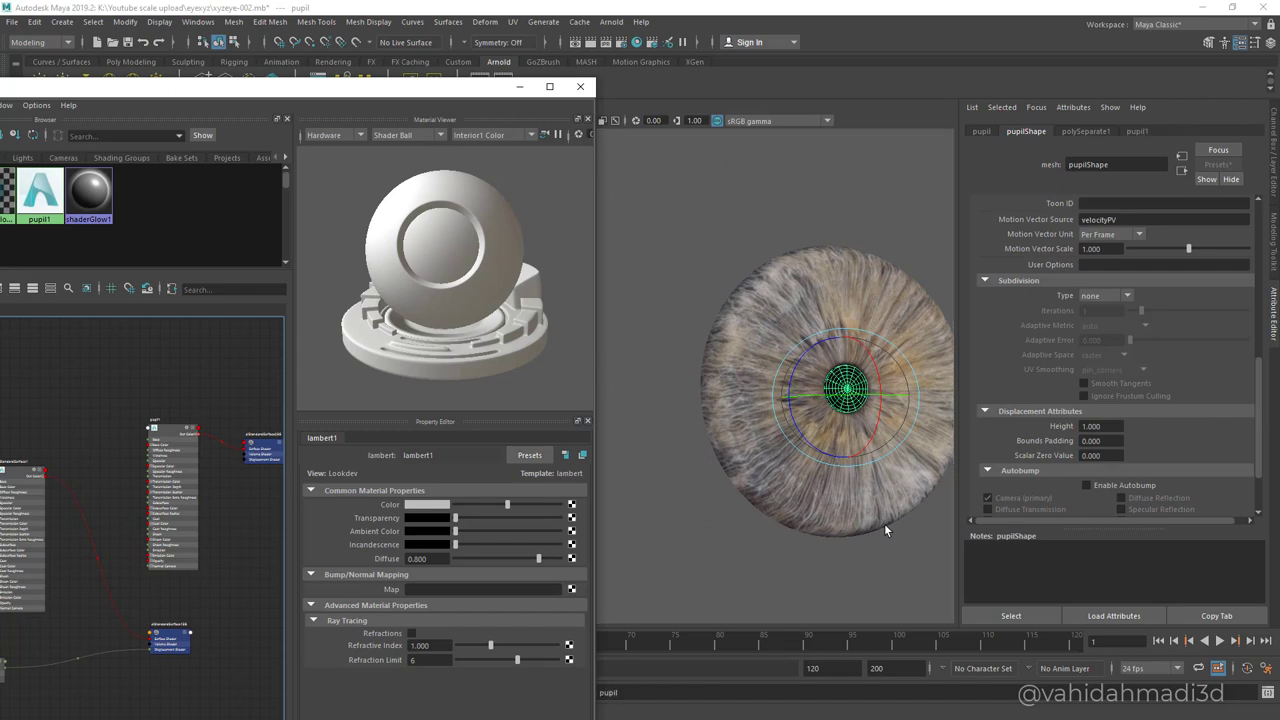
Minimize the Hypershade and examine the iris and pupil up close in the perspective view.
left_click(520, 87)
left_click_drag(847, 430, 900, 445, "alt")
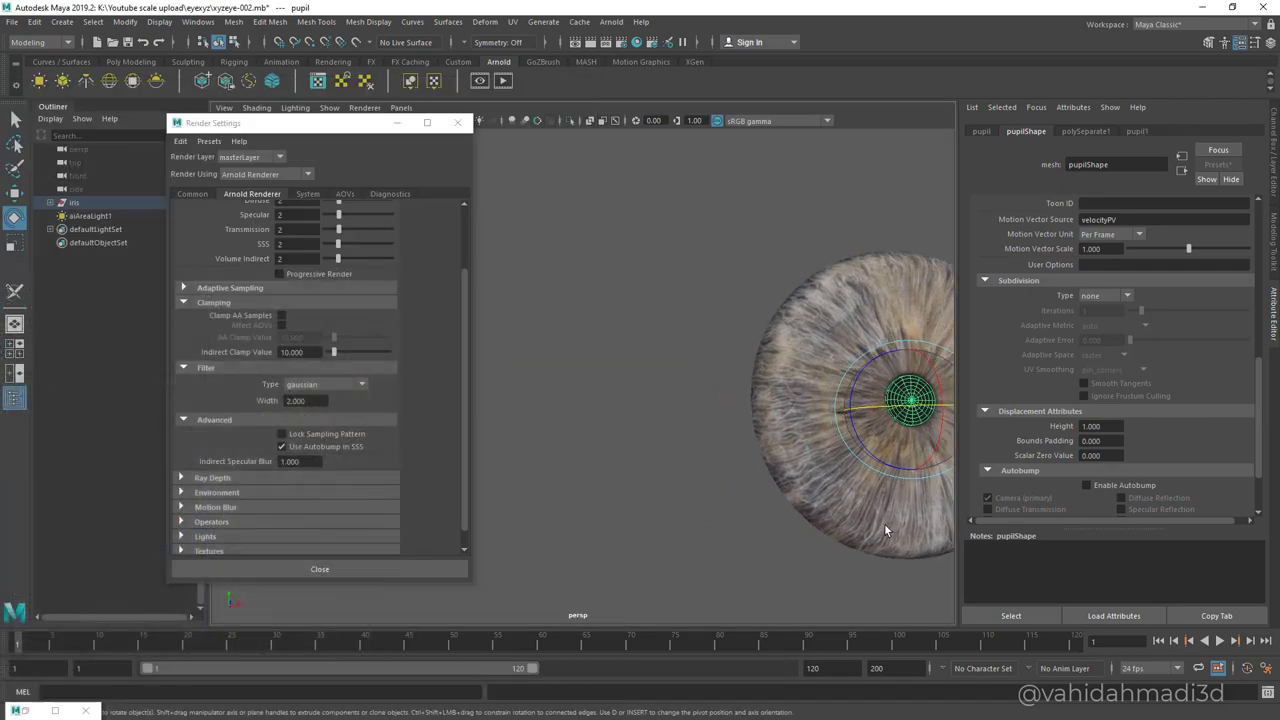
middle_click_drag(911, 403, 799, 388, "alt")
scroll(884, 524, "up", 1)
scroll(884, 524, "up", 1)
middle_click_drag(884, 524, 766, 490, "alt")
scroll(884, 524, "up", 1)
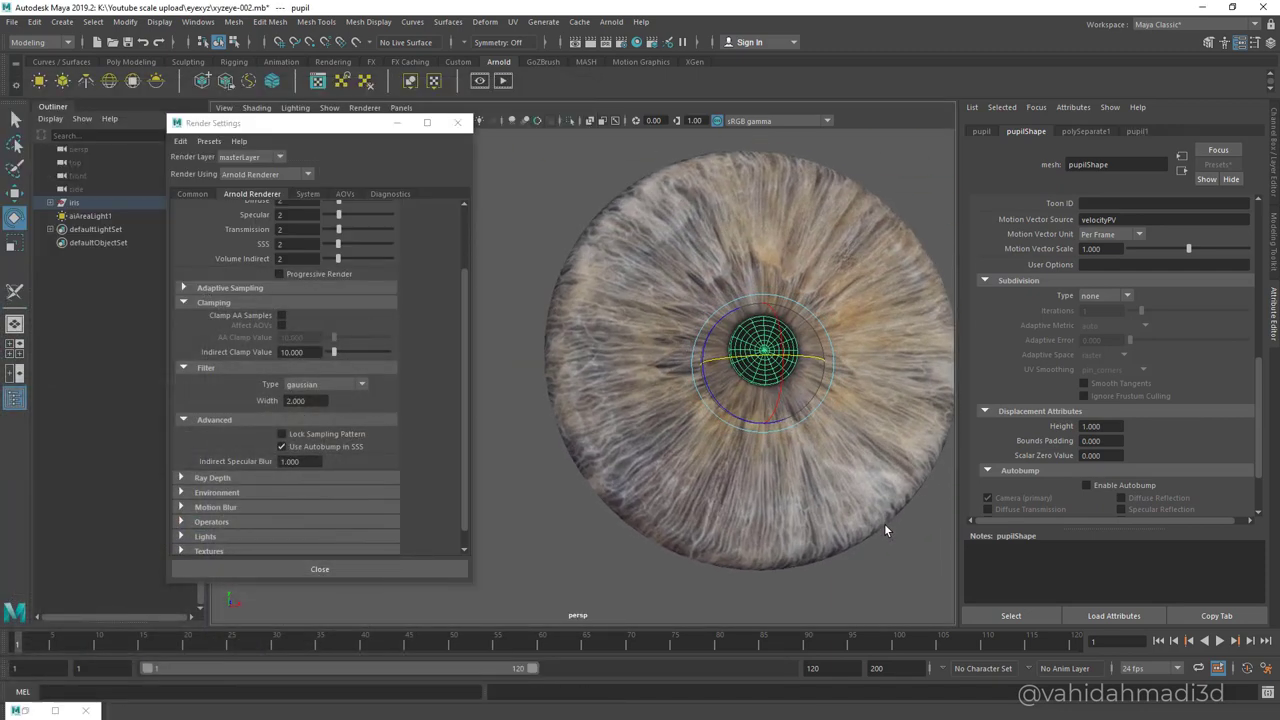
middle_click_drag(884, 524, 842, 523, "alt")
left_click(810, 440)
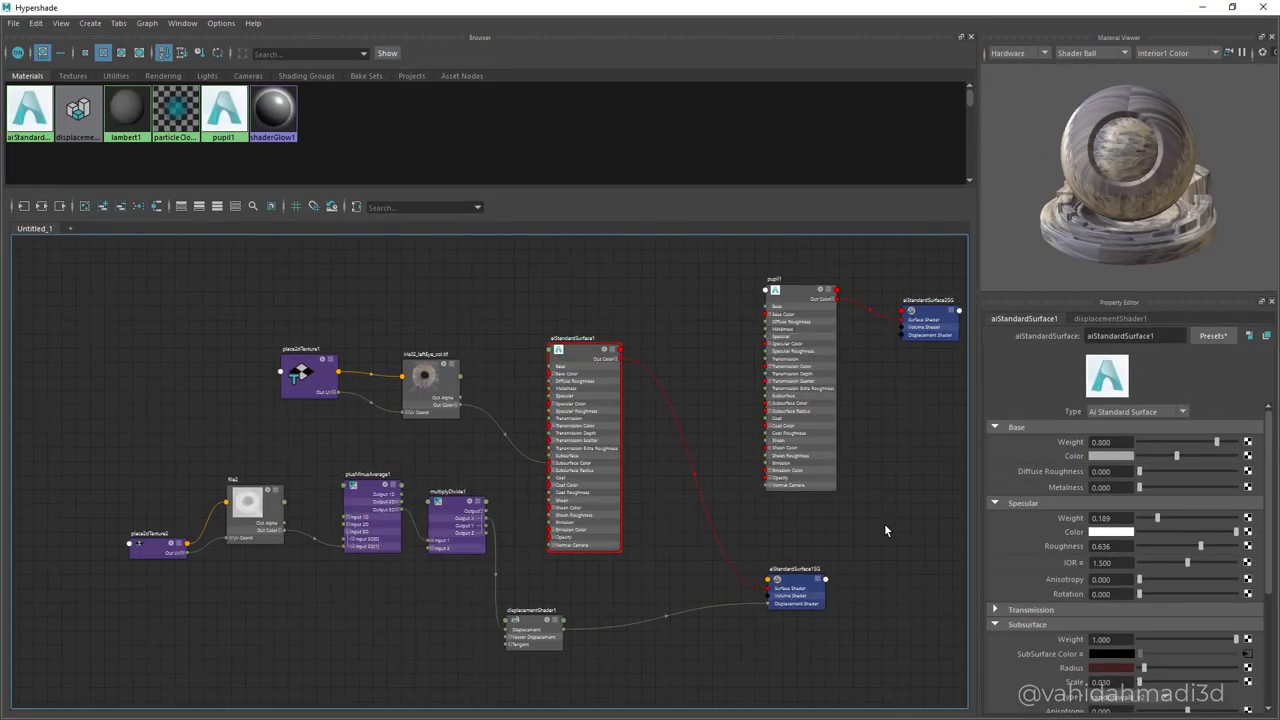
Connect a new File texture to the bump mapping of the iris shader aiStandardSurface1.
left_click(564, 351)
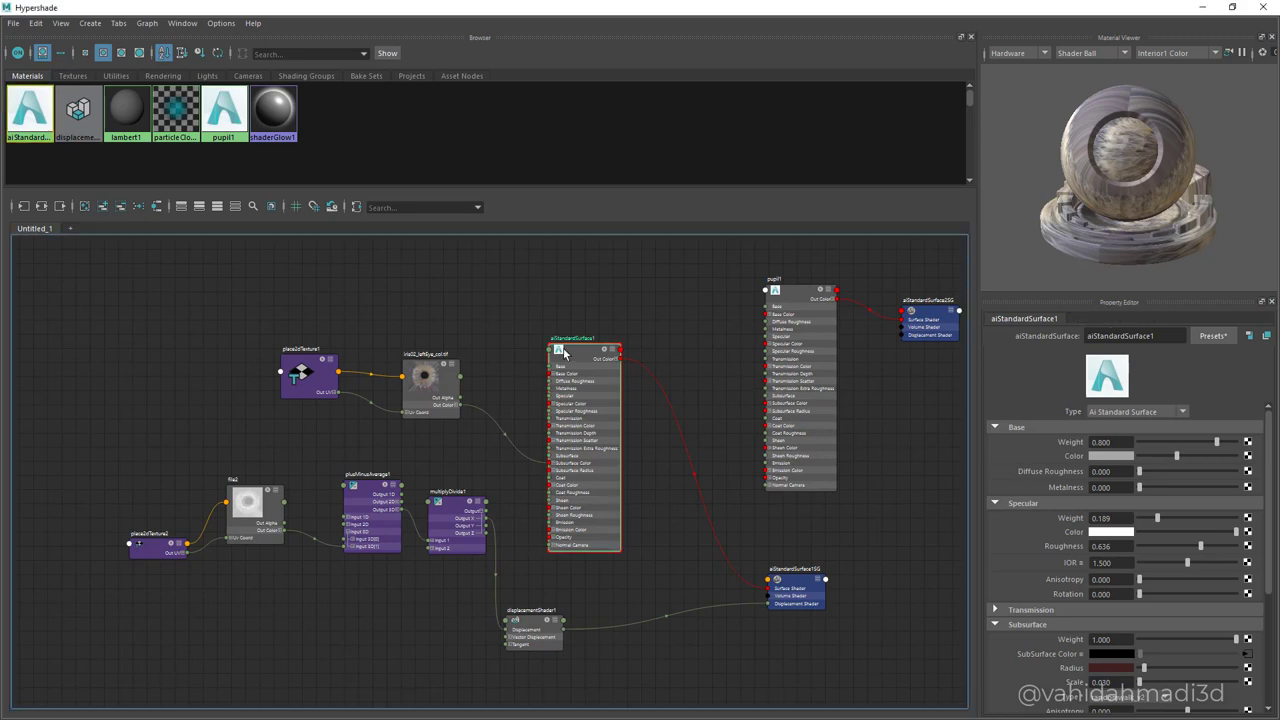
scroll(1120, 557, "down", 5)
left_click(1026, 602)
scroll(1026, 602, "down", 2)
left_click(1248, 586)
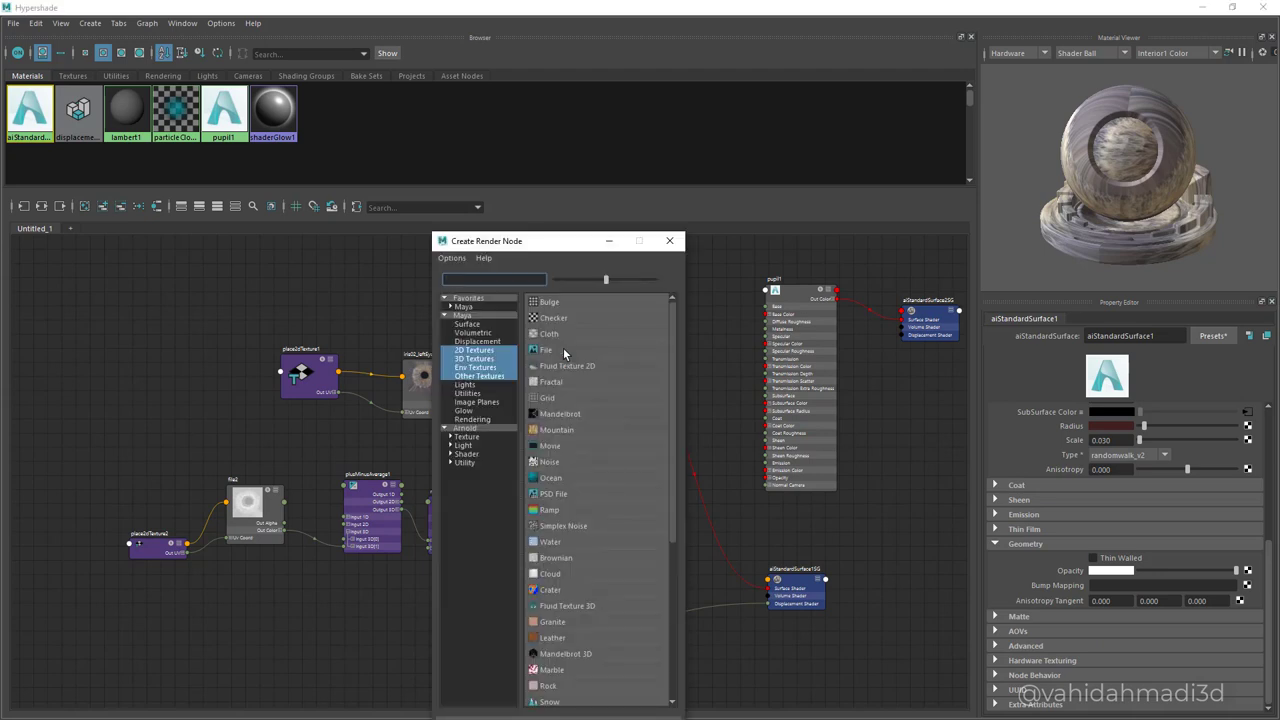
left_click(563, 353)
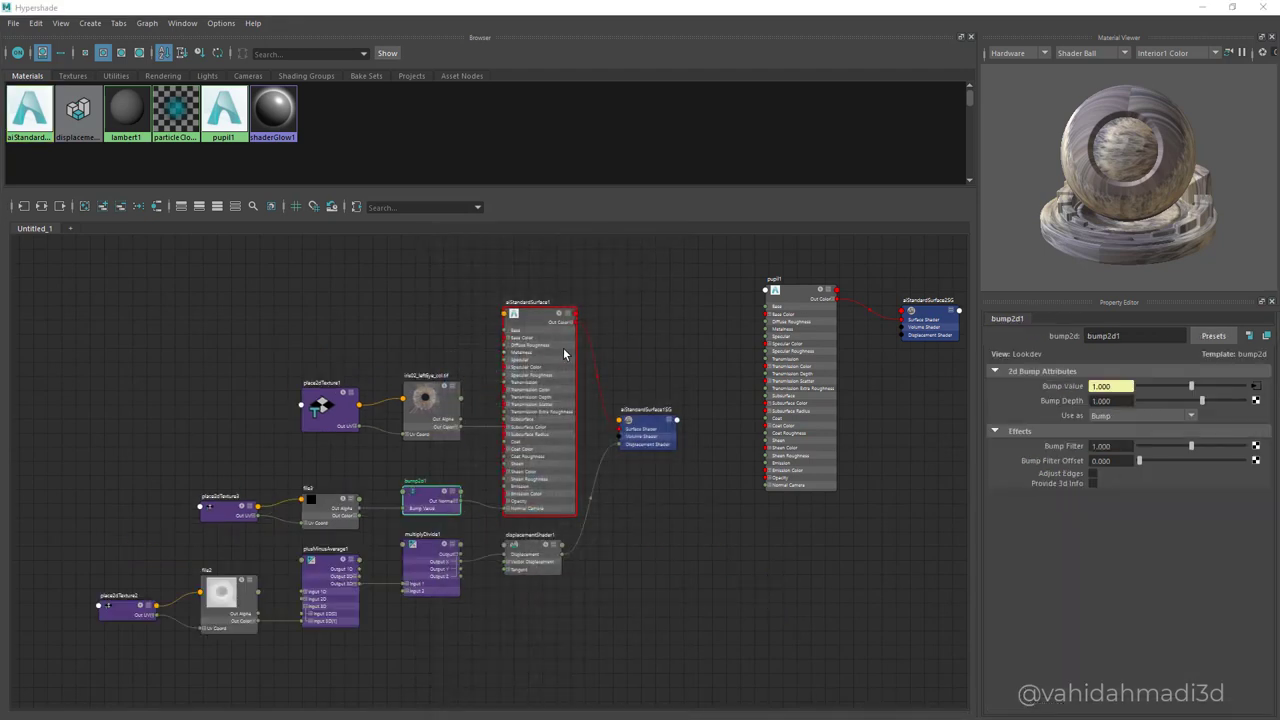
Load iris02_leftEye_bump.tif into the new bump file node.
middle_click_drag(310, 544, 426, 527, "alt")
scroll(426, 527, "up", 4)
left_click_drag(450, 455, 432, 447)
left_click(1259, 428)
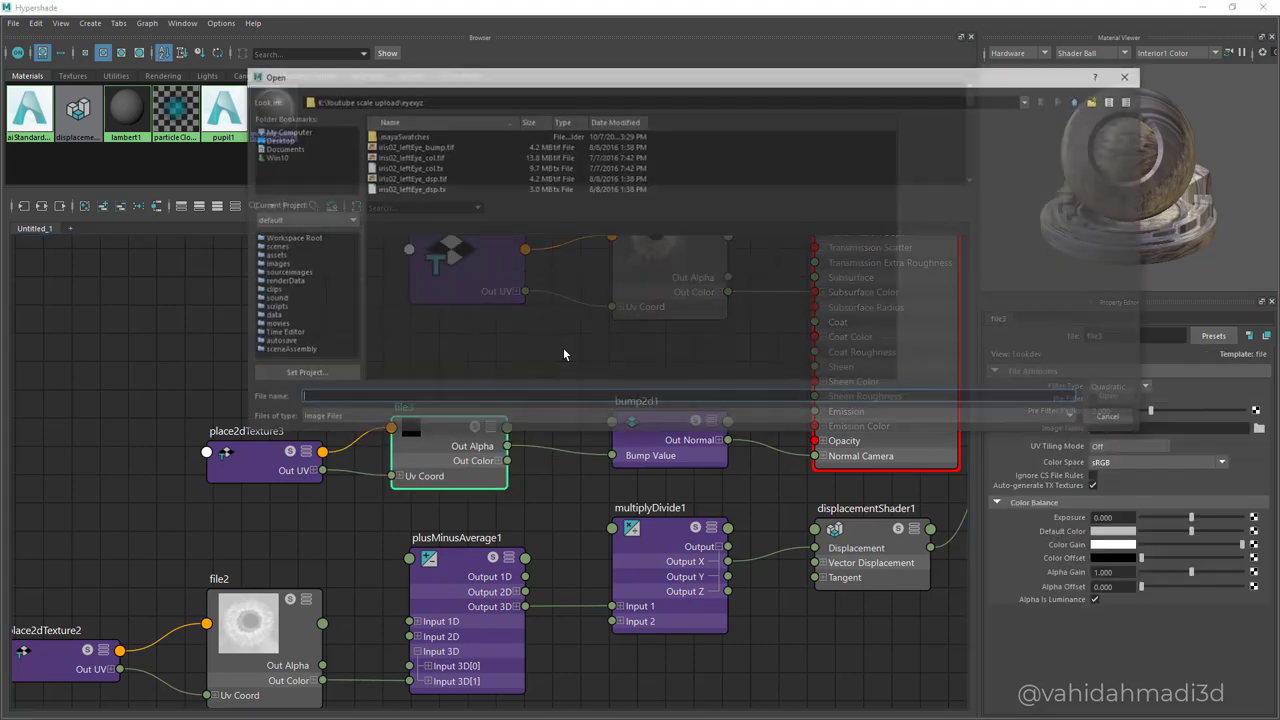
left_click(407, 167)
key("Up")
key("Up")
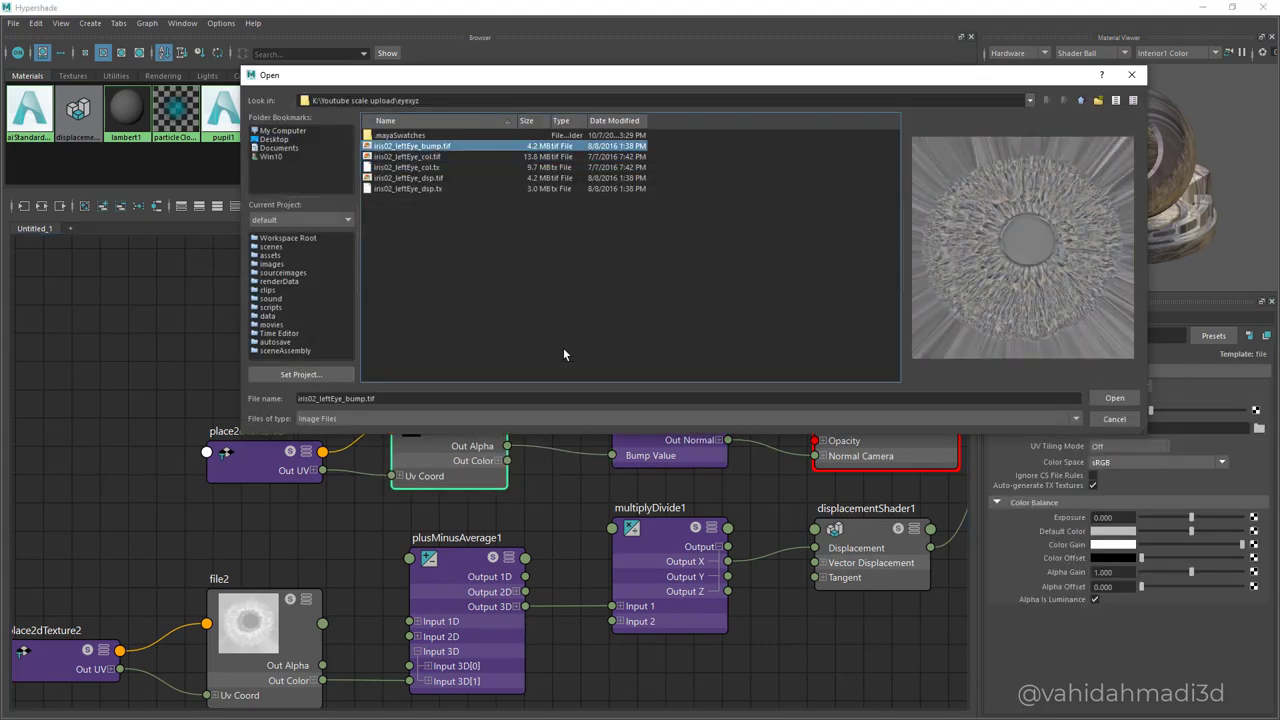
key("Return")
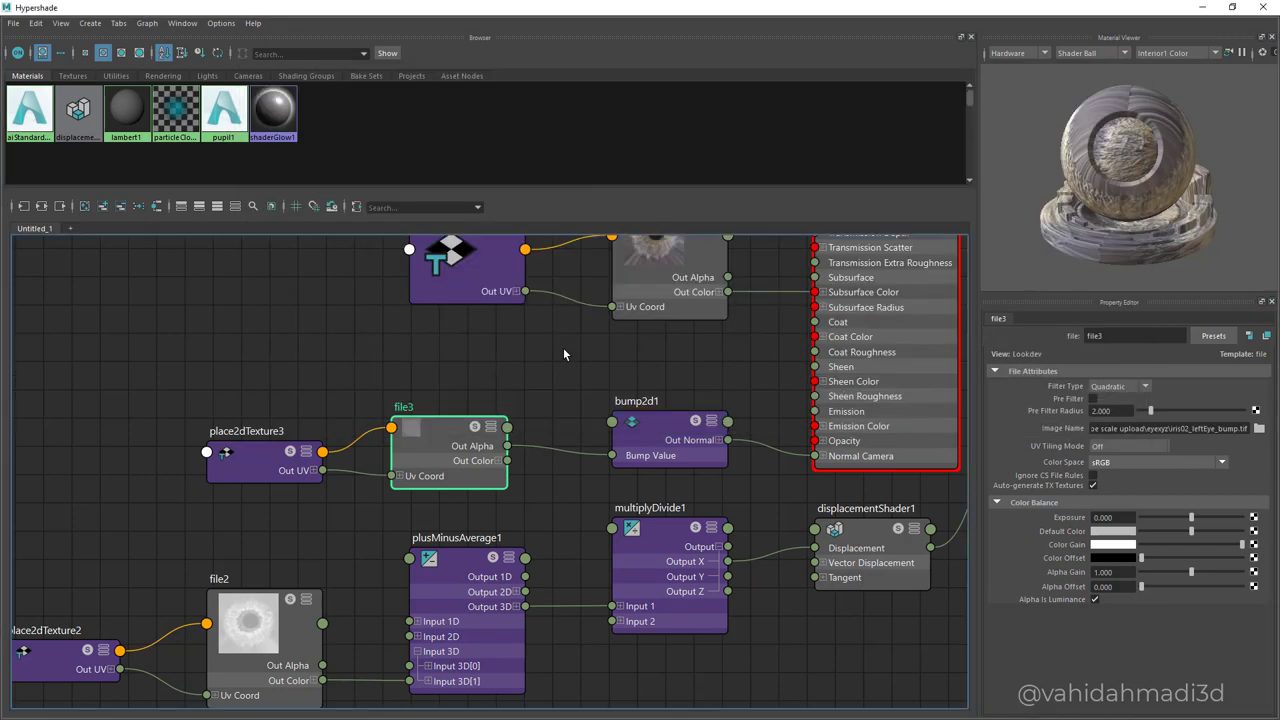
Enlarge the bump file node's swatch and move it and its place2dTexture node clear of the displacement nodes.
left_click(411, 428)
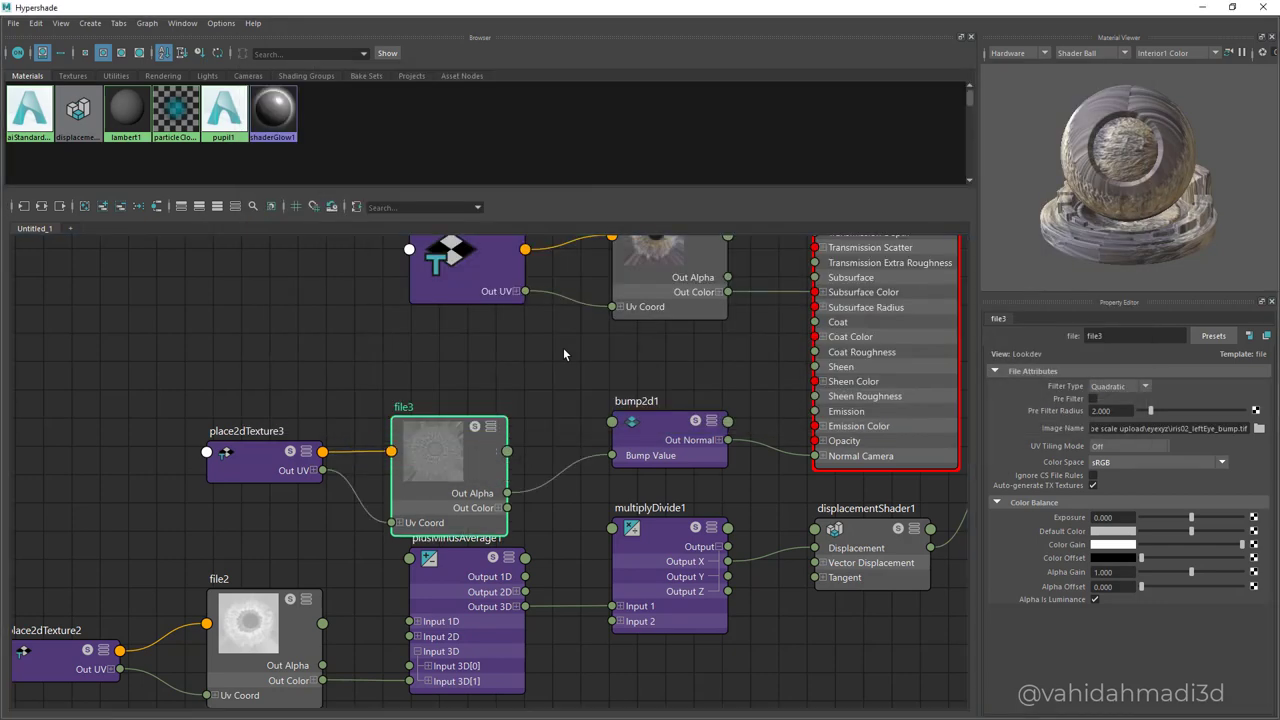
left_click_drag(440, 440, 401, 386)
left_click_drag(258, 456, 207, 449)
left_click(411, 420)
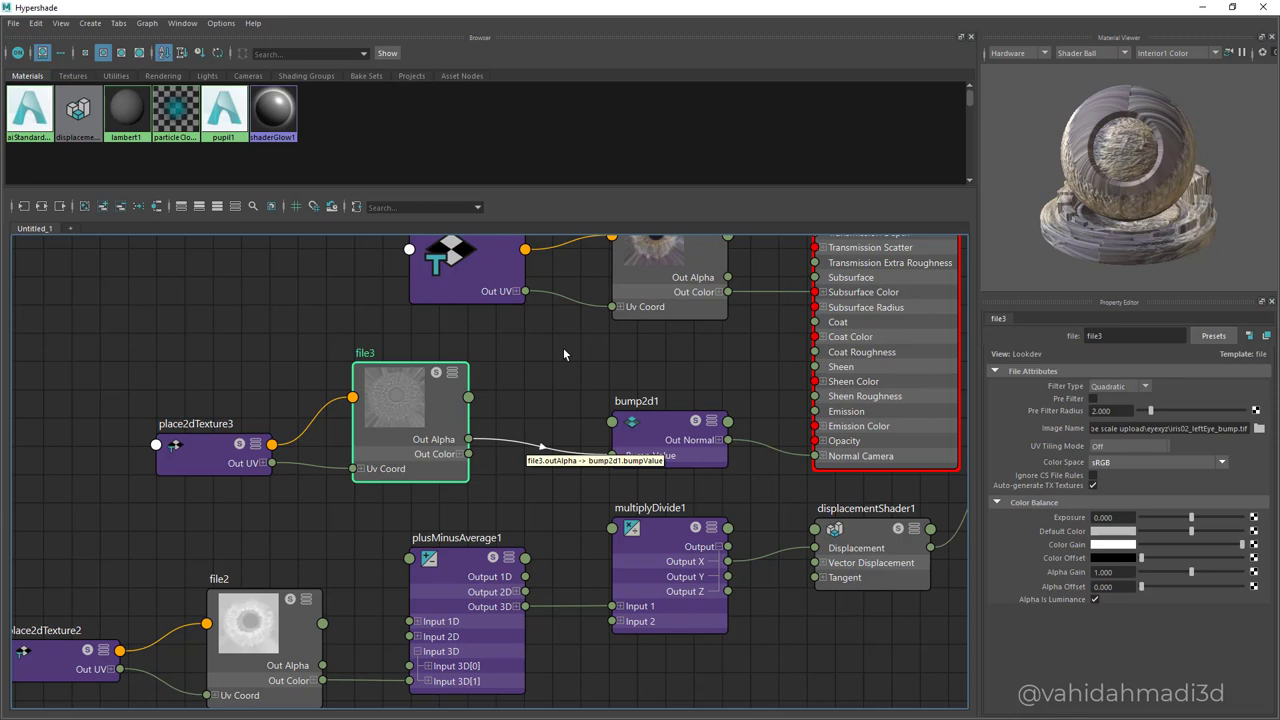
Set the bump texture's color space to Raw and its UV tiling mode to UDIM (Mari).
left_click(1158, 462)
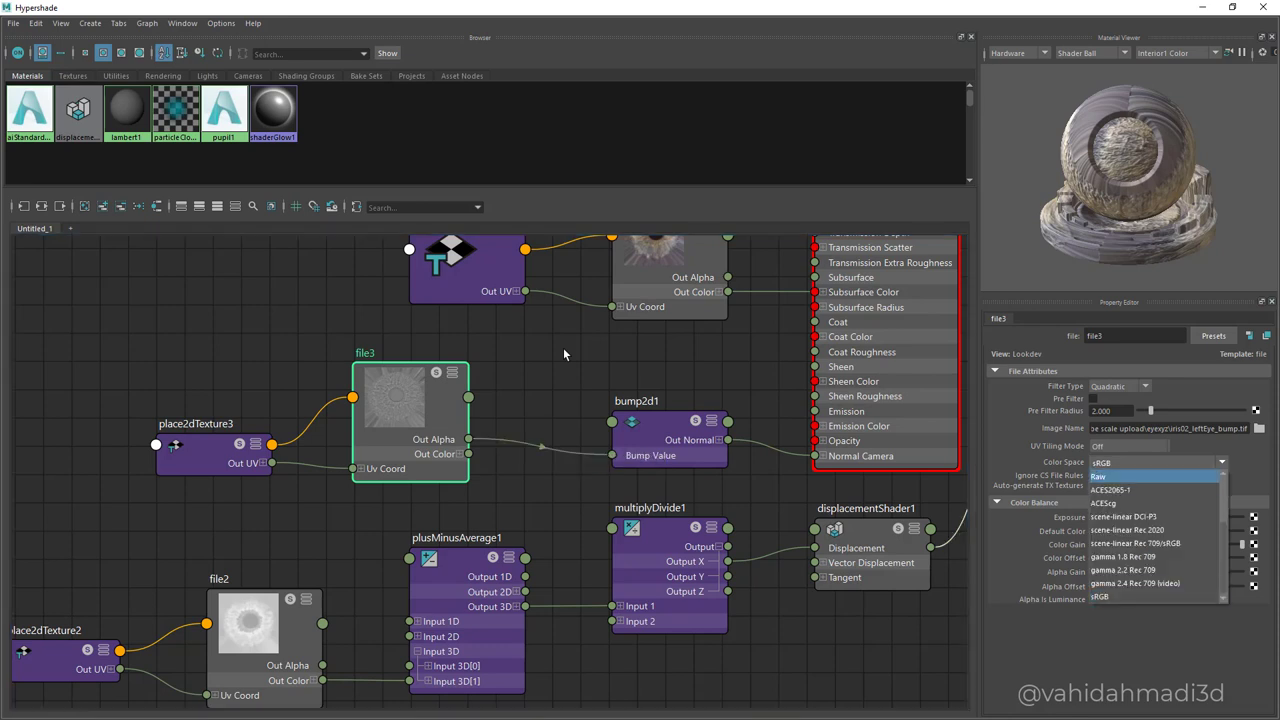
scroll(1155, 557, "up", 2)
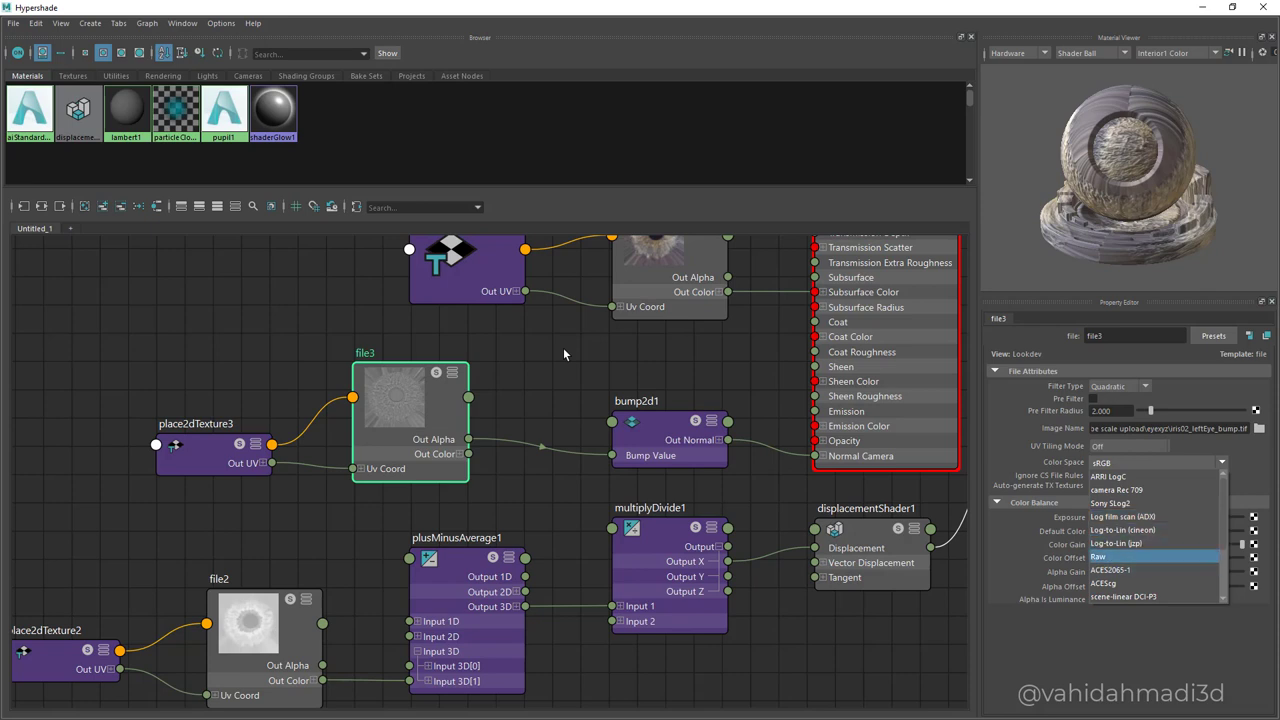
left_click(1150, 557)
left_click(1130, 447)
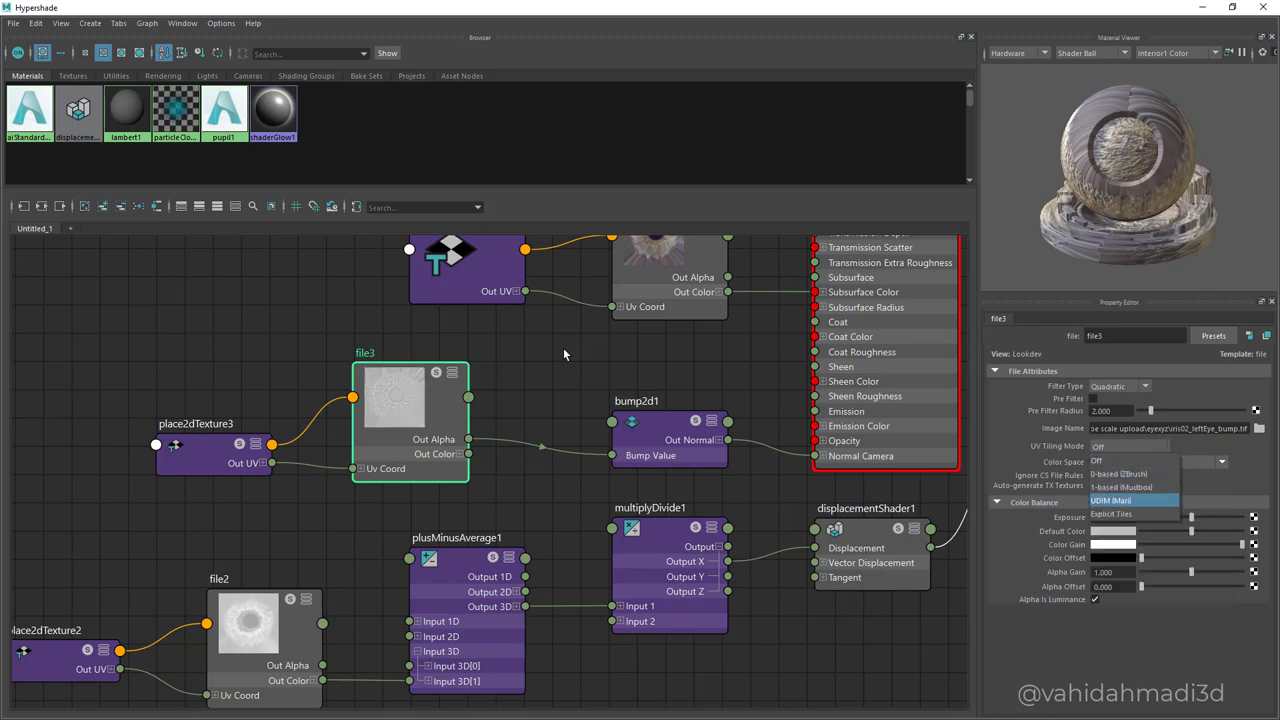
left_click(1112, 500)
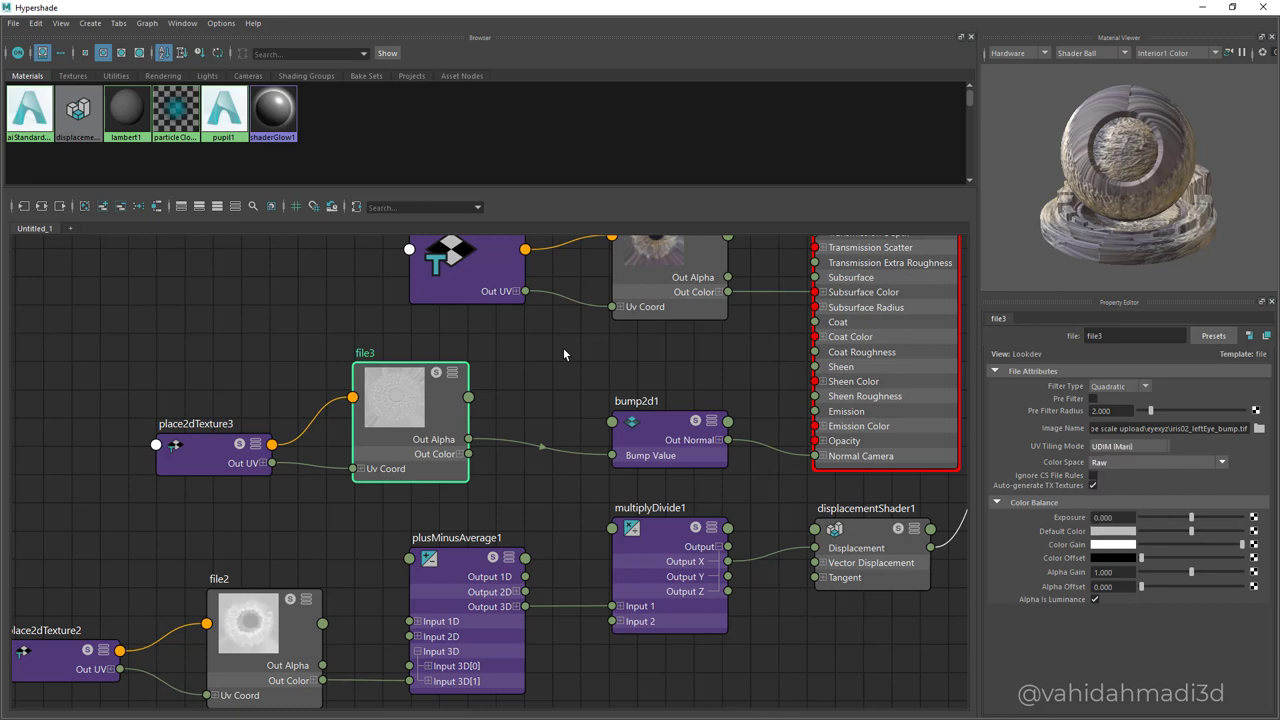
Set the bump depth of the iris shader's bump2d node to 0.01.
left_click(640, 438)
scroll(637, 438, "down", 1)
scroll(637, 438, "down", 2)
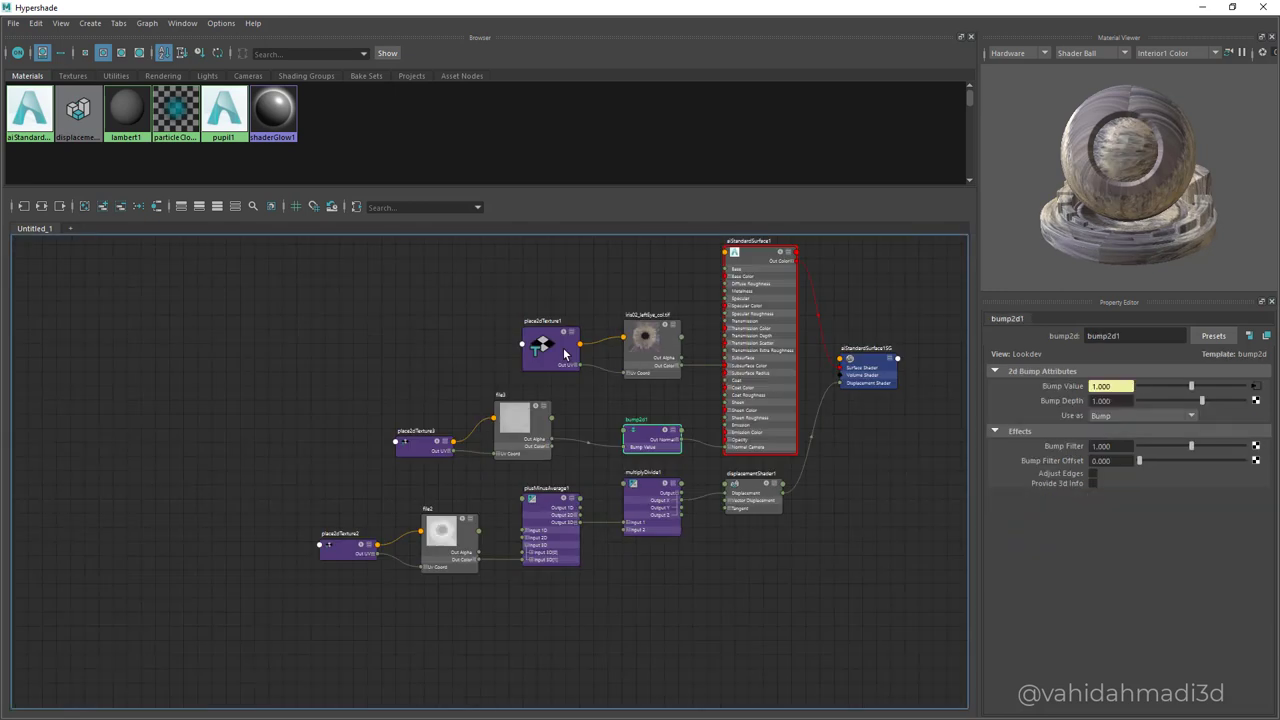
double_click(1102, 401)
type(".")
type(".01")
key("Return")
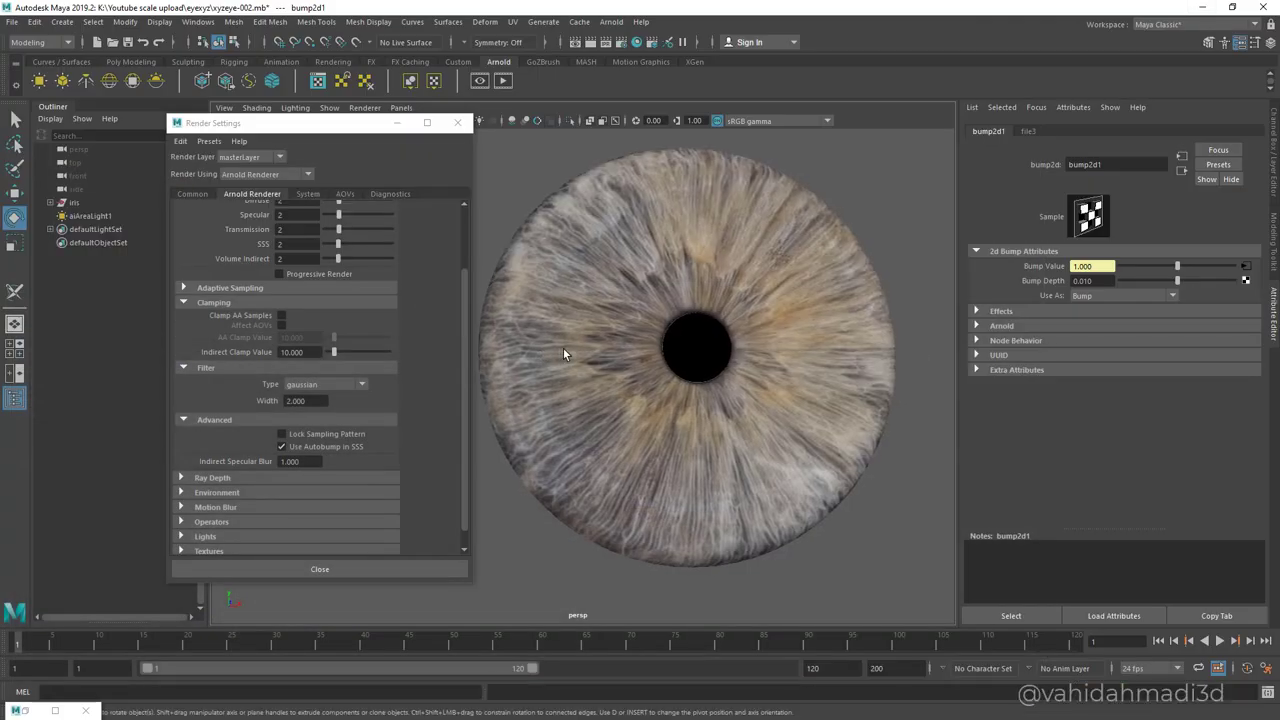
Render the iris front-on in the Arnold RenderView, examine the bump detail around the pupil, and close the render window.
middle_click_drag(563, 347, 542, 361, "alt")
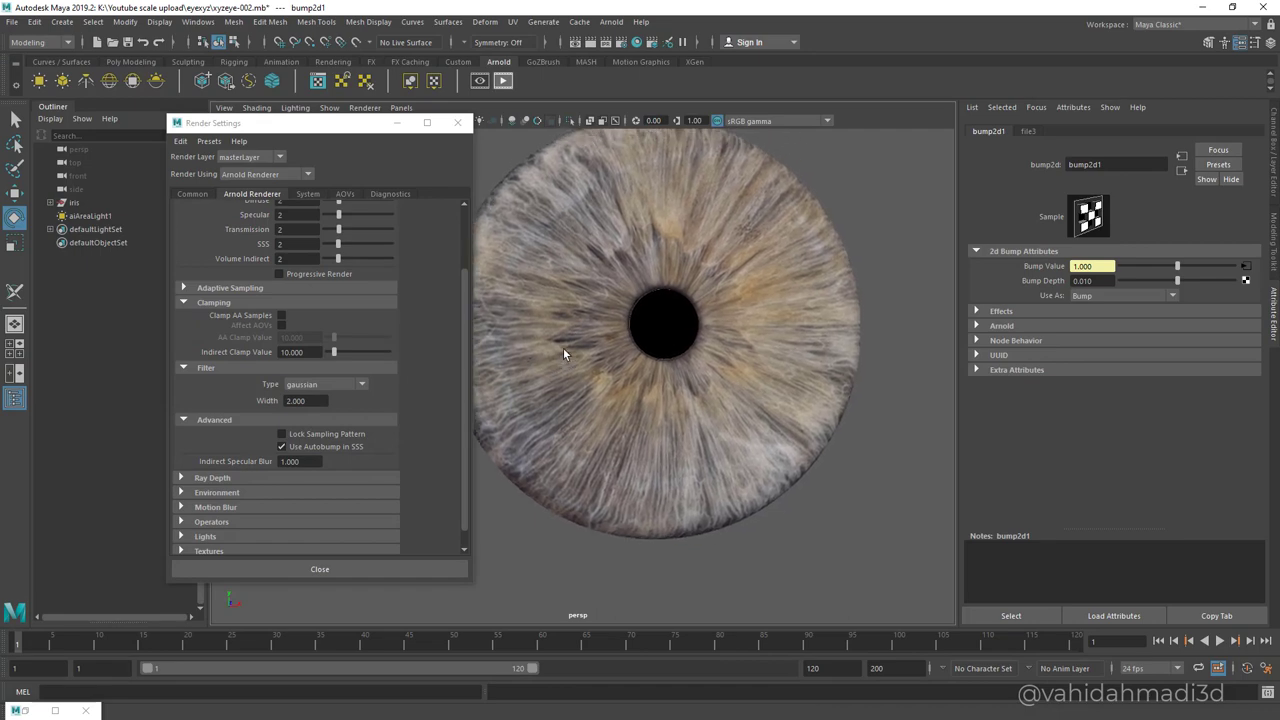
left_click(503, 81)
left_click_drag(893, 340, 888, 346, "alt")
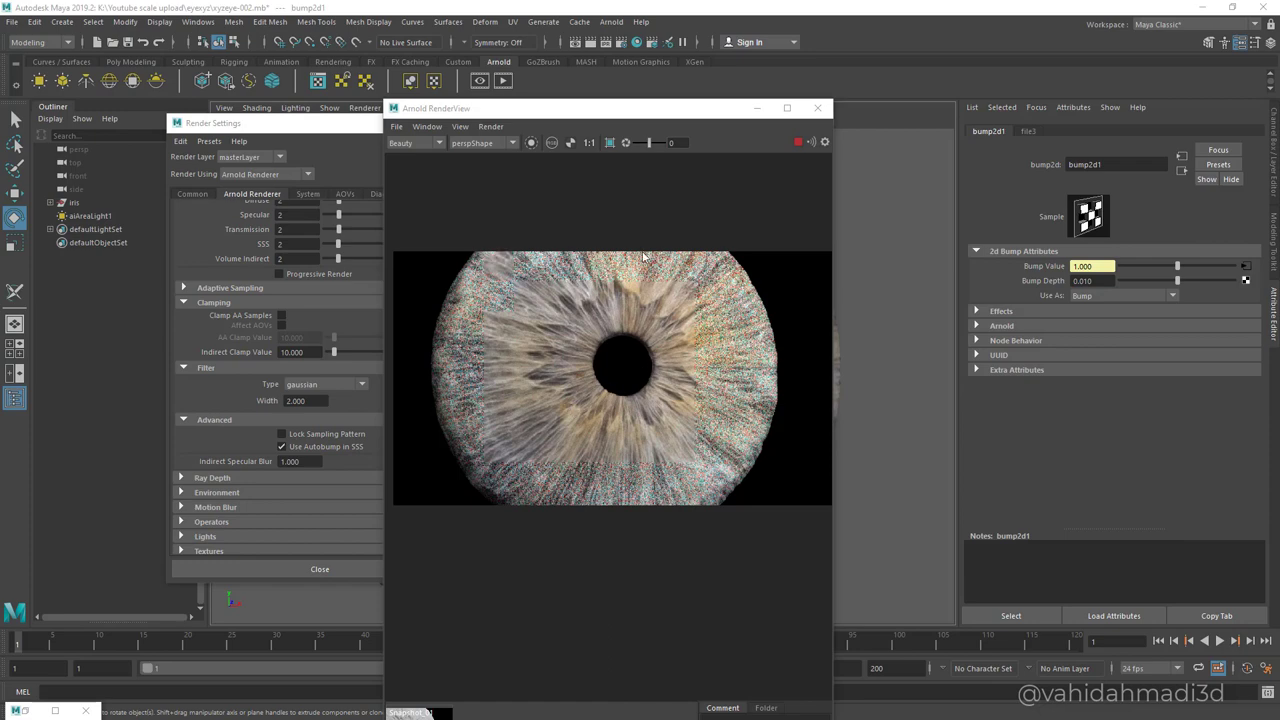
left_click_drag(666, 111, 593, 106)
scroll(556, 442, "up", 1)
middle_click_drag(571, 356, 584, 421)
scroll(584, 421, "down", 2)
scroll(584, 421, "up", 1)
middle_click_drag(556, 356, 512, 352)
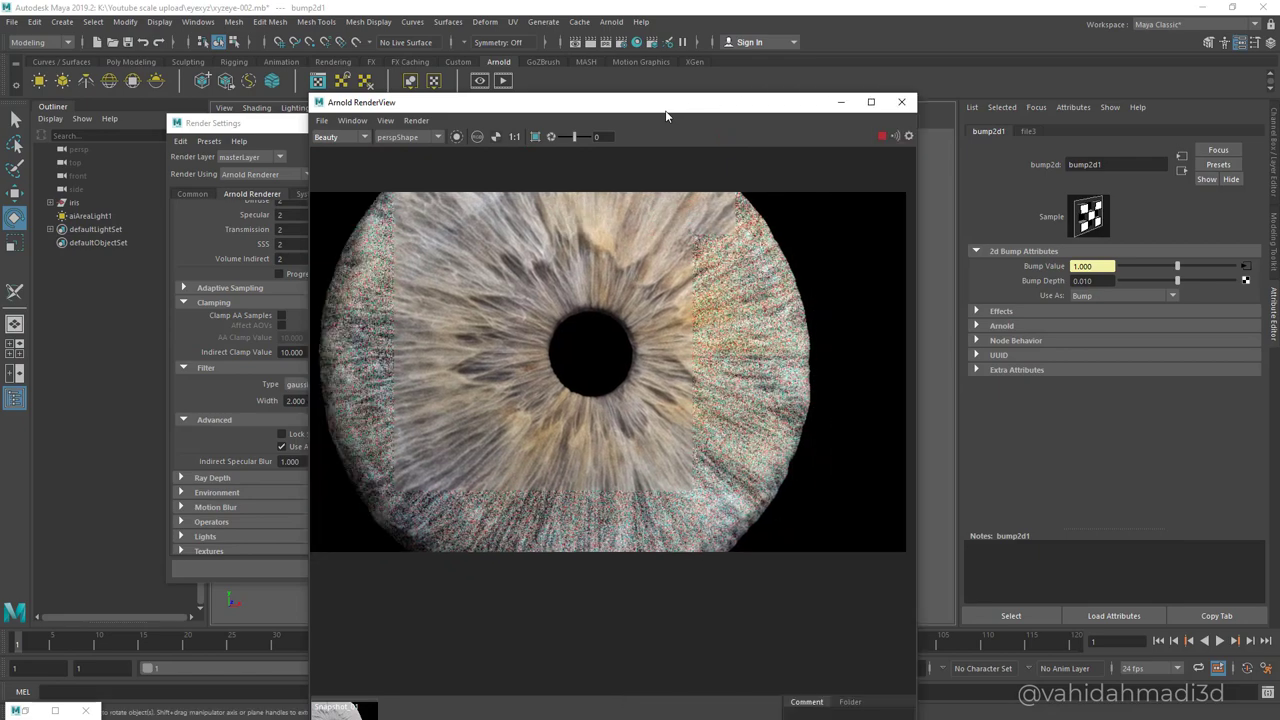
scroll(692, 416, "down", 2)
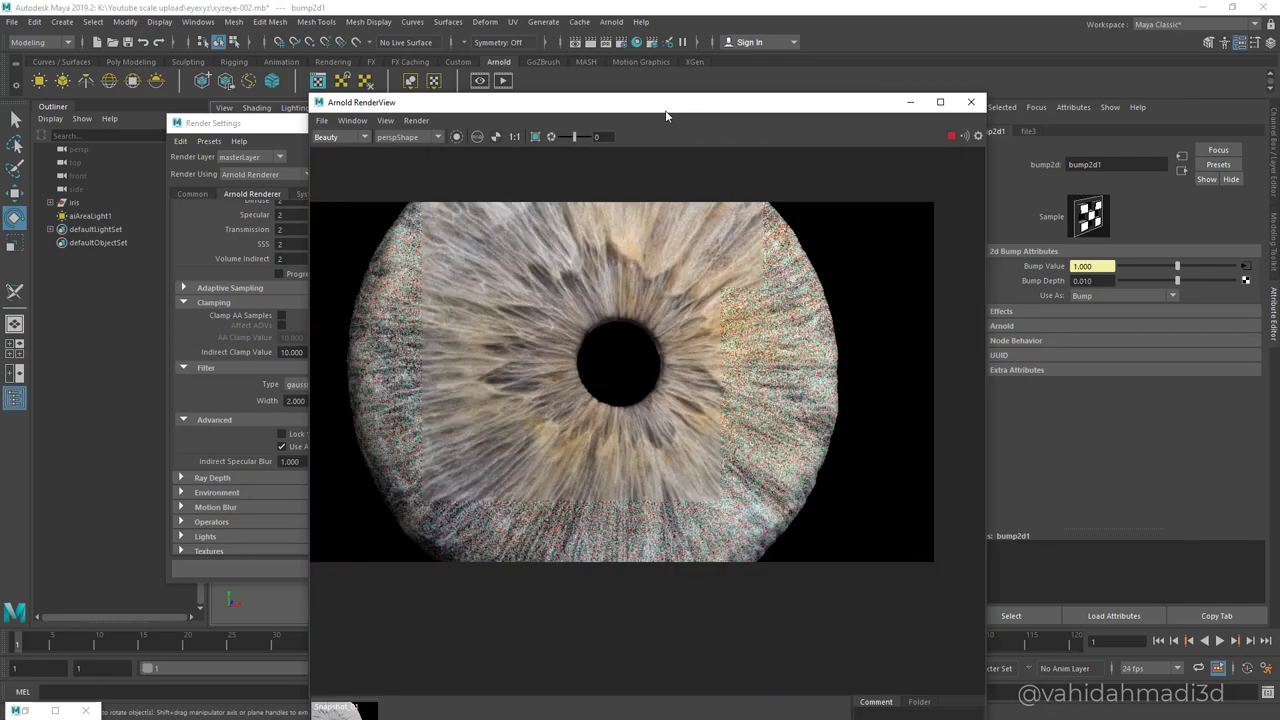
left_click(971, 102)
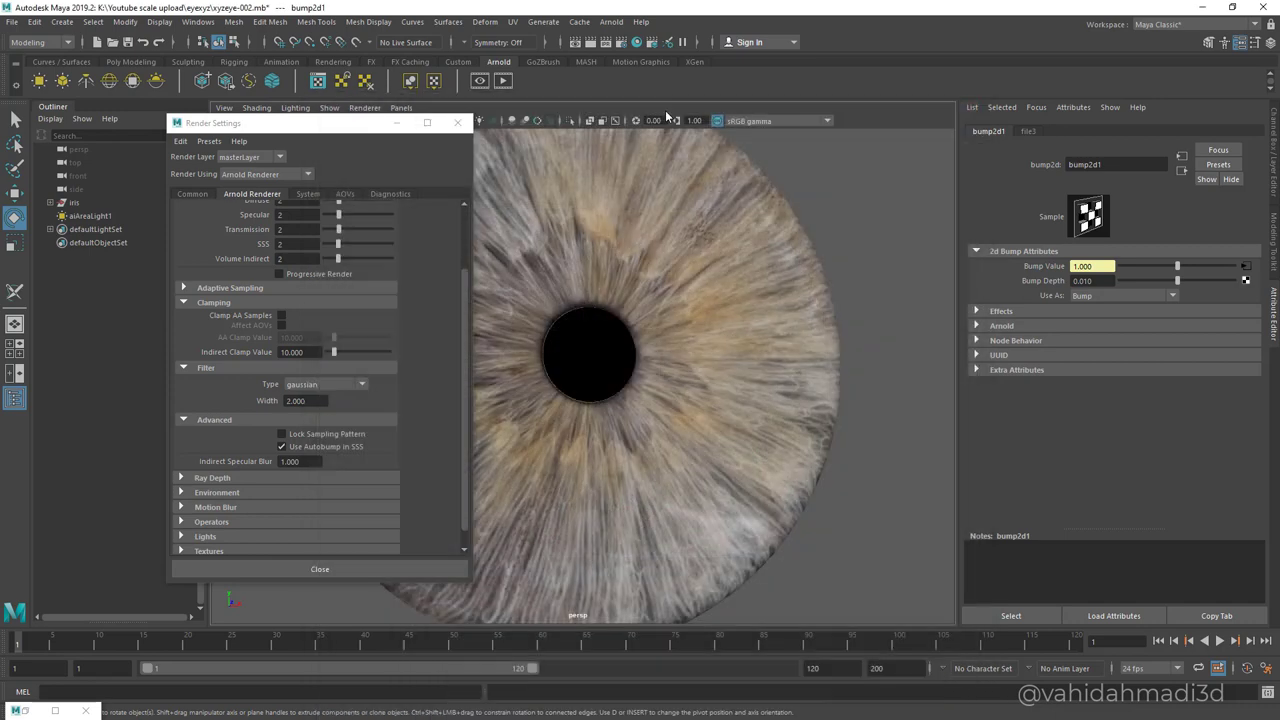
Set the iris shader's specular weight to 0.301, its IOR to 1.400 and its specular roughness to 0.413.
left_click(55, 711)
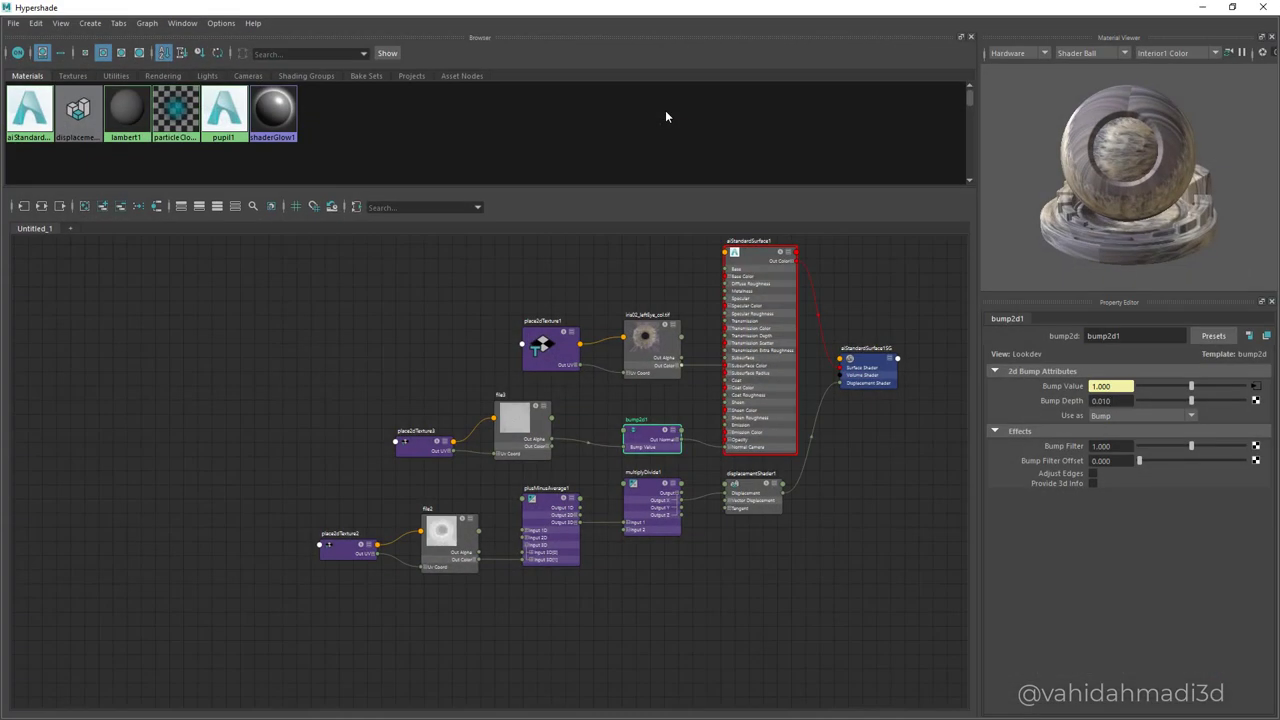
left_click(758, 253)
scroll(1128, 560, "up", 6)
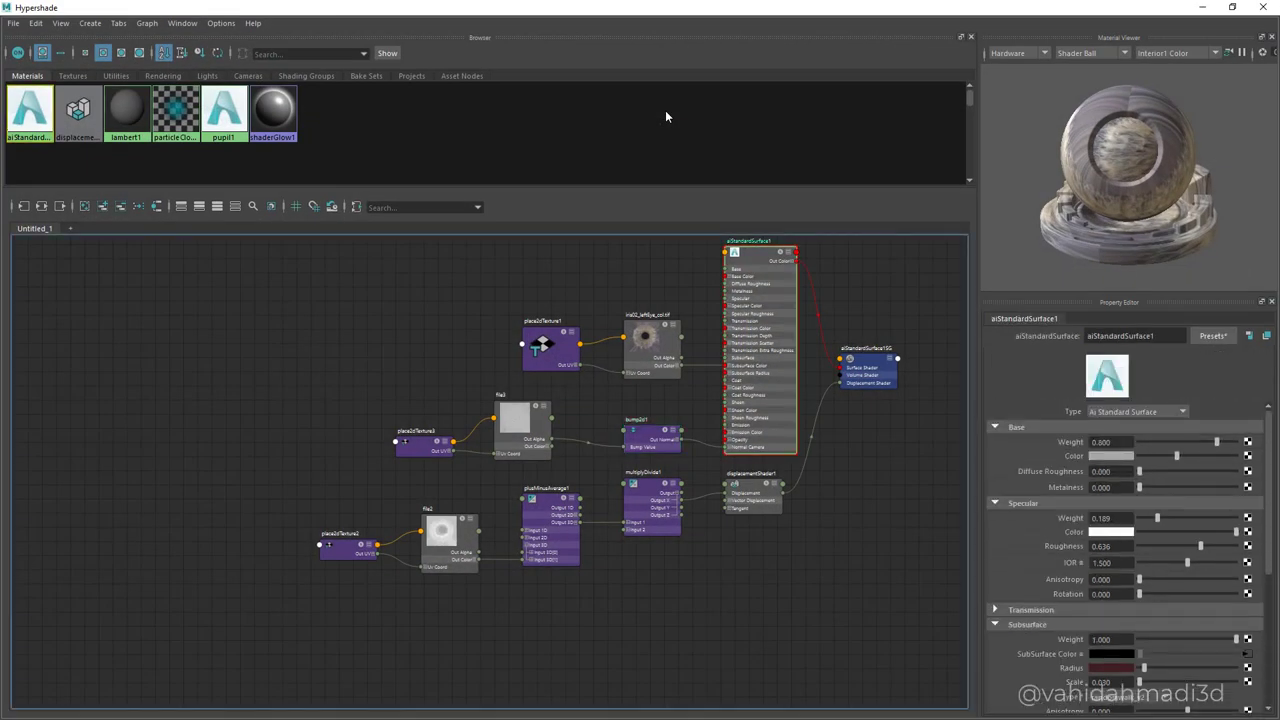
left_click_drag(1157, 518, 1168, 518)
left_click(1080, 563)
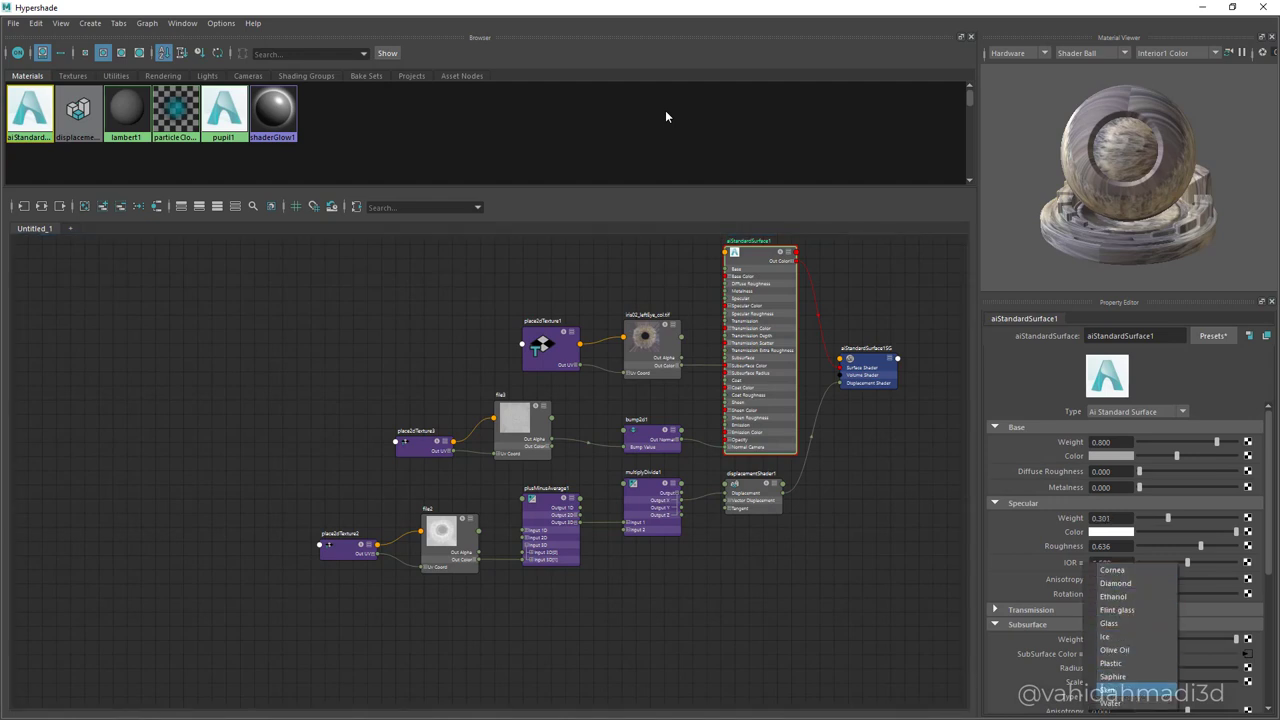
left_click(1110, 690)
left_click_drag(1201, 546, 1179, 546)
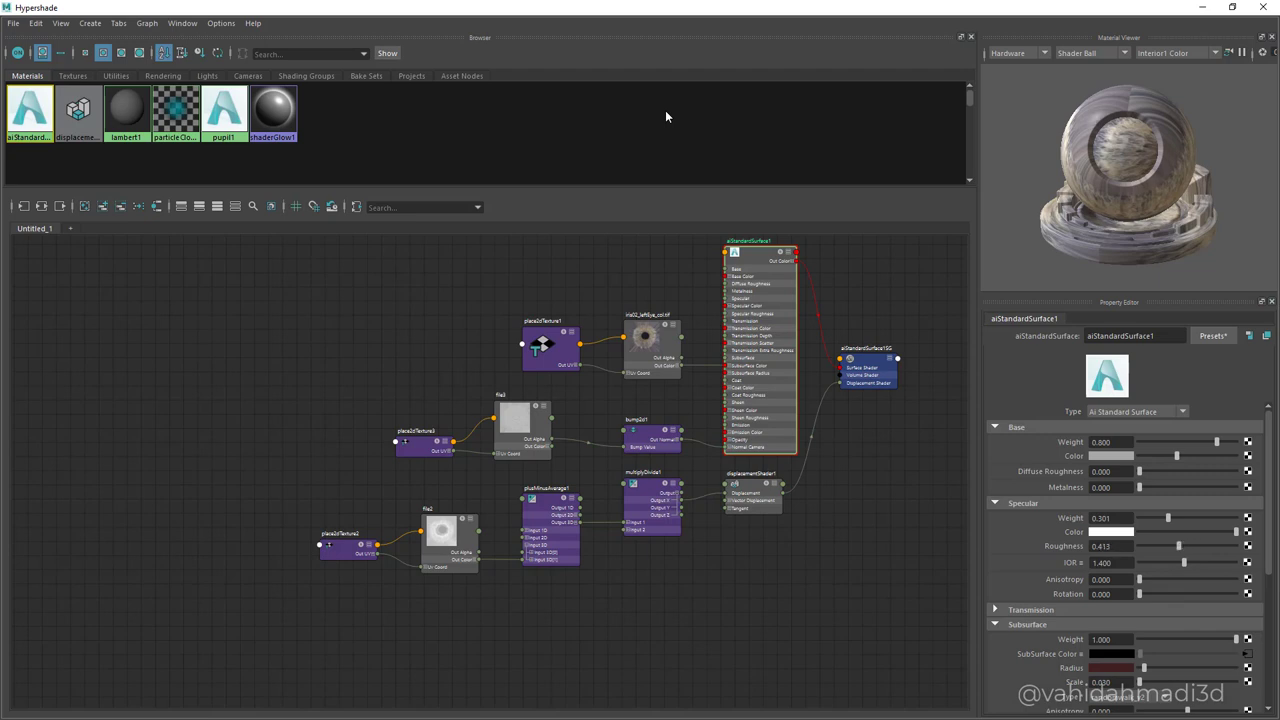
Space out the iris colour texture nodes and set the iris02_leftEye_col.tif file node's exposure to -0.165.
left_click(646, 342)
left_click_drag(646, 342, 631, 334)
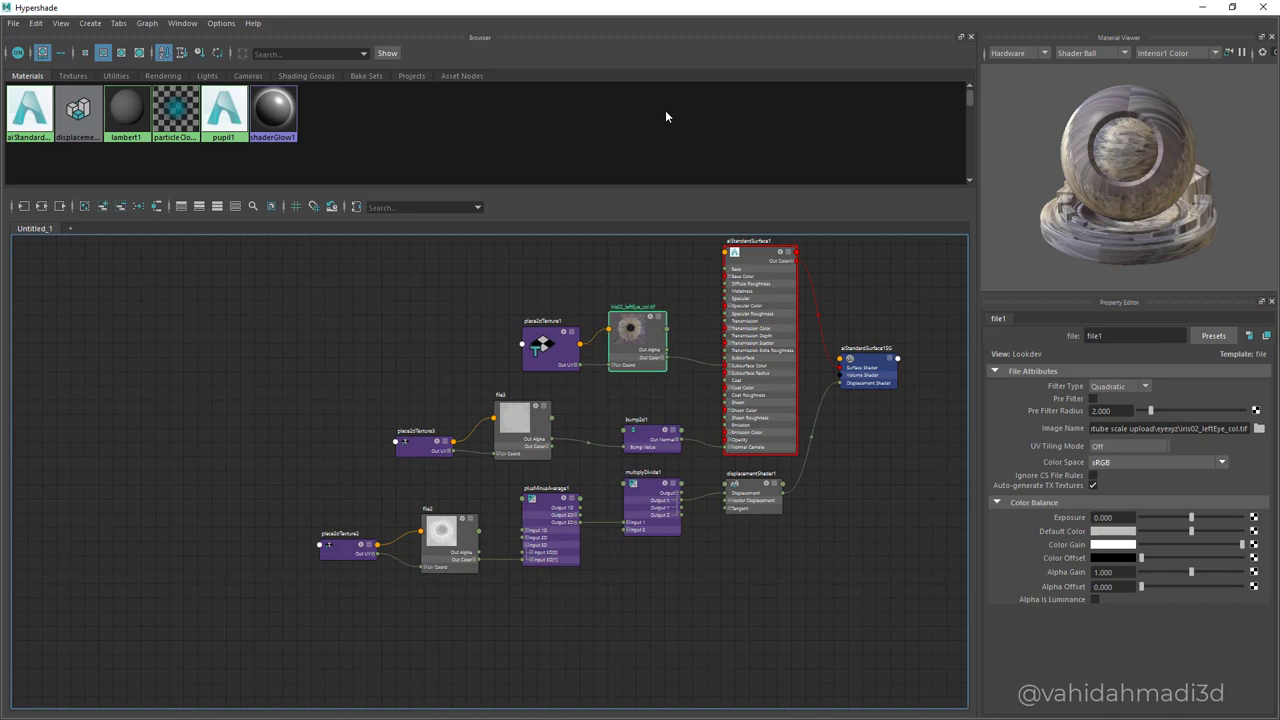
left_click(550, 346)
left_click_drag(550, 346, 499, 342)
left_click(610, 330)
left_click(634, 323)
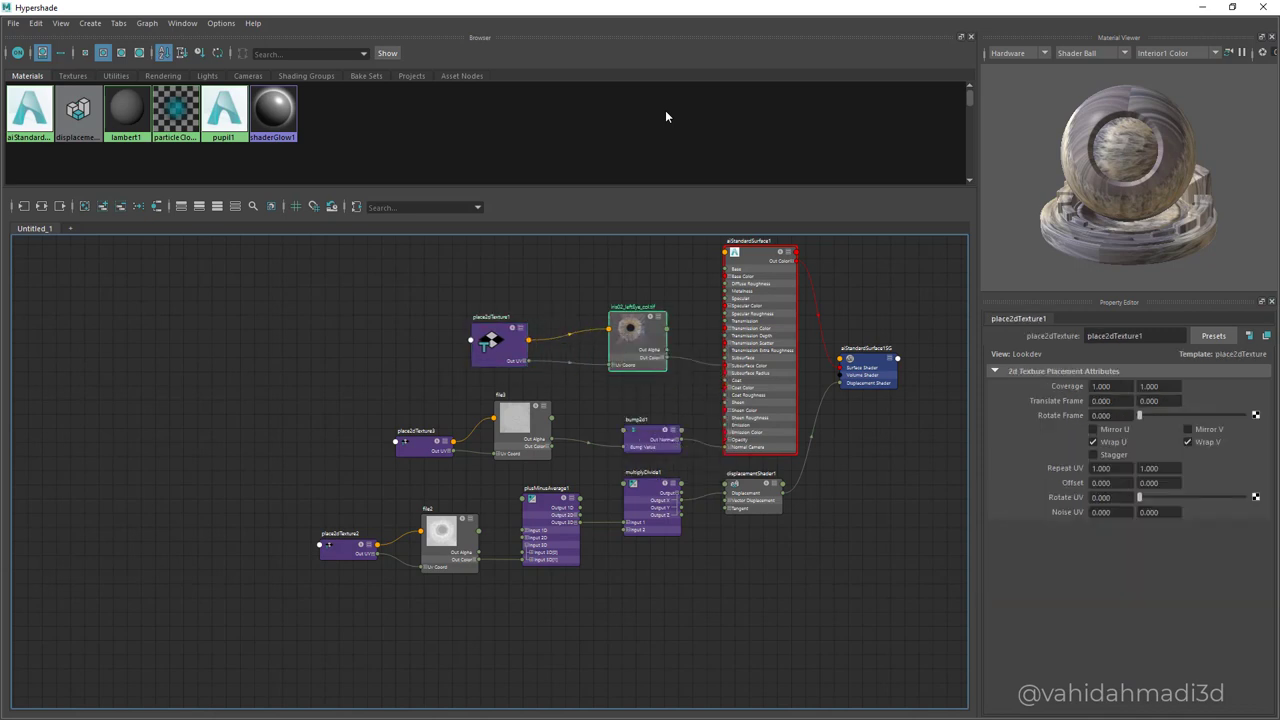
left_click_drag(1191, 517, 1189, 517)
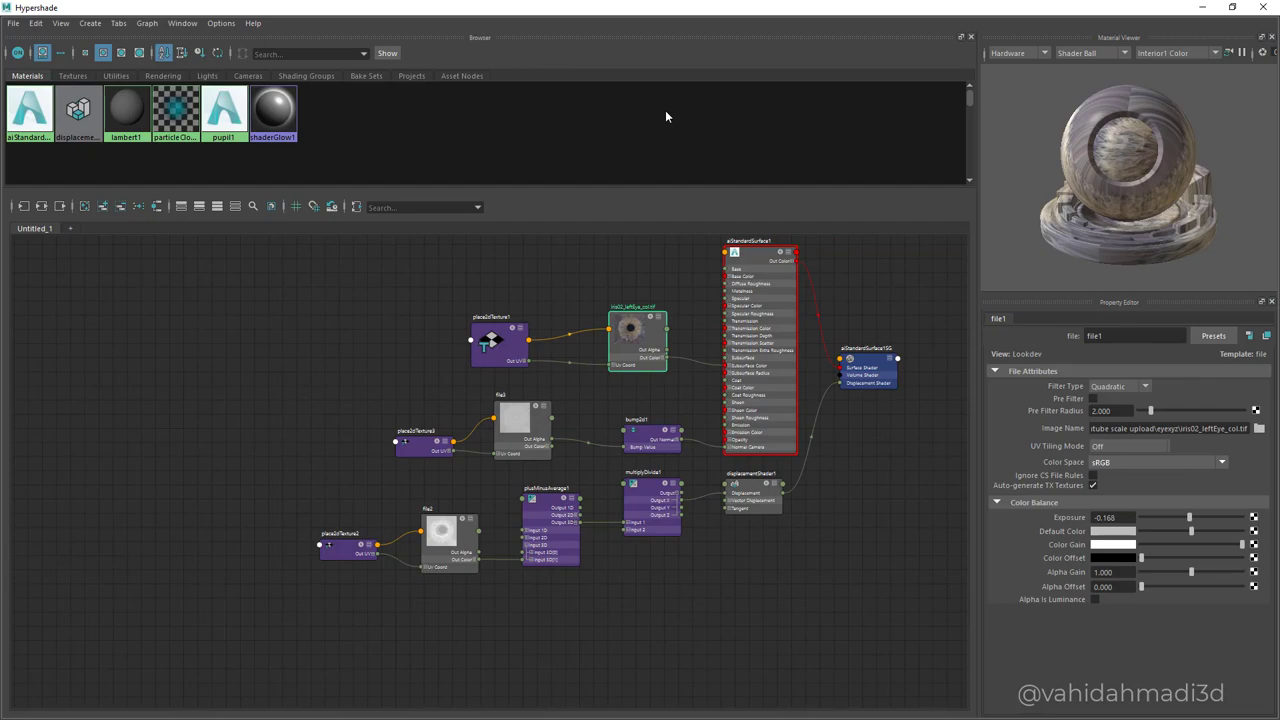
left_click_drag(634, 324, 597, 324)
Render the iris again in the Arnold RenderView from an angled close-up, with the render window beside the viewport.
mouse_move(715, 7)
left_mouse_down()
mouse_move(722, 234)
mouse_move(707, 461)
left_mouse_up()
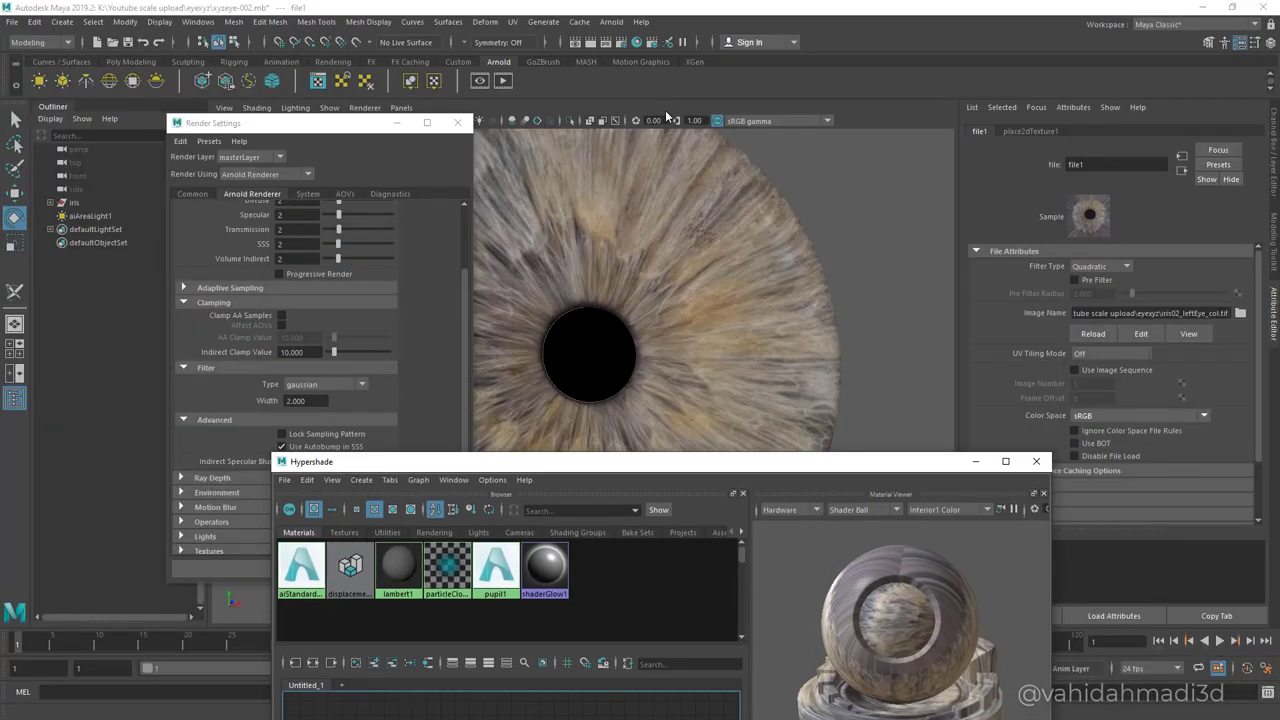
left_click(503, 81)
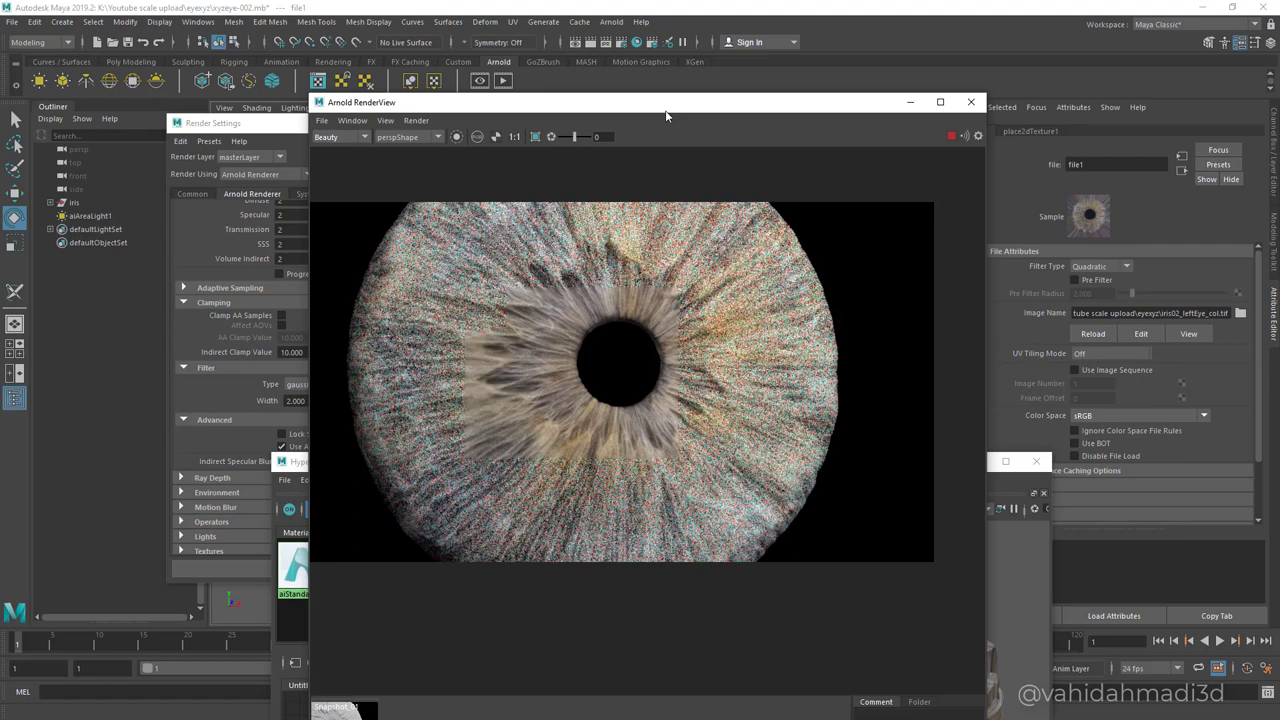
left_click_drag(666, 110, 949, 183)
mouse_move(535, 260)
middle_mouse_down("alt")
mouse_move(405, 445)
mouse_move(267, 548)
mouse_move(418, 385)
middle_mouse_up("alt")
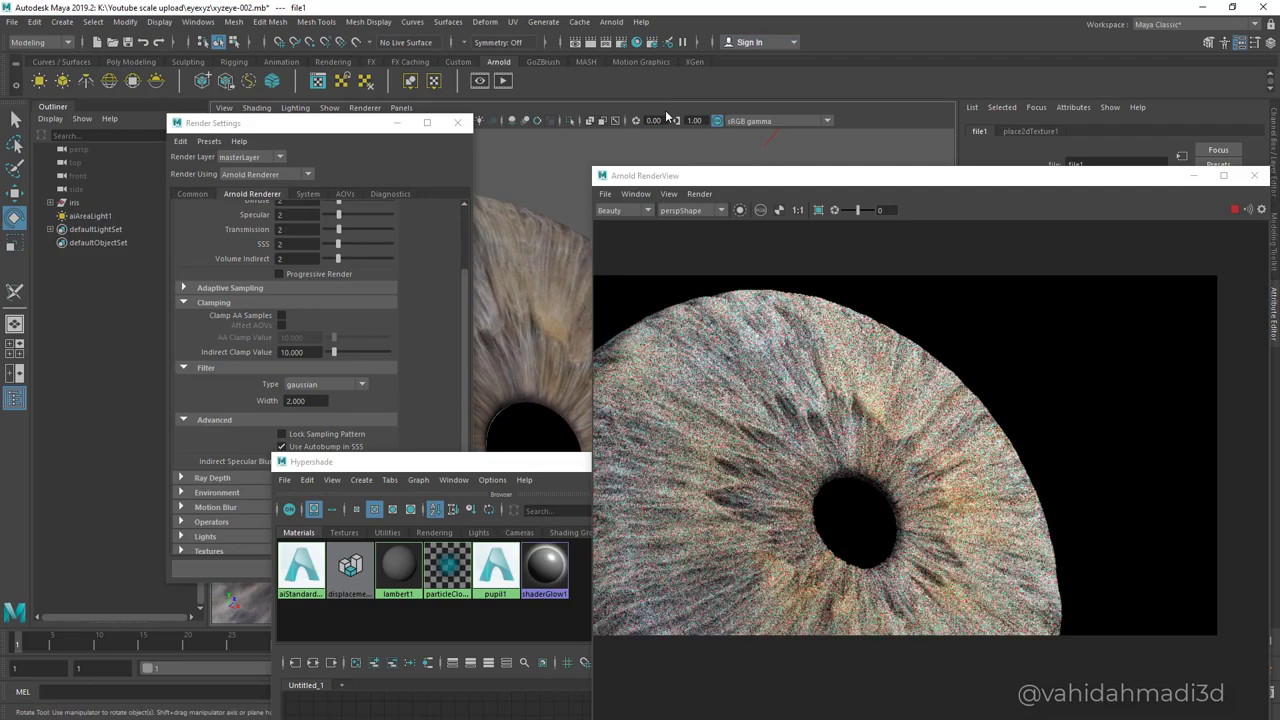
left_click_drag(860, 175, 801, 28)
scroll(830, 345, "up", 2)
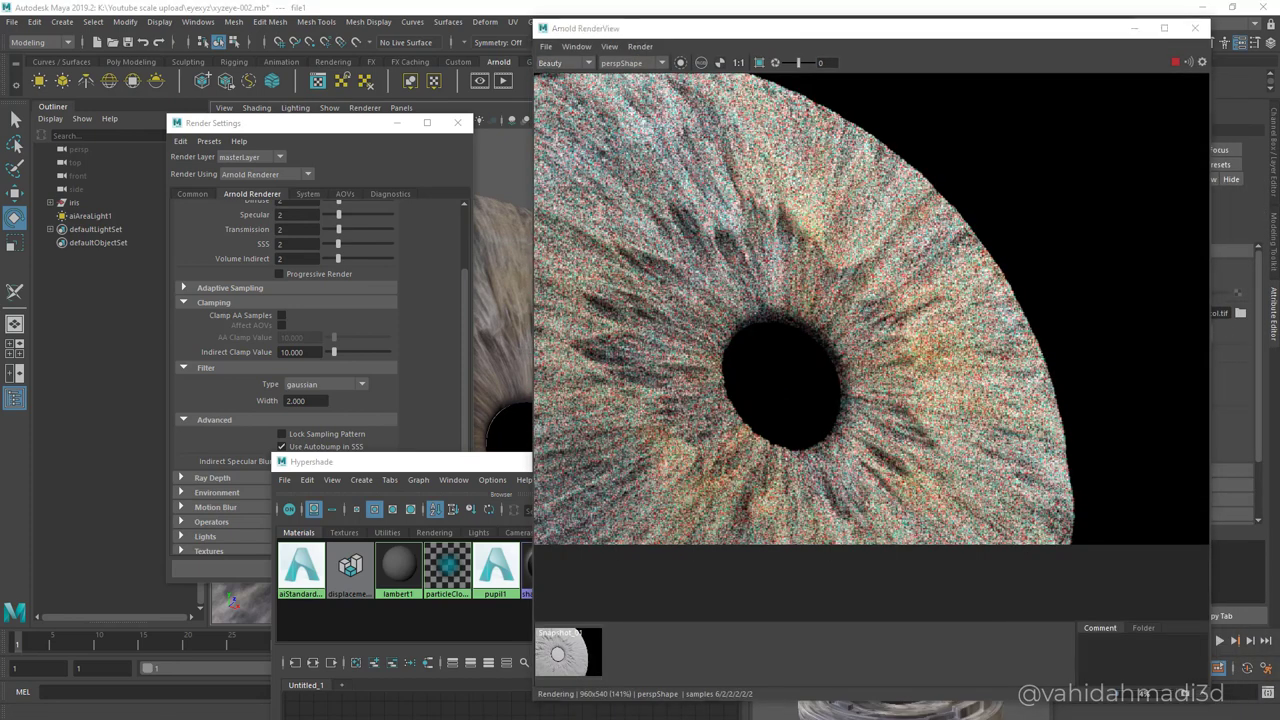
Render only a crop region around the pupil's upper edge and examine the iris fibres there.
mouse_move(689, 210)
left_mouse_down("shift")
mouse_move(791, 306)
mouse_move(867, 352)
left_mouse_up("shift")
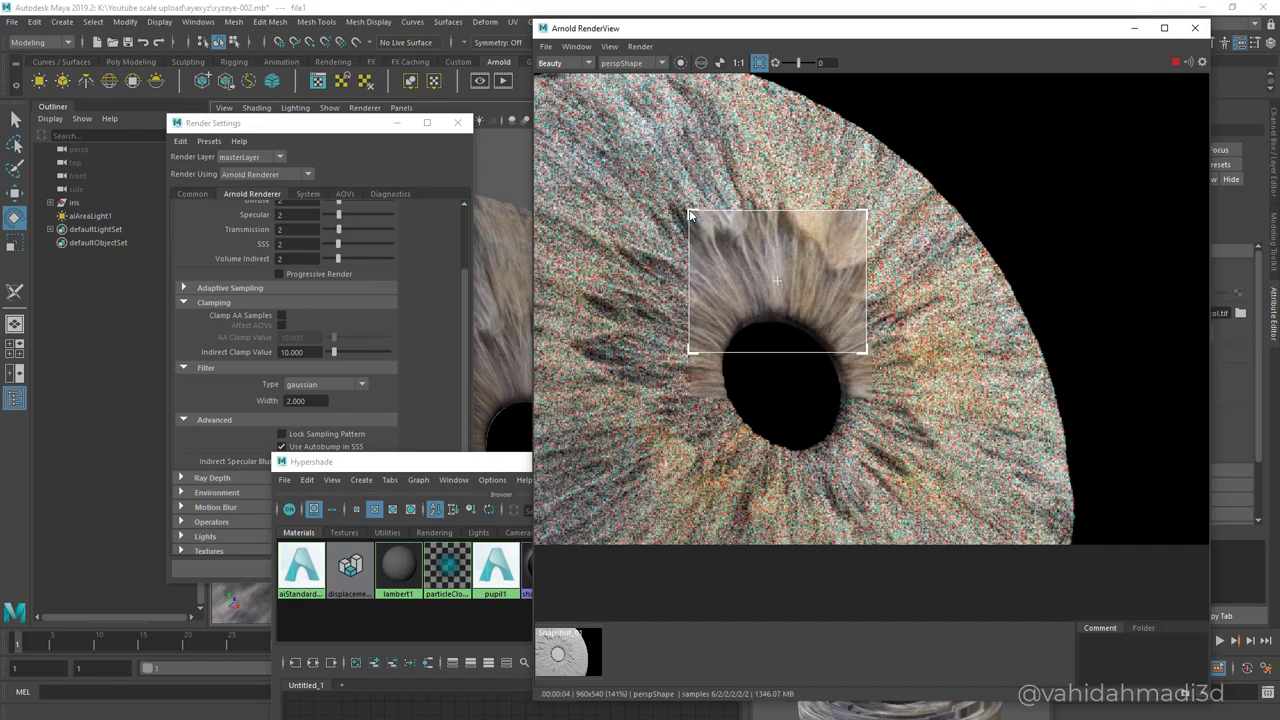
scroll(690, 213, "down", 1)
scroll(690, 213, "up", 3)
scroll(690, 213, "down", 3)
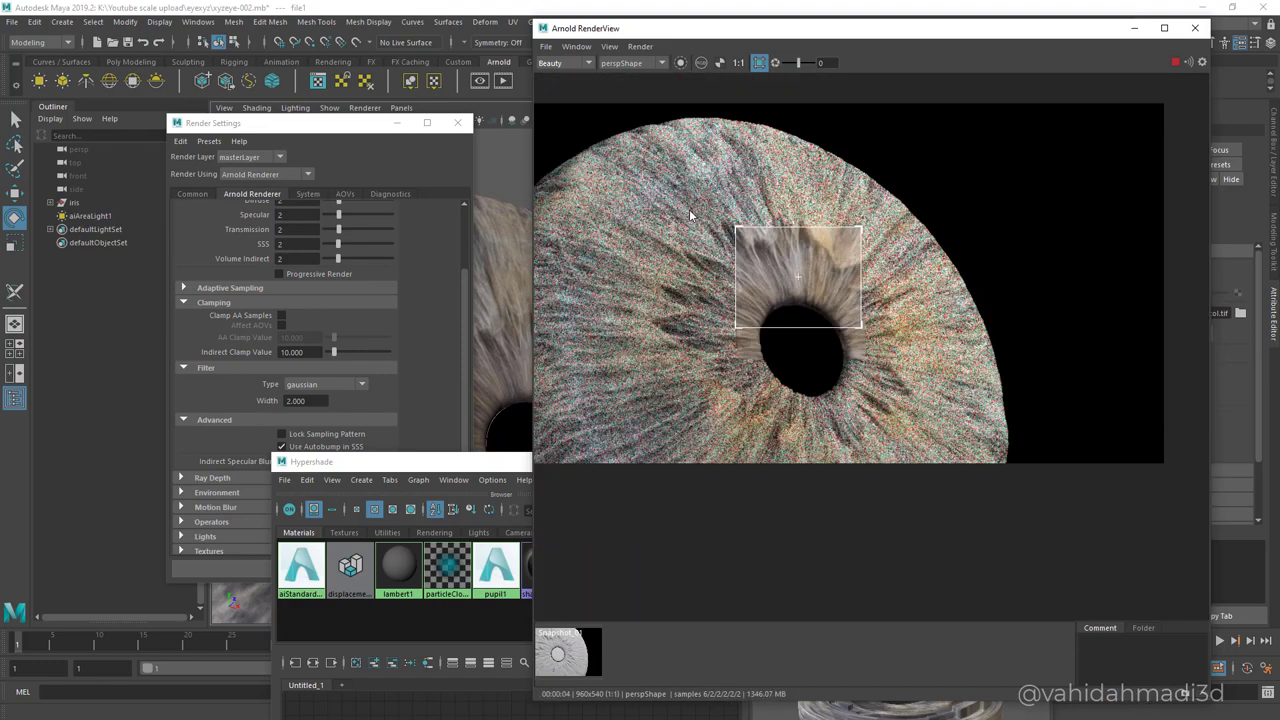
Store a snapshot of the current render and set the iris mesh's Arnold subdivision iterations to 3.
left_click(609, 47)
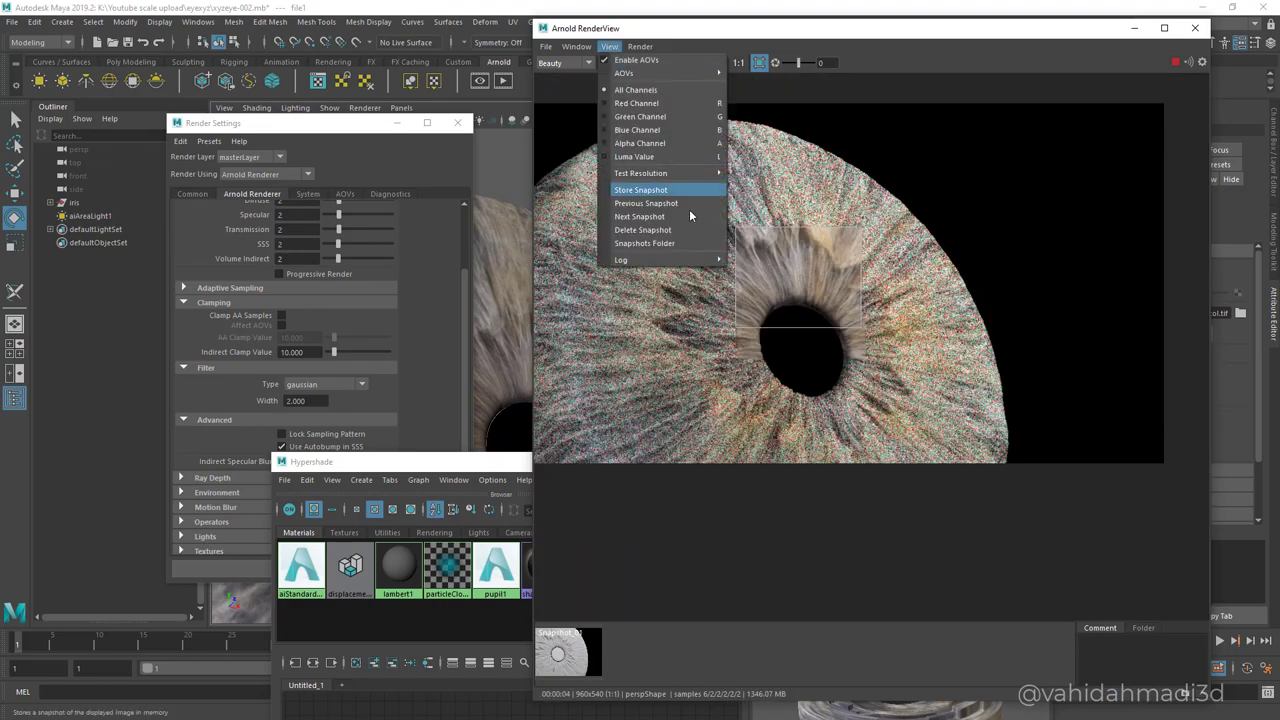
left_click(645, 189)
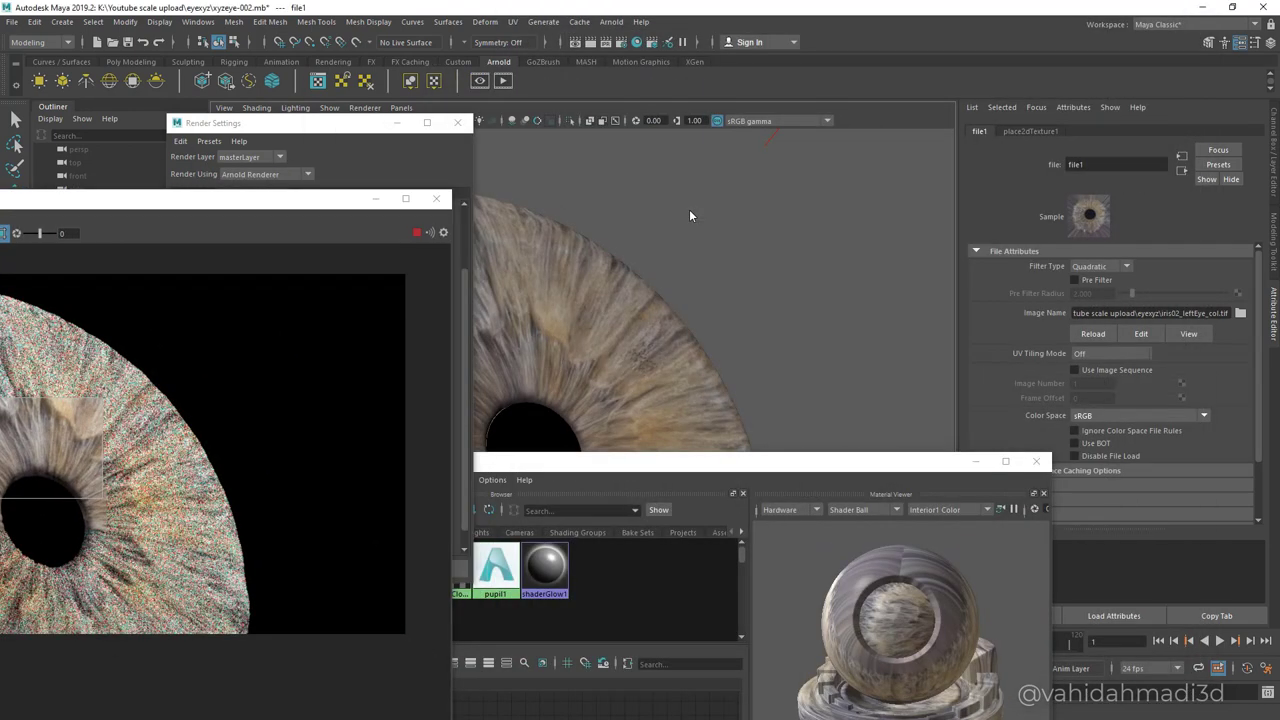
double_click(1098, 311)
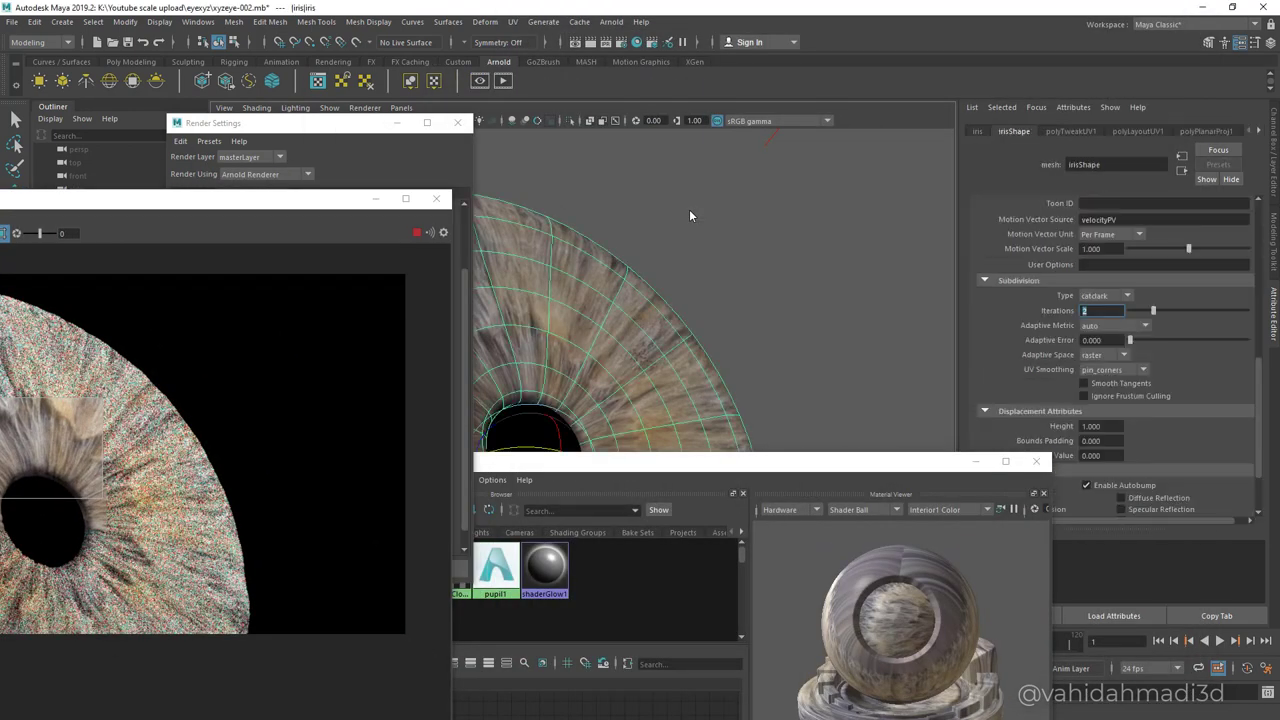
key("Return")
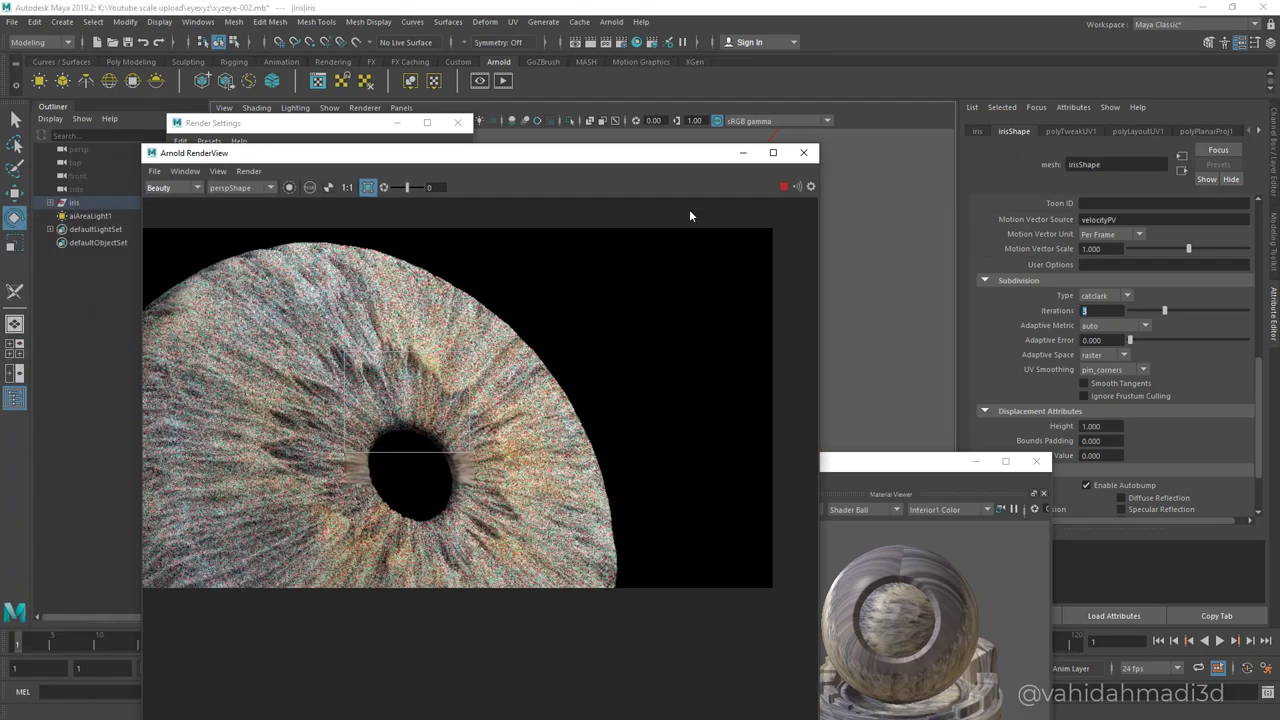
Update the full scene and re-render the iris, limiting the render to a crop region around the pupil's upper part.
left_click(249, 171)
left_click(281, 268)
left_click(368, 188)
left_click(249, 171)
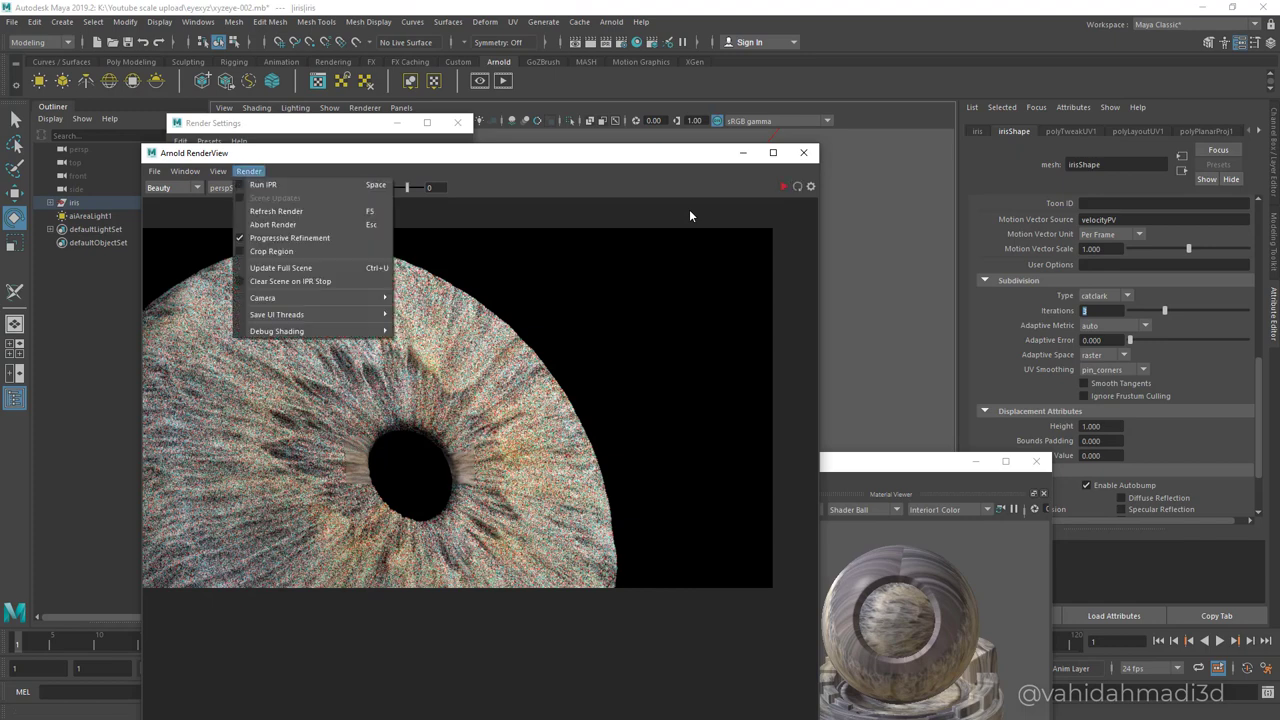
key("Return")
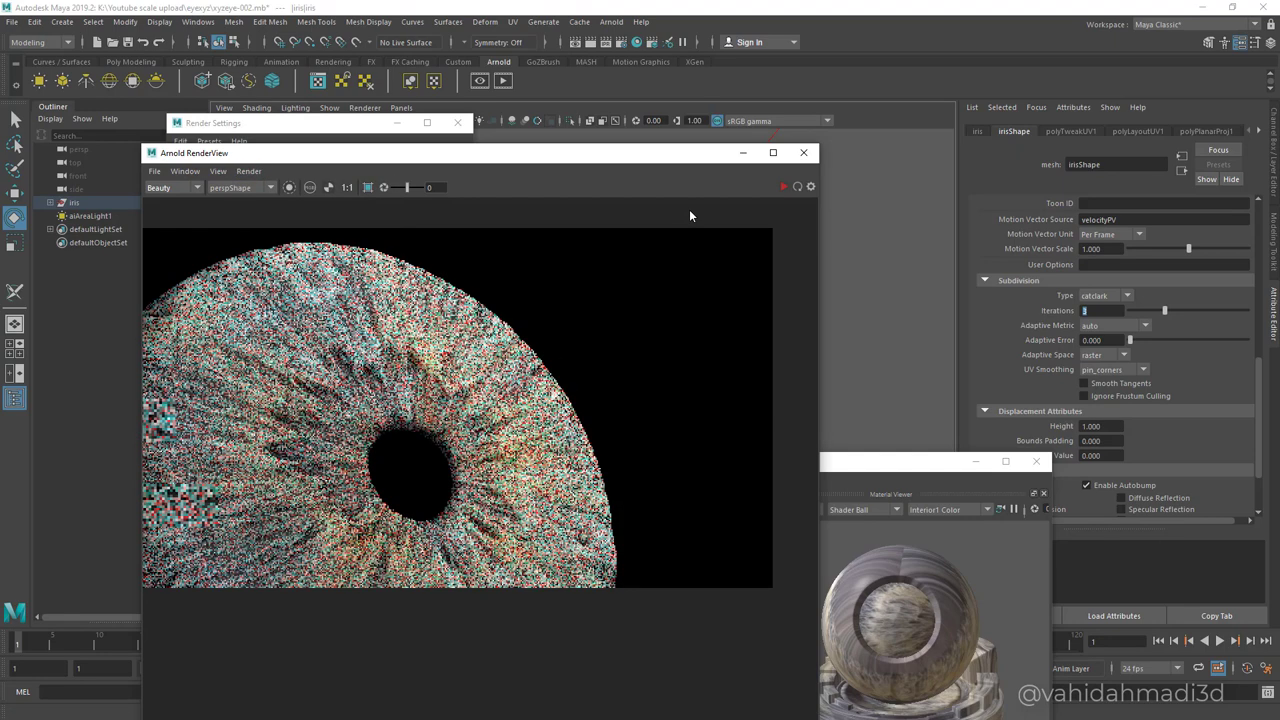
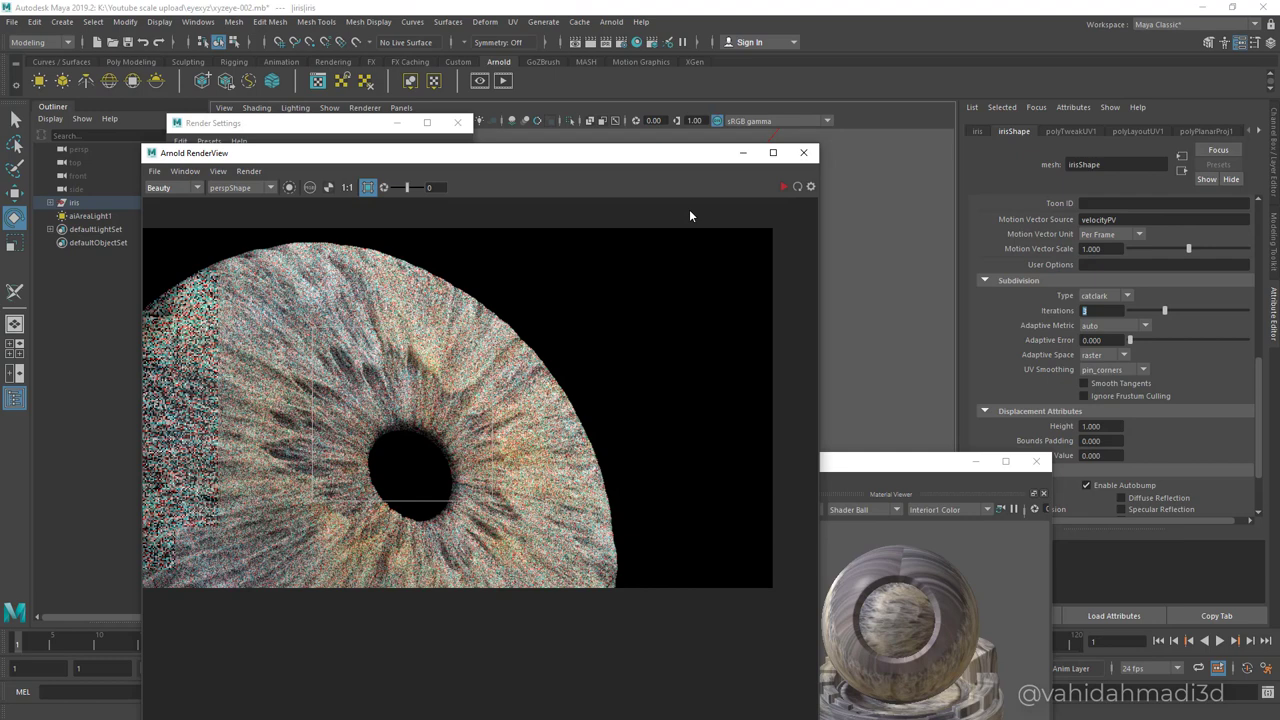
left_click(784, 187)
left_click_drag(640, 153, 676, 52)
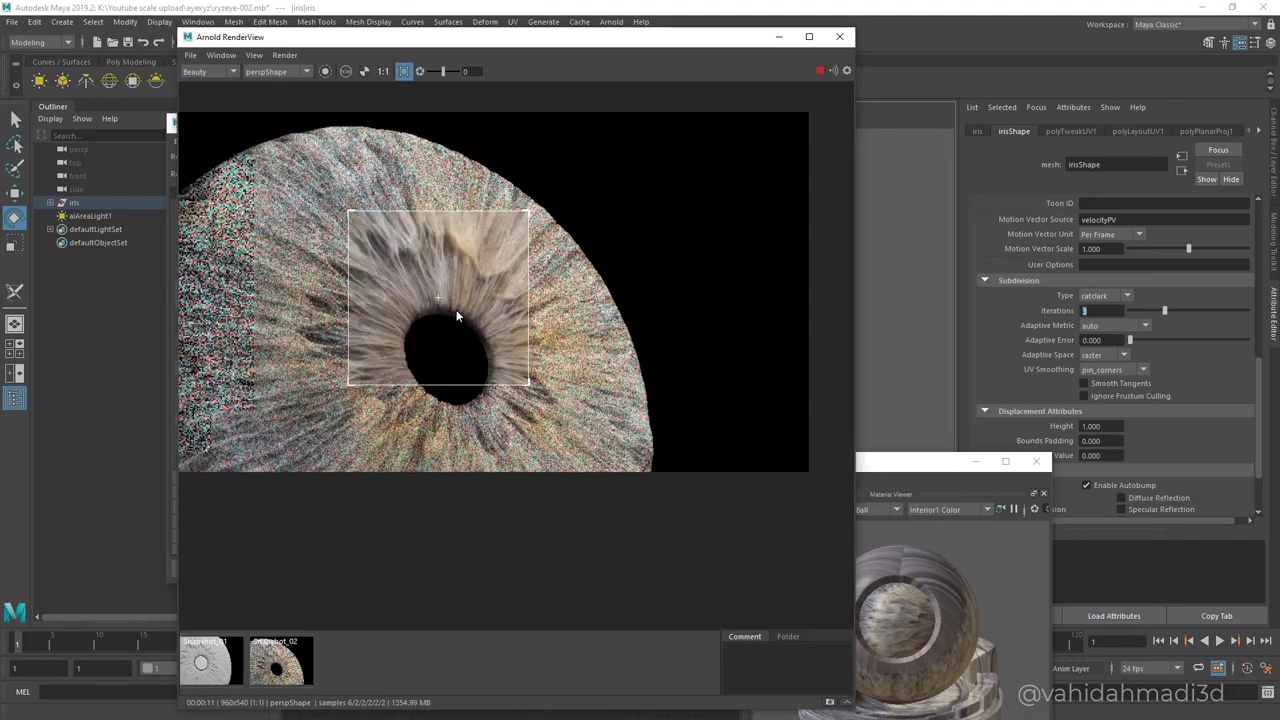
Examine the fibre detail in the cropped iris render at several magnifications, and close the render window.
middle_click_drag(418, 316, 457, 310)
scroll(456, 316, "down", 2)
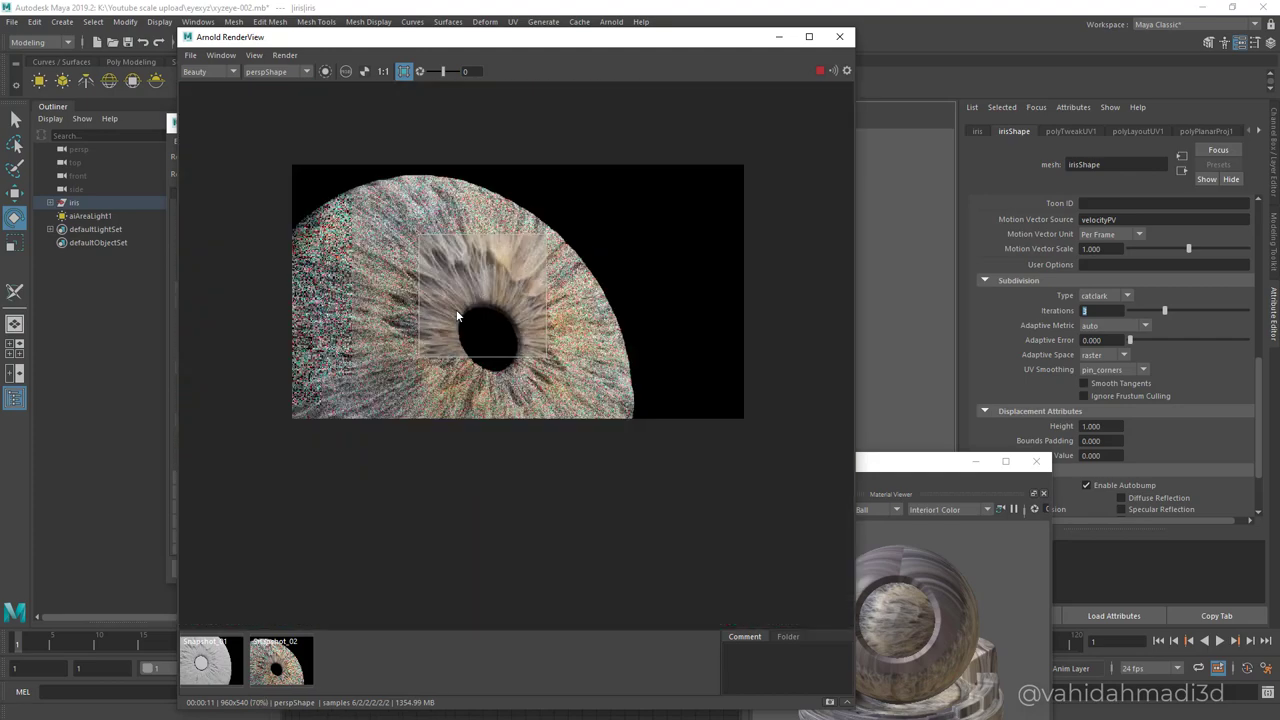
scroll(456, 316, "up", 3)
scroll(456, 316, "down", 2)
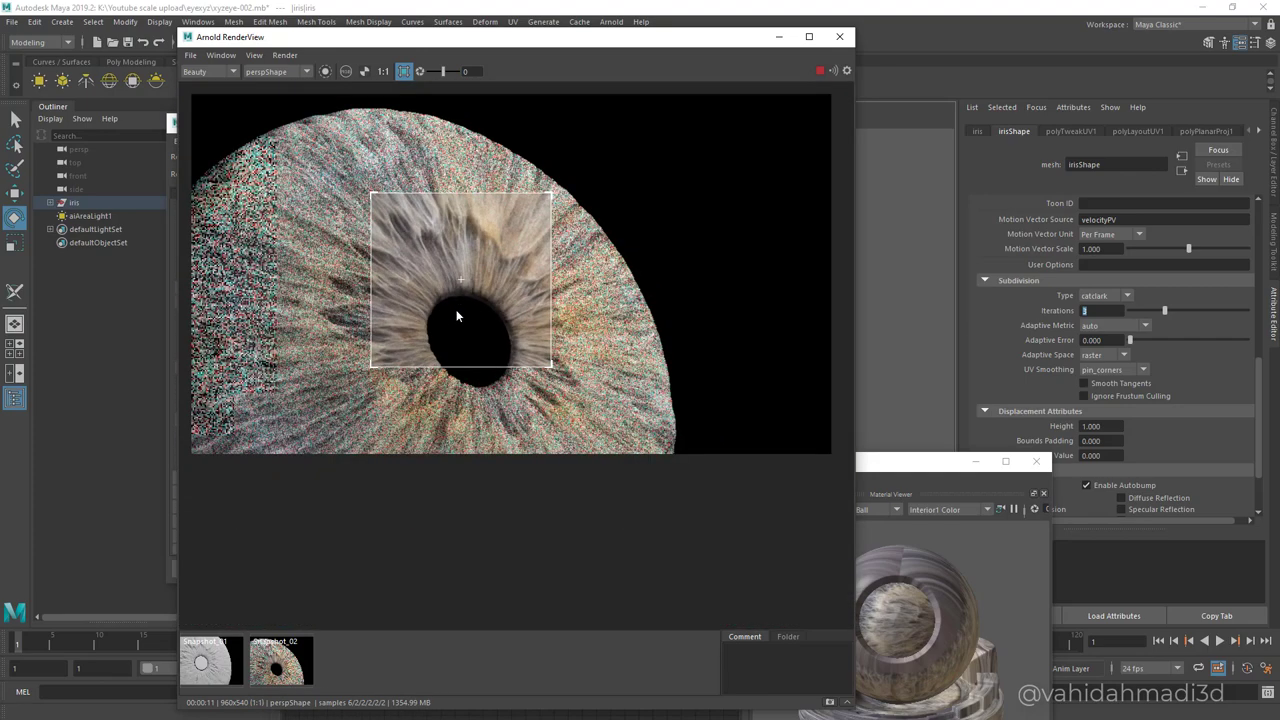
scroll(456, 316, "down", 1)
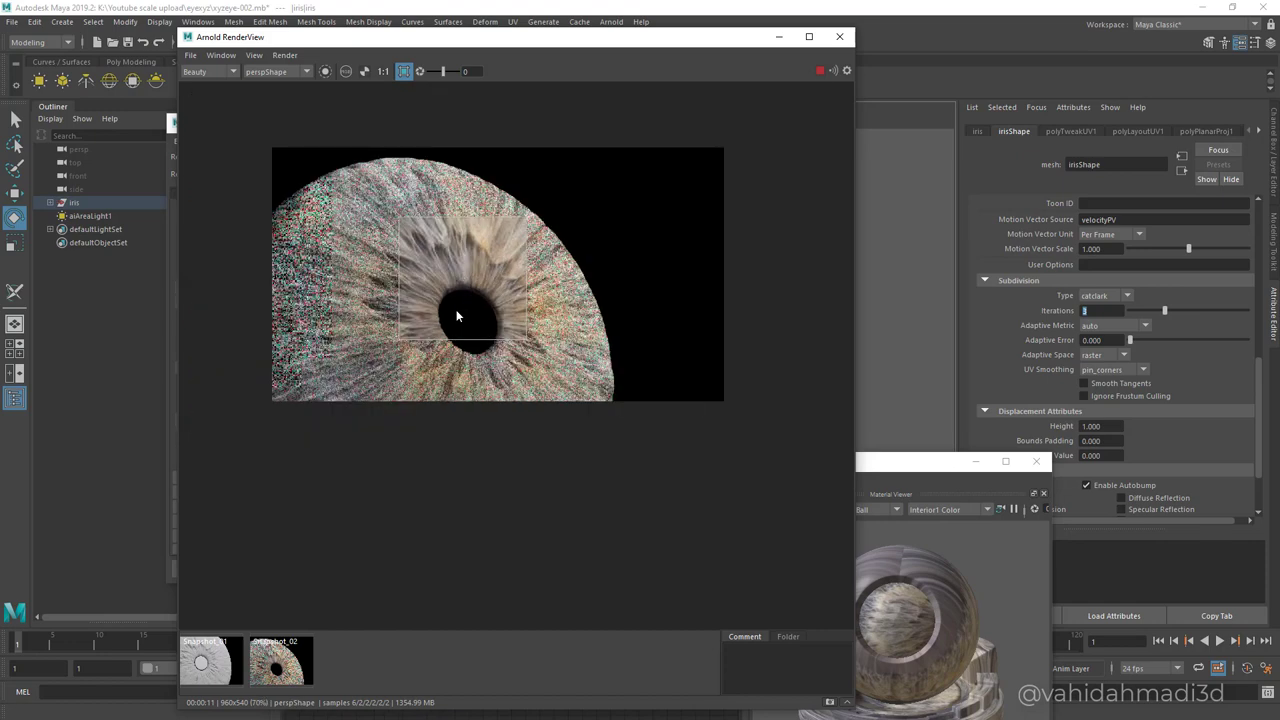
left_click(840, 37)
Switch to ZBrush, merge the xyzeye head subtool with the subtool below it, and isolate the merged head.
key("super")
left_click(879, 707)
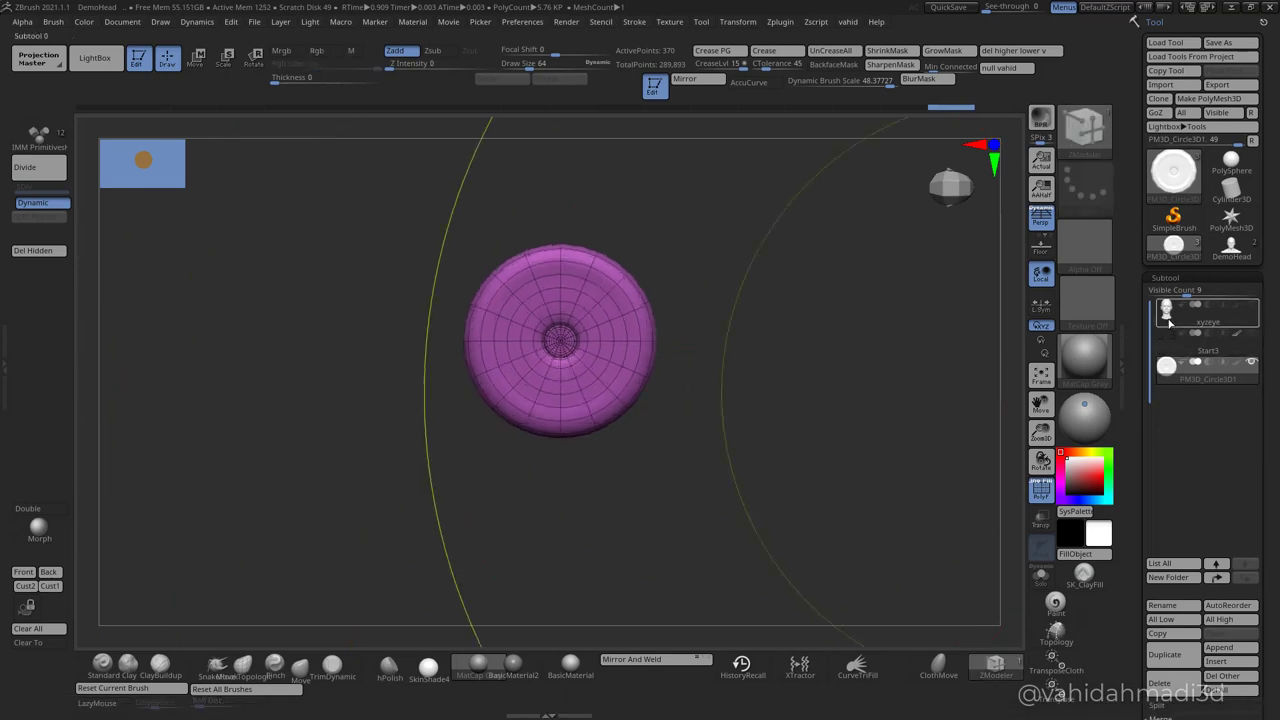
left_click(1169, 319)
right_click_drag(640, 355, 1197, 475, "ctrl")
left_click_drag(1267, 399, 1267, 325)
mouse_move(691, 348)
right_mouse_down("ctrl")
mouse_move(591, 346)
mouse_move(694, 346)
right_mouse_up("ctrl")
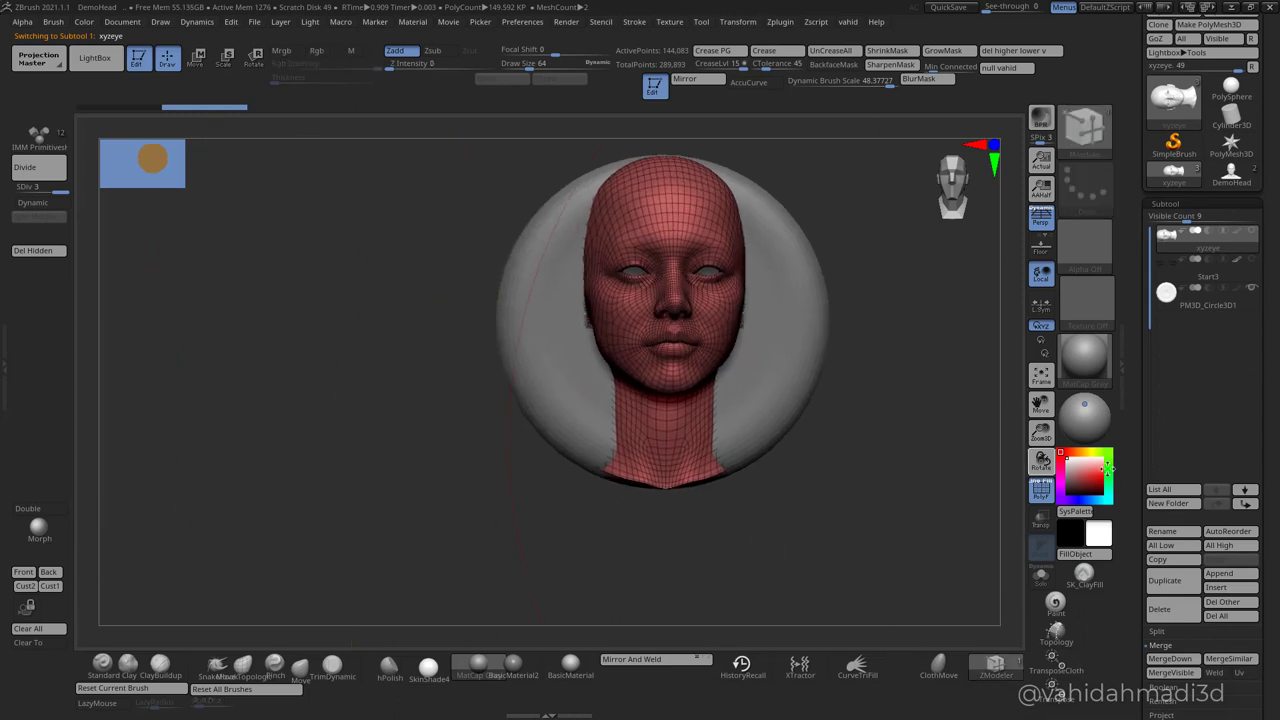
left_click(1184, 662)
left_click_drag(811, 400, 817, 411, "ctrl")
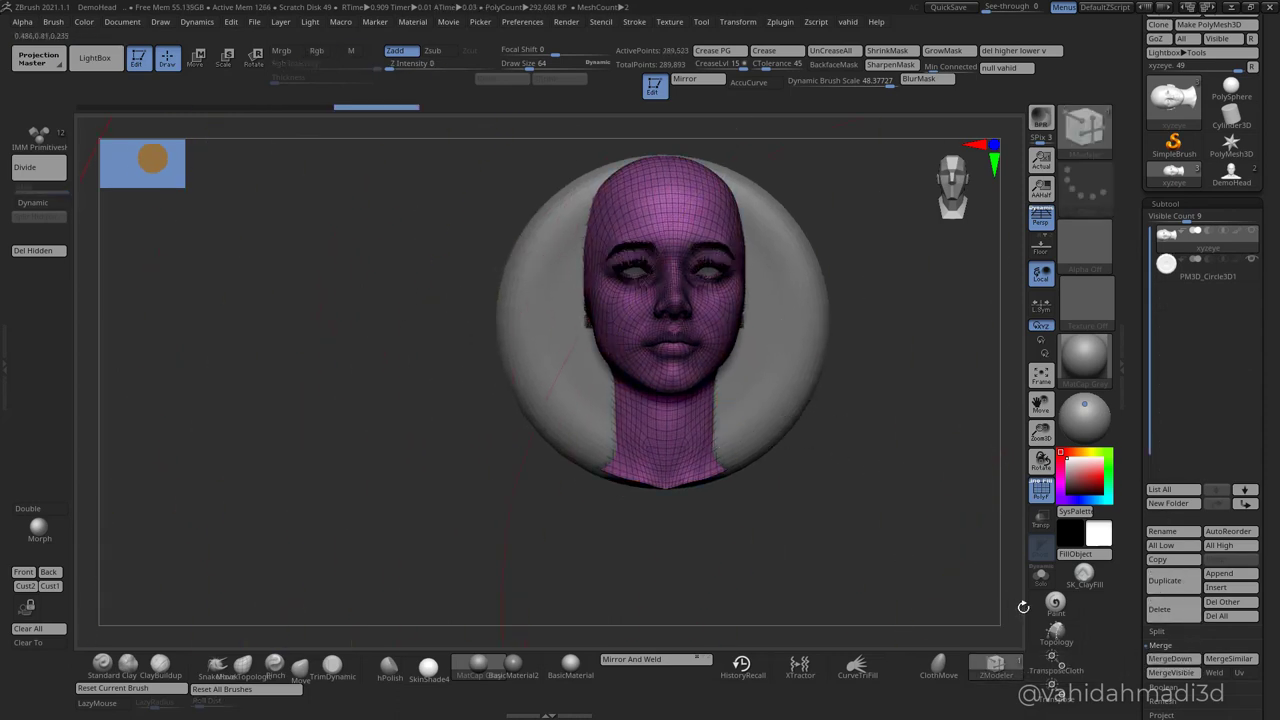
left_click(1041, 578)
mouse_move(886, 503)
right_mouse_down("ctrl")
mouse_move(712, 312)
mouse_move(642, 367)
right_mouse_up("ctrl")
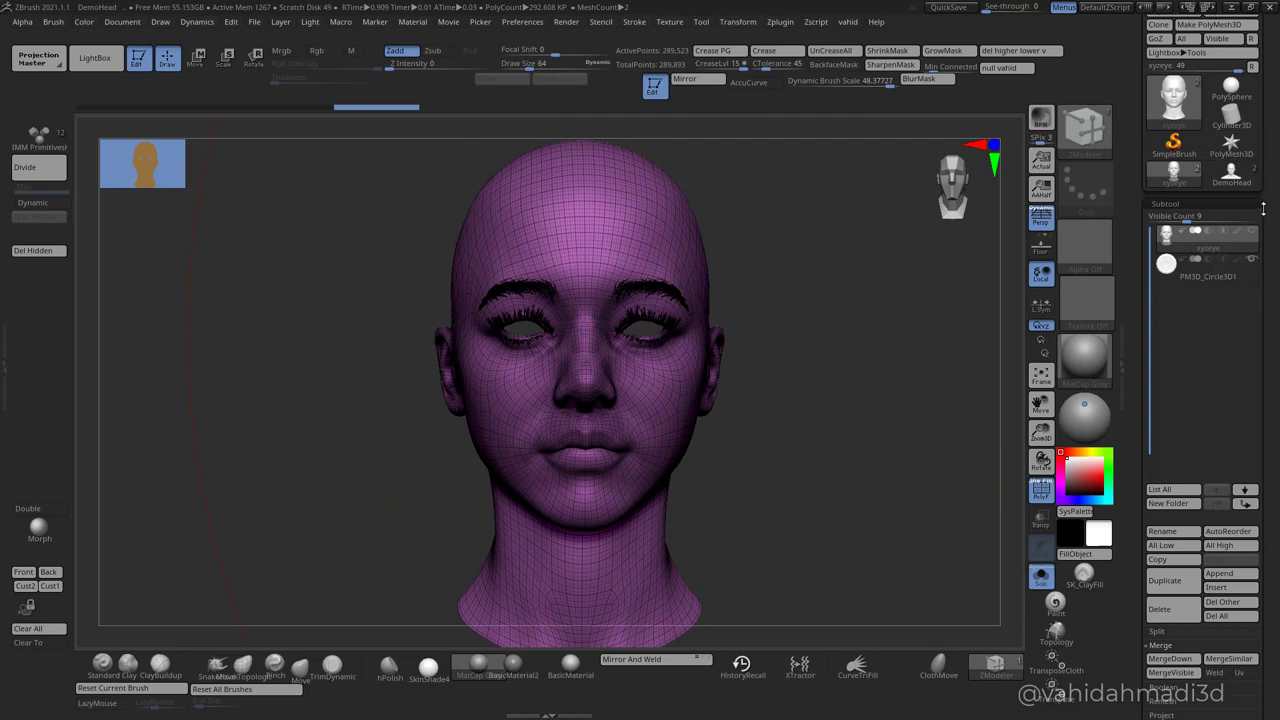
Export the merged head mesh in OBJ format to the Documents folder as Head.
left_click_drag(1266, 178, 1266, 252)
left_click(1218, 85)
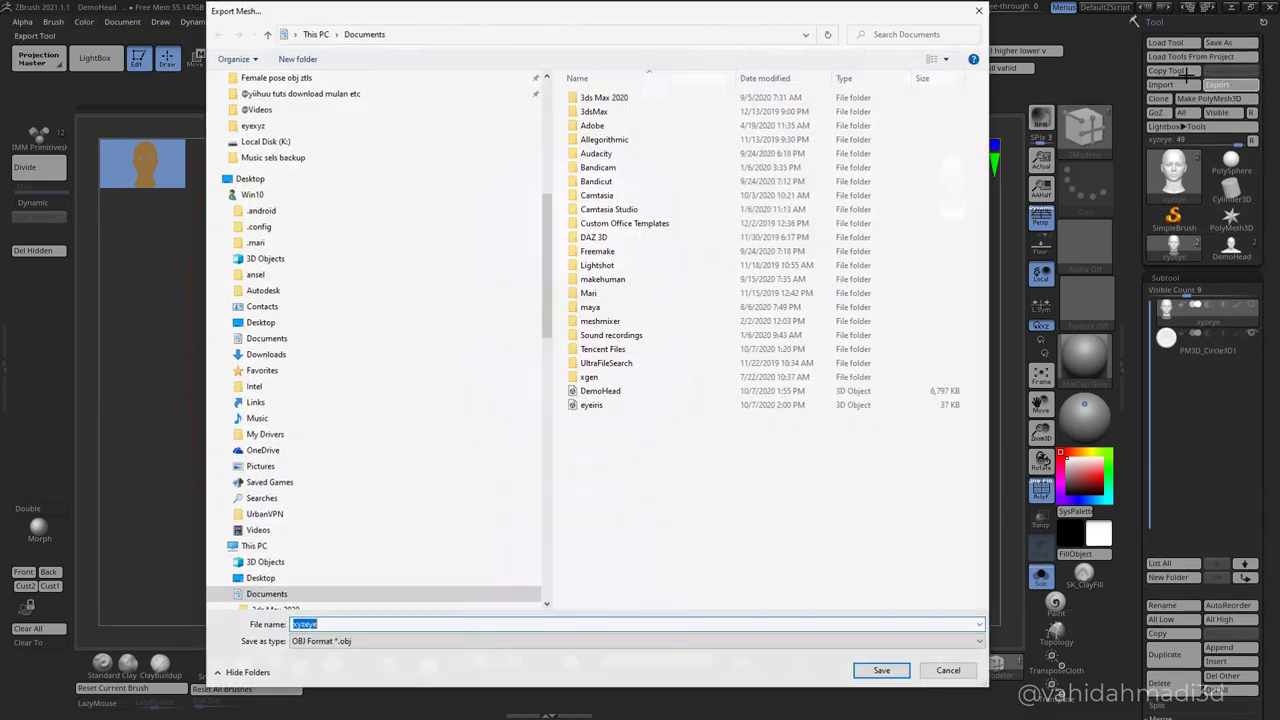
type("Hea")
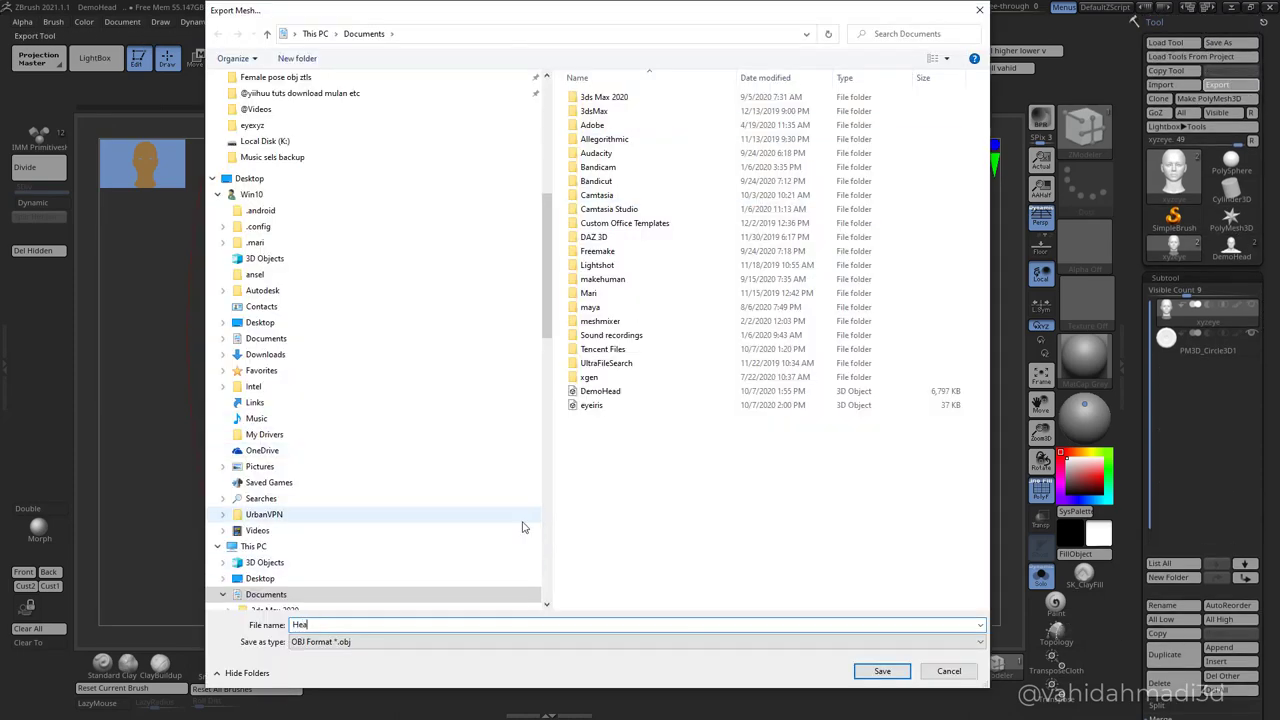
type("d")
key("Return")
Switch back to Maya, clear the floating windows from the viewport, and import the exported Head mesh into the iris scene.
key("super")
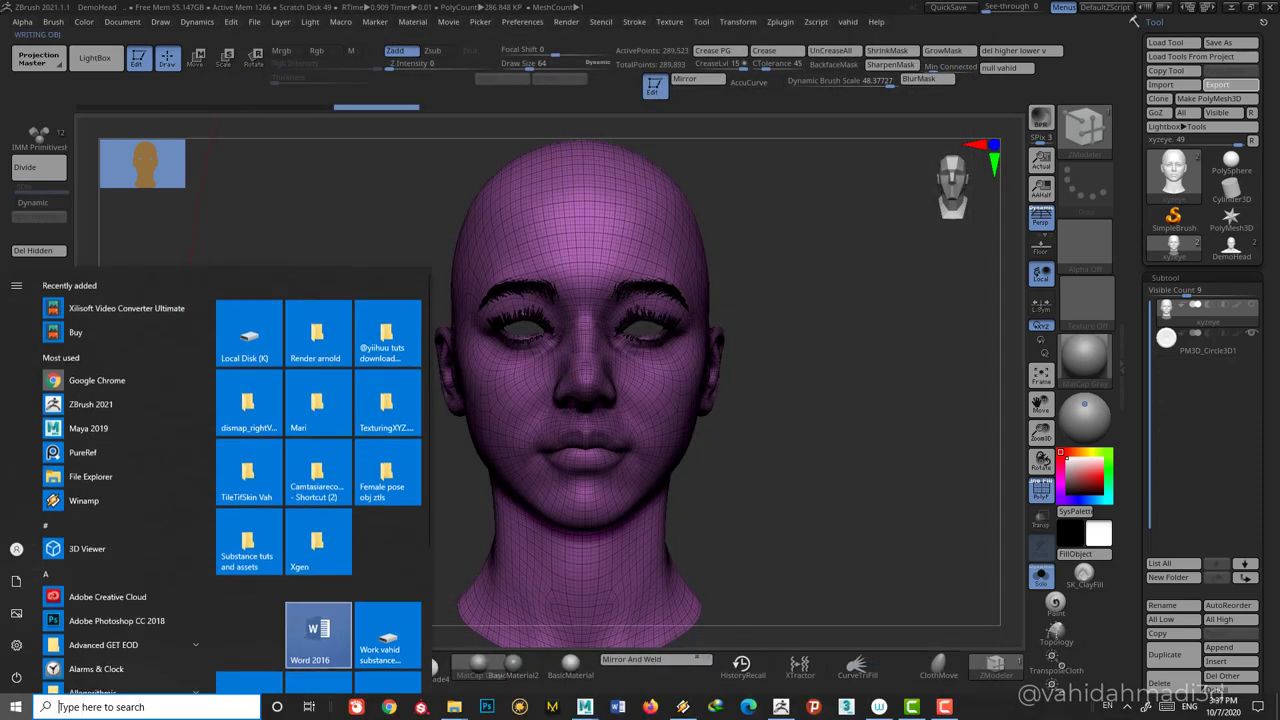
mouse_move(592, 708)
left_click(600, 686)
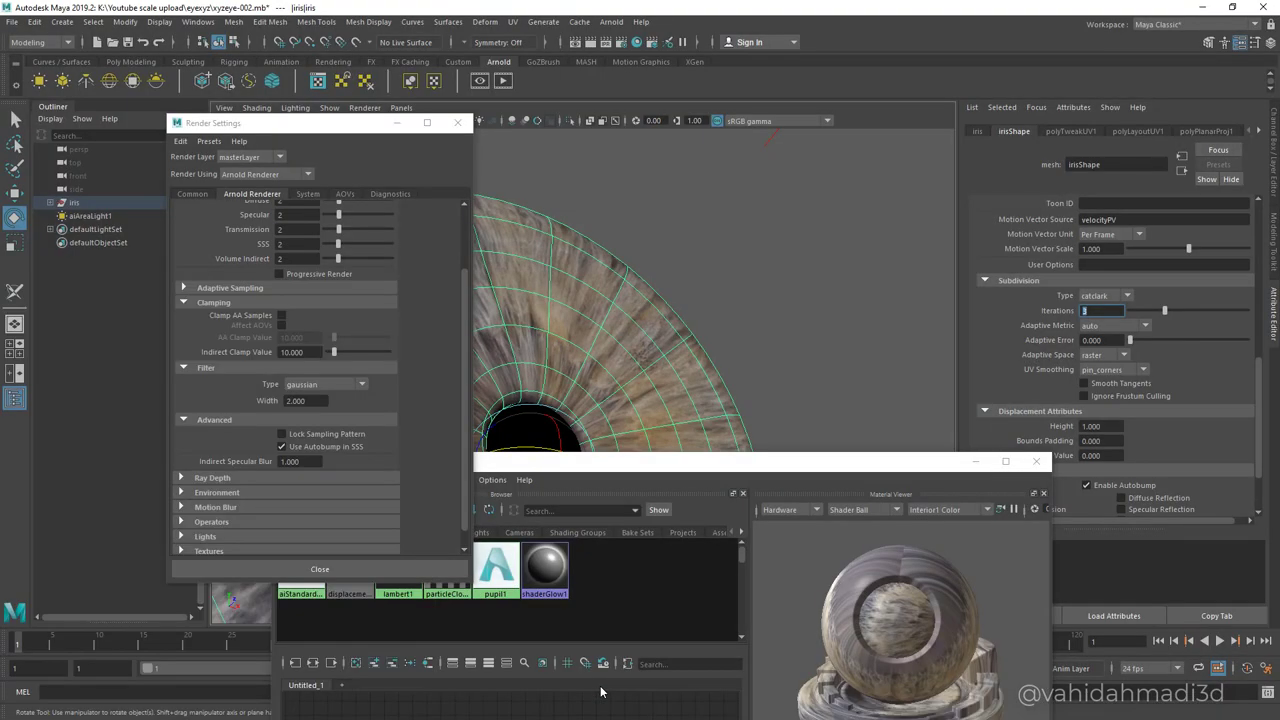
key("Return")
key("1")
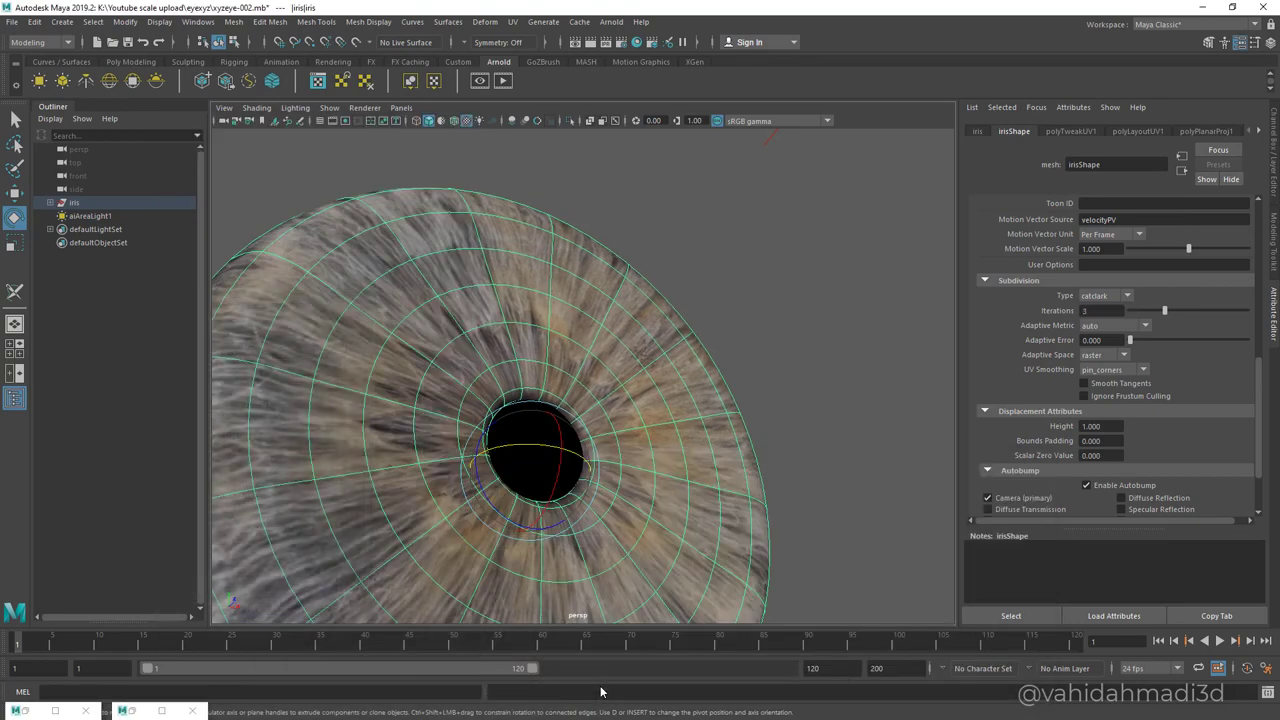
mouse_move(590, 400)
left_mouse_down("alt")
mouse_move(590, 350)
mouse_move(660, 350)
mouse_move(590, 360)
left_mouse_up("alt")
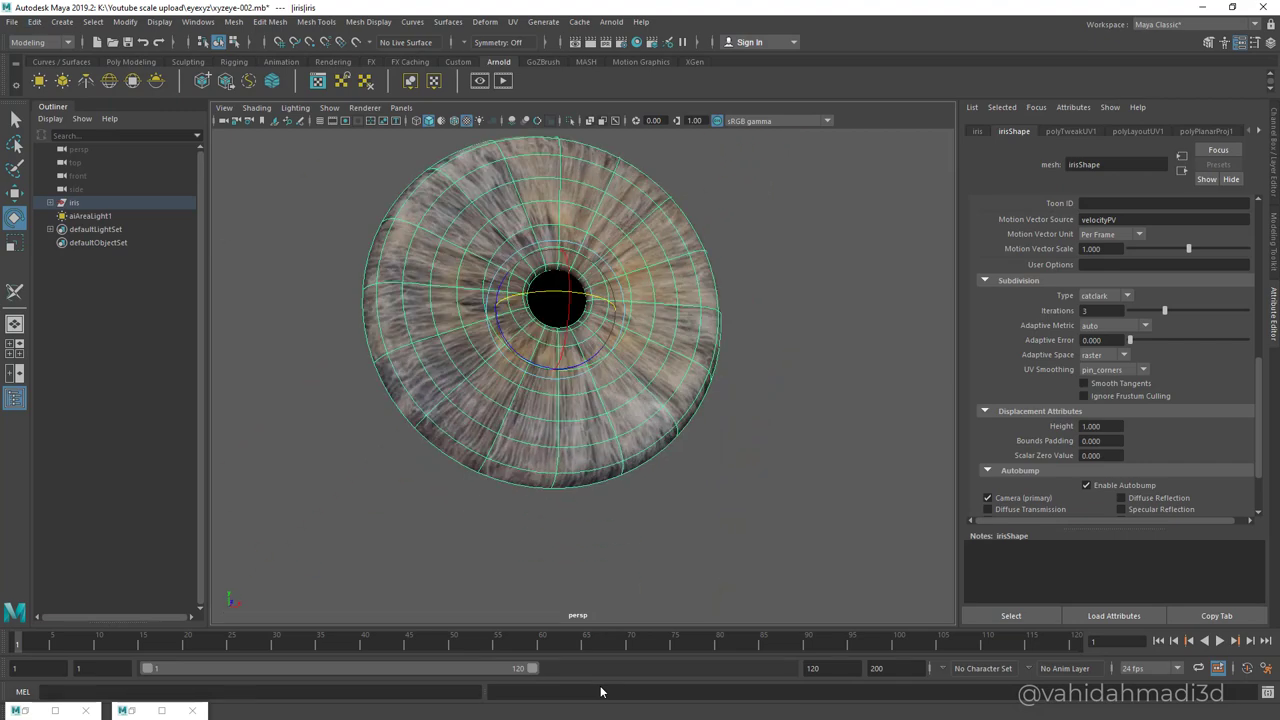
left_click(12, 22)
left_click(42, 169)
left_click(188, 710)
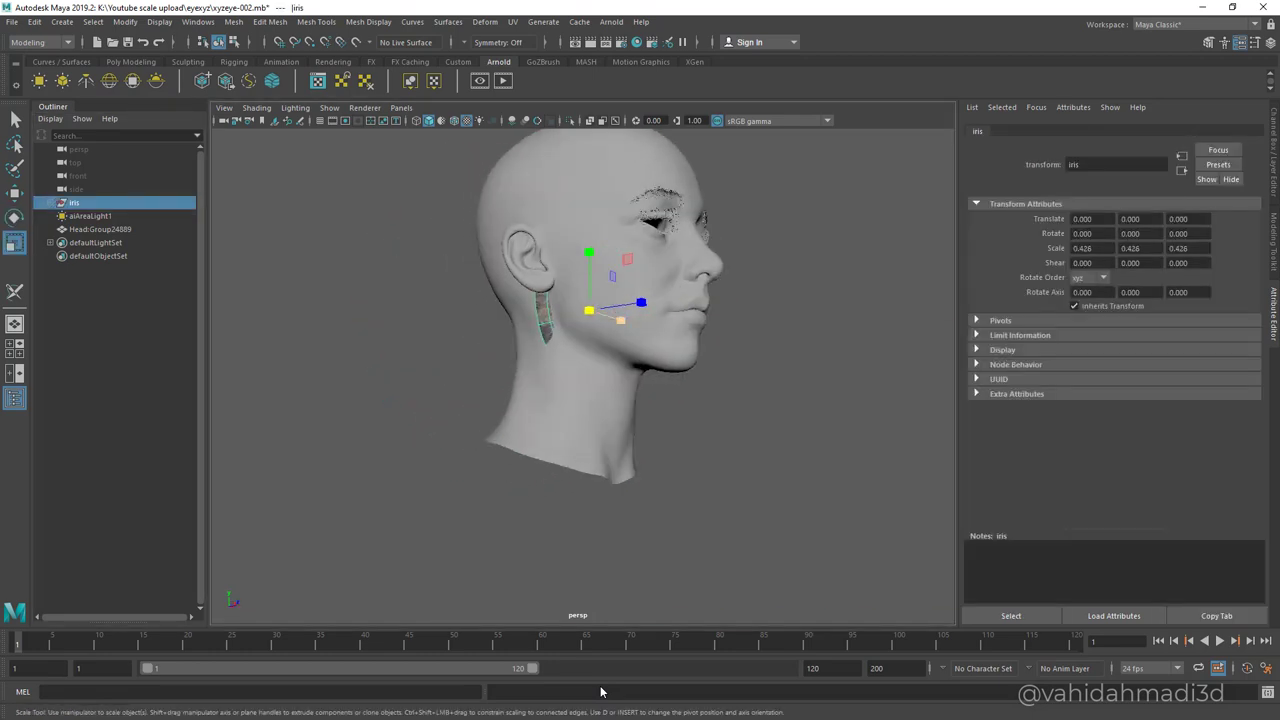
Scale the iris to about 0.061 and move it to the head's right eye, at about -3.941, 5.259, 8.191.
key("w")
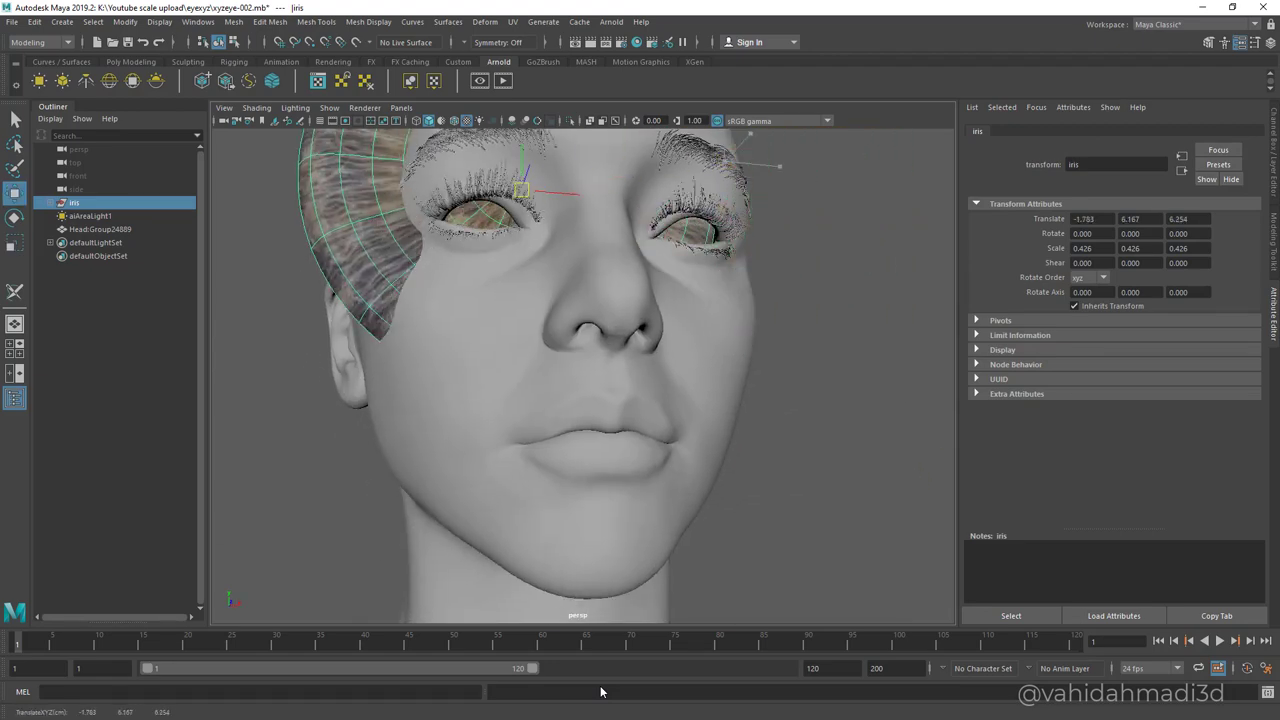
key("r")
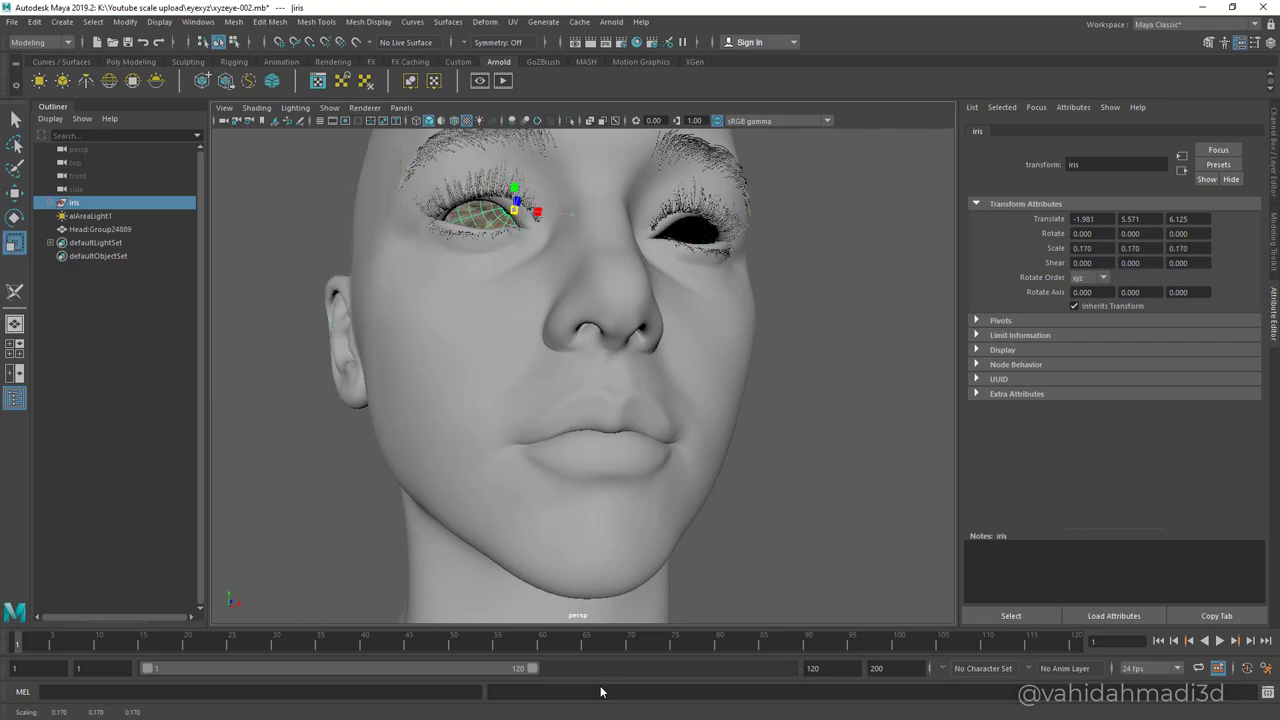
key("w")
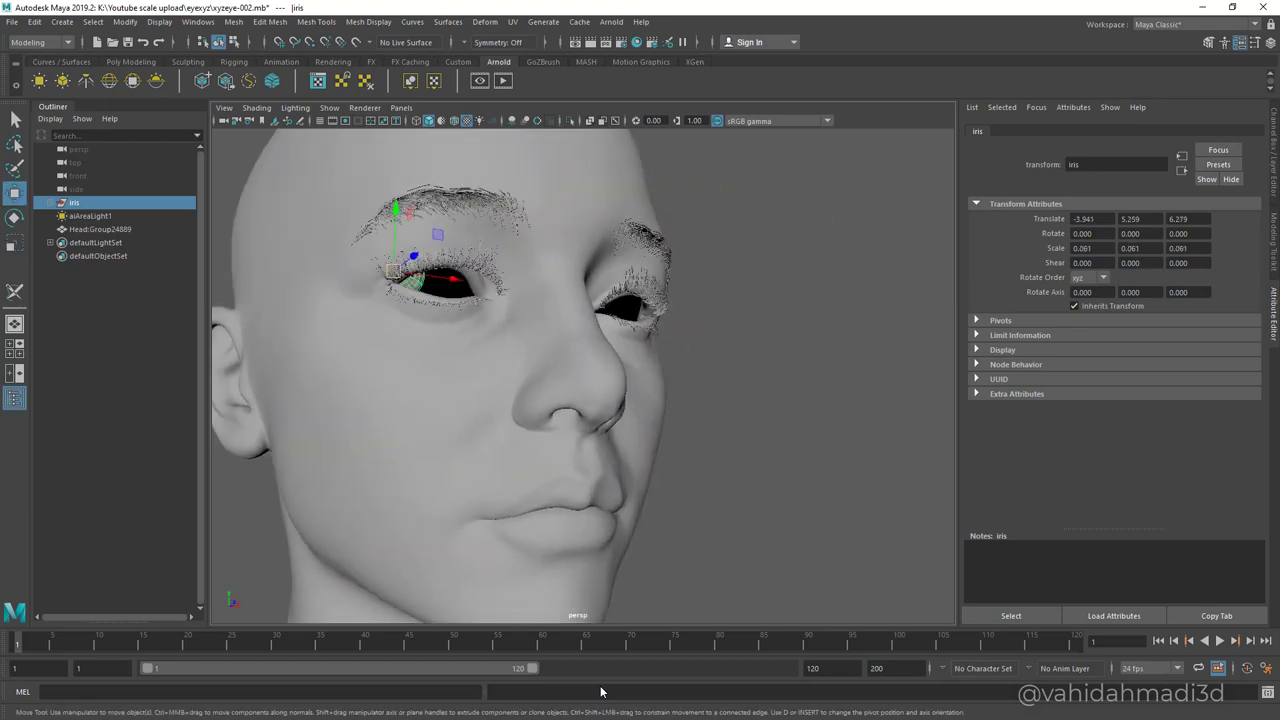
left_click_drag(774, 283, 836, 277)
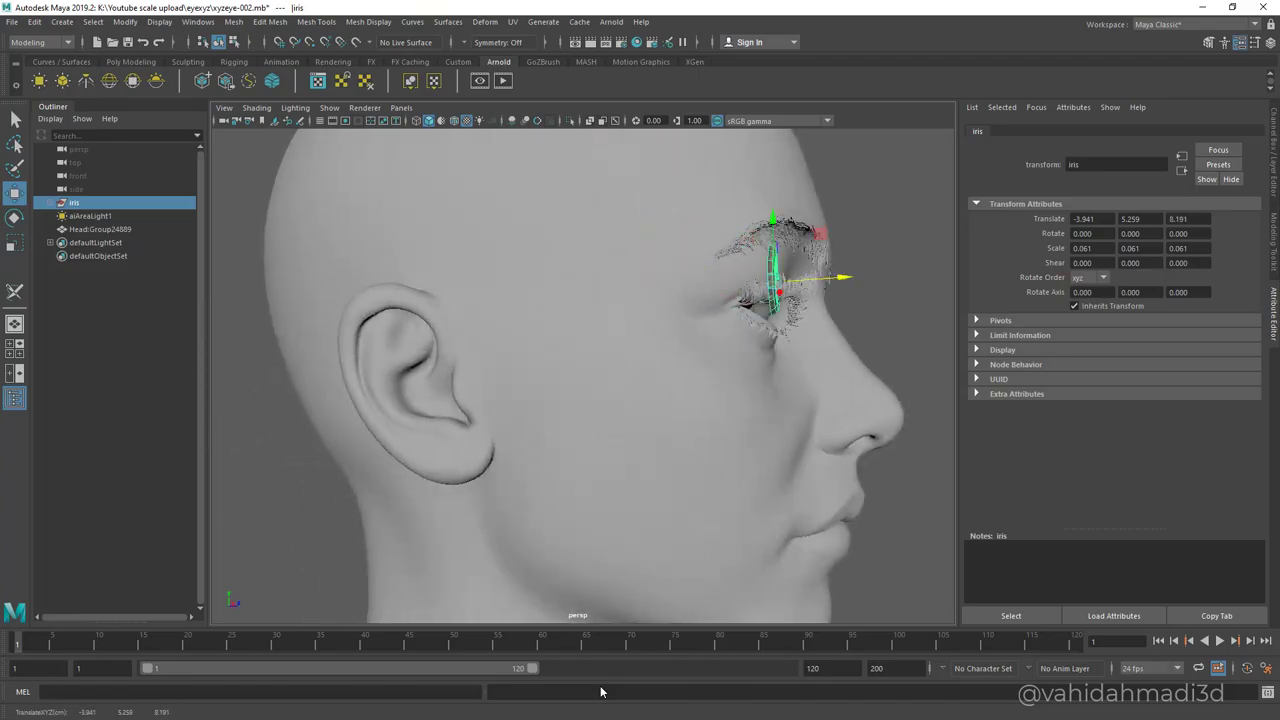
In wireframe display, move the iris into the right eye opening and scale it uniformly to about 0.040.
key("4")
right_click_drag(560, 330, 680, 330, "alt")
middle_click_drag(580, 300, 560, 380, "alt")
mouse_move(760, 350)
middle_mouse_down("alt")
mouse_move(420, 370)
mouse_move(780, 340)
middle_mouse_up("alt")
left_click_drag(583, 213, 648, 248)
mouse_move(600, 340)
left_mouse_down("alt")
mouse_move(730, 345)
mouse_move(580, 335)
left_mouse_up("alt")
key("e")
key("r")
left_click_drag(645, 260, 610, 260)
Shift the iris sideways to about X -3.083 and deeper into the eye socket to about Z 8.025.
left_click_drag(600, 340, 760, 335, "alt")
middle_click_drag(760, 335, 650, 370, "alt")
left_click_drag(650, 370, 700, 355, "alt")
key("w")
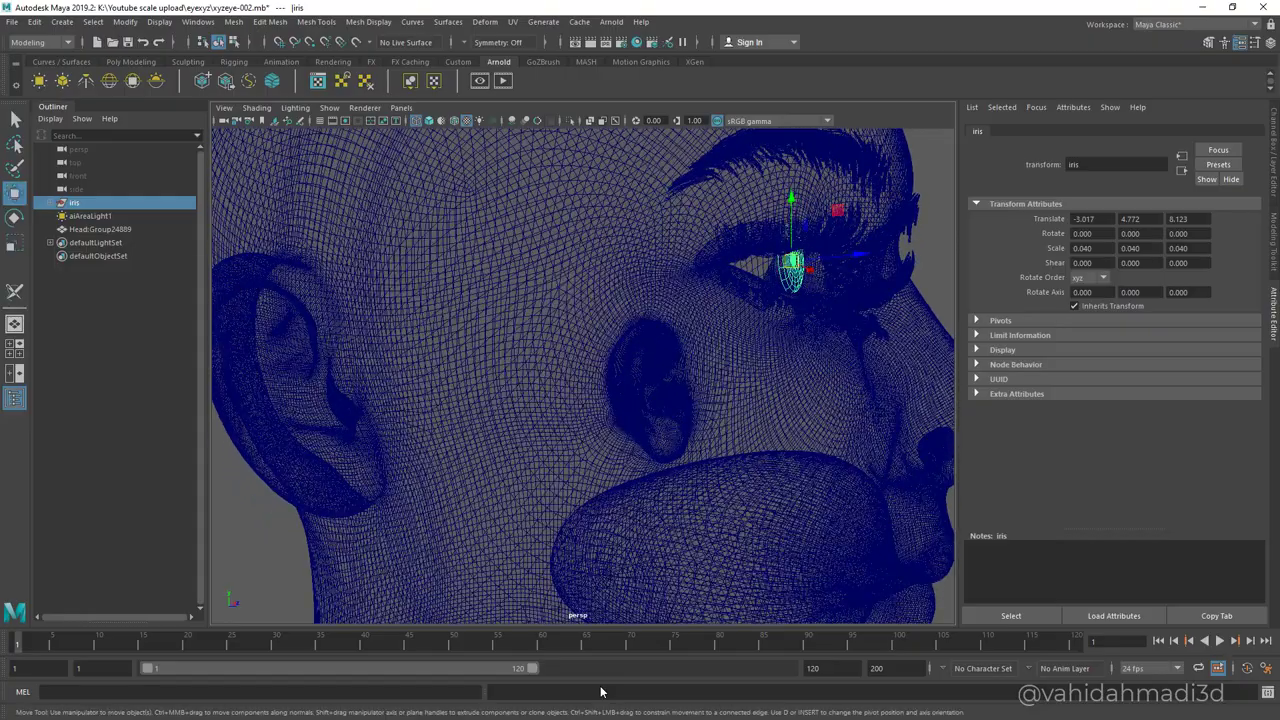
left_click_drag(810, 269, 808, 268)
left_click_drag(860, 254, 854, 254)
left_click_drag(720, 350, 500, 345, "alt")
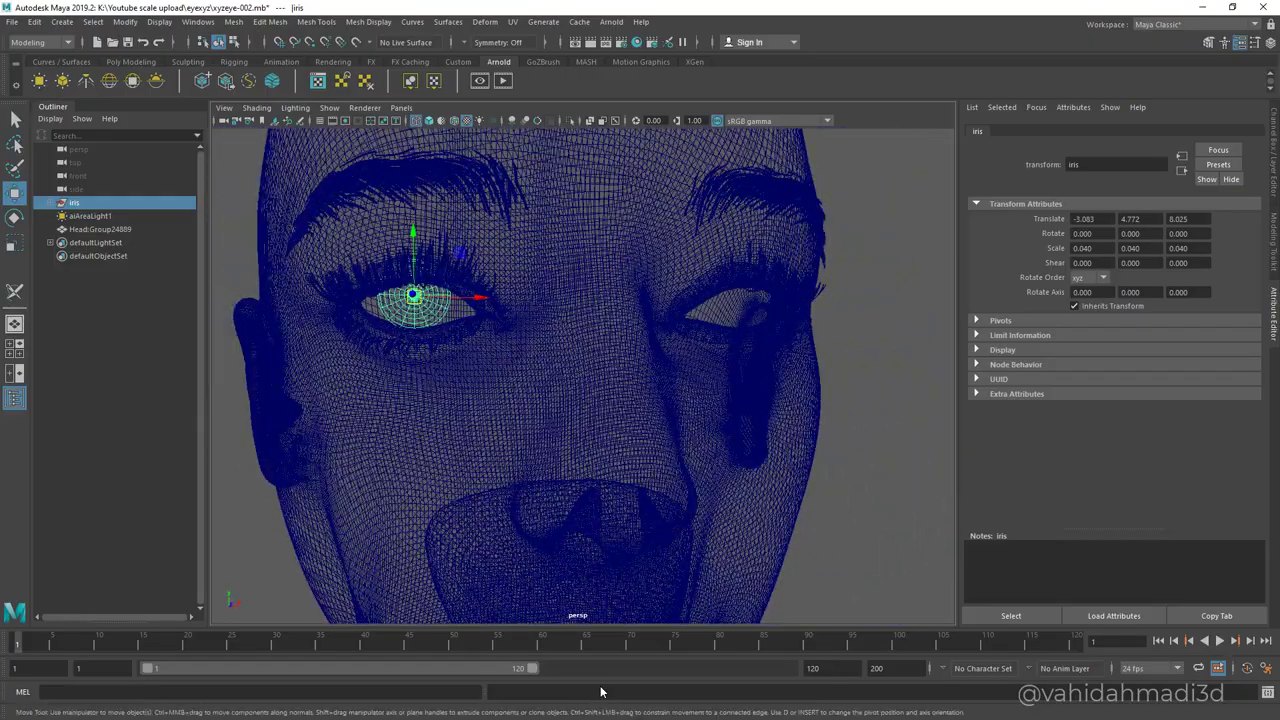
Scale the iris to about 0.035, move it to about -3.044, 4.686, 8.029, and return the viewport to shaded display.
scroll(583, 376, "up", 3)
middle_click_drag(480, 350, 710, 376, "alt")
key("e")
key("r")
left_click_drag(576, 282, 562, 282)
left_click_drag(600, 350, 548, 314, "alt")
key("w")
left_click_drag(517, 237, 521, 246)
key("5")
mouse_move(560, 350)
left_mouse_down("alt")
mouse_move(625, 356)
mouse_move(580, 352)
mouse_move(616, 318)
mouse_move(600, 336)
left_mouse_up("alt")
middle_click_drag(600, 350, 500, 350, "alt")
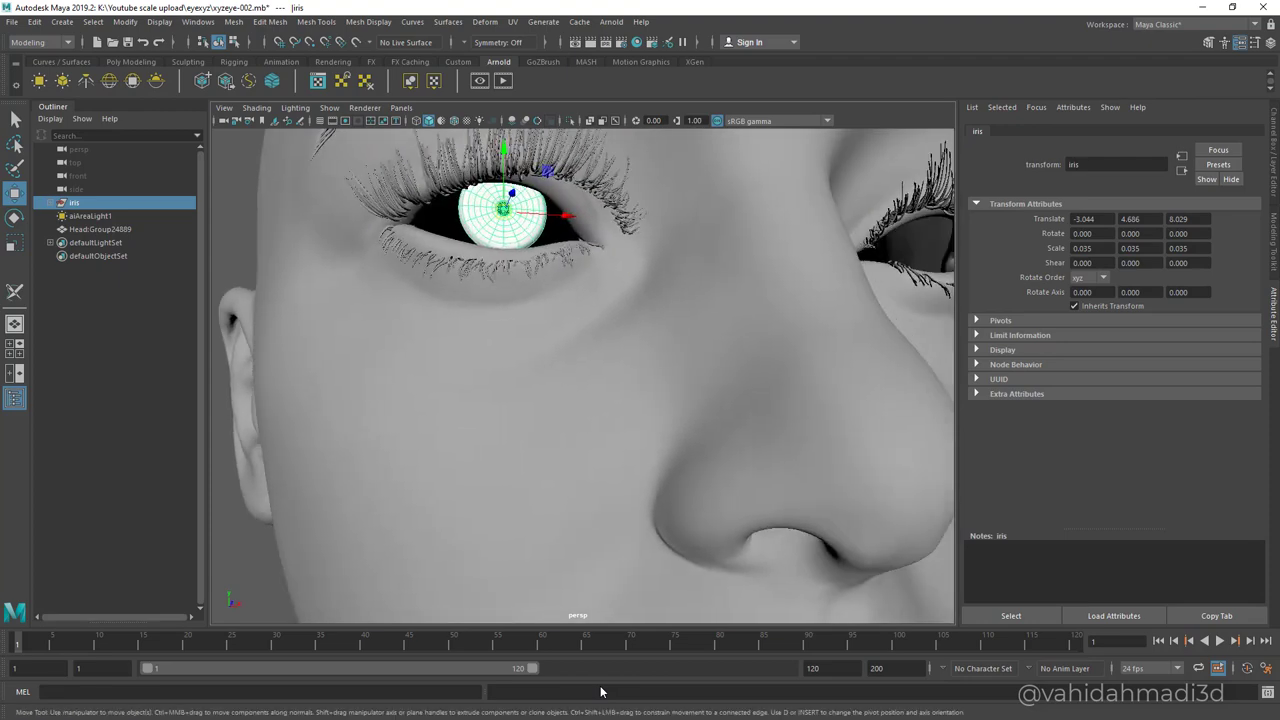
left_click_drag(560, 350, 515, 380, "alt")
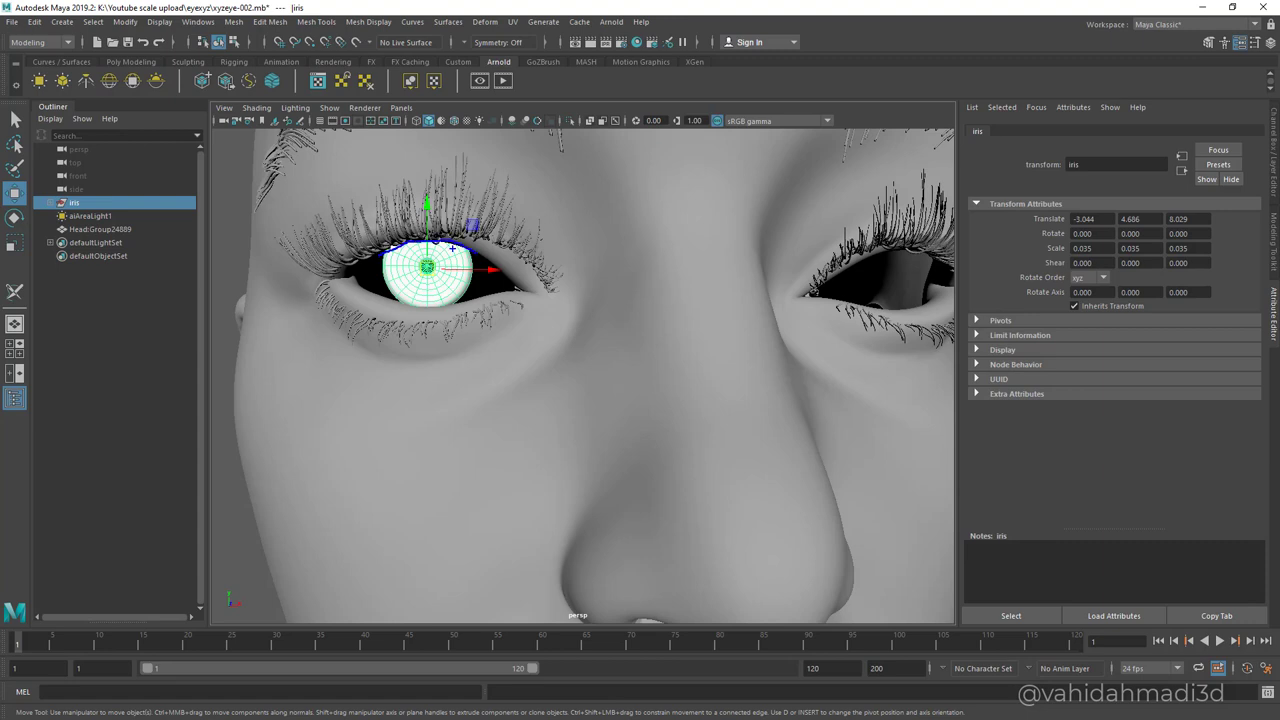
Fine-tune the iris fit between the eyelids with a uniform scale of about 0.033 and a position of about -2.997, 4.694, 8.035.
left_click_drag(476, 235, 433, 217)
key("e")
key("r")
left_click_drag(427, 268, 422, 268)
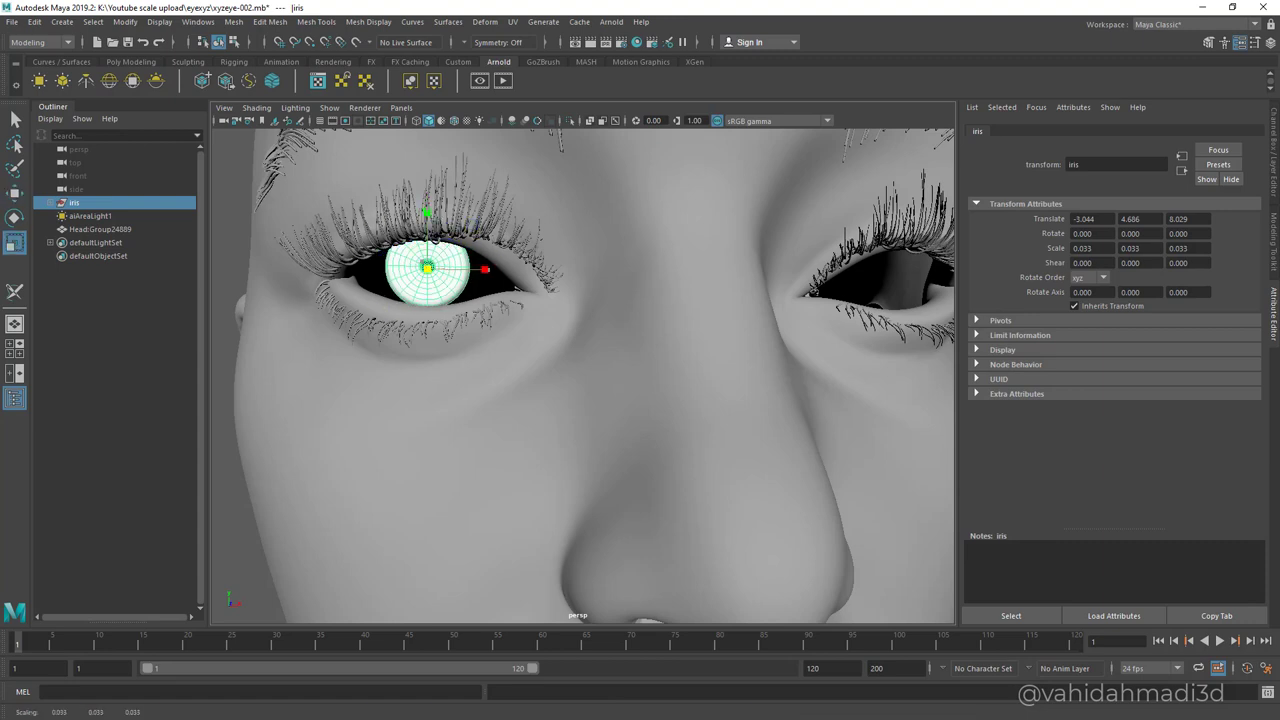
key("w")
left_click_drag(427, 212, 427, 209)
left_click_drag(485, 269, 489, 269)
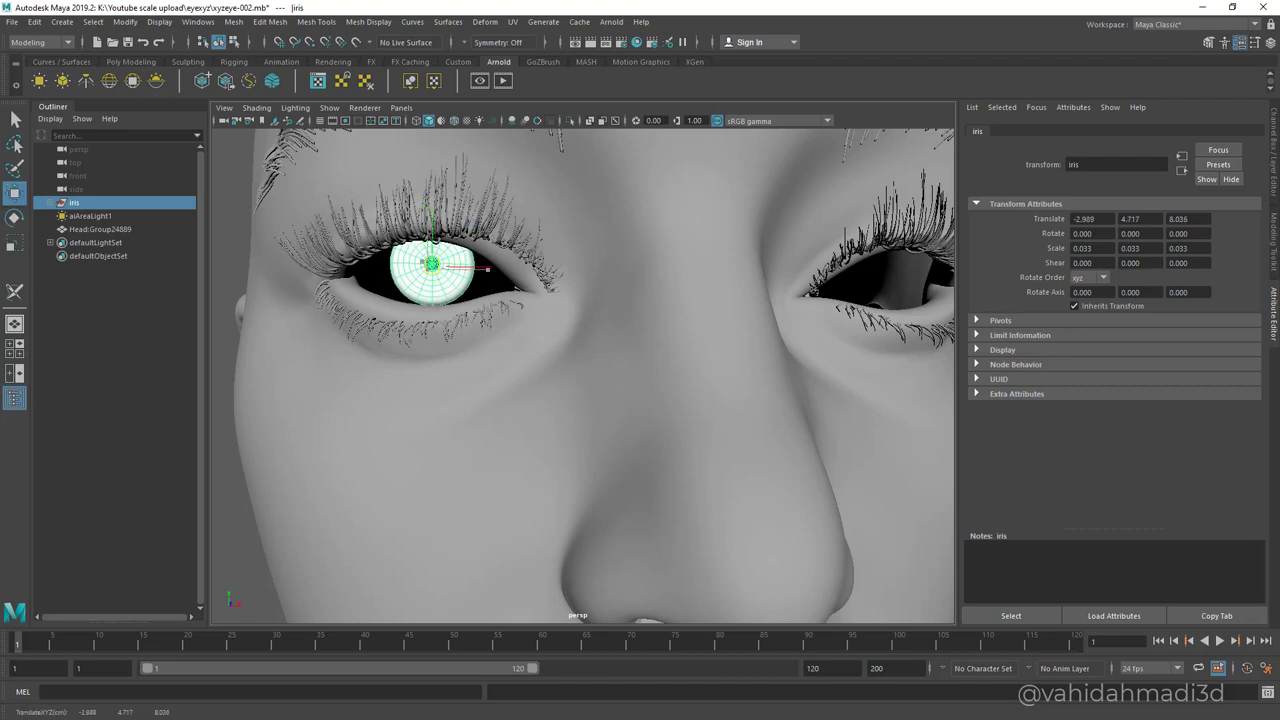
left_click_drag(431, 210, 431, 212)
left_click_drag(423, 261, 422, 261)
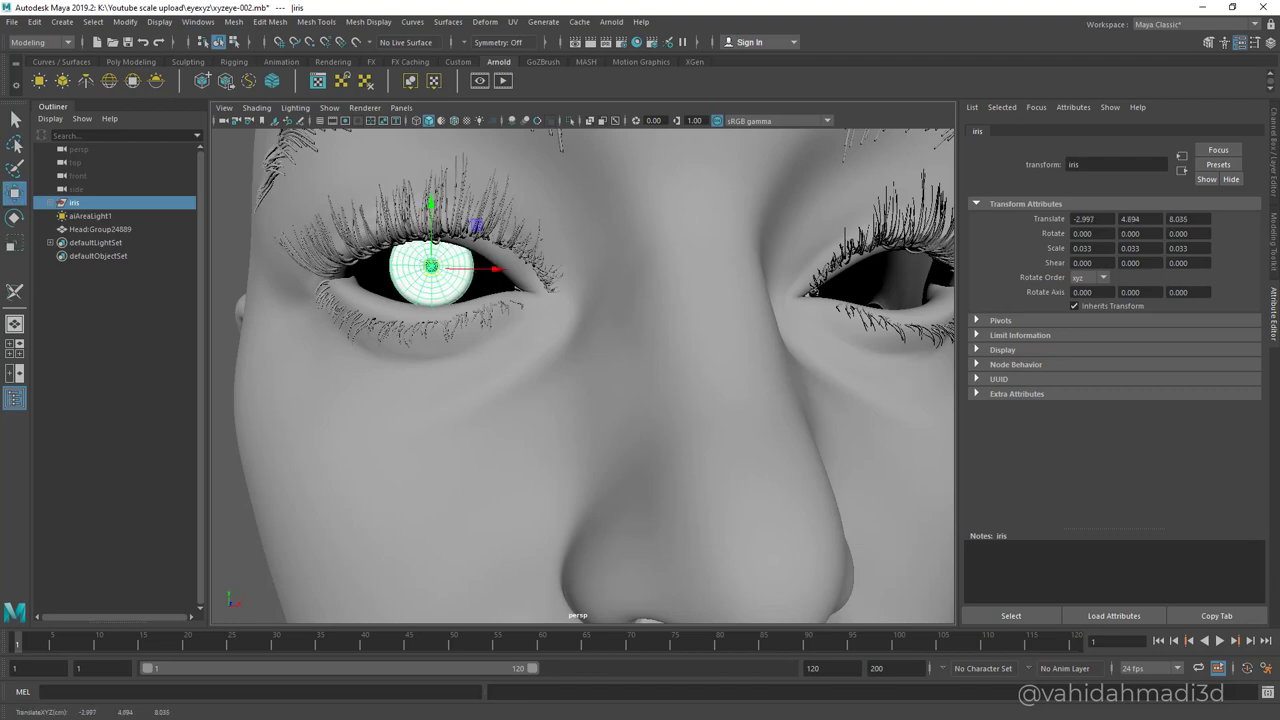
Render the head with the fitted iris in the Arnold RenderView, keeping the viewport's right eye visible beside the render window.
left_click(503, 80)
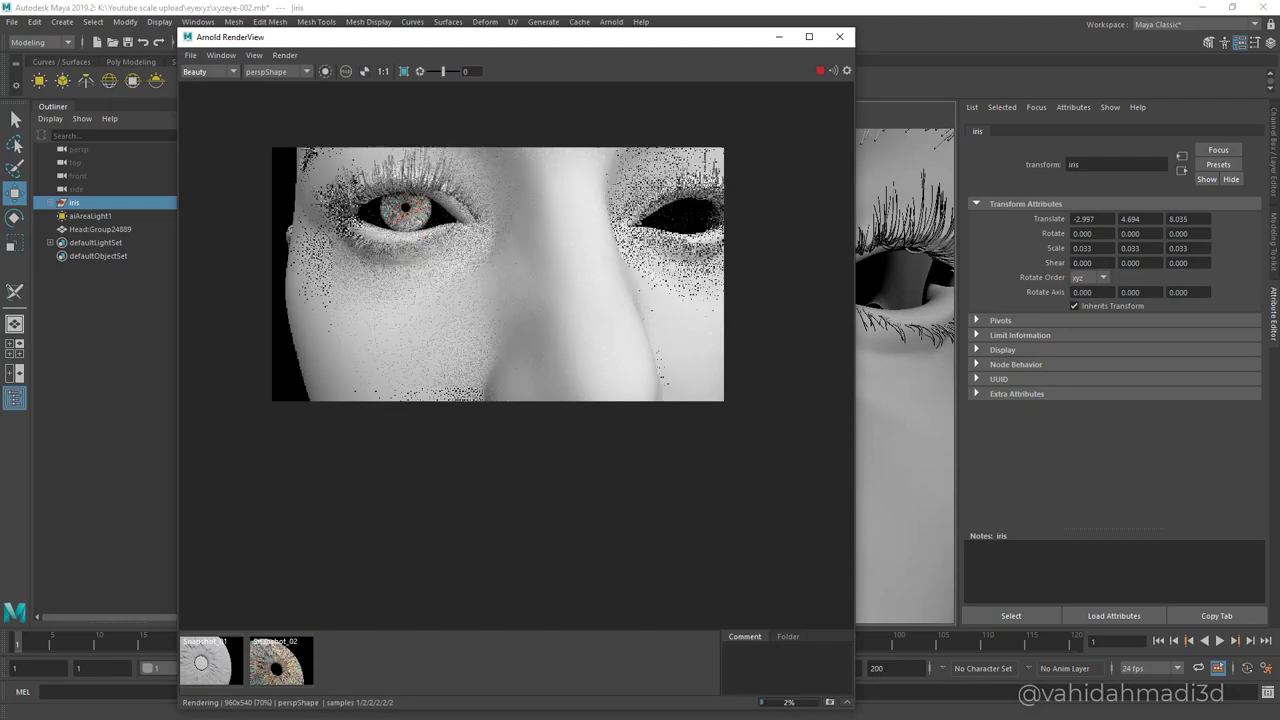
left_click_drag(500, 37, 773, 280)
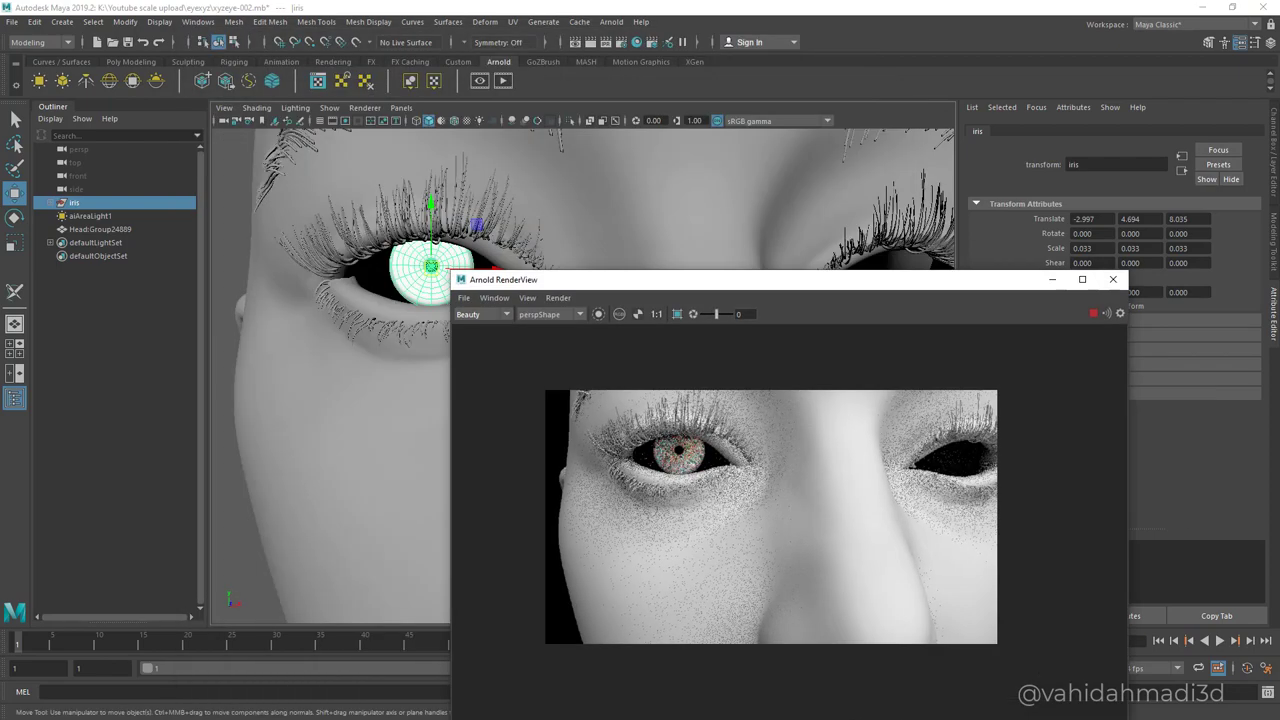
Frame the iris close-up with the render window beside it and limit the Arnold render to a region around the iris.
scroll(420, 240, "up", 4)
middle_click_drag(420, 240, 440, 255, "alt")
mouse_move(420, 240)
left_mouse_down("alt")
mouse_move(560, 235)
mouse_move(585, 220)
mouse_move(420, 240)
left_mouse_up("alt")
mouse_move(420, 240)
right_mouse_down("alt")
mouse_move(520, 240)
mouse_move(430, 240)
right_mouse_up("alt")
middle_click_drag(400, 220, 571, 298, "alt")
left_click_drag(700, 280, 917, 164)
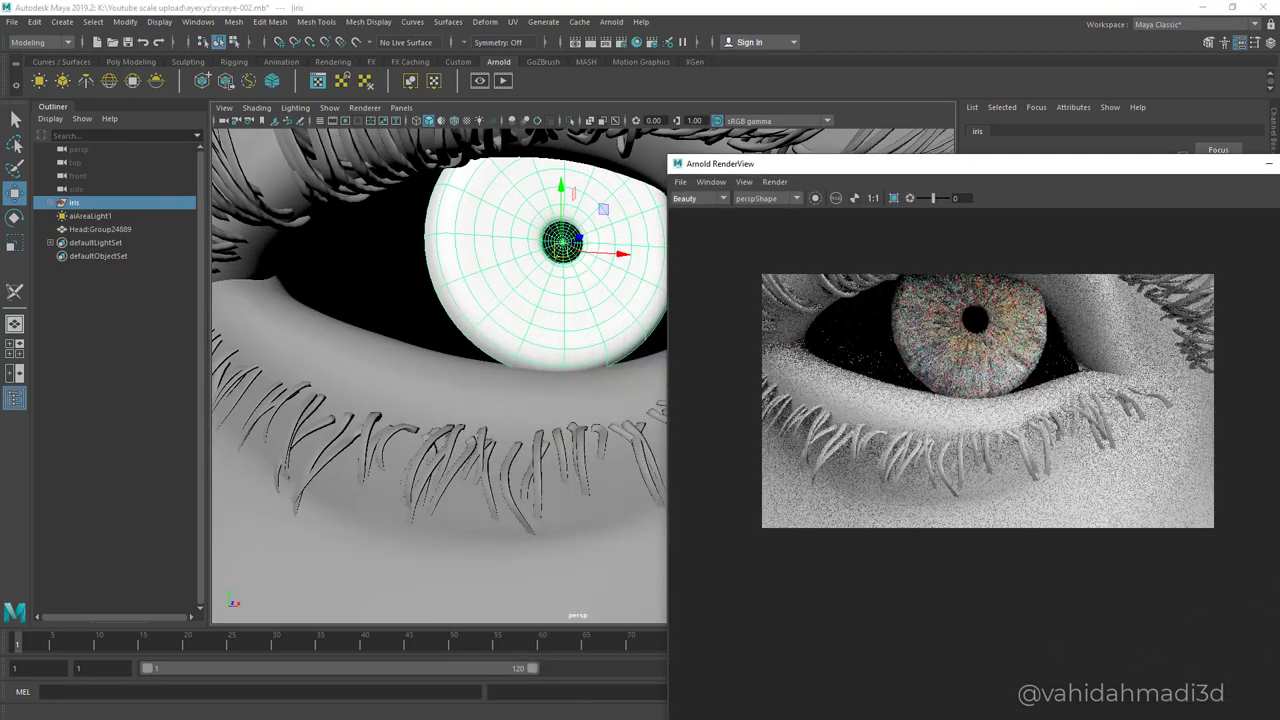
left_click_drag(877, 286, 1038, 398, "shift")
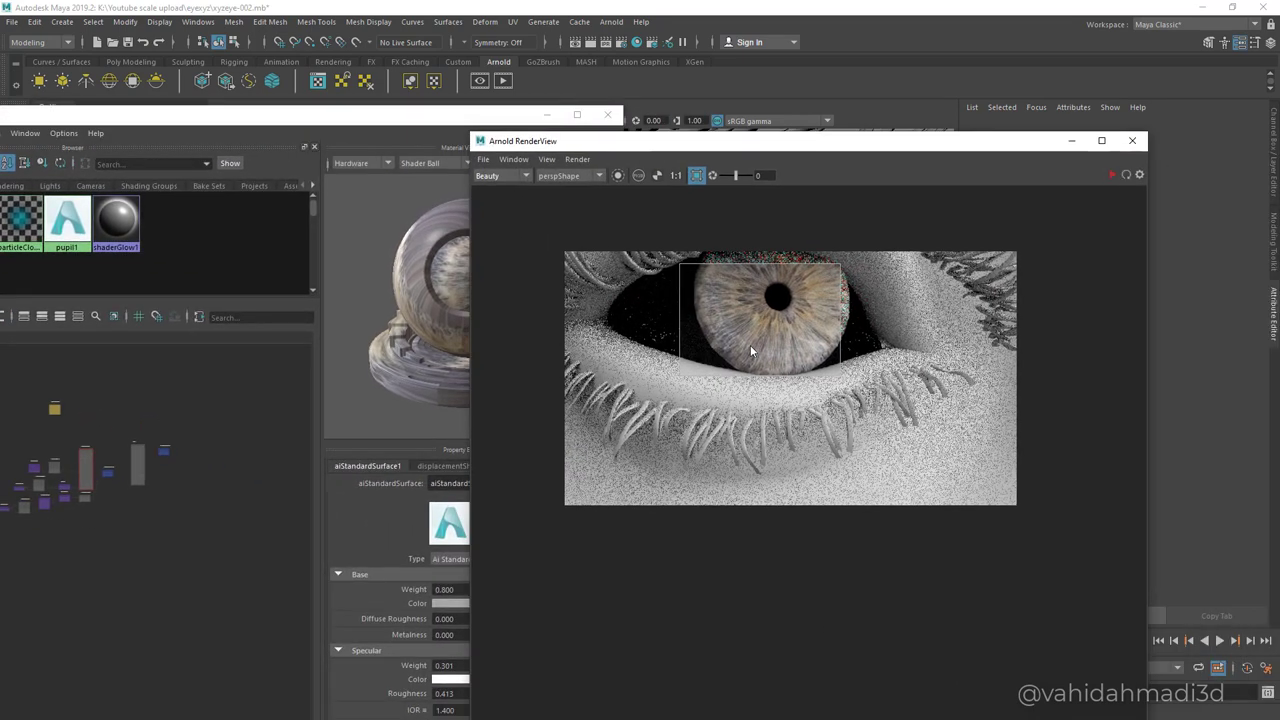
Set all three Input 2 values of the multiplyDivide1 node in the iris displacement network to 1.2.
left_click_drag(380, 115, 797, 114)
scroll(503, 510, "up", 6)
scroll(421, 490, "up", 3)
middle_click_drag(421, 485, 612, 549, "alt")
scroll(501, 543, "up", 3)
left_click(622, 509)
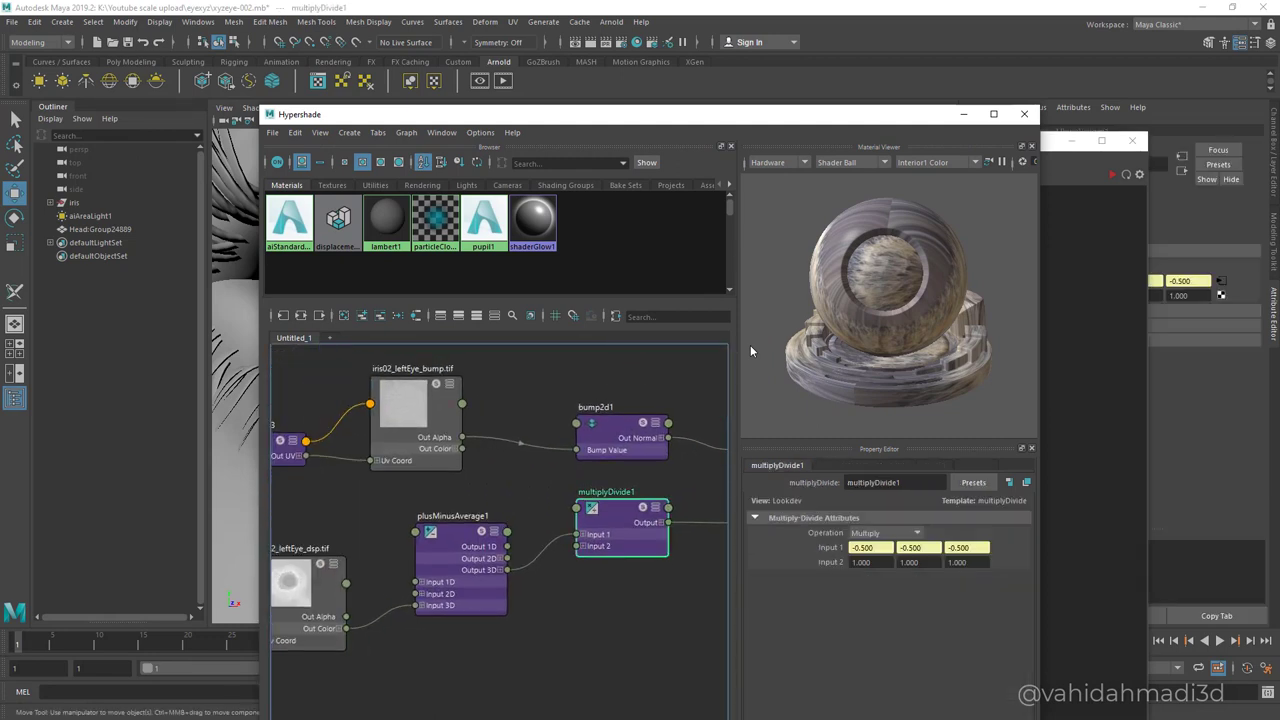
double_click(862, 562)
type("1.2")
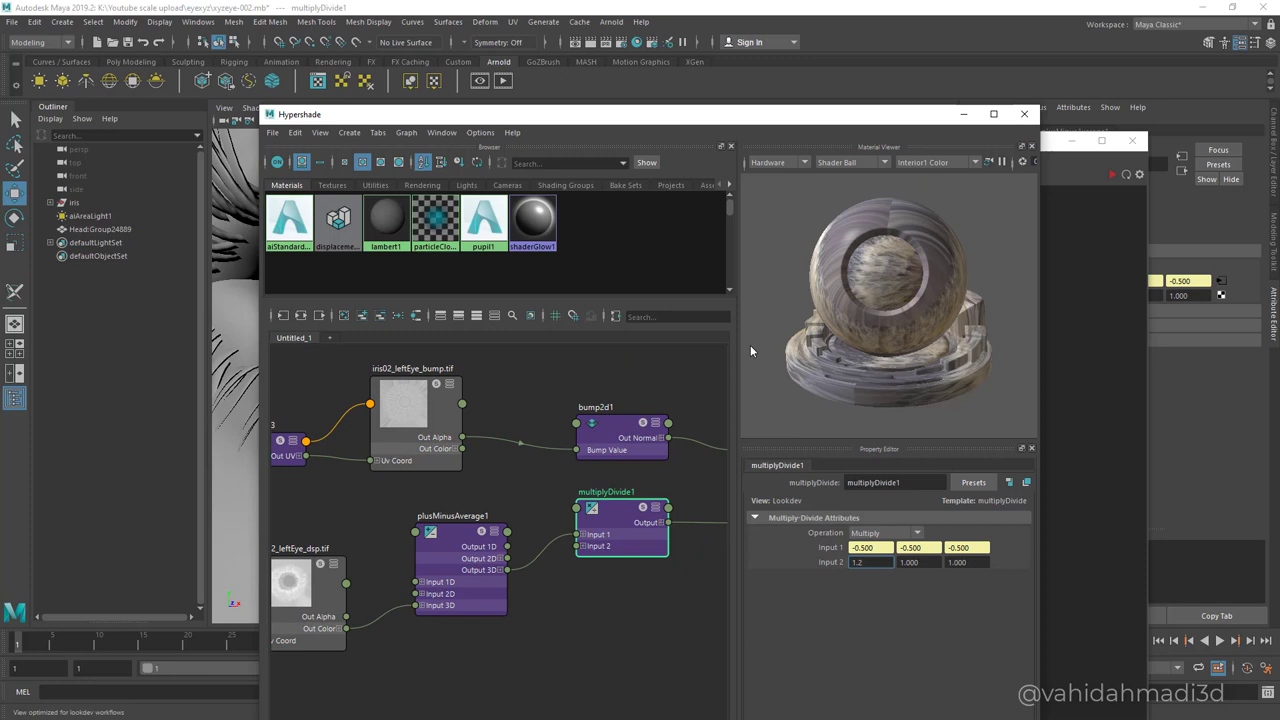
key("Tab")
type("1")
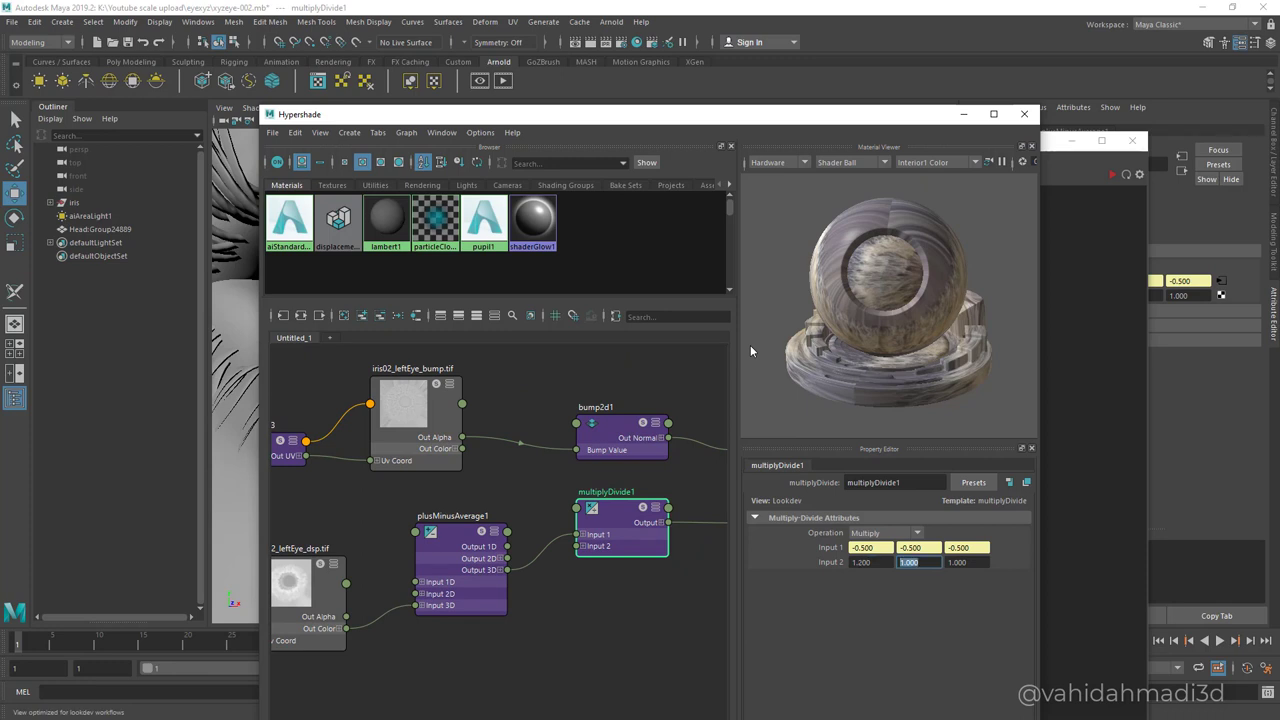
key("Tab")
type("1.2")
key("Return")
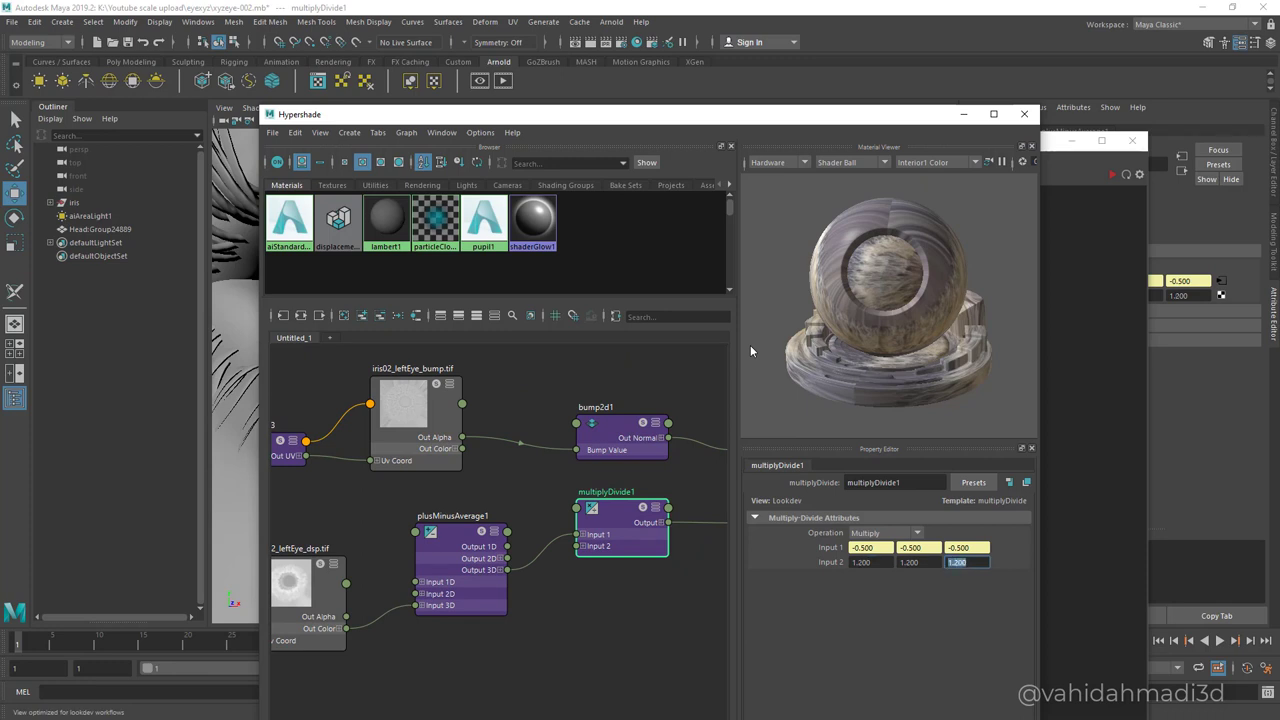
scroll(570, 605, "down", 3)
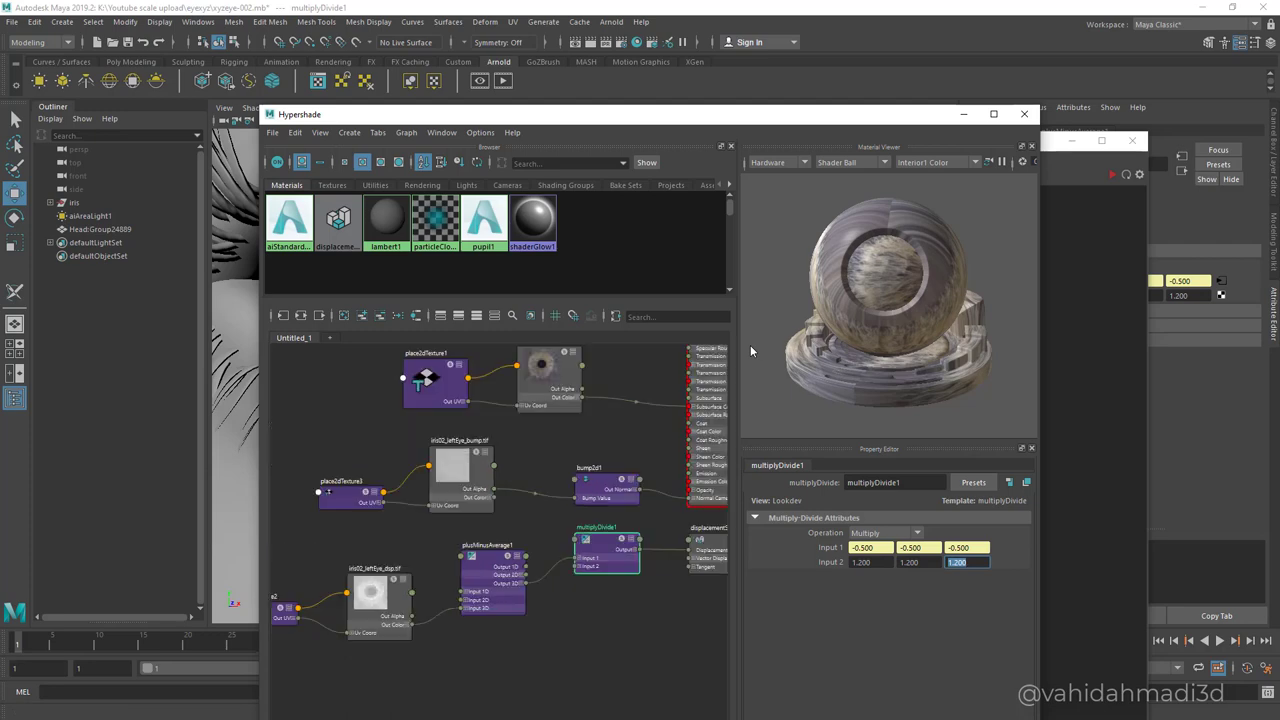
middle_click_drag(570, 605, 438, 623, "alt")
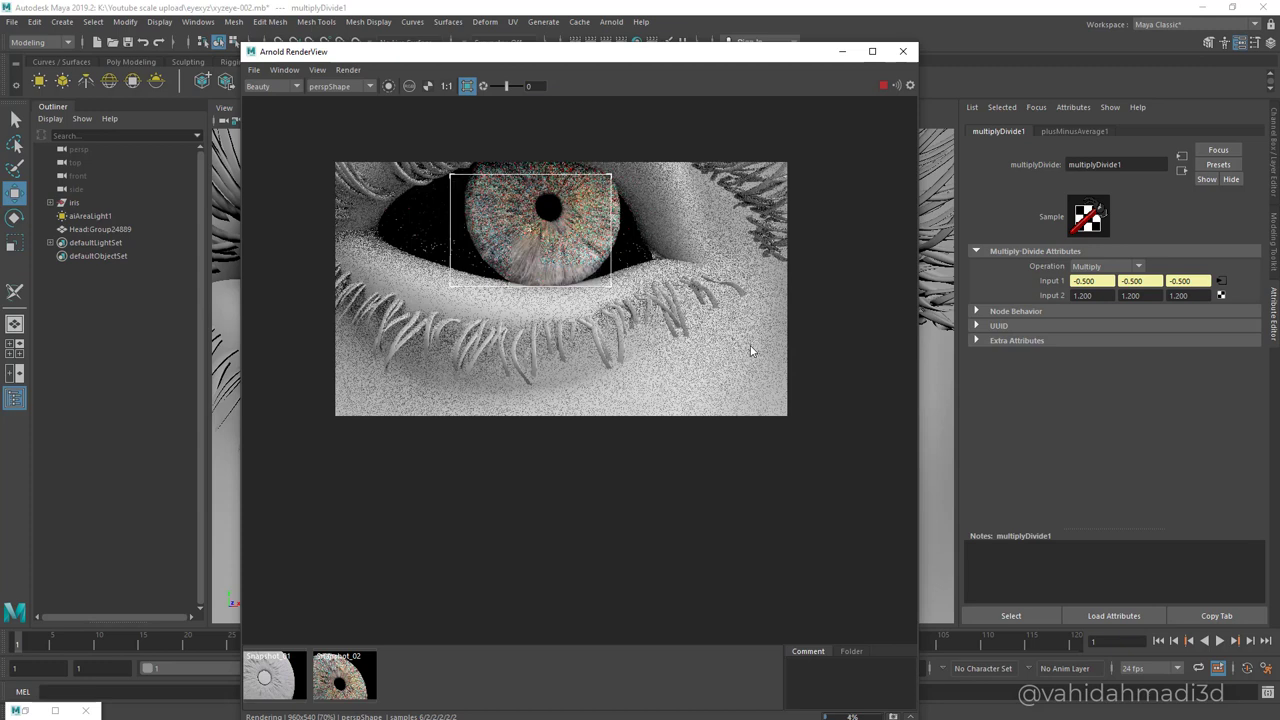
Examine the displaced iris detail up close in the updated Arnold region render.
mouse_move(557, 280)
left_mouse_down()
mouse_move(491, 257)
mouse_move(478, 165)
left_mouse_up()
key("Escape")
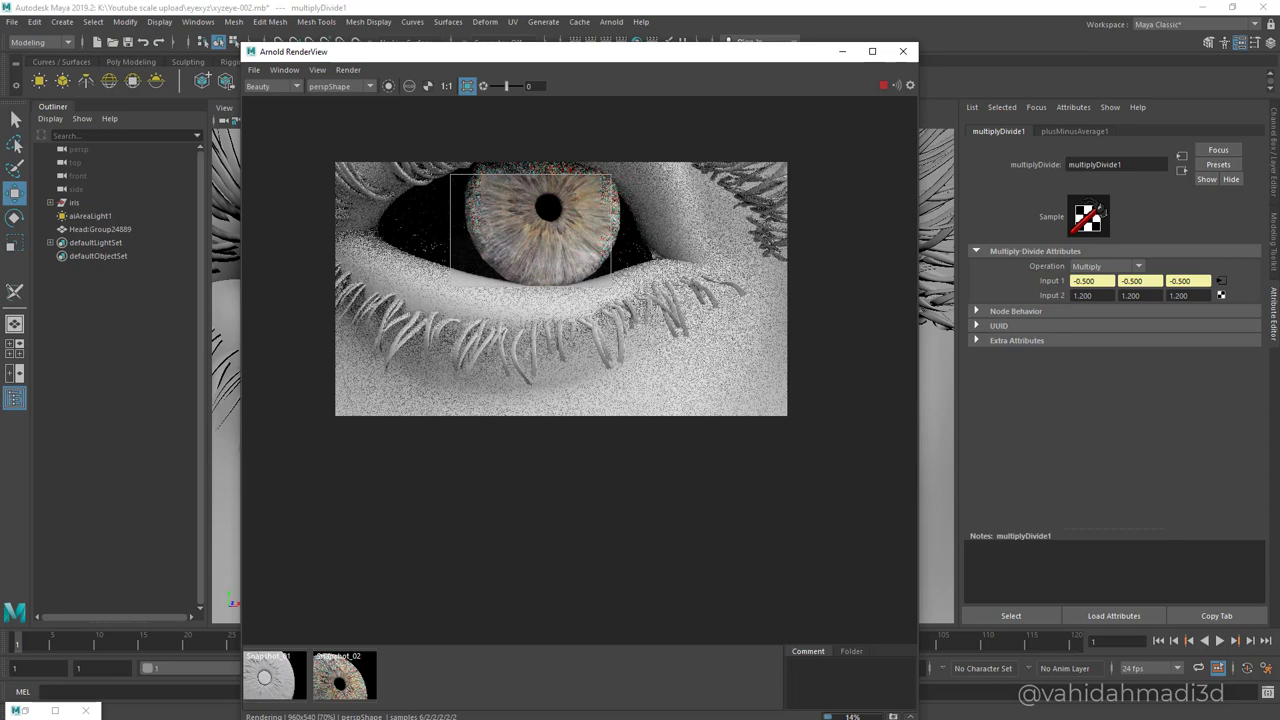
scroll(555, 218, "up", 2)
middle_click_drag(503, 241, 538, 324)
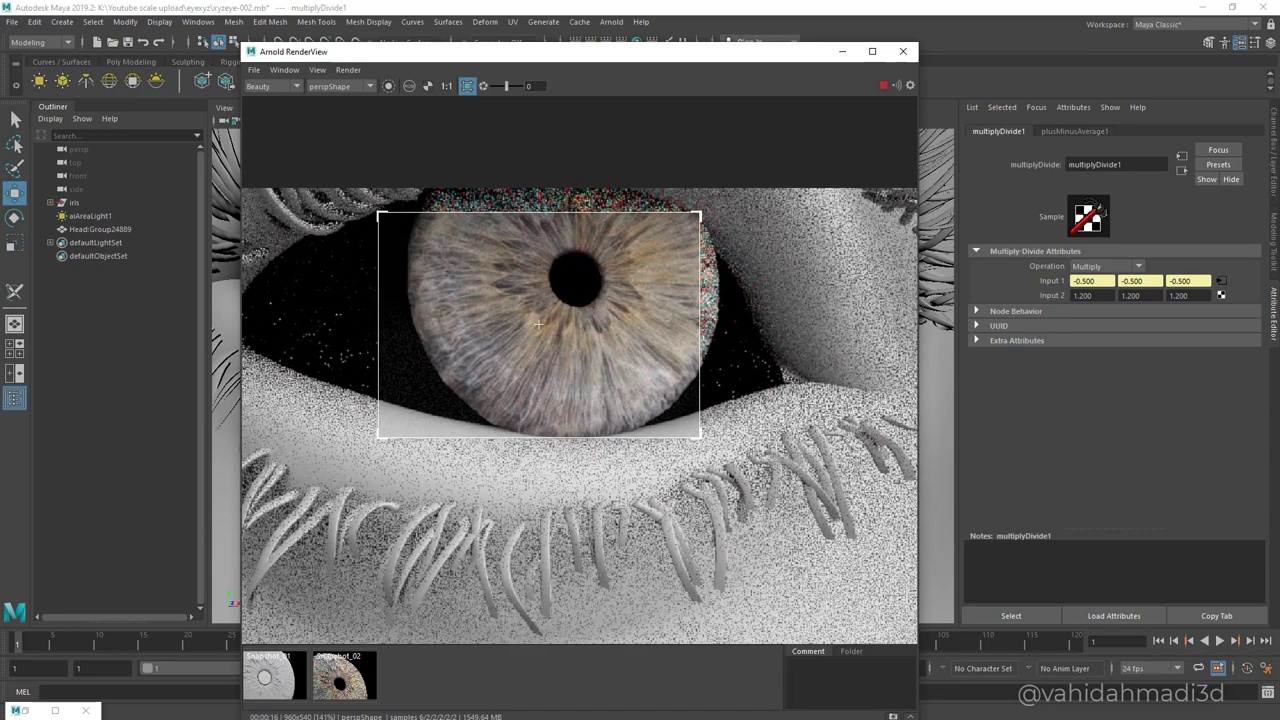
scroll(603, 344, "down", 2)
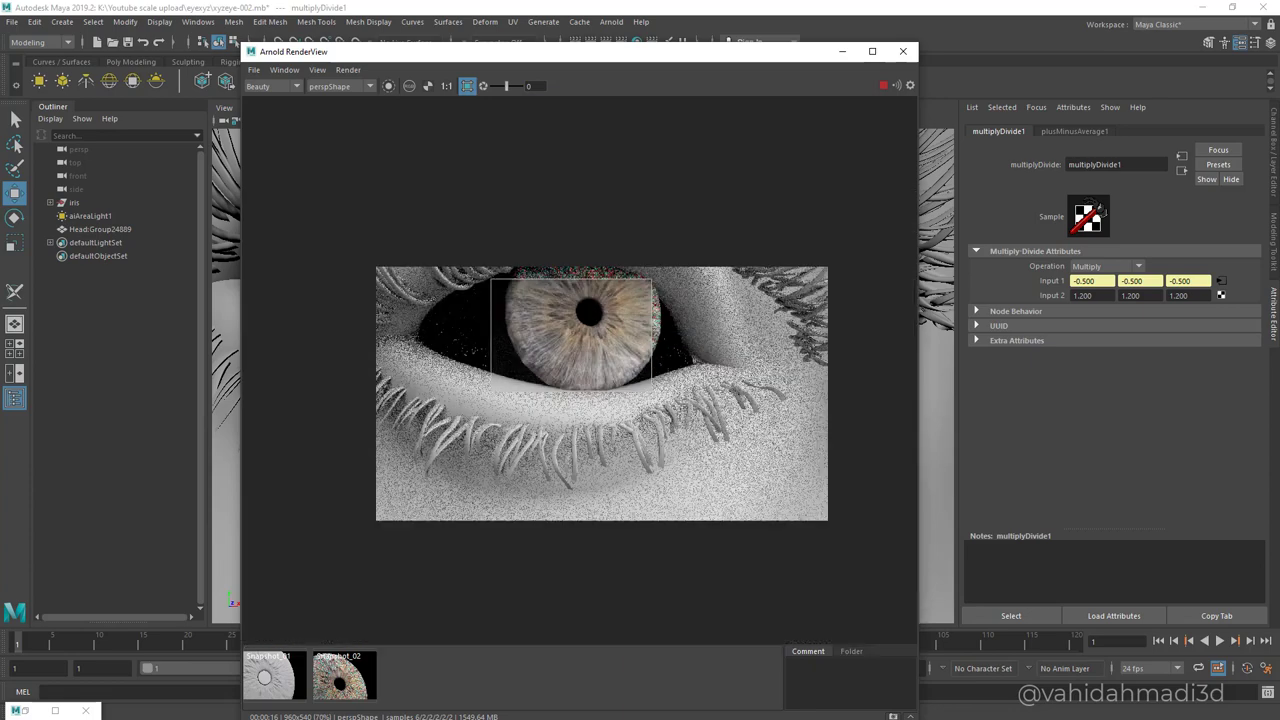
Set the Arnold Renderer's gaussian filter width to 1.8 in the Render Settings.
left_click_drag(580, 51, 545, 191)
left_click(621, 42)
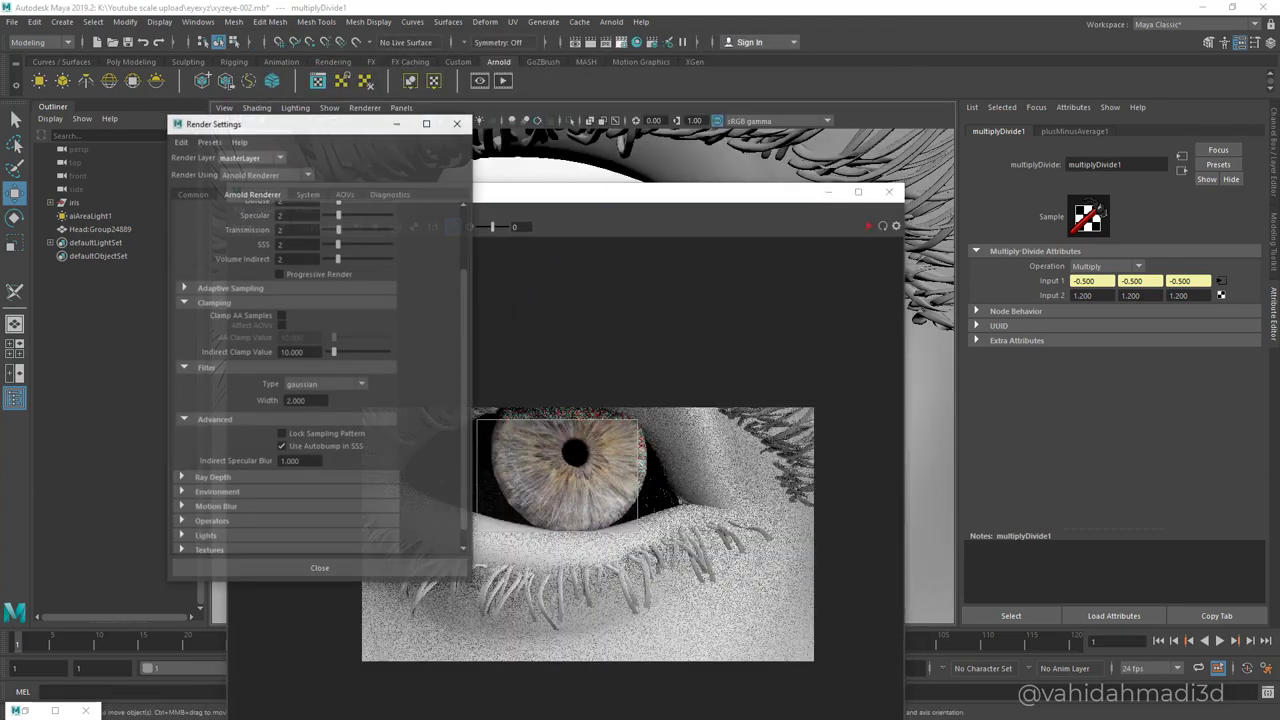
scroll(320, 380, "up", 2)
scroll(320, 380, "down", 1)
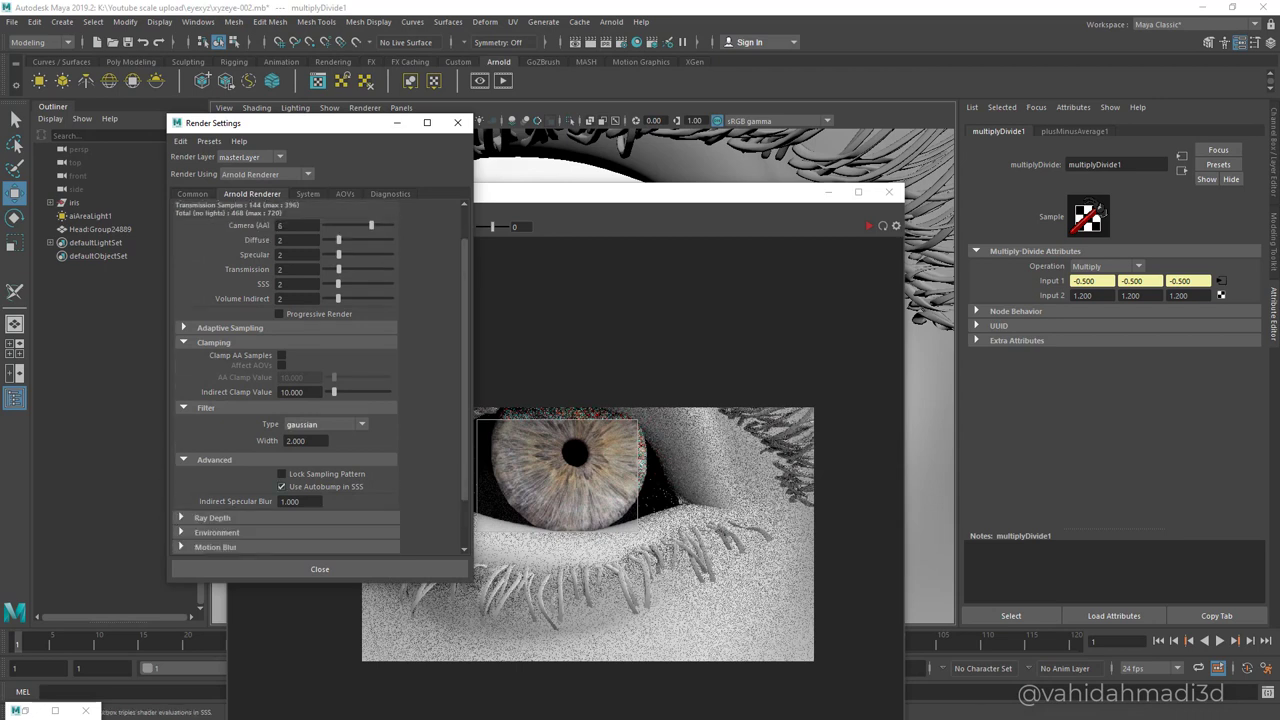
scroll(320, 440, "up", 1)
double_click(299, 481)
type("1.8")
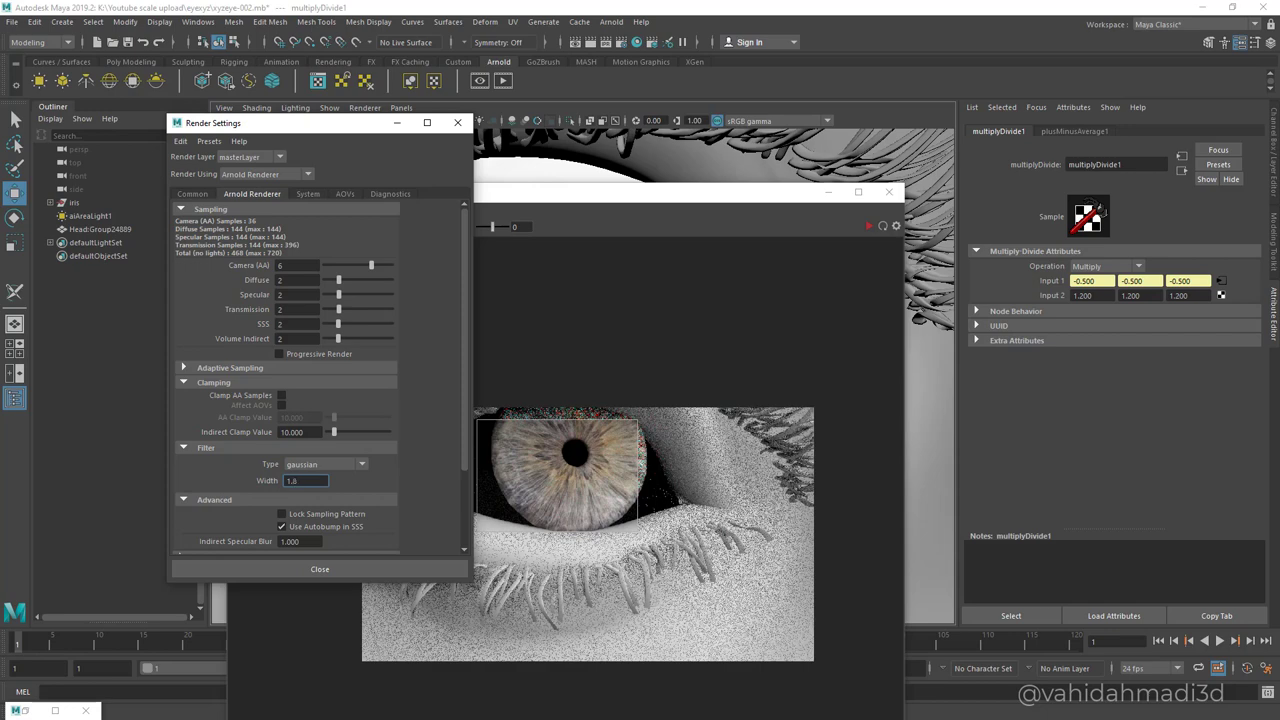
key("Return")
Re-render the iris region, inspect it enlarged, and close the Arnold RenderView.
left_click(869, 226)
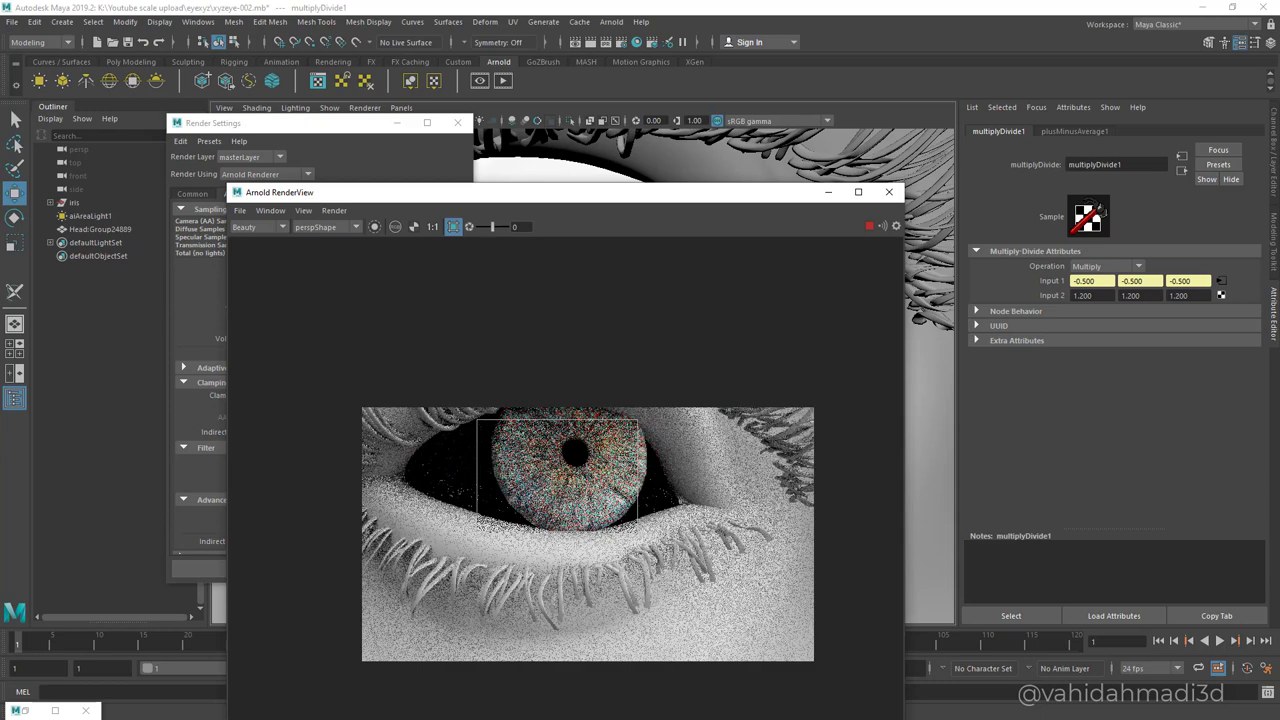
scroll(573, 520, "up", 2)
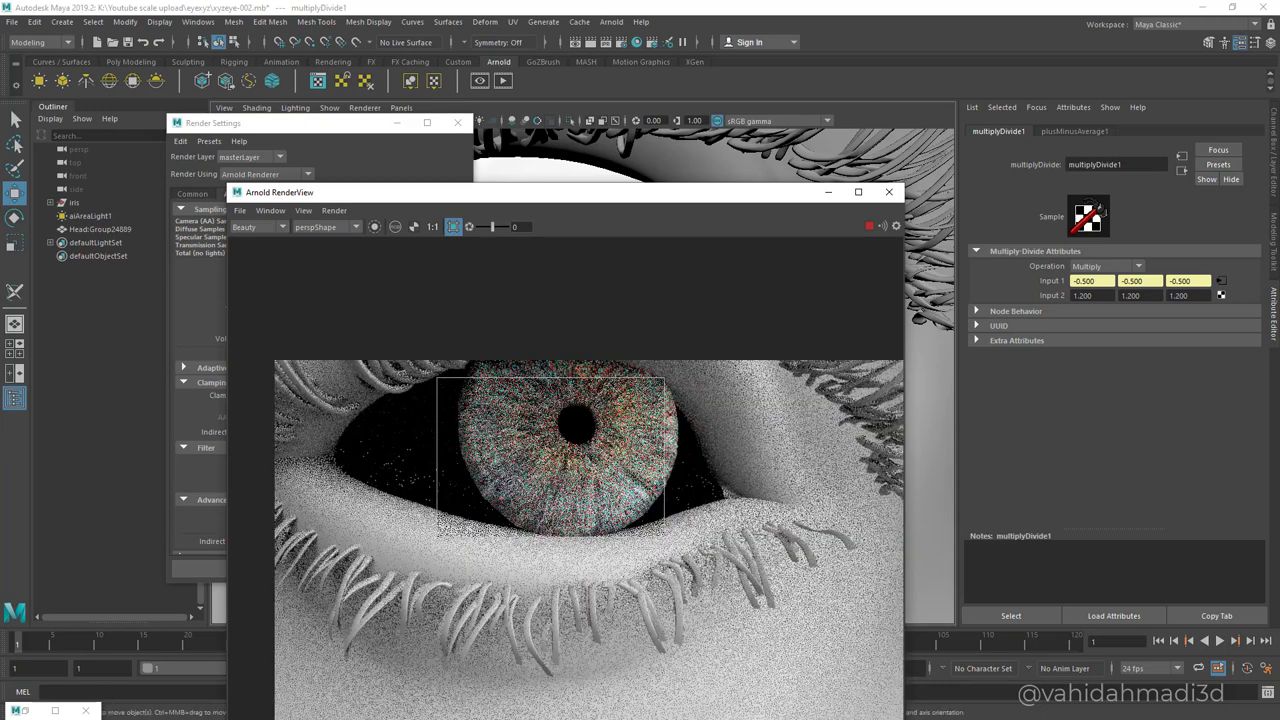
left_click(889, 192)
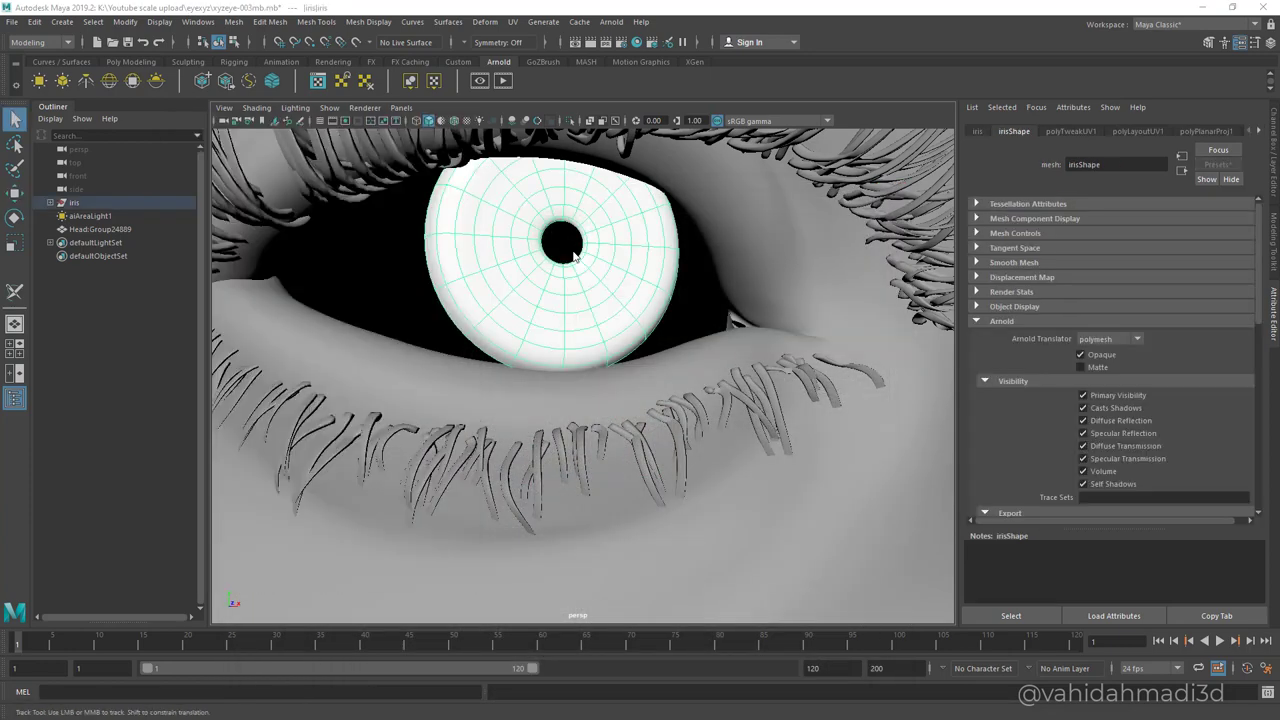
Reopen the iris and pupil shader networks in the Hypershade and rearrange all graphed nodes.
left_click_drag(560, 300, 572, 274, "alt")
scroll(572, 274, "up", 3)
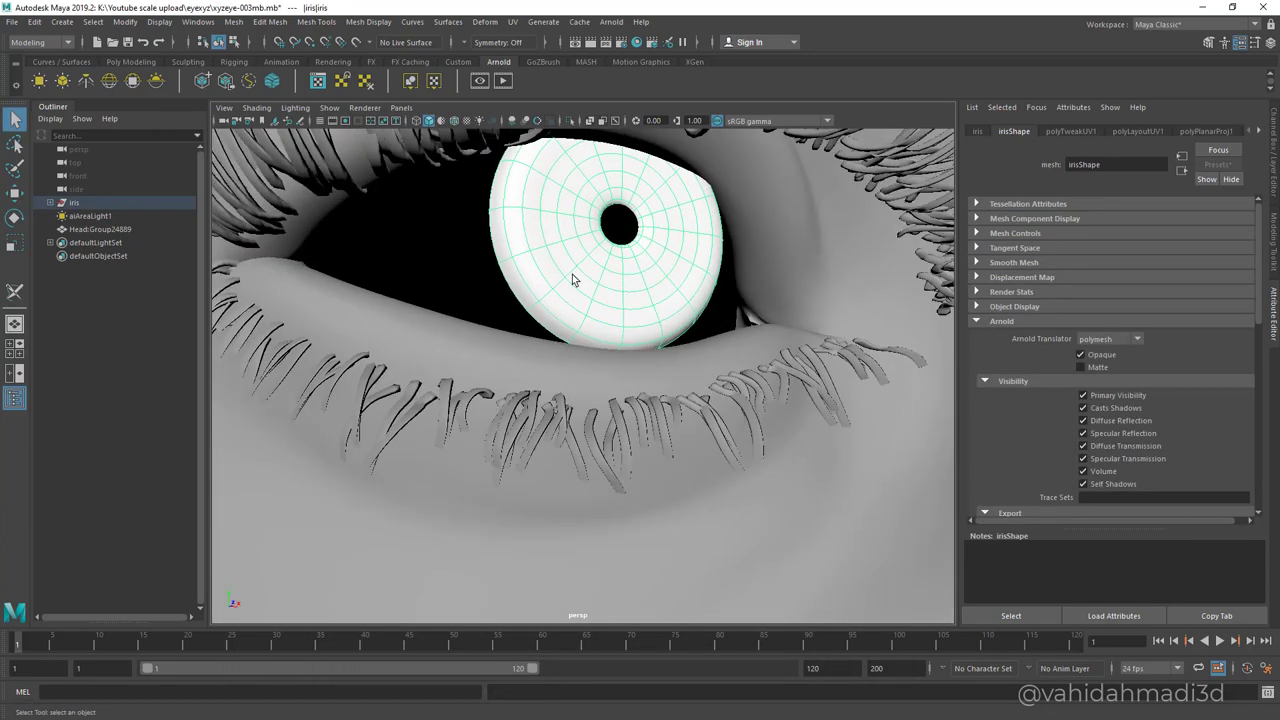
left_click(636, 42)
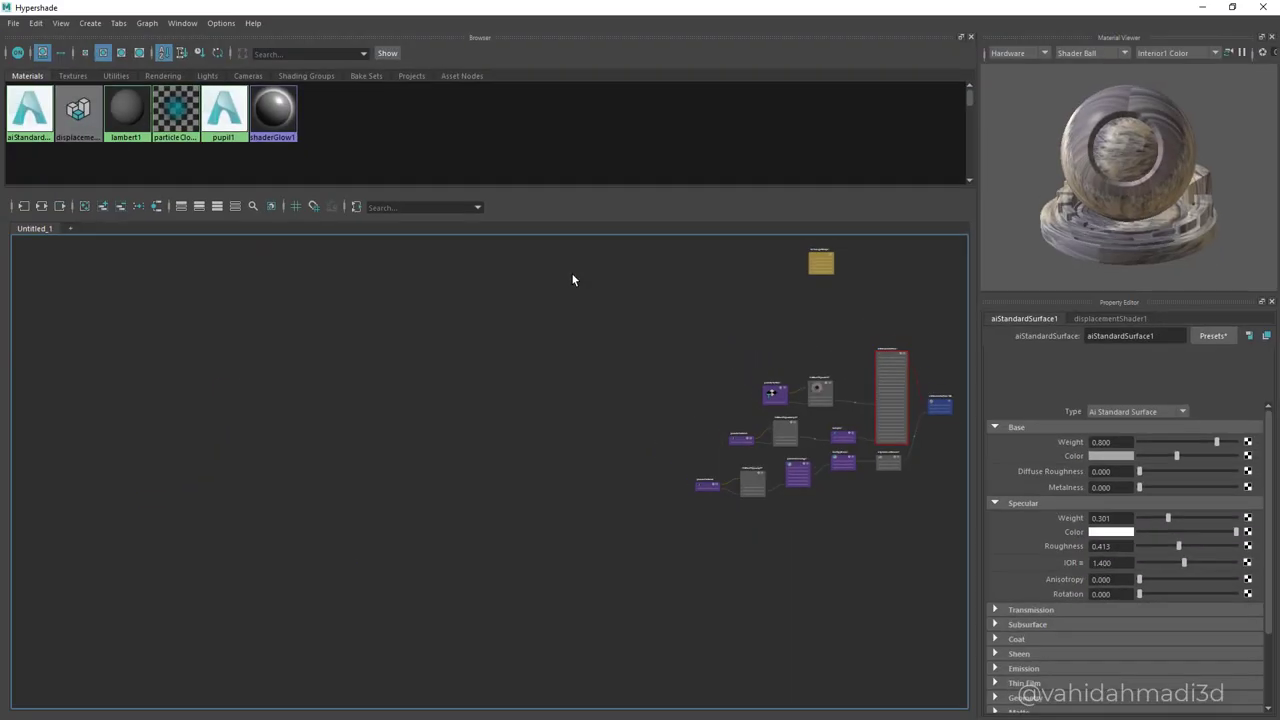
middle_click_drag(649, 449, 463, 492, "alt")
scroll(463, 492, "down", 3)
left_click_drag(418, 297, 823, 613)
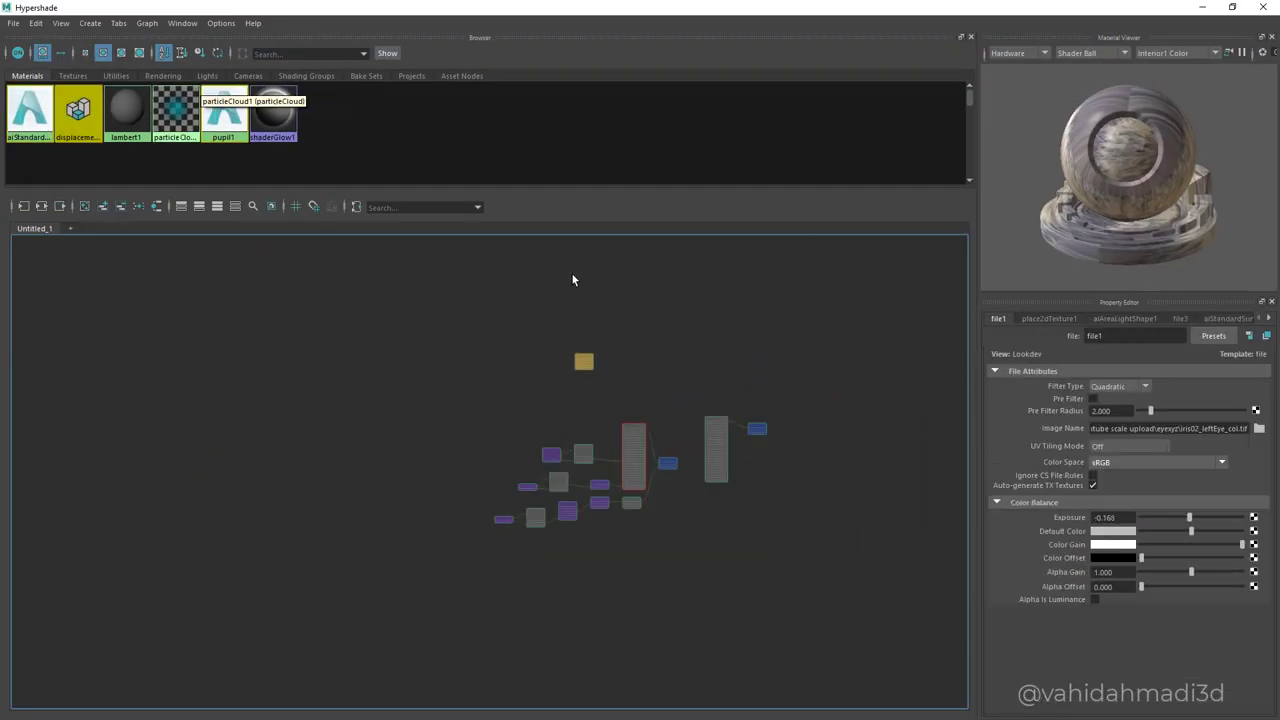
left_click(147, 23)
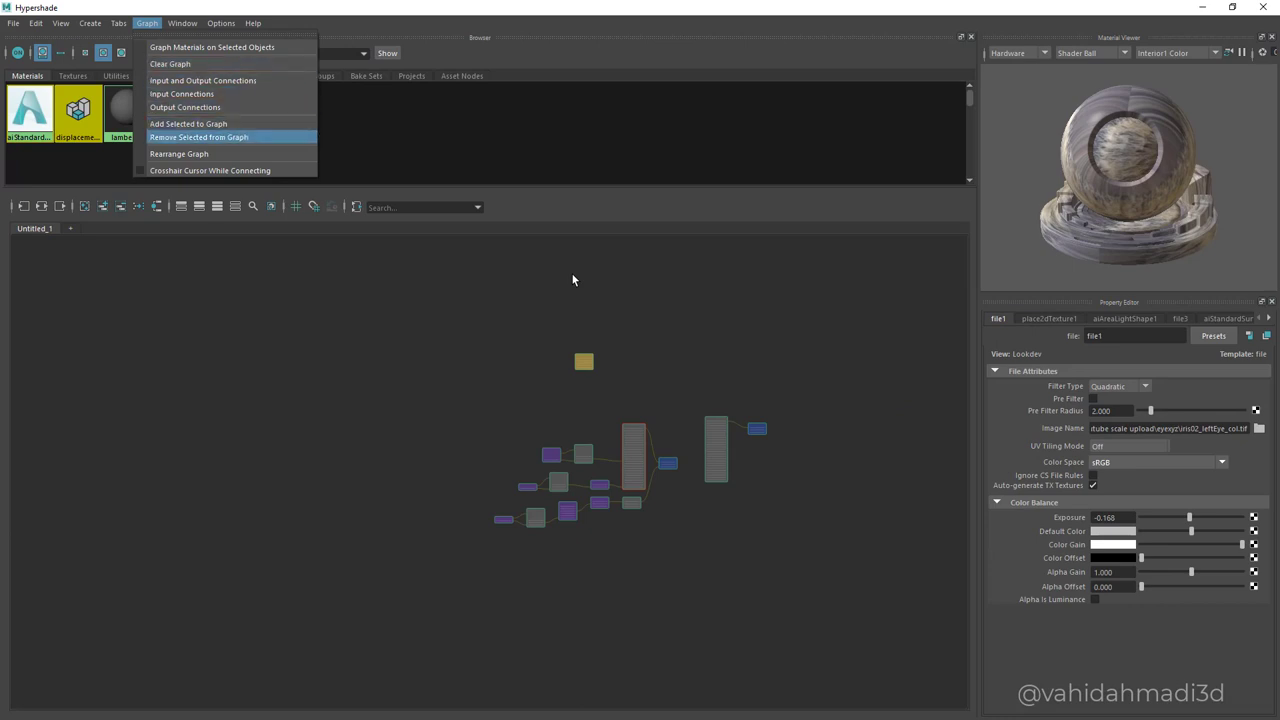
key("Down")
key("Return")
middle_click_drag(573, 280, 547, 346, "alt")
left_click(573, 280)
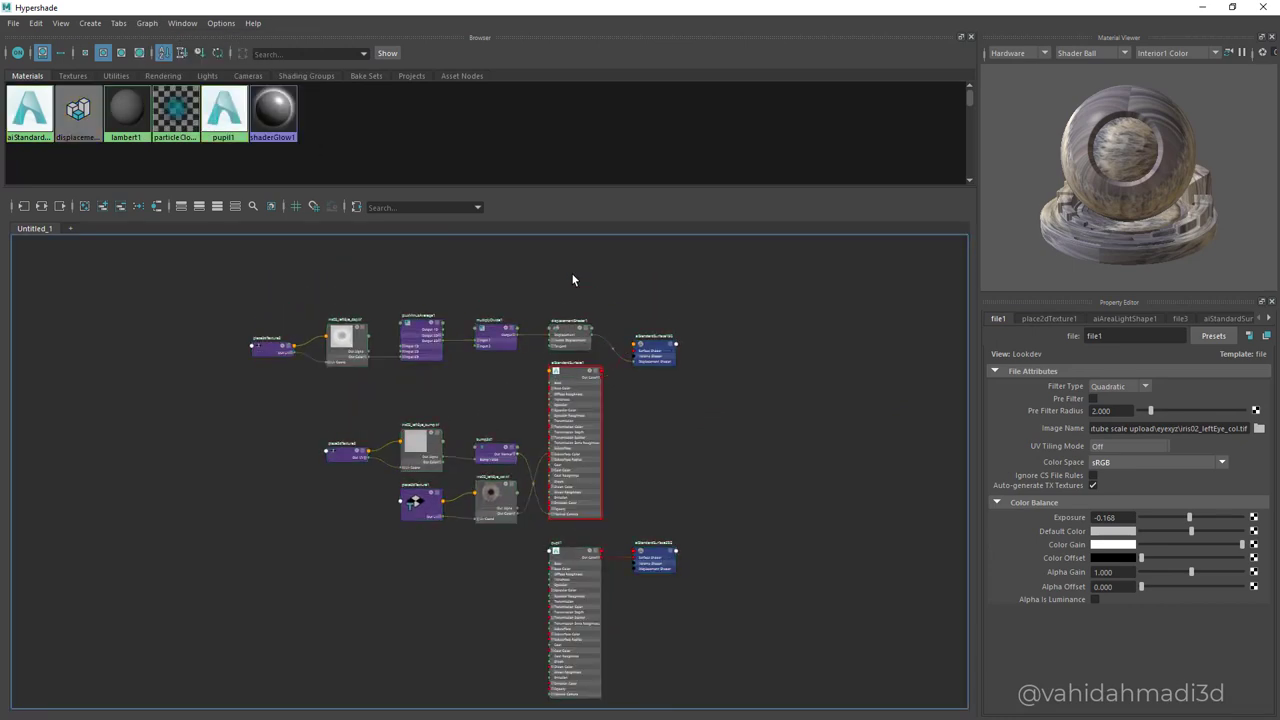
Connect a Ramp texture to aiStandardSurface1's Opacity and narrow its black-to-white transition, placing black at about 0.61 and white at 0.728.
mouse_move(573, 280)
middle_mouse_down("alt")
mouse_move(589, 134)
mouse_move(593, 247)
mouse_move(539, 435)
mouse_move(567, 376)
middle_mouse_up("alt")
scroll(573, 280, "up", 4)
scroll(573, 280, "down", 2)
scroll(573, 280, "up", 2)
left_click_drag(450, 296, 428, 281)
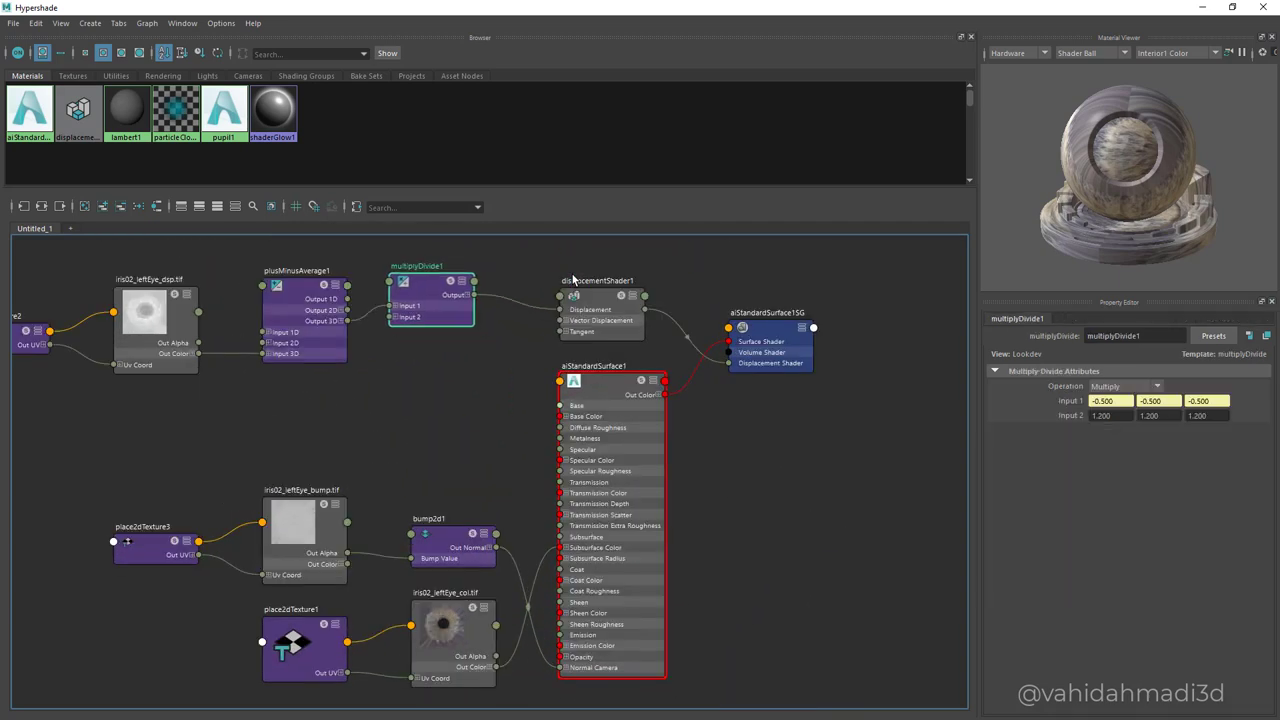
left_click(607, 381)
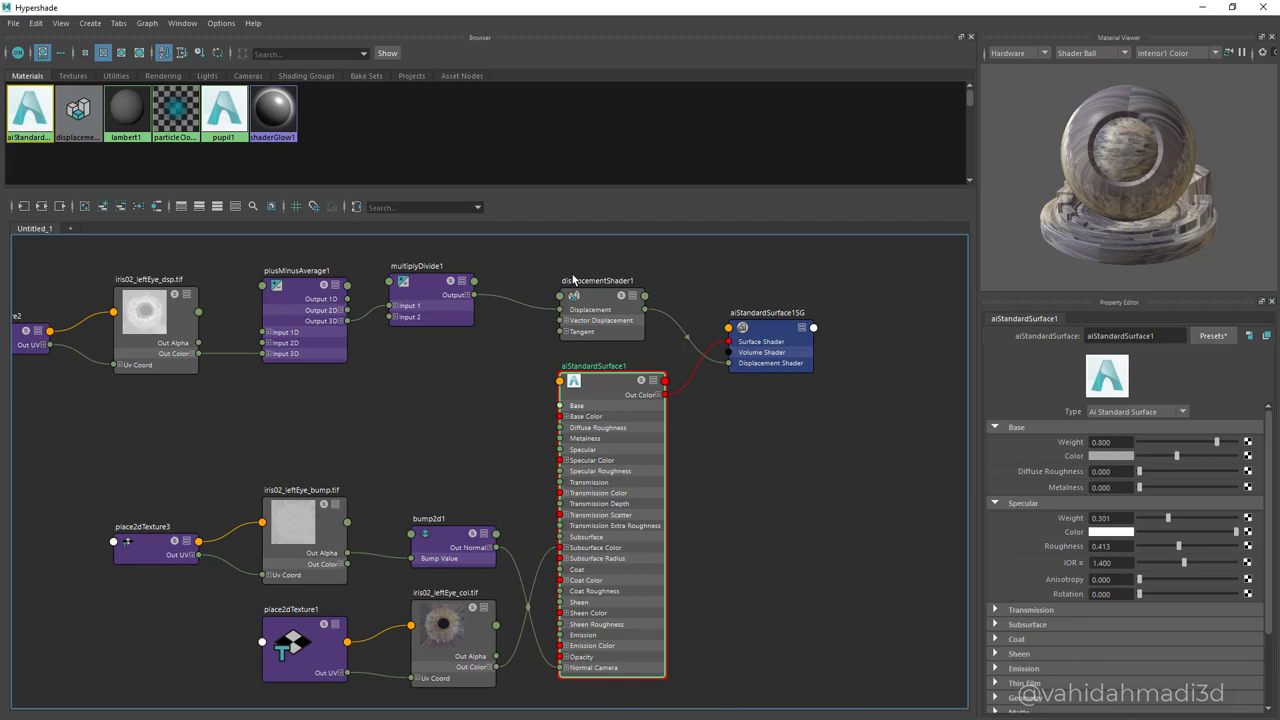
scroll(1125, 560, "down", 3)
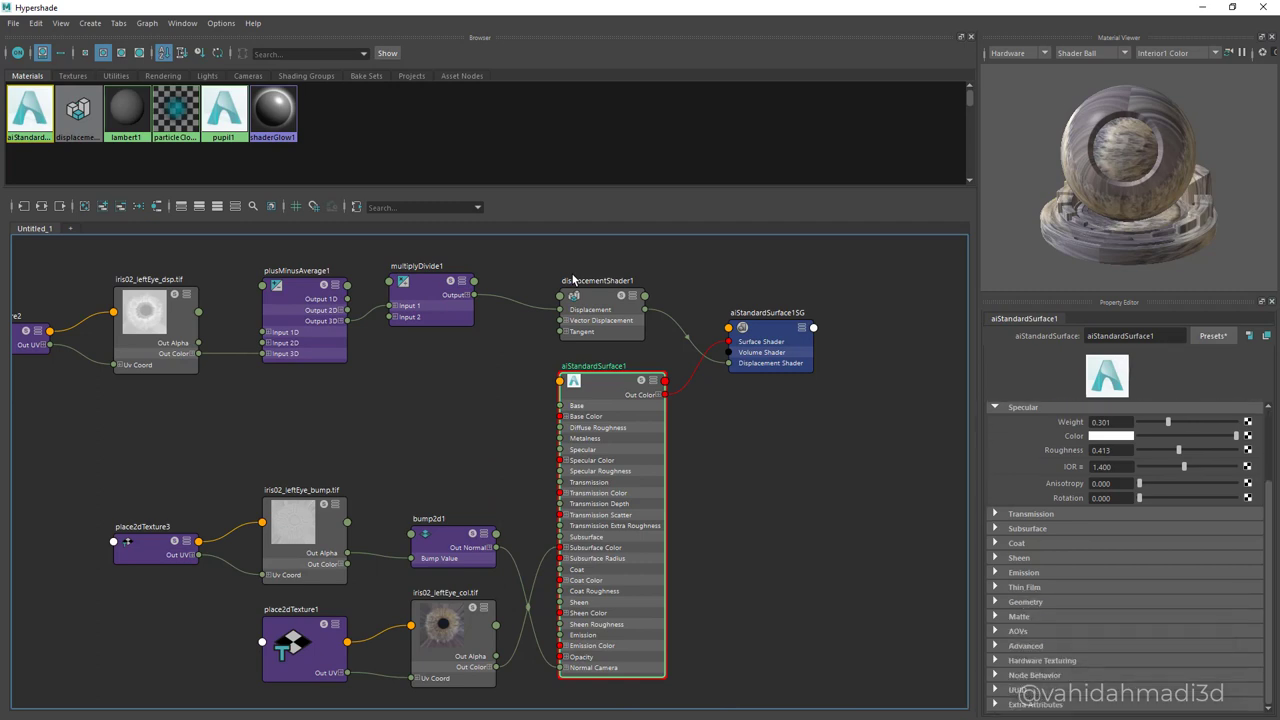
left_click(1025, 602)
scroll(1100, 602, "down", 2)
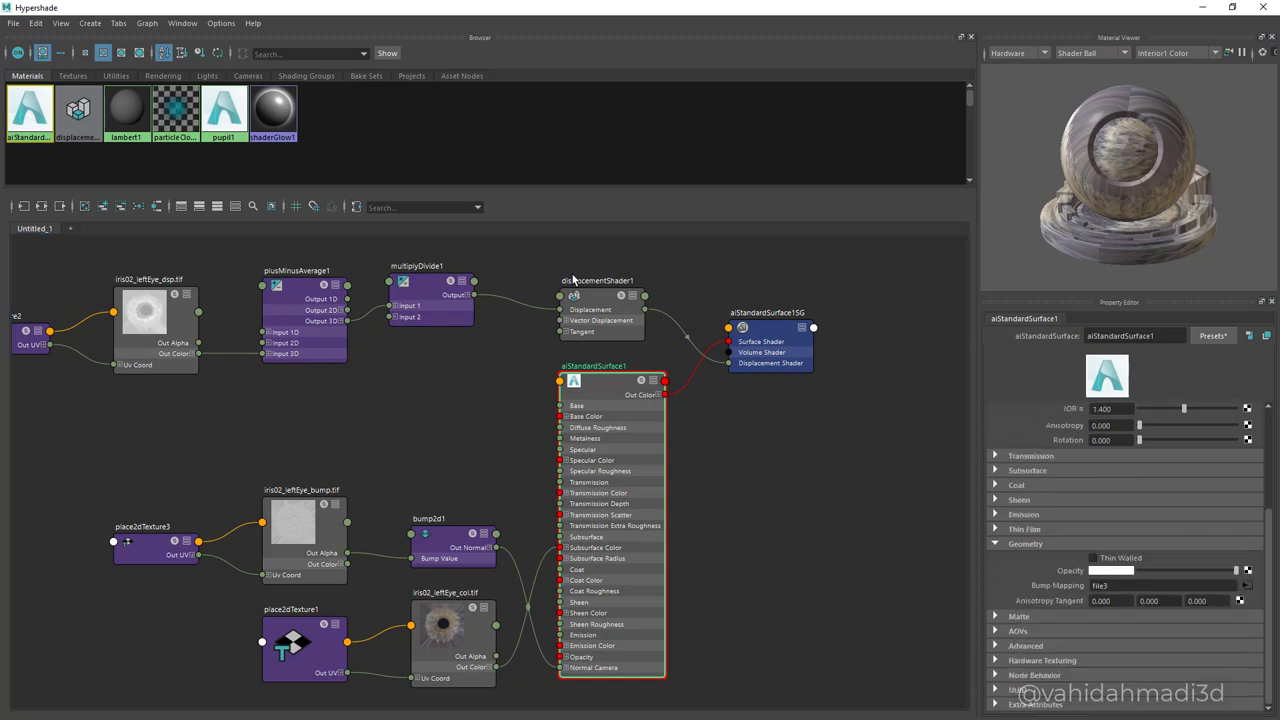
left_click(1247, 571)
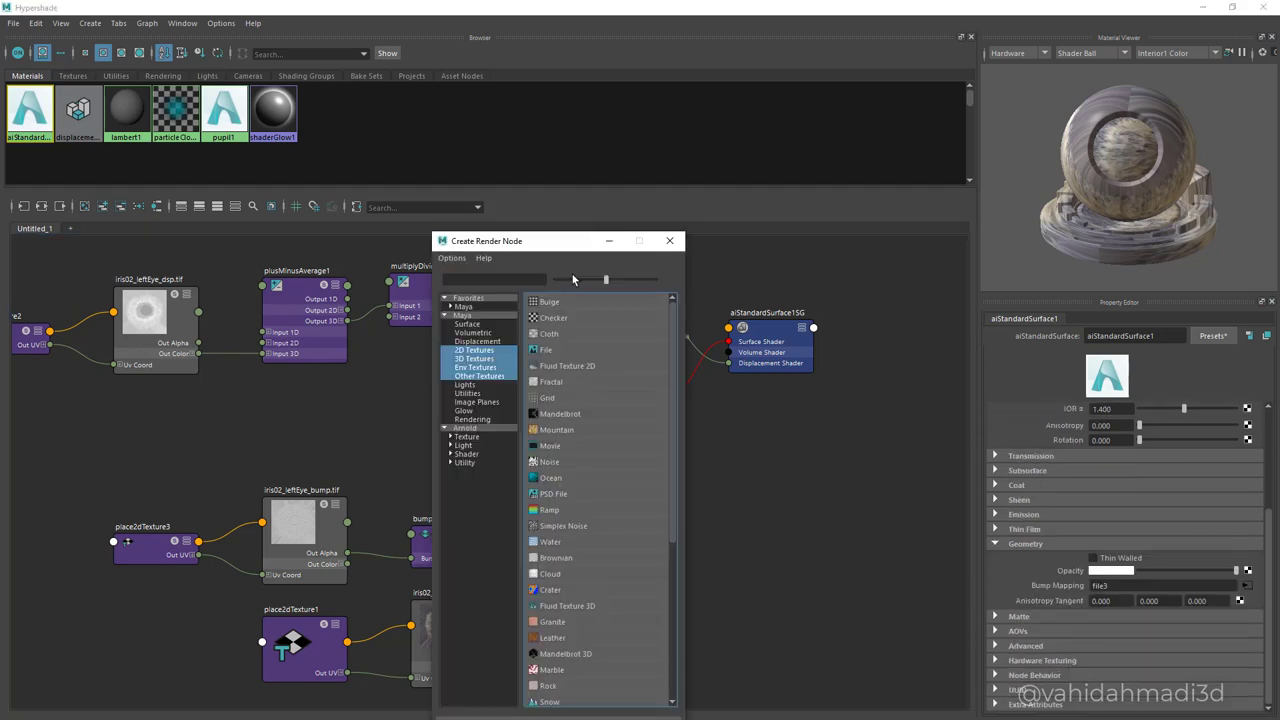
left_click(549, 510)
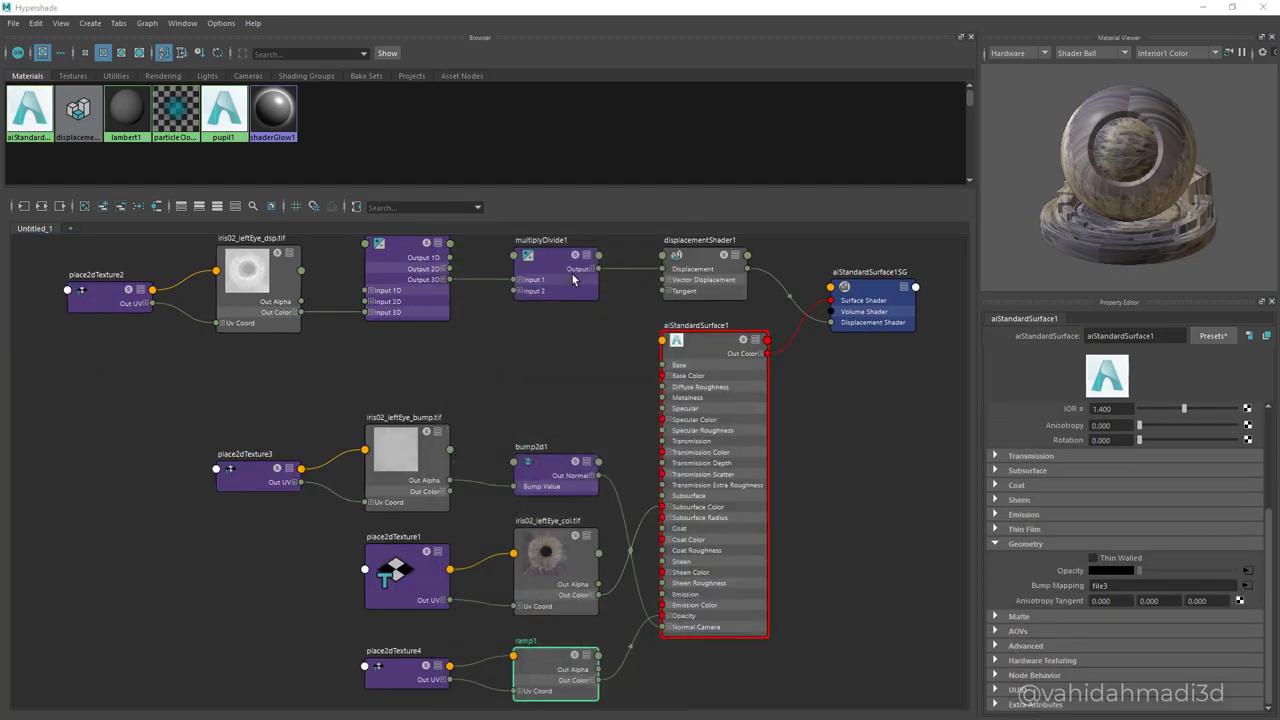
left_click_drag(1005, 467, 1136, 467)
left_click_drag(1220, 467, 1157, 467)
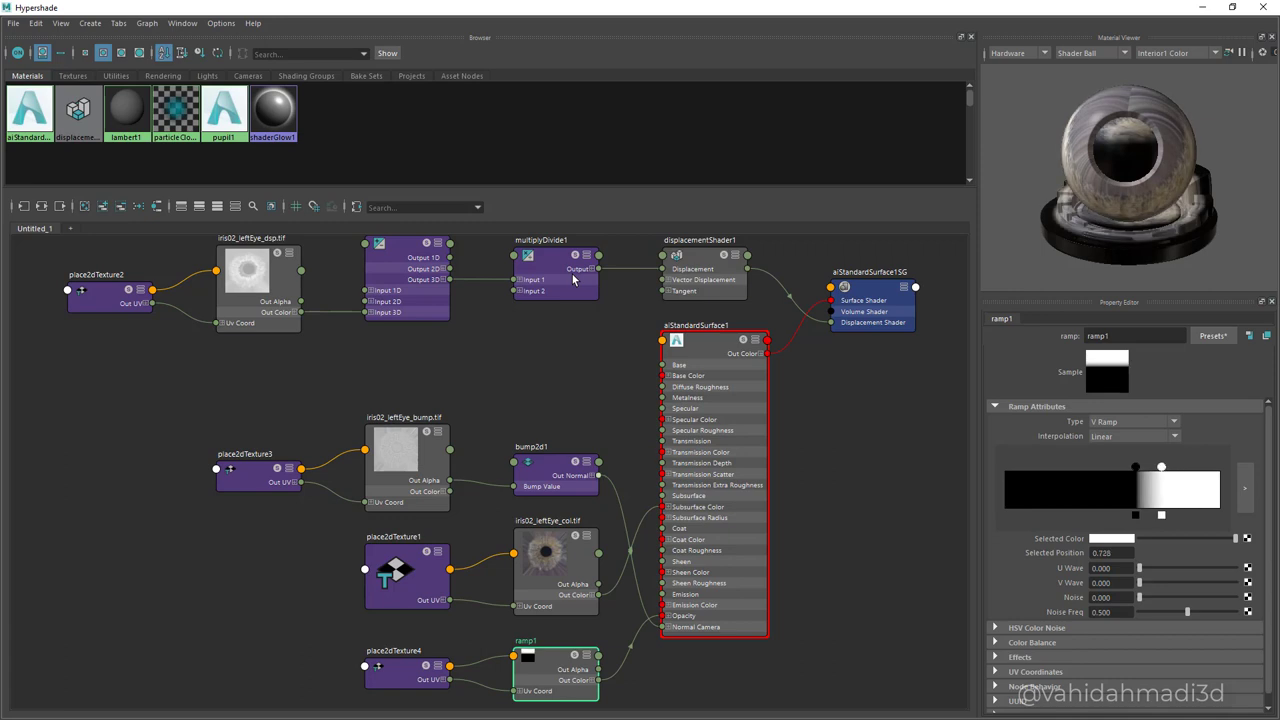
Solo the ramp1 texture so the Material Viewer previews only its black-and-white gradient.
left_click_drag(570, 461, 553, 457)
scroll(554, 457, "up", 2)
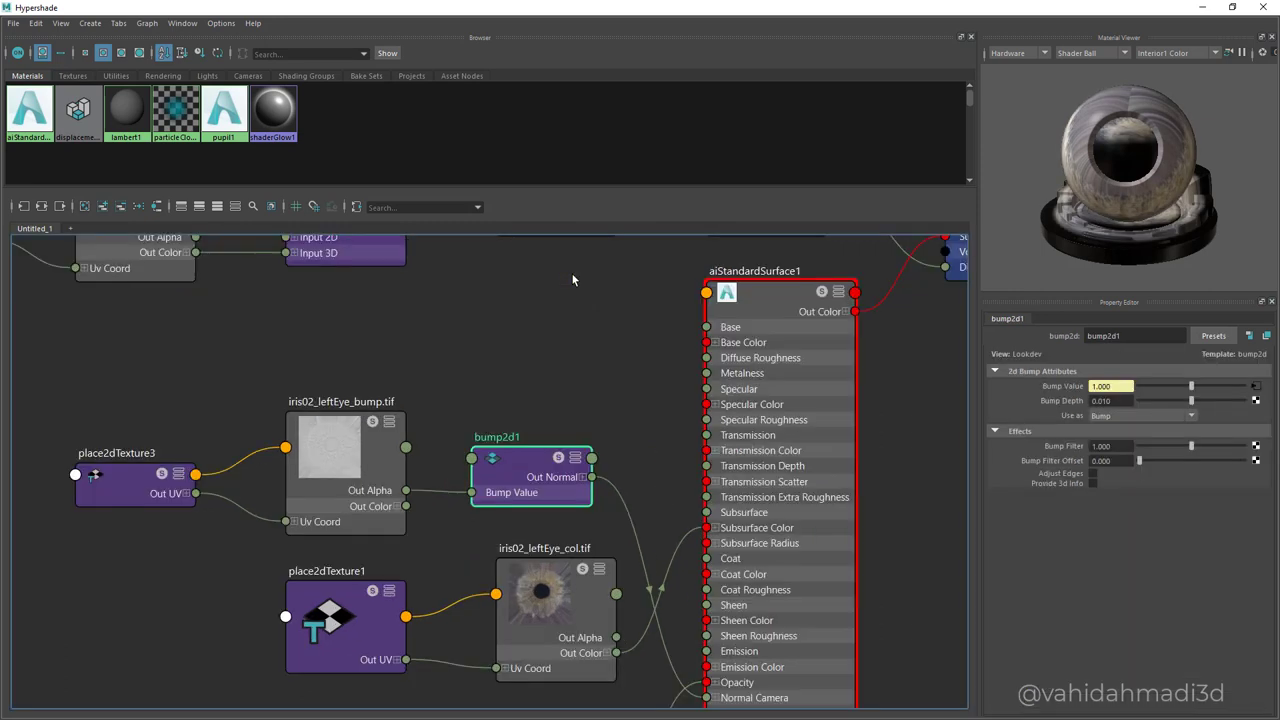
left_click_drag(578, 480, 535, 469)
scroll(532, 495, "down", 2)
middle_click_drag(532, 495, 551, 341, "alt")
scroll(598, 531, "up", 2)
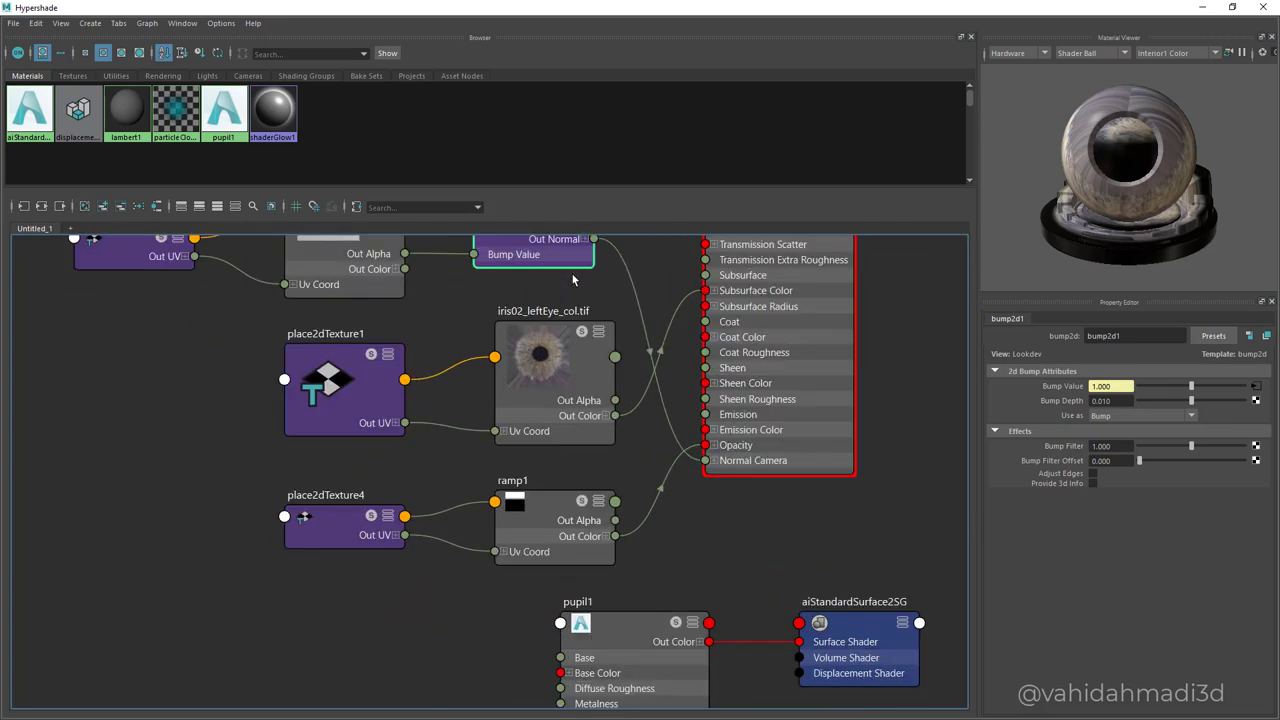
left_click(582, 501)
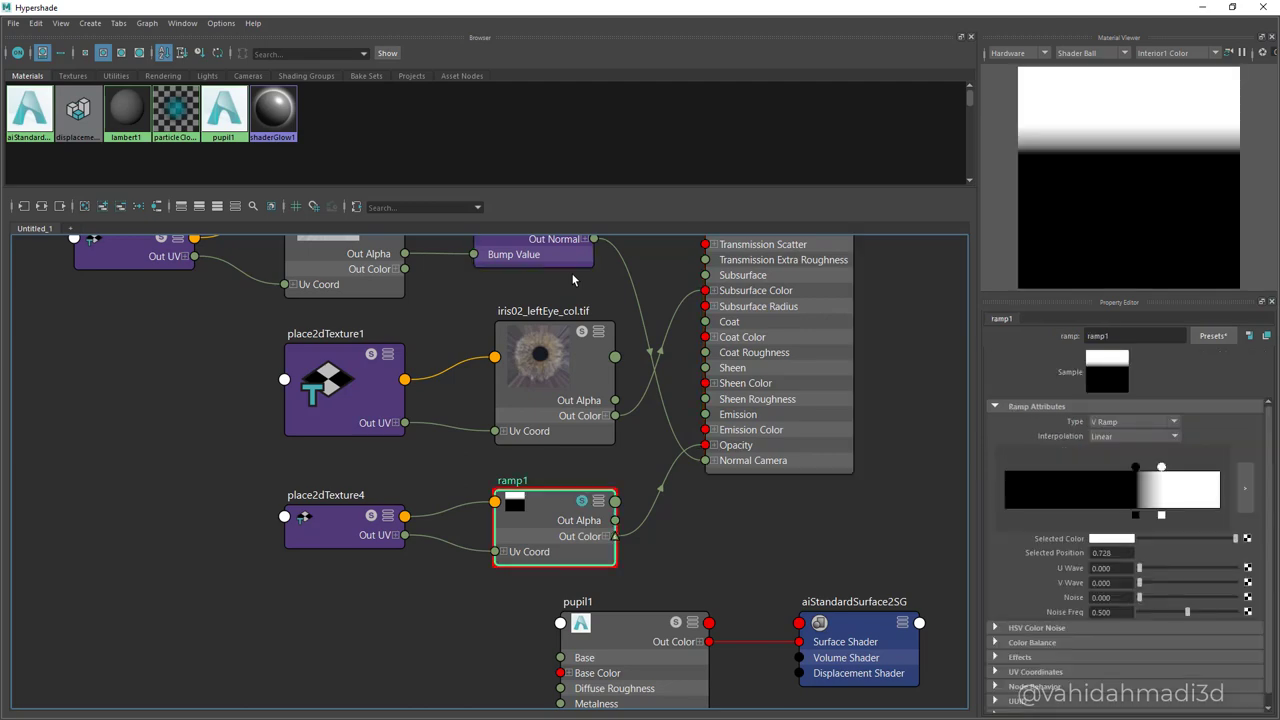
Shrink the Hypershade to a floating window and place it beside the perspective view of the iris.
left_click_drag(1100, 7, 50, 317)
left_click(573, 280)
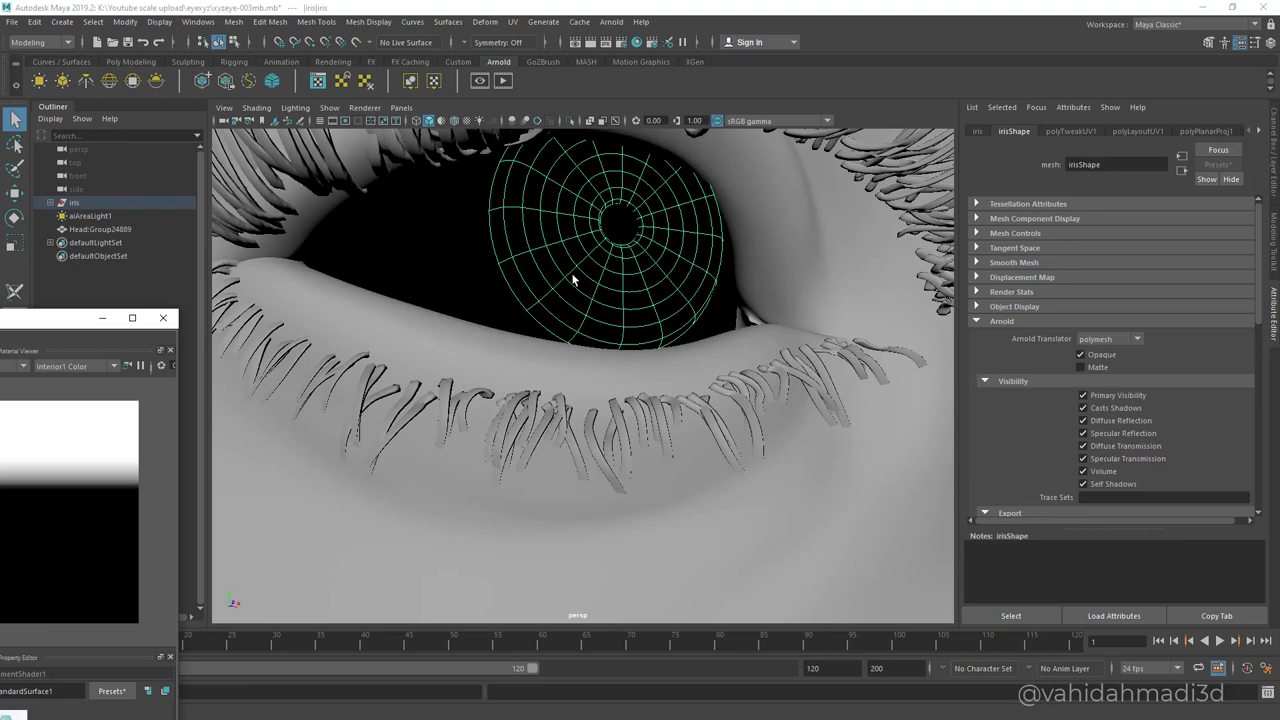
mouse_move(50, 318)
left_mouse_down()
mouse_move(708, 451)
mouse_move(1279, 186)
mouse_move(1279, 155)
left_mouse_up()
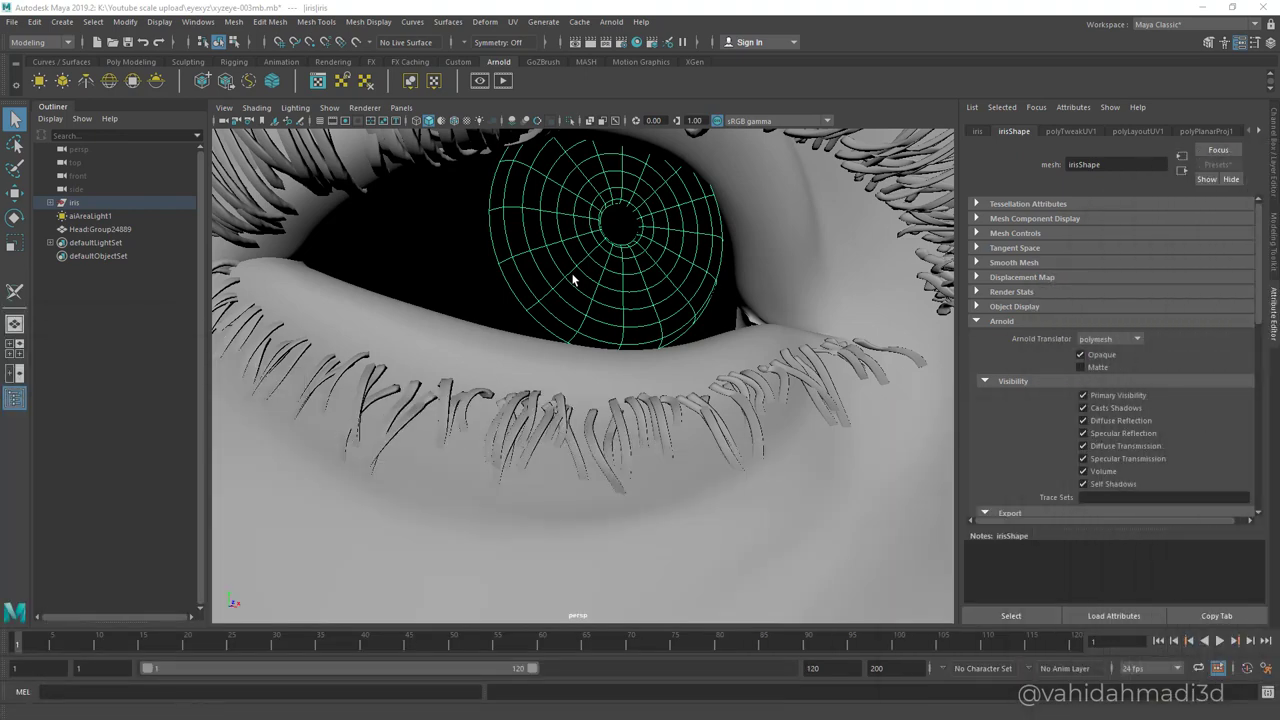
left_click_drag(1279, 130, 805, 83)
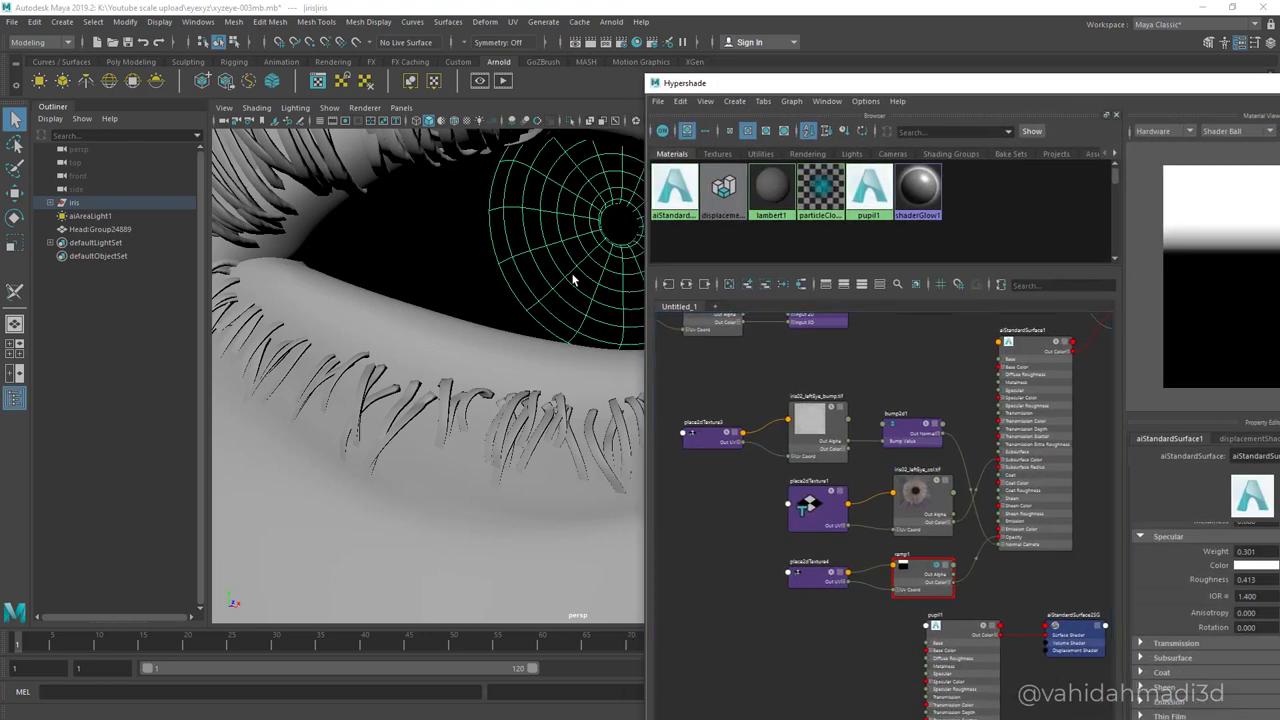
Place the floating Hypershade beside the fully framed iris and set the ramp1 texture's type to Circular Ramp.
left_click_drag(657, 74, 874, 244)
mouse_move(1000, 251)
left_mouse_down()
mouse_move(849, 119)
mouse_move(827, 72)
left_mouse_up()
mouse_move(573, 277)
left_mouse_down("alt")
mouse_move(470, 284)
mouse_move(505, 288)
left_mouse_up("alt")
left_click_drag(827, 72, 709, 41)
middle_click_drag(760, 312, 645, 298, "alt")
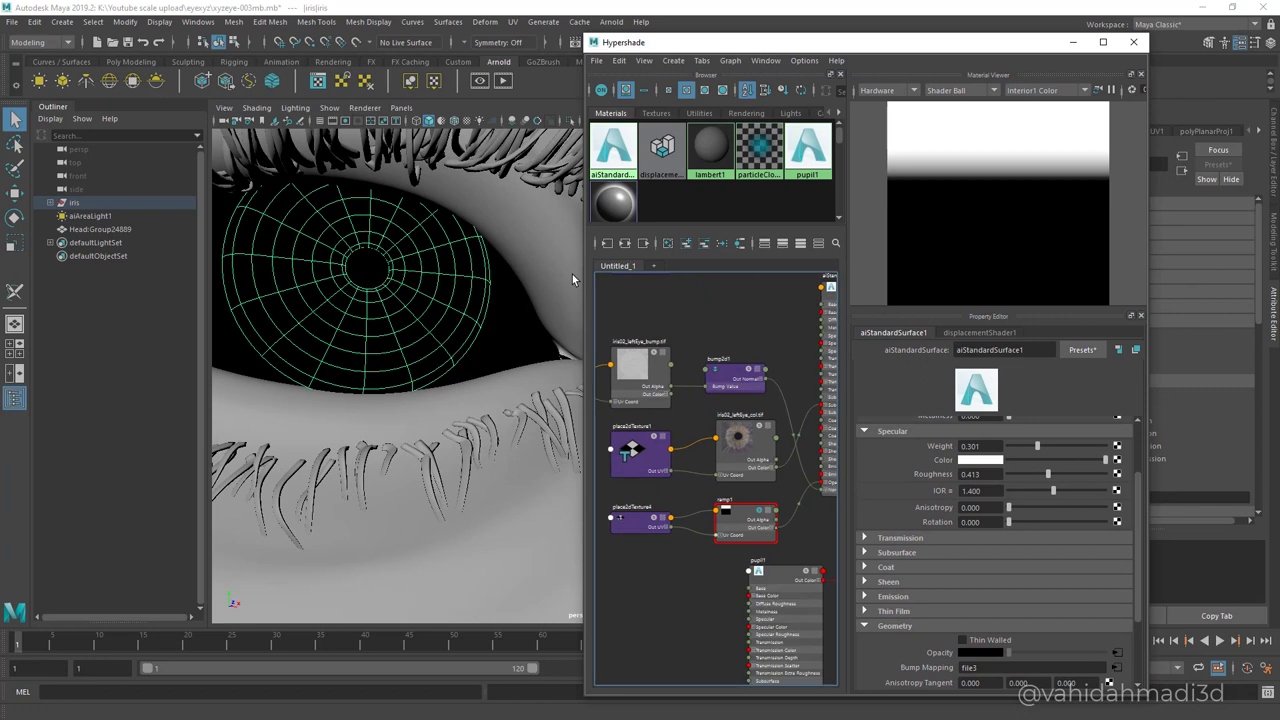
left_click(745, 518)
left_click(1003, 436)
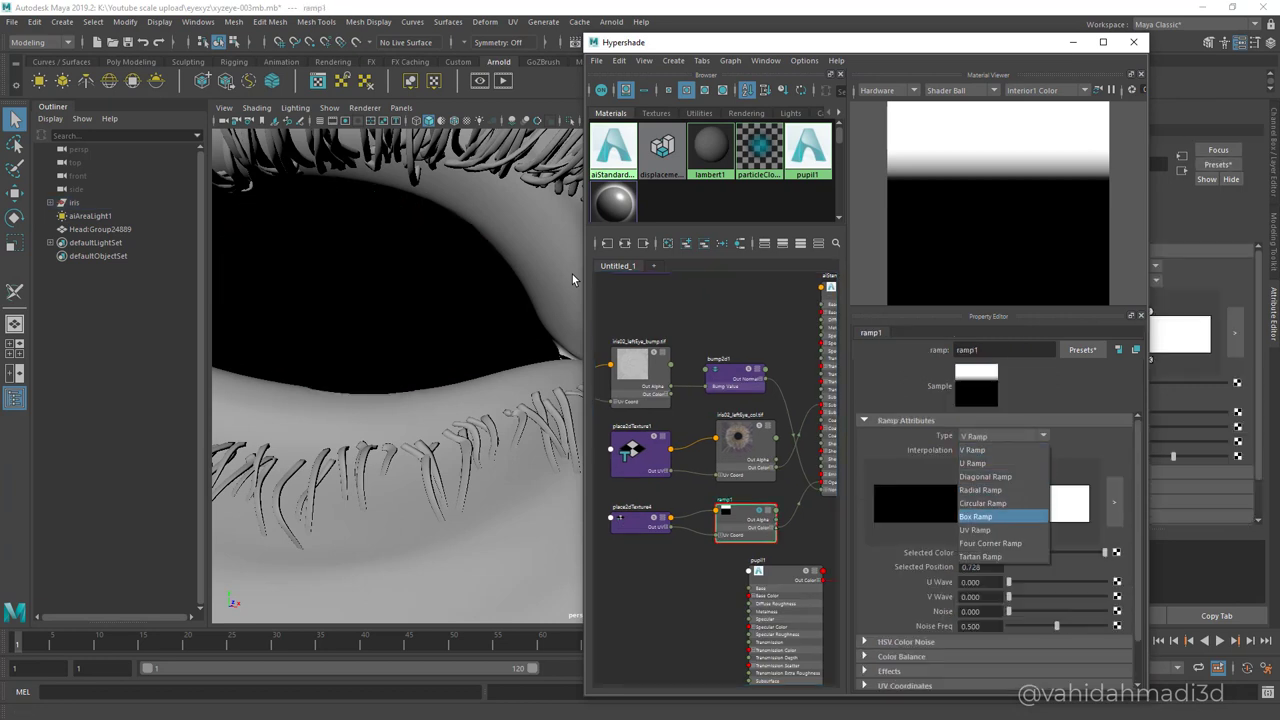
left_click(984, 503)
Rearrange ramp1 to white inside at 0.390 and black outside at about 0.502, with Smooth interpolation.
left_click_drag(1005, 481, 1035, 481)
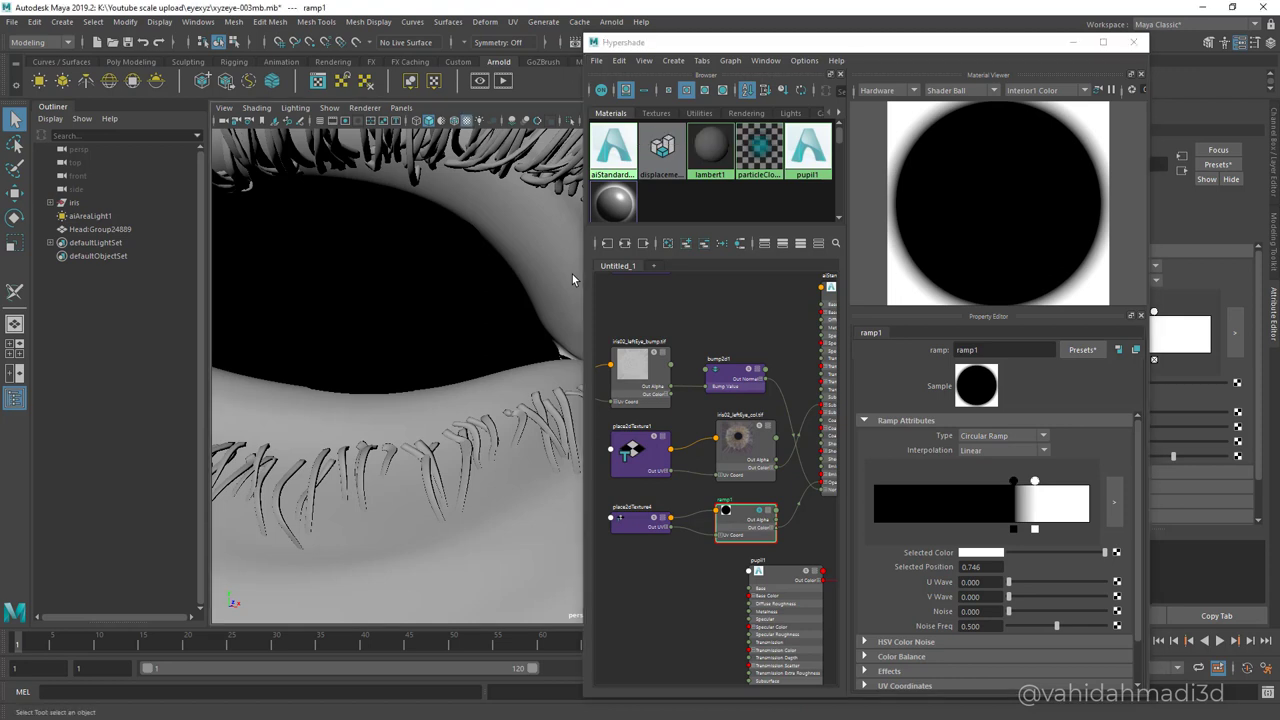
mouse_move(1035, 481)
left_mouse_down()
mouse_move(951, 481)
mouse_move(1003, 481)
mouse_move(983, 481)
left_mouse_up()
left_click(1003, 450)
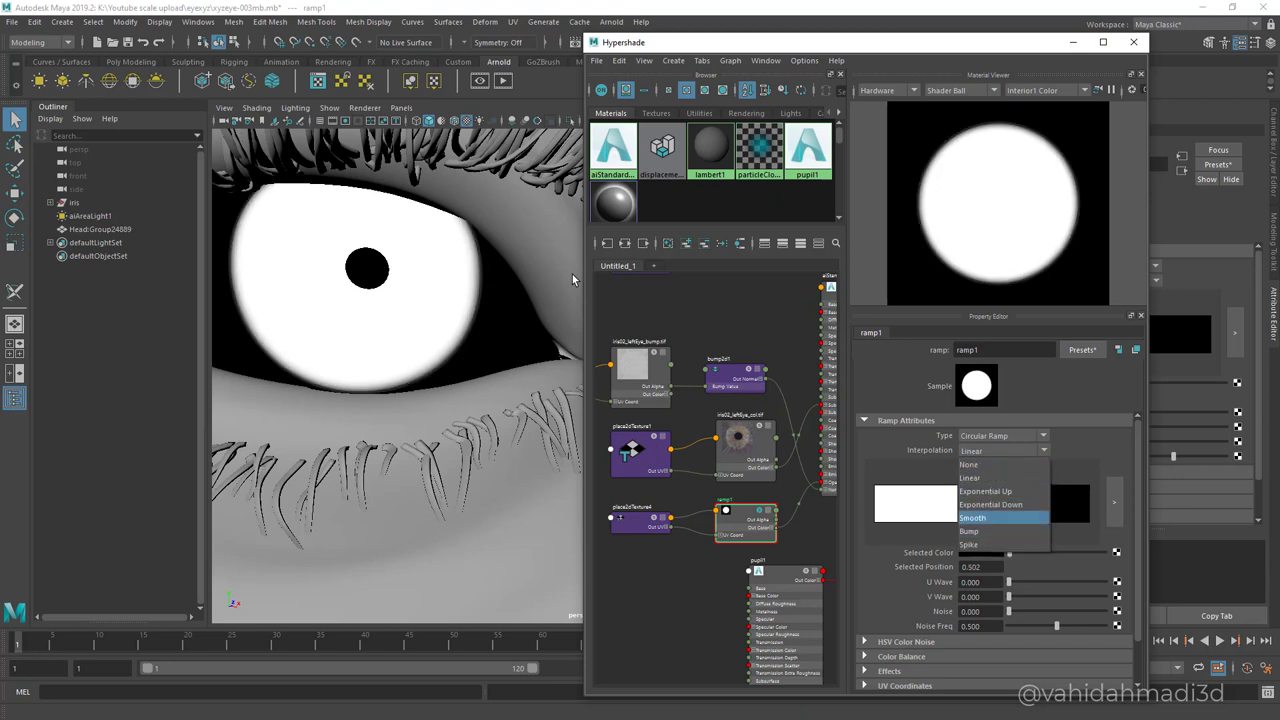
left_click(985, 518)
mouse_move(982, 481)
left_mouse_down()
mouse_move(1007, 481)
mouse_move(958, 481)
left_mouse_up()
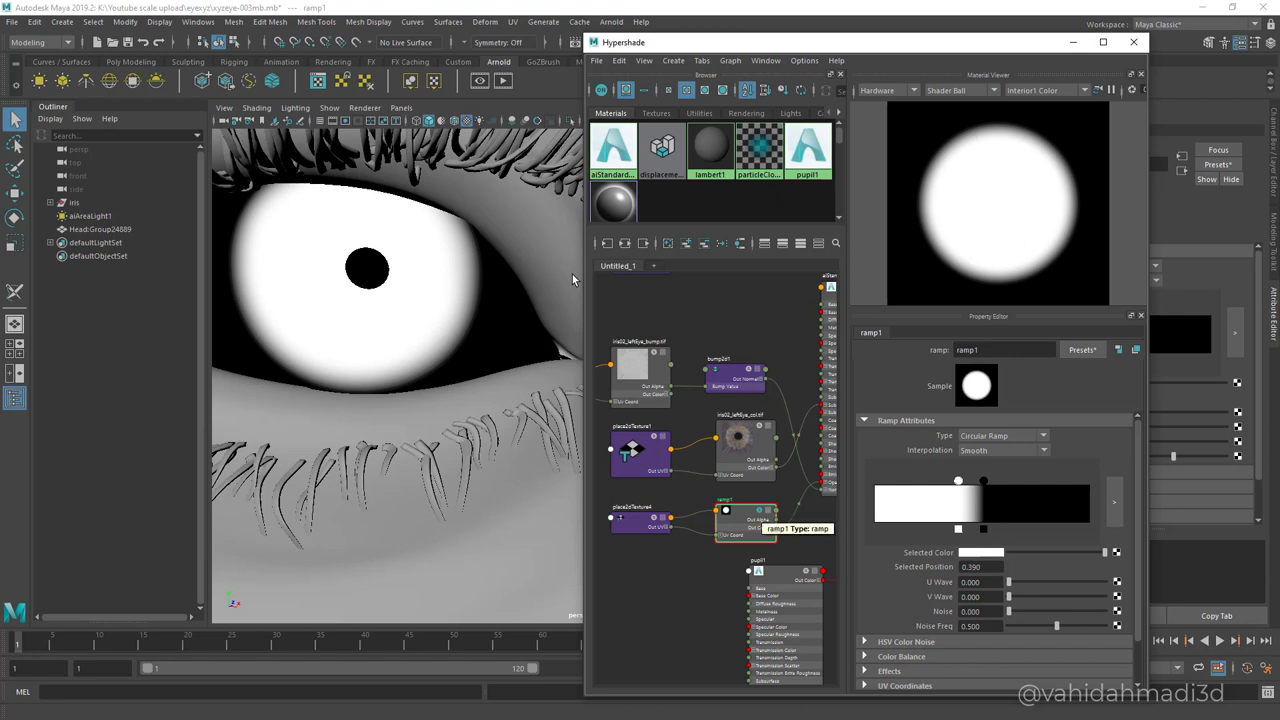
Turn off the ramp1 solo preview and start an Arnold render, with its window placed beside the eye viewport.
left_click(759, 510)
left_click(503, 81)
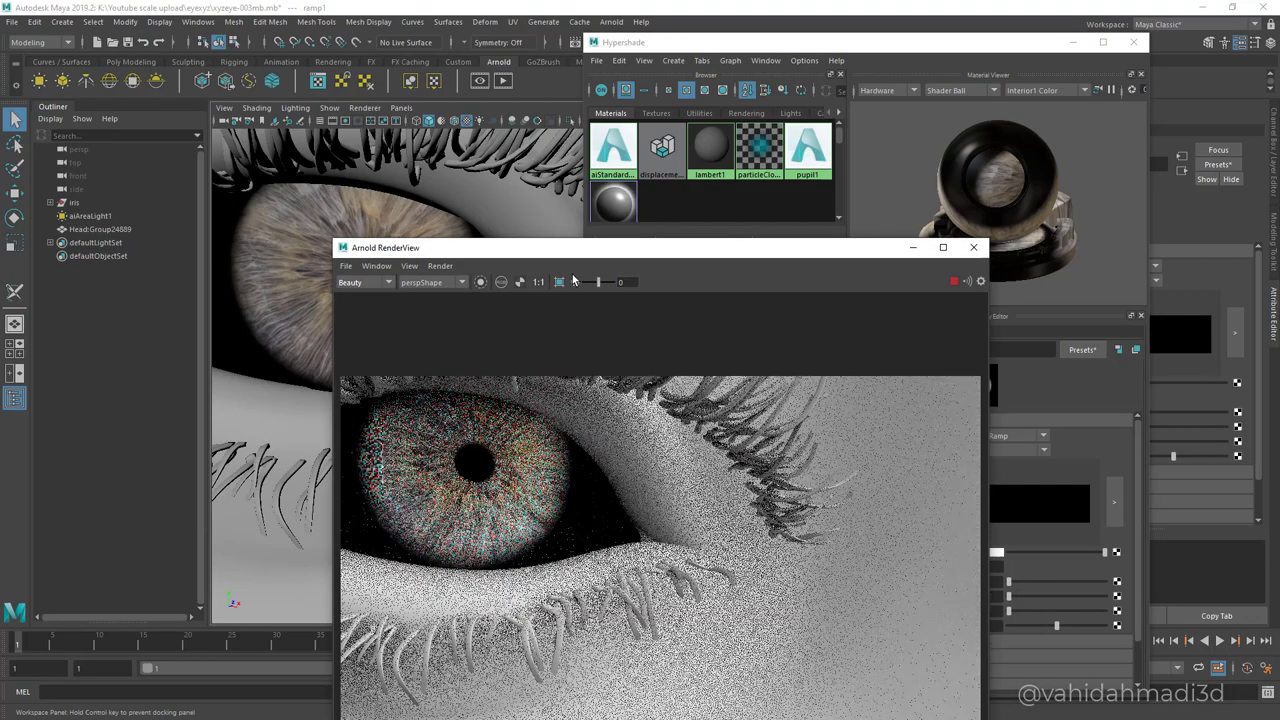
mouse_move(600, 246)
left_mouse_down()
mouse_move(622, 174)
mouse_move(760, 224)
left_mouse_up()
mouse_move(330, 350)
left_mouse_down("alt")
mouse_move(430, 365)
mouse_move(330, 319)
left_mouse_up("alt")
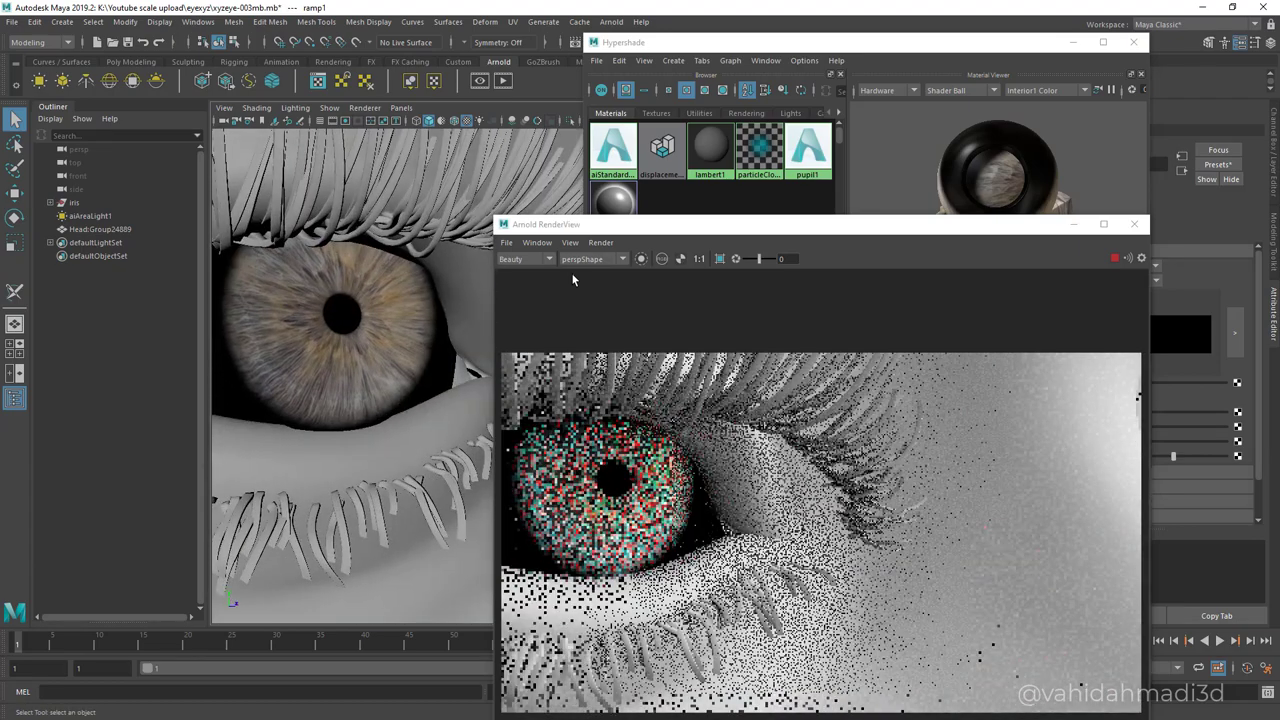
left_click_drag(760, 224, 946, 181)
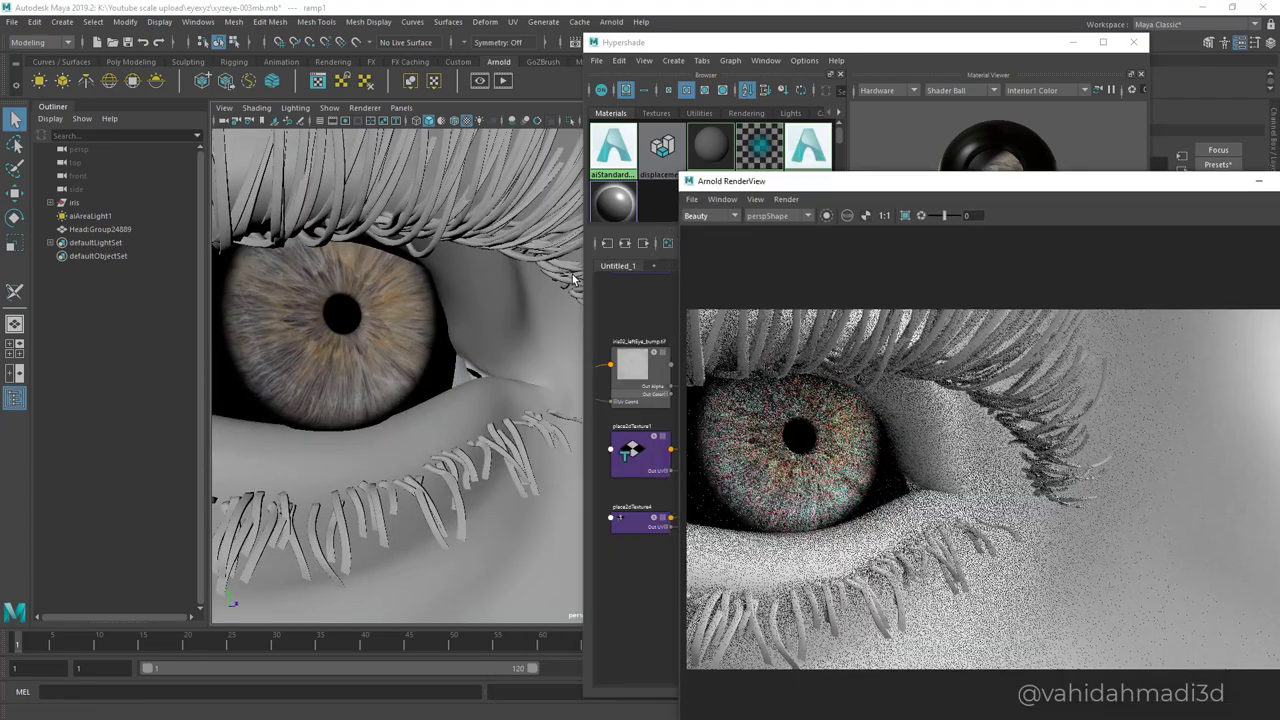
Frame the iris up close and examine its faded outer edge in the Arnold render.
mouse_move(407, 360)
left_mouse_down("alt")
mouse_move(440, 366)
mouse_move(407, 360)
left_mouse_up("alt")
right_click_drag(407, 360, 450, 360, "alt")
scroll(407, 359, "up", 5)
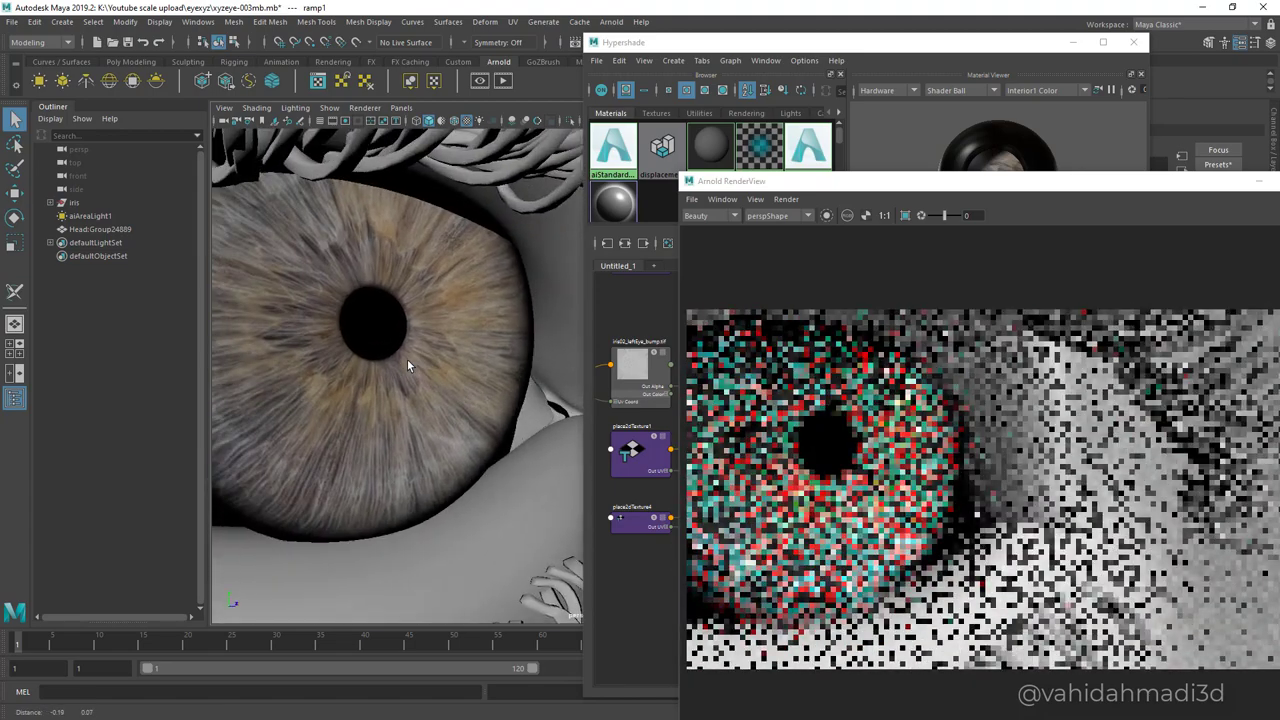
scroll(407, 359, "up", 1)
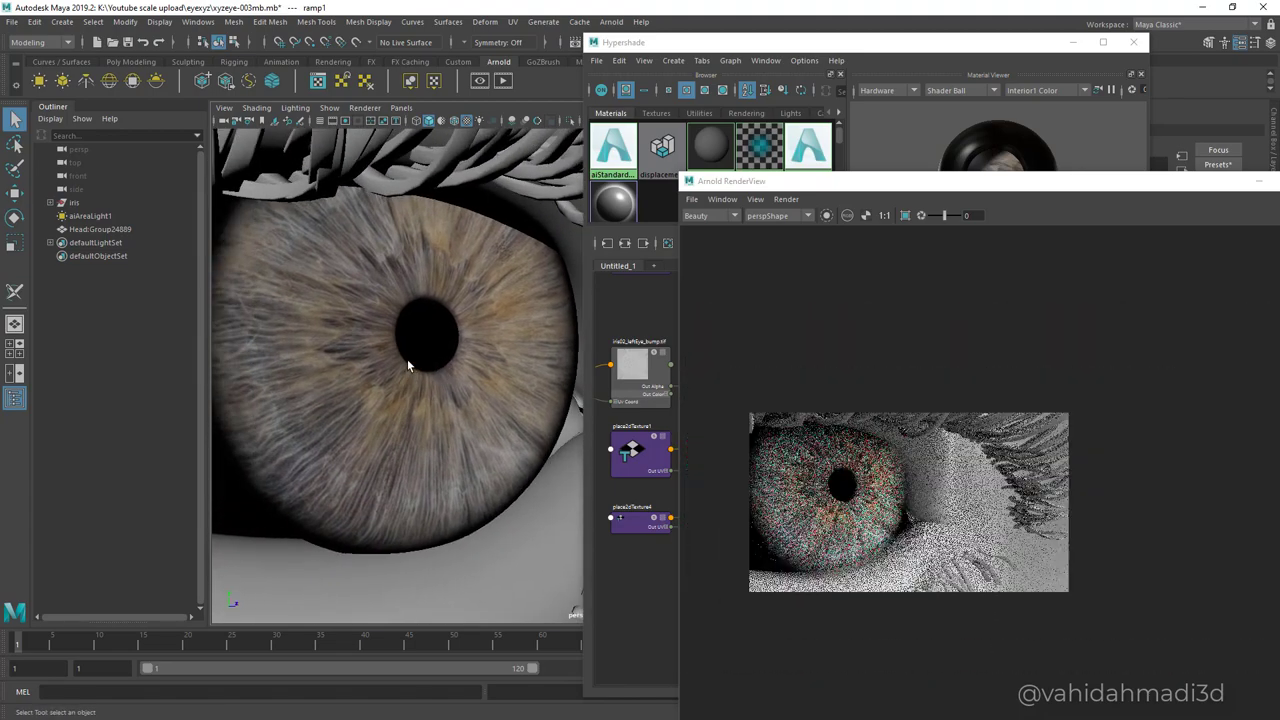
left_click_drag(407, 360, 440, 363, "alt")
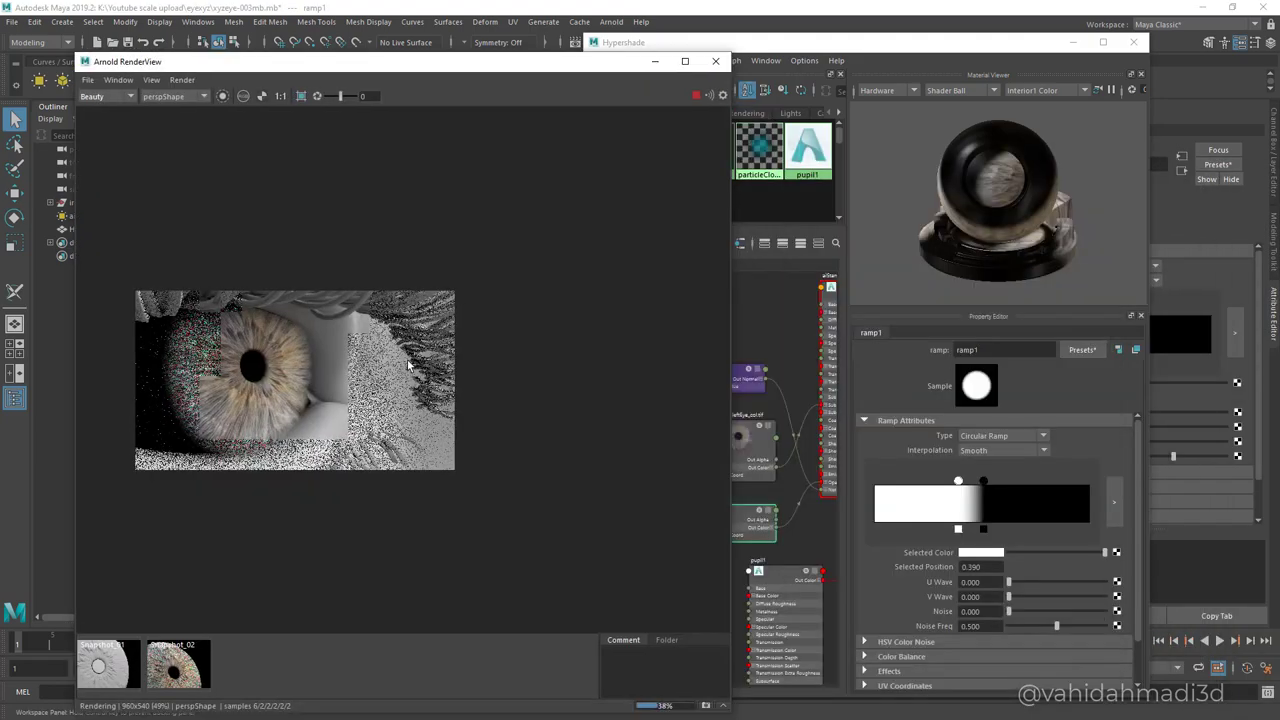
scroll(408, 366, "up", 2)
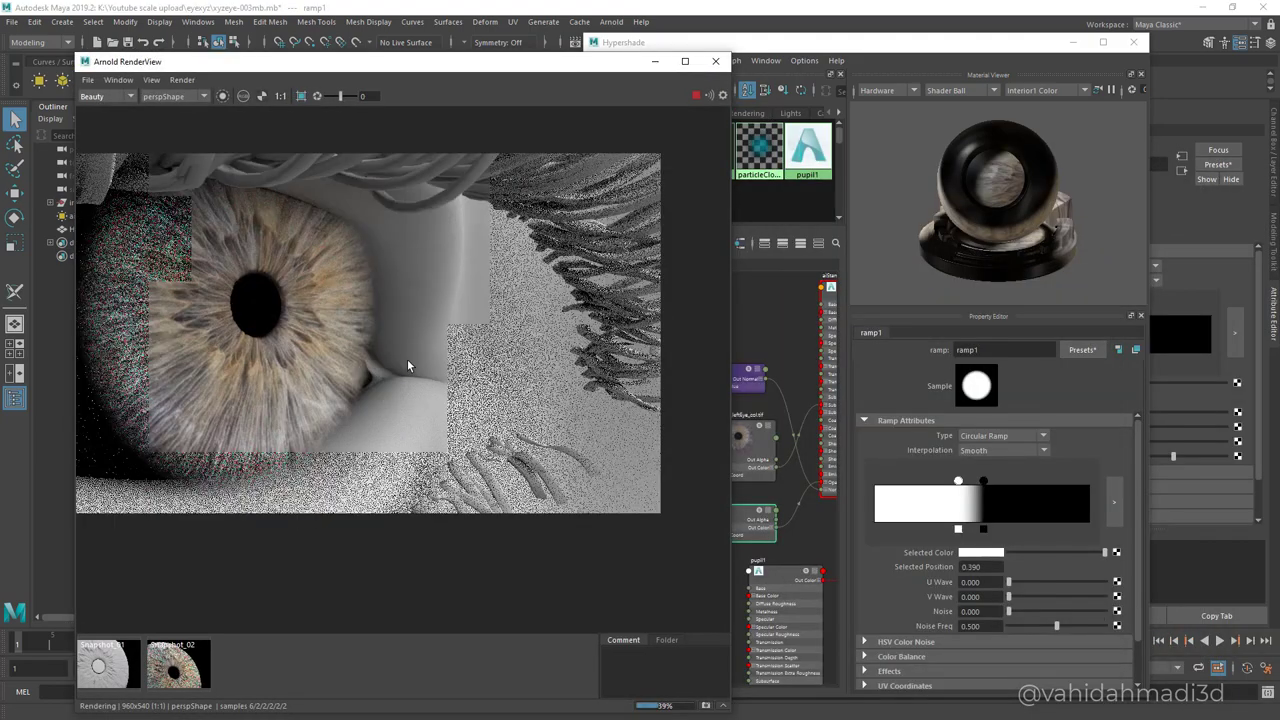
middle_click_drag(408, 366, 359, 329)
scroll(408, 366, "up", 1)
middle_click_drag(408, 366, 428, 380)
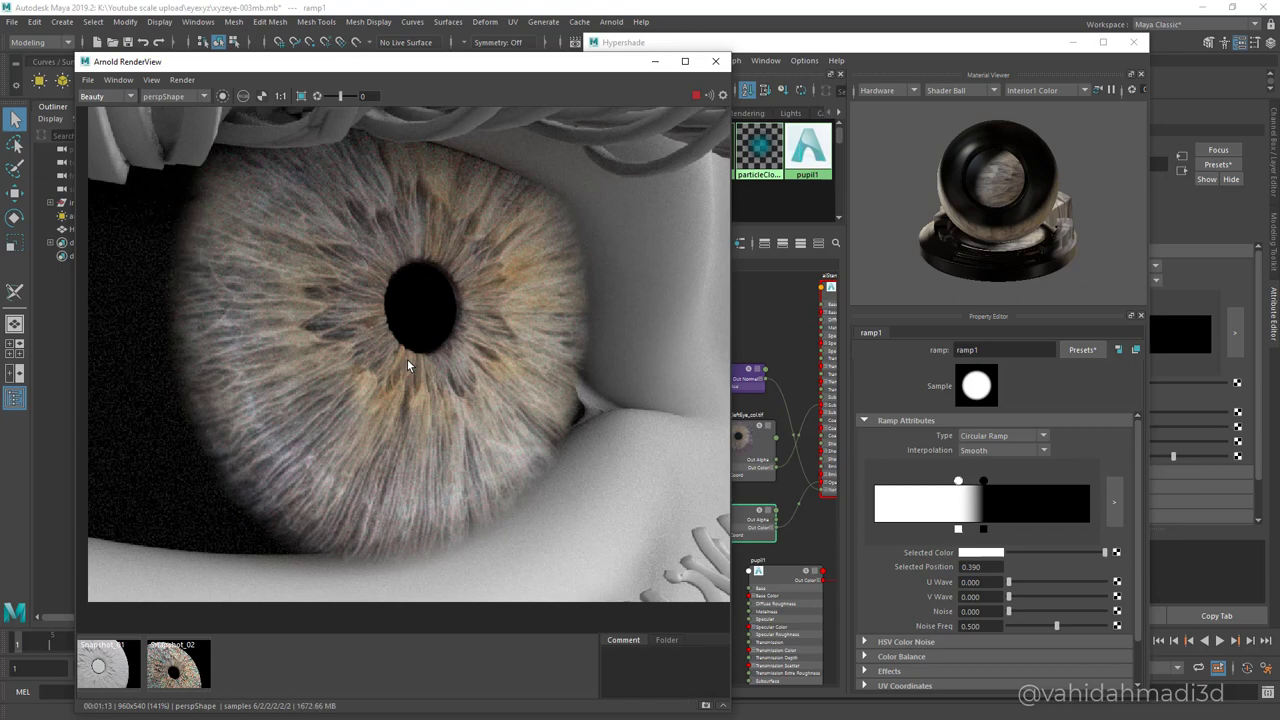
Store a snapshot of the finished close-up iris render in the Arnold RenderView.
left_click_drag(300, 62, 348, 73)
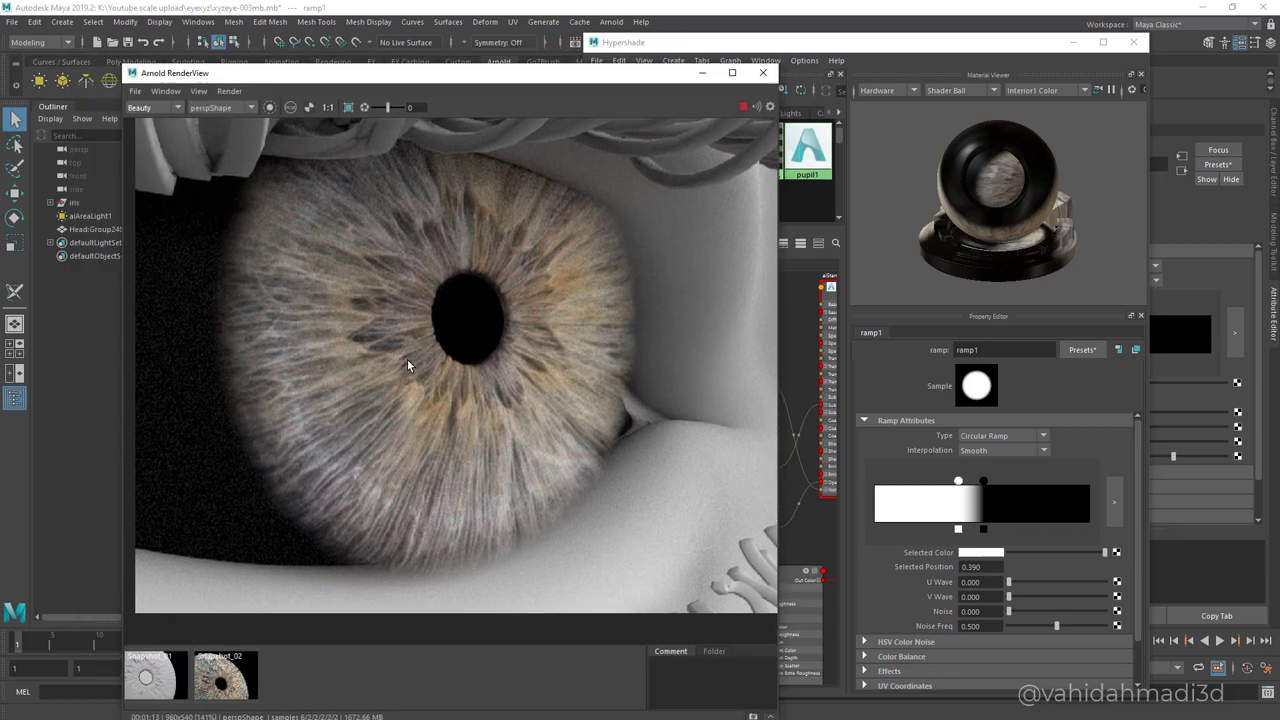
left_click(199, 91)
left_click(230, 235)
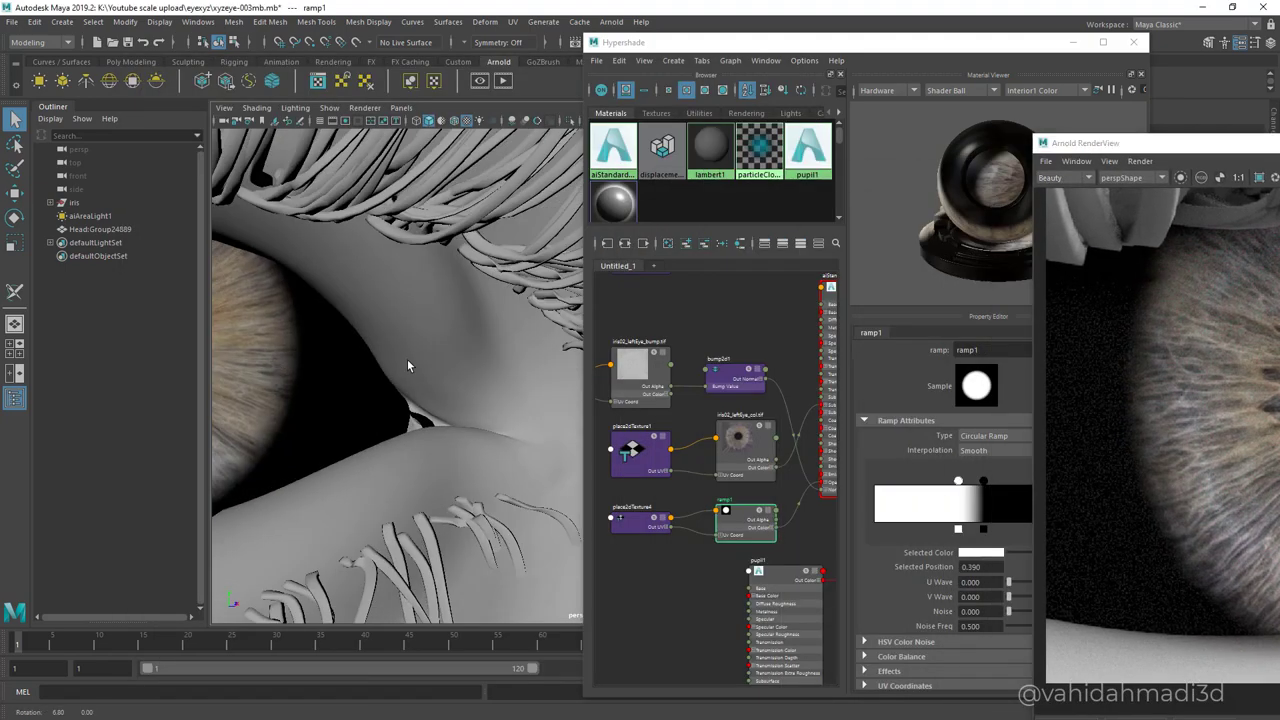
Set ramp1's black stop to 0.560 while previewing the ramp alone on the eye, and restart the Arnold render.
left_click_drag(407, 363, 560, 363, "alt")
left_click_drag(800, 42, 657, 37)
left_click(615, 506)
middle_click_drag(407, 366, 228, 371, "alt")
scroll(407, 366, "down", 5)
left_click_drag(840, 476, 852, 476)
left_click_drag(1150, 143, 516, 90)
left_click(1020, 124)
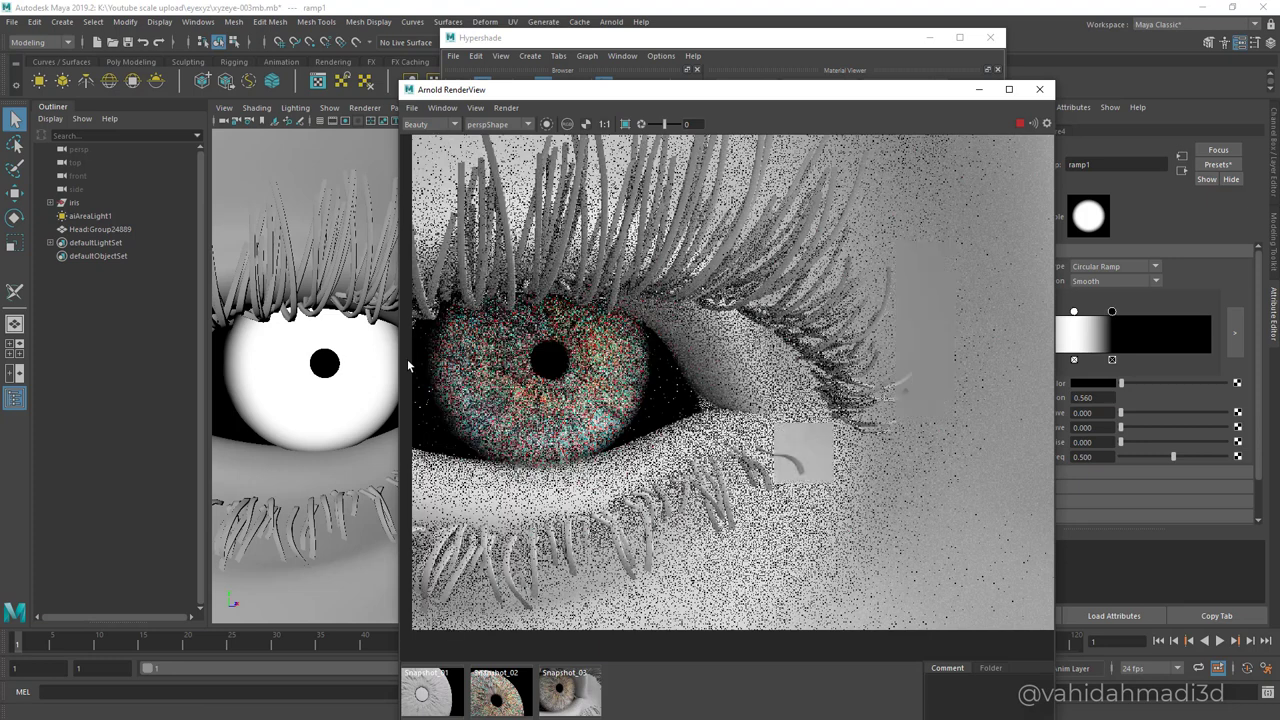
Turn off the ramp1 solo preview and reframe the eye to check the iris edge in the render.
mouse_move(640, 90)
left_mouse_down()
mouse_move(952, 174)
mouse_move(976, 150)
left_mouse_up()
left_click(616, 505)
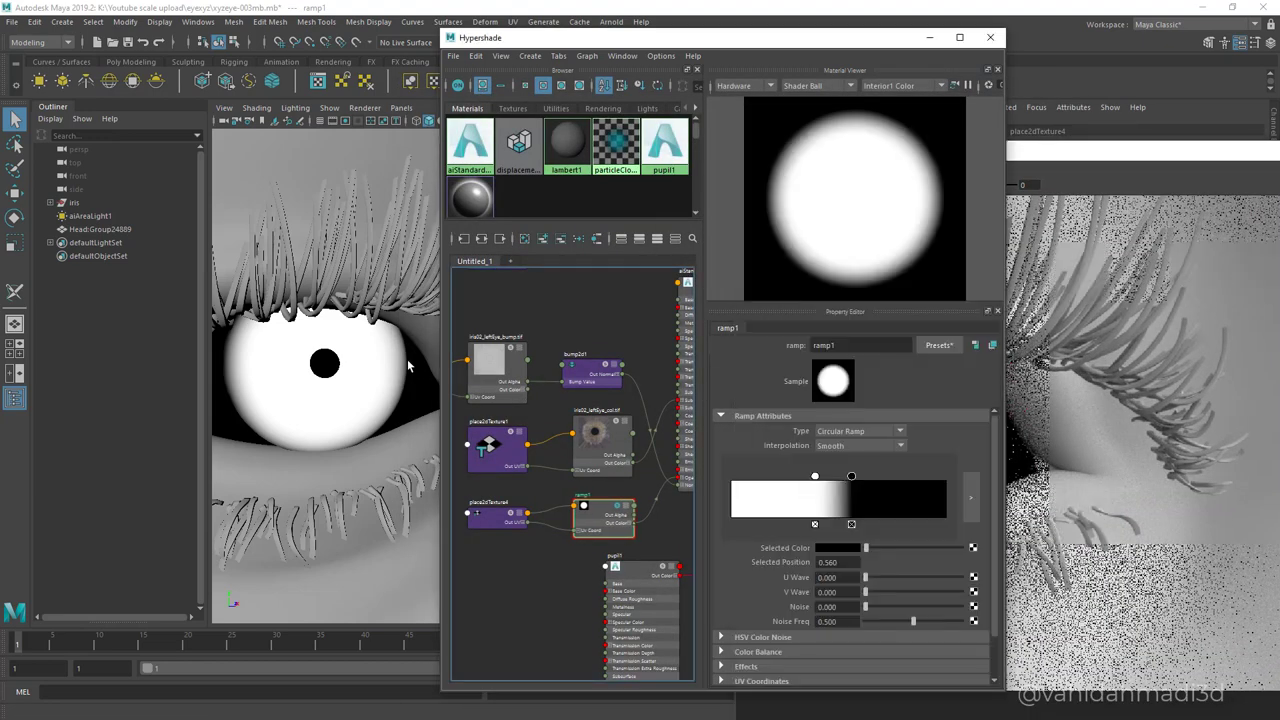
left_click_drag(1100, 150, 808, 146)
scroll(635, 407, "down", 2)
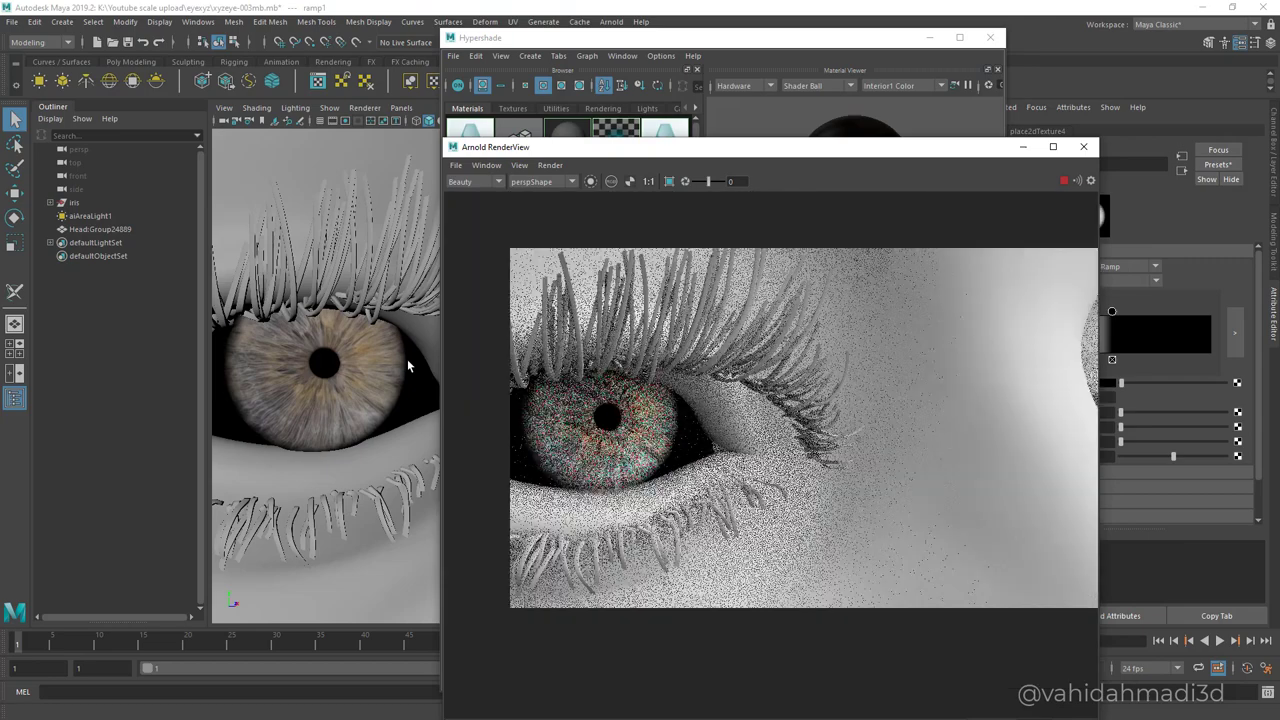
middle_click_drag(635, 407, 686, 393)
mouse_move(350, 382)
middle_mouse_down("alt")
mouse_move(407, 366)
mouse_move(569, 388)
middle_mouse_up("alt")
scroll(407, 366, "up", 4)
mouse_move(770, 147)
left_mouse_down()
mouse_move(828, 147)
mouse_move(742, 146)
left_mouse_up()
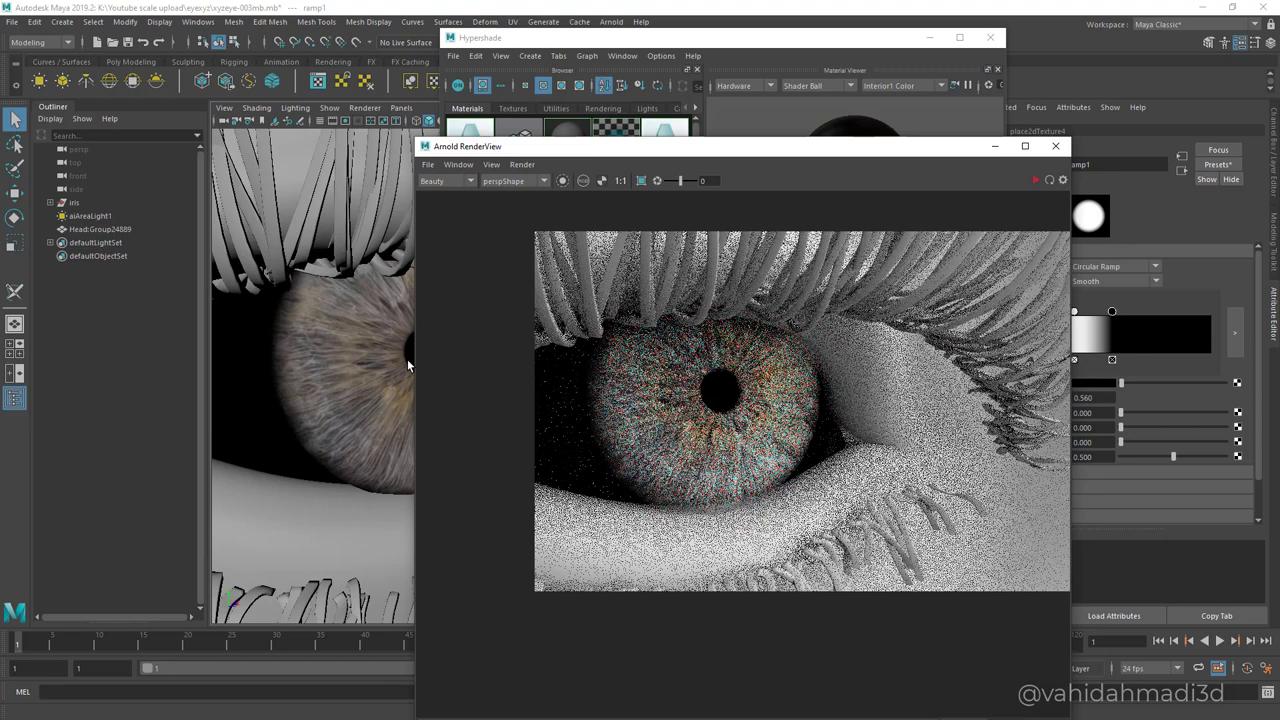
Minimize the Hypershade and review the Feature Overrides in the render settings' Diagnostics.
left_click(929, 38)
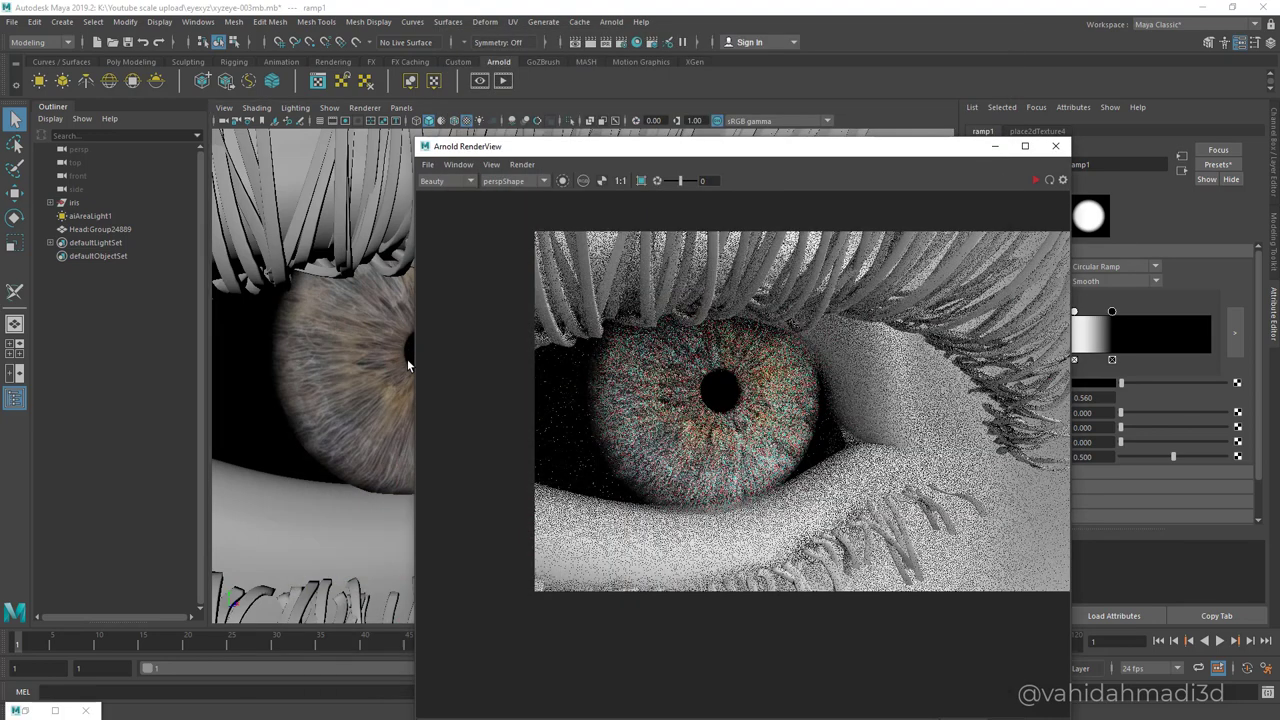
left_click(621, 42)
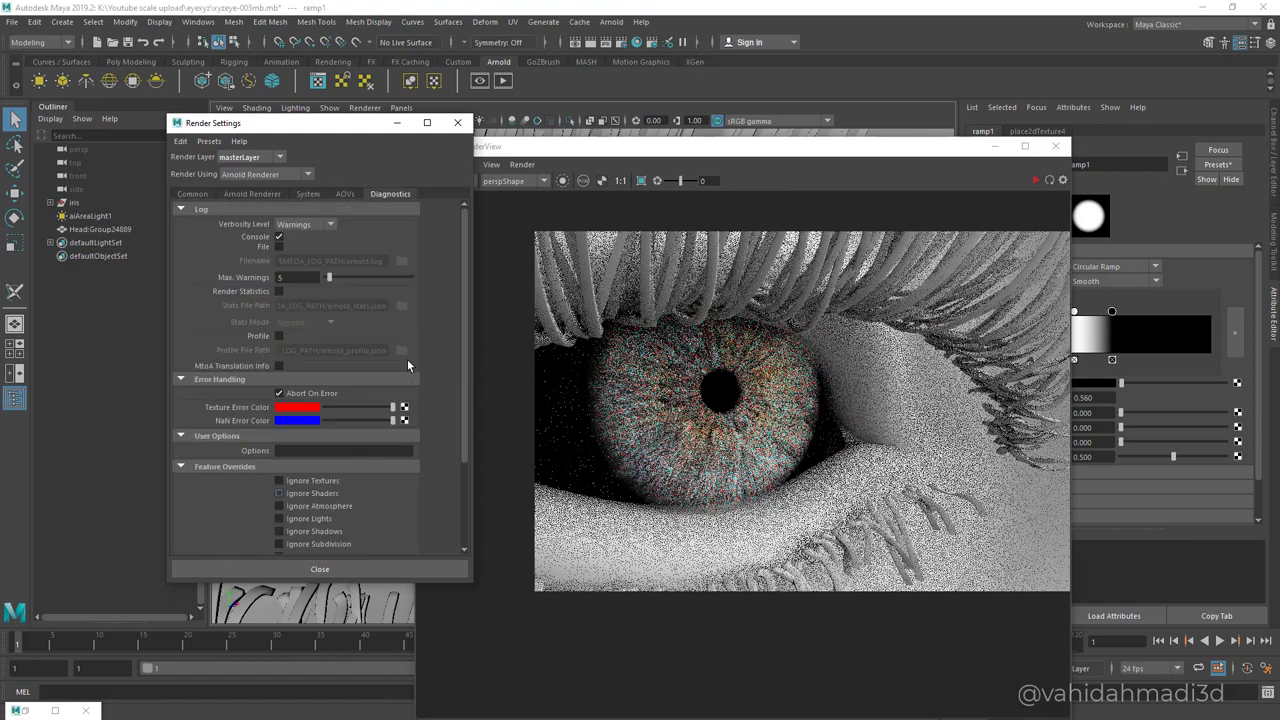
scroll(408, 366, "down", 1)
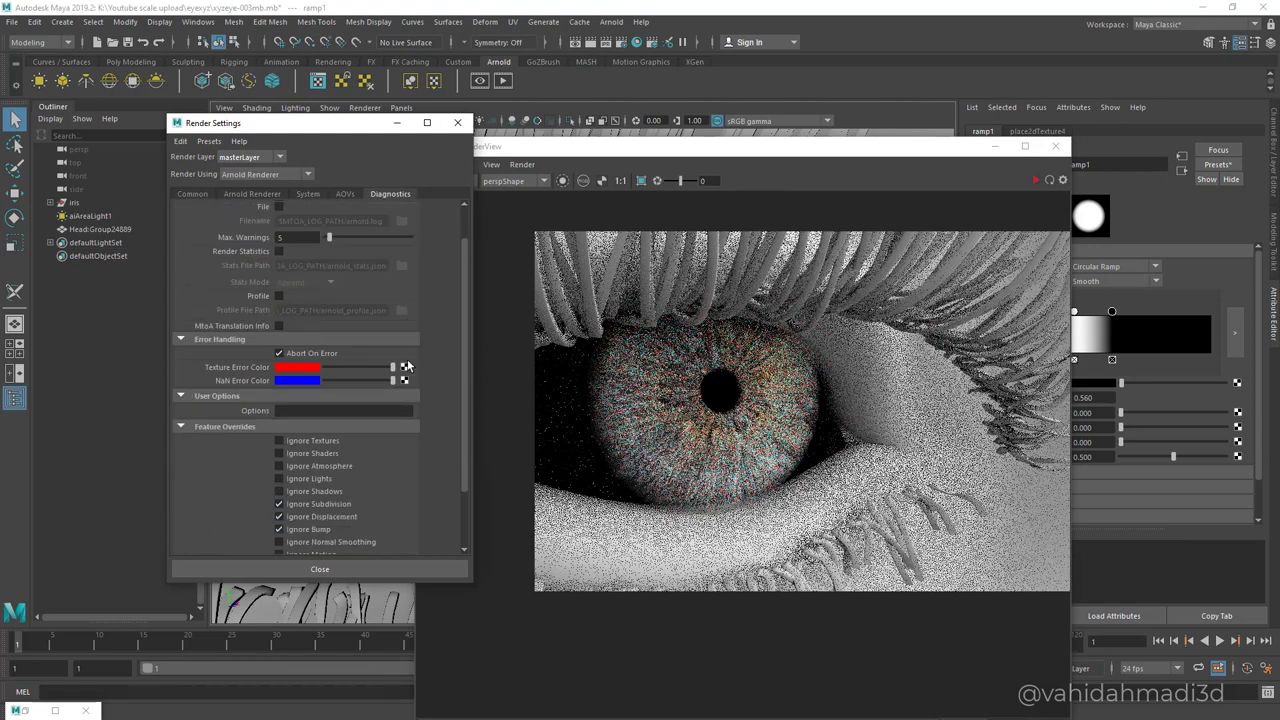
left_click(320, 569)
Restart the Arnold render to recheck the eye, and close the render window.
left_click(1036, 181)
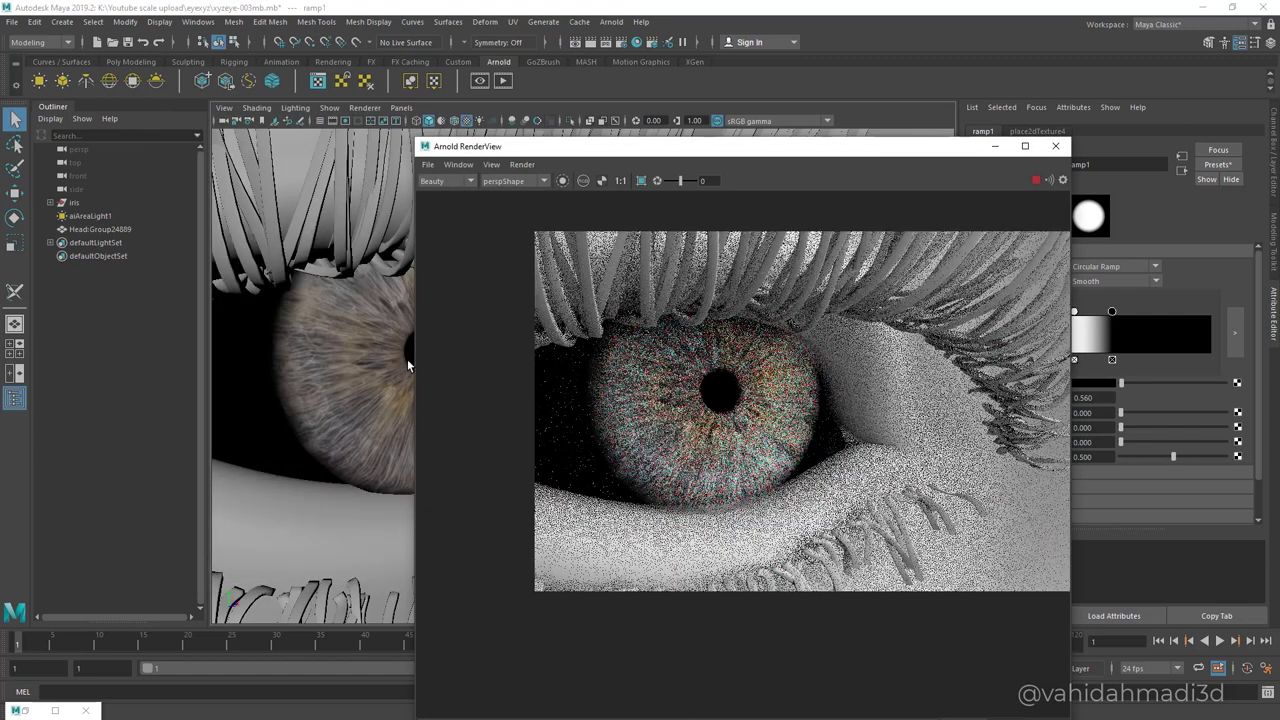
left_click(522, 165)
left_click(562, 261)
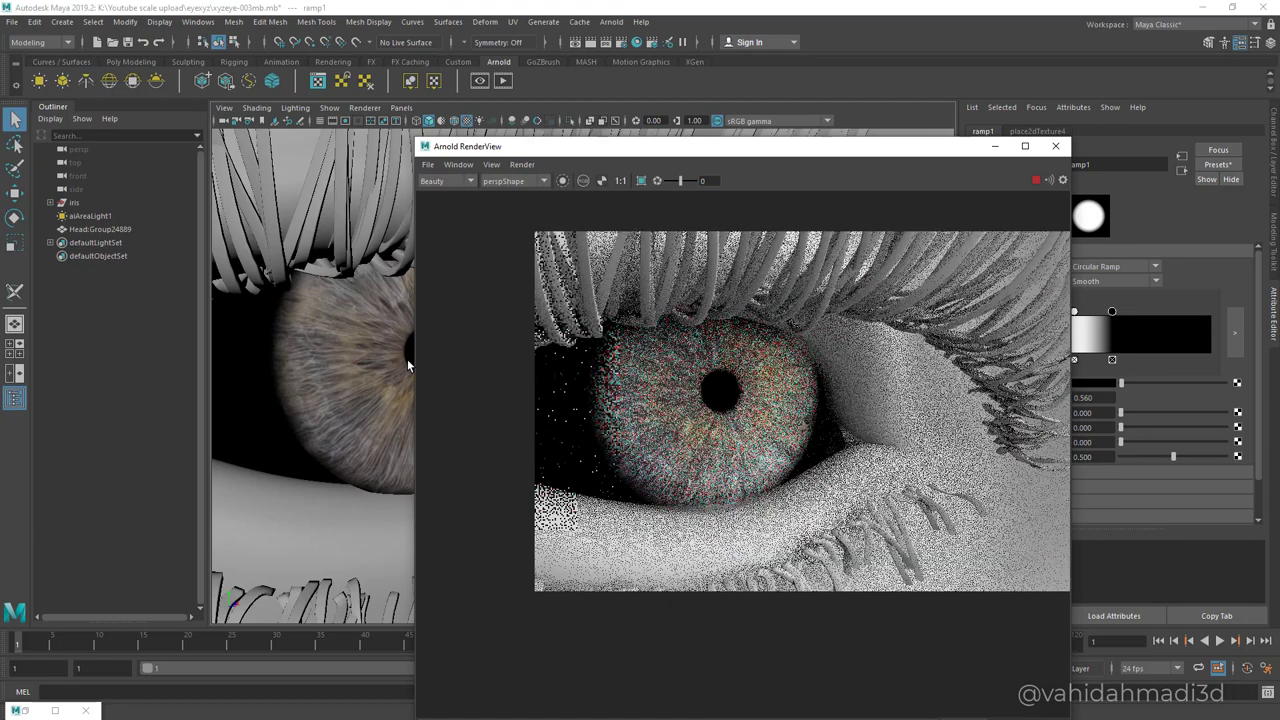
scroll(740, 486, "down", 2)
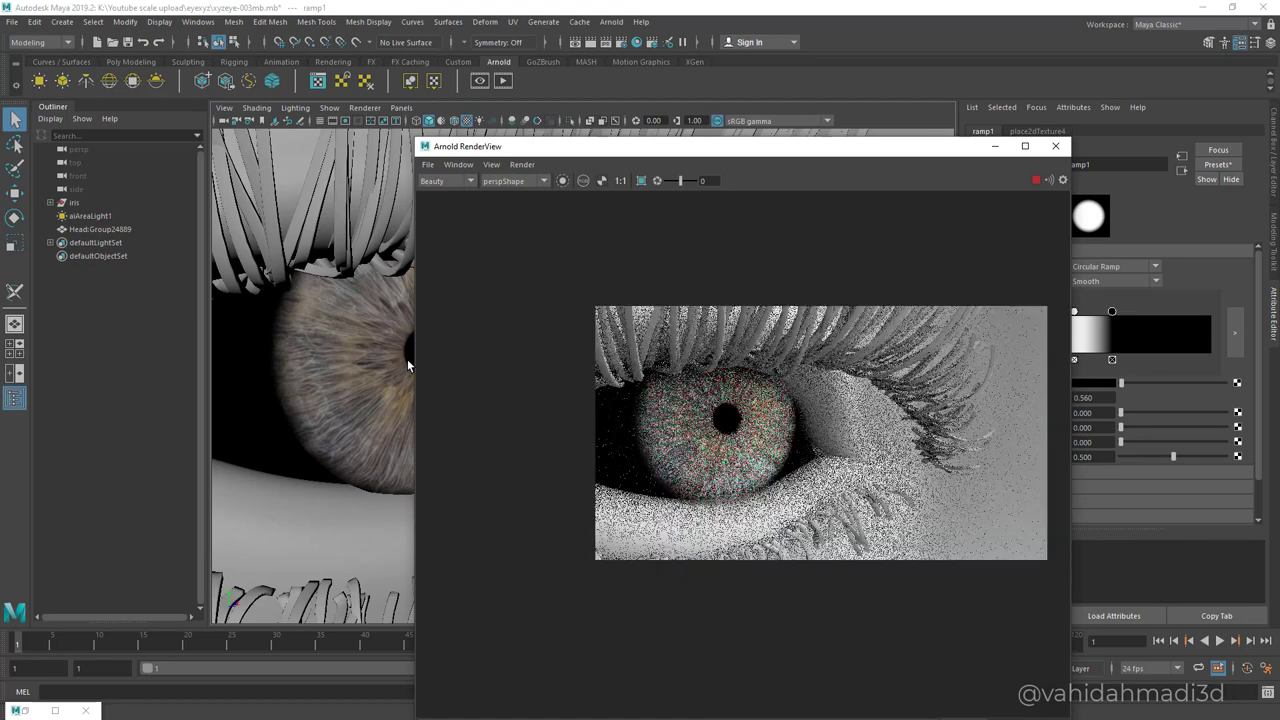
left_click(1056, 146)
Pull back to show the whole head with its light, and move aiAreaLight1 higher above the head.
scroll(640, 375, "down", 10)
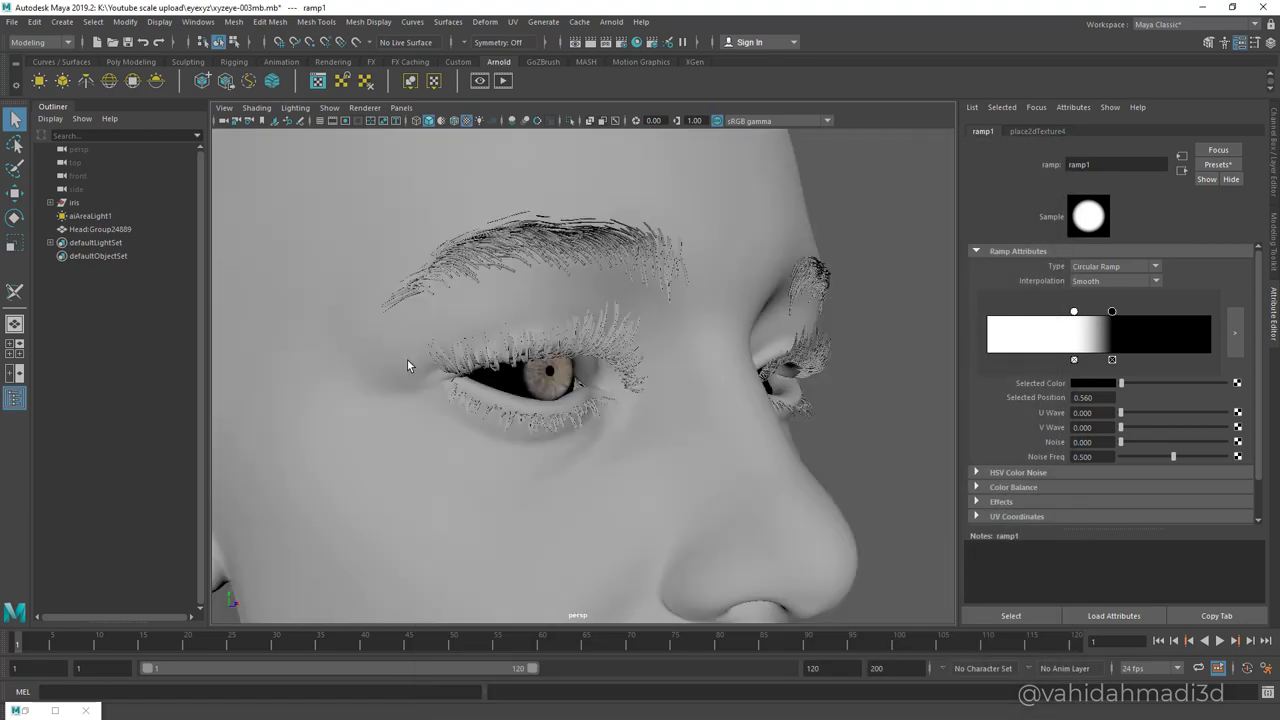
left_click_drag(660, 375, 590, 375, "alt")
scroll(408, 365, "down", 5)
scroll(408, 365, "down", 3)
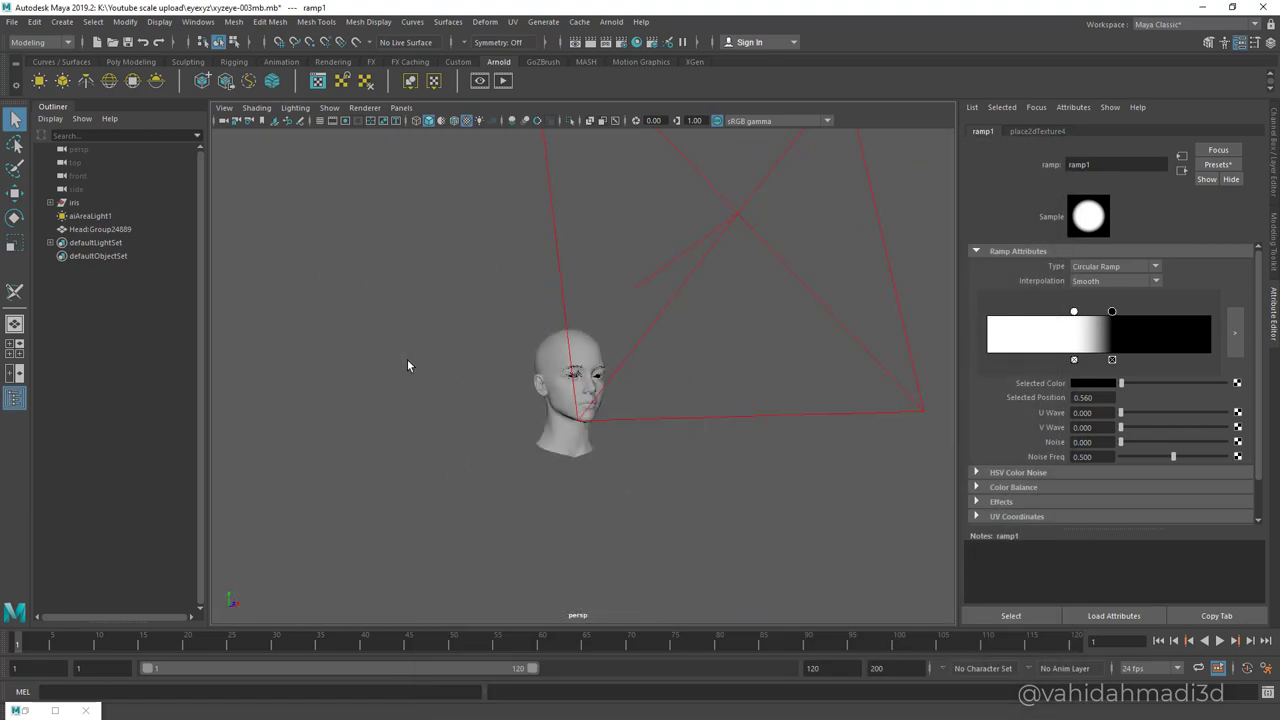
left_click(738, 213)
key("w")
mouse_move(738, 213)
left_mouse_down()
mouse_move(719, 181)
mouse_move(763, 166)
left_mouse_up()
key("e")
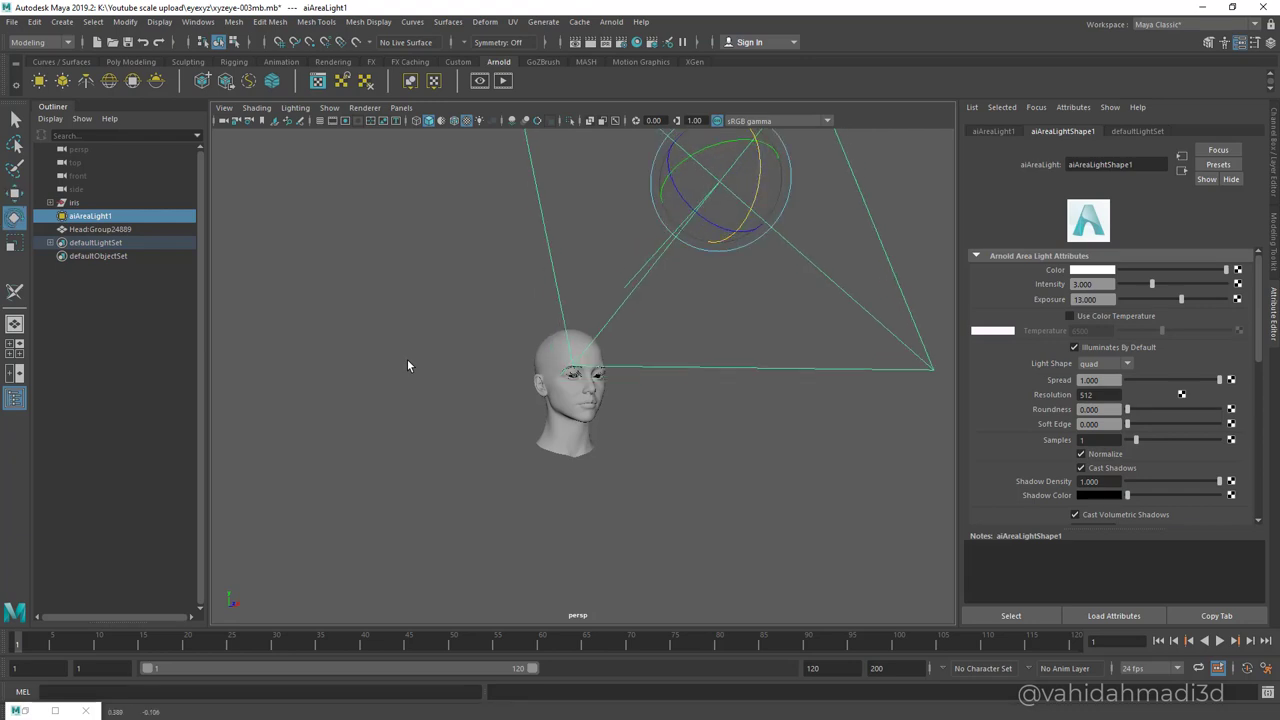
Reposition and resize the area light above and in front of the head.
key("w")
left_click_drag(408, 365, 328, 370, "alt")
mouse_move(657, 150)
left_mouse_down()
mouse_move(659, 138)
mouse_move(653, 175)
mouse_move(613, 175)
mouse_move(686, 172)
left_mouse_up()
key("e")
key("r")
key("w")
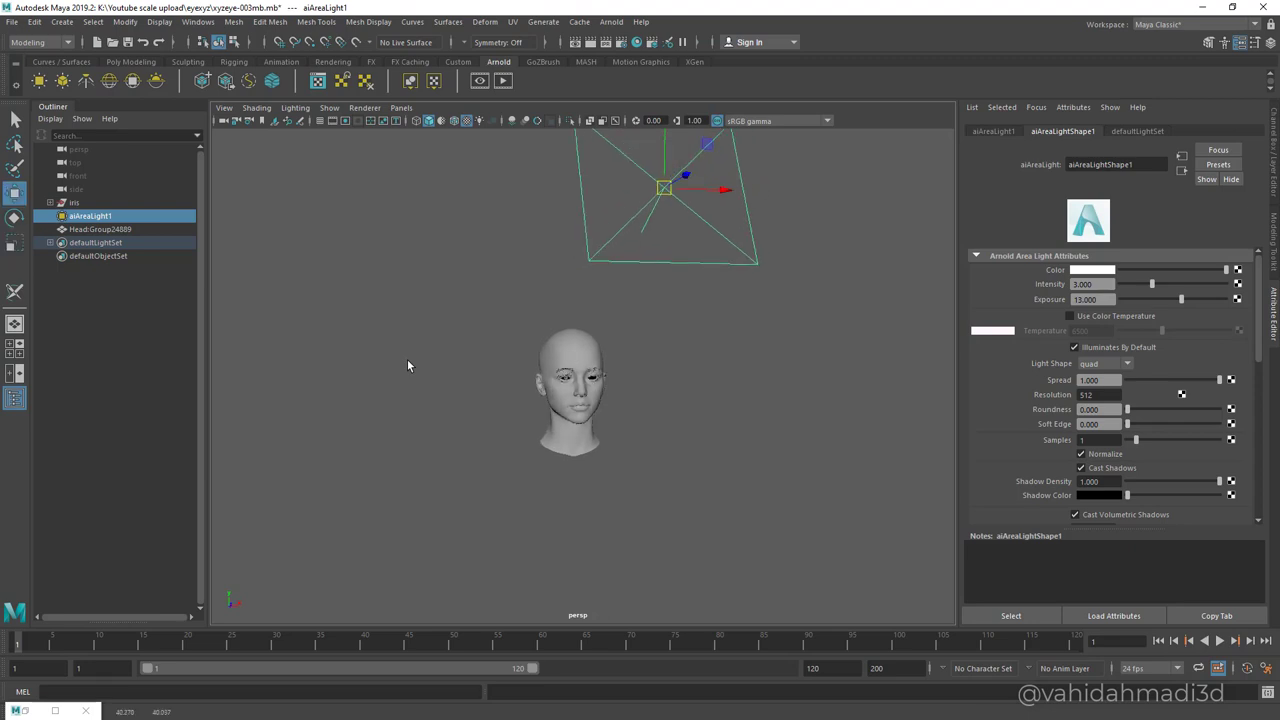
middle_click_drag(686, 172, 663, 189, "alt")
Render the head in Arnold and frame the face closely to examine the new lighting.
left_click(503, 81)
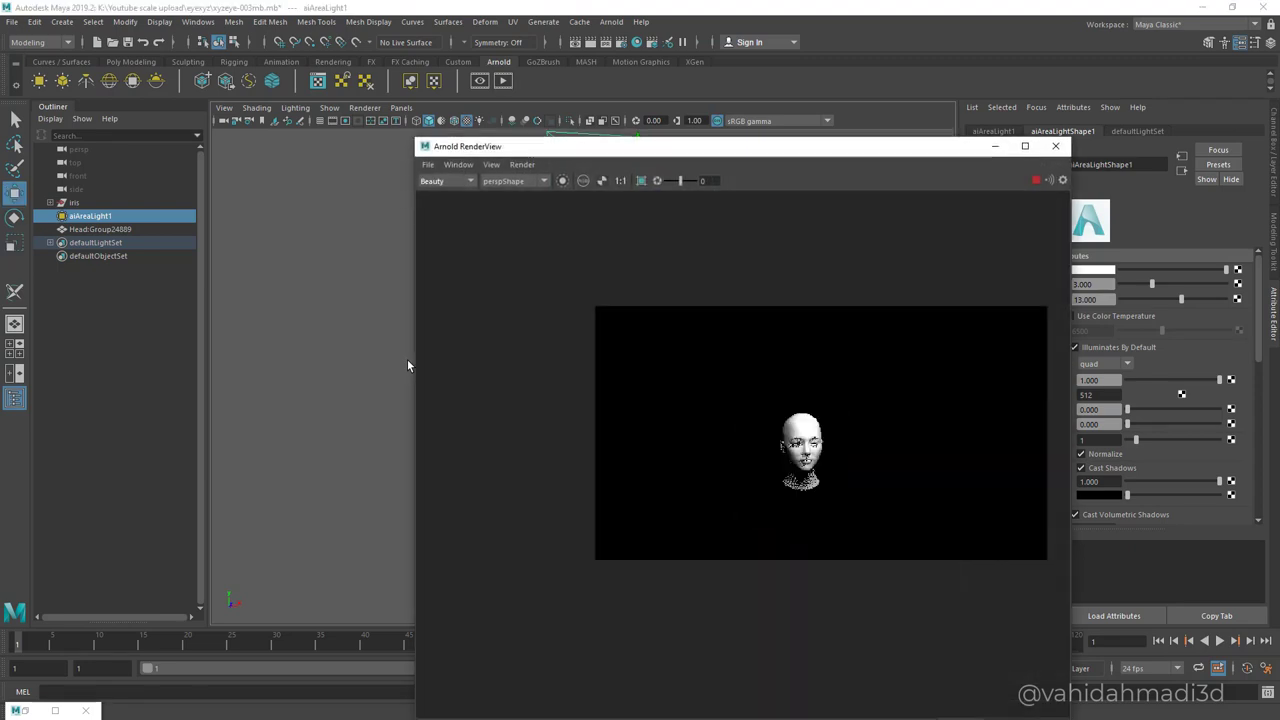
left_click_drag(640, 146, 768, 241)
scroll(408, 366, "up", 4)
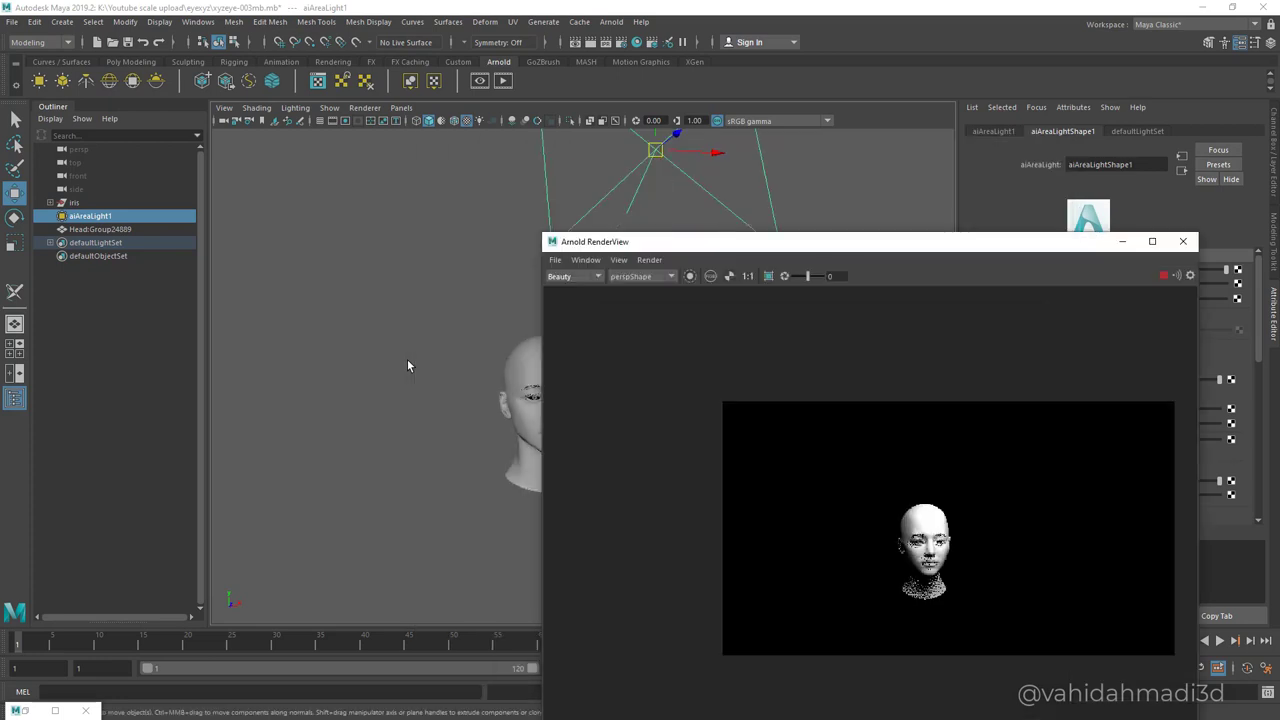
middle_click_drag(408, 366, 285, 337, "alt")
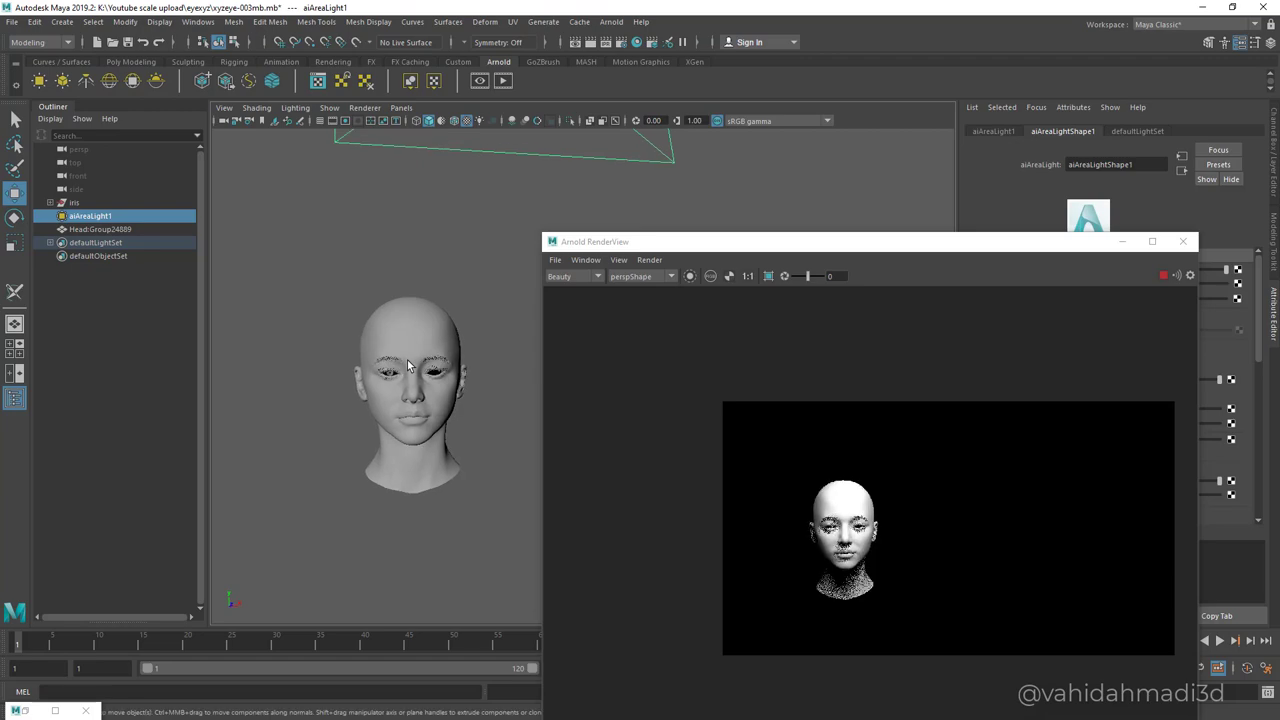
scroll(408, 366, "up", 3)
middle_click_drag(408, 366, 499, 349, "alt")
left_click_drag(408, 366, 468, 366, "alt")
scroll(408, 366, "up", 3)
middle_click_drag(408, 366, 560, 372, "alt")
scroll(408, 366, "up", 3)
Set the persp camera's focal length to 120.
key("ctrl+z")
key("ctrl+z")
key("ctrl+z")
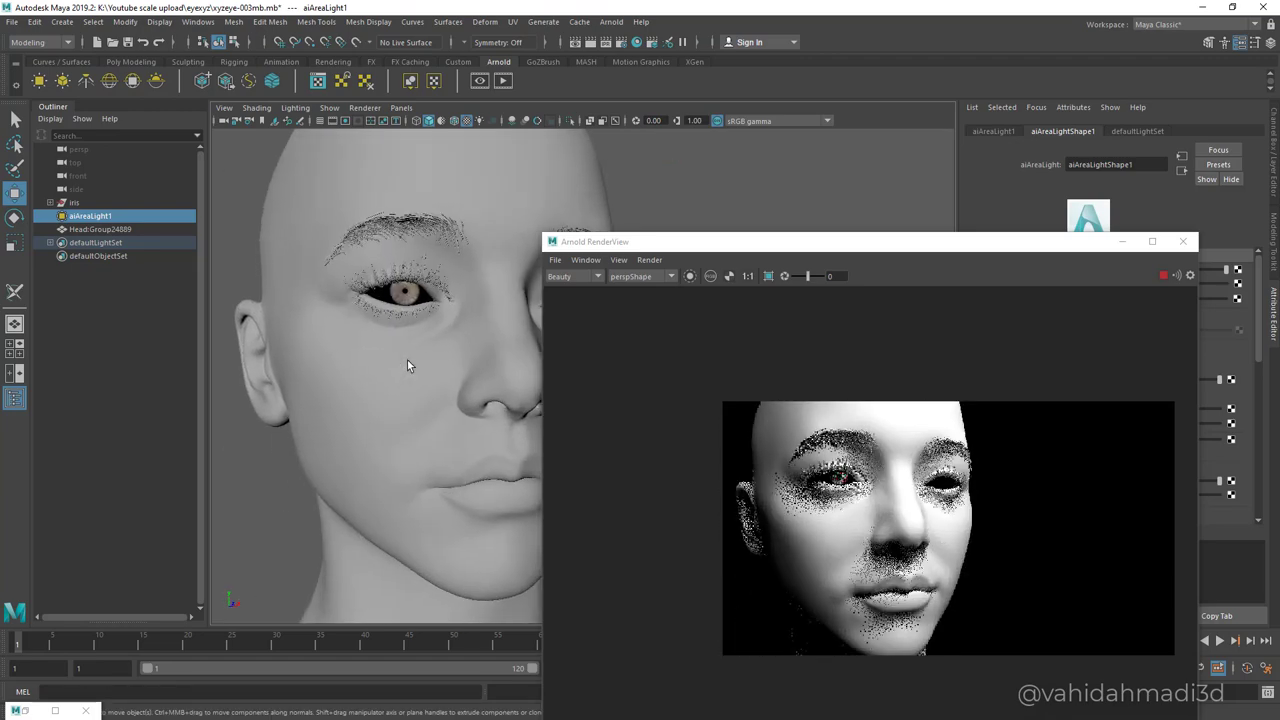
left_click_drag(800, 242, 785, 242)
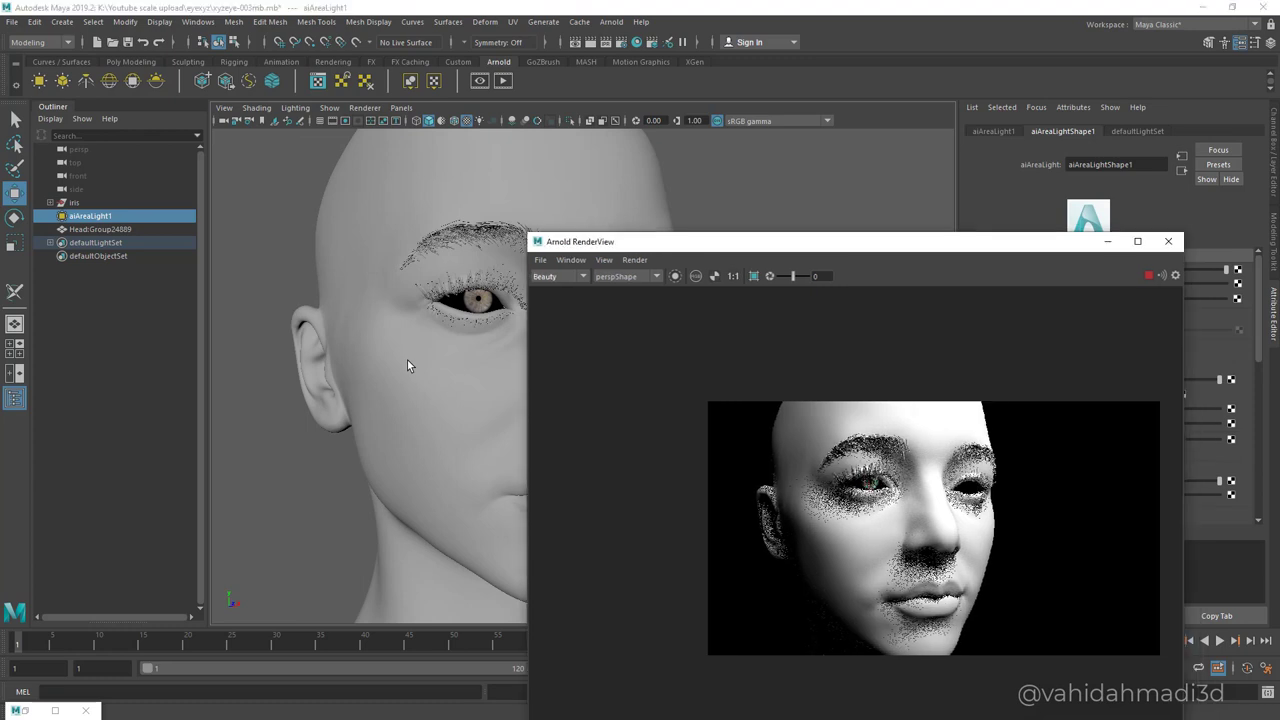
left_click(79, 149)
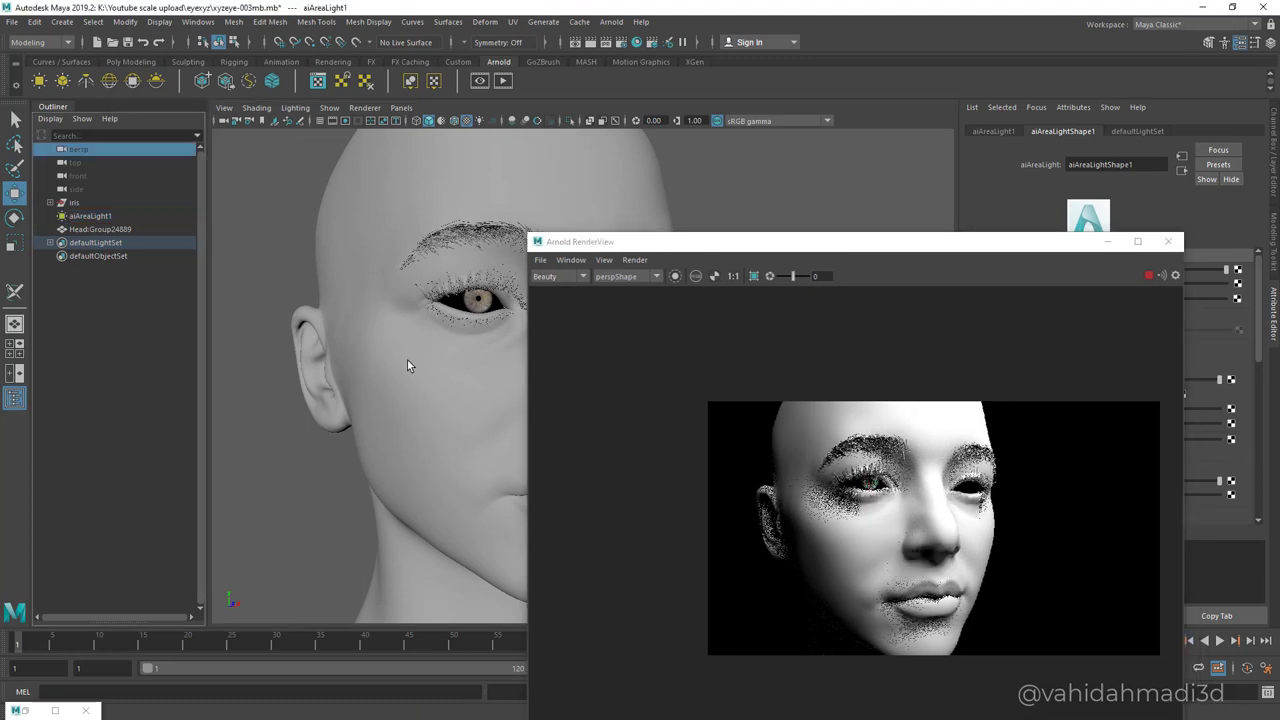
left_click_drag(800, 242, 404, 238)
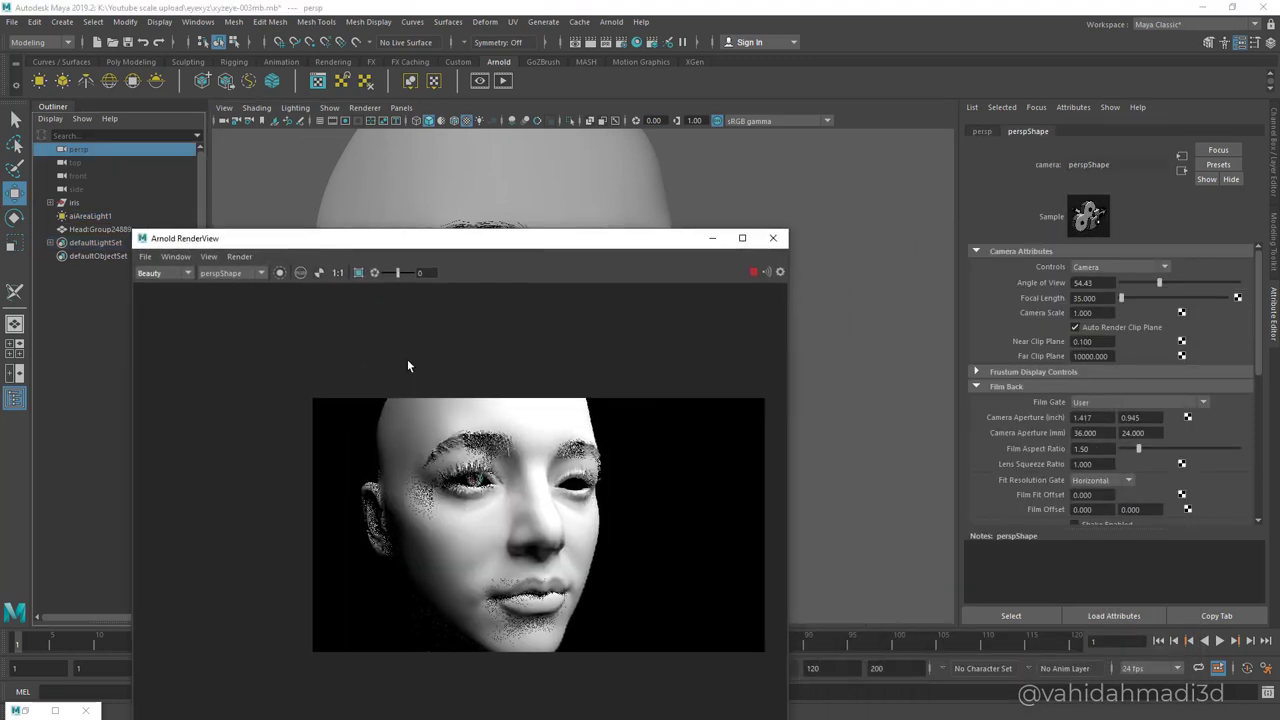
double_click(1085, 298)
type("120")
key("Return")
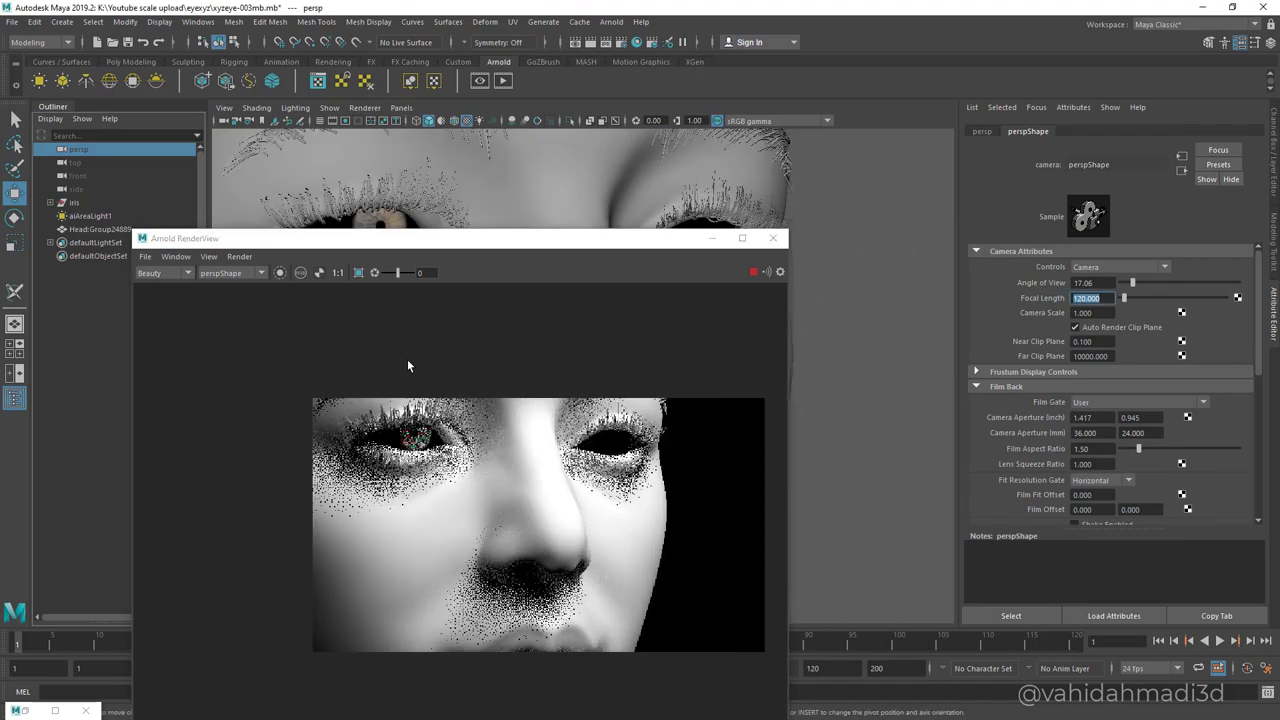
Reframe the longer-lens camera on the face and examine the eye and lashes up close in the live render.
left_click_drag(870, 350, 842, 362, "alt")
left_click_drag(408, 238, 773, 303)
scroll(408, 366, "down", 2)
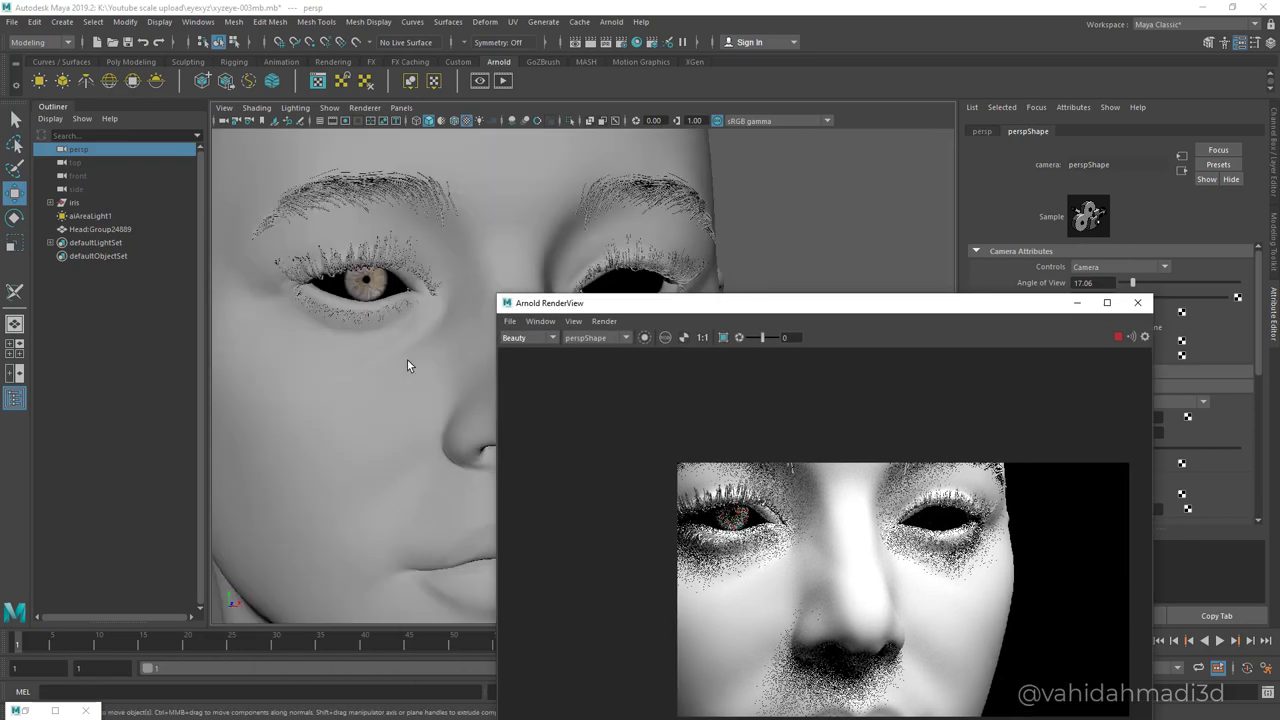
scroll(408, 366, "down", 2)
middle_click_drag(408, 366, 497, 334, "alt")
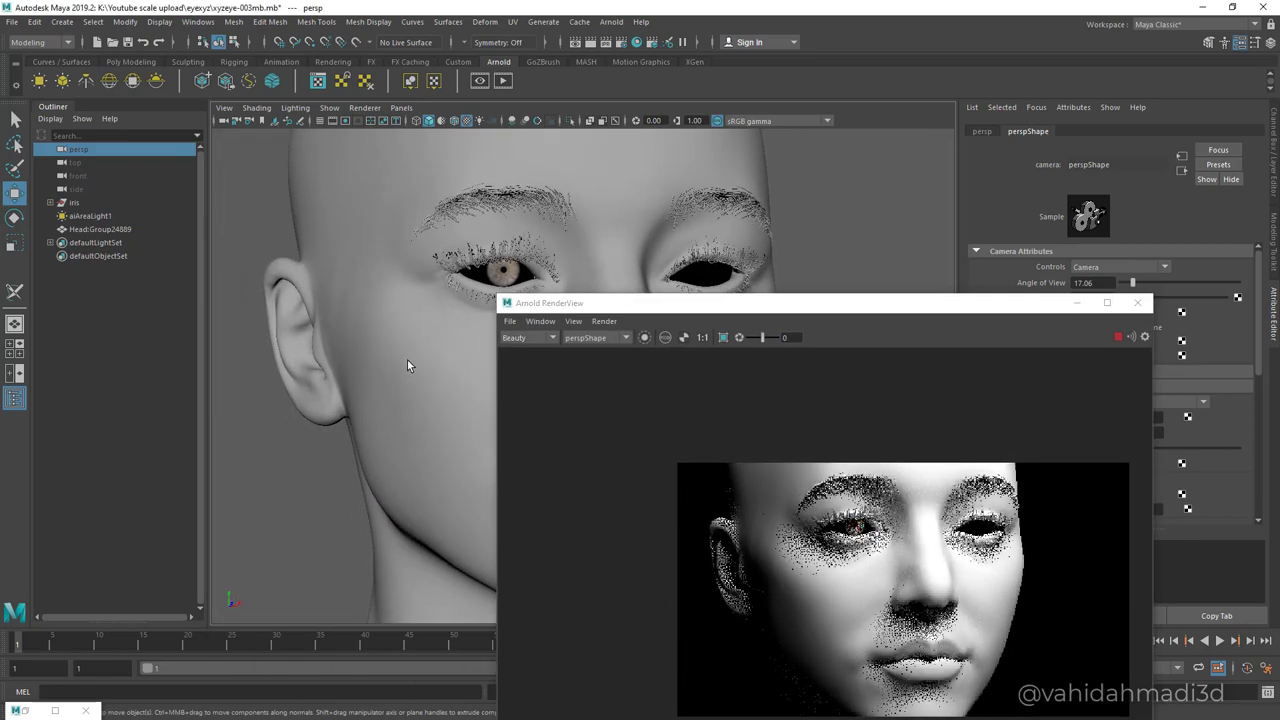
left_click_drag(773, 303, 783, 293)
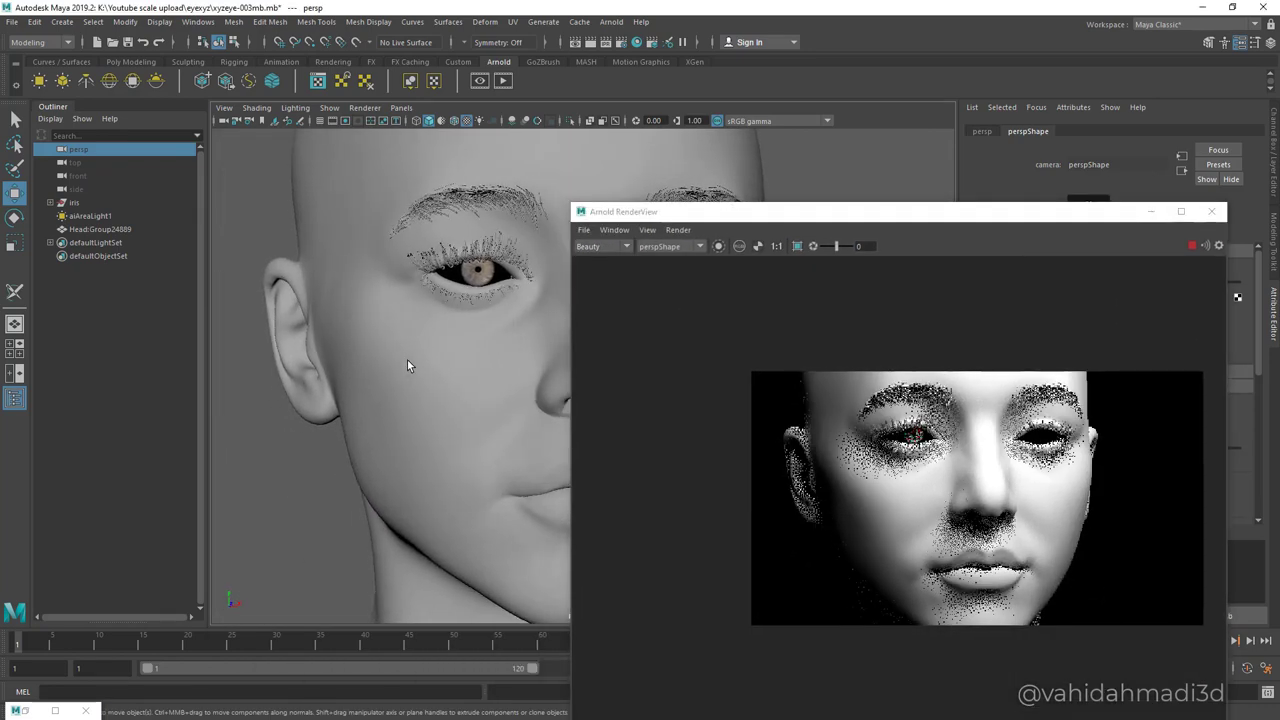
mouse_move(408, 366)
middle_mouse_down("alt")
mouse_move(418, 396)
mouse_move(500, 433)
middle_mouse_up("alt")
scroll(408, 366, "up", 4)
scroll(408, 366, "up", 5)
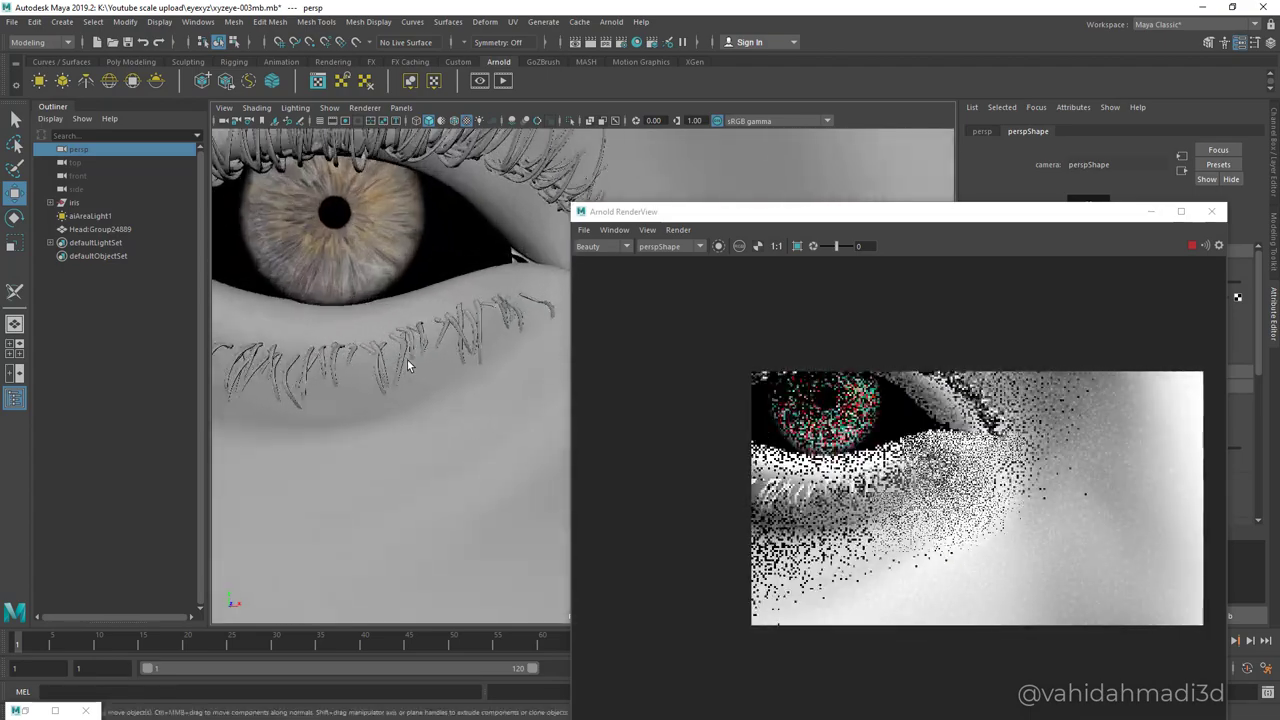
middle_click_drag(408, 366, 502, 428, "alt")
scroll(408, 366, "down", 3)
middle_click_drag(408, 366, 451, 418, "alt")
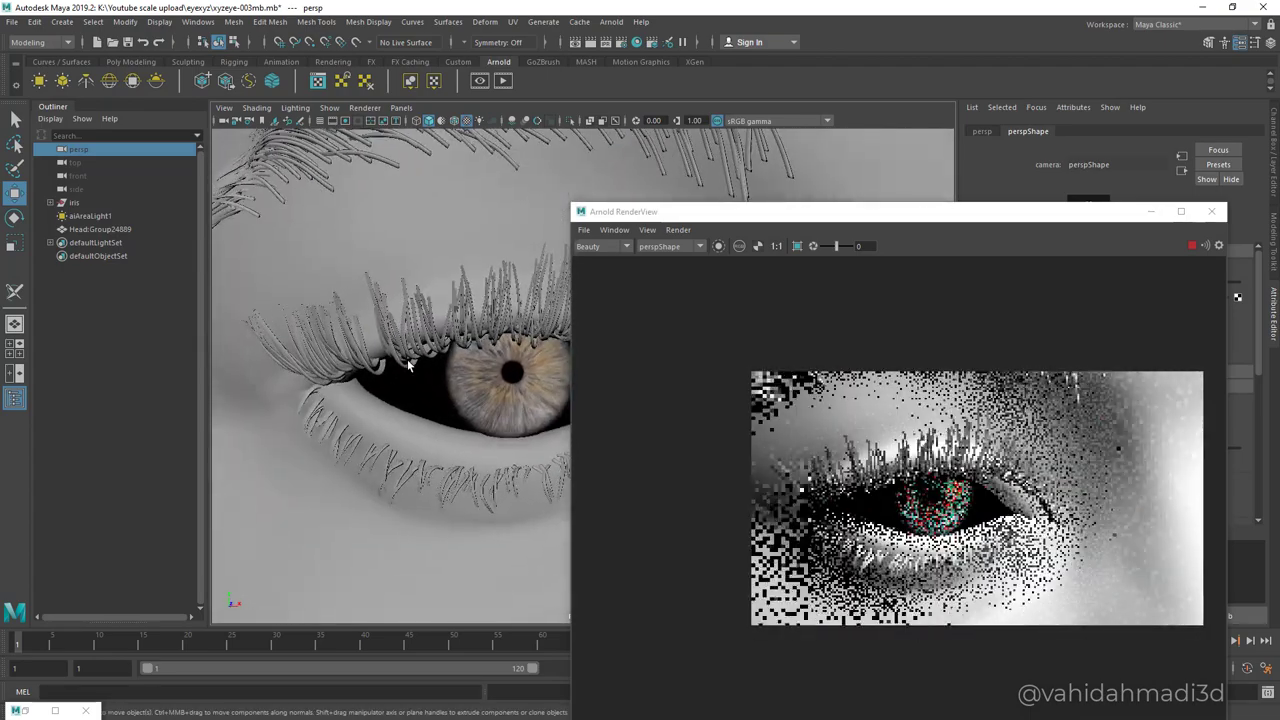
middle_click_drag(408, 366, 426, 360, "alt")
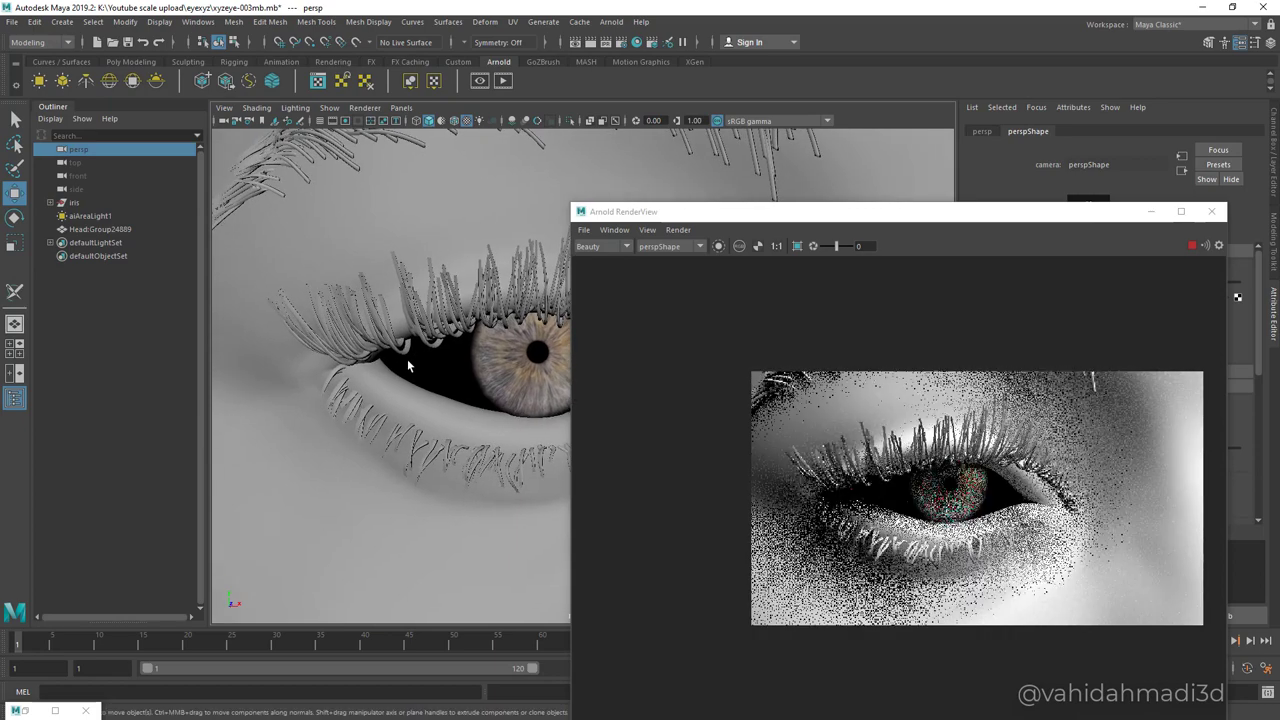
Stop and close the live render, and clear the Ignore Subdivision, Ignore Displacement and Ignore Bump feature overrides in the render settings.
left_click_drag(820, 212, 418, 237)
left_click(790, 270)
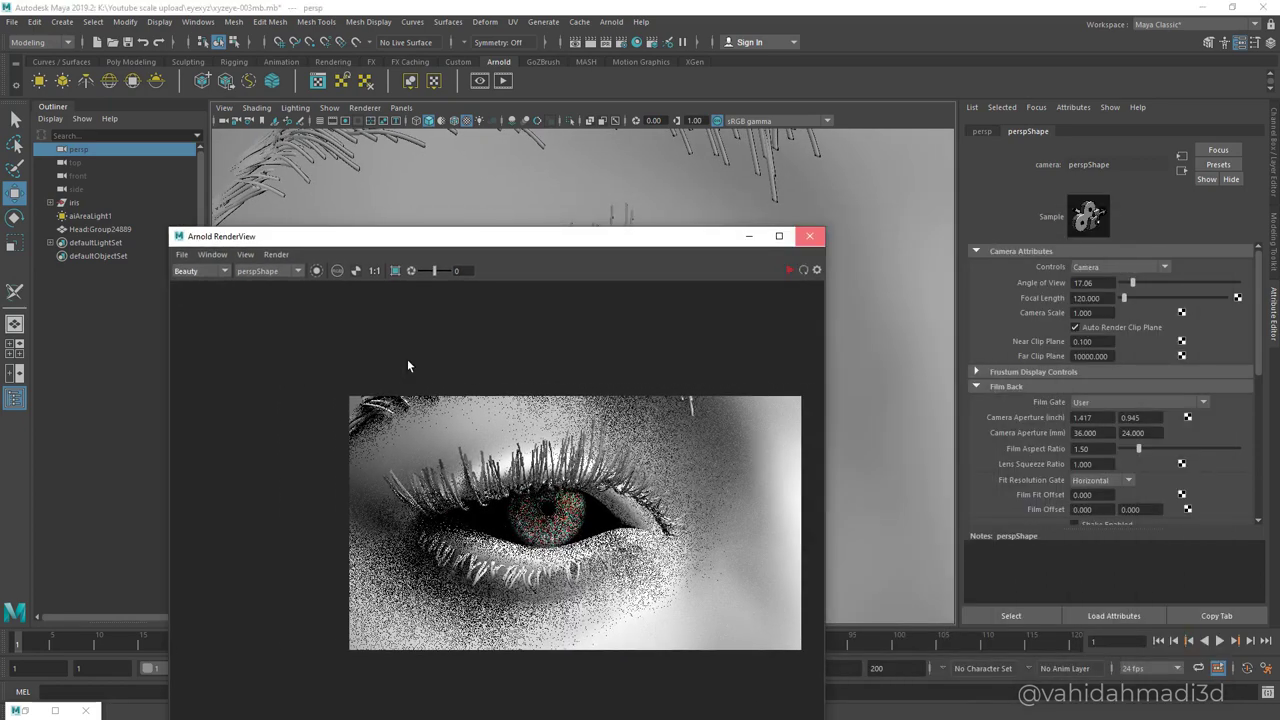
left_click(810, 236)
left_click(621, 42)
left_click(279, 504)
left_click(279, 517)
left_click(279, 529)
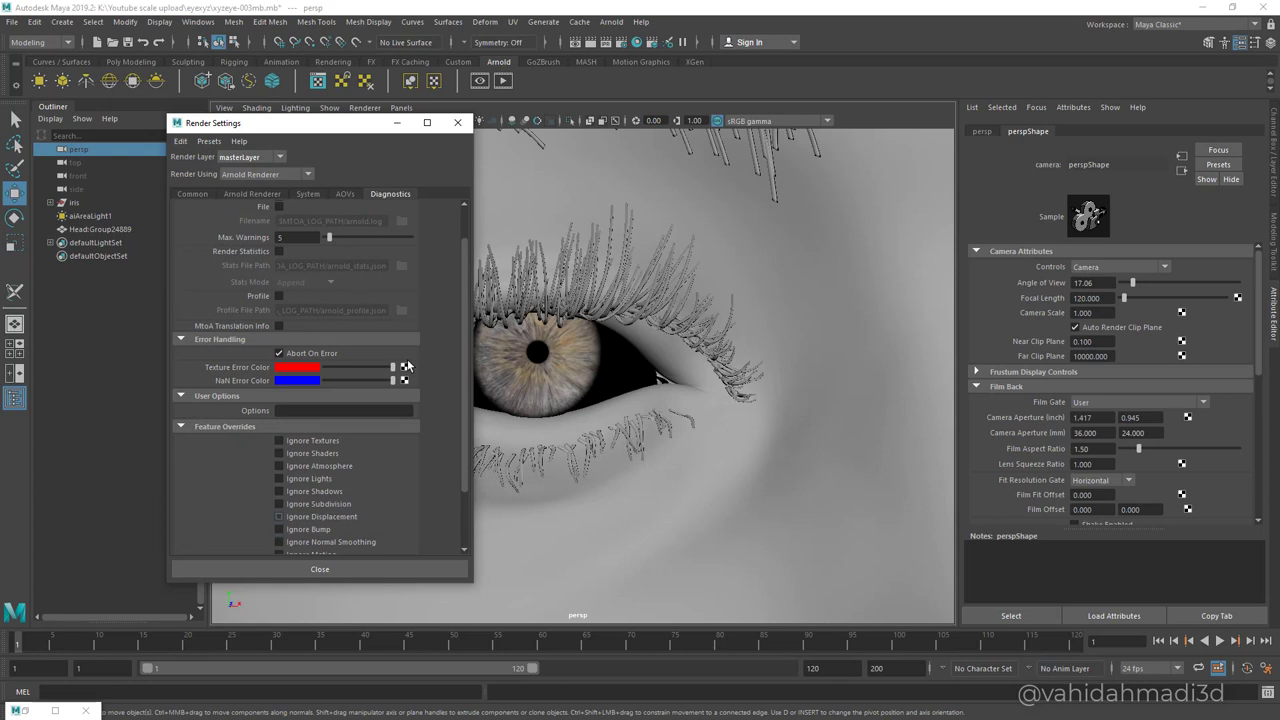
left_click(458, 123)
Set aiAreaLight1's exposure to 12.5 and its samples to 2.
middle_click_drag(407, 366, 435, 362, "alt")
scroll(407, 366, "down", 3)
scroll(407, 366, "up", 3)
left_click(74, 203)
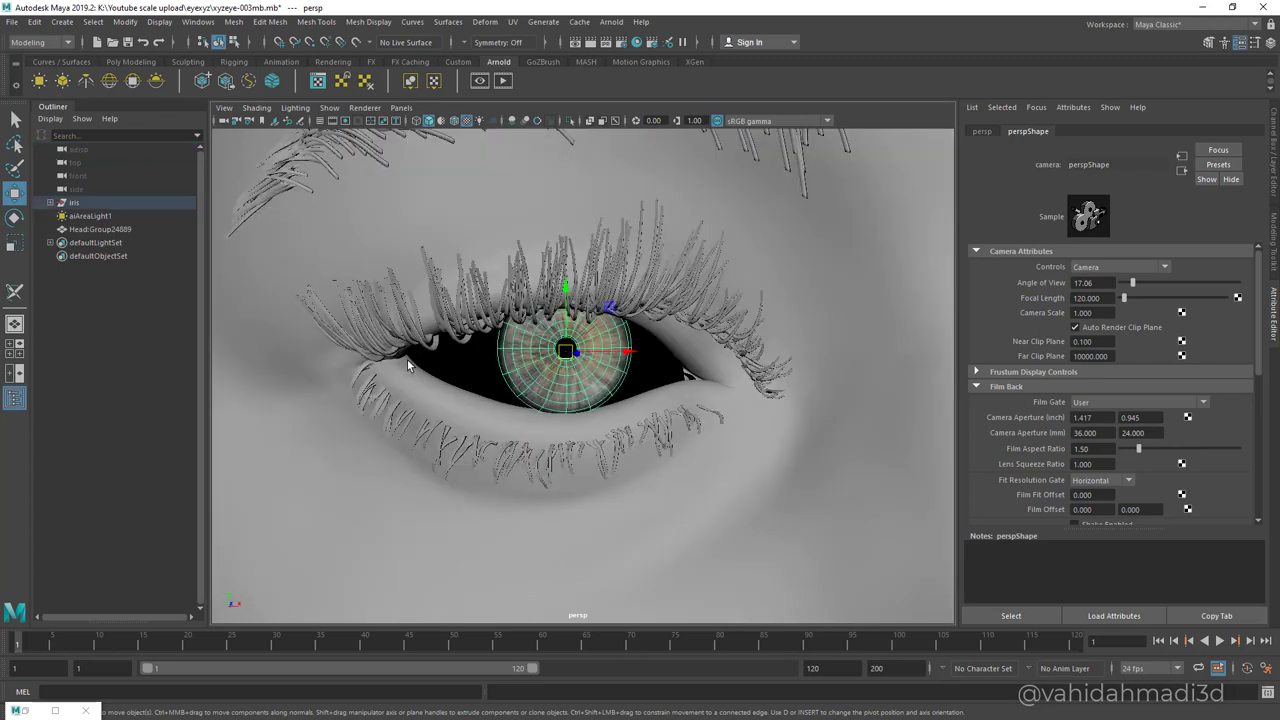
left_click(90, 216)
left_click_drag(1101, 300, 1072, 300)
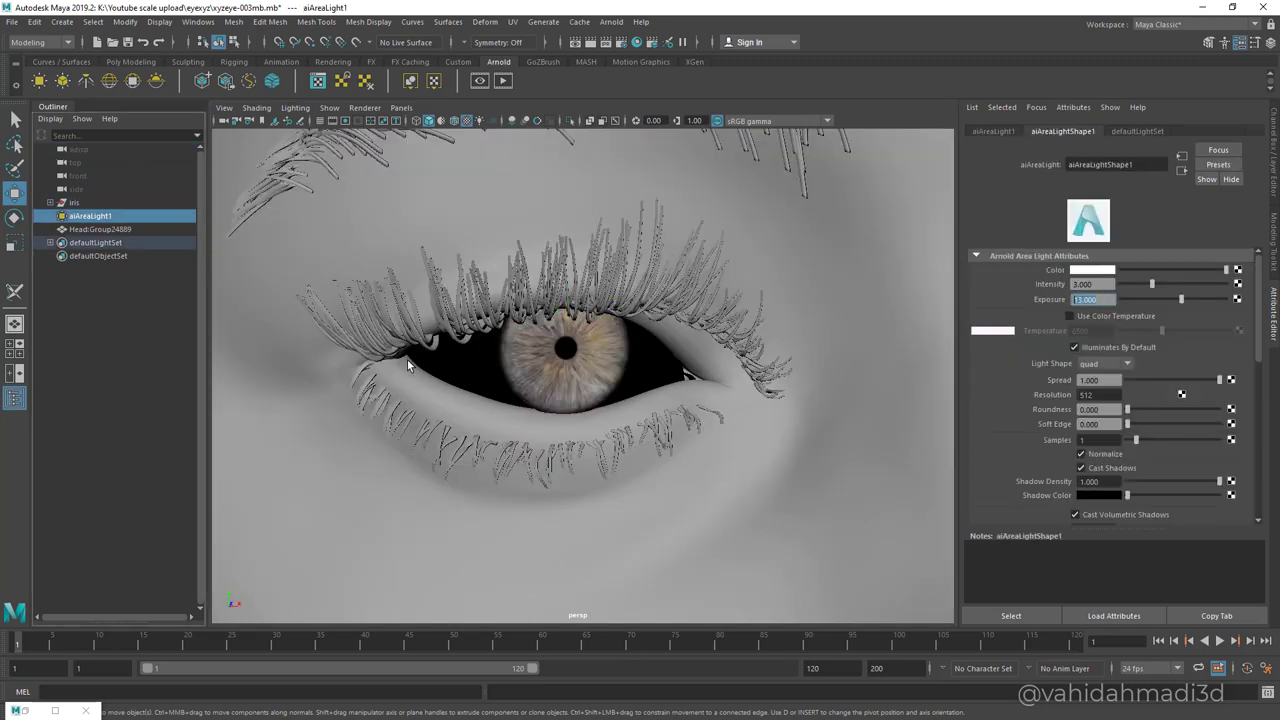
type("12.5")
key("Return")
double_click(1084, 440)
type("2")
key("Return")
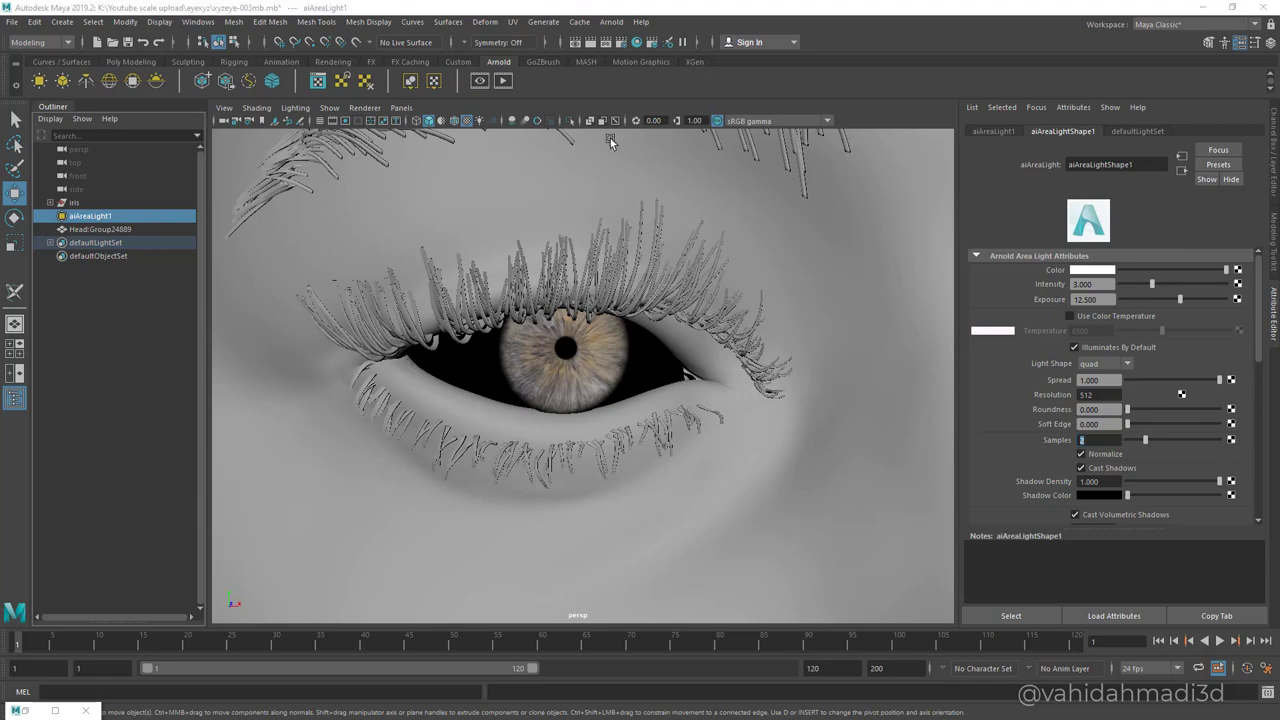
Render the eye in Arnold with the new light settings, framing the iris more closely.
left_click(505, 82)
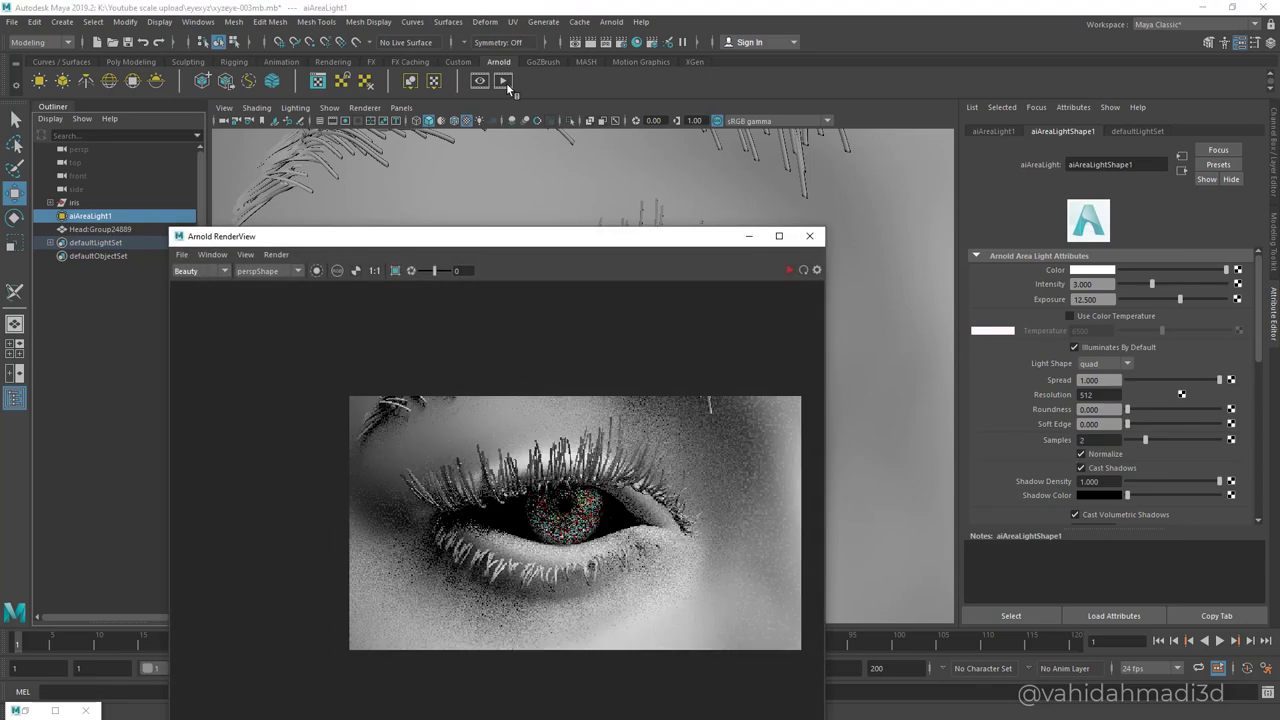
left_click_drag(500, 236, 418, 264)
right_click_drag(850, 350, 930, 350, "alt")
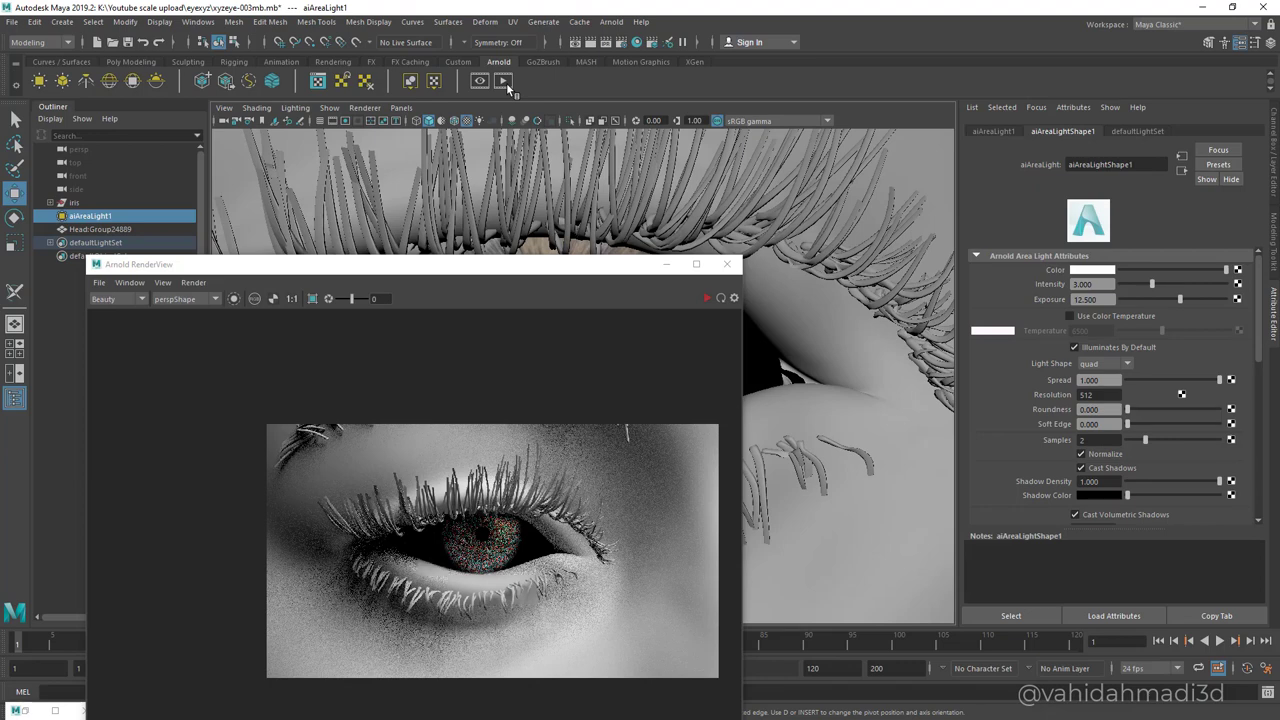
left_click(506, 83)
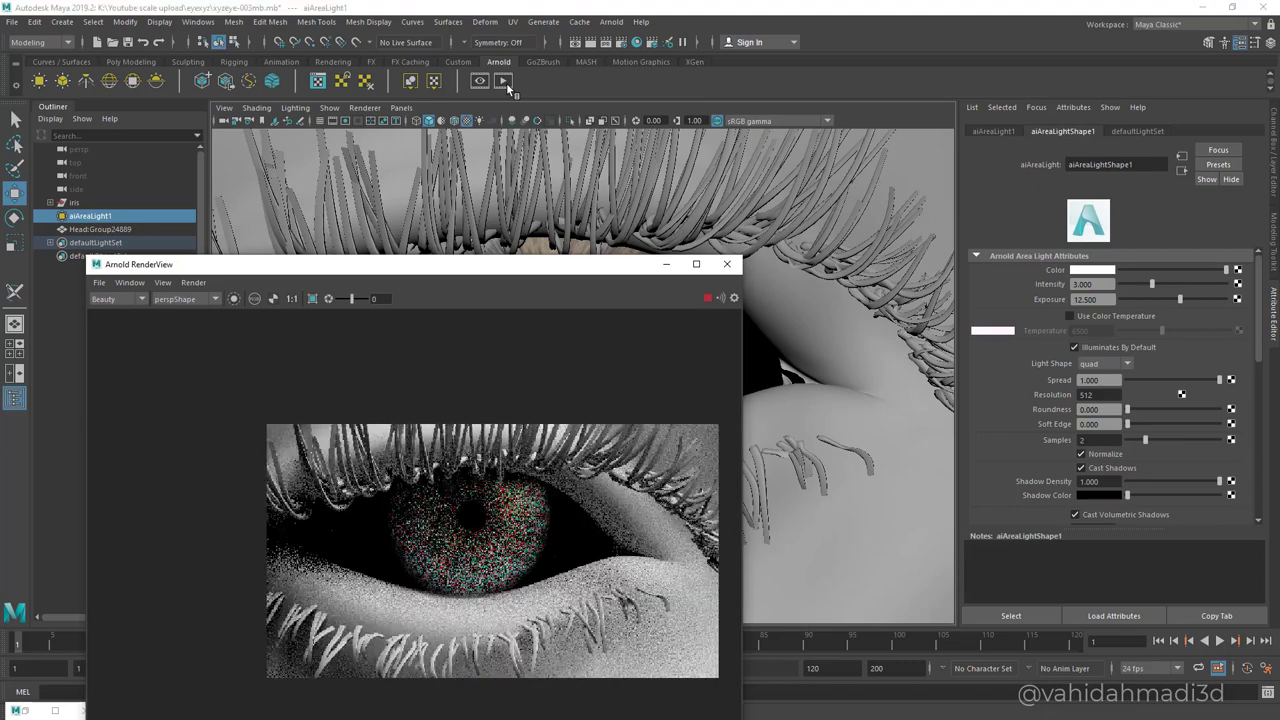
left_click_drag(400, 264, 427, 174)
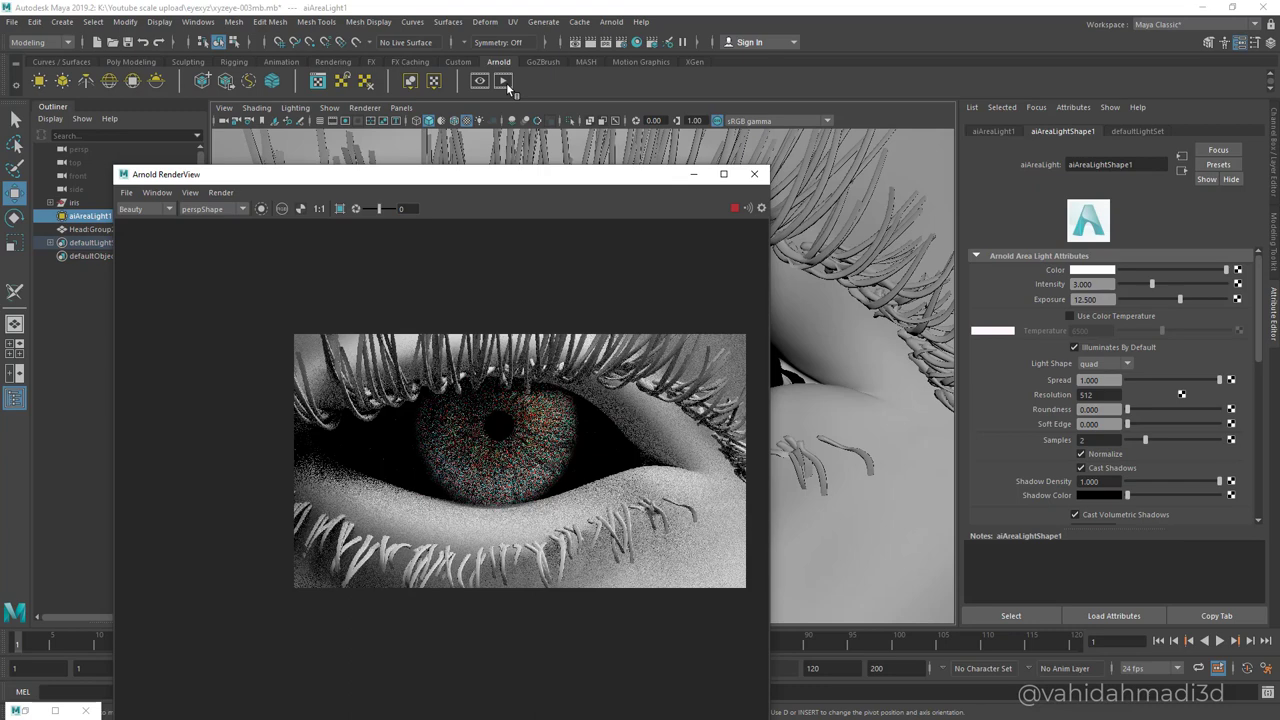
Limit the render to a crop region around the iris and inspect the refined iris detail.
left_click(340, 209)
left_click_drag(392, 349, 587, 520)
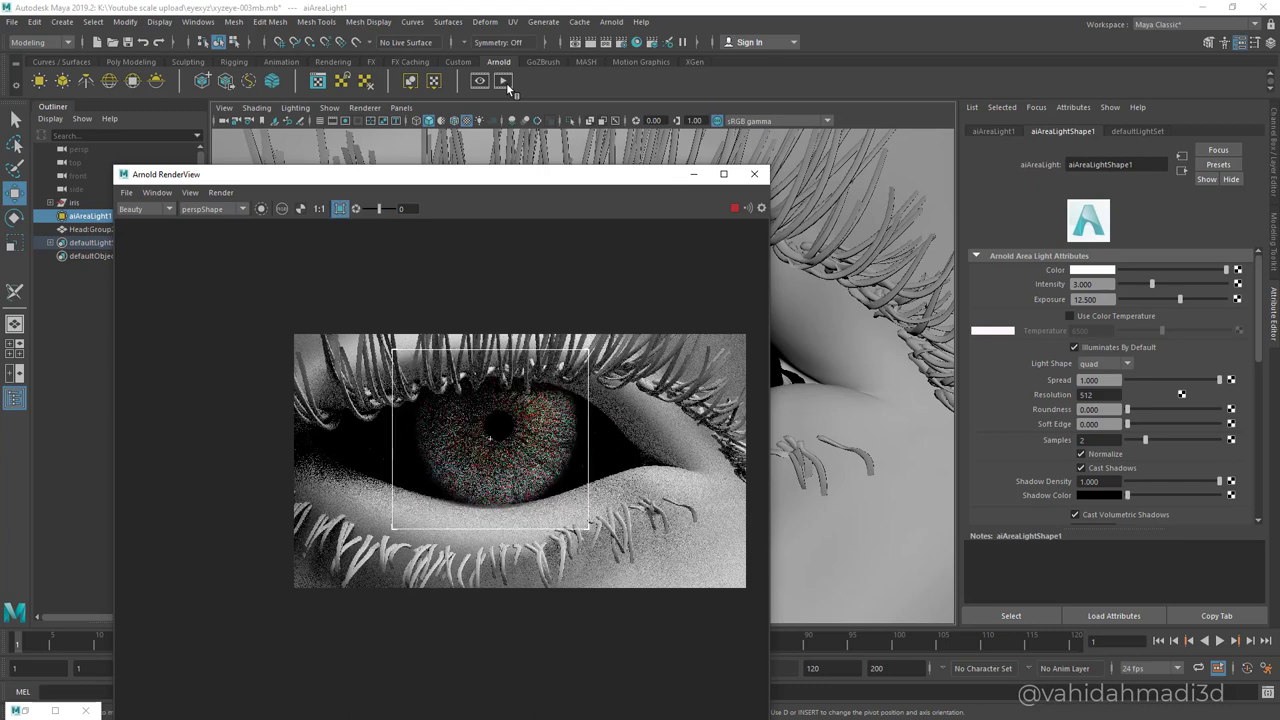
scroll(499, 459, "up", 1)
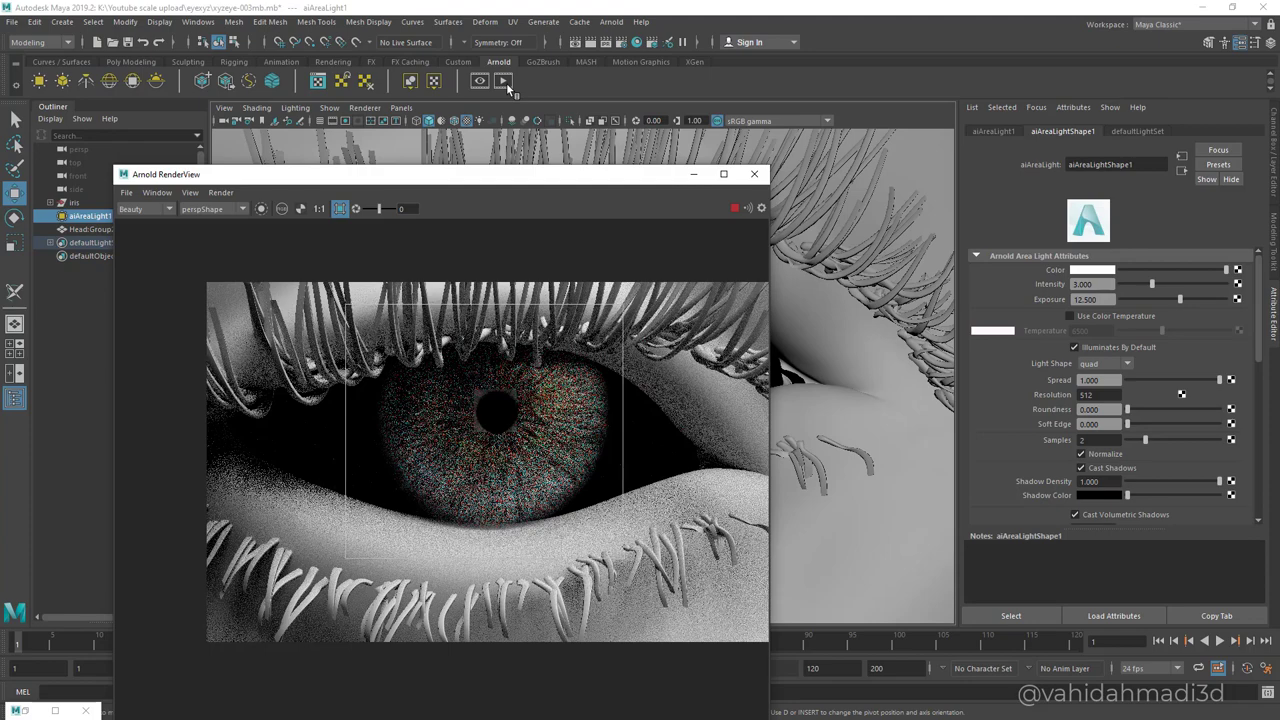
scroll(492, 457, "up", 4)
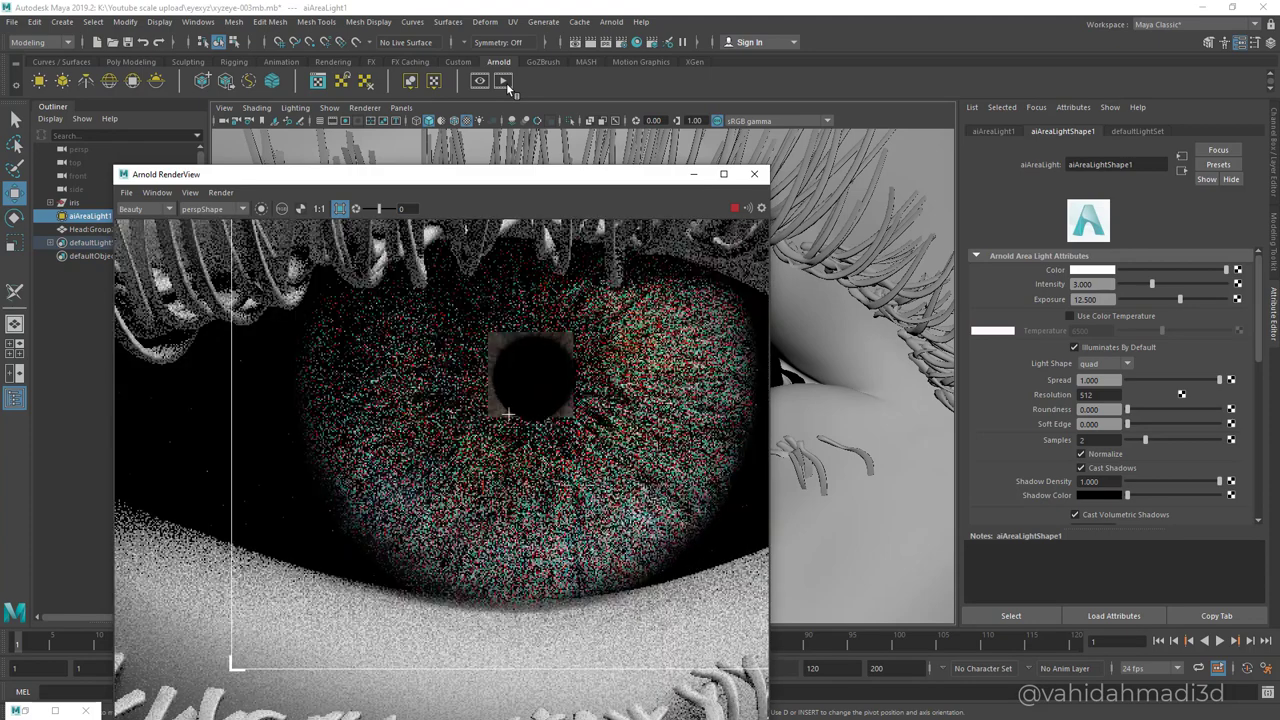
scroll(518, 474, "down", 4)
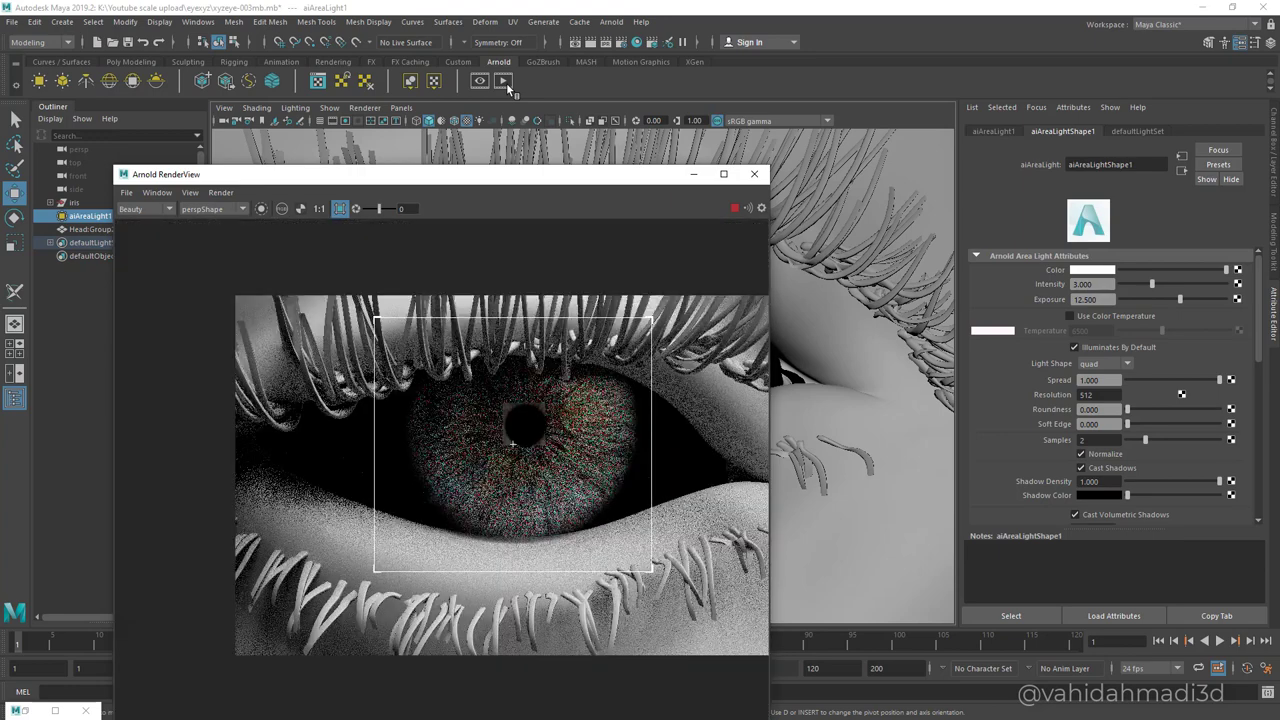
scroll(518, 473, "down", 1)
scroll(536, 464, "up", 2)
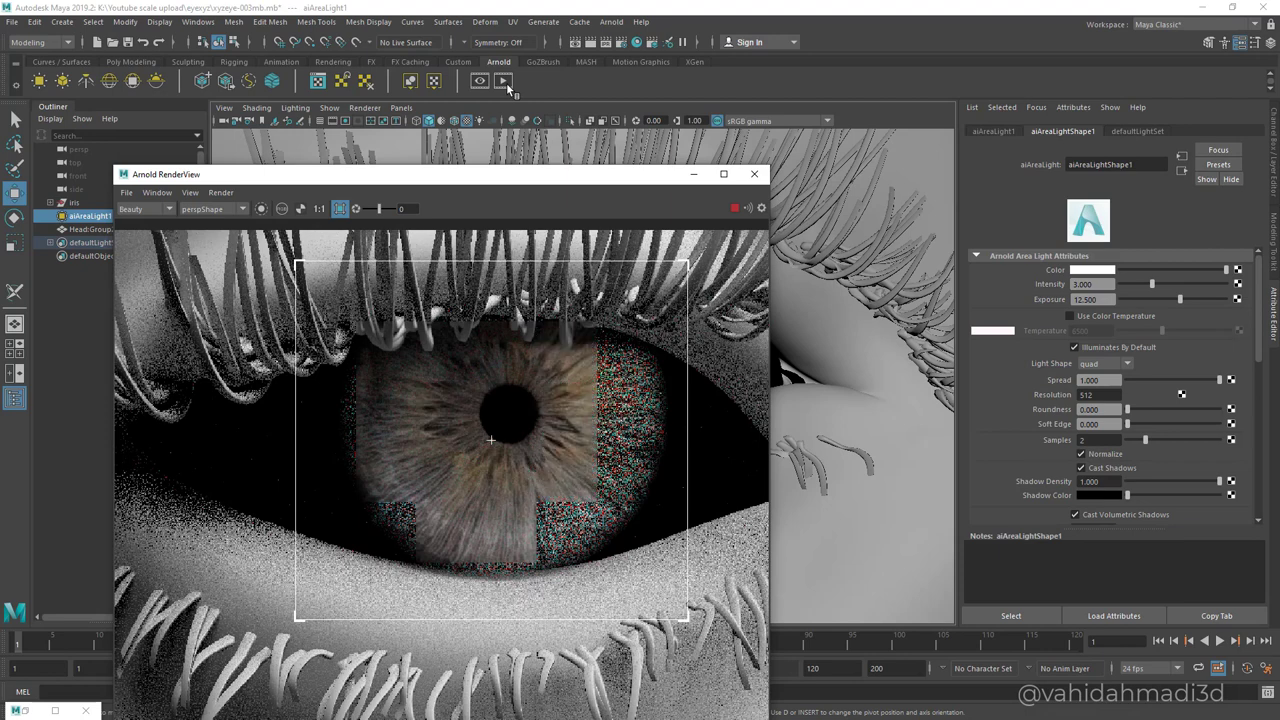
scroll(517, 548, "down", 1)
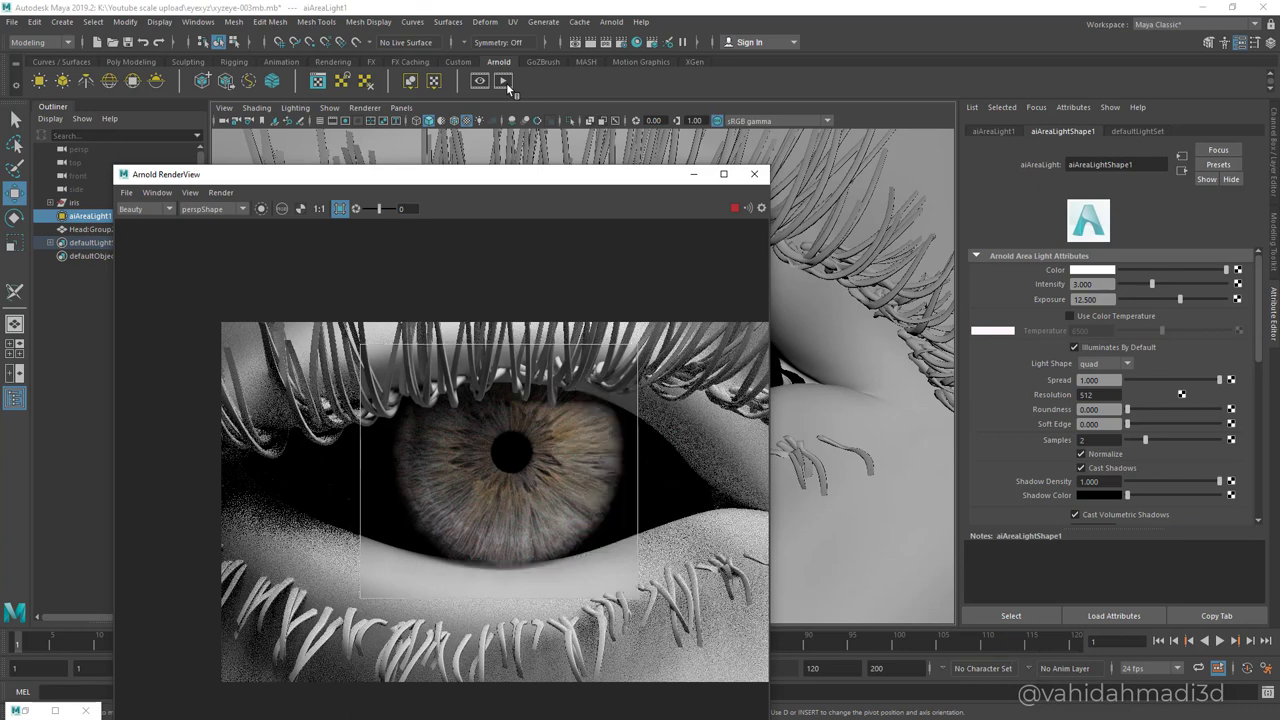
Store a snapshot of the current eye render.
left_click_drag(487, 174, 507, 89)
scroll(606, 277, "down", 1)
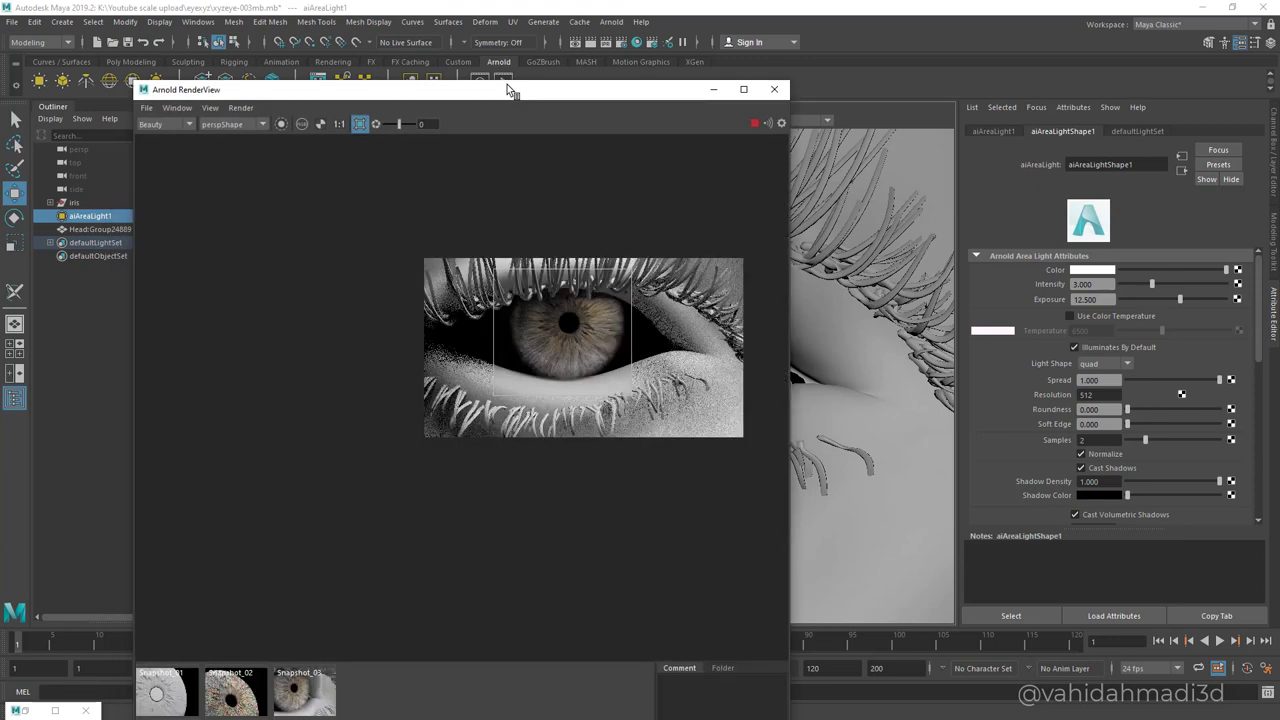
left_click(210, 108)
left_click(243, 250)
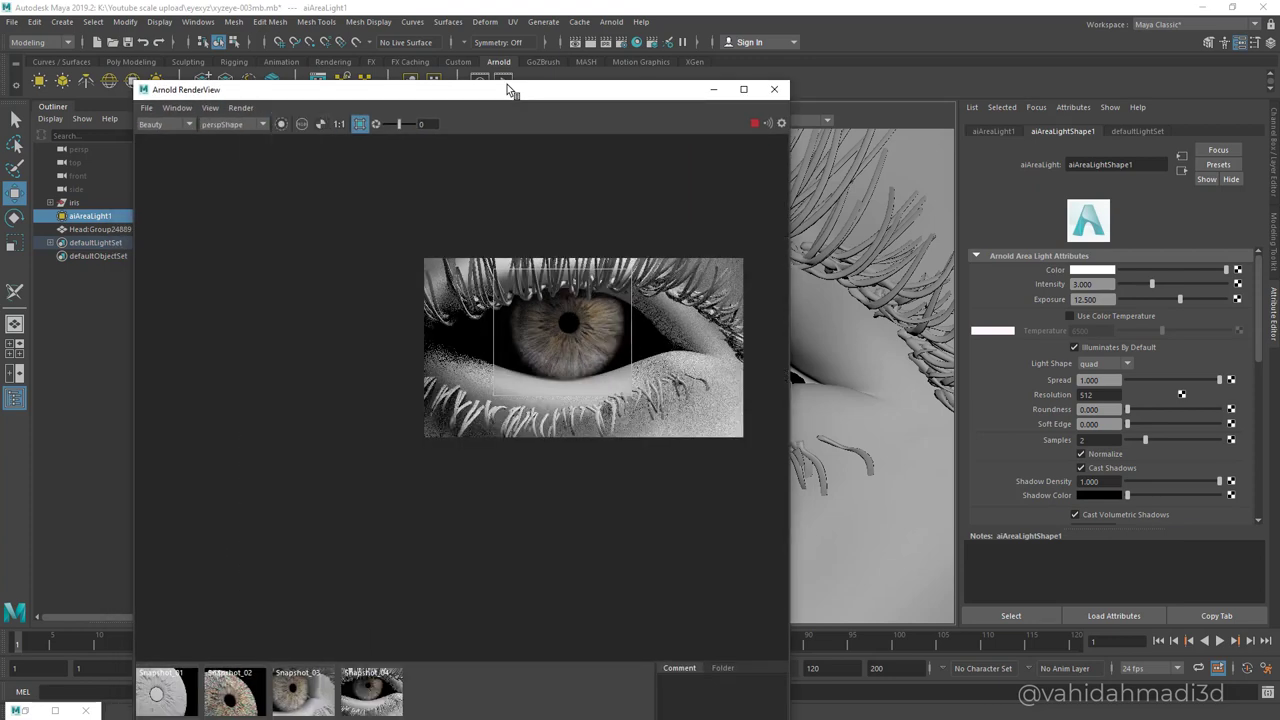
Frame the iris closely from a new angle and turn off the crop region to render the full frame.
left_click_drag(507, 90, 213, 150)
middle_click_drag(620, 330, 940, 295, "alt")
left_click_drag(850, 330, 640, 345, "alt")
right_click_drag(640, 345, 790, 345, "alt")
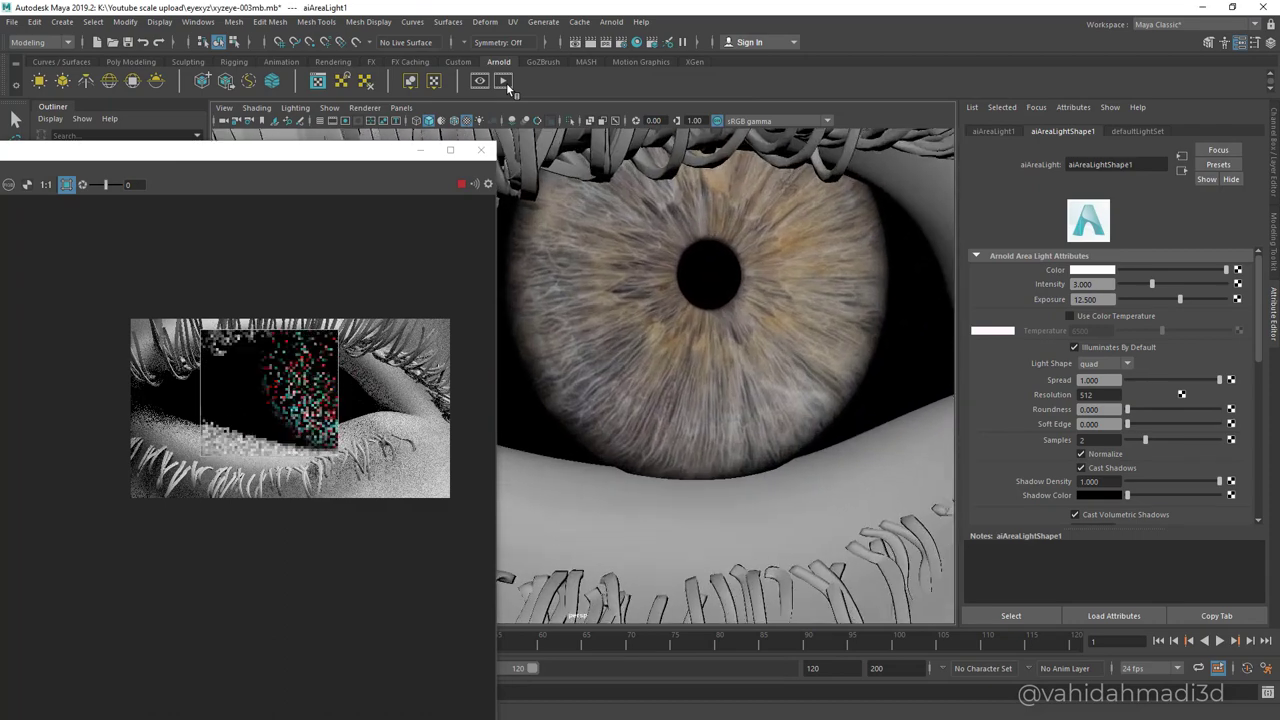
left_click_drag(790, 345, 730, 365, "alt")
middle_click_drag(730, 365, 704, 389, "alt")
left_click(66, 184)
left_click_drag(213, 150, 458, 123)
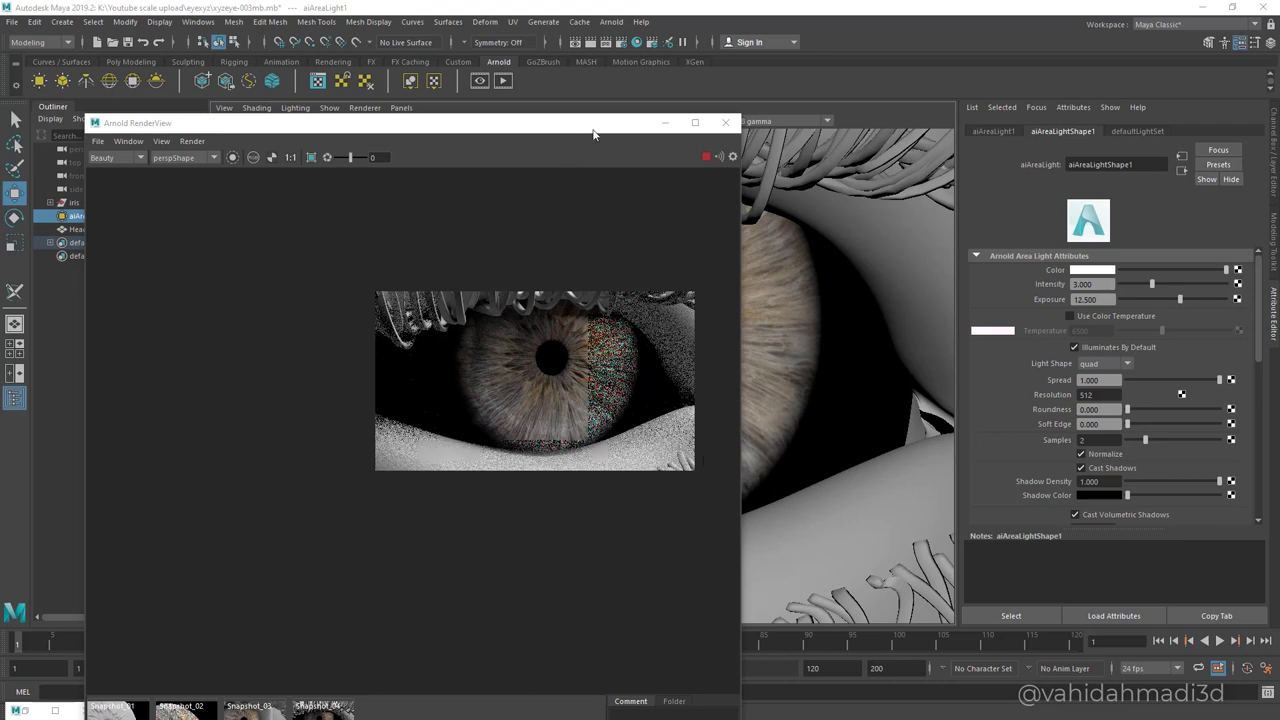
Examine the iris texture, pupil and soft edge in the refining full-frame render.
left_click_drag(593, 130, 601, 121)
scroll(604, 365, "up", 2)
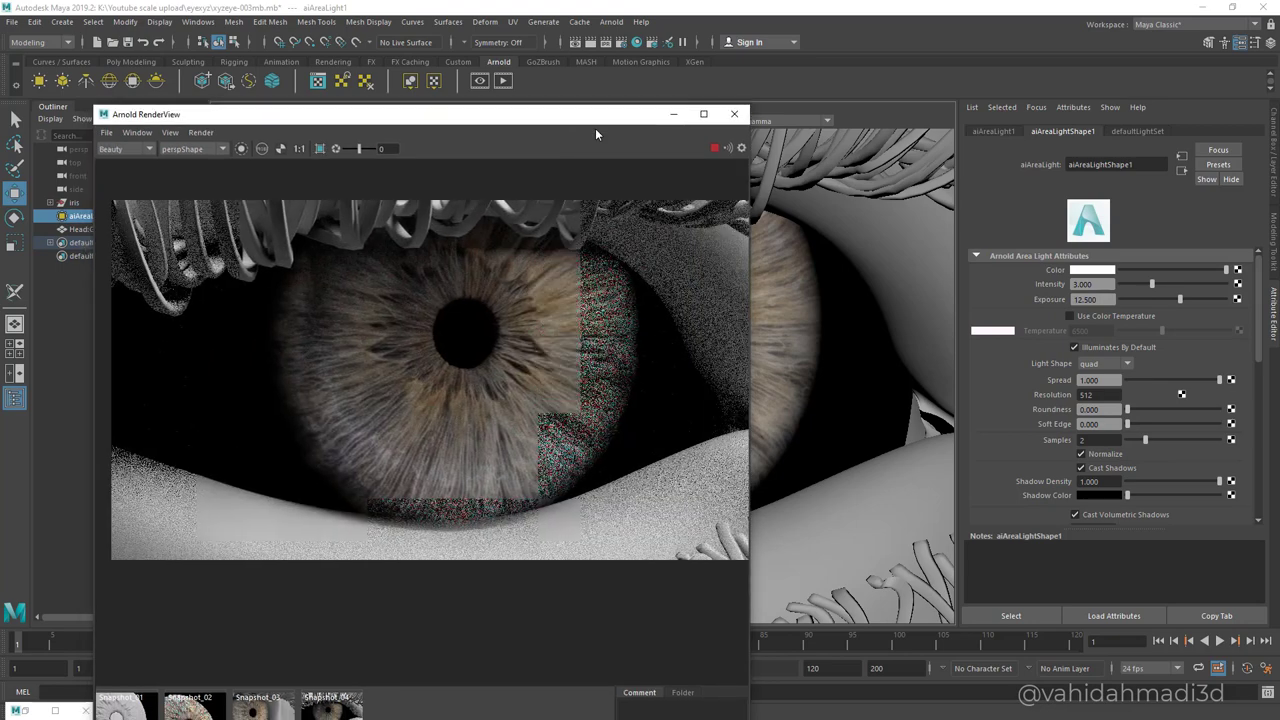
scroll(560, 402, "up", 1)
scroll(560, 402, "down", 2)
scroll(560, 402, "up", 1)
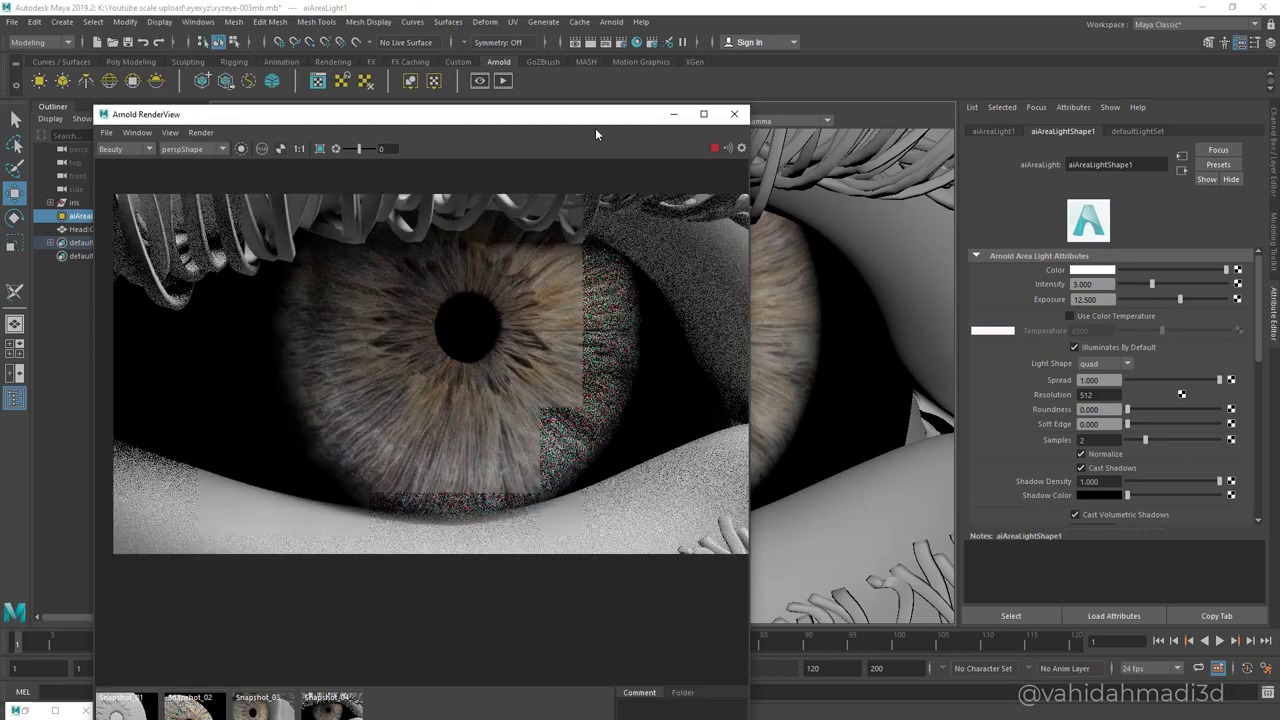
scroll(545, 416, "up", 1)
scroll(545, 416, "down", 2)
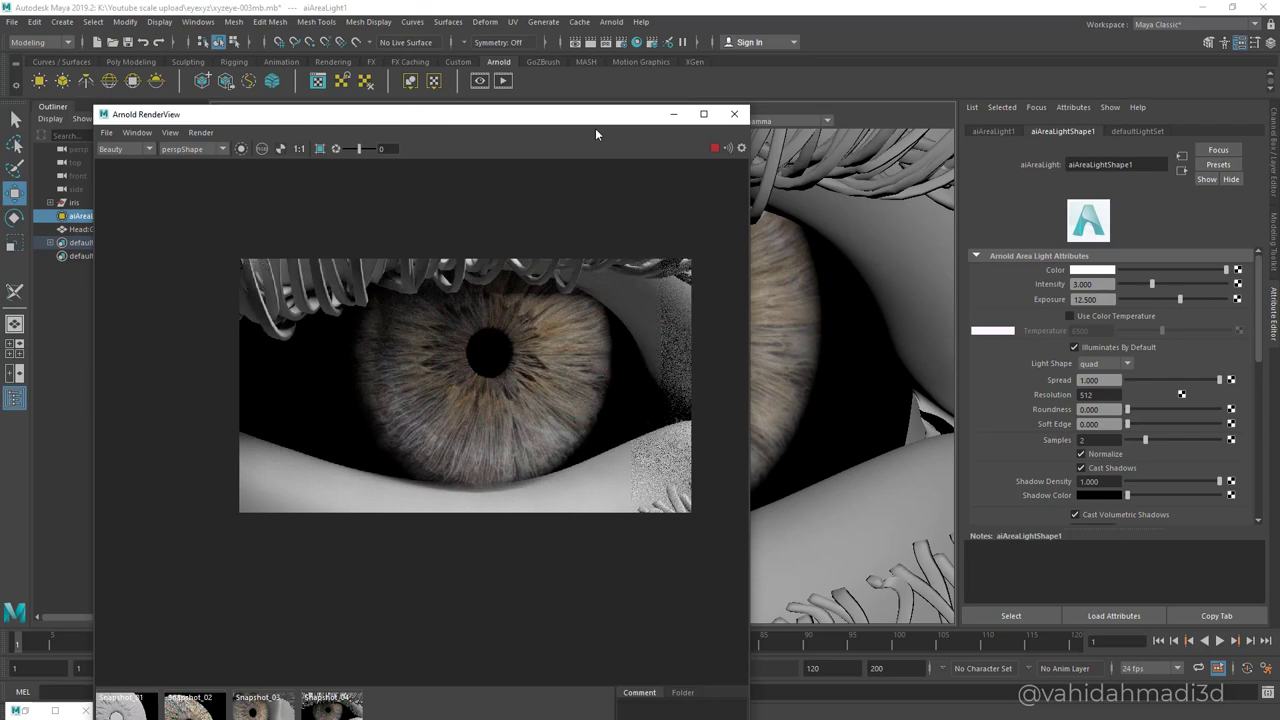
scroll(555, 427, "down", 3)
scroll(540, 384, "up", 3)
scroll(540, 384, "down", 1)
Review Snapshot_01, Snapshot_02 and Snapshot_03 in turn to compare the earlier eye renders.
left_click(128, 706)
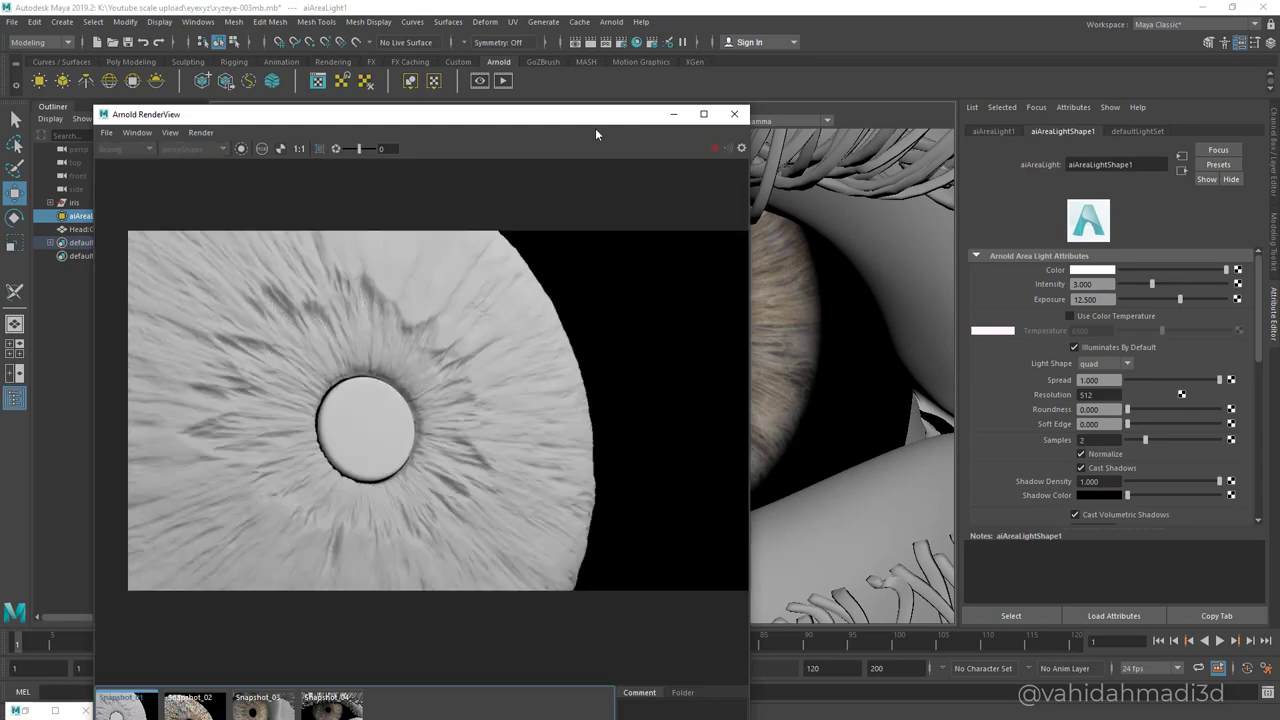
left_click(195, 706)
key("Right")
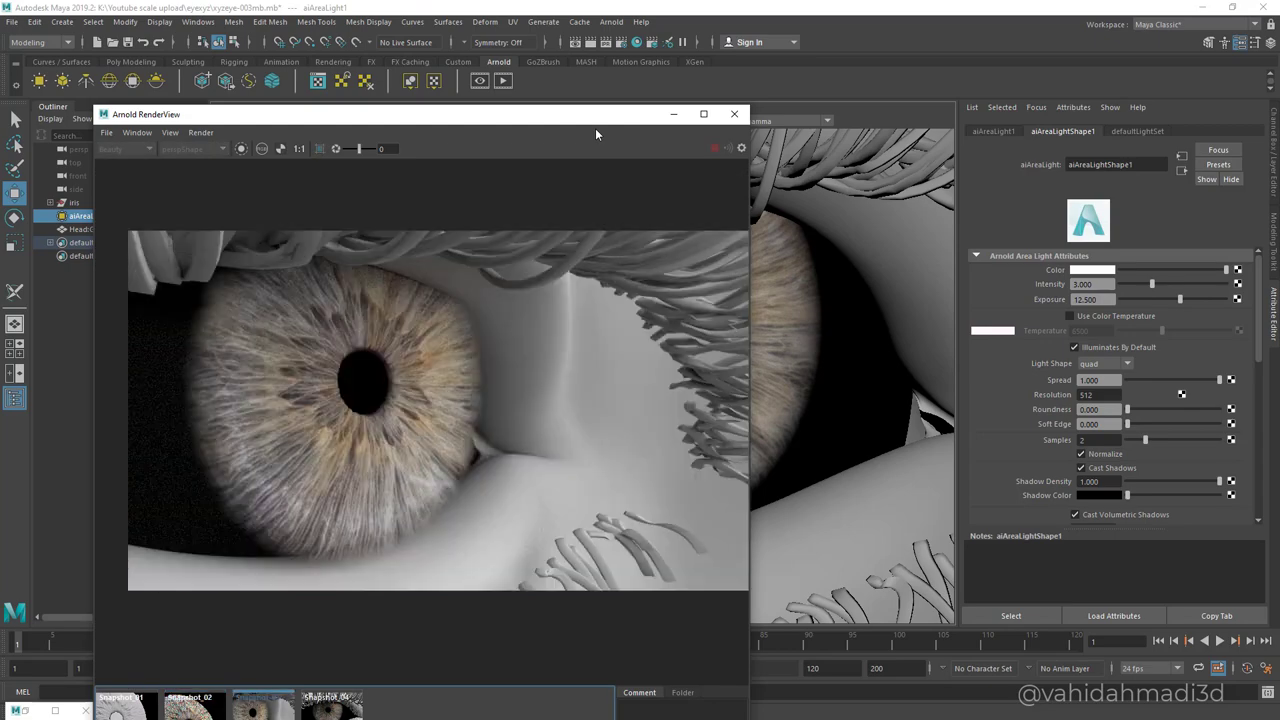